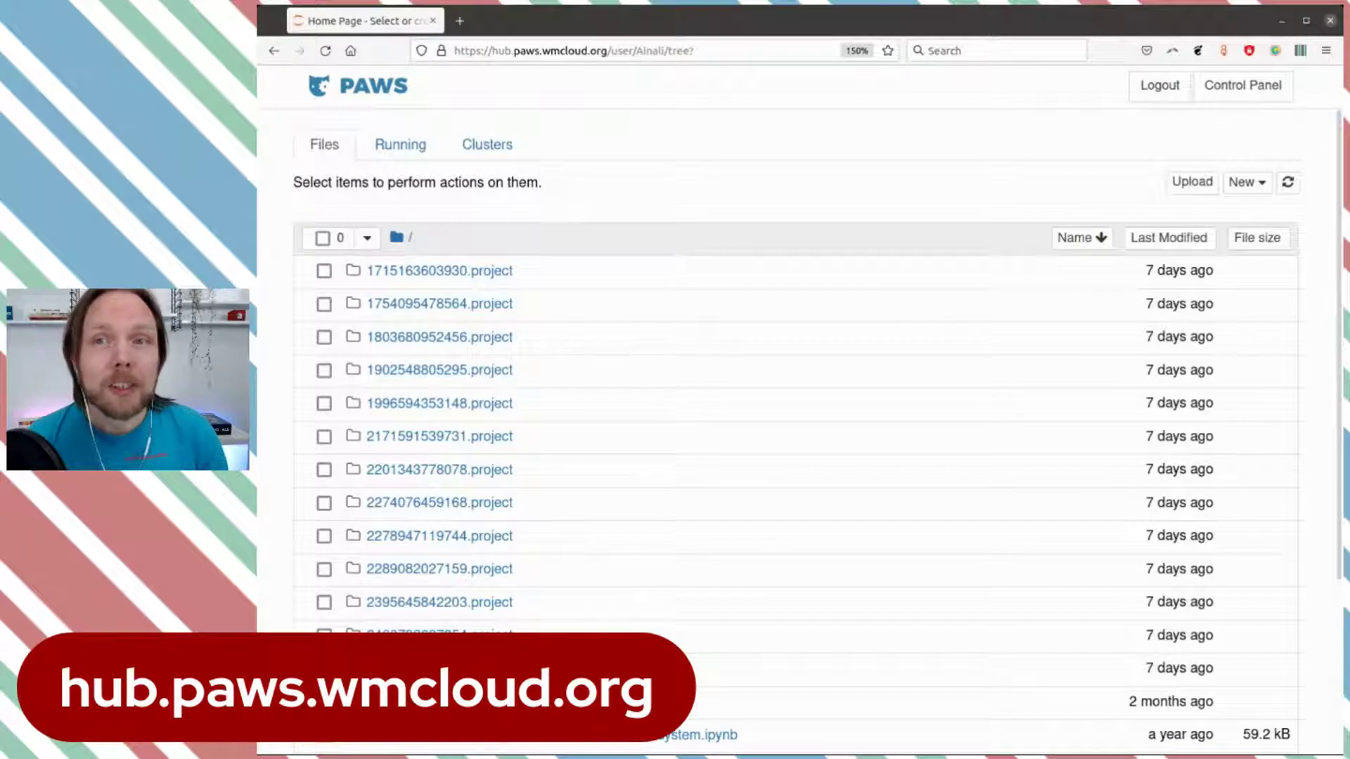
Step: Launch OpenRefine from the PAWS home page and reload its page to get past the service error
{"action": "left_click", "coordinate": [1170, 26]}
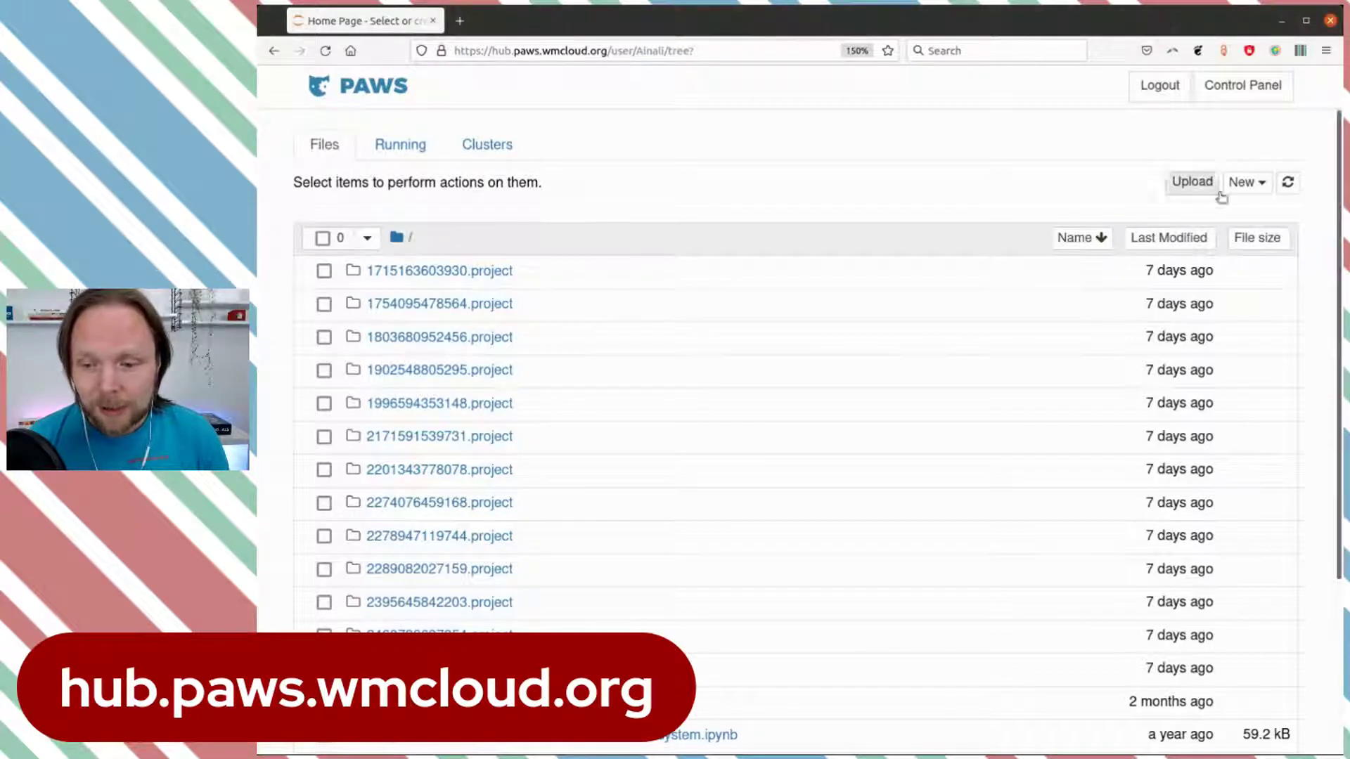
{"action": "left_click", "coordinate": [1255, 184]}
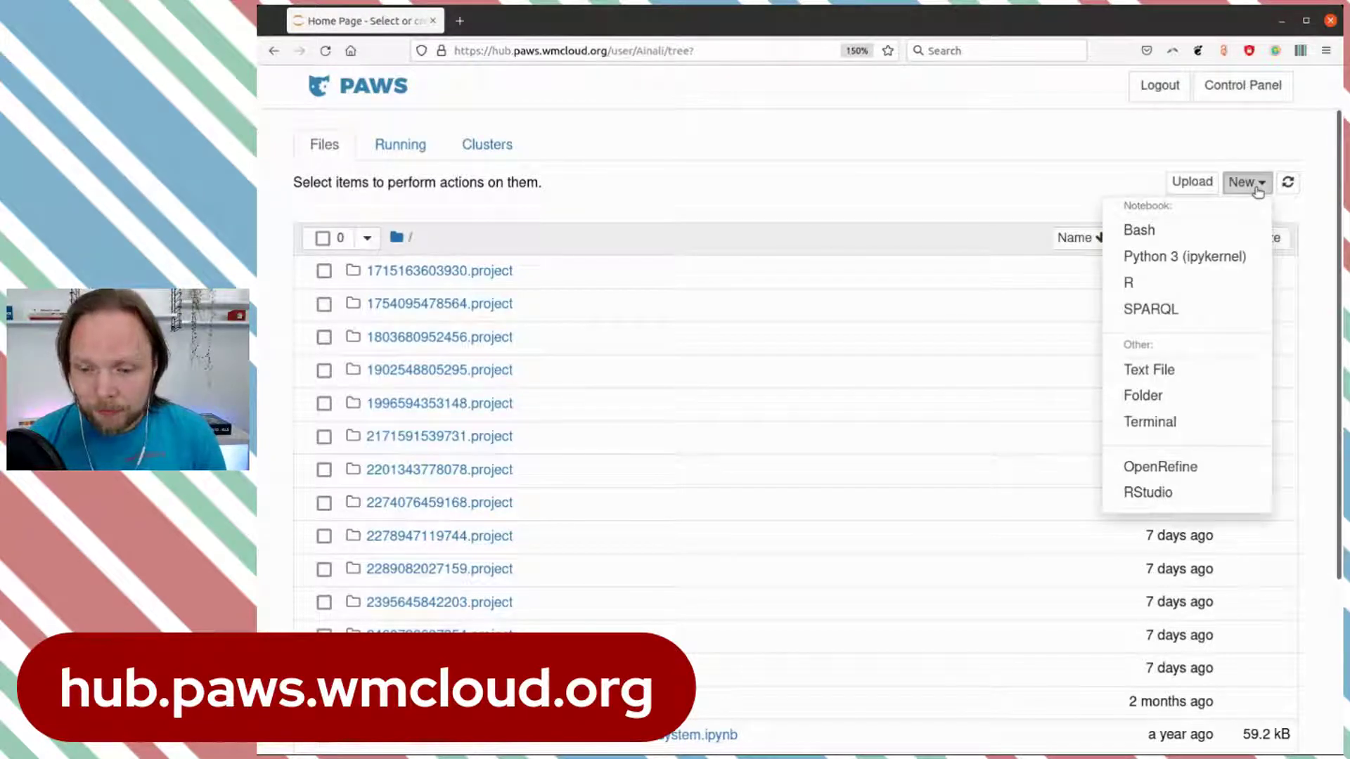
{"action": "left_click", "coordinate": [1221, 469]}
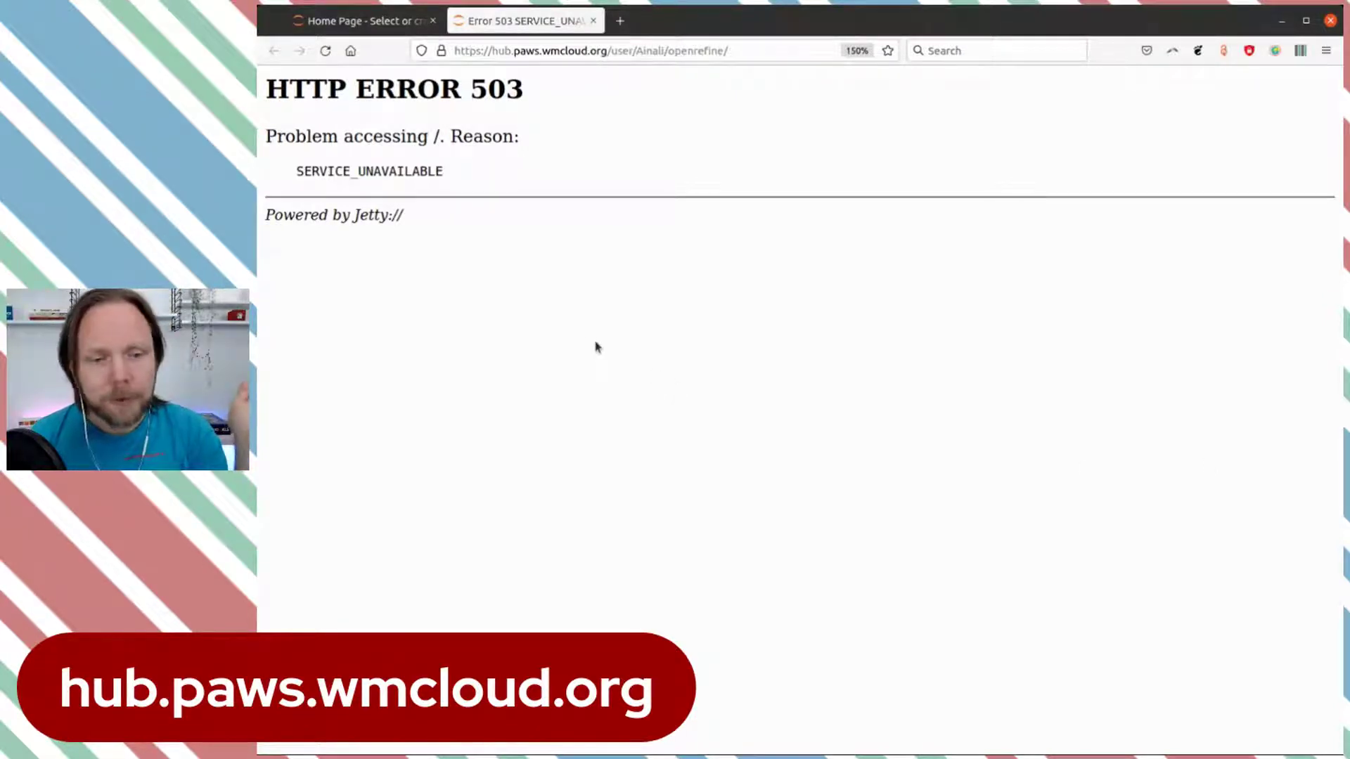
{"action": "left_click", "coordinate": [325, 57]}
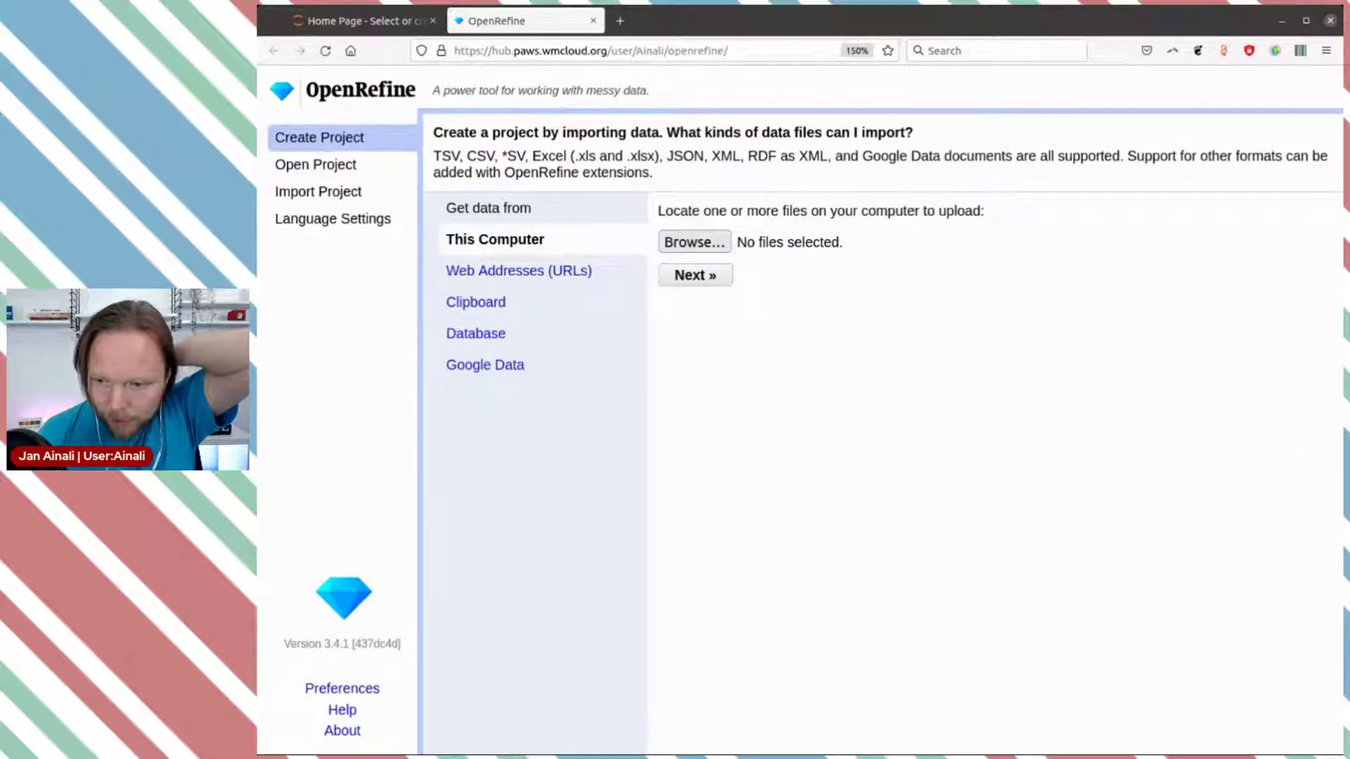
Step: Upload arsarbetskrafter-i-staten-oppna-data_webben-shortlist.xlsx from this computer and continue to the parsing options
{"action": "left_click", "coordinate": [1200, 293]}
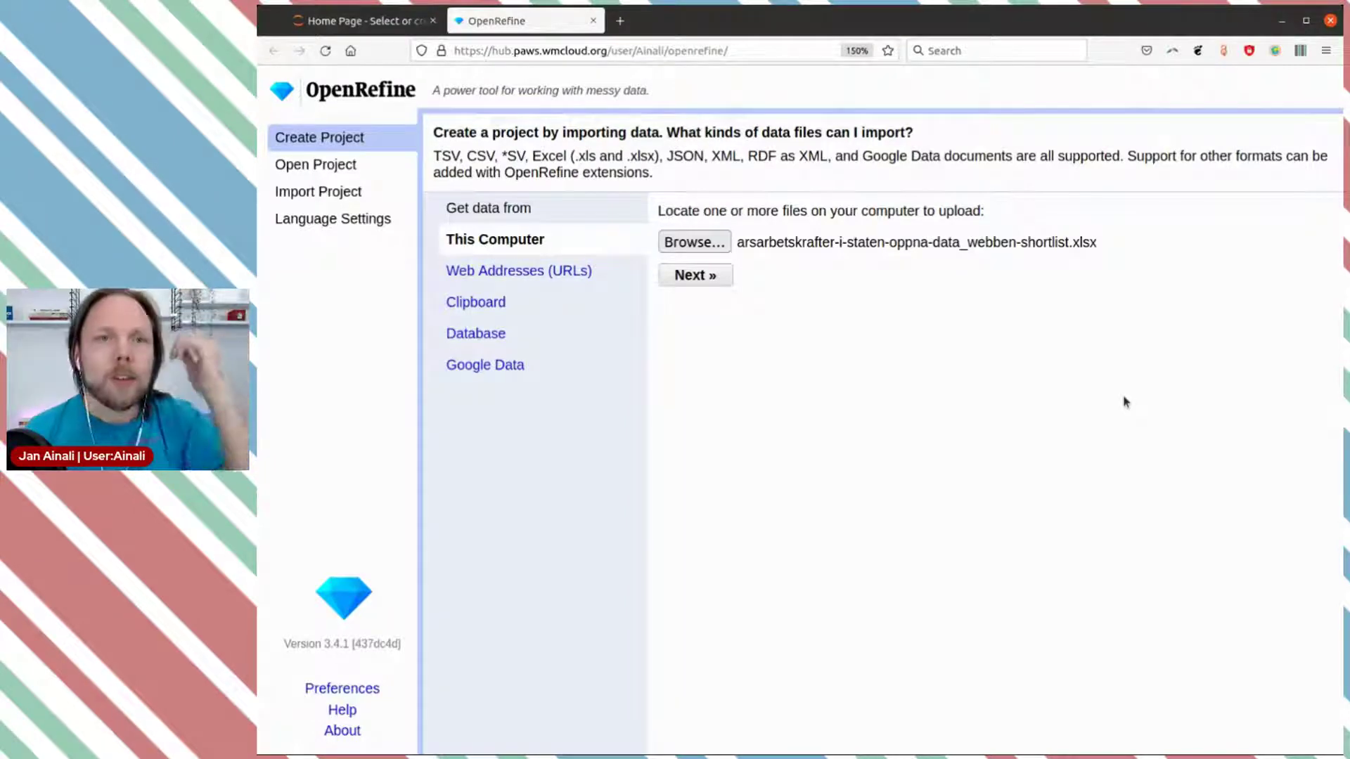
{"action": "left_click", "coordinate": [713, 280]}
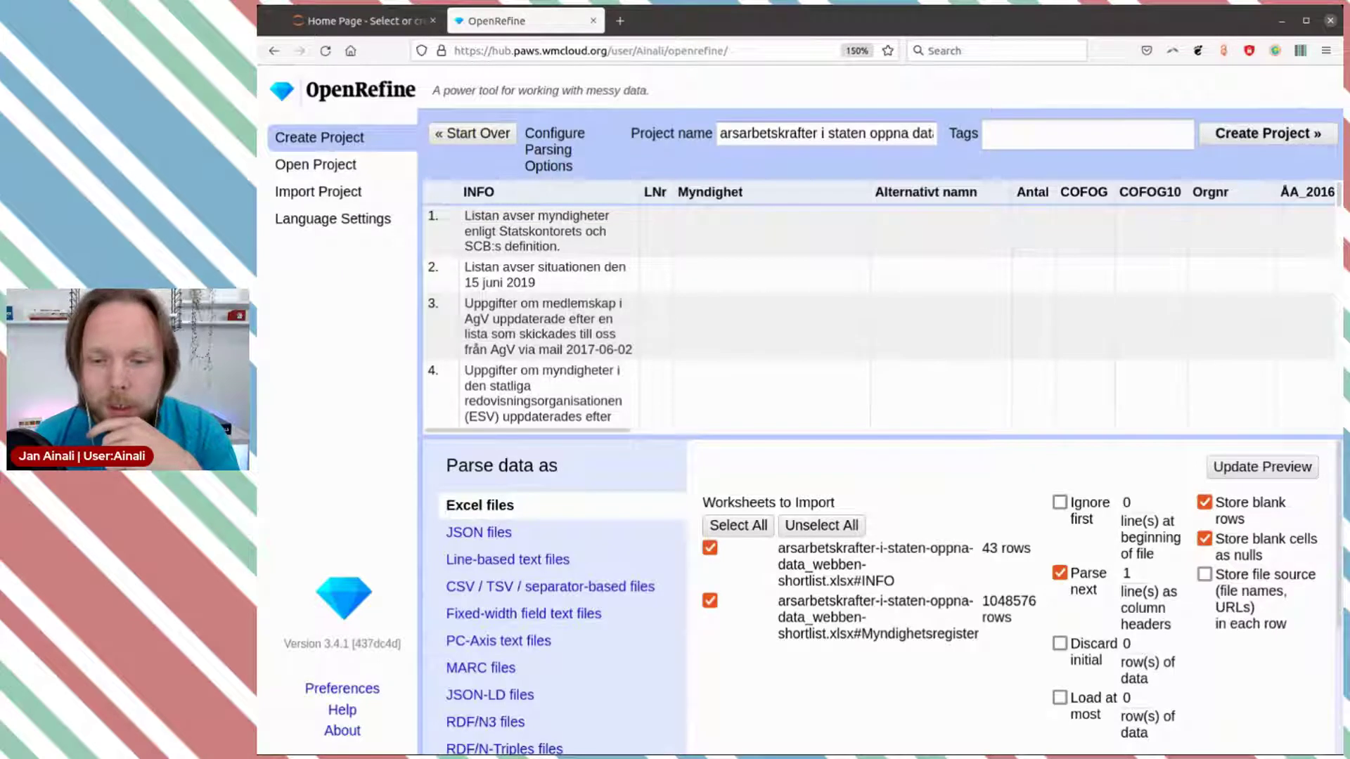
{"action": "left_click", "coordinate": [1069, 40]}
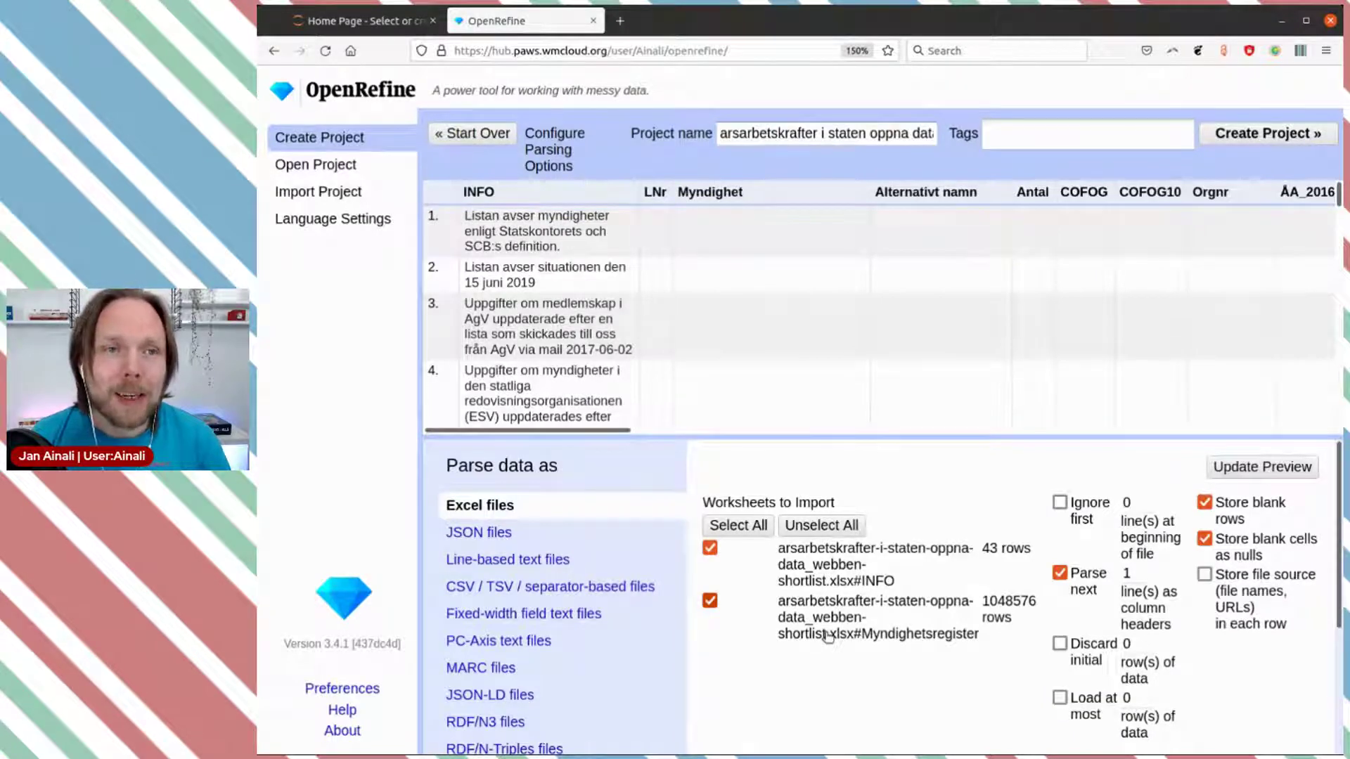
Step: Exclude the INFO worksheet from the import, keeping only the Myndighetsregister worksheet
{"action": "scroll", "coordinate": [782, 316], "scroll_direction": "down", "scroll_amount": 10}
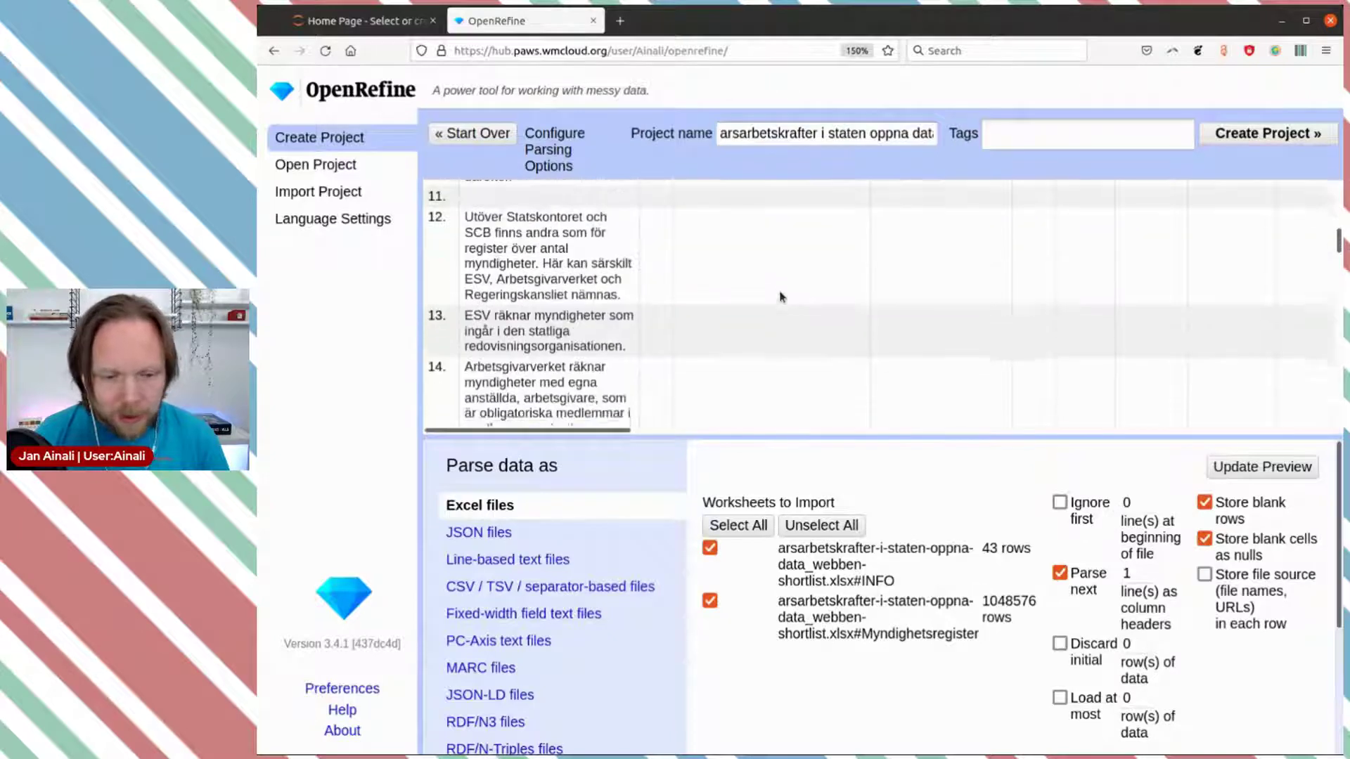
{"action": "scroll", "coordinate": [782, 296], "scroll_direction": "down", "scroll_amount": 15}
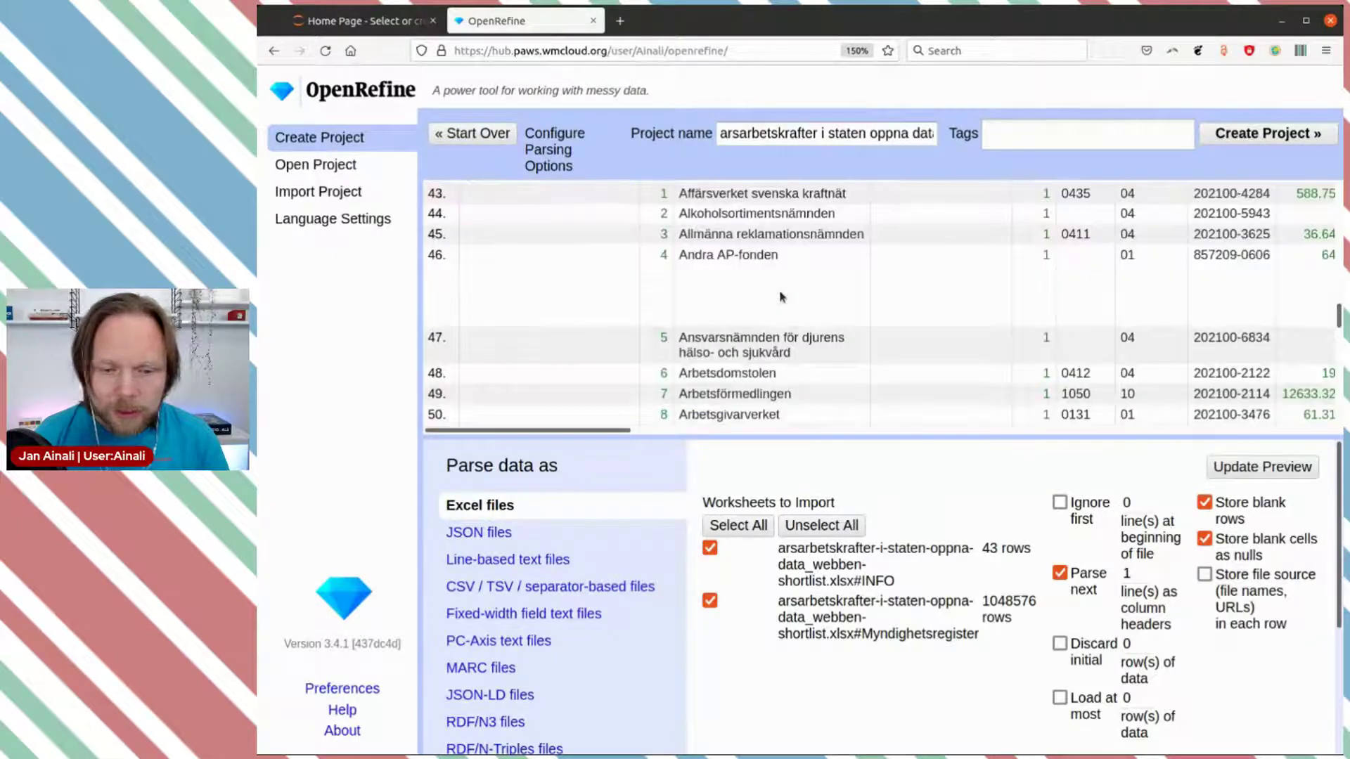
{"action": "scroll", "coordinate": [781, 297], "scroll_direction": "down", "scroll_amount": 3}
{"action": "scroll", "coordinate": [782, 296], "scroll_direction": "up", "scroll_amount": 5}
{"action": "scroll", "coordinate": [782, 297], "scroll_direction": "down", "scroll_amount": 2}
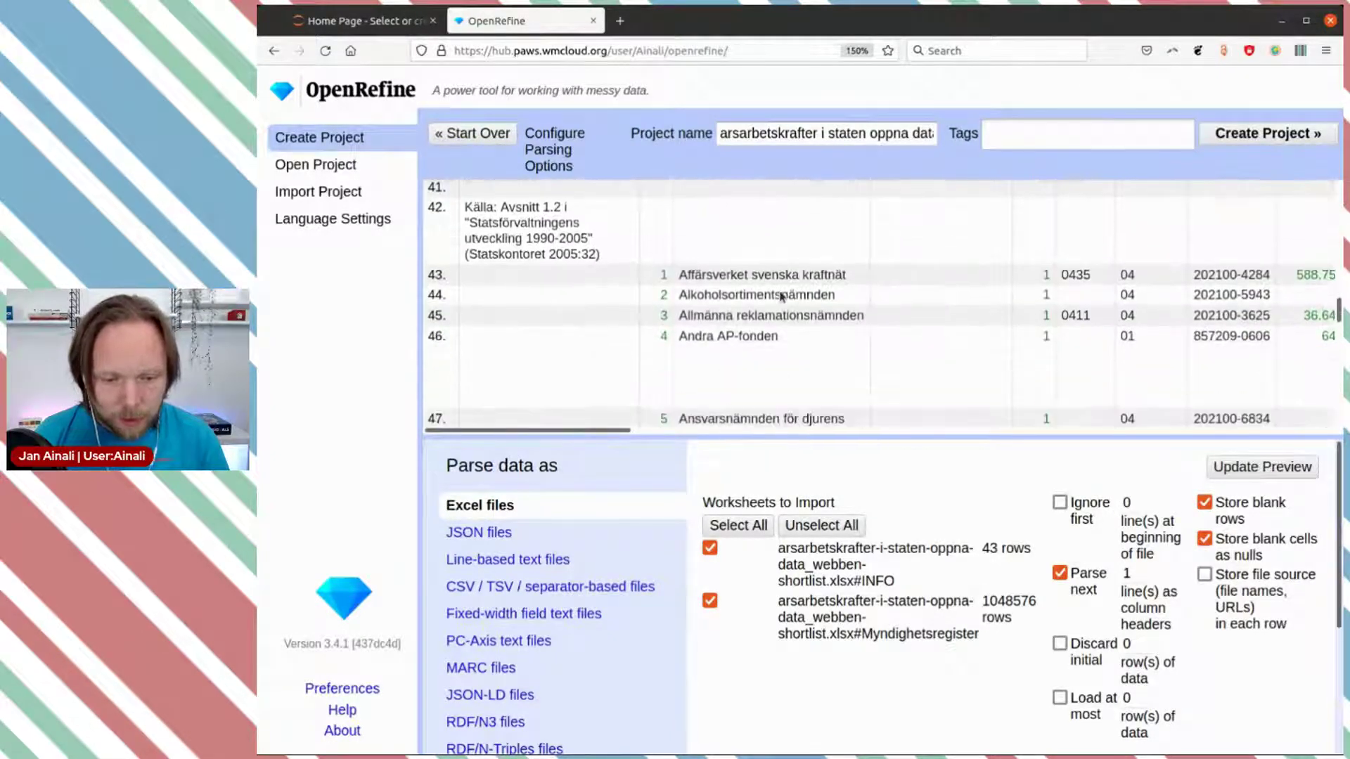
{"action": "scroll", "coordinate": [782, 296], "scroll_direction": "down", "scroll_amount": 3}
{"action": "scroll", "coordinate": [780, 294], "scroll_direction": "up", "scroll_amount": 3}
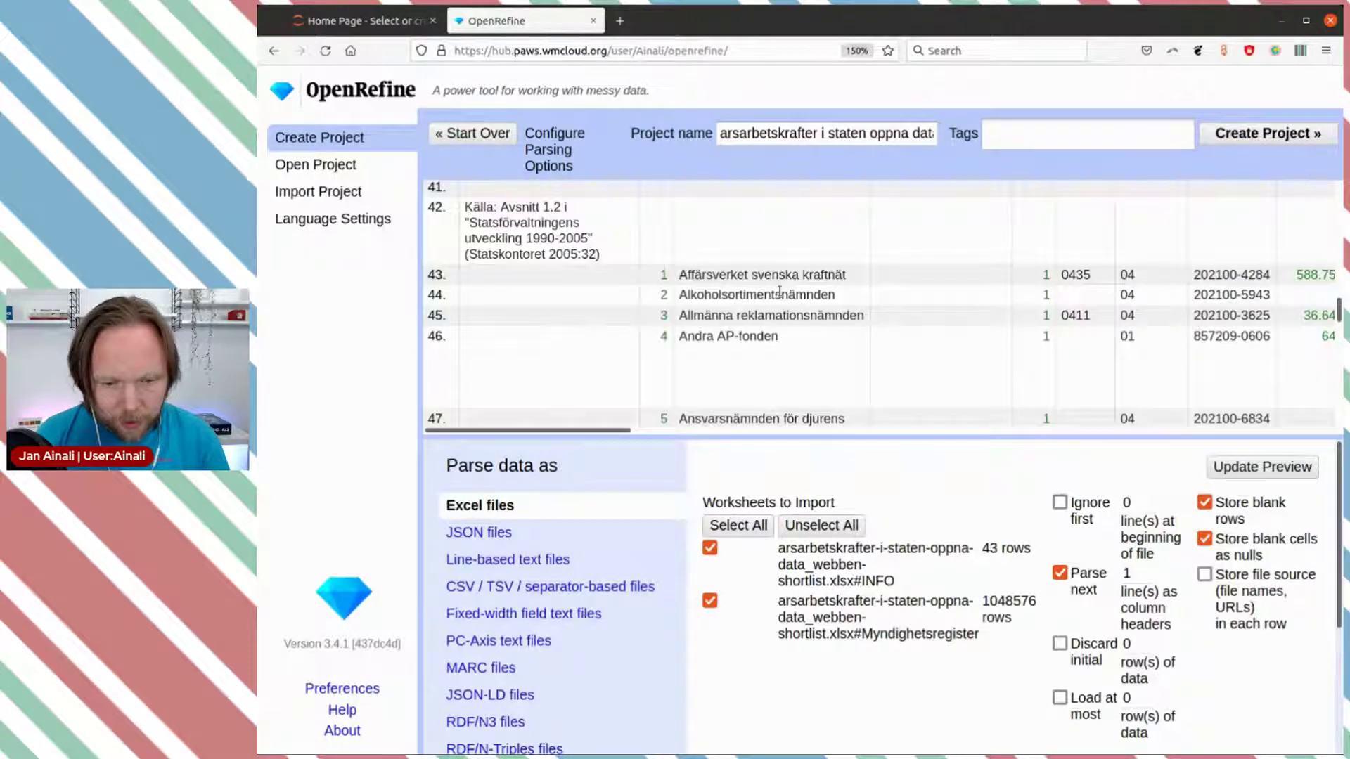
{"action": "scroll", "coordinate": [779, 291], "scroll_direction": "down", "scroll_amount": 1}
{"action": "scroll", "coordinate": [779, 290], "scroll_direction": "up", "scroll_amount": 2}
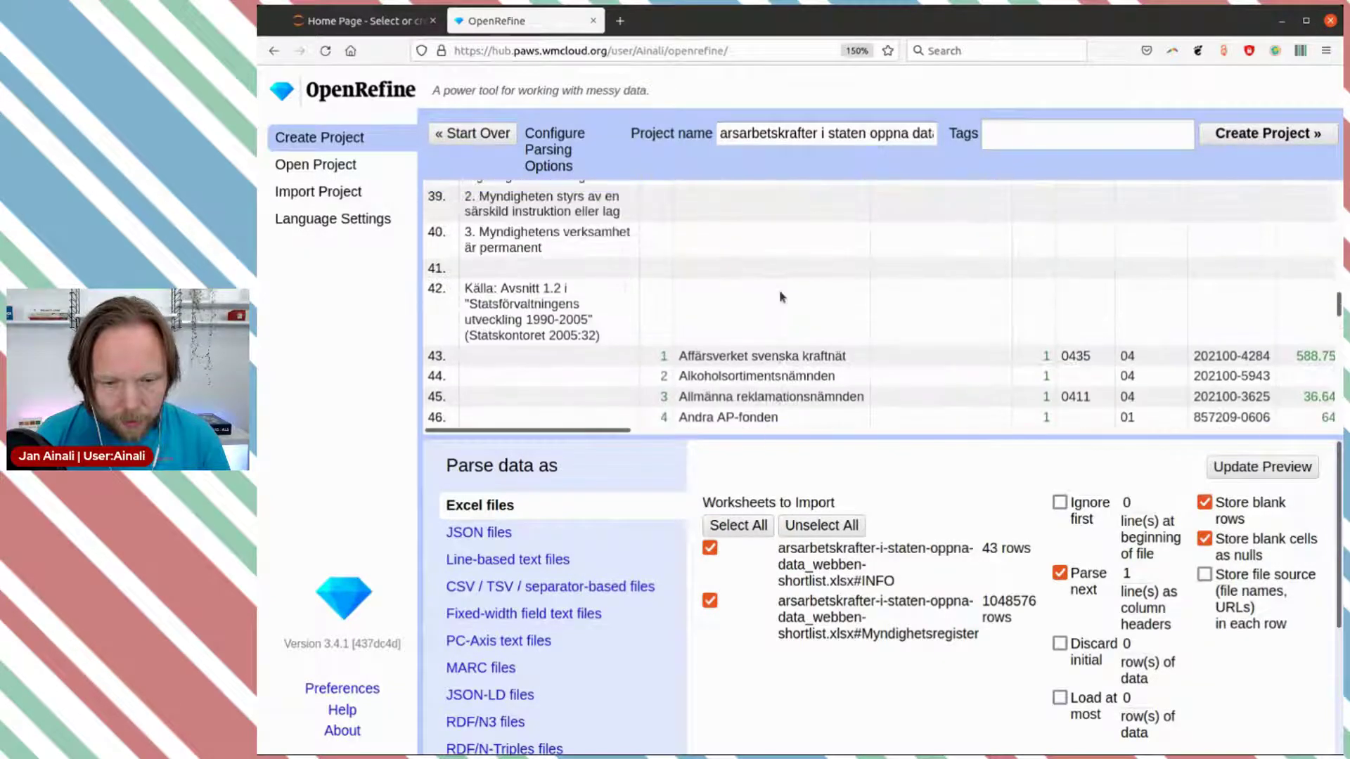
{"action": "scroll", "coordinate": [778, 290], "scroll_direction": "down", "scroll_amount": 1}
{"action": "left_click", "coordinate": [710, 548]}
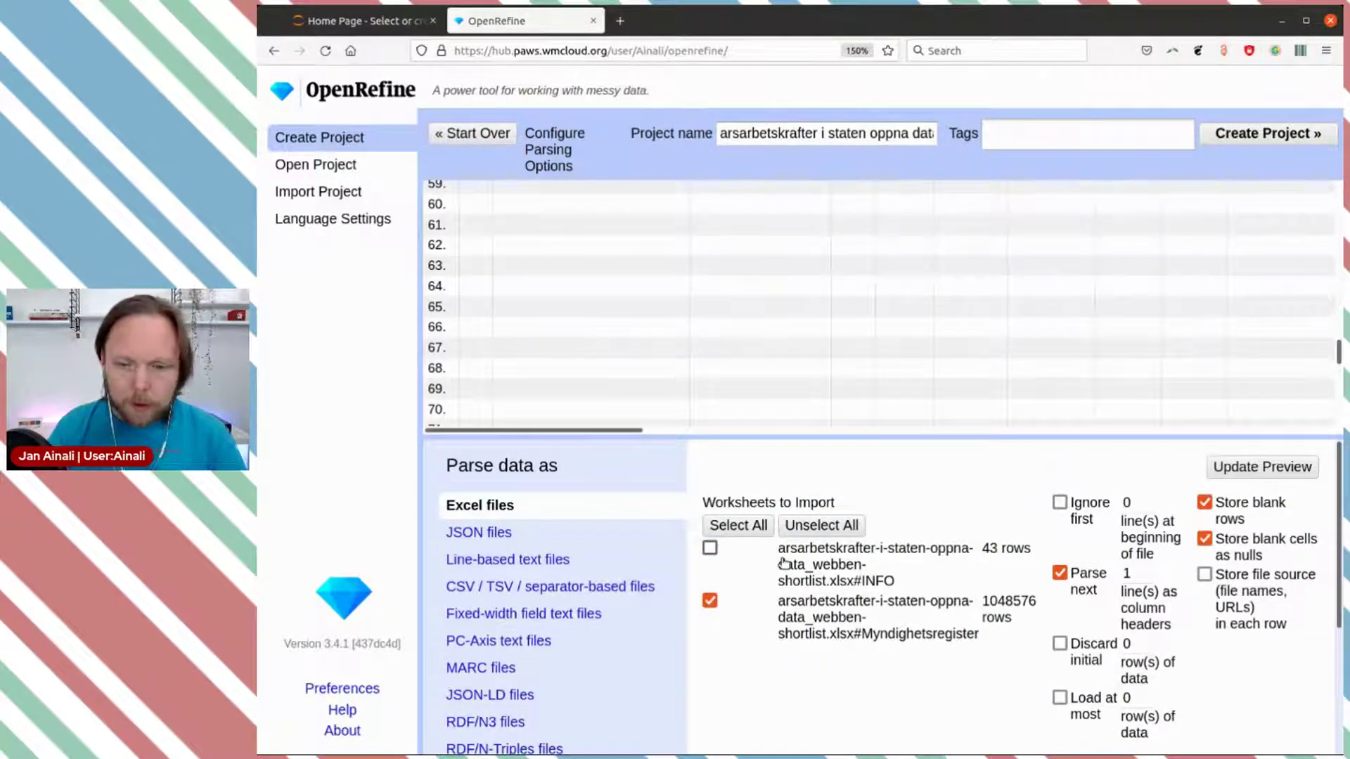
{"action": "scroll", "coordinate": [858, 341], "scroll_direction": "up", "scroll_amount": 10}
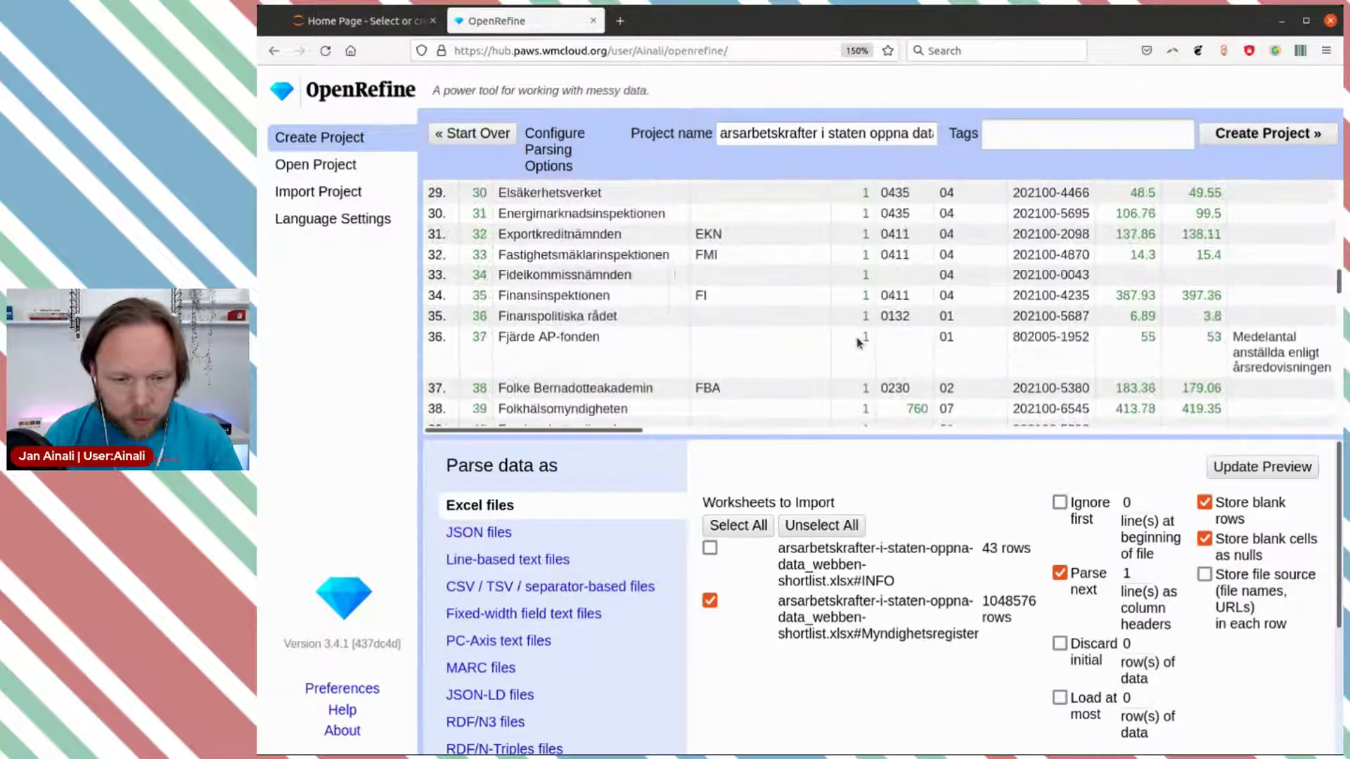
{"action": "scroll", "coordinate": [858, 342], "scroll_direction": "up", "scroll_amount": 2}
{"action": "scroll", "coordinate": [856, 343], "scroll_direction": "up", "scroll_amount": 10}
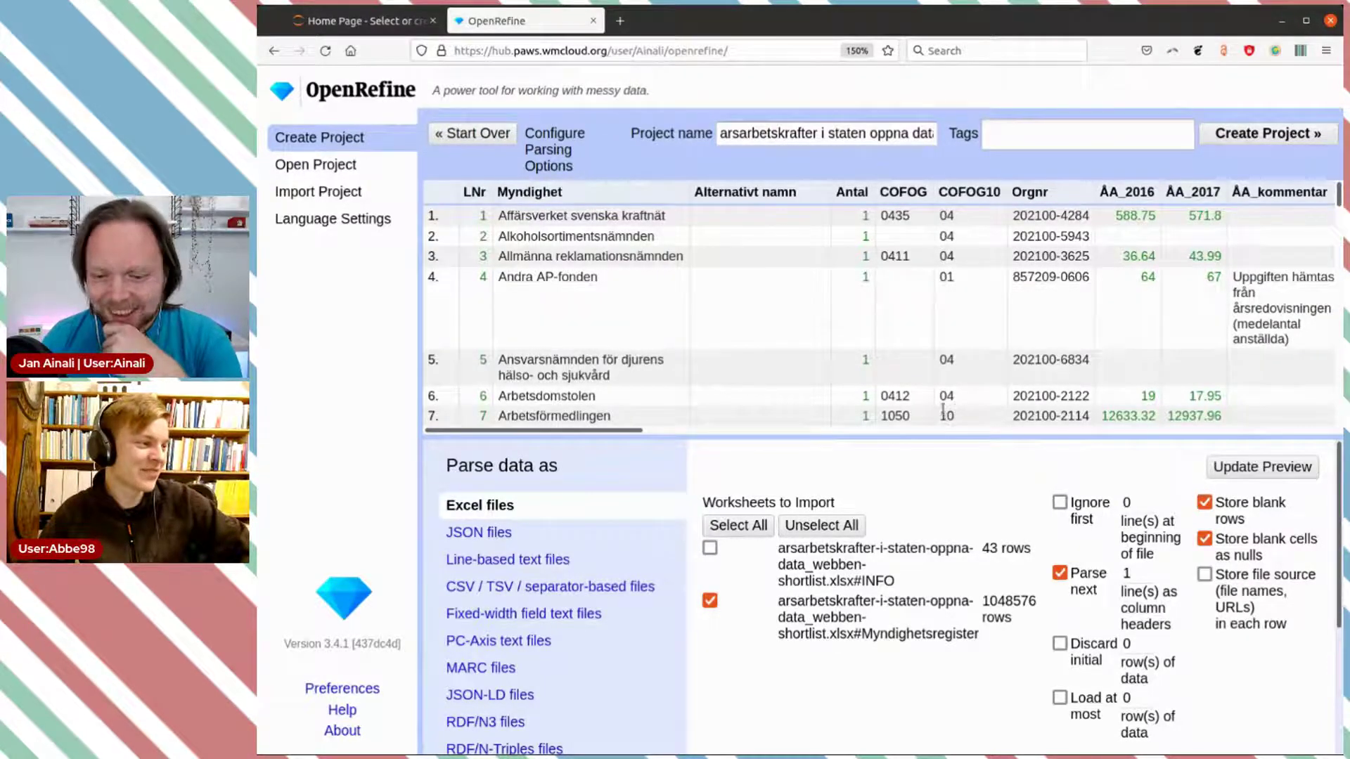
Step: Limit the import to at most 51 rows of data and update the preview
{"action": "scroll", "coordinate": [844, 345], "scroll_direction": "down", "scroll_amount": 5}
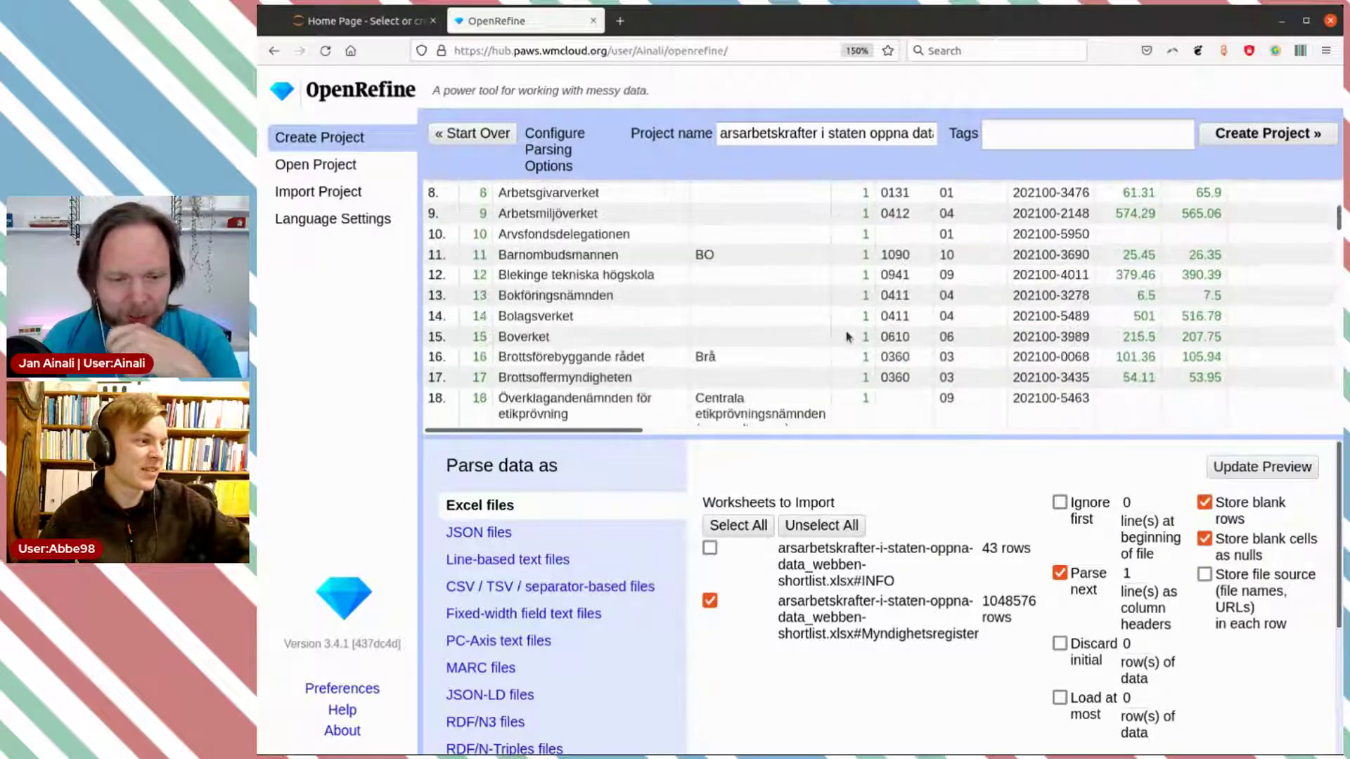
{"action": "scroll", "coordinate": [847, 336], "scroll_direction": "down", "scroll_amount": 10}
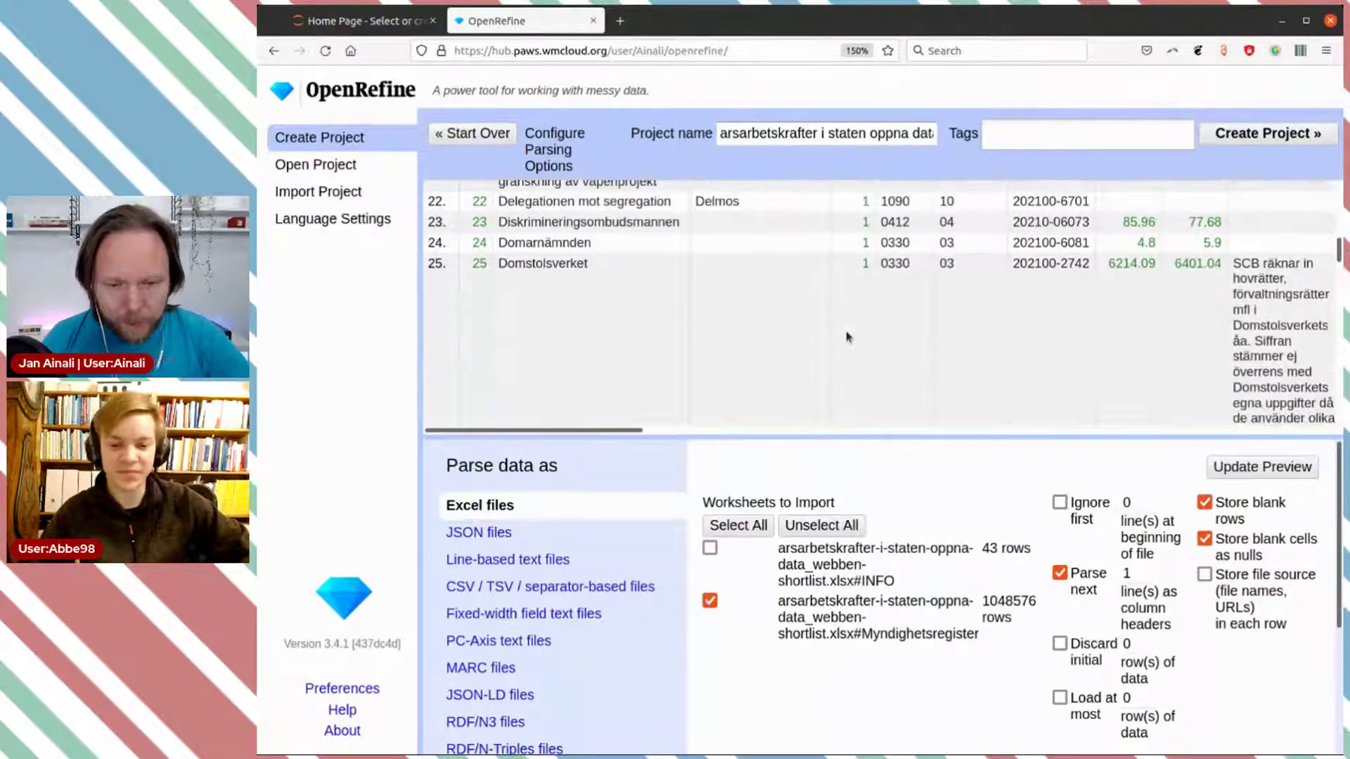
{"action": "scroll", "coordinate": [846, 336], "scroll_direction": "down", "scroll_amount": 13}
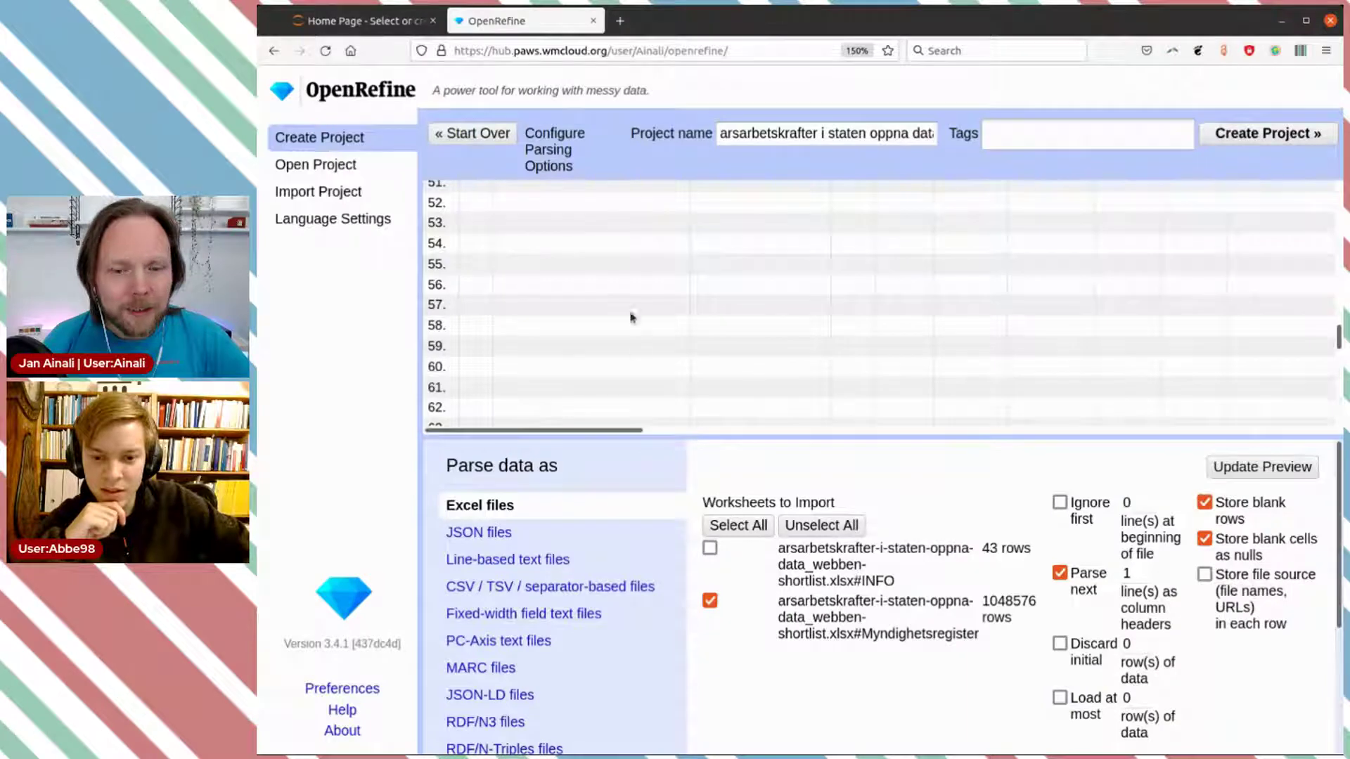
{"action": "scroll", "coordinate": [631, 317], "scroll_direction": "up", "scroll_amount": 11}
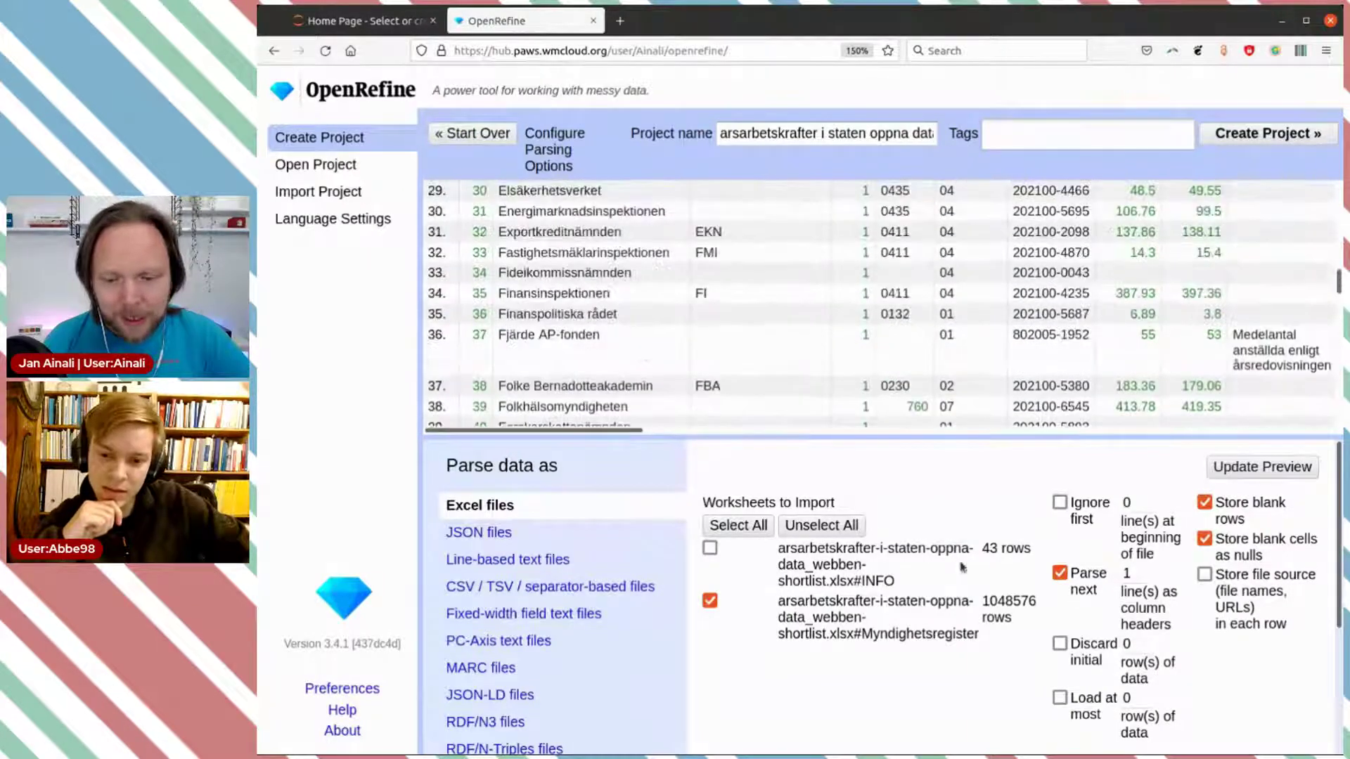
{"action": "left_click", "coordinate": [1060, 697]}
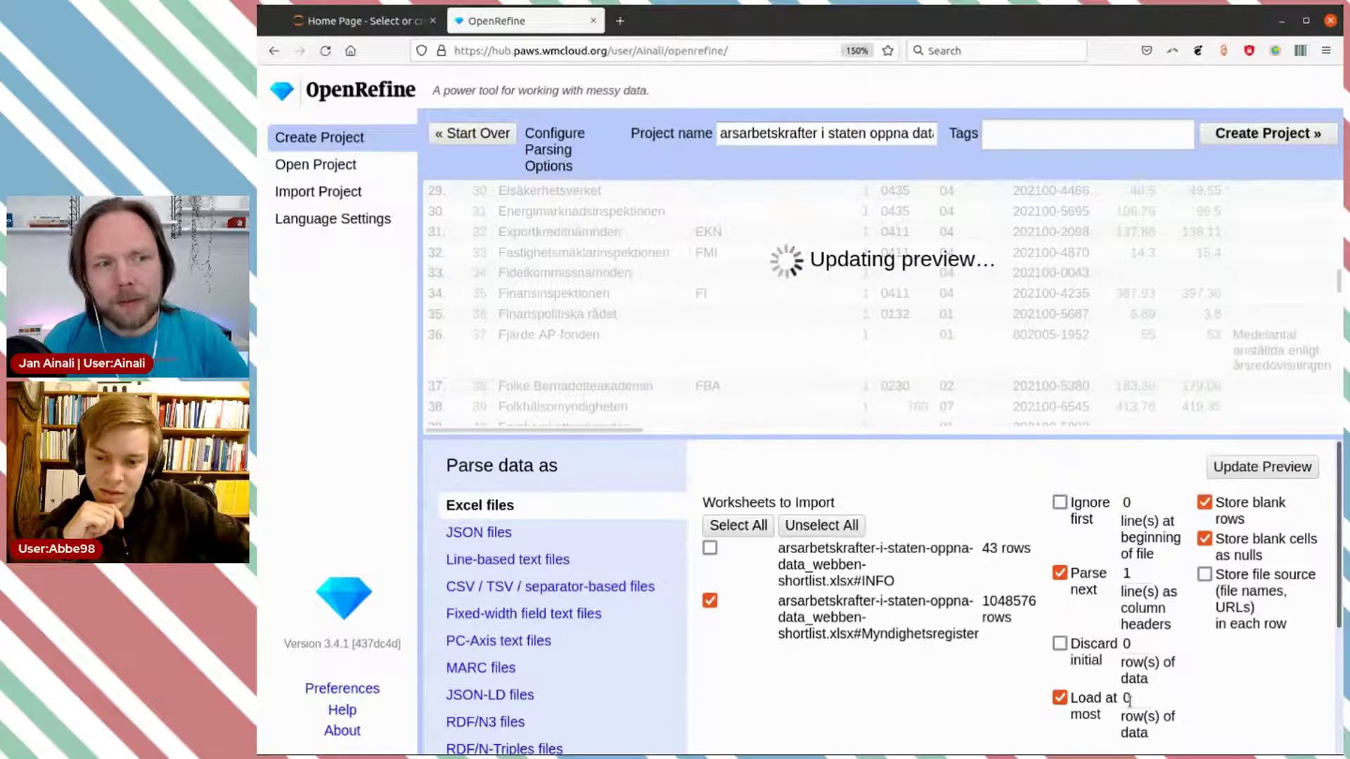
{"action": "left_click", "coordinate": [1130, 698]}
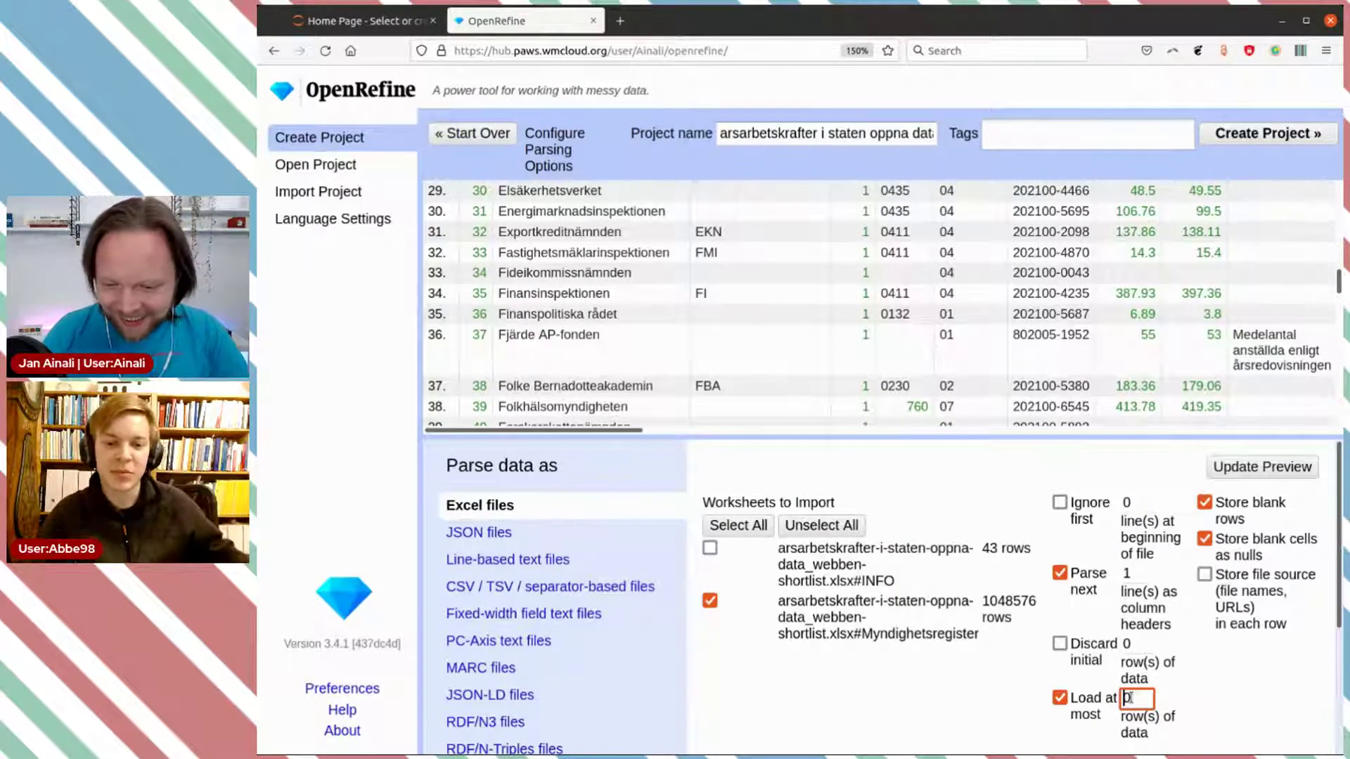
{"action": "type", "text": "51"}
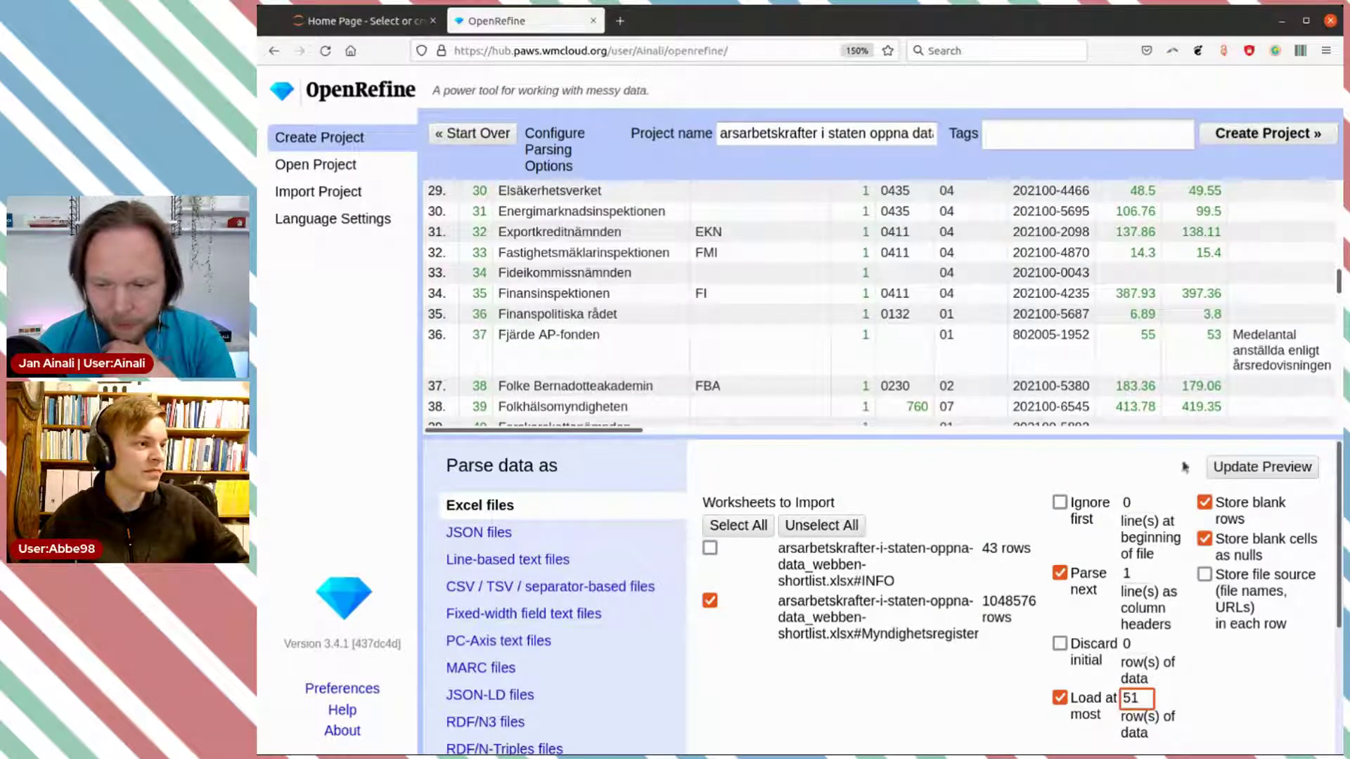
{"action": "left_click", "coordinate": [1261, 467]}
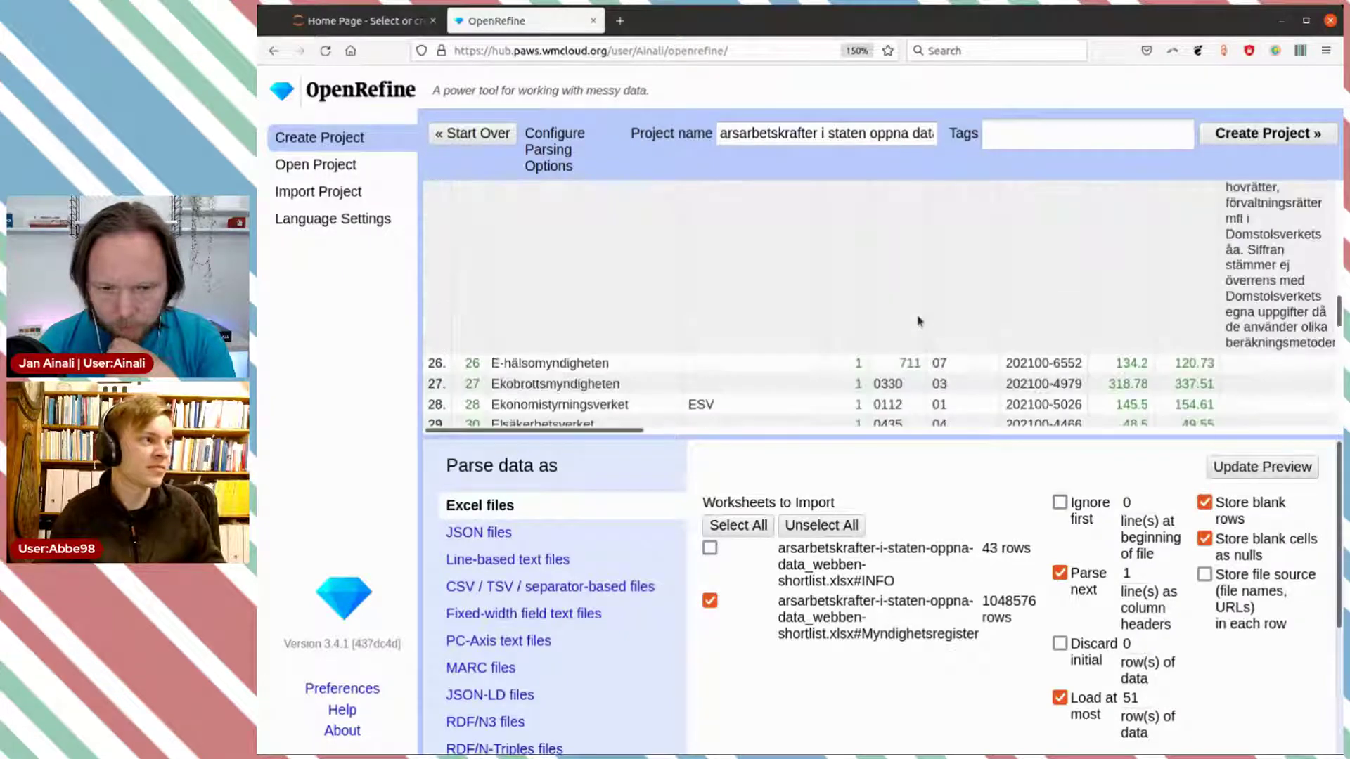
Step: Set the maximum number of loaded rows to 49 and create the project
{"action": "scroll", "coordinate": [918, 321], "scroll_direction": "down", "scroll_amount": 1}
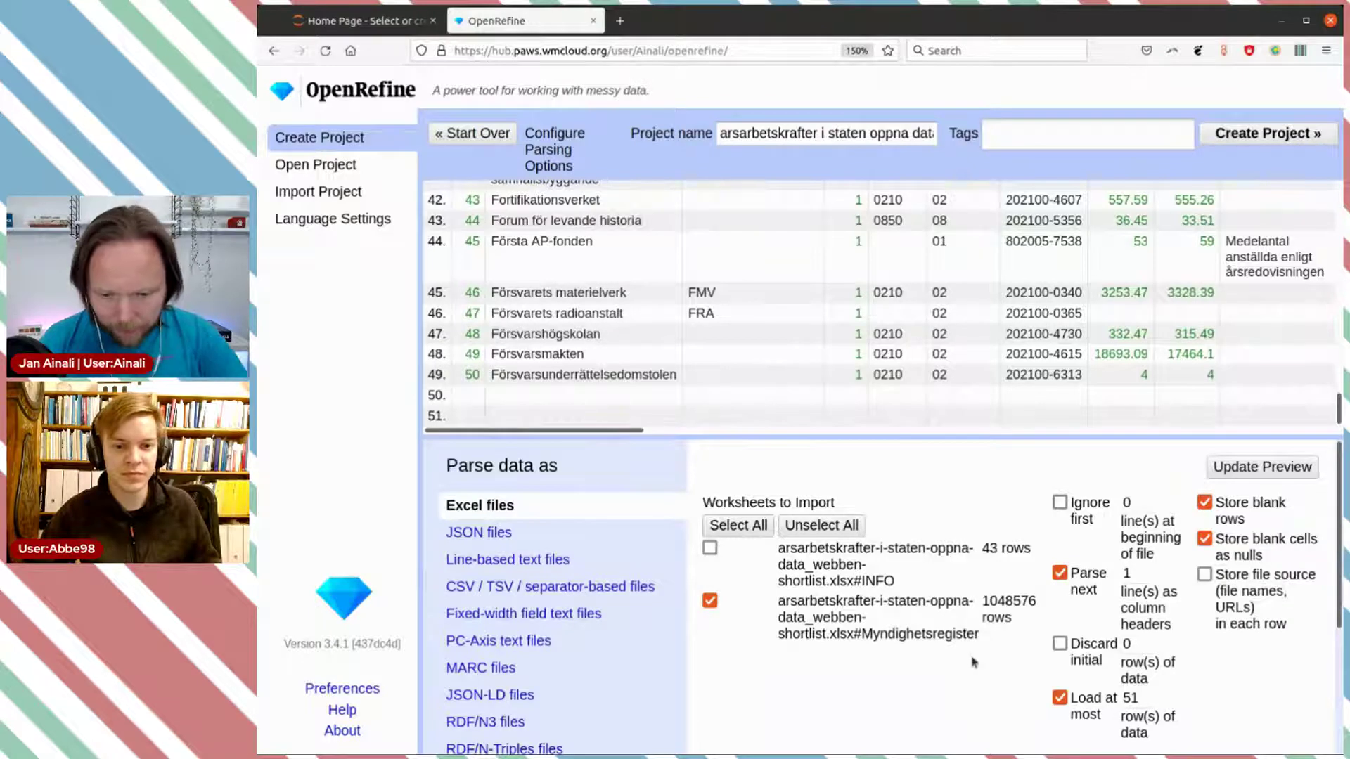
{"action": "left_click", "coordinate": [1146, 700]}
{"action": "key", "text": "BackSpace"}
{"action": "key", "text": "BackSpace"}
{"action": "type", "text": "49"}
{"action": "left_click", "coordinate": [1223, 696]}
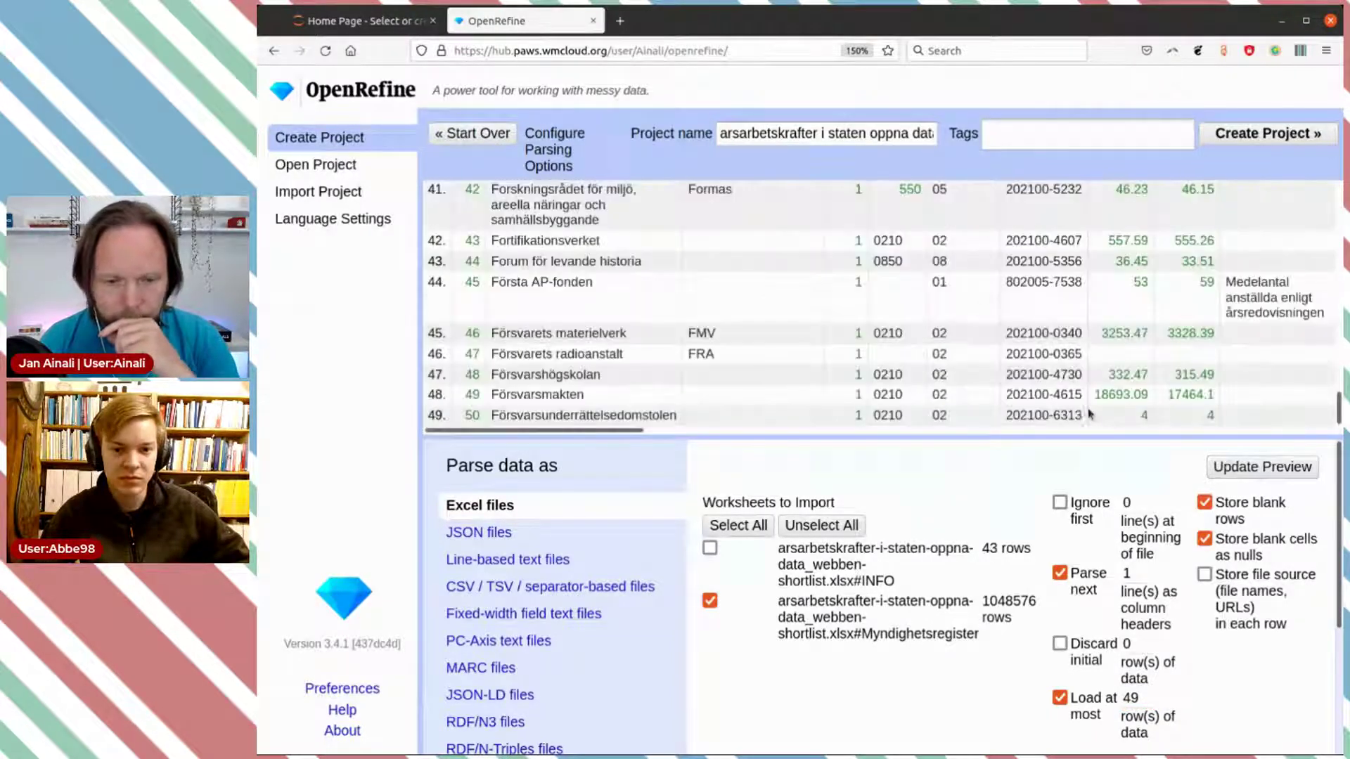
{"action": "left_click", "coordinate": [1259, 135]}
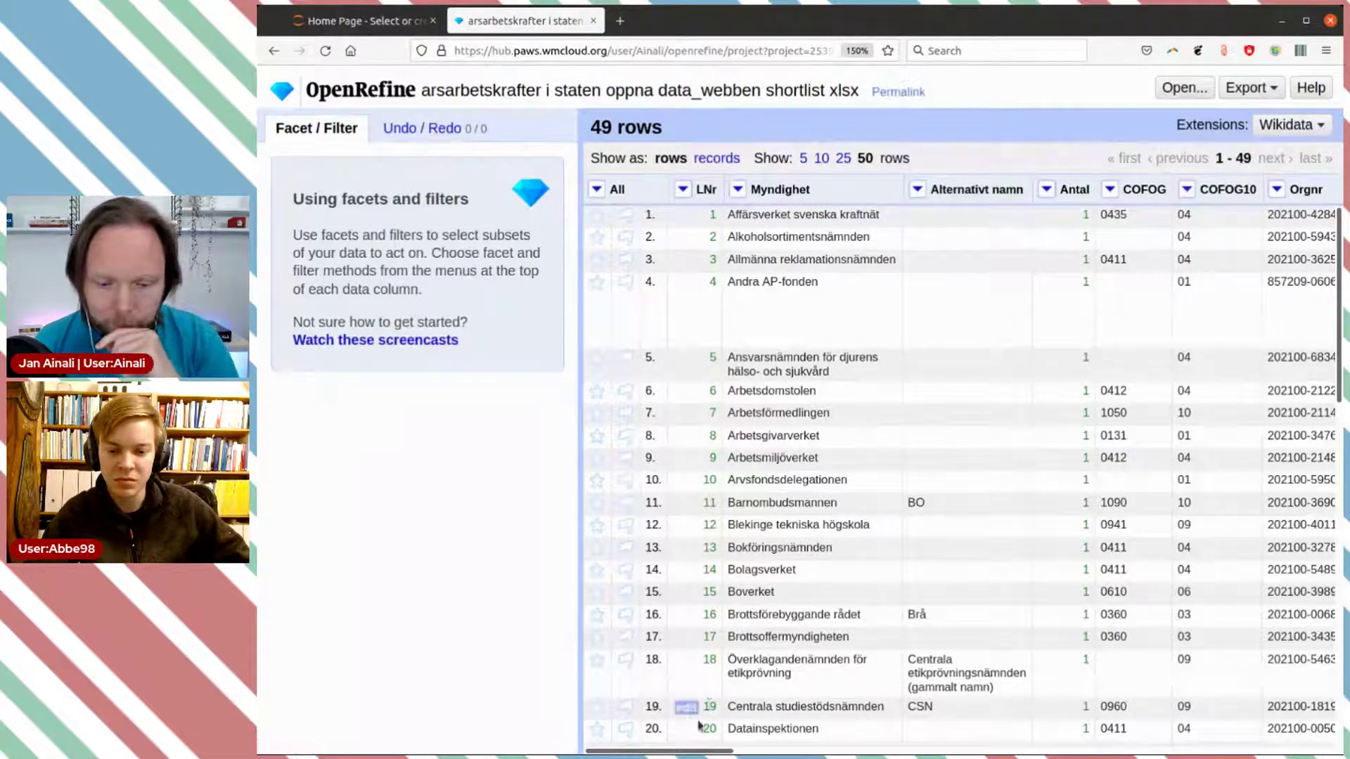
Step: Examine the new project's columns and rows, including the yearly ÅA figures and the Anställda_2017 values
{"action": "left_click_drag", "start_coordinate": [679, 751], "coordinate": [956, 751]}
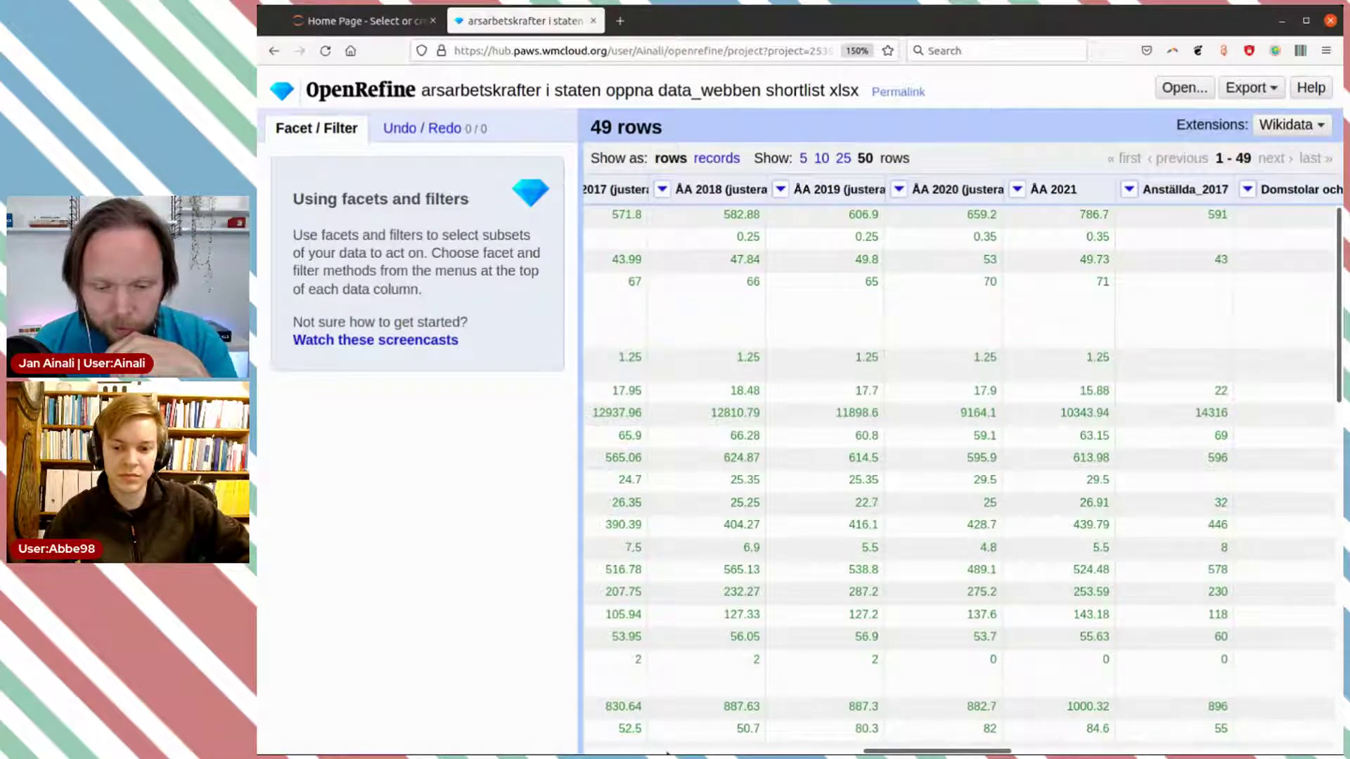
{"action": "scroll", "coordinate": [667, 751], "scroll_direction": "left", "scroll_amount": 10}
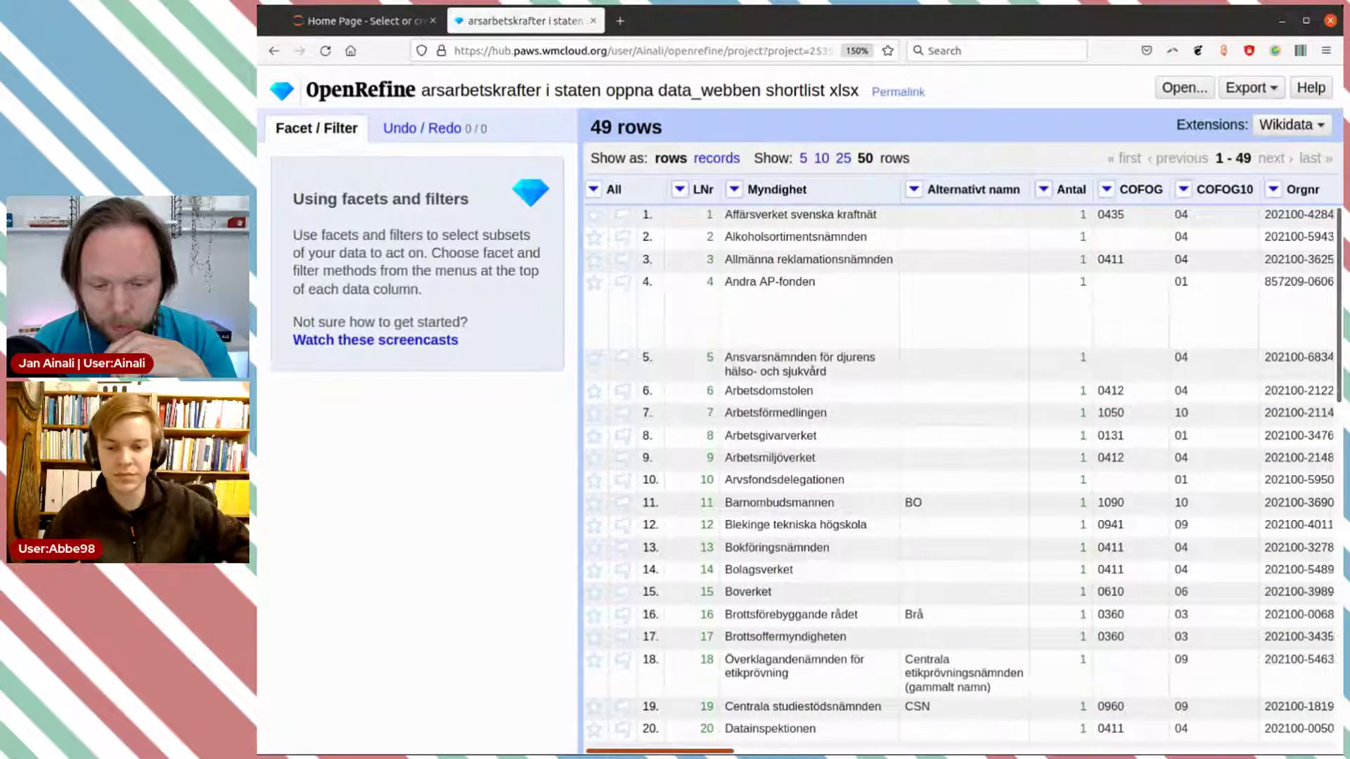
{"action": "scroll", "coordinate": [960, 468], "scroll_direction": "right", "scroll_amount": 10}
{"action": "scroll", "coordinate": [961, 467], "scroll_direction": "right", "scroll_amount": 3}
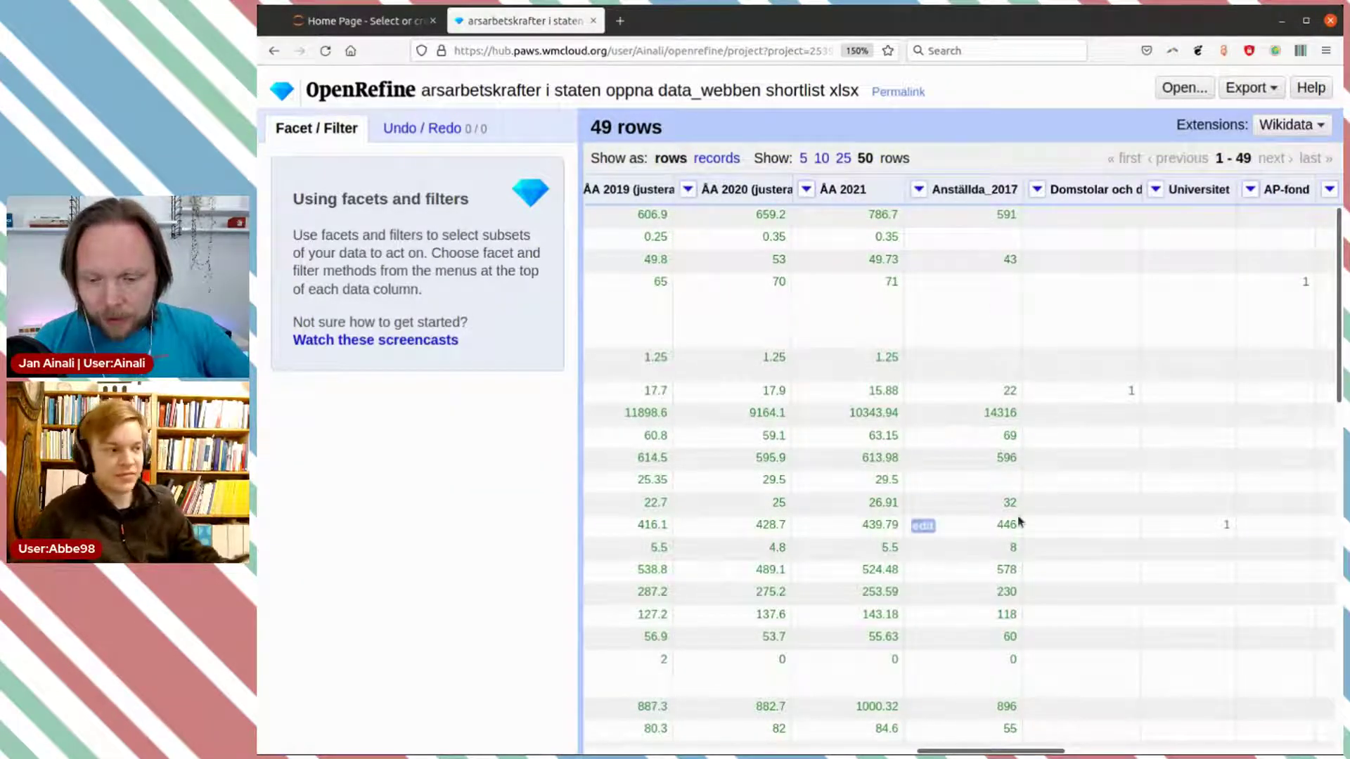
{"action": "scroll", "coordinate": [999, 589], "scroll_direction": "down", "scroll_amount": 10}
{"action": "scroll", "coordinate": [1010, 499], "scroll_direction": "down", "scroll_amount": 5}
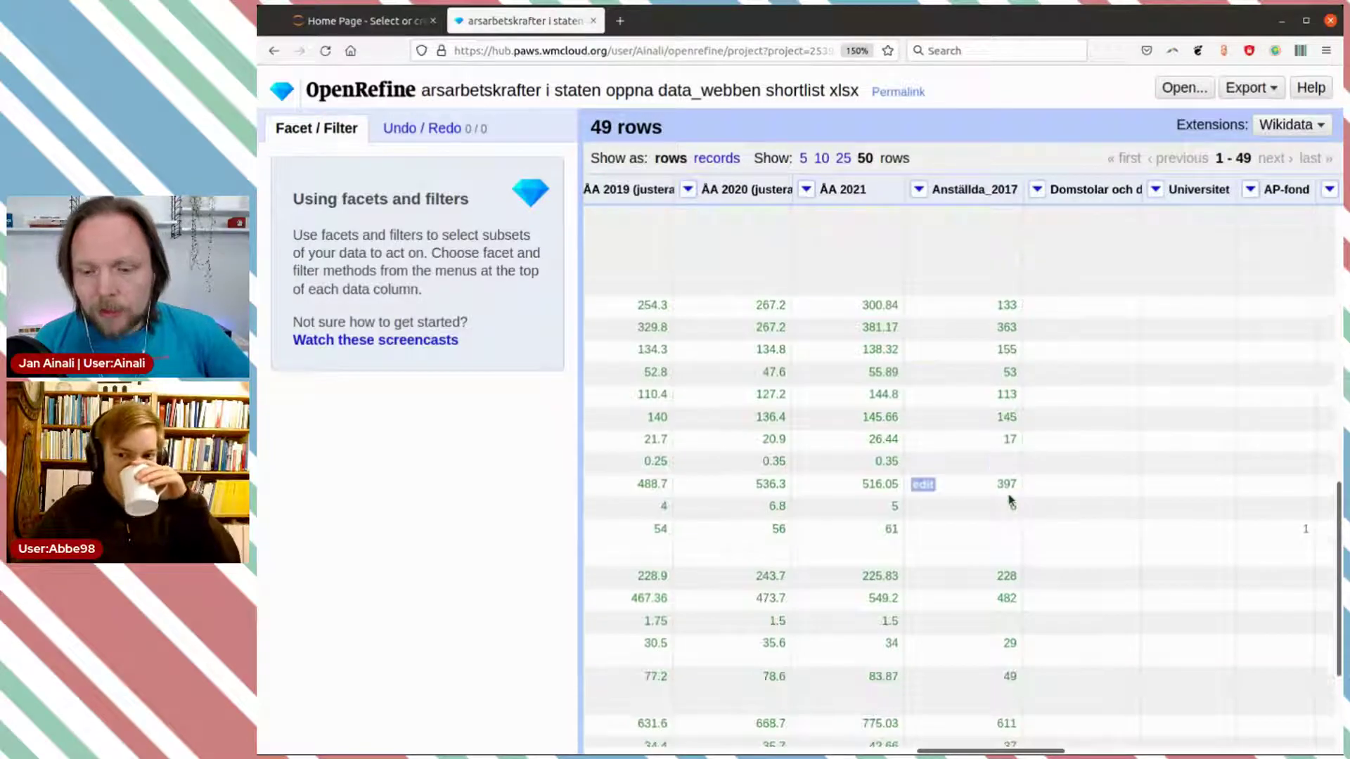
{"action": "scroll", "coordinate": [1002, 501], "scroll_direction": "up", "scroll_amount": 5}
{"action": "scroll", "coordinate": [1002, 501], "scroll_direction": "up", "scroll_amount": 3}
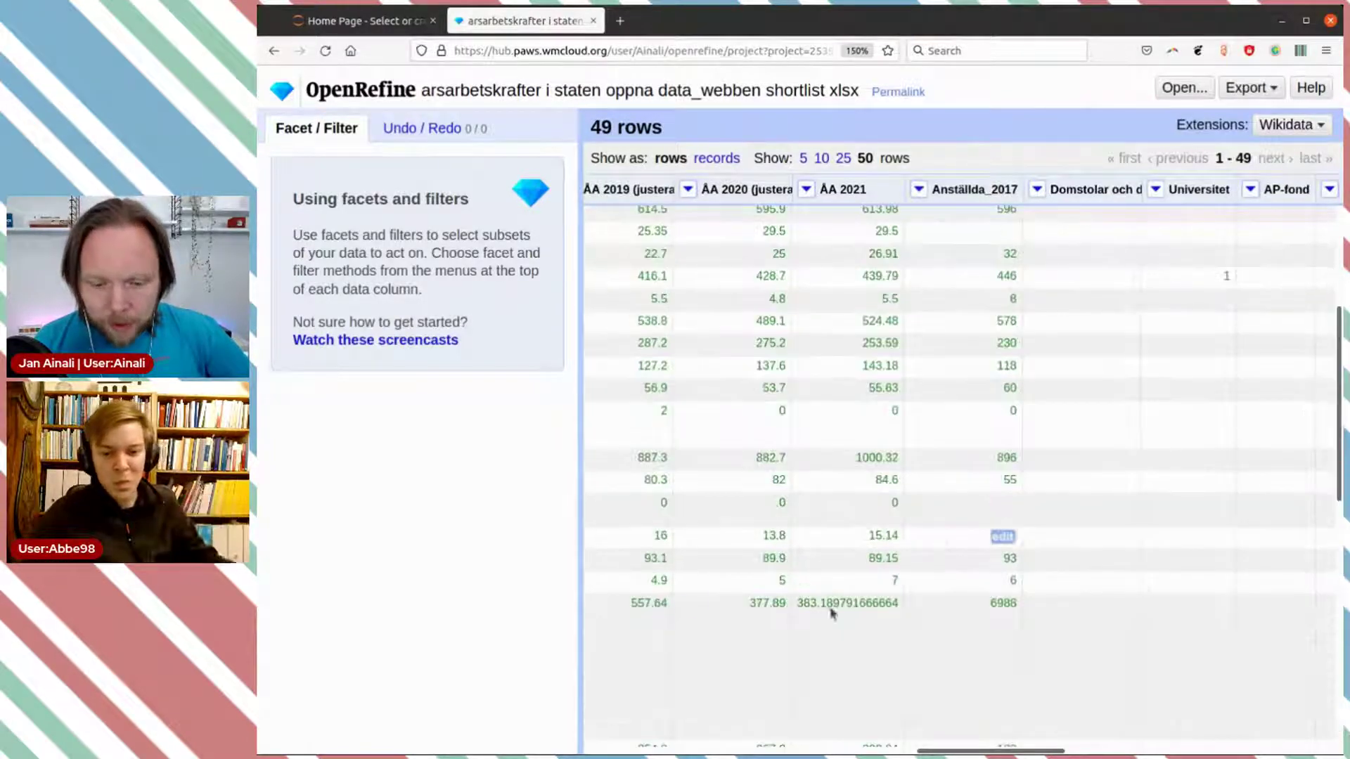
{"action": "scroll", "coordinate": [943, 536], "scroll_direction": "left", "scroll_amount": 10}
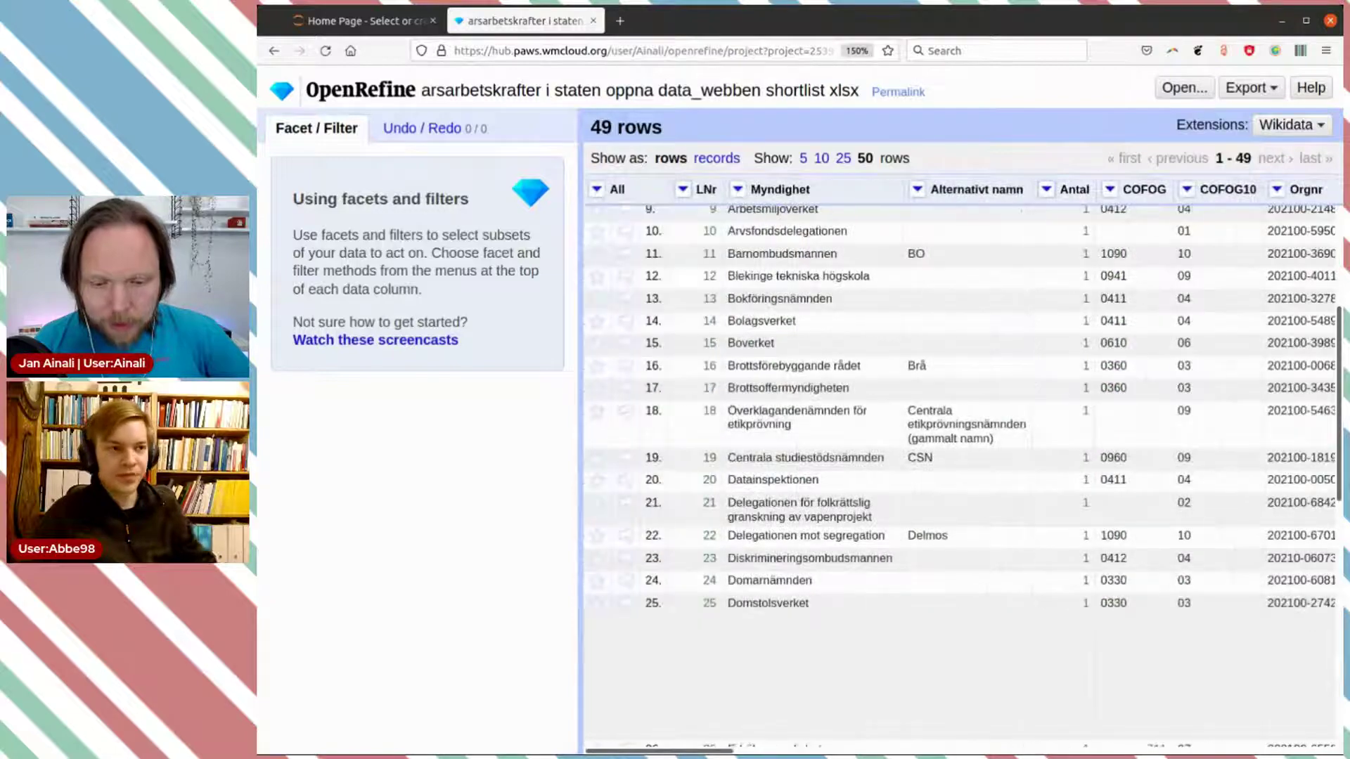
{"action": "scroll", "coordinate": [770, 535], "scroll_direction": "up", "scroll_amount": 3}
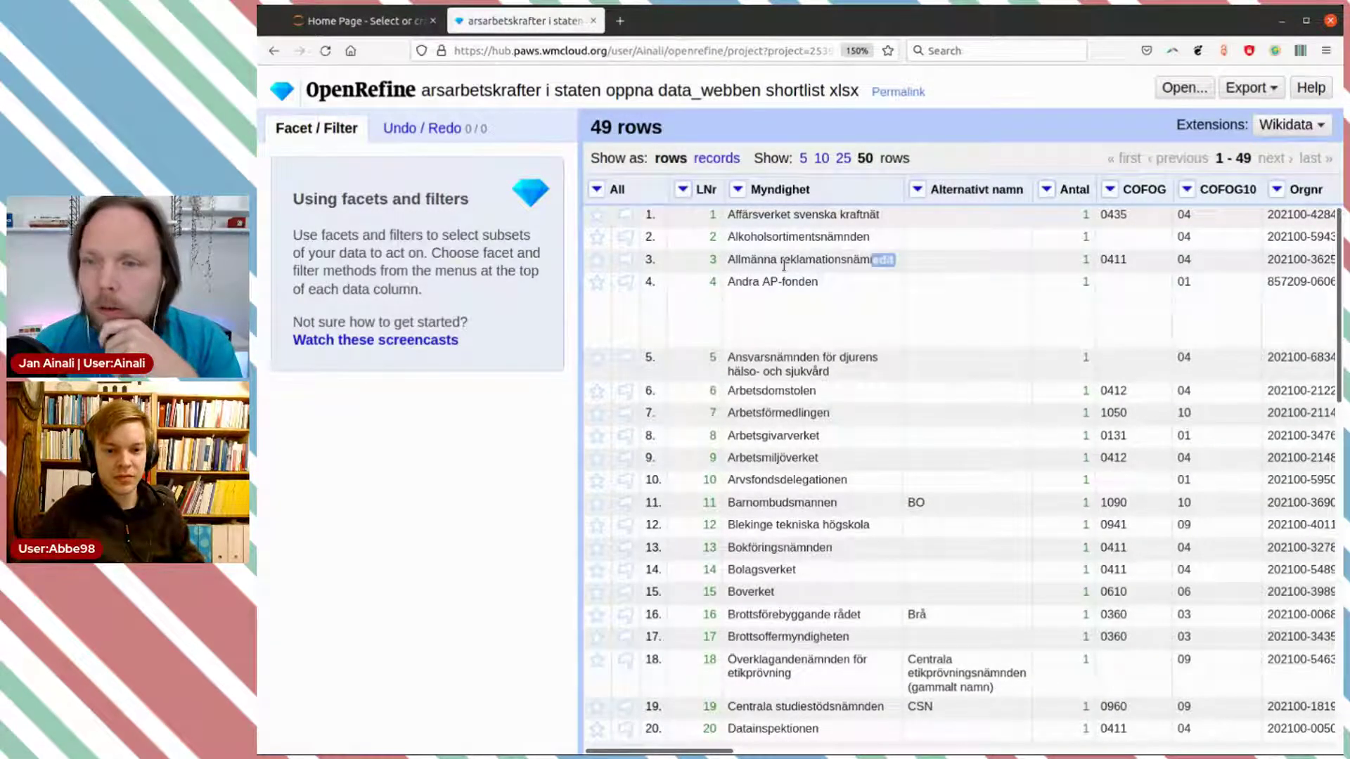
Step: Set up reconciliation of the Myndighet column with the Wikidata (en) service, against no particular type
{"action": "left_click", "coordinate": [738, 190]}
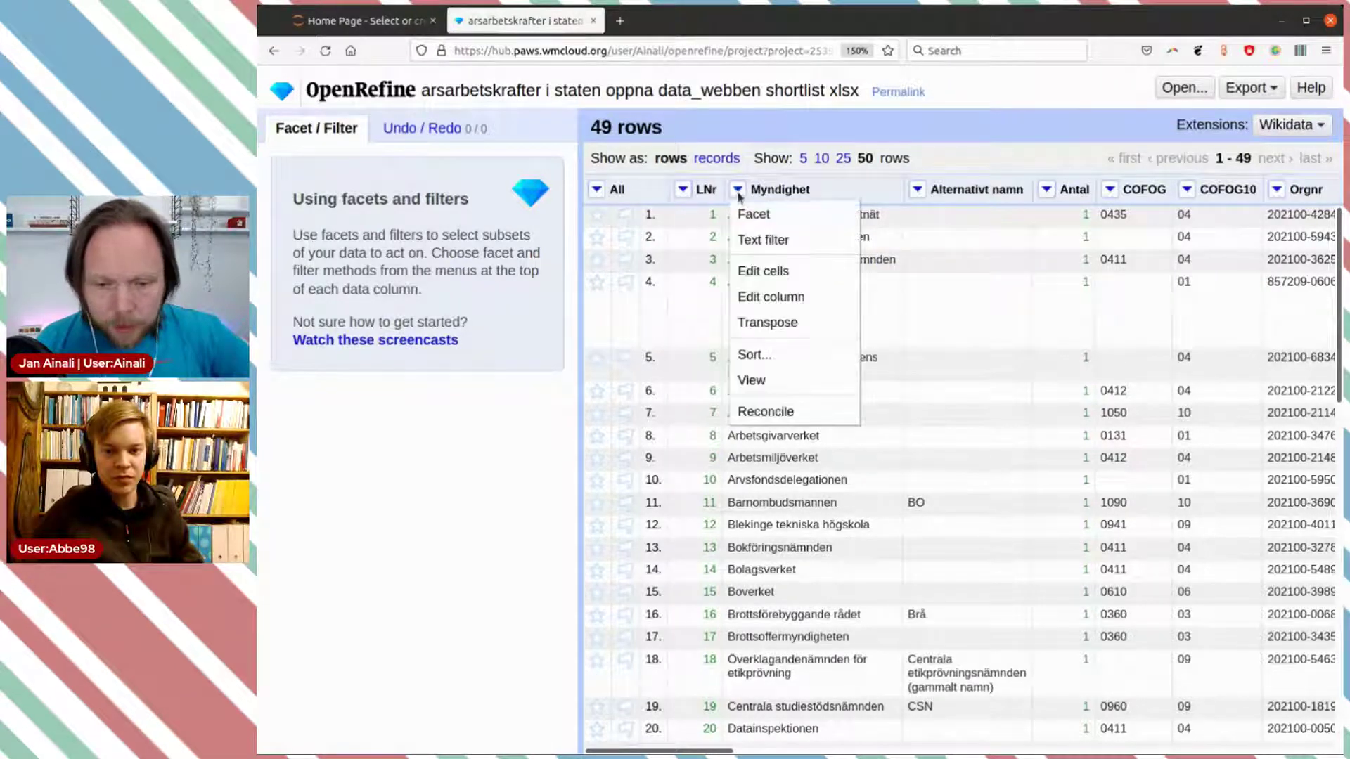
{"action": "mouse_move", "coordinate": [763, 385]}
{"action": "mouse_move", "coordinate": [770, 420]}
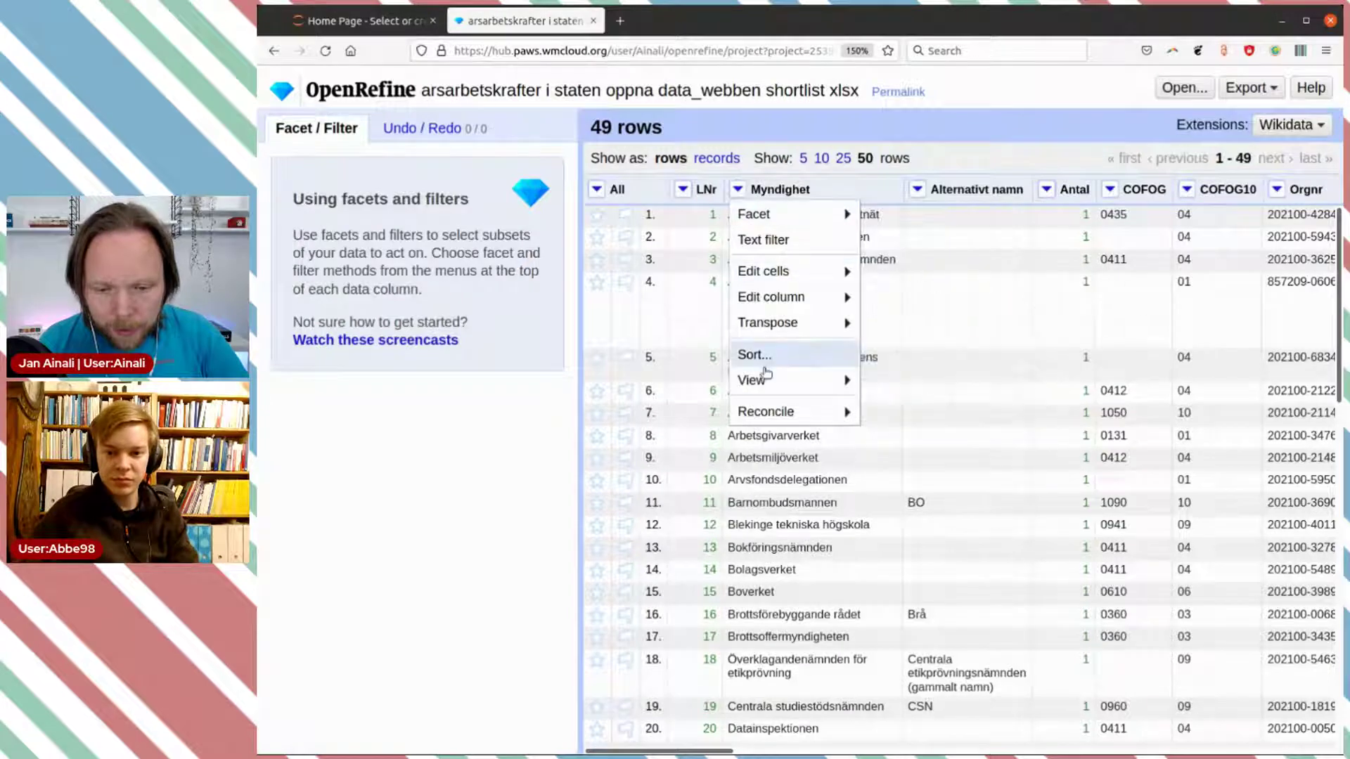
{"action": "mouse_move", "coordinate": [769, 411]}
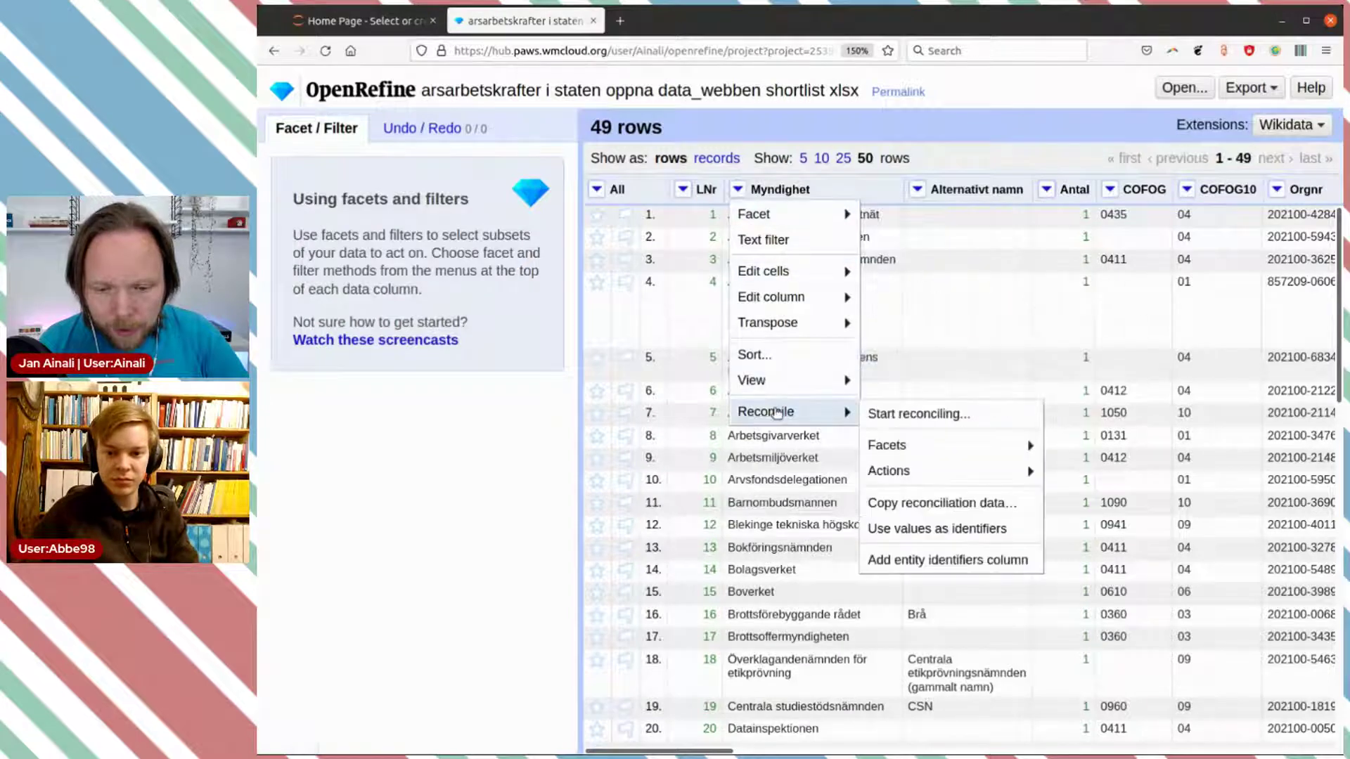
{"action": "left_click", "coordinate": [914, 416]}
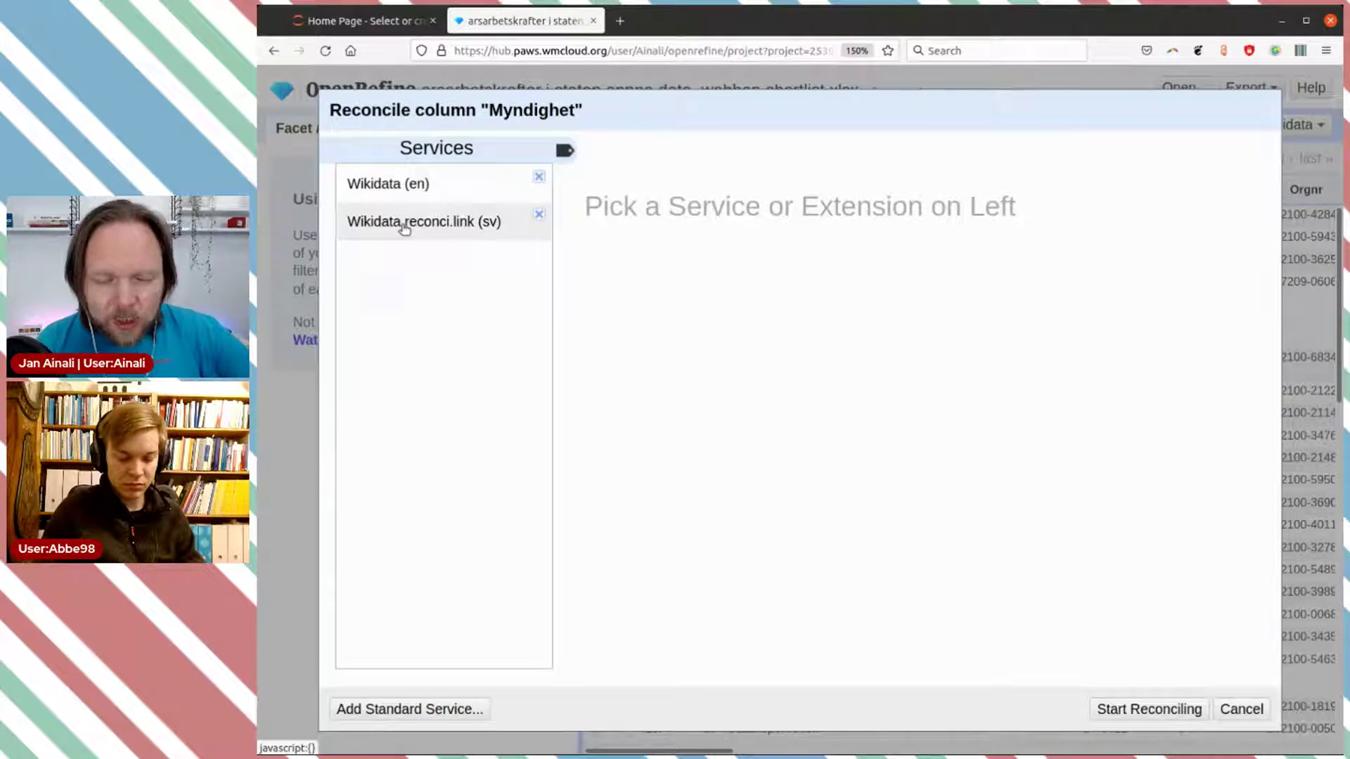
{"action": "left_click", "coordinate": [400, 185]}
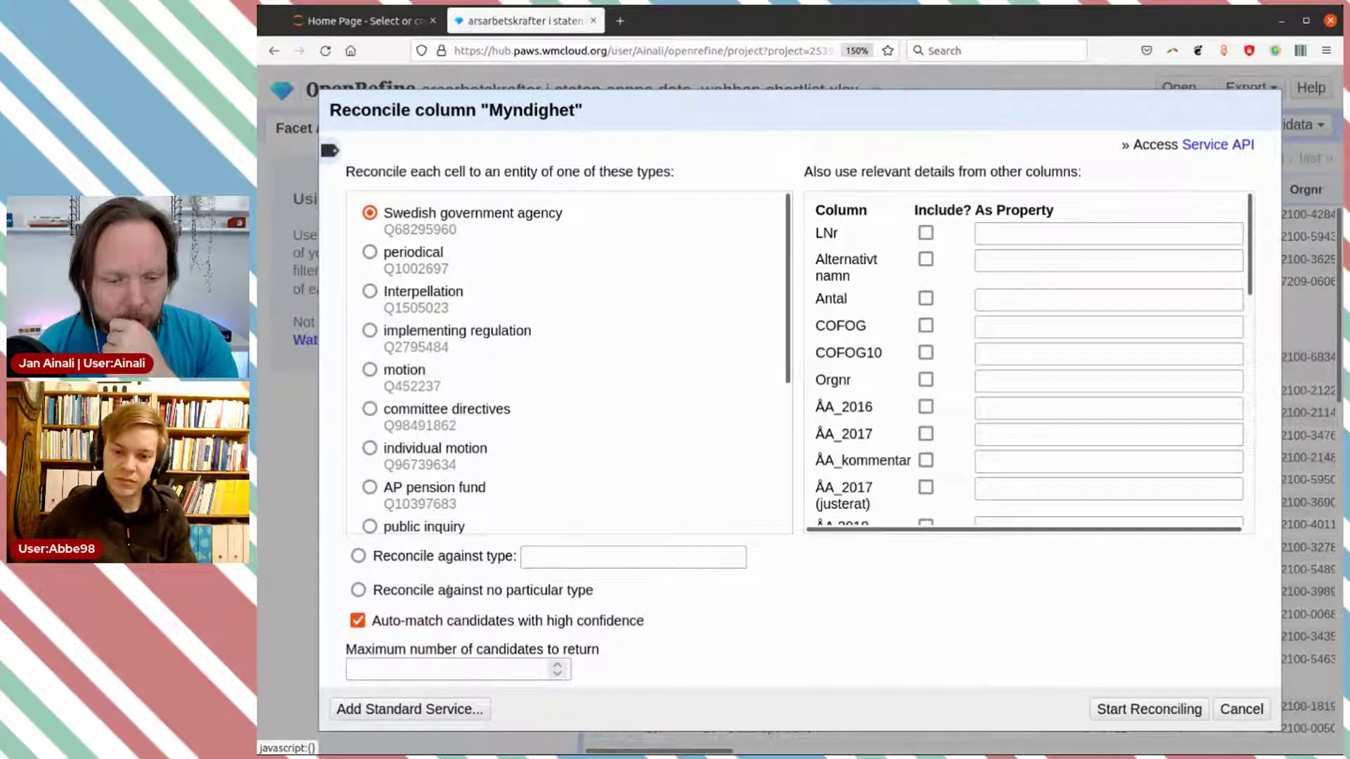
{"action": "left_click", "coordinate": [370, 591]}
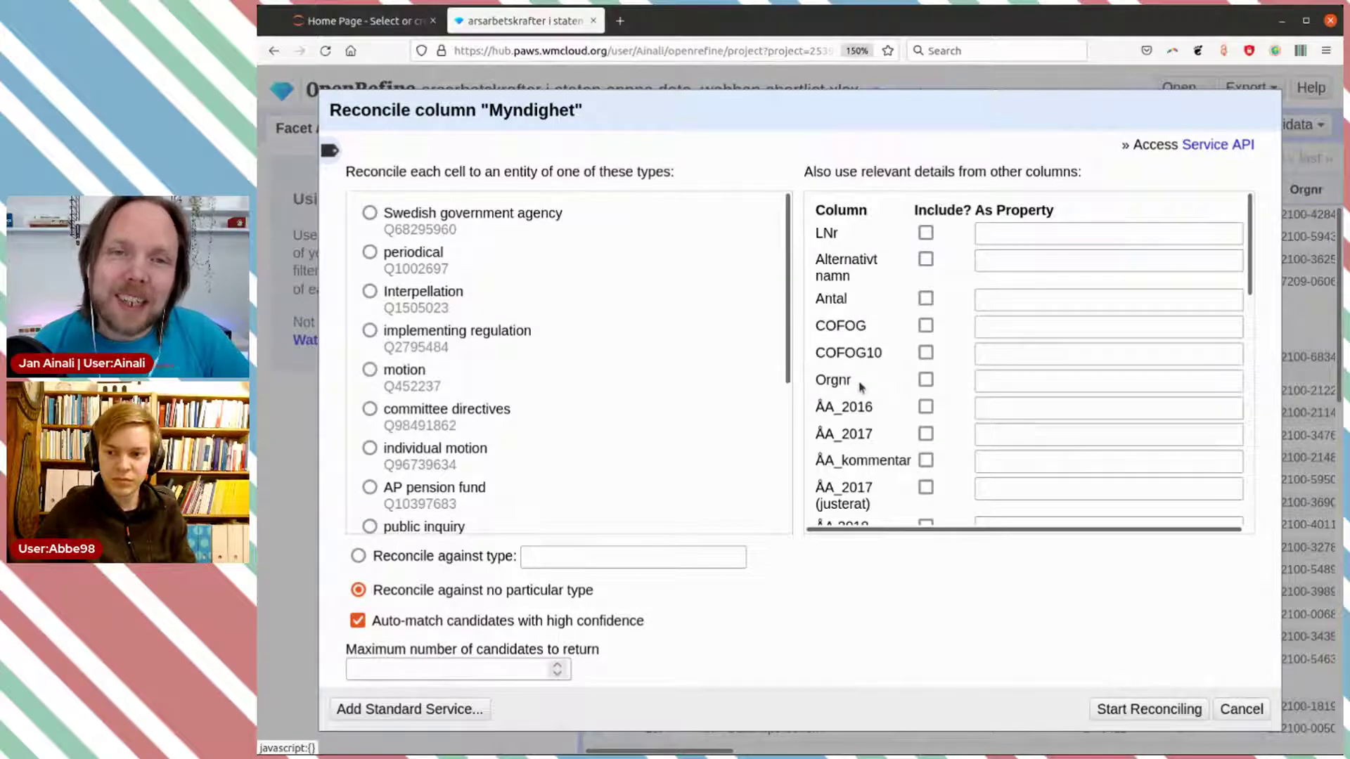
Step: Include the Orgnr column as the Swedish Organization Number property (P6460) and start reconciling
{"action": "left_click", "coordinate": [925, 379]}
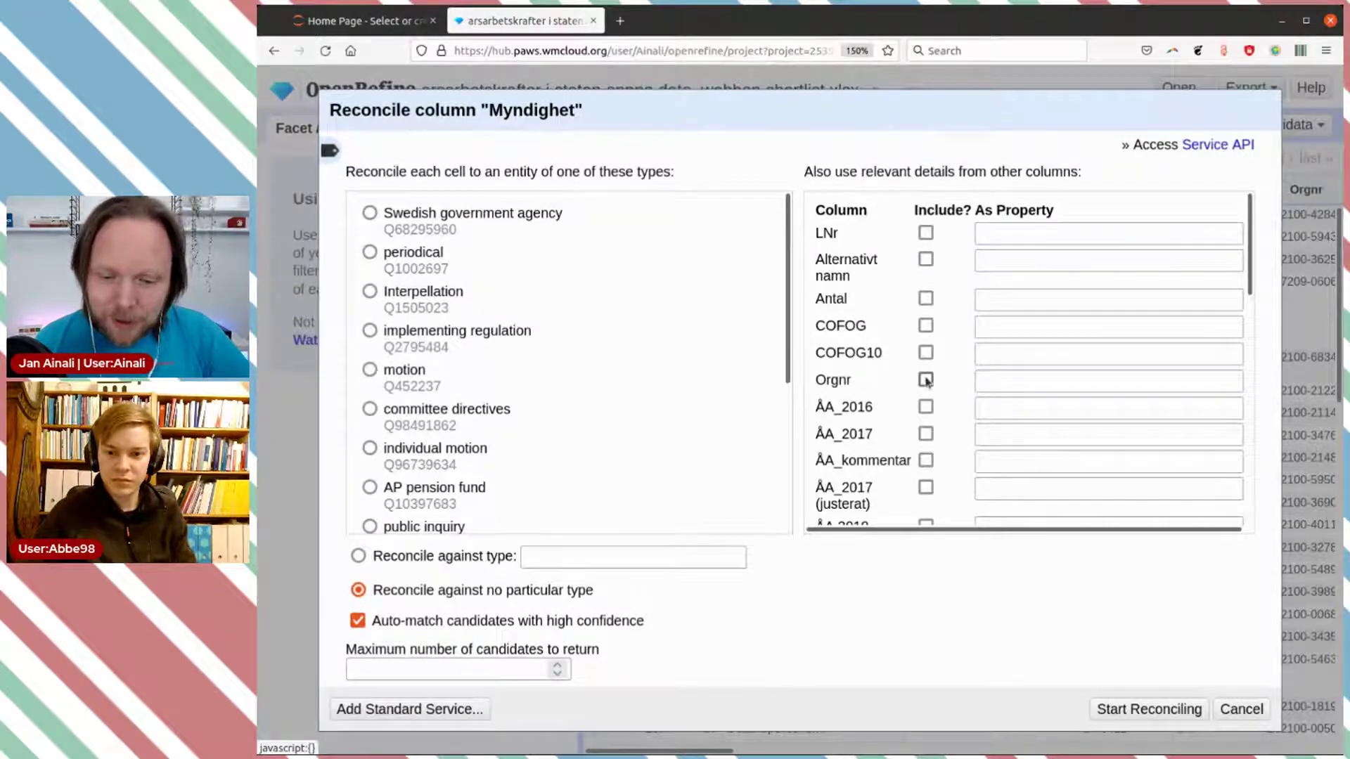
{"action": "left_click", "coordinate": [1013, 385]}
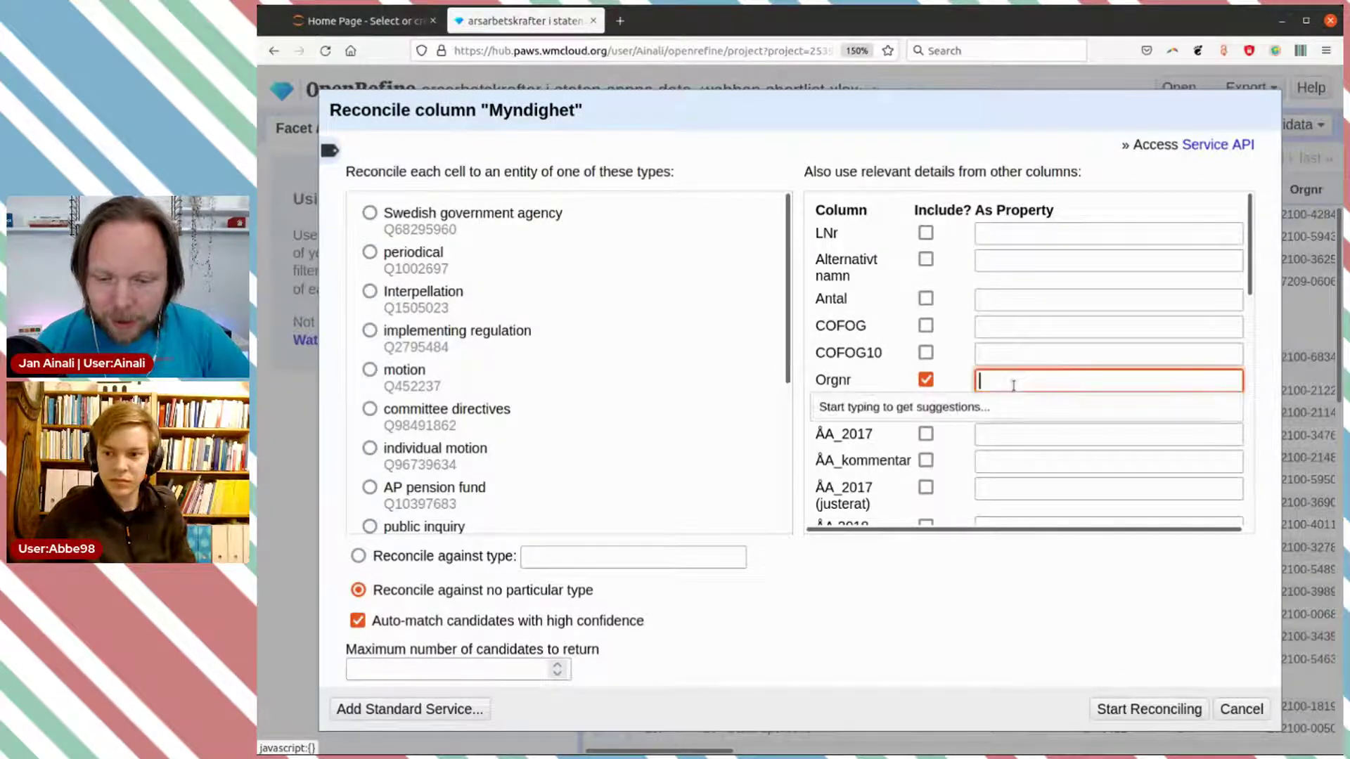
{"action": "type", "text": "swedish org"}
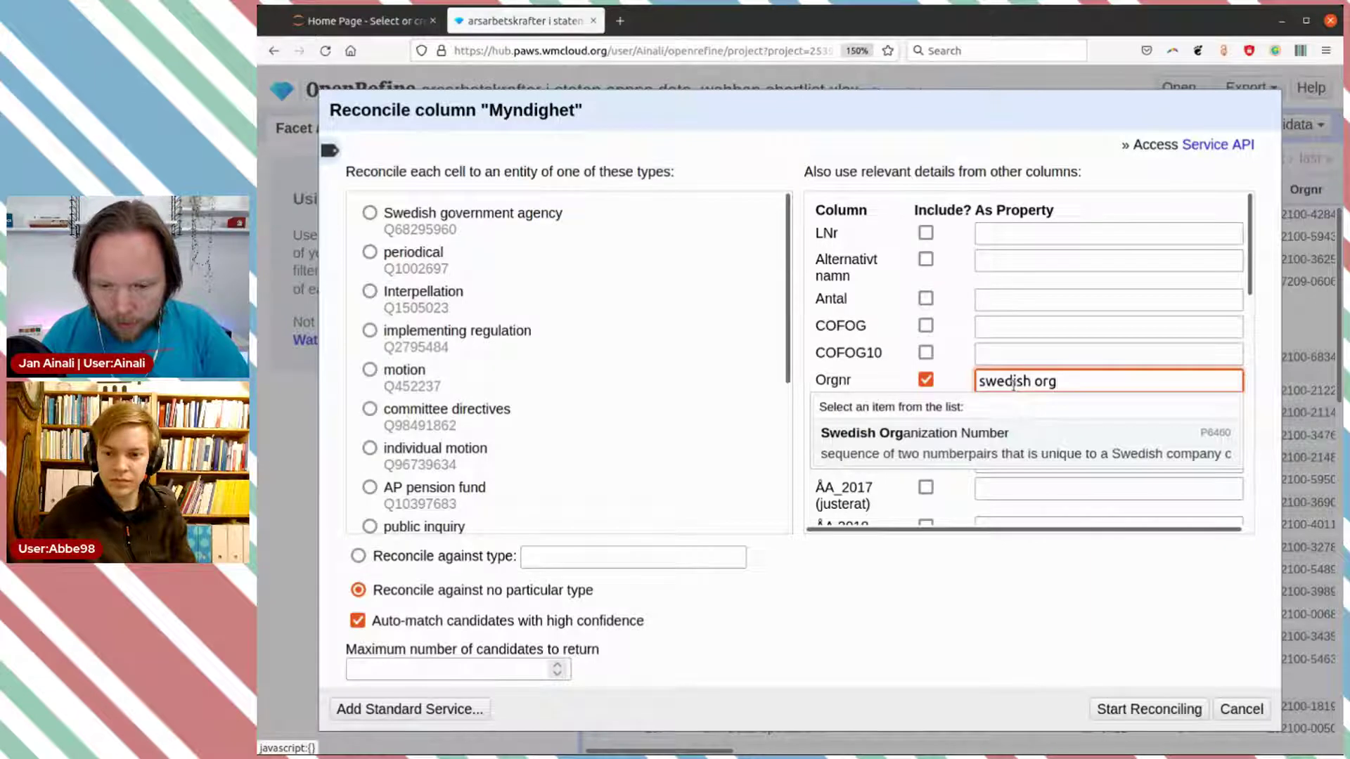
{"action": "left_click", "coordinate": [965, 446]}
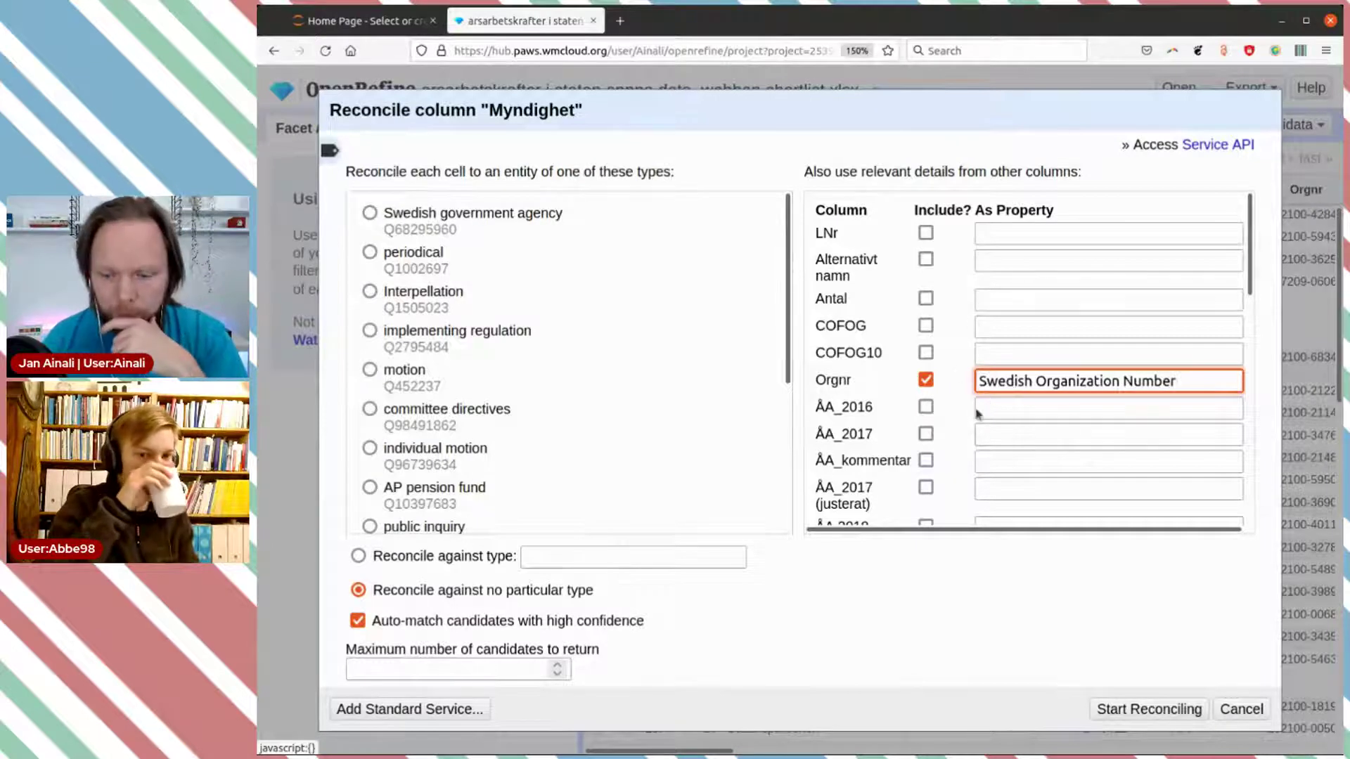
{"action": "left_click", "coordinate": [1134, 712]}
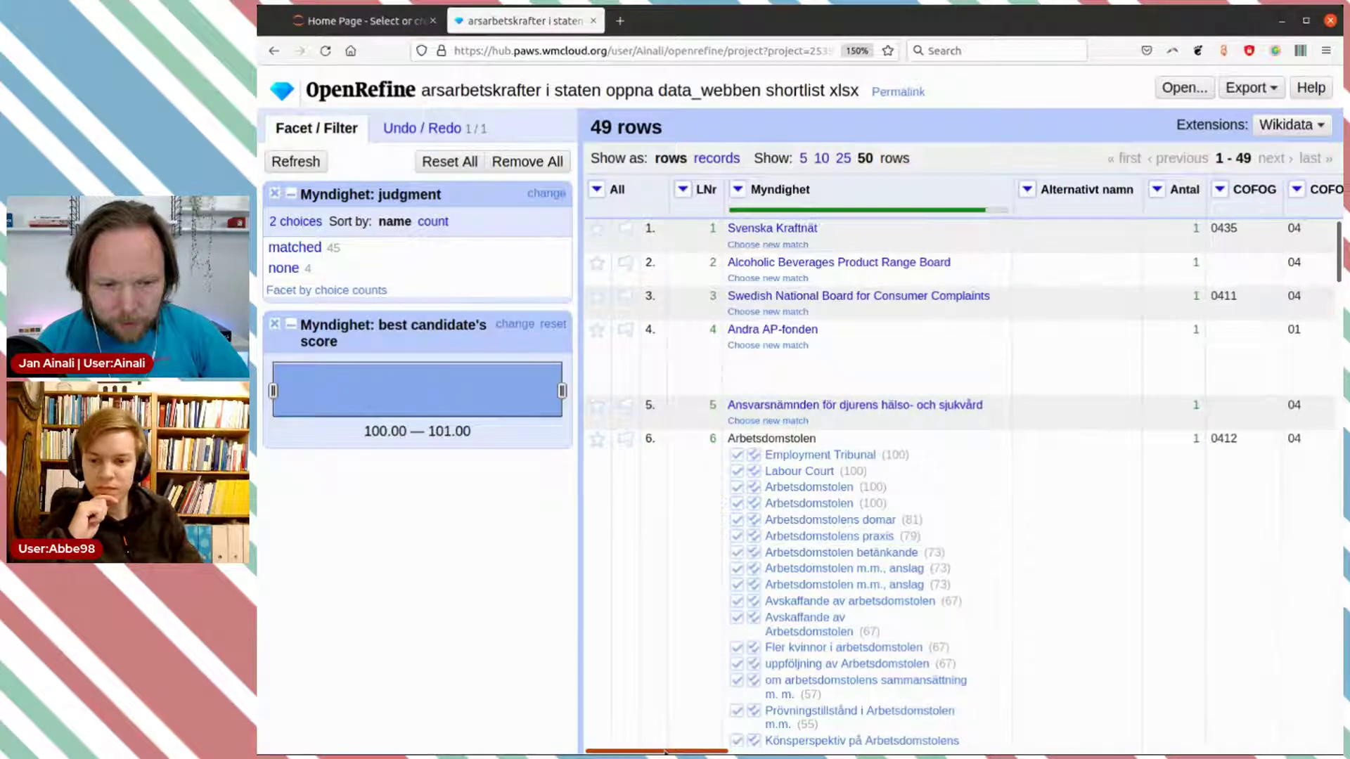
Step: Facet the Anställda_2017 column by null and include only the rows with the value false
{"action": "left_click_drag", "start_coordinate": [665, 752], "coordinate": [1016, 751]}
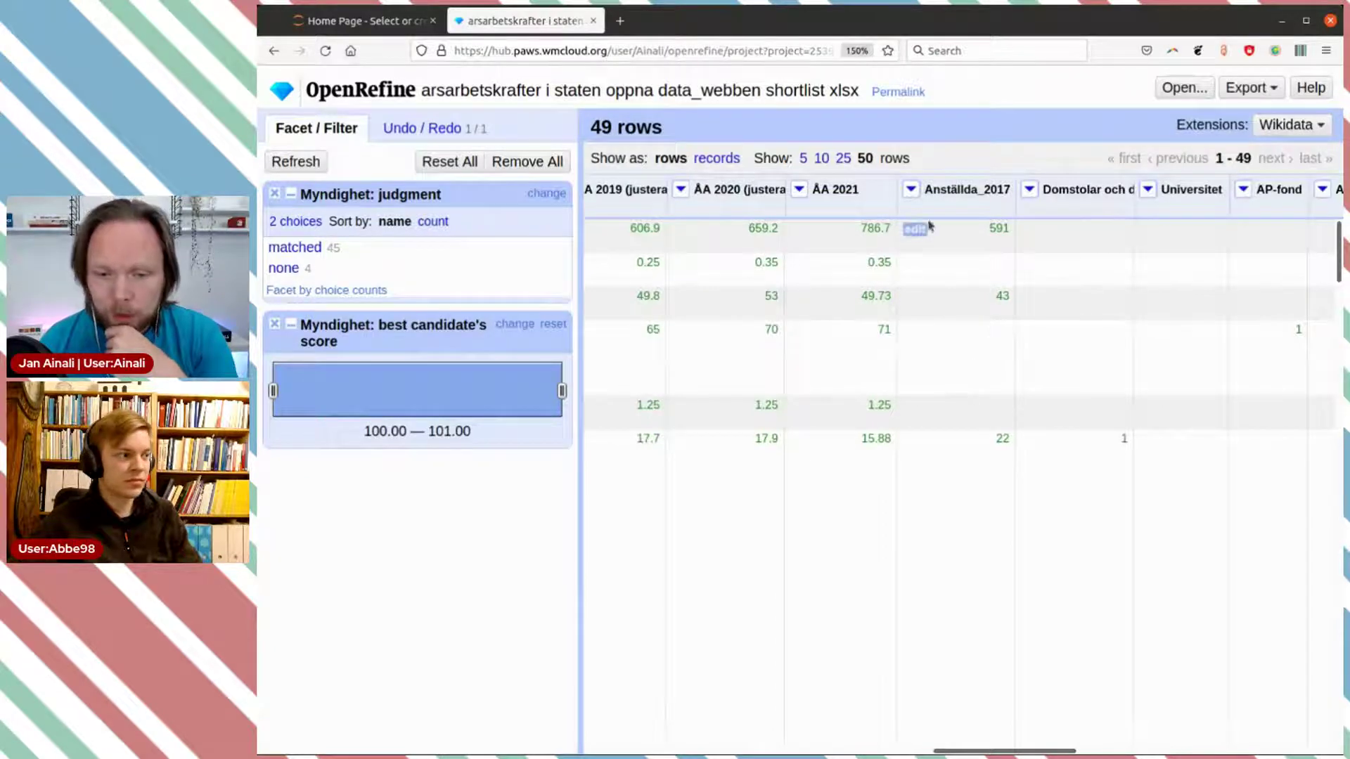
{"action": "left_click", "coordinate": [912, 194]}
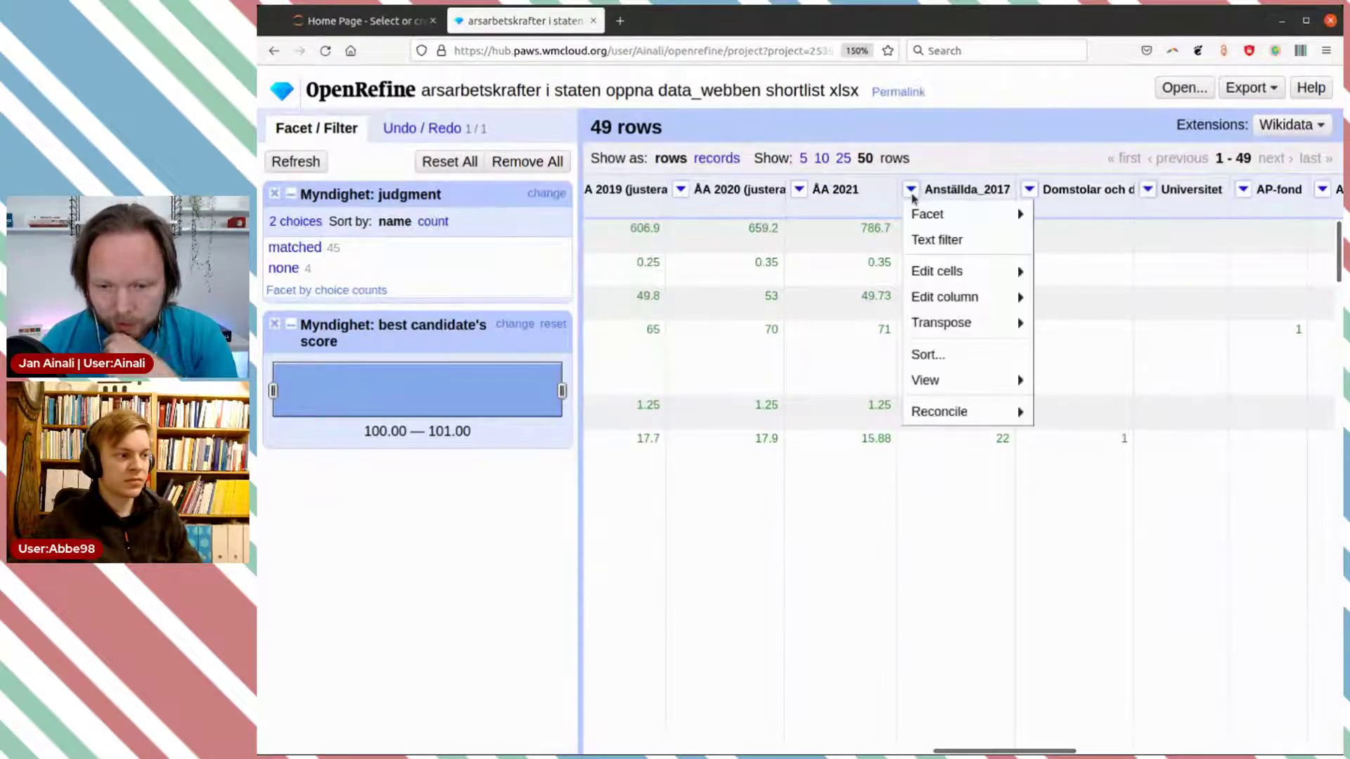
{"action": "mouse_move", "coordinate": [926, 214]}
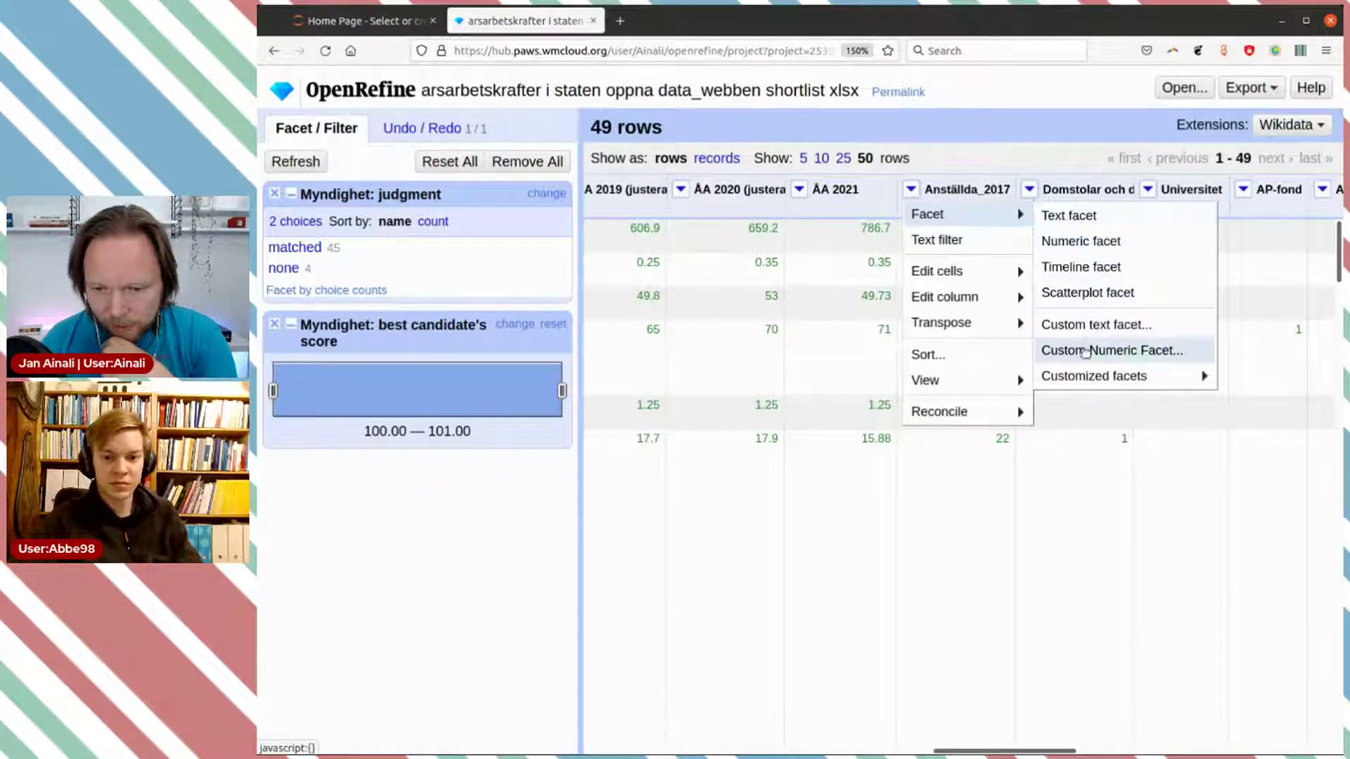
{"action": "mouse_move", "coordinate": [1081, 380]}
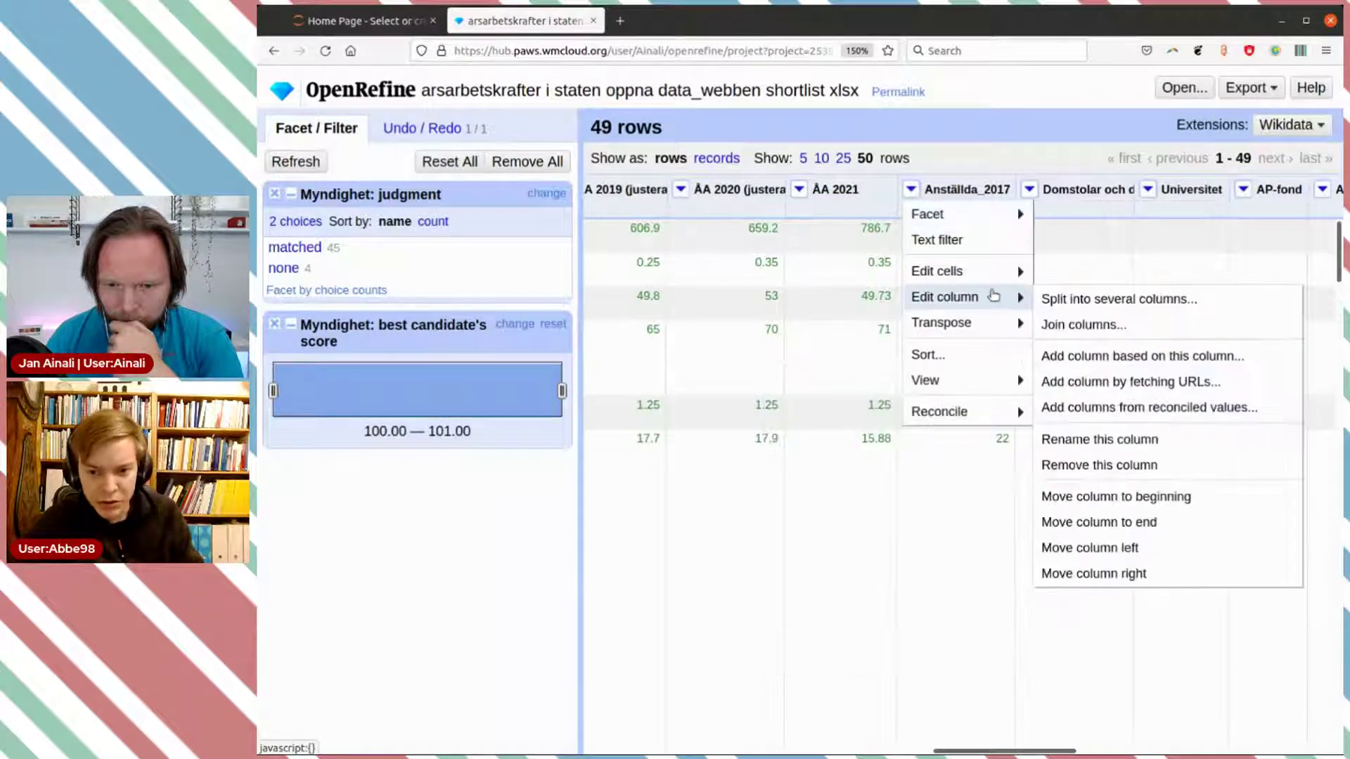
{"action": "mouse_move", "coordinate": [992, 282]}
{"action": "mouse_move", "coordinate": [984, 380]}
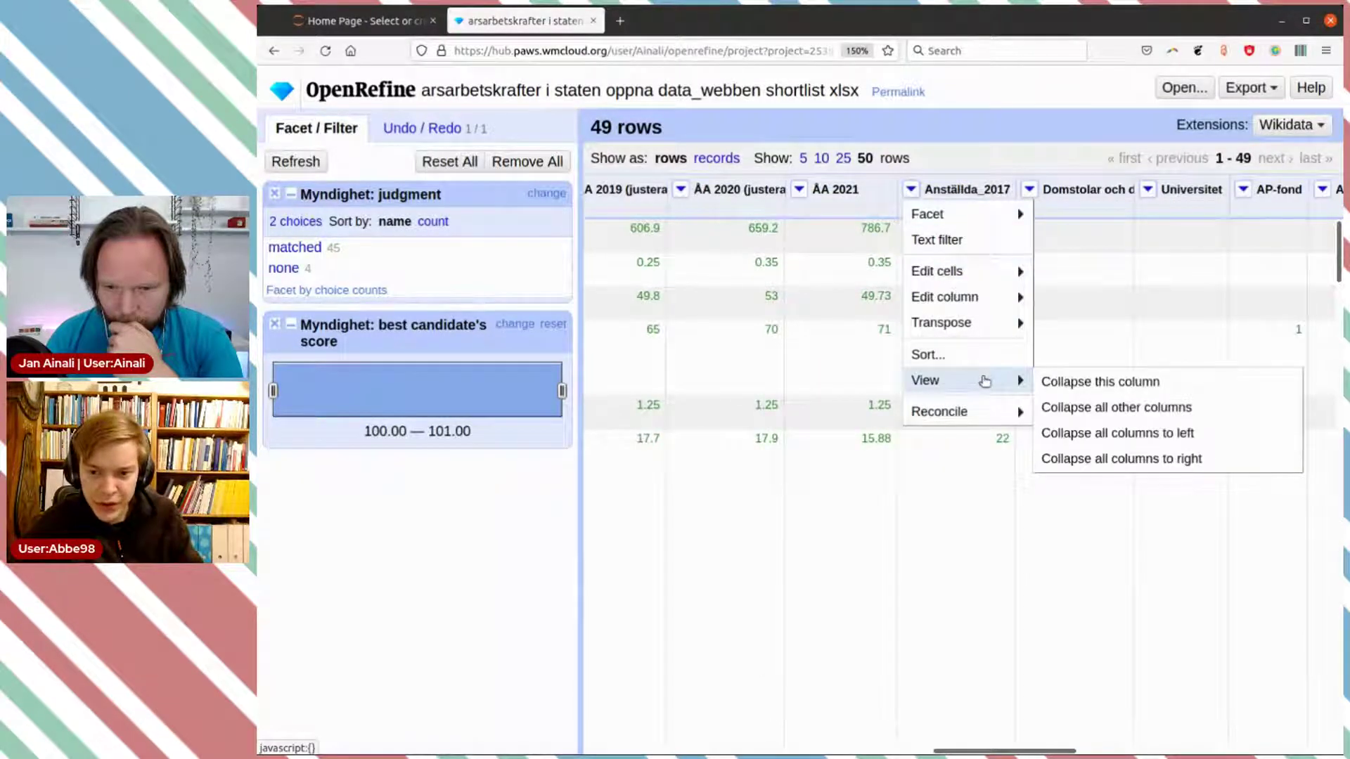
{"action": "mouse_move", "coordinate": [980, 213]}
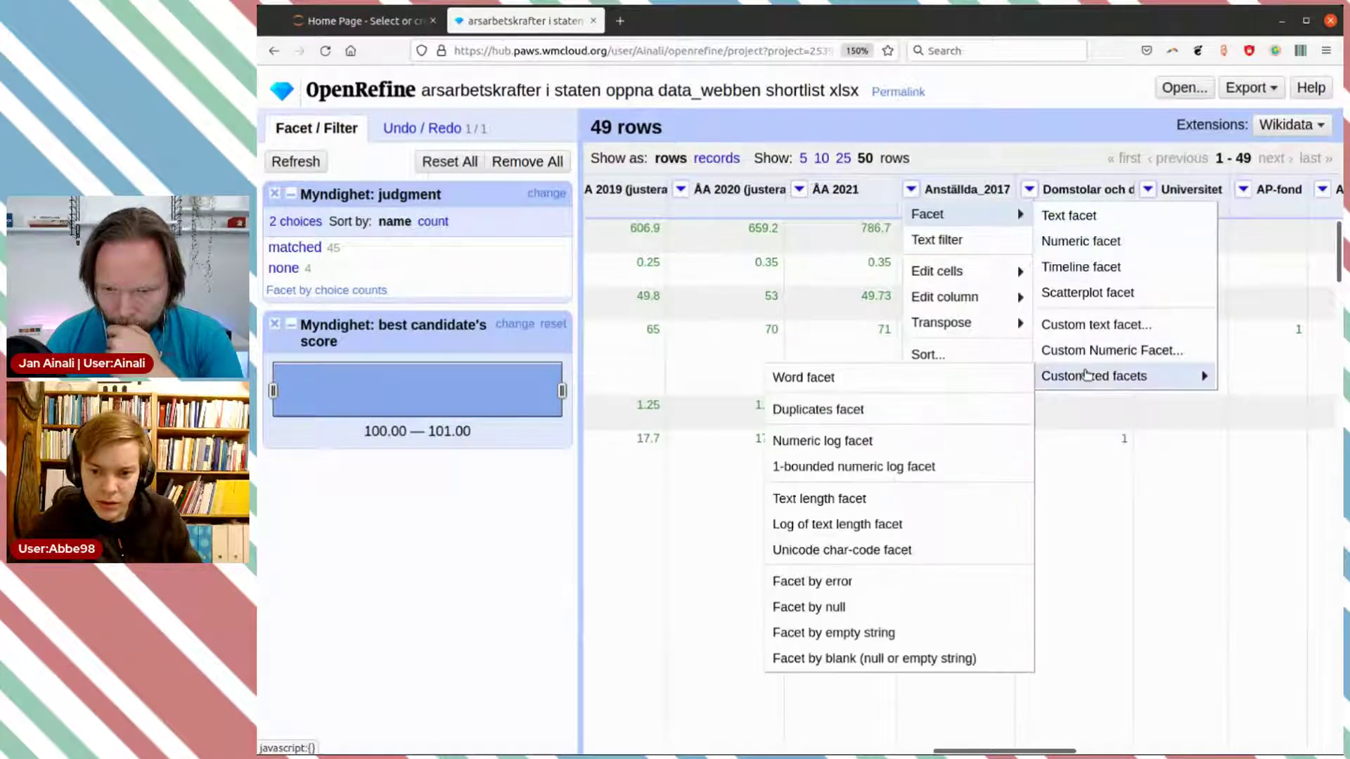
{"action": "left_click", "coordinate": [902, 608]}
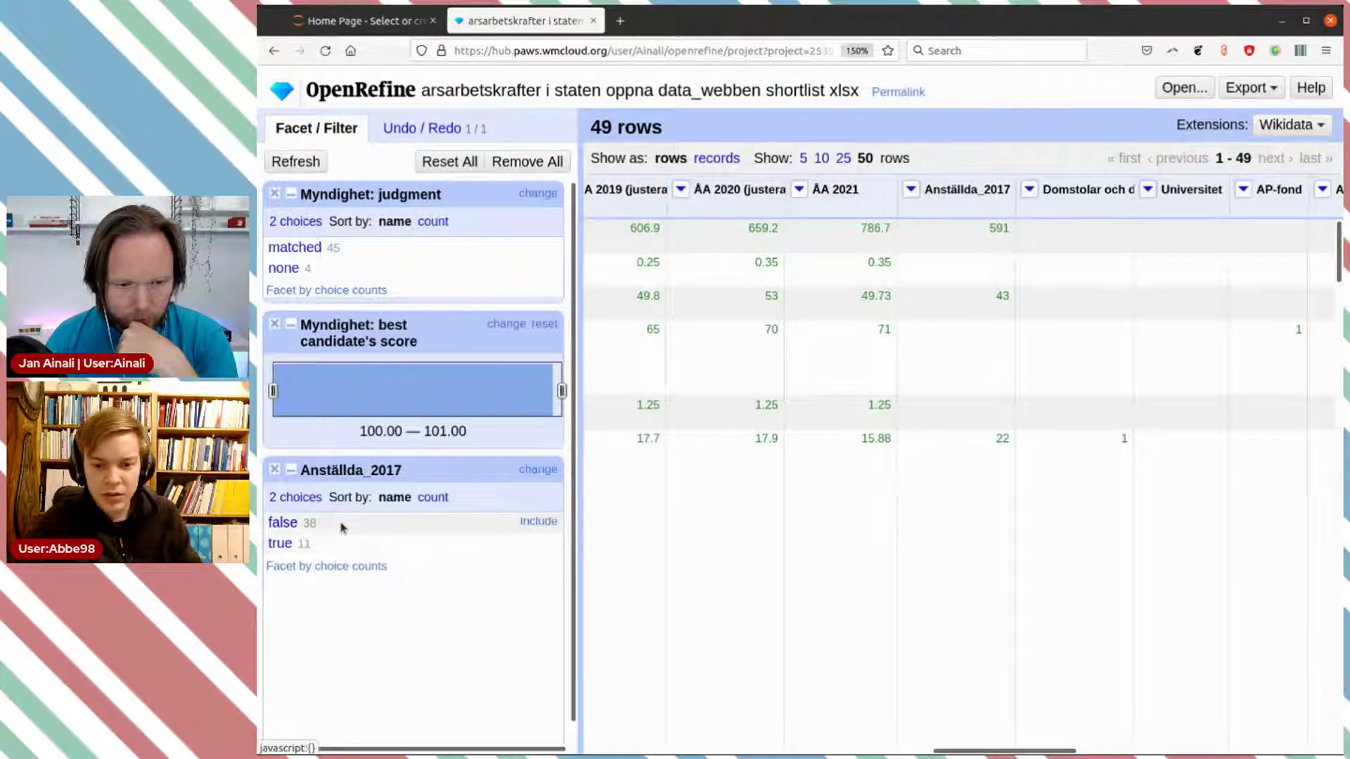
{"action": "left_click", "coordinate": [539, 522]}
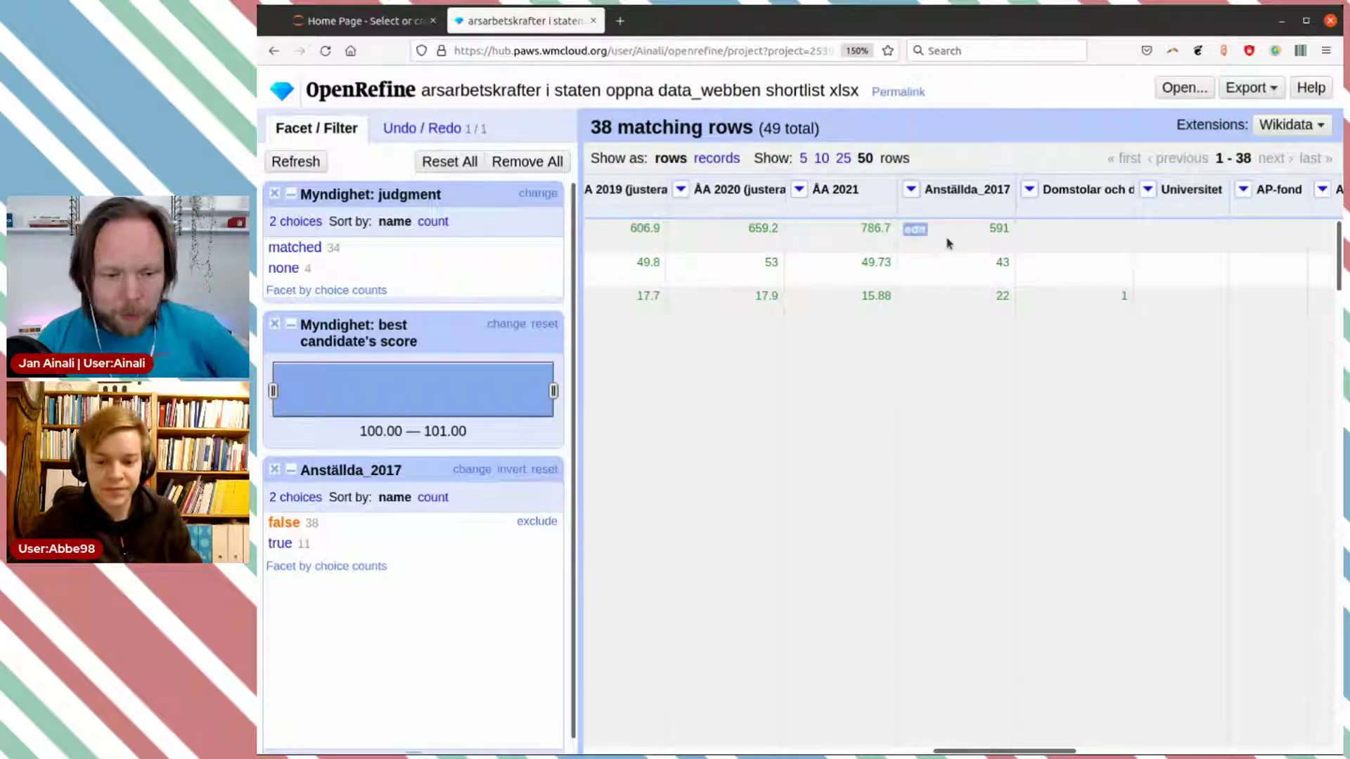
Step: Check the Wikidata item Employment Tribunal (Q627718) and match only the Arbetsdomstolen cell in row 6 to it
{"action": "left_click", "coordinate": [676, 754]}
{"action": "mouse_move", "coordinate": [973, 434]}
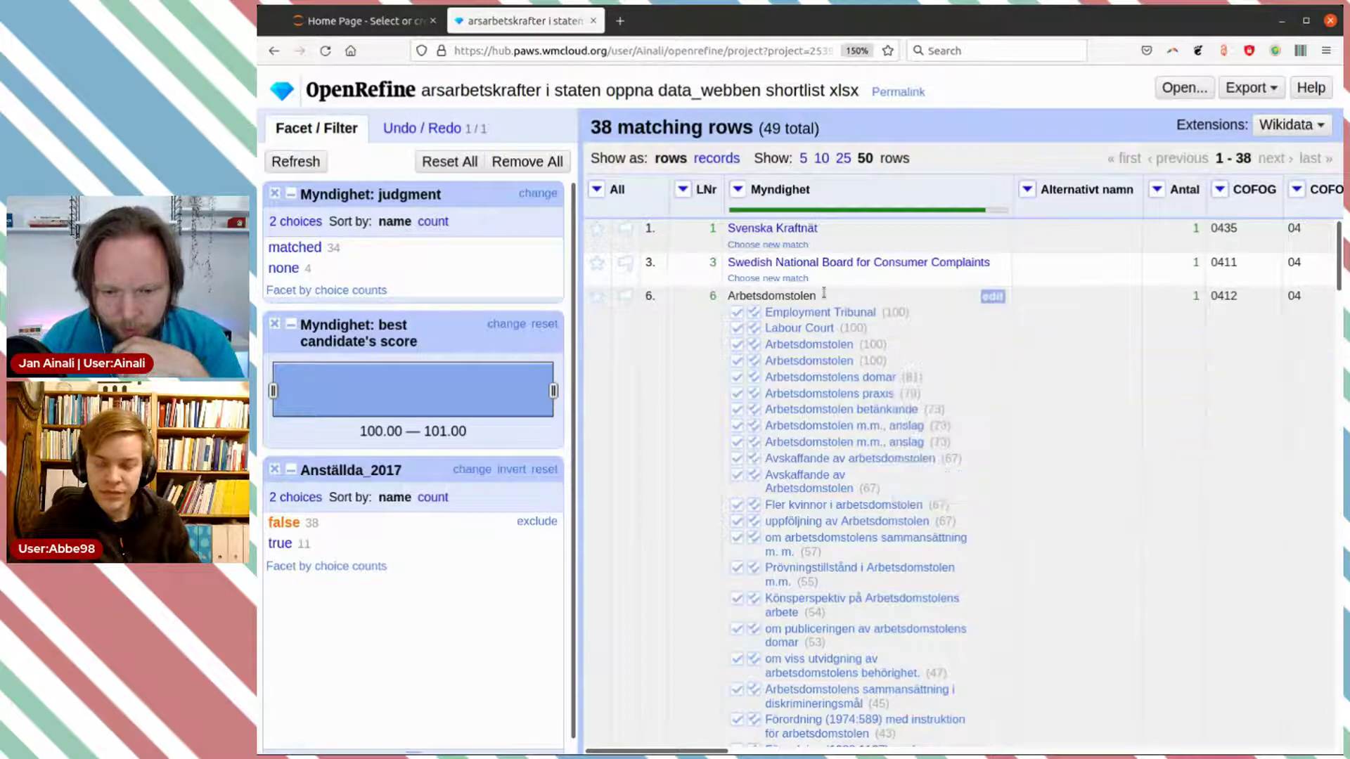
{"action": "mouse_move", "coordinate": [823, 318]}
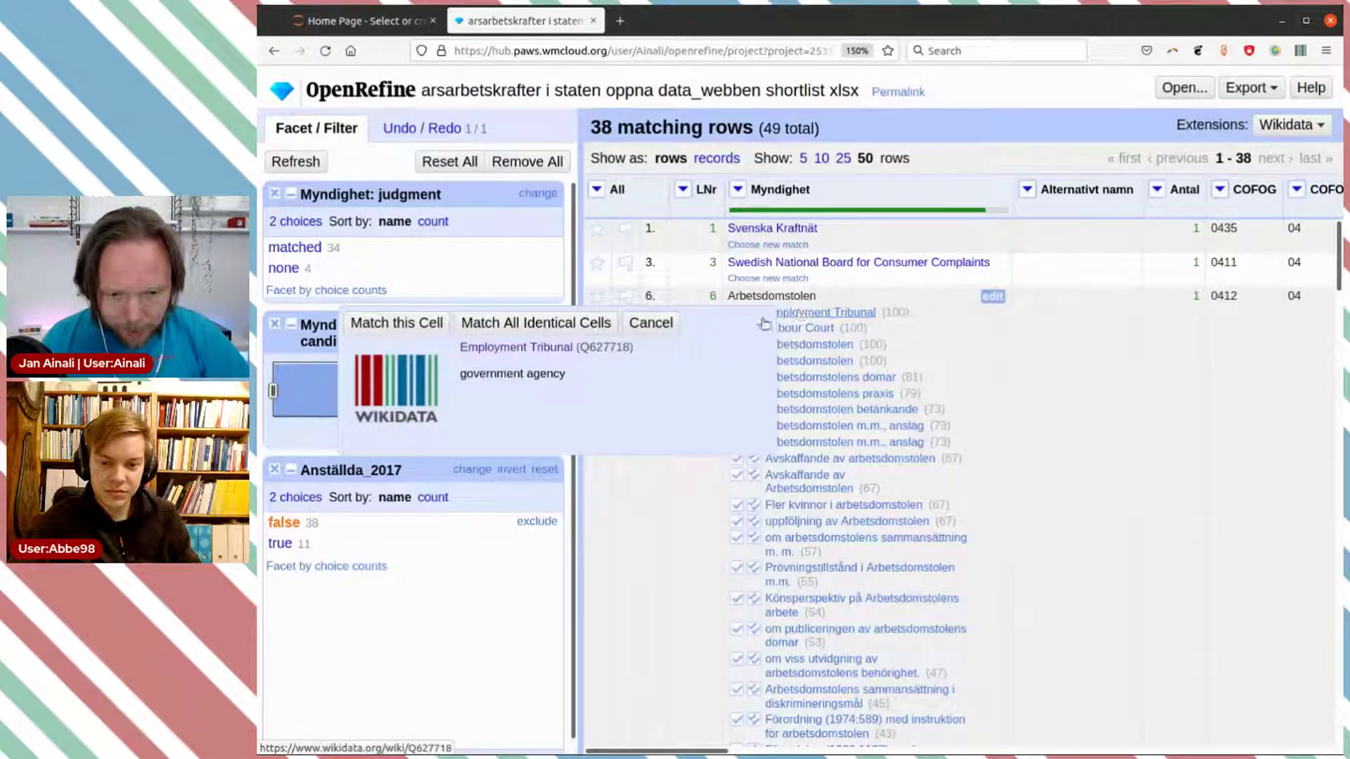
{"action": "middle_click", "coordinate": [538, 351]}
{"action": "key", "text": "ctrl+Tab"}
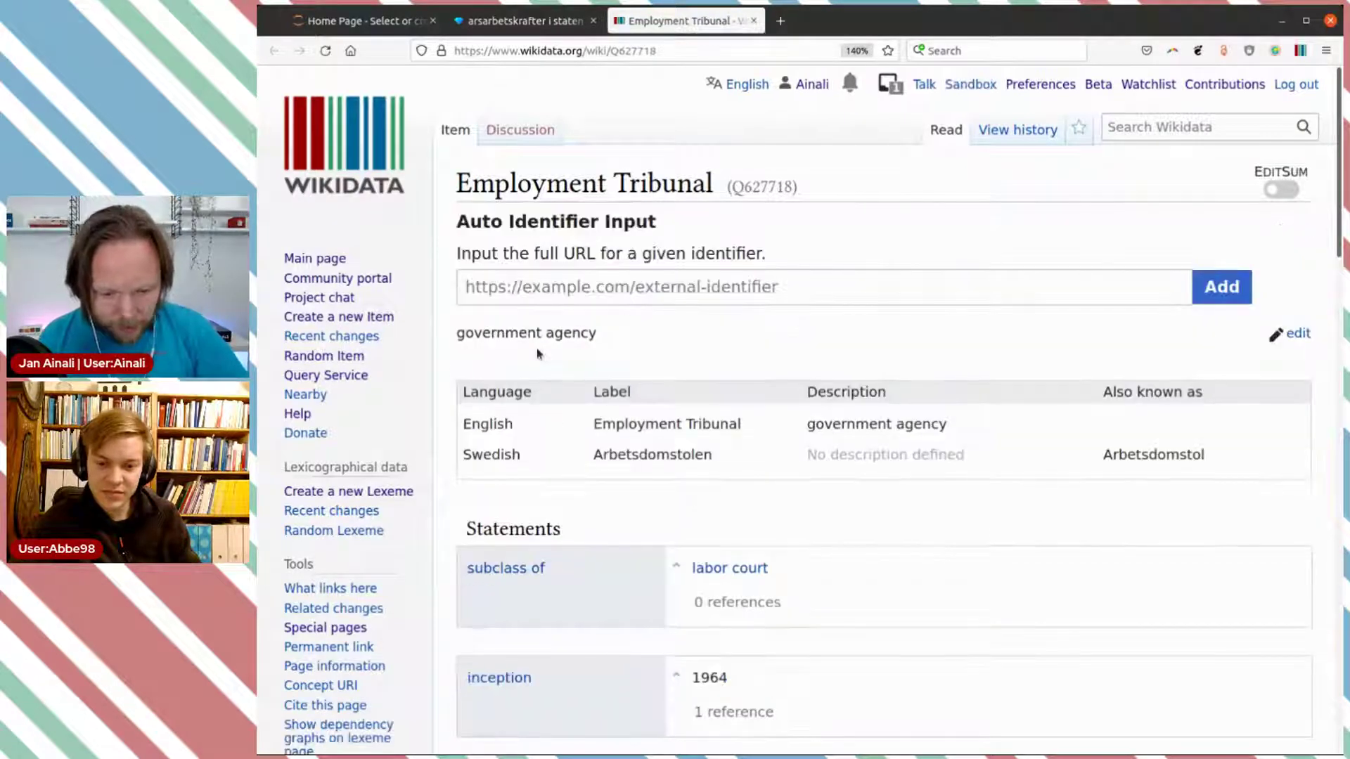
{"action": "key", "text": "ctrl+shift+Tab"}
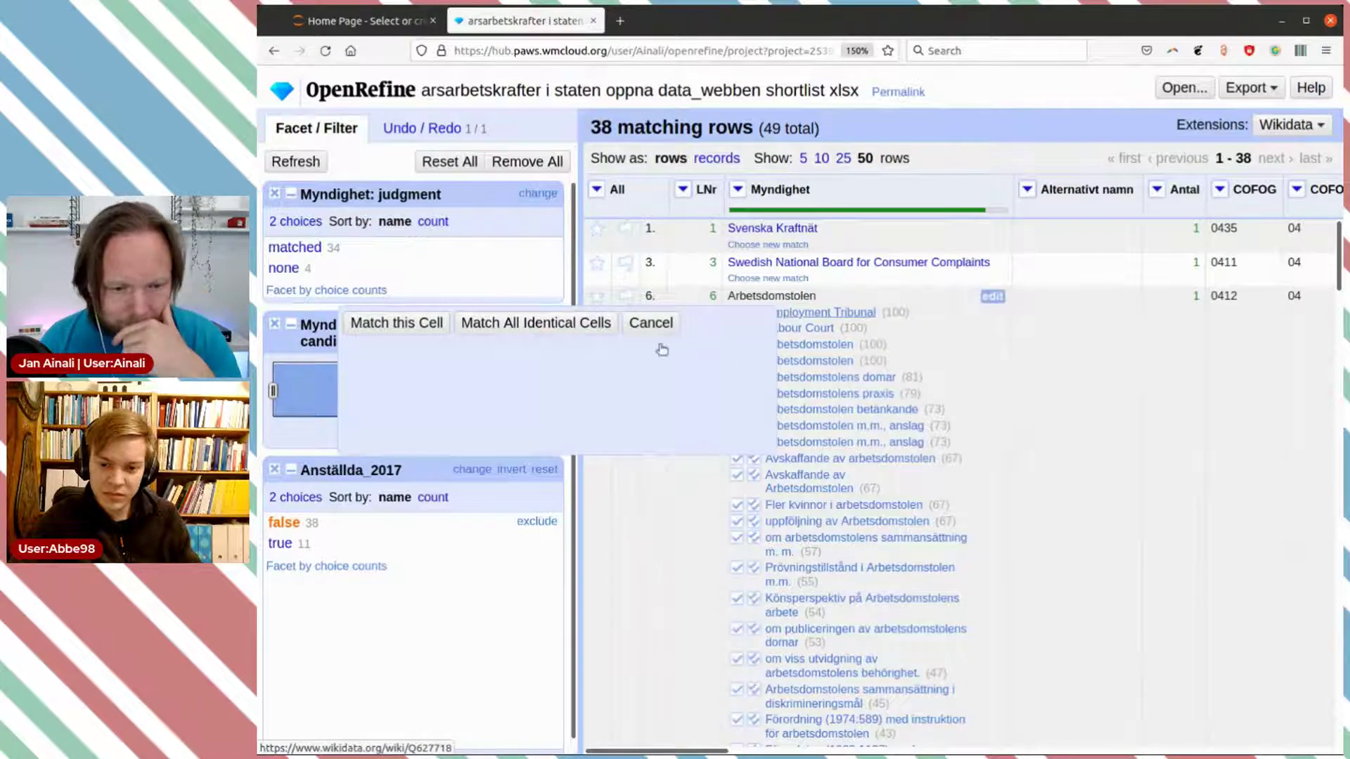
{"action": "left_click", "coordinate": [417, 325]}
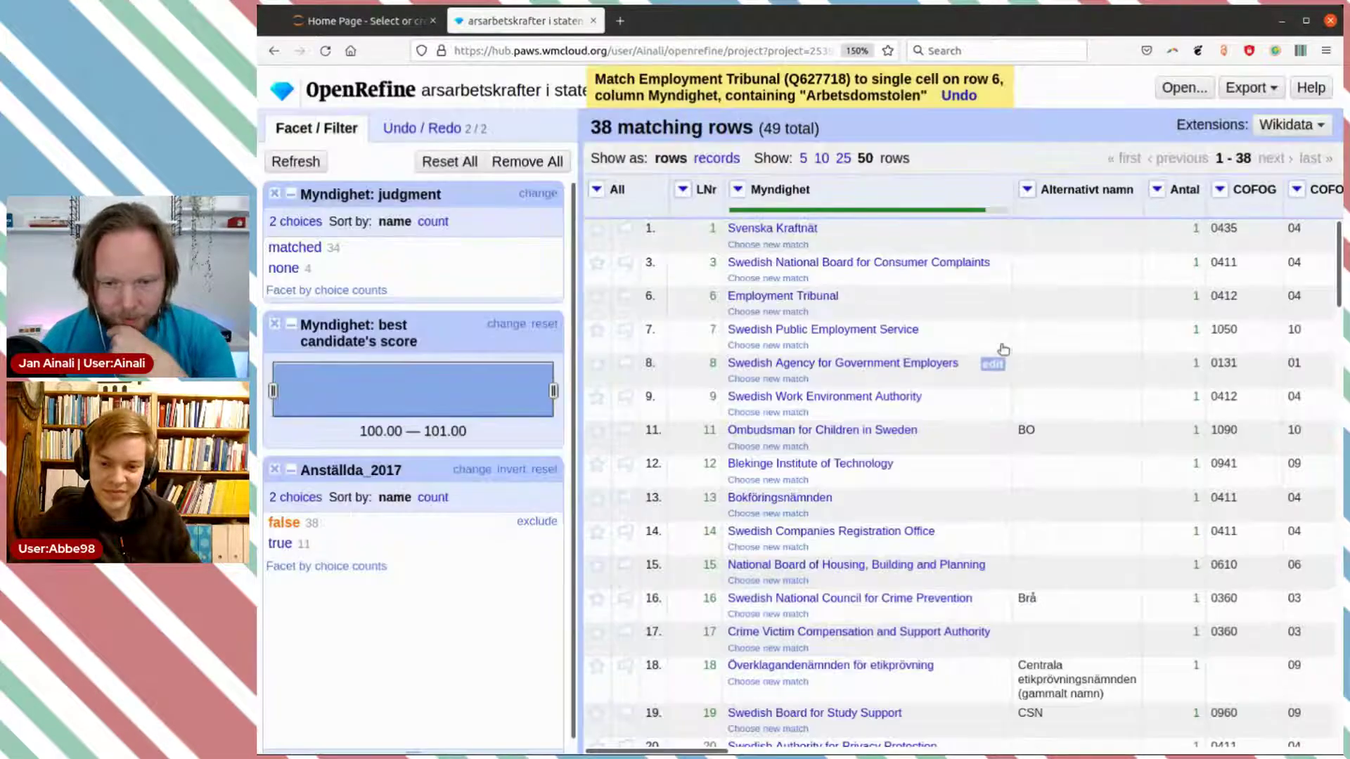
Step: Match only the Diskrimineringsombudsmannen cell in row 23 to Discrimination Ombudsman (Q2858096)
{"action": "scroll", "coordinate": [972, 336], "scroll_direction": "down", "scroll_amount": 4}
{"action": "scroll", "coordinate": [972, 338], "scroll_direction": "down", "scroll_amount": 1}
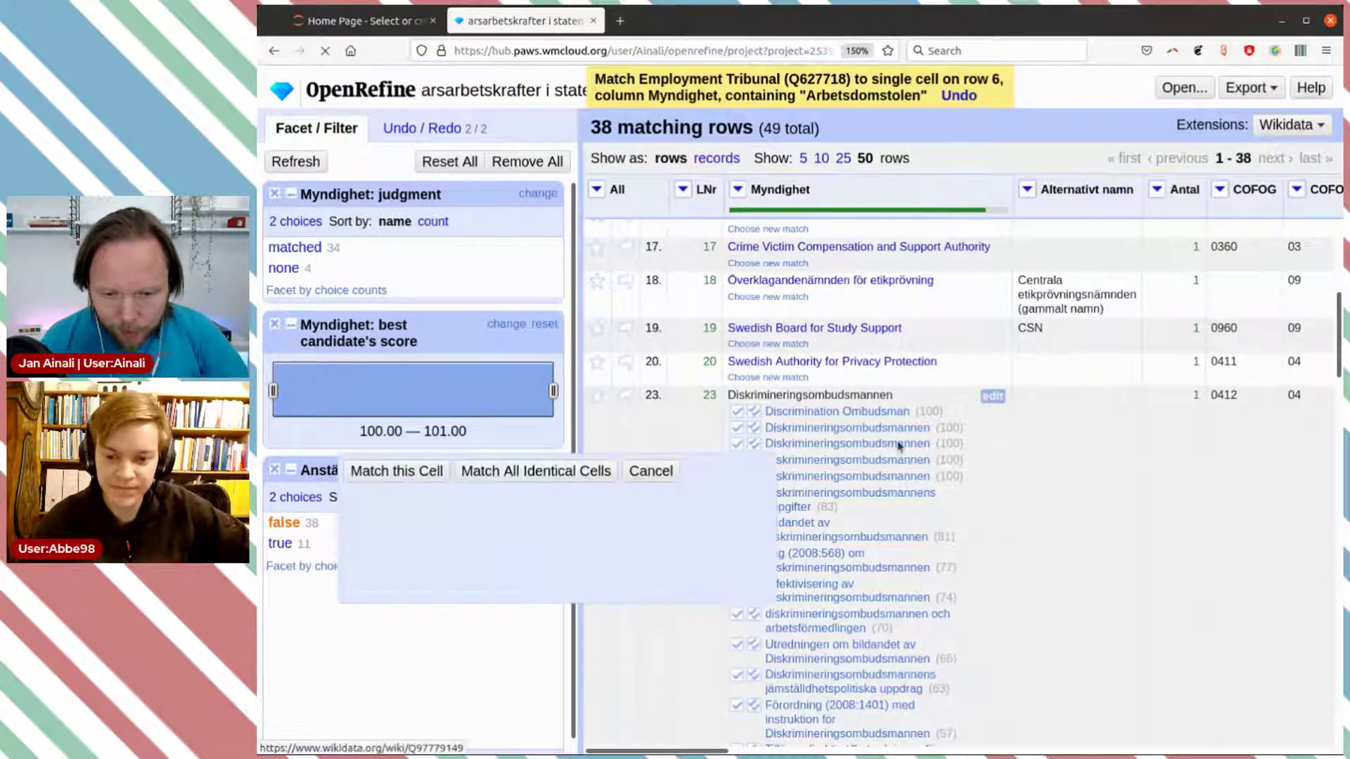
{"action": "mouse_move", "coordinate": [854, 412]}
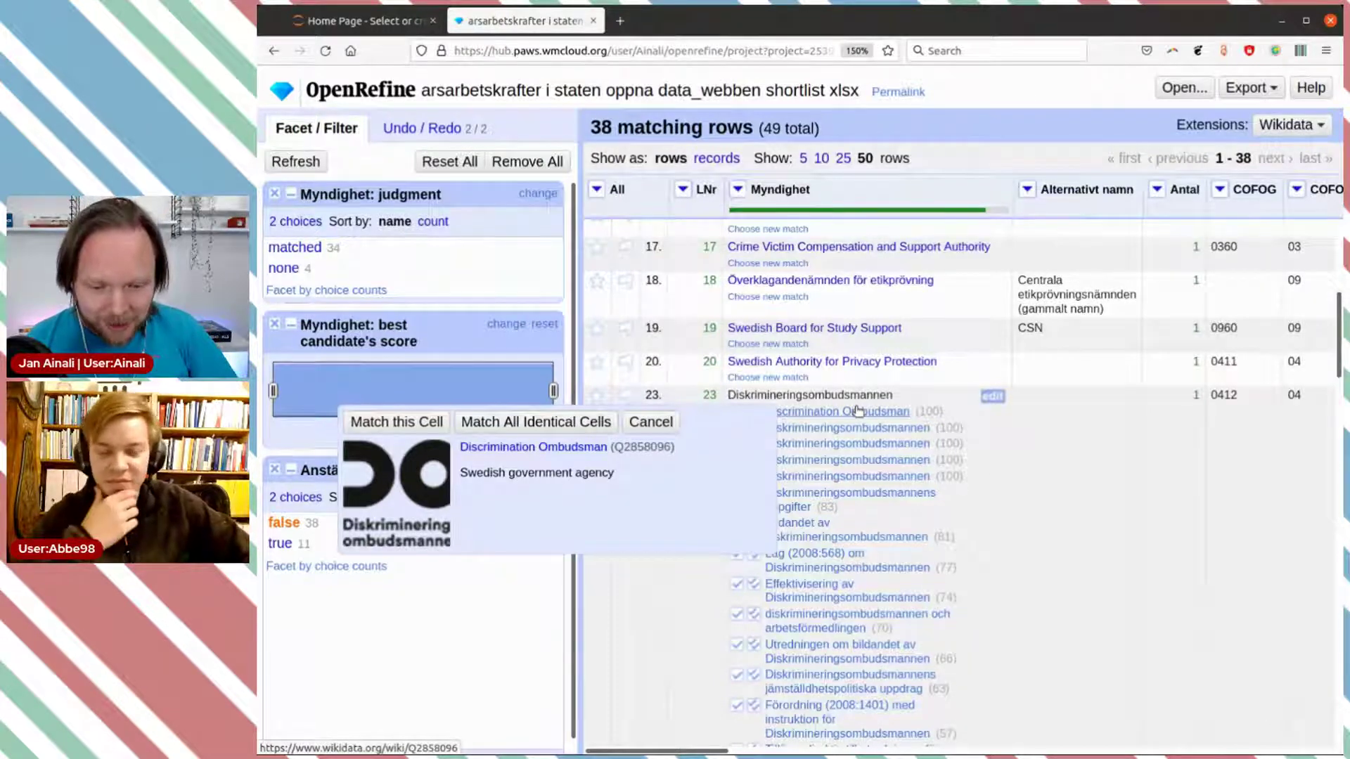
{"action": "left_click", "coordinate": [406, 422]}
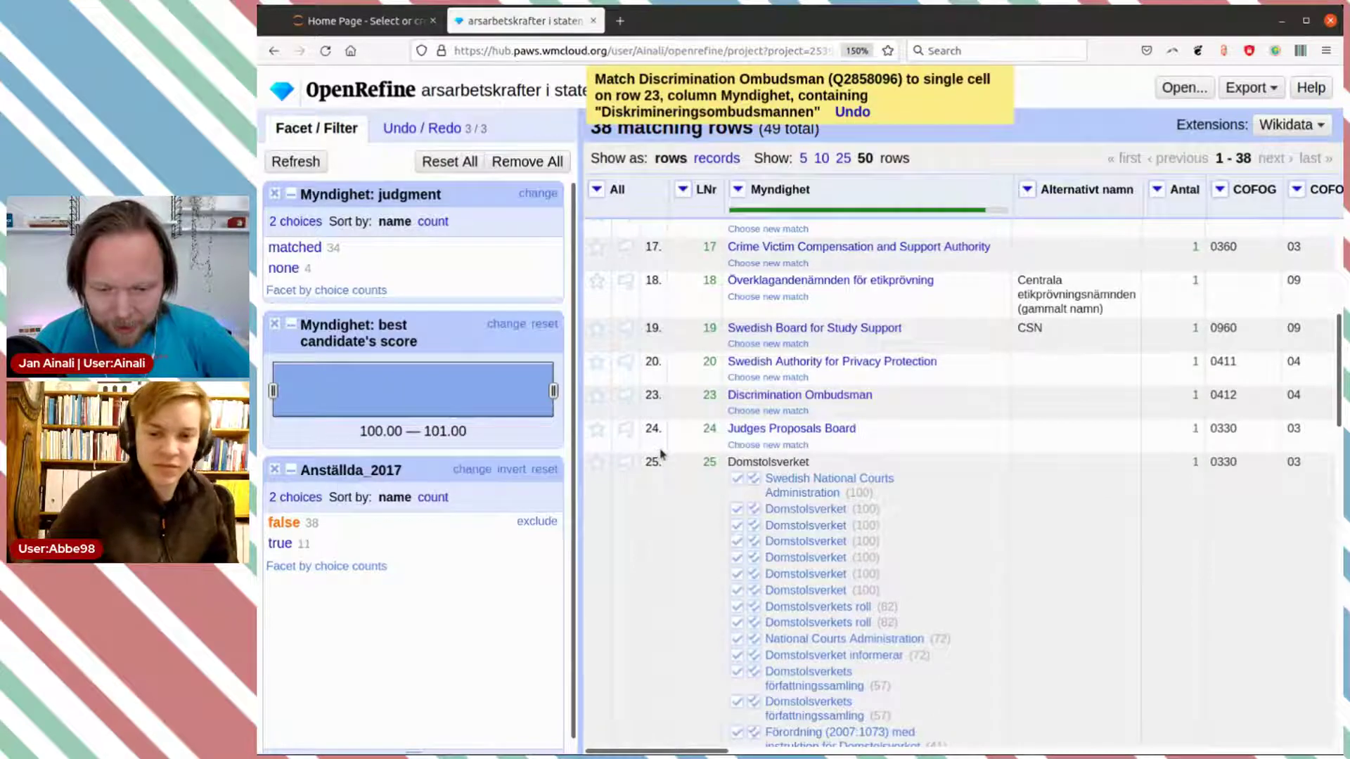
Step: Match only the Domstolsverket cell in row 25 to Swedish National Courts Administration (Q10475844)
{"action": "scroll", "coordinate": [660, 454], "scroll_direction": "down", "scroll_amount": 2}
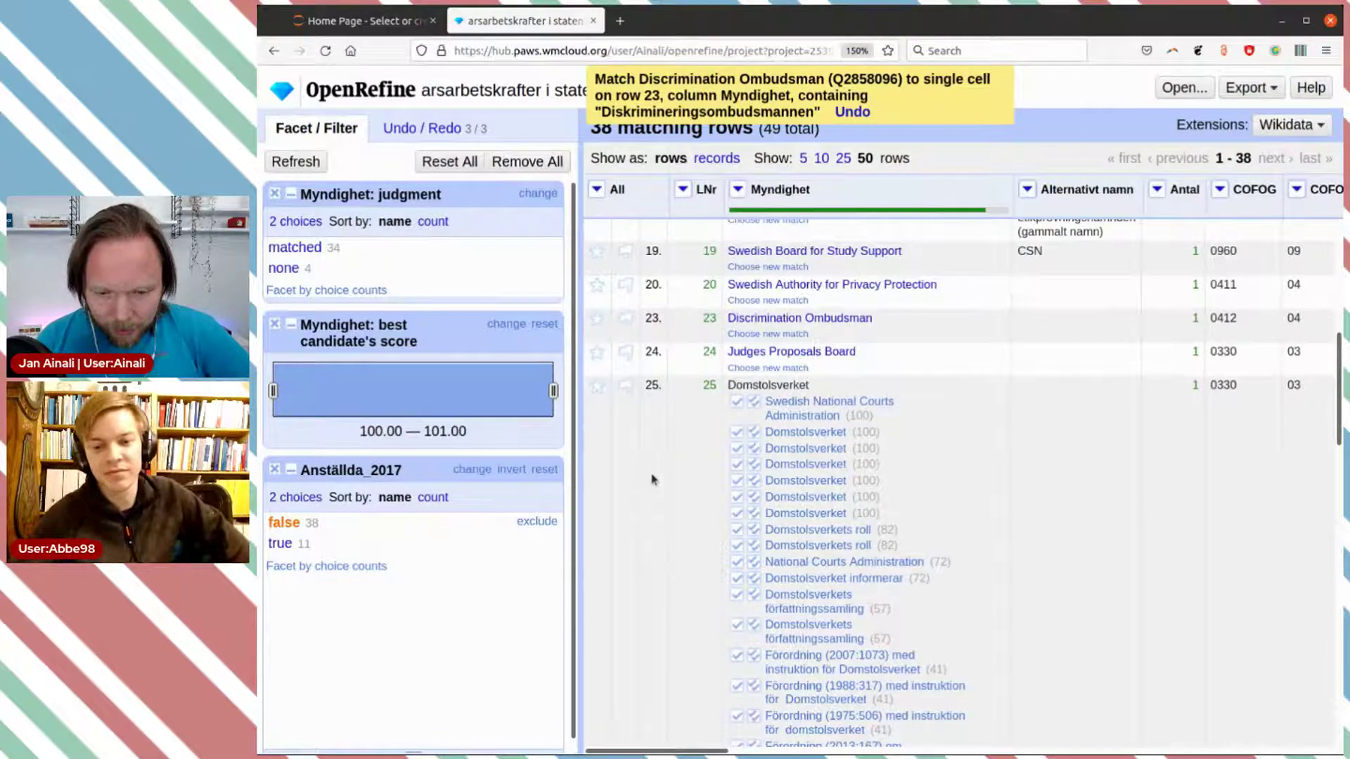
{"action": "mouse_move", "coordinate": [802, 406]}
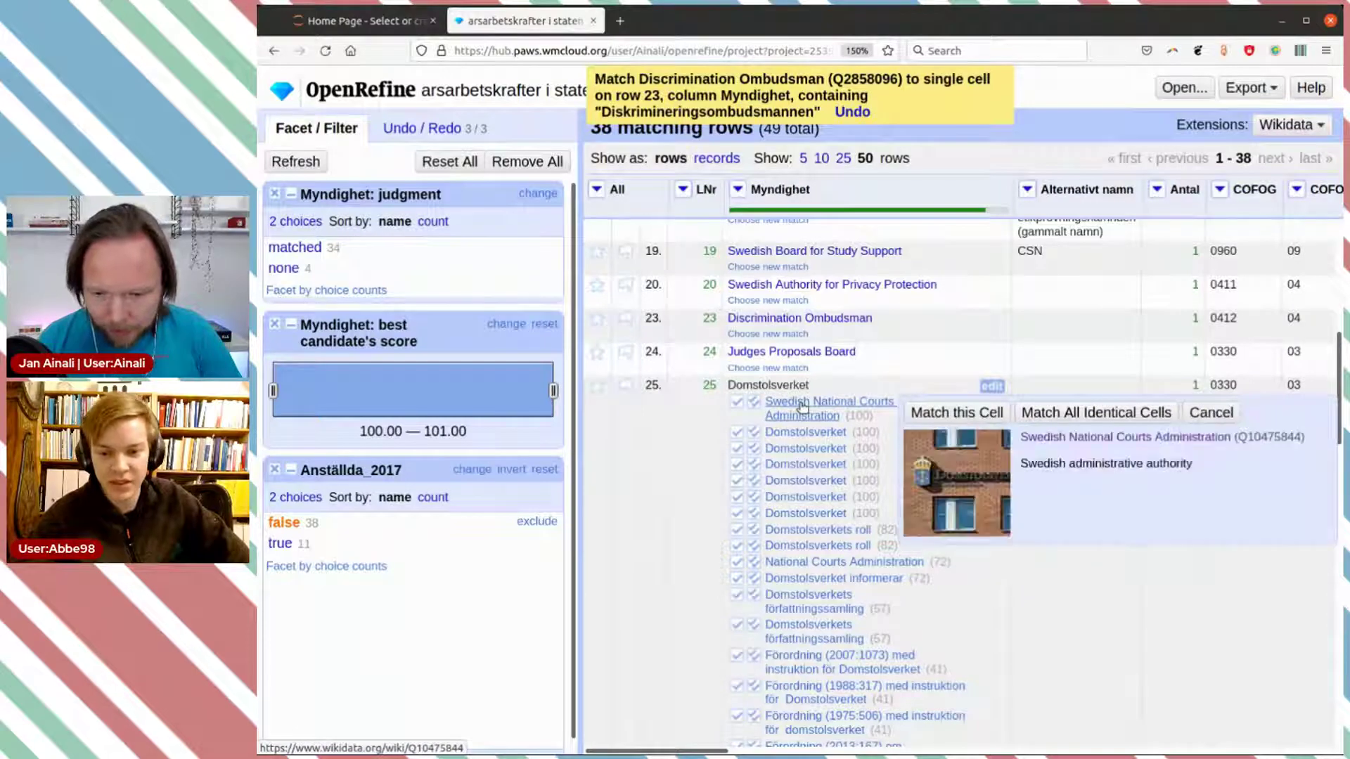
{"action": "left_click", "coordinate": [991, 415]}
Step: Match only the Försvarshögskolan cell in row 47 to Swedish Defence University (Q7654779)
{"action": "scroll", "coordinate": [984, 413], "scroll_direction": "down", "scroll_amount": 5}
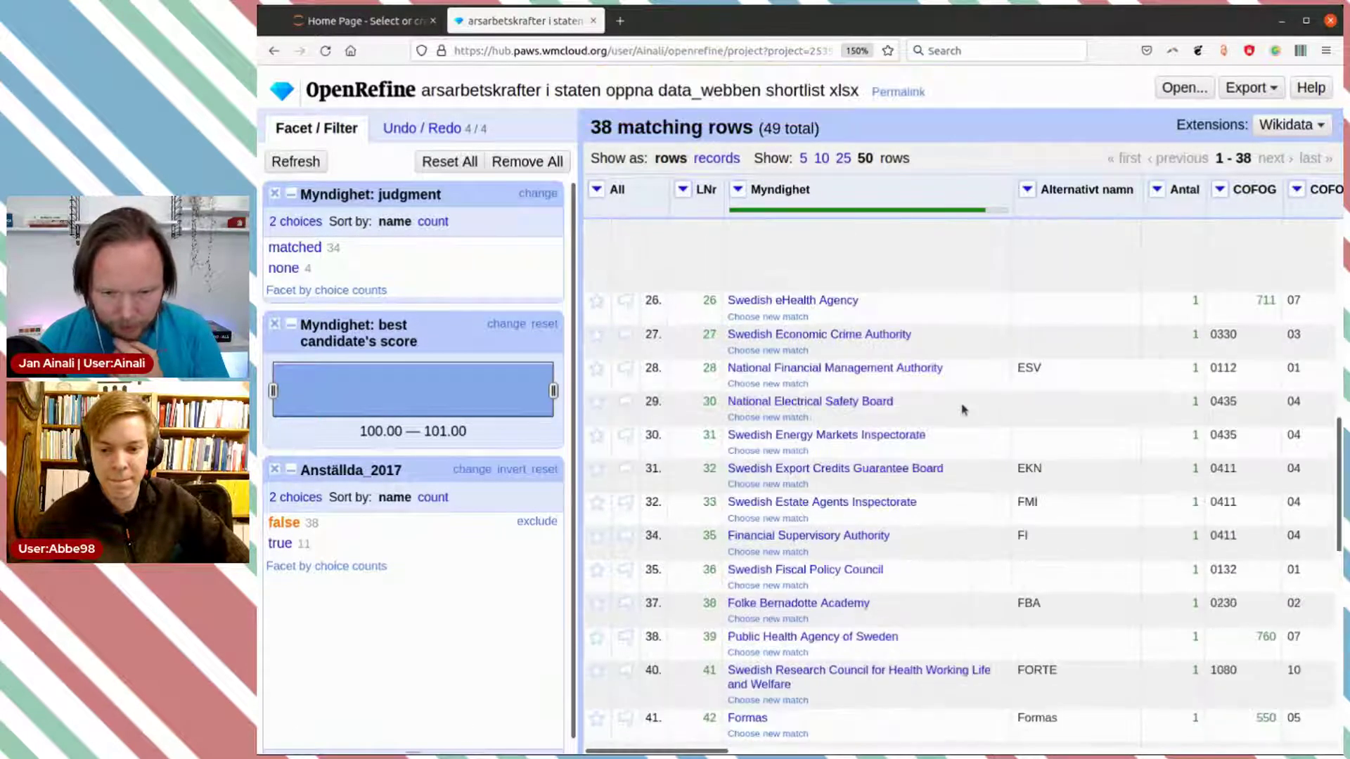
{"action": "scroll", "coordinate": [963, 409], "scroll_direction": "down", "scroll_amount": 7}
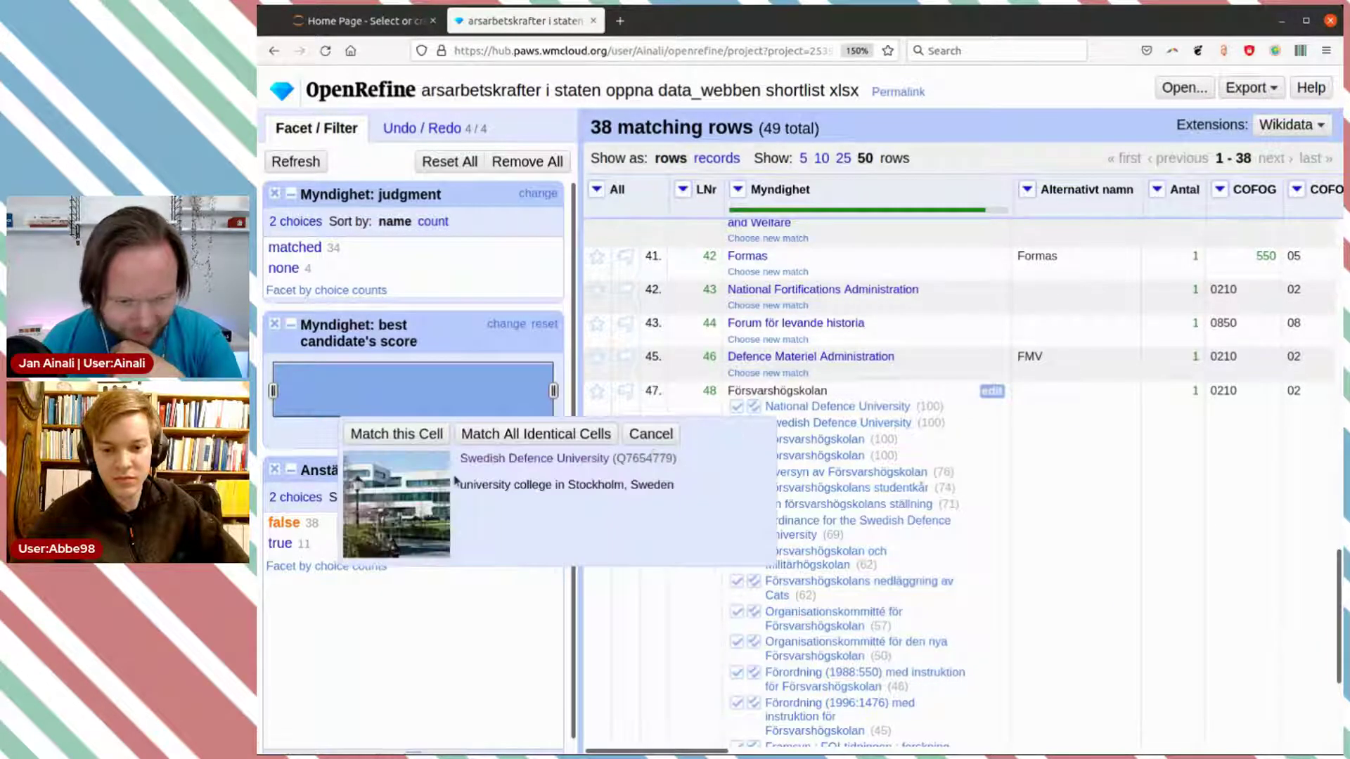
{"action": "left_click", "coordinate": [415, 435]}
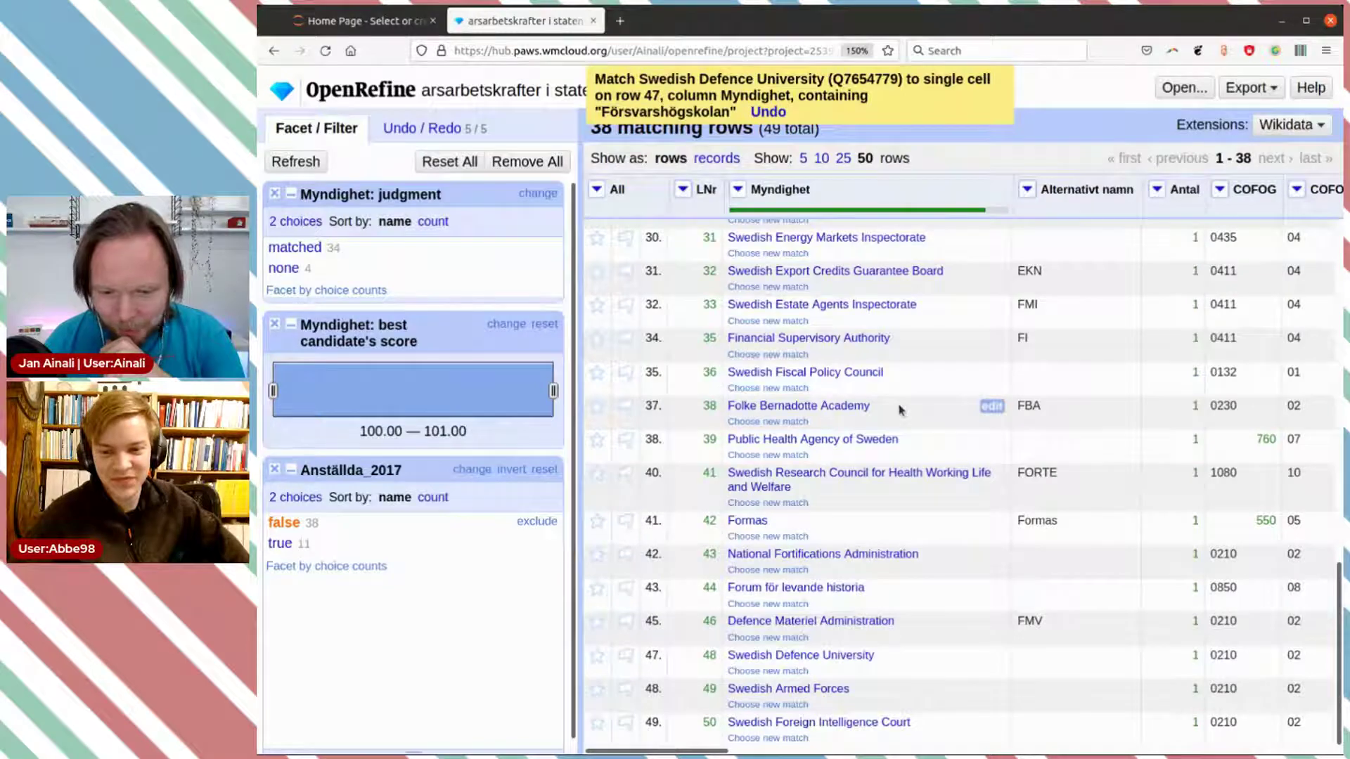
Step: Examine all filtered rows for Myndighet cells that still lack a match
{"action": "scroll", "coordinate": [899, 409], "scroll_direction": "up", "scroll_amount": 6}
{"action": "scroll", "coordinate": [901, 409], "scroll_direction": "down", "scroll_amount": 3}
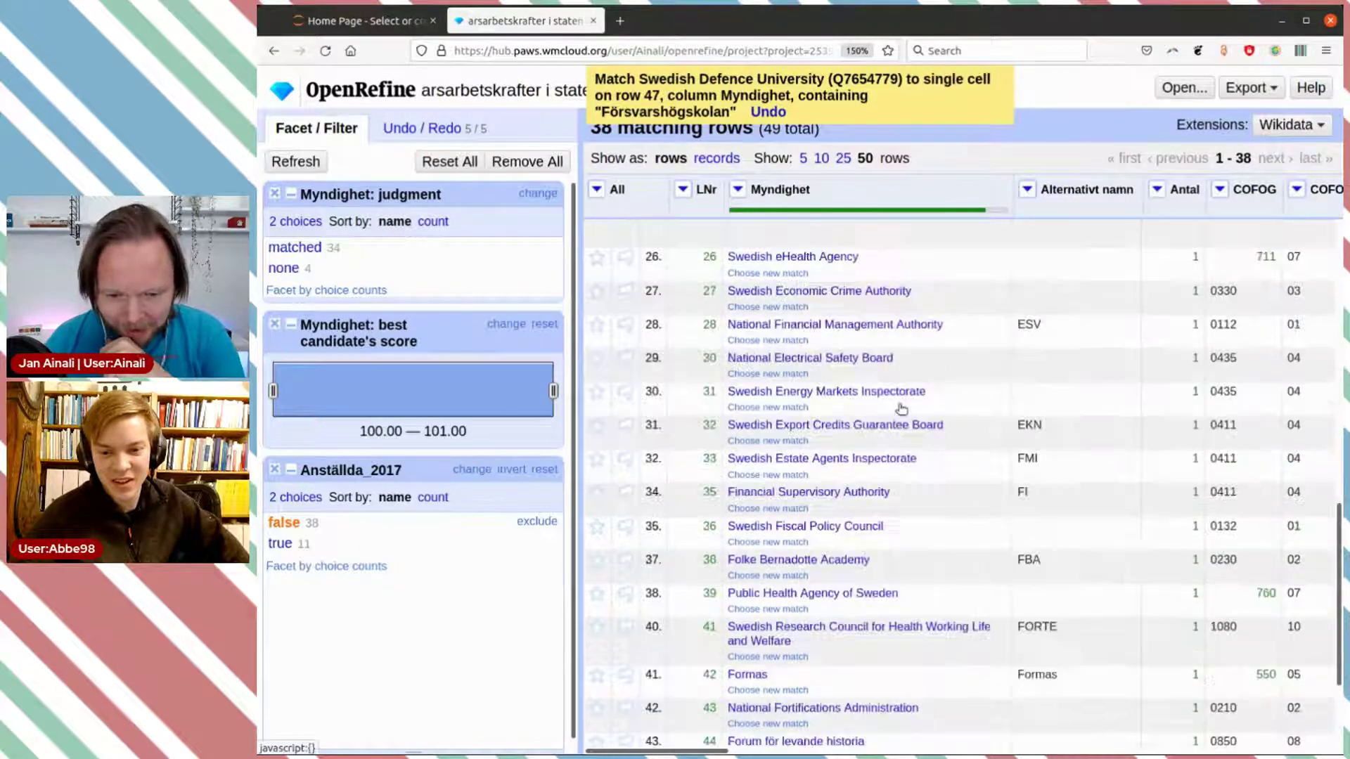
{"action": "scroll", "coordinate": [901, 410], "scroll_direction": "down", "scroll_amount": 3}
{"action": "scroll", "coordinate": [901, 413], "scroll_direction": "up", "scroll_amount": 5}
{"action": "scroll", "coordinate": [901, 416], "scroll_direction": "up", "scroll_amount": 10}
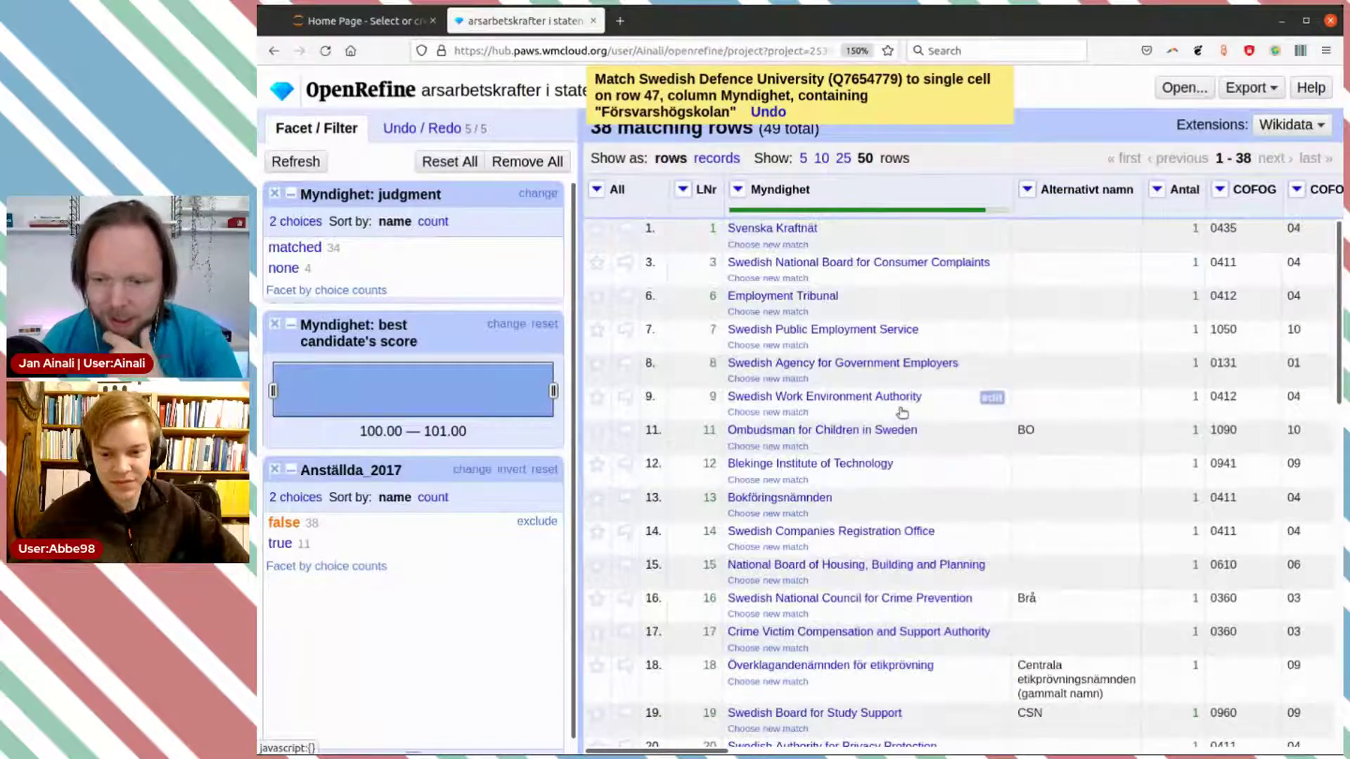
{"action": "scroll", "coordinate": [902, 413], "scroll_direction": "down", "scroll_amount": 15}
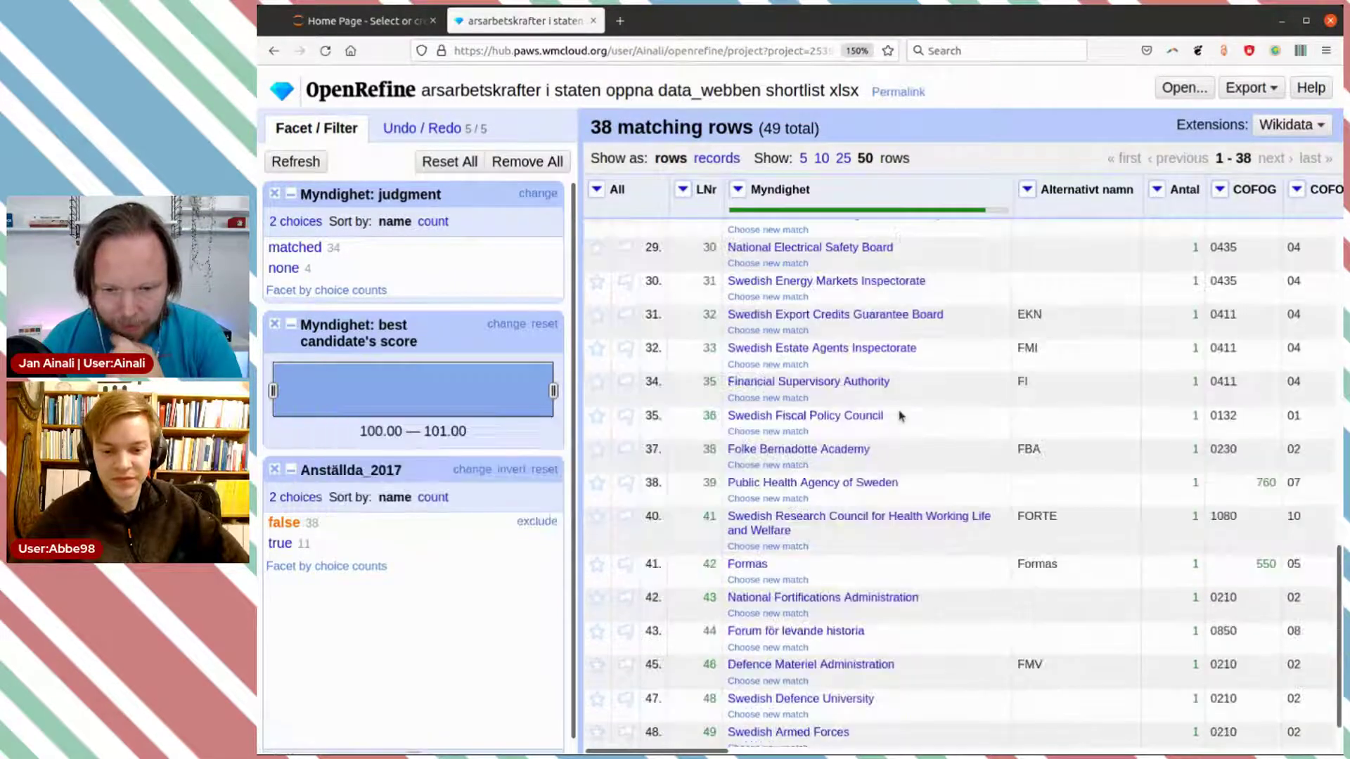
Step: Start a Wikidata schema and add an item that takes the reconciled Myndighet column as its subject
{"action": "left_click_drag", "start_coordinate": [657, 751], "coordinate": [968, 751]}
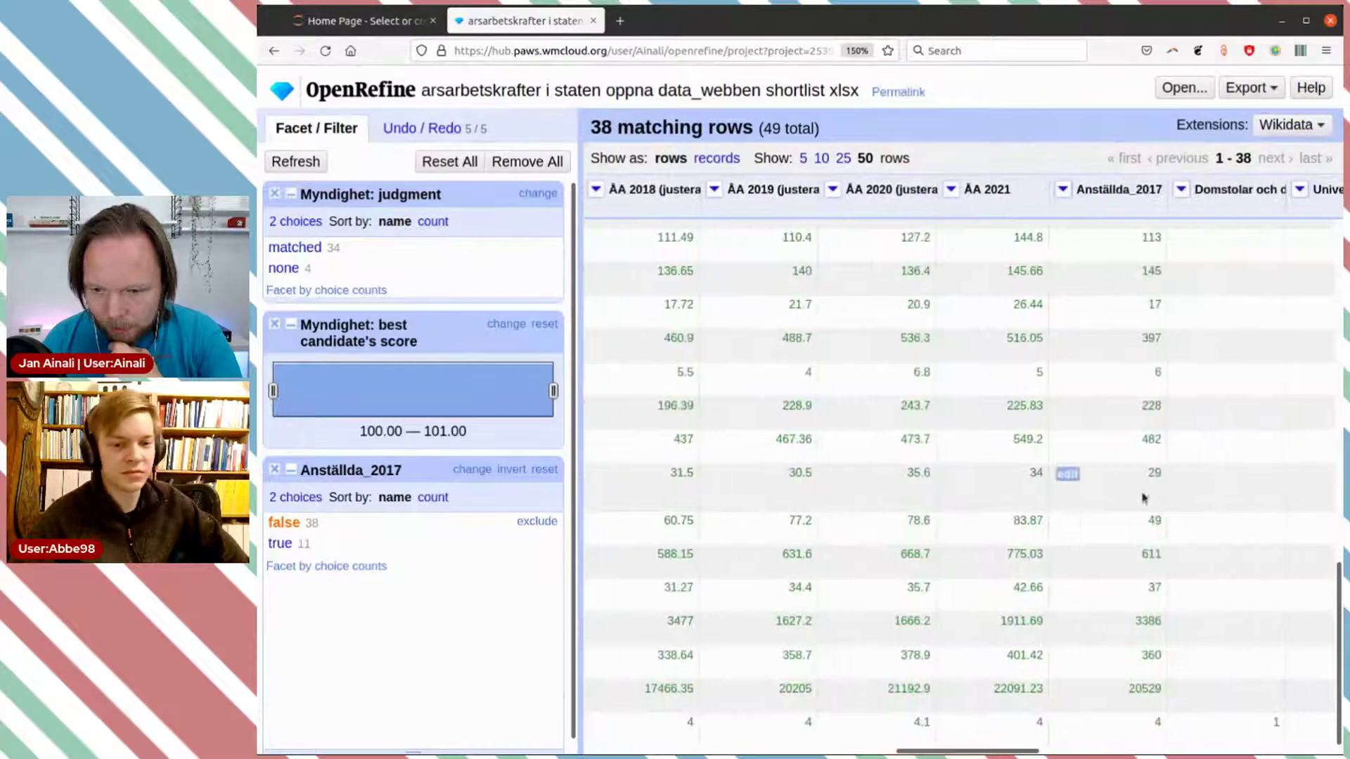
{"action": "scroll", "coordinate": [1146, 488], "scroll_direction": "up", "scroll_amount": 5}
{"action": "scroll", "coordinate": [1146, 489], "scroll_direction": "up", "scroll_amount": 6}
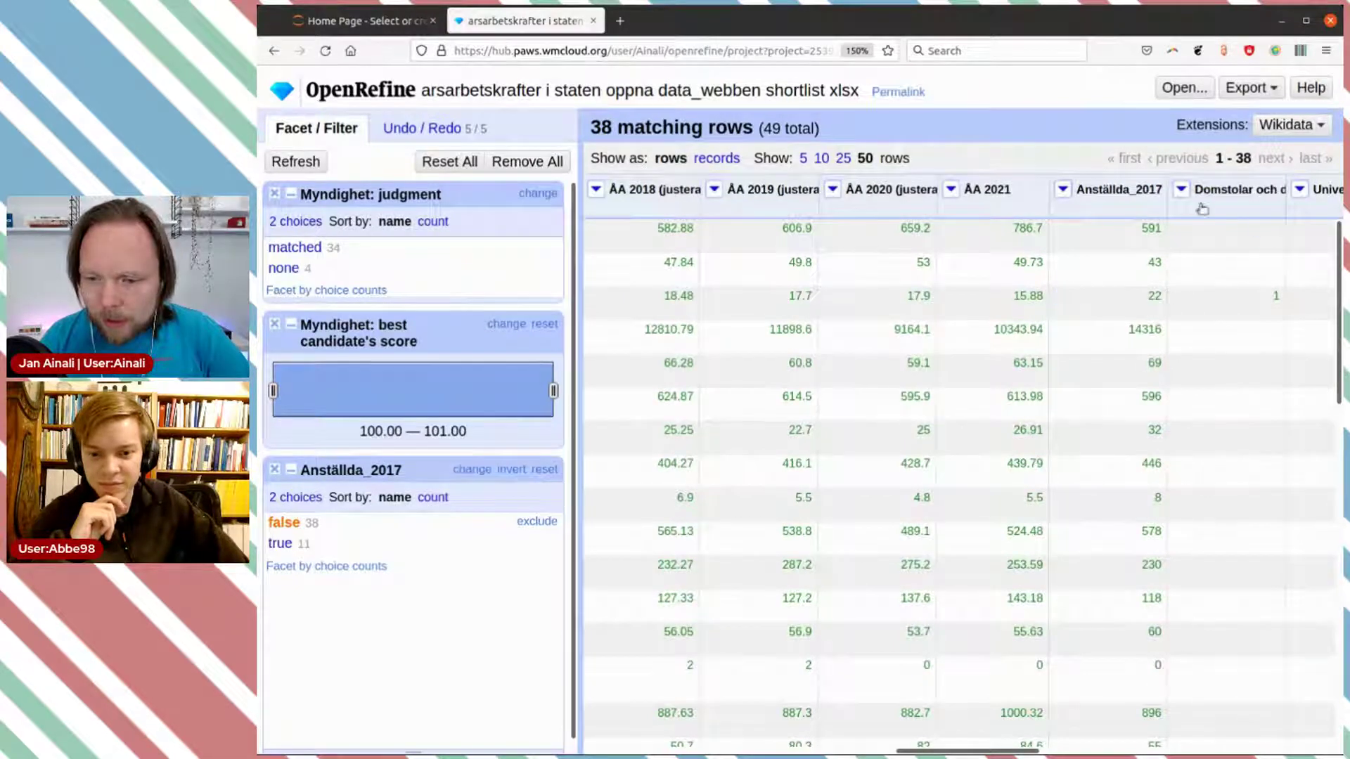
{"action": "left_click", "coordinate": [1289, 127]}
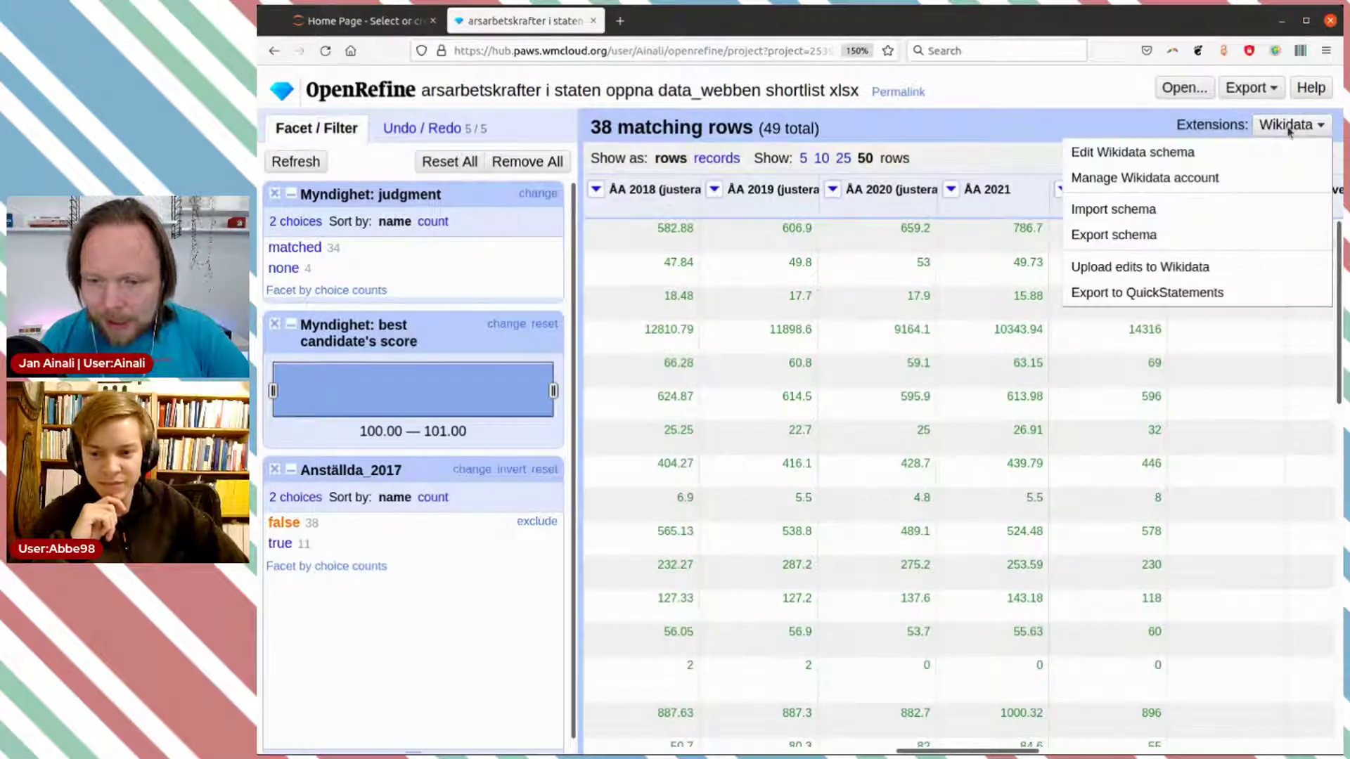
{"action": "left_click", "coordinate": [1160, 153]}
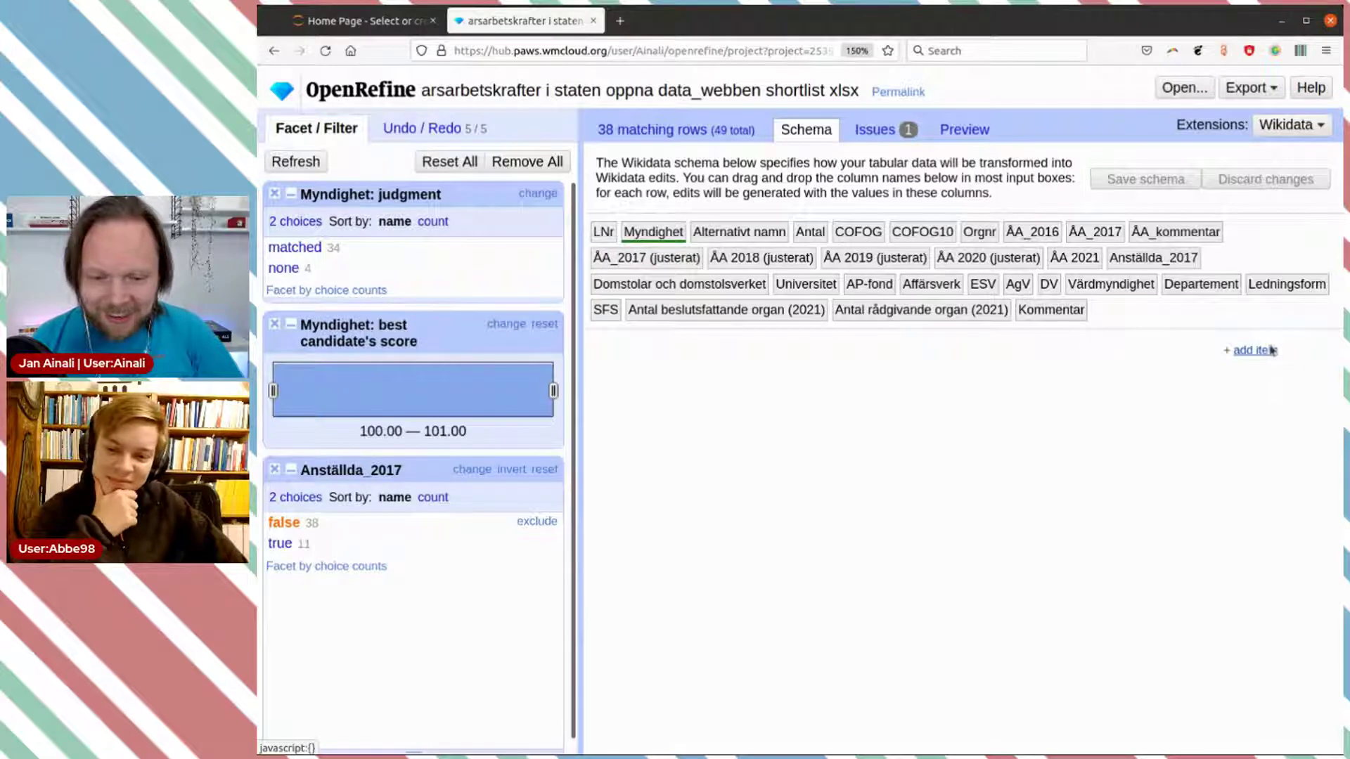
{"action": "left_click", "coordinate": [1271, 351]}
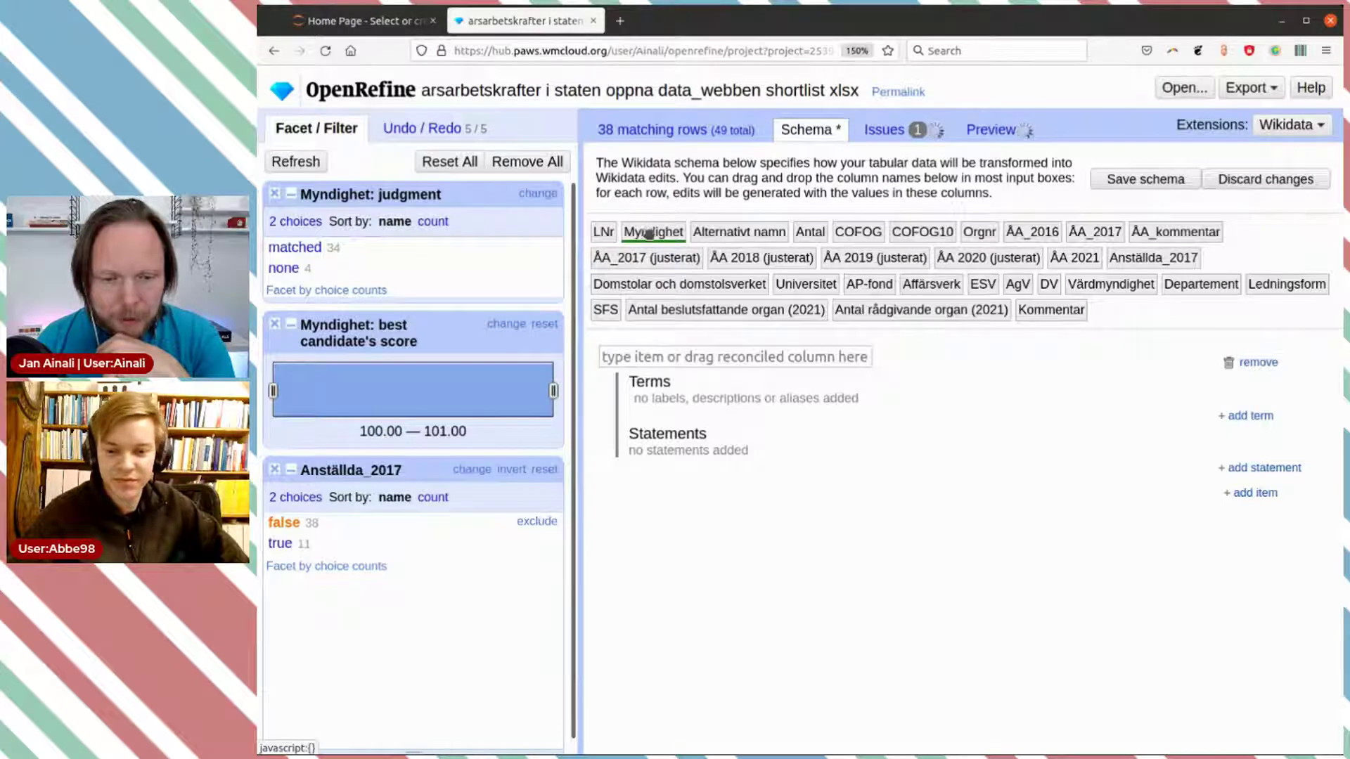
{"action": "left_click_drag", "start_coordinate": [650, 242], "coordinate": [636, 355]}
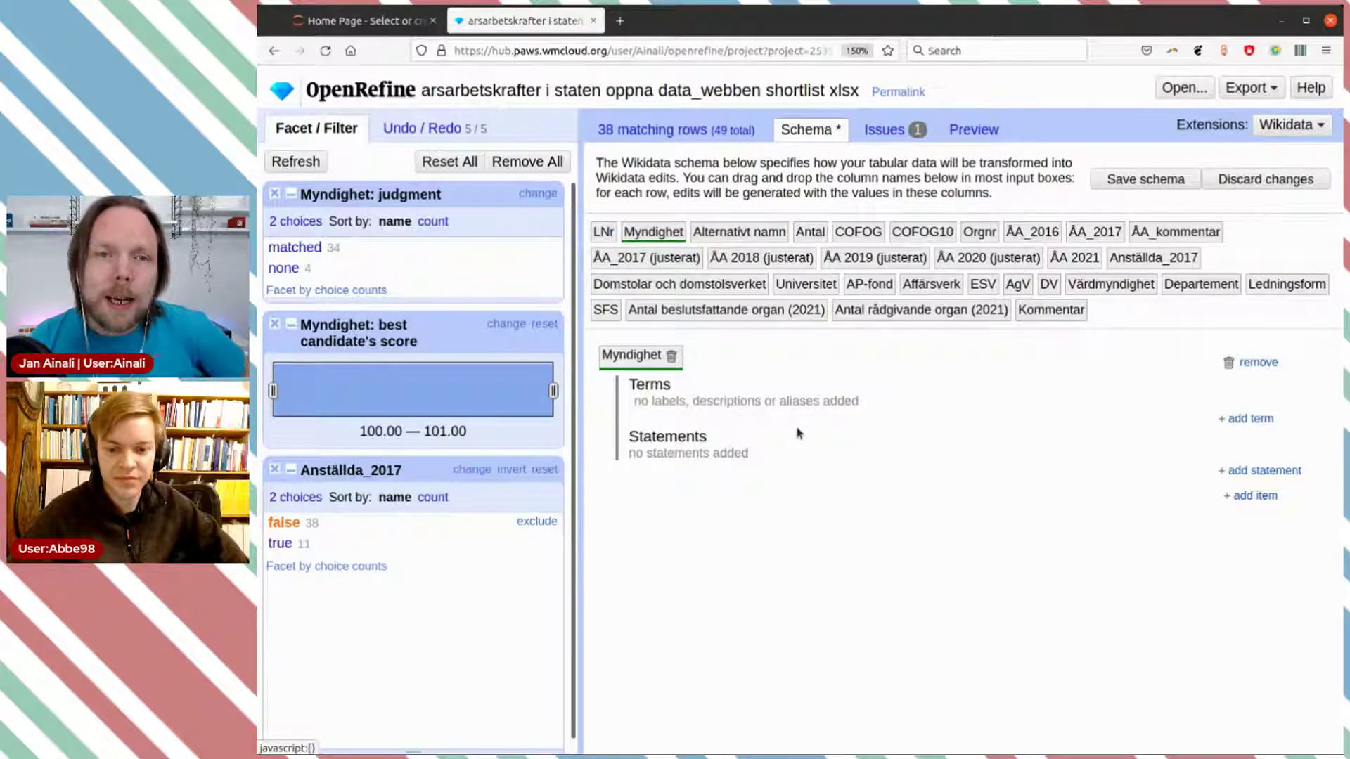
Step: Add an employees (P1128) statement to the Myndighet item, using the Anställda_2017 column as the amount
{"action": "left_click", "coordinate": [1264, 471]}
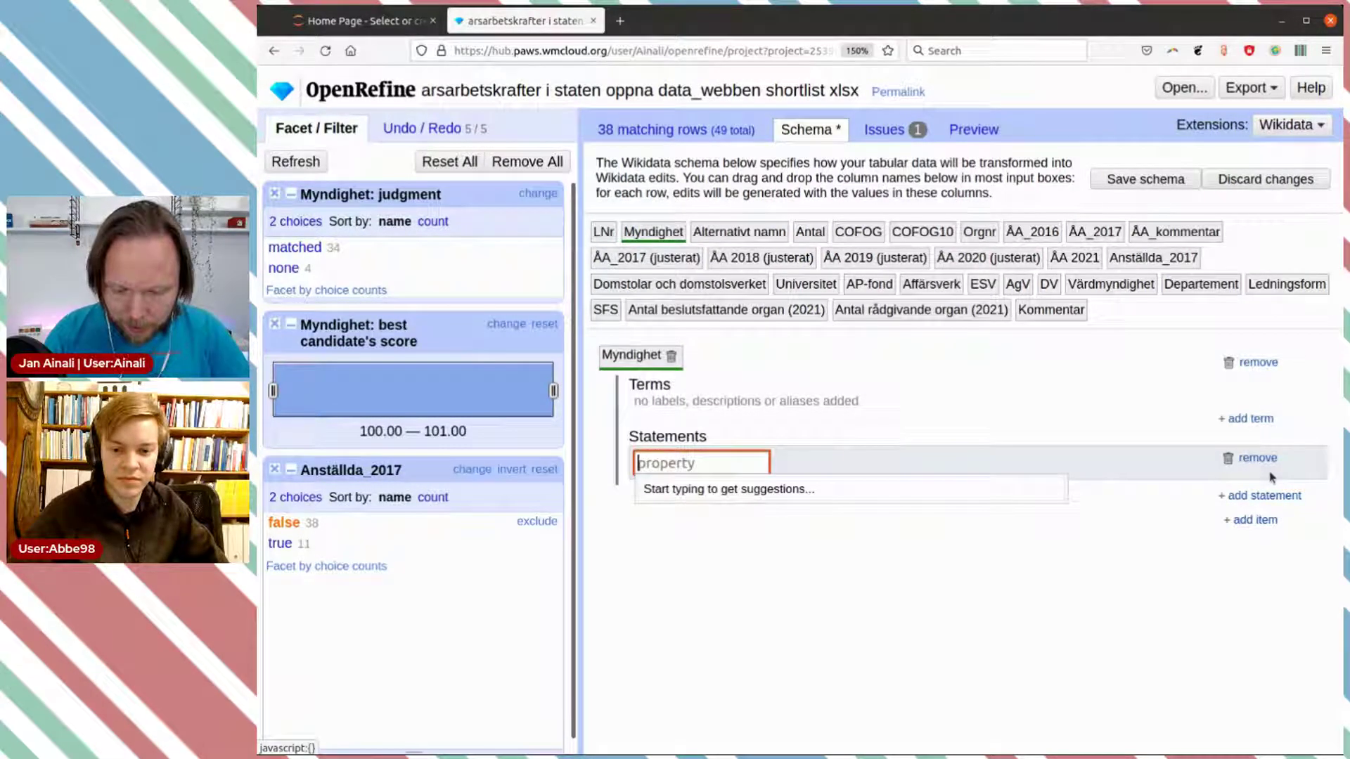
{"action": "type", "text": "empl"}
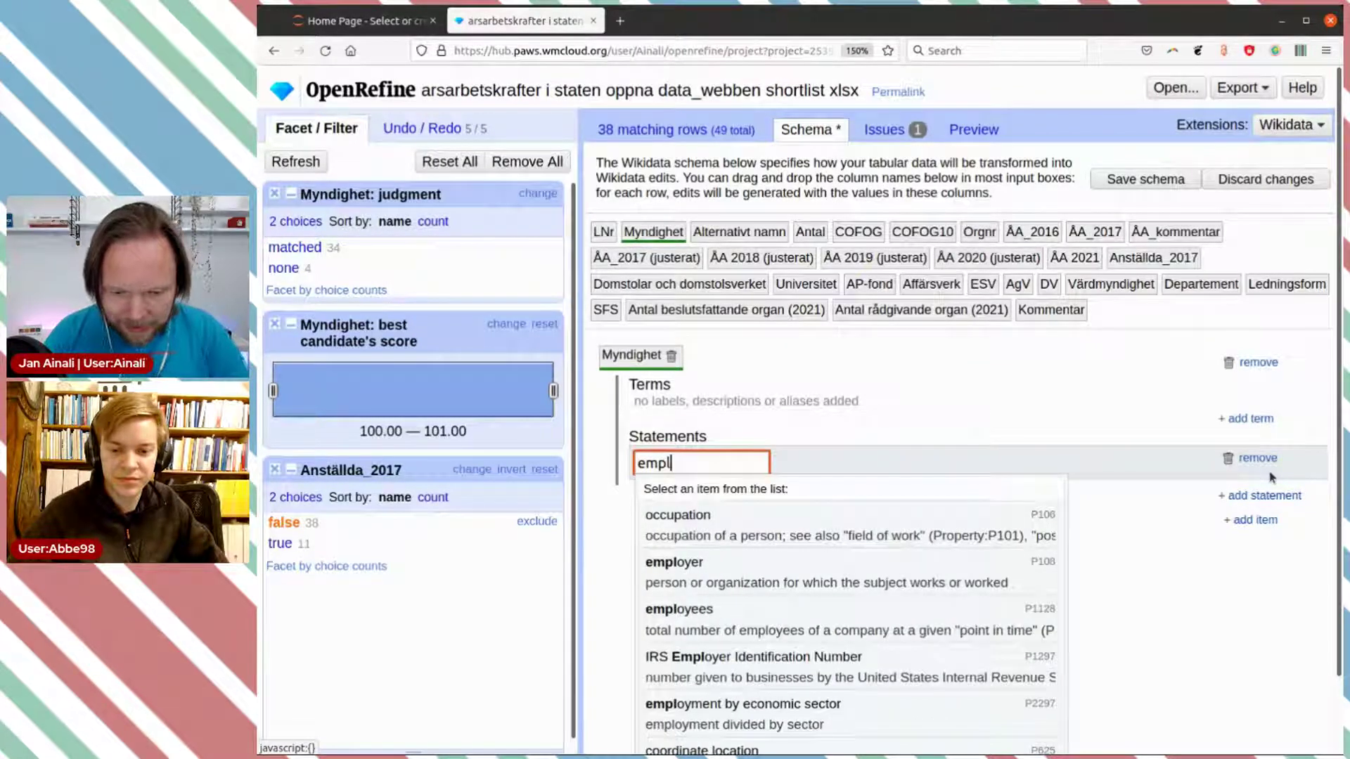
{"action": "left_click", "coordinate": [861, 623]}
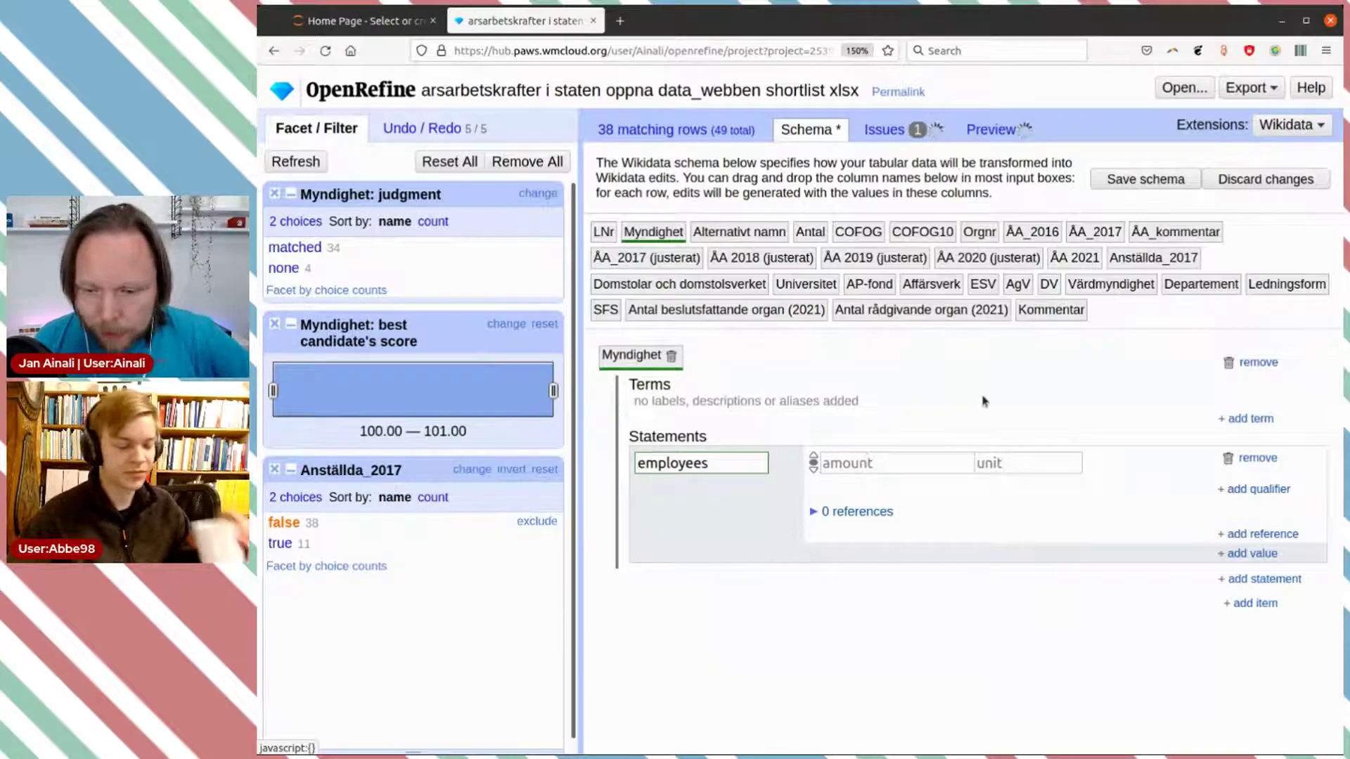
{"action": "left_click_drag", "start_coordinate": [1143, 258], "coordinate": [867, 467]}
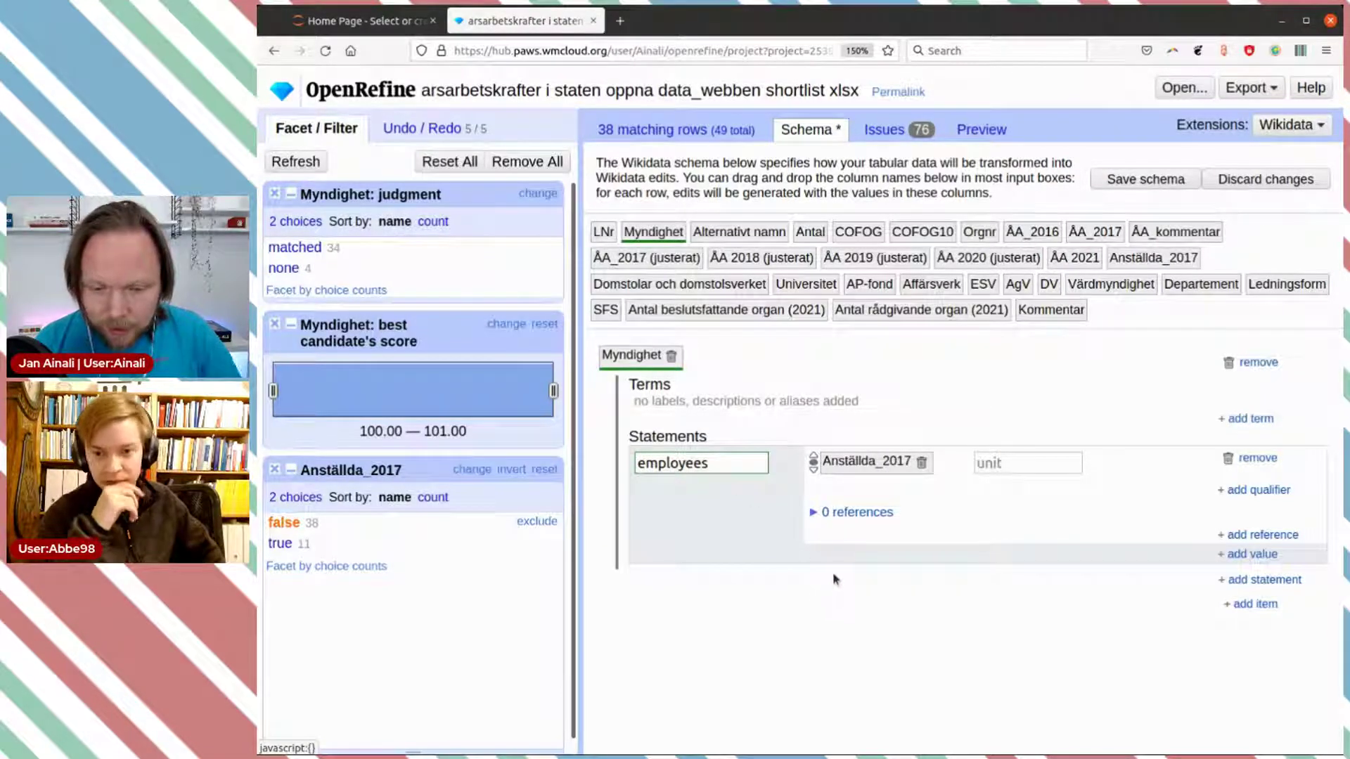
Step: Add a point in time (P585) qualifier with the value 2017 to the employees statement
{"action": "left_click", "coordinate": [1245, 491]}
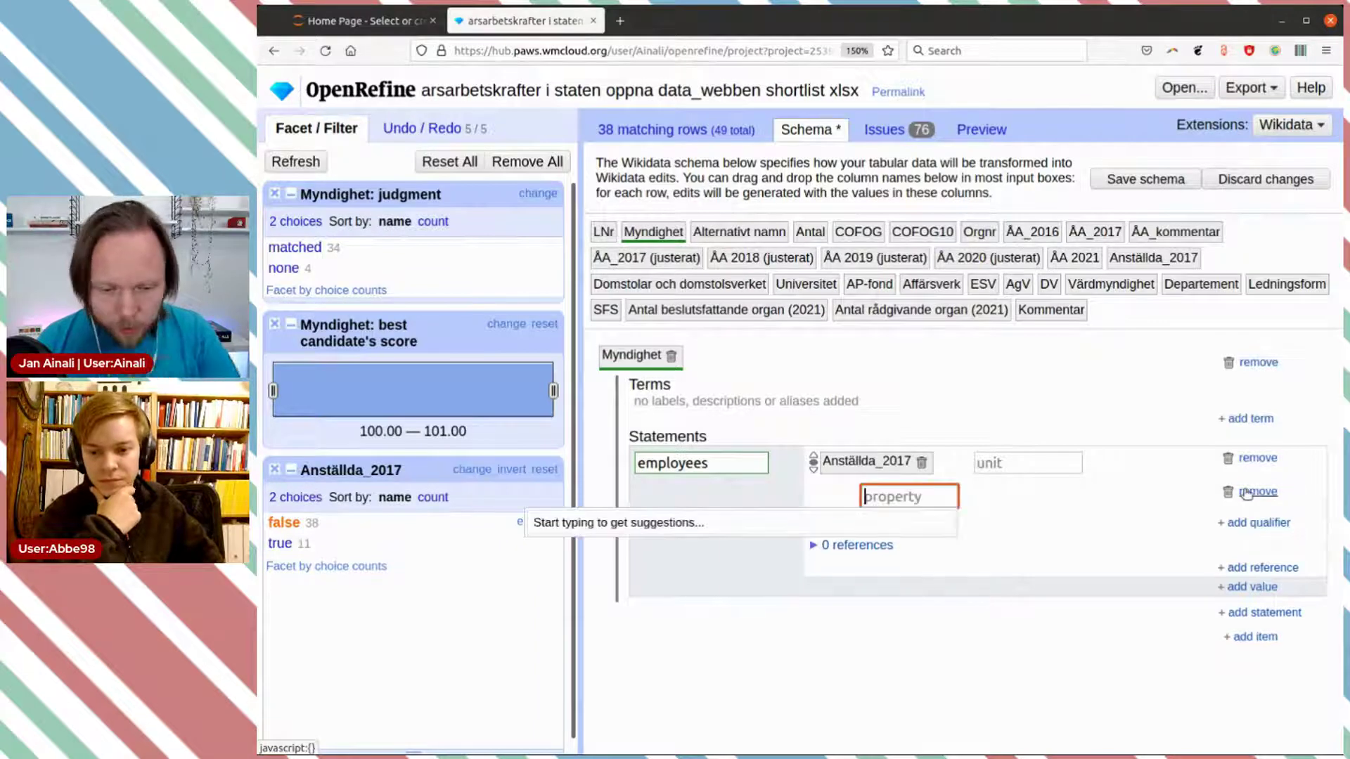
{"action": "type", "text": "point in time"}
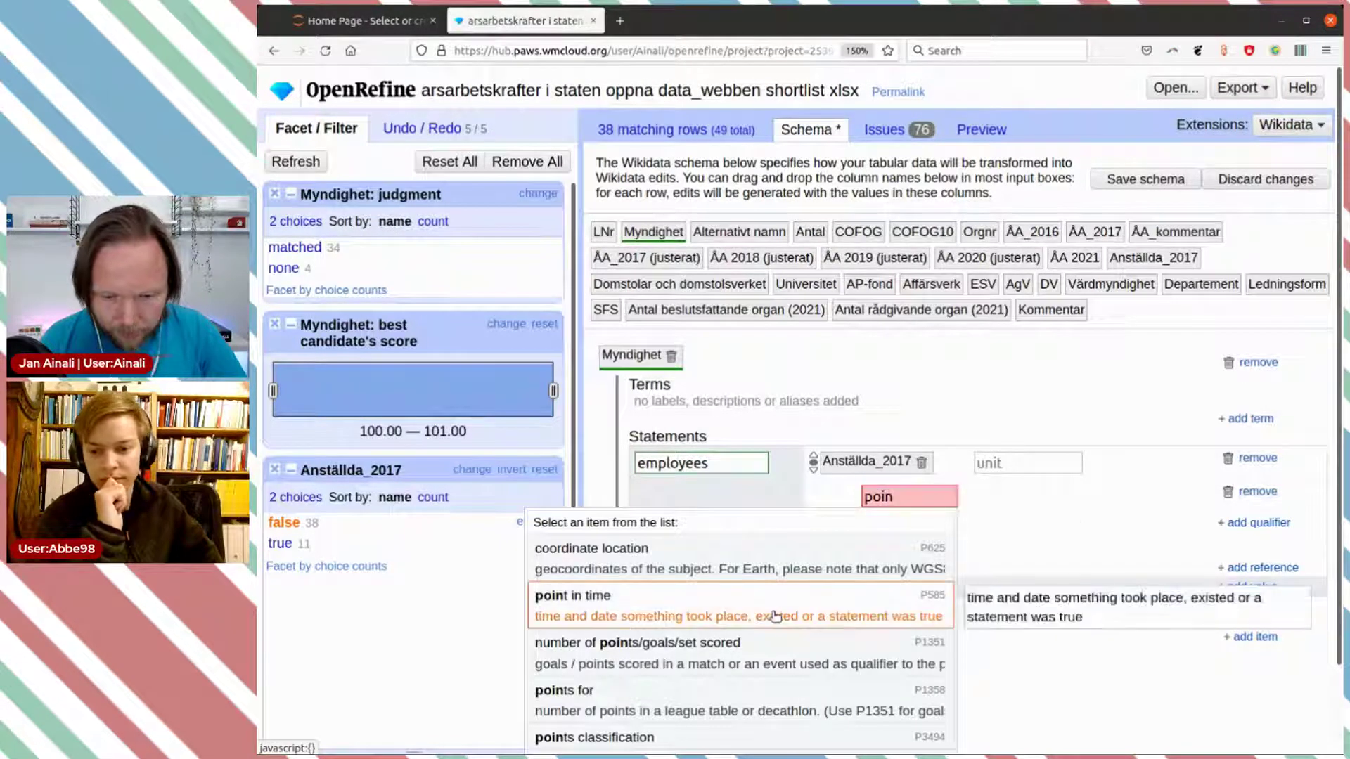
{"action": "left_click", "coordinate": [775, 616]}
{"action": "left_click", "coordinate": [979, 497]}
{"action": "type", "text": "2017"}
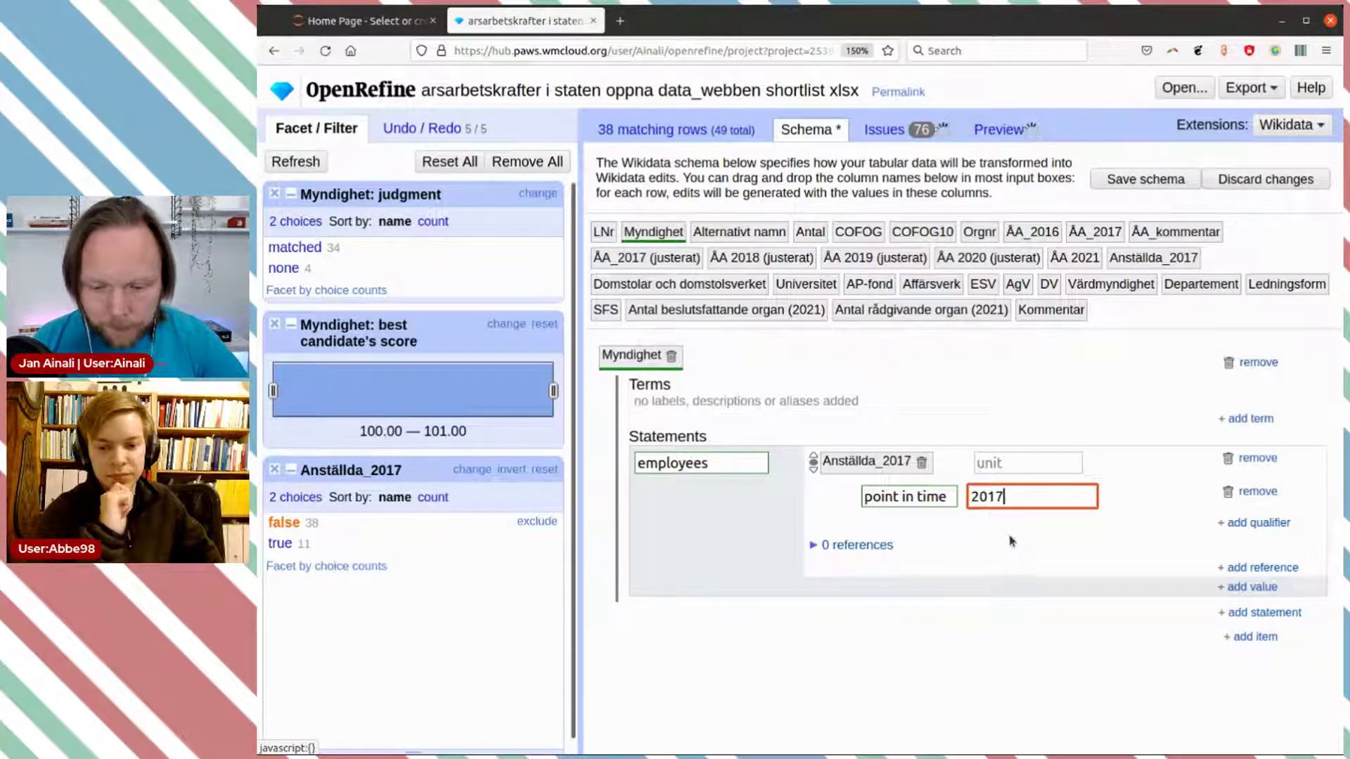
{"action": "left_click", "coordinate": [1042, 547]}
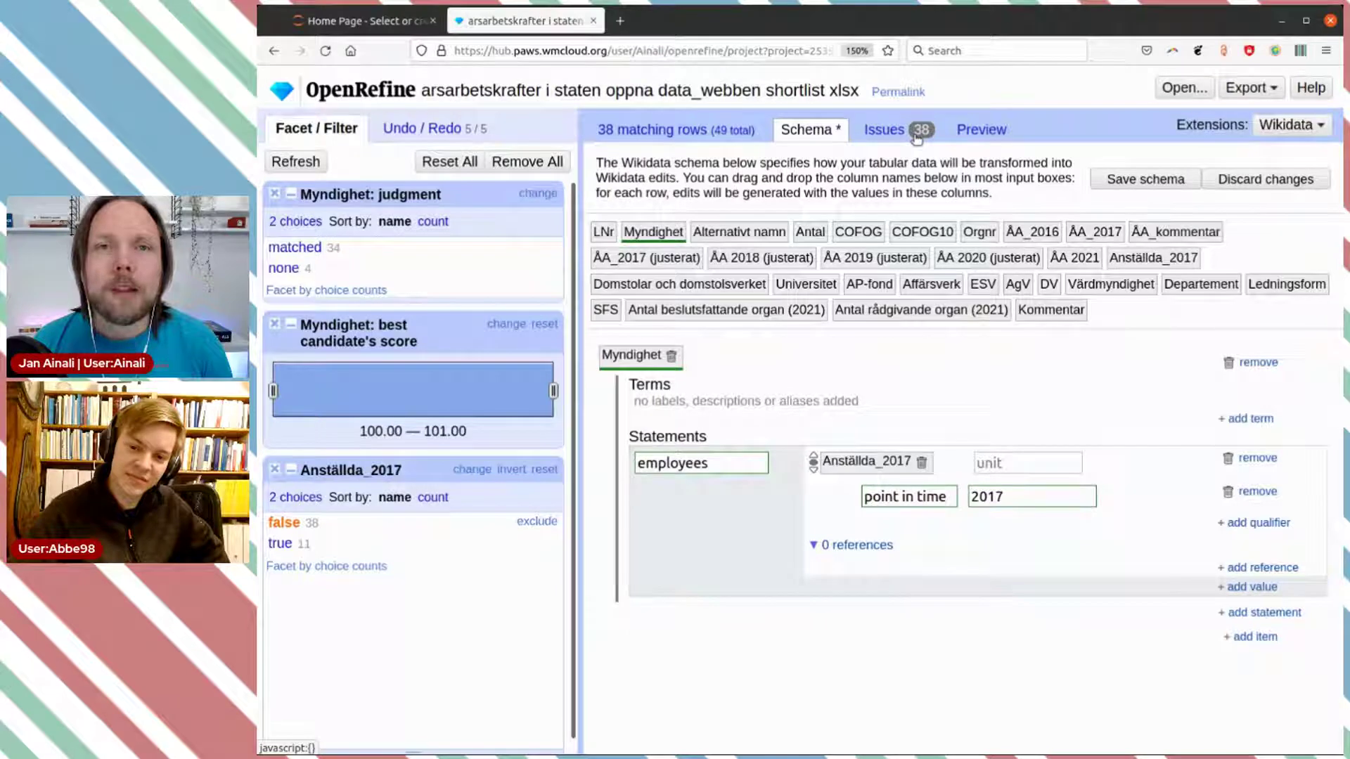
Step: Check the schema's issues and inspect the parent organization reference, including its retrieval date, on the Swedish Public Employment Service's Wikidata item
{"action": "left_click", "coordinate": [890, 138]}
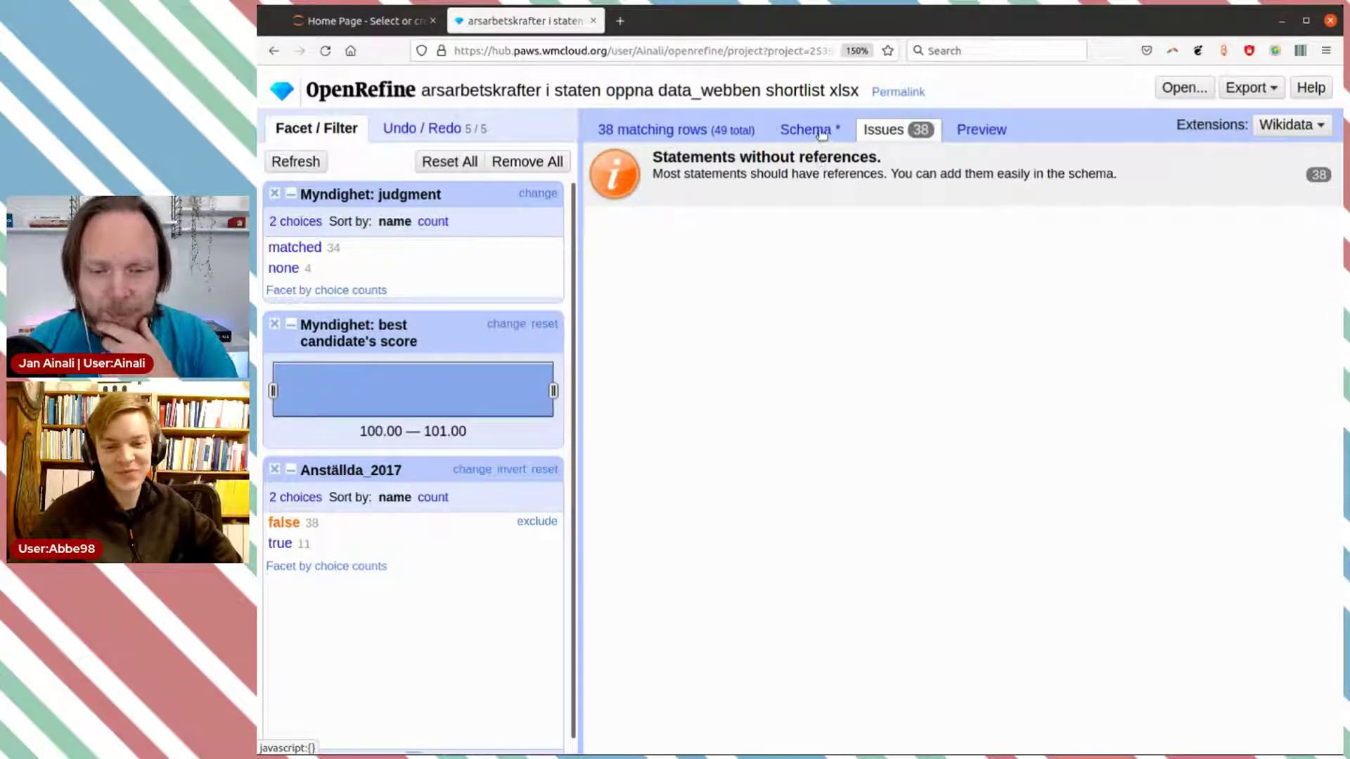
{"action": "left_click", "coordinate": [831, 194]}
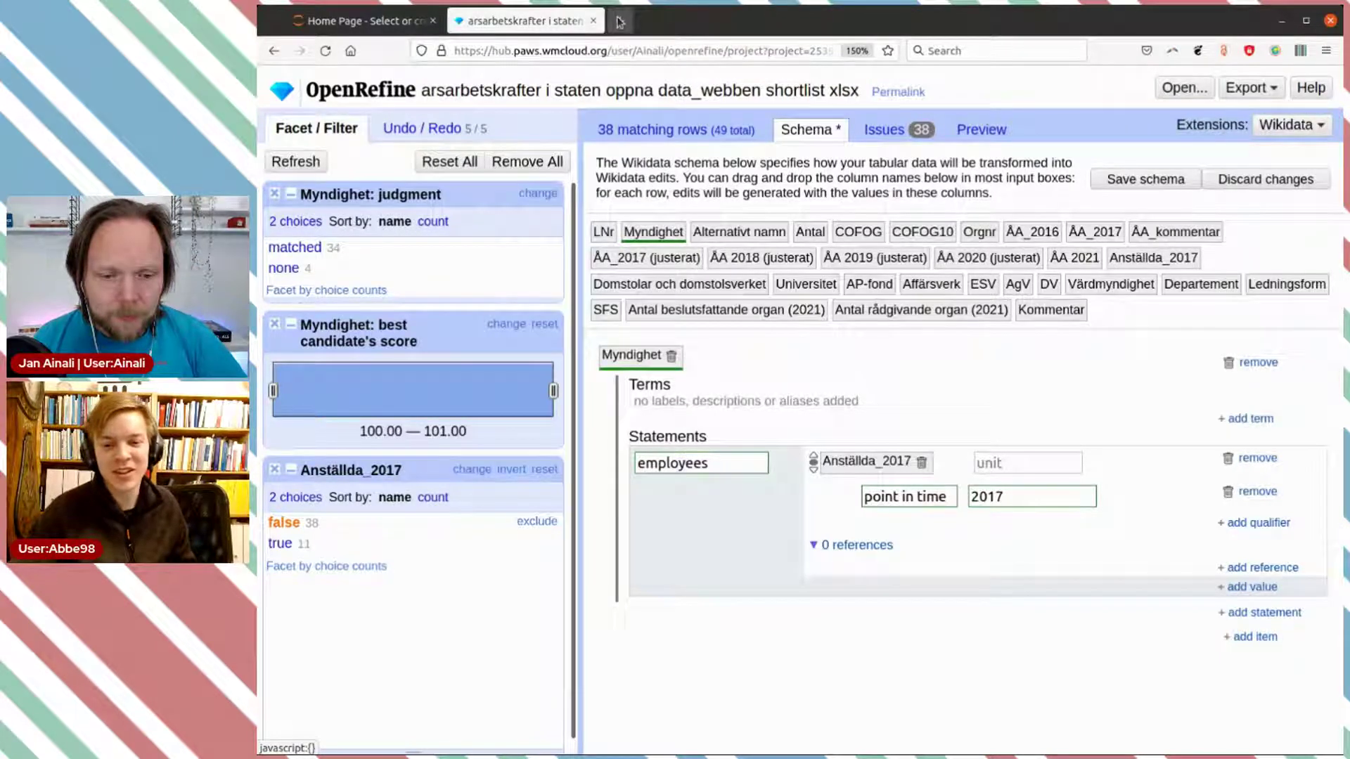
{"action": "left_click", "coordinate": [692, 138]}
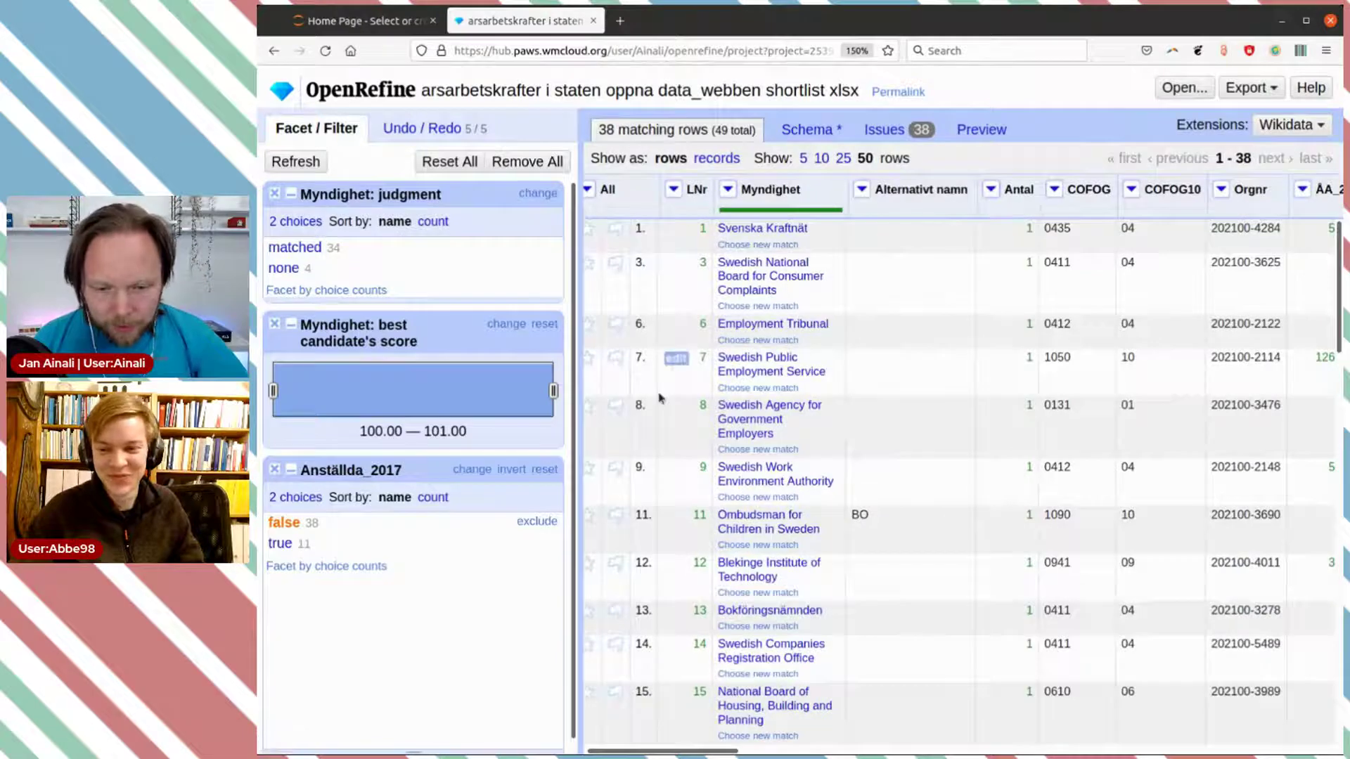
{"action": "middle_click", "coordinate": [756, 363]}
{"action": "key", "text": "ctrl+Tab"}
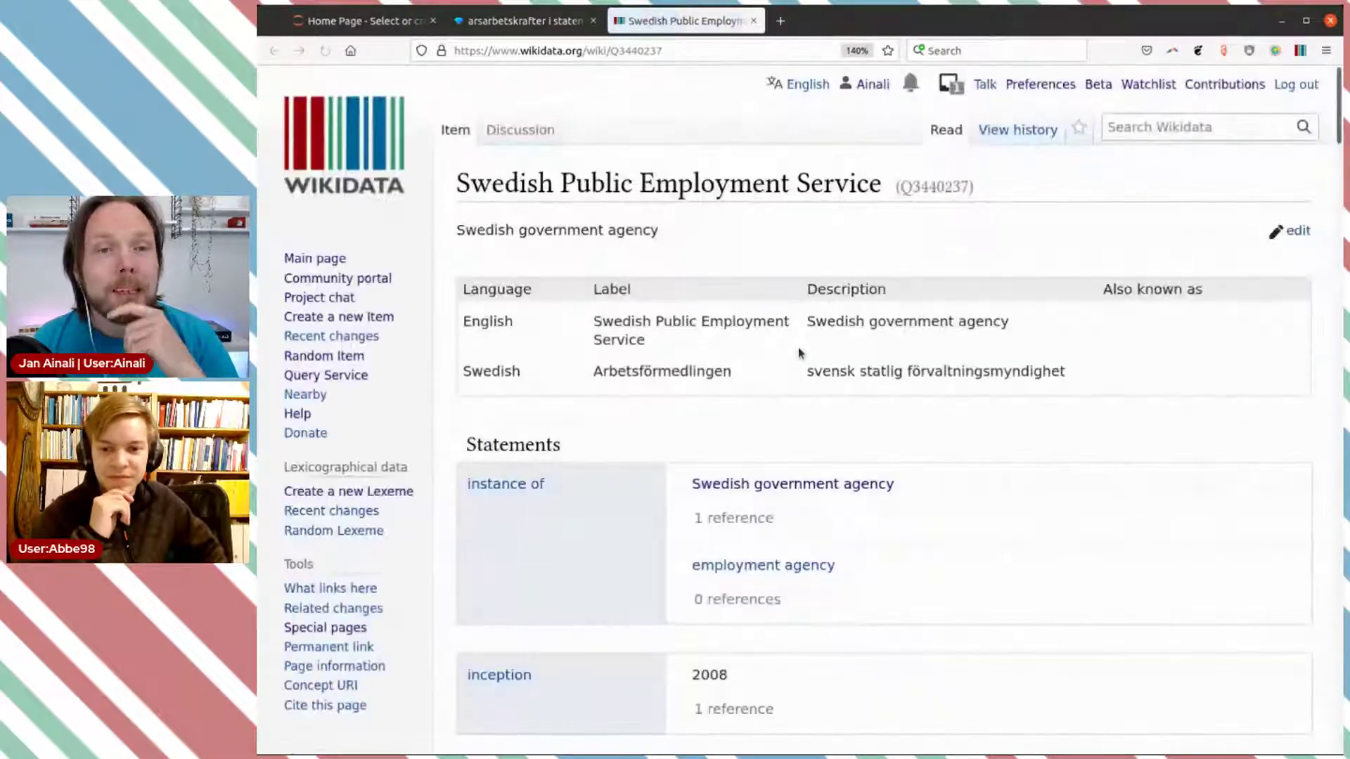
{"action": "scroll", "coordinate": [871, 467], "scroll_direction": "down", "scroll_amount": 10}
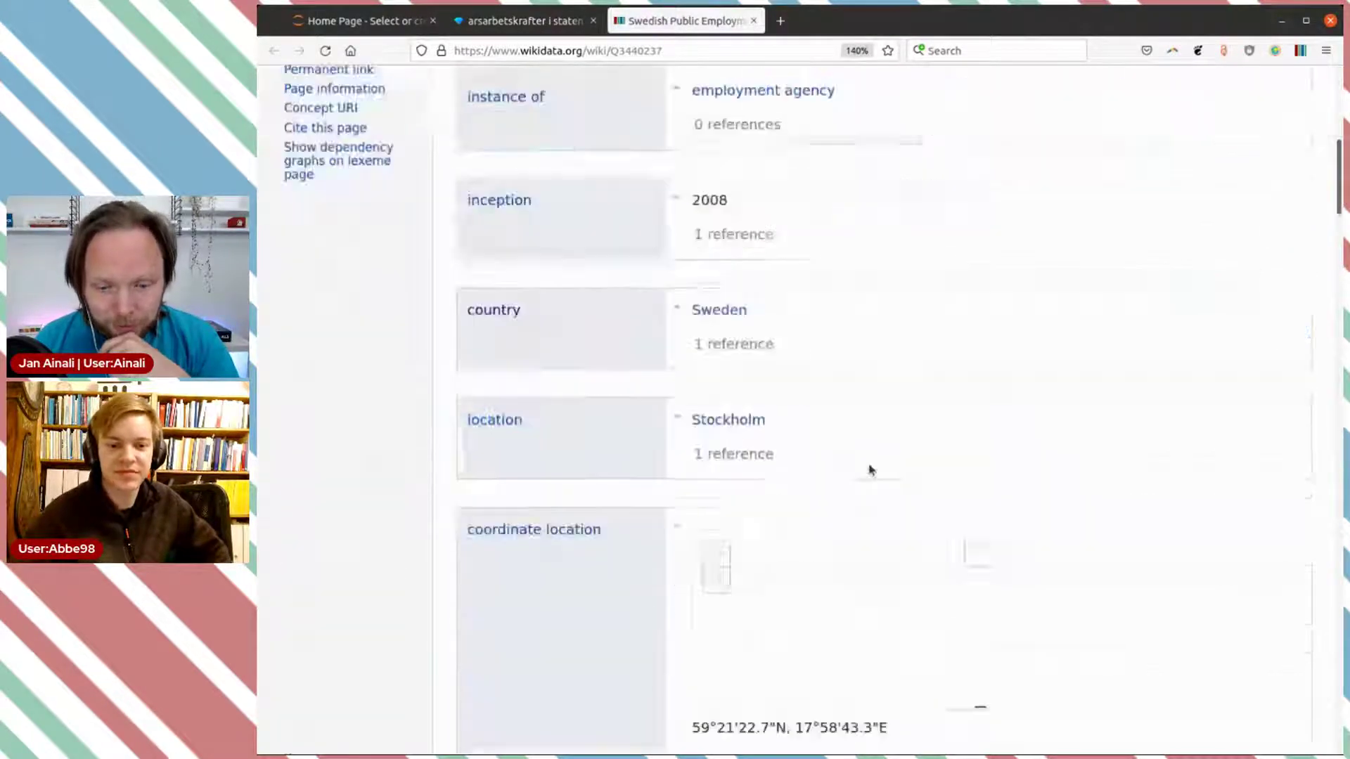
{"action": "scroll", "coordinate": [874, 455], "scroll_direction": "down", "scroll_amount": 10}
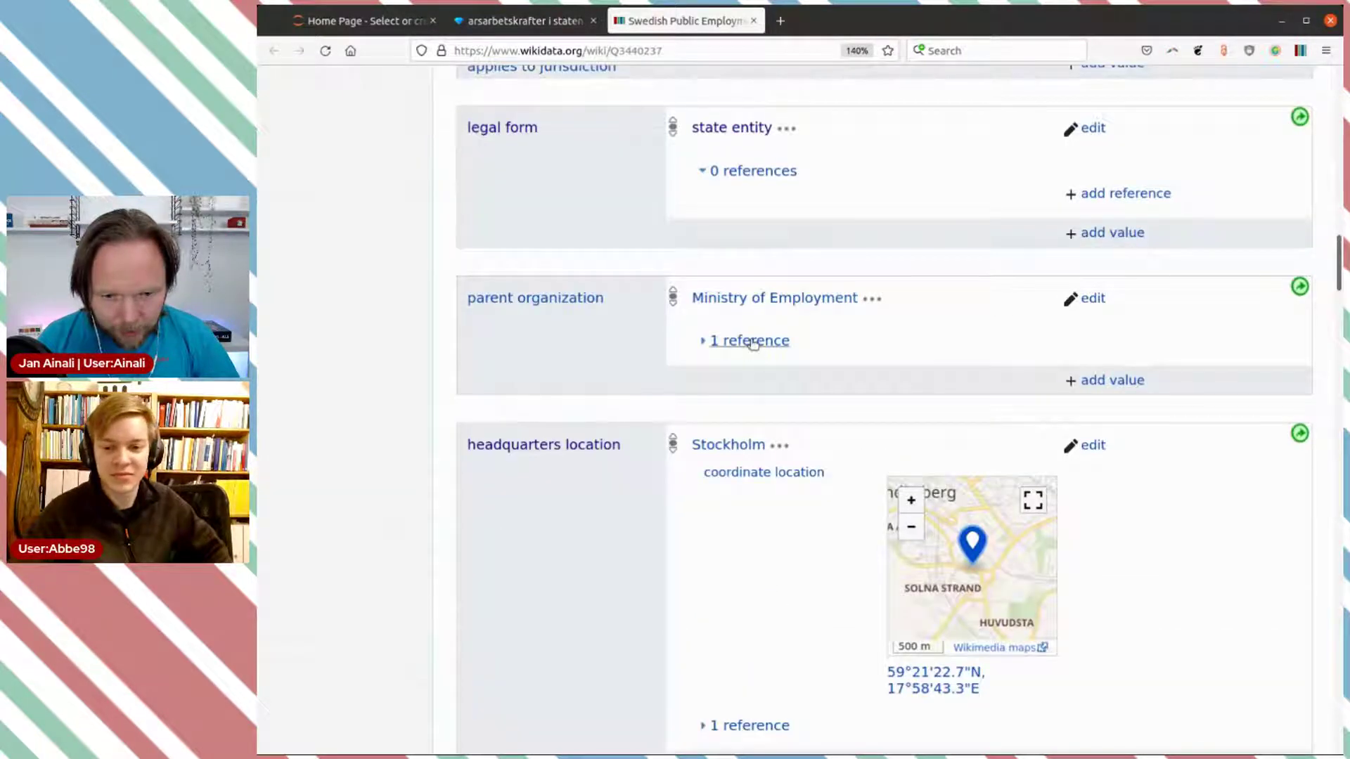
{"action": "left_click", "coordinate": [749, 341]}
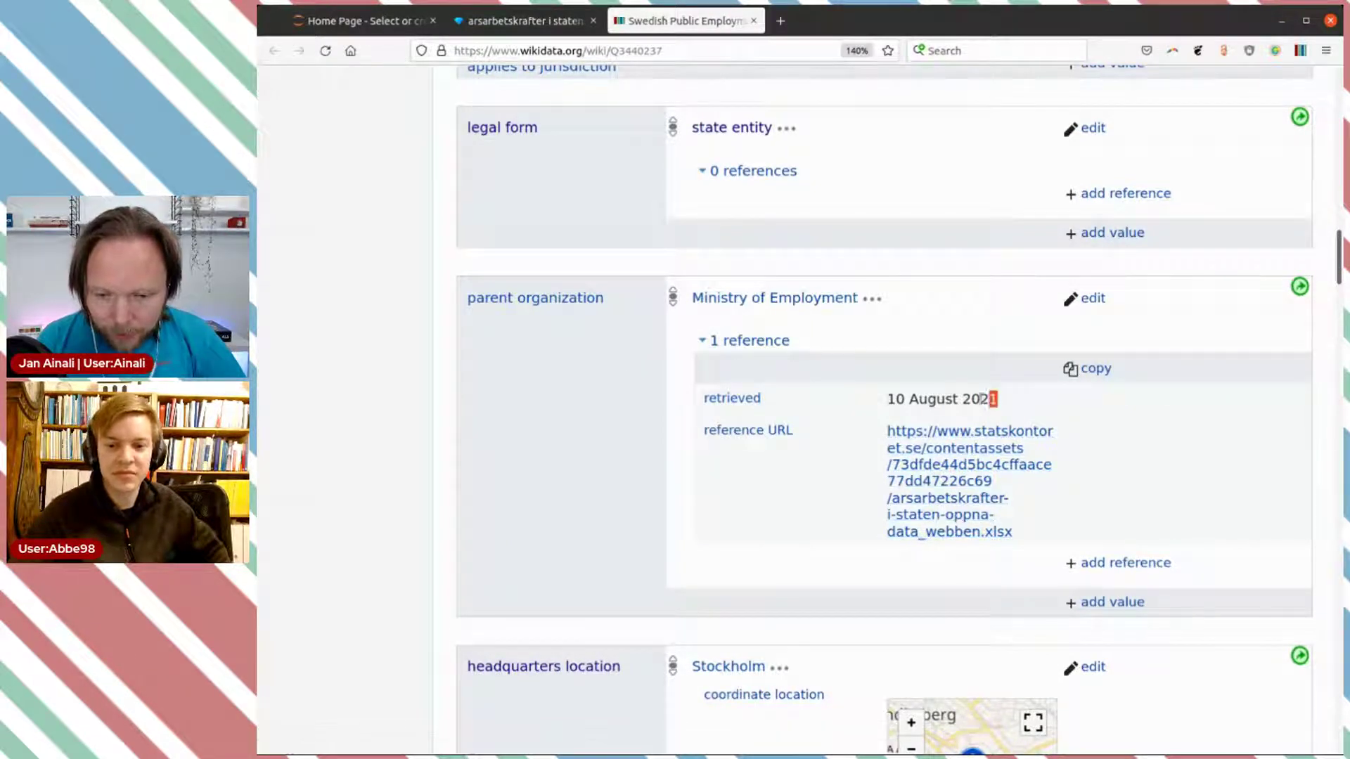
{"action": "left_click_drag", "start_coordinate": [998, 398], "coordinate": [857, 395]}
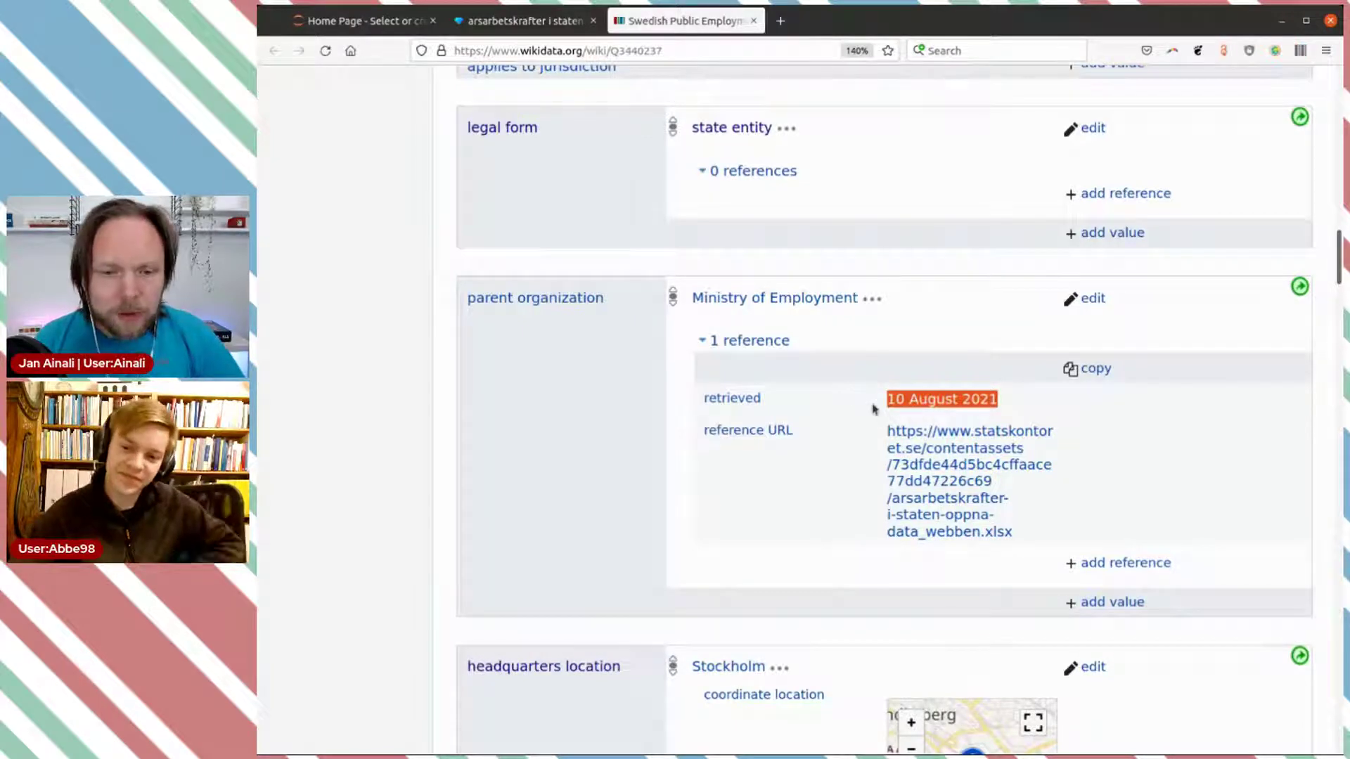
Step: Back in the OpenRefine schema, add a reference to the employees statement with the arsarbetskrafter-i-staten-oppna-data_webben.xlsx link as its reference URL
{"action": "left_click", "coordinate": [524, 20]}
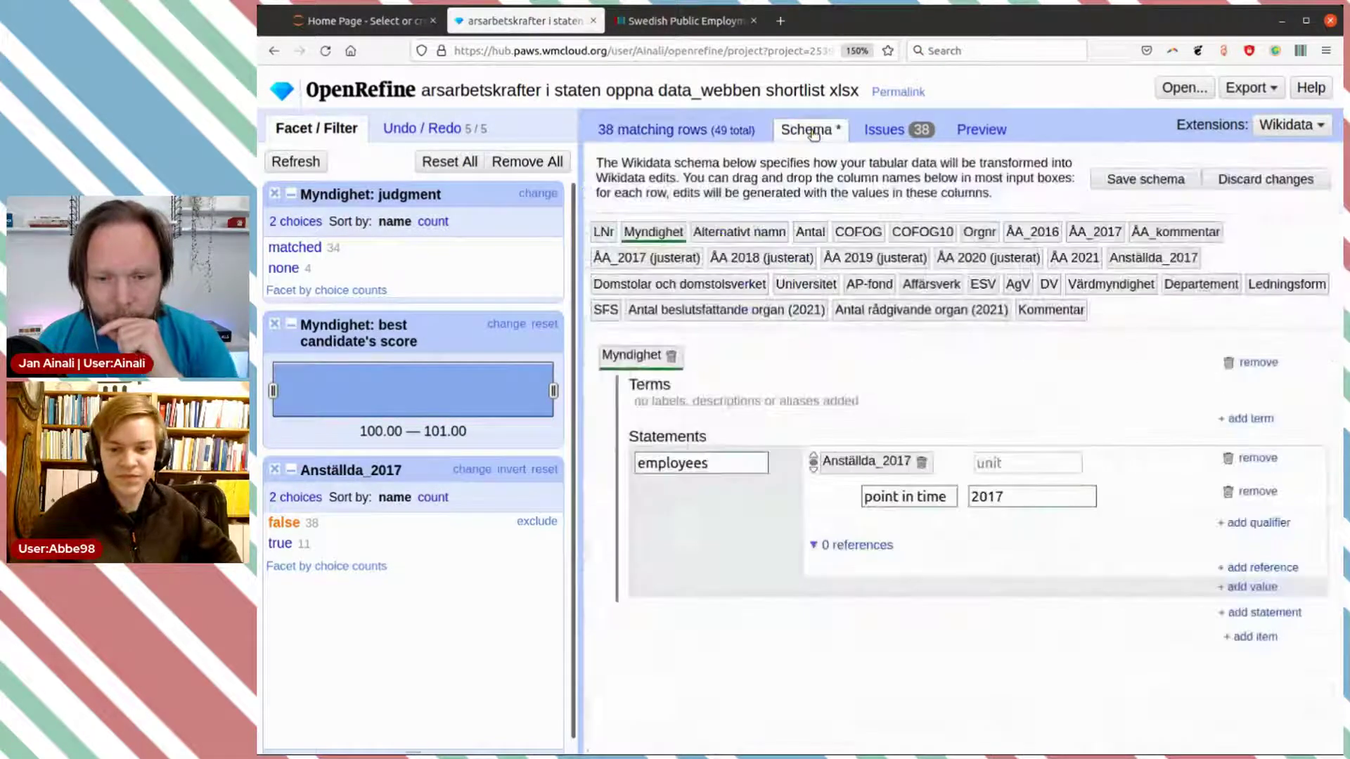
{"action": "left_click", "coordinate": [809, 131]}
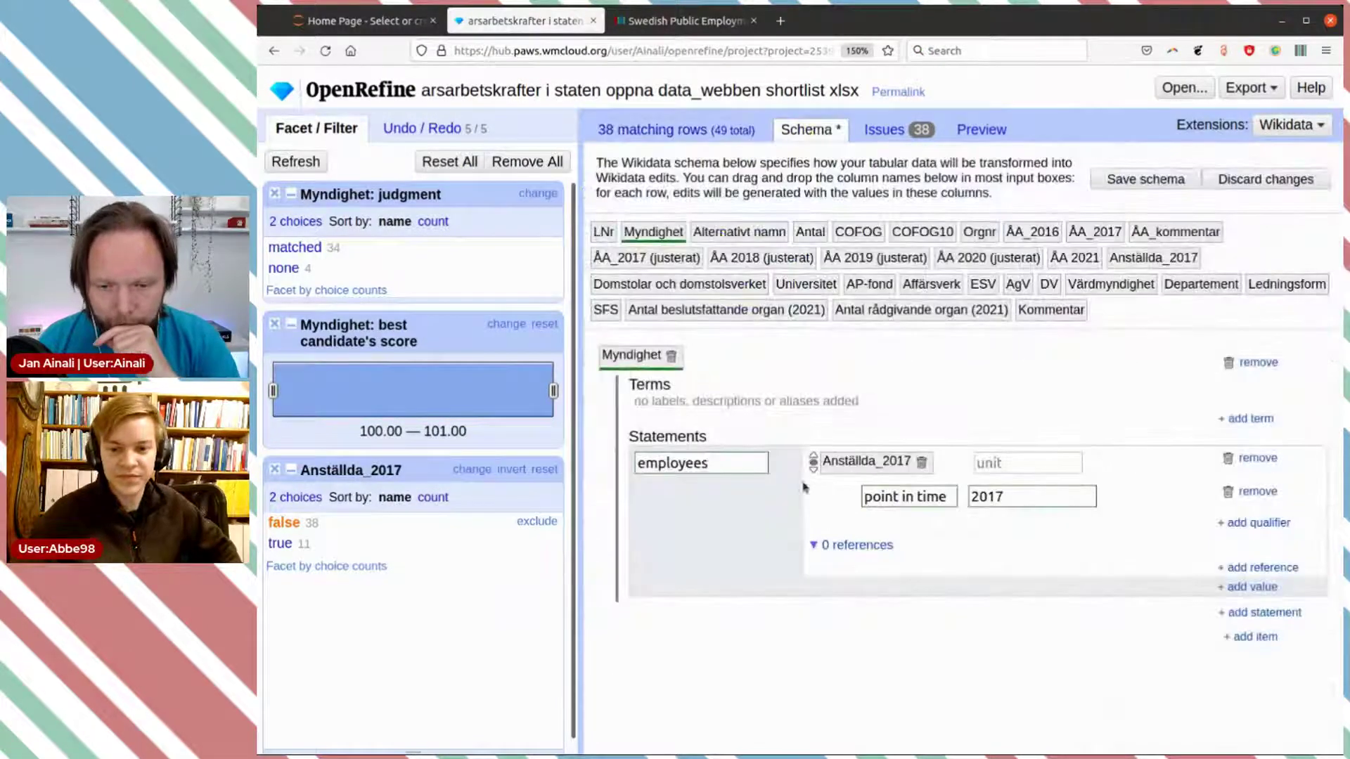
{"action": "left_click", "coordinate": [1259, 567]}
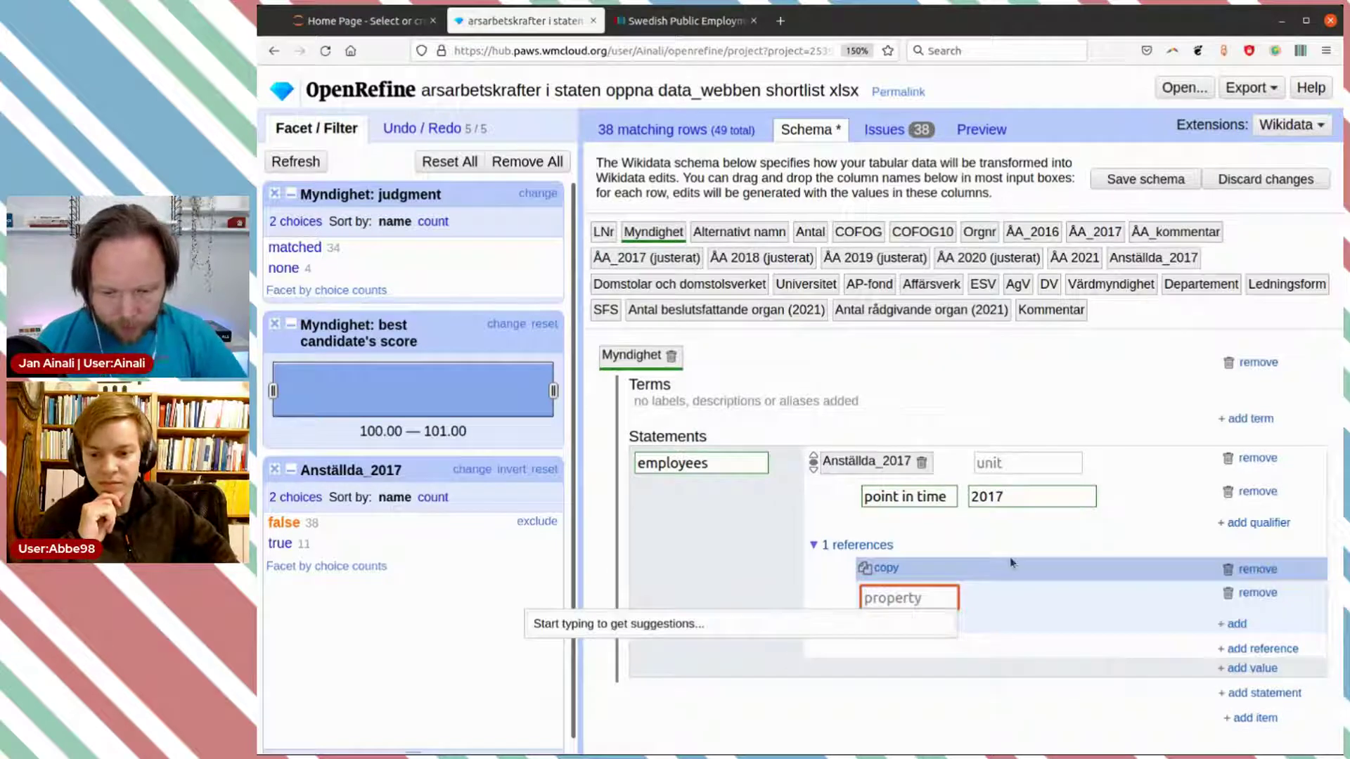
{"action": "type", "text": "ref"}
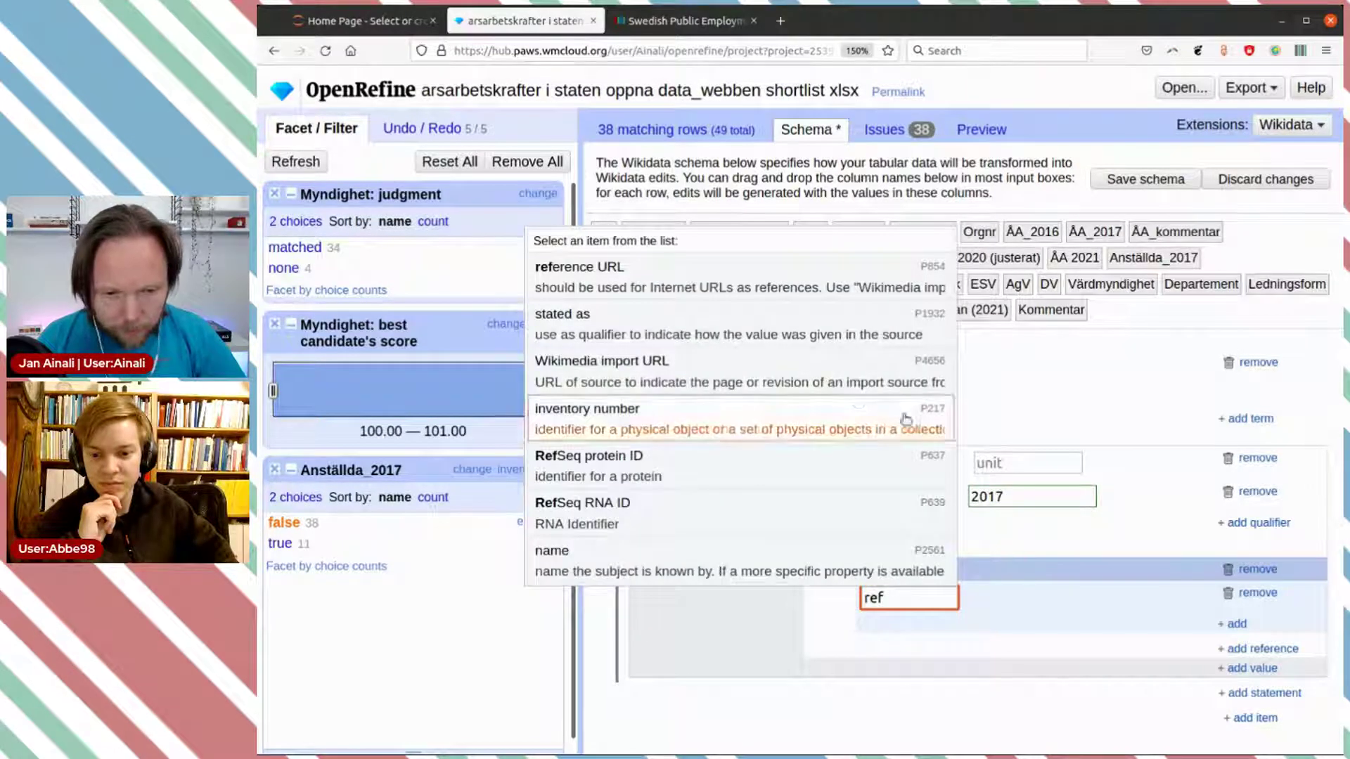
{"action": "left_click", "coordinate": [598, 275]}
{"action": "left_click", "coordinate": [1038, 597]}
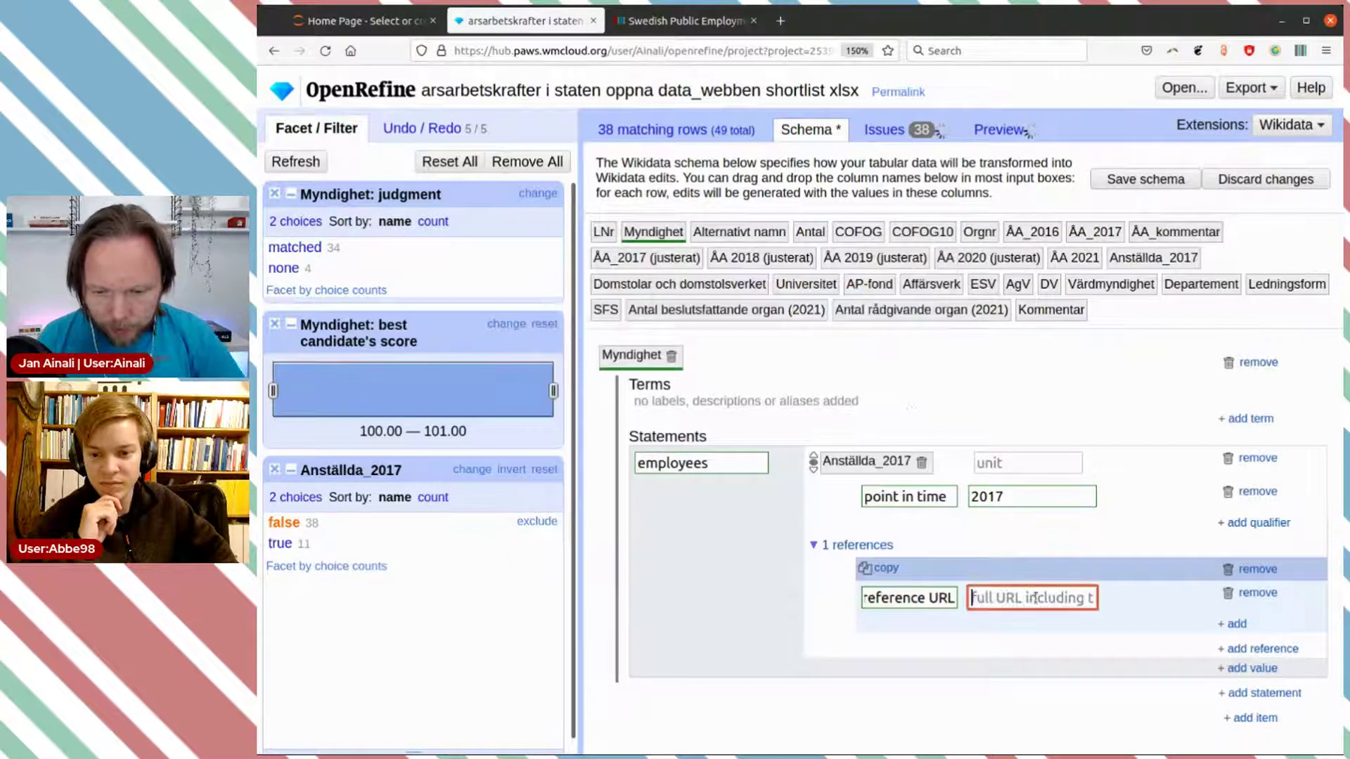
{"action": "key", "text": "ctrl+v"}
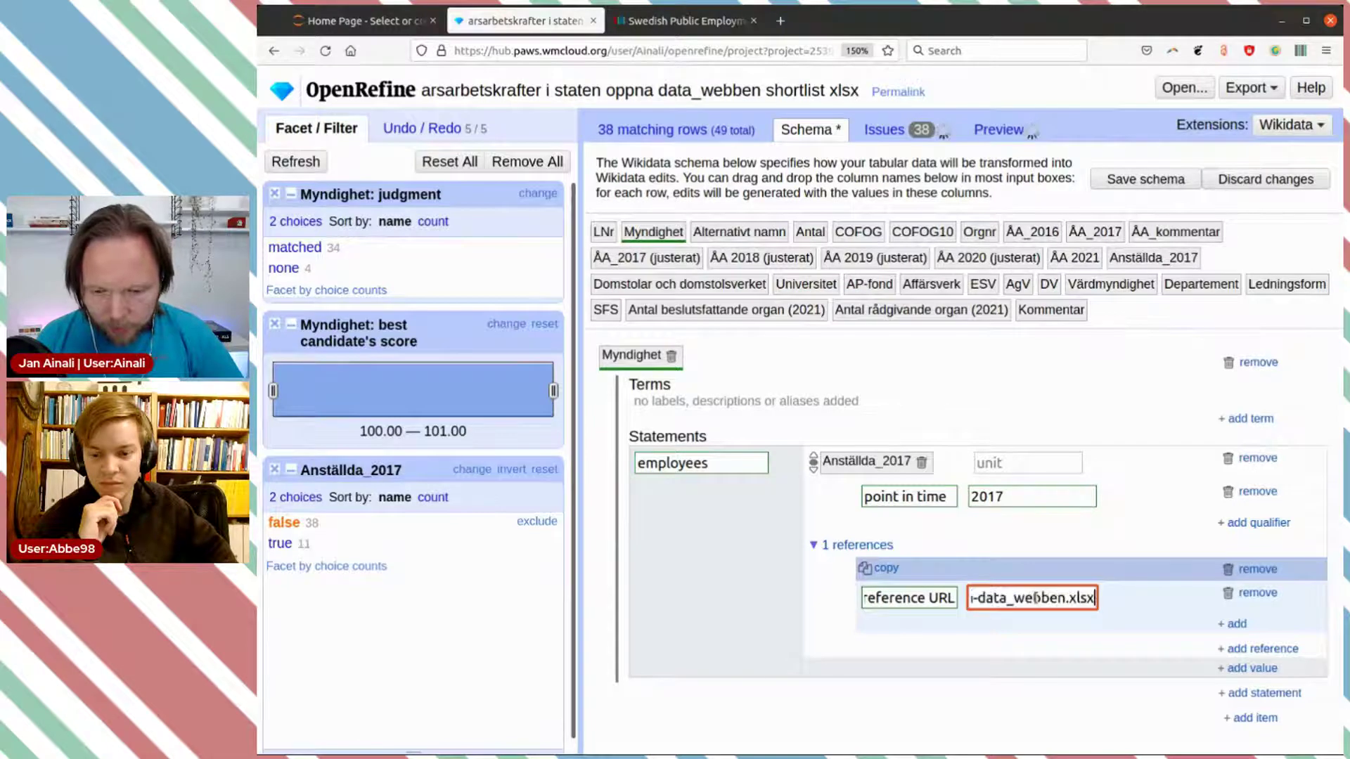
Step: Add a retrieved property with the date 2021-08-10 to the employees statement's reference
{"action": "left_click", "coordinate": [1235, 624]}
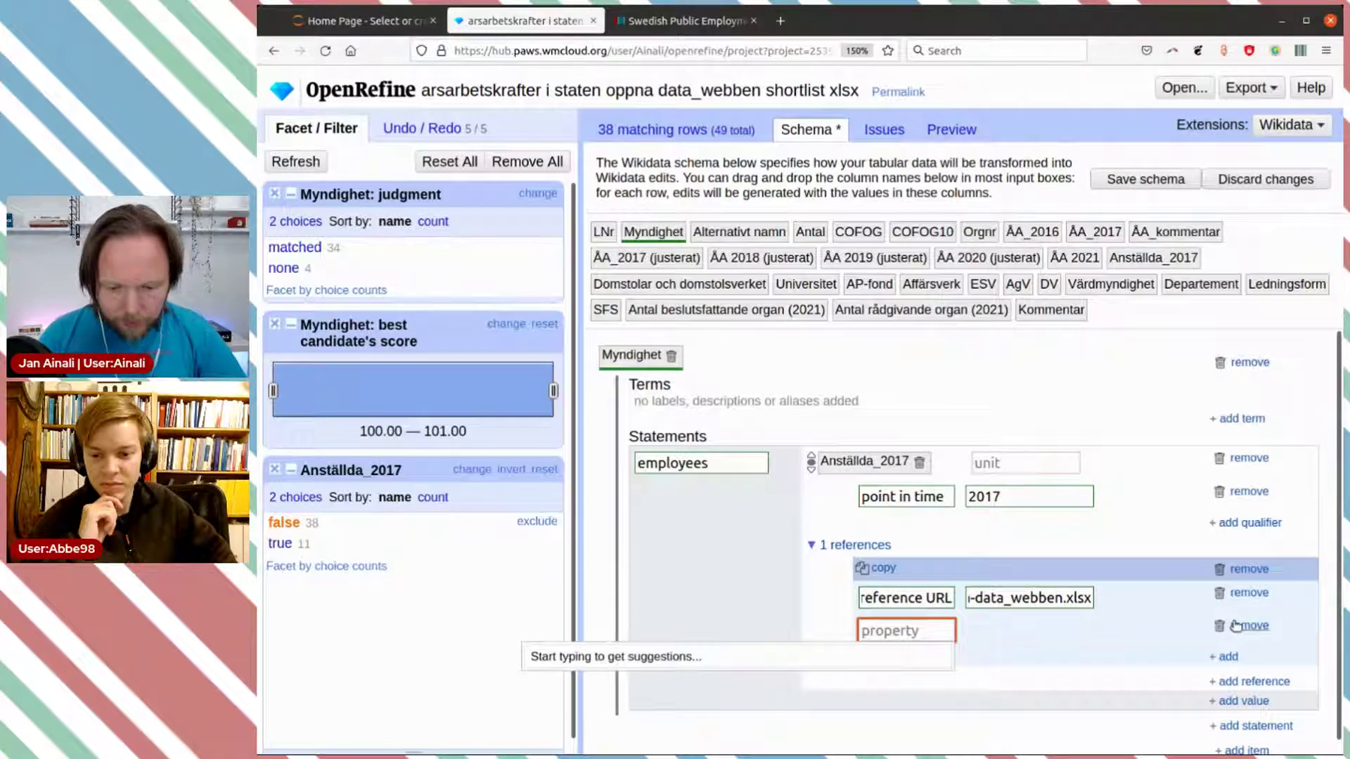
{"action": "type", "text": "retr"}
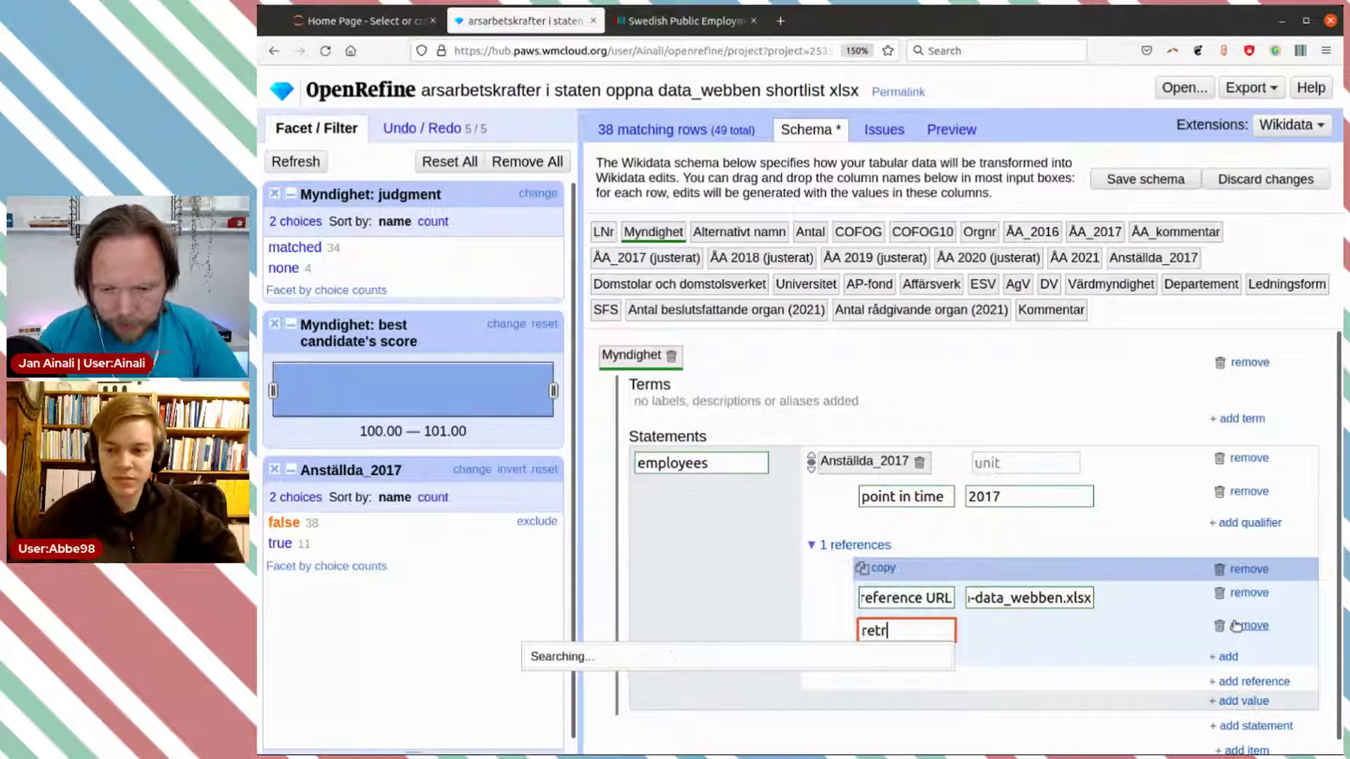
{"action": "left_click", "coordinate": [853, 323]}
{"action": "left_click", "coordinate": [1019, 631]}
{"action": "type", "text": "20"}
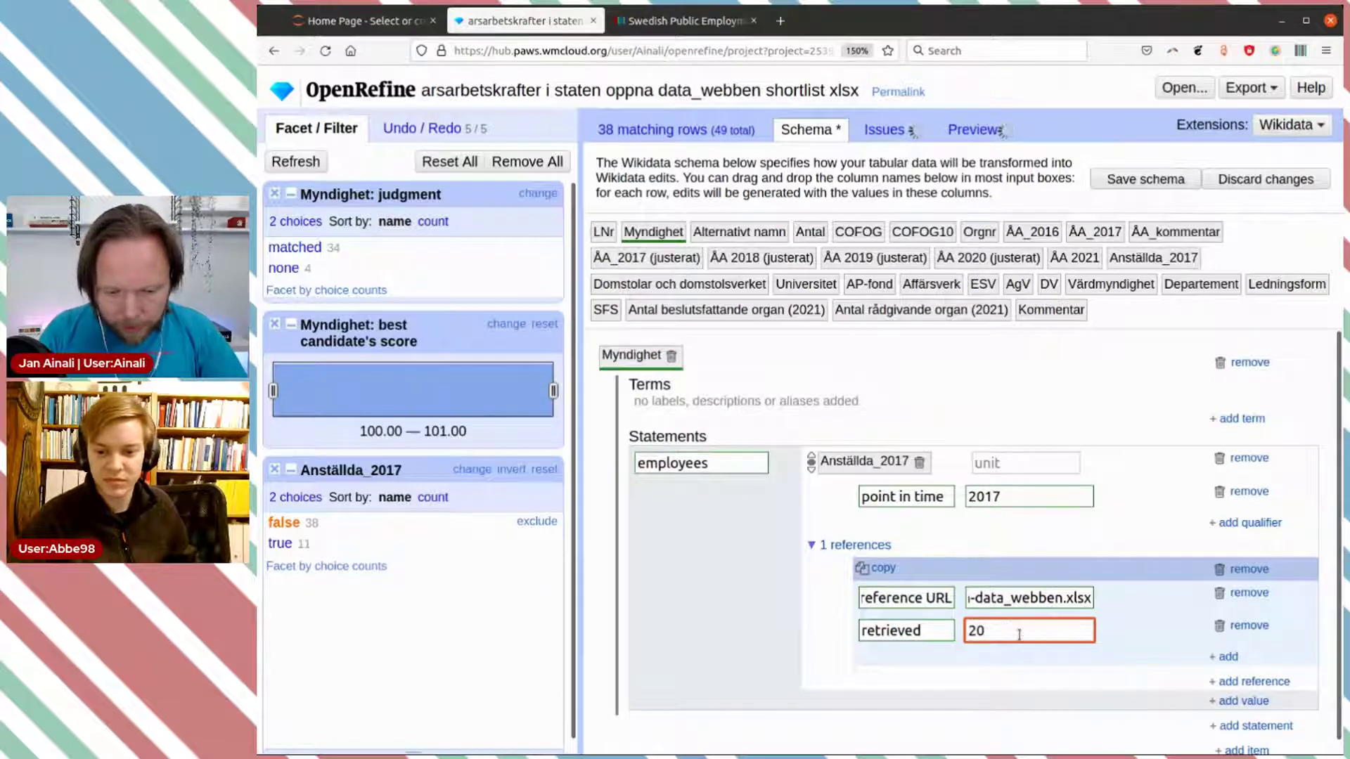
{"action": "type", "text": "21-08-10"}
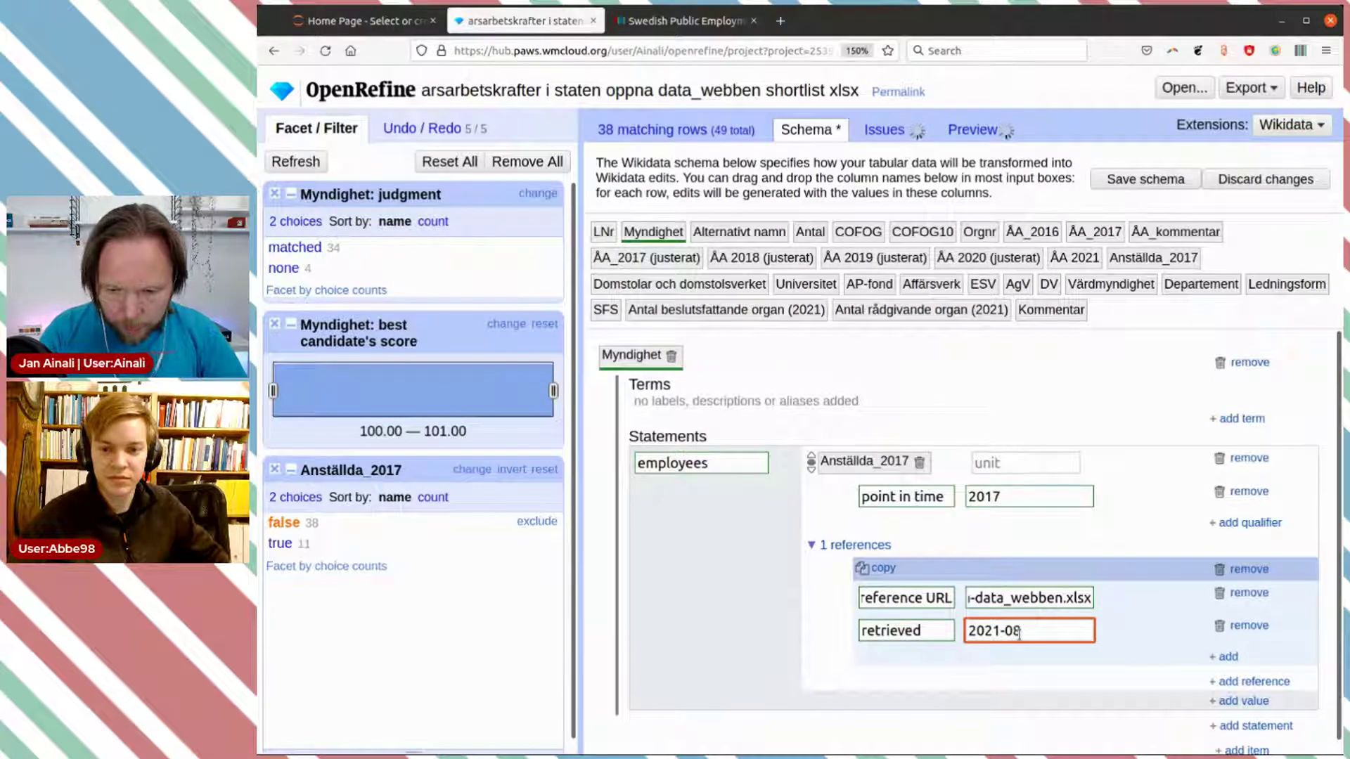
{"action": "left_click", "coordinate": [1145, 569]}
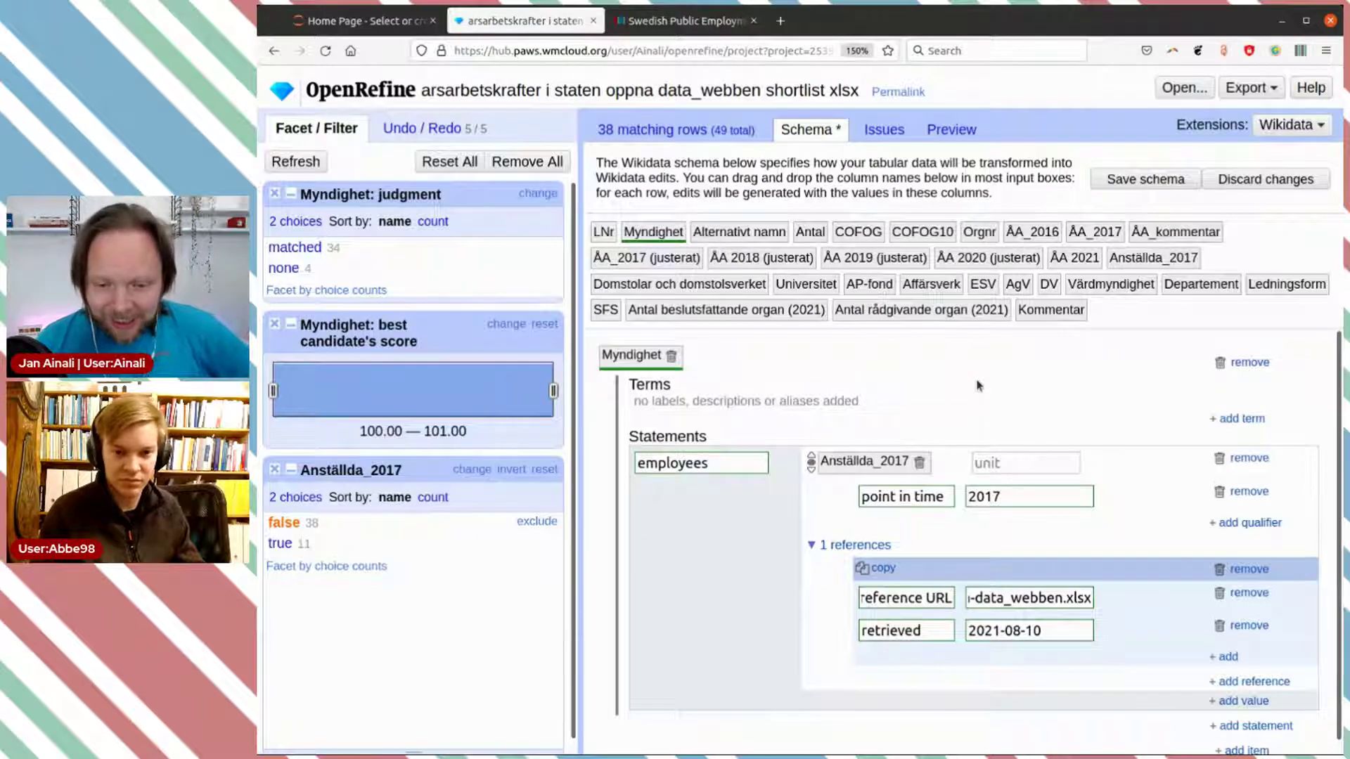
Step: Preview the Wikidata edits that the finished schema generates for the matched agencies
{"action": "scroll", "coordinate": [979, 385], "scroll_direction": "down", "scroll_amount": 1}
{"action": "scroll", "coordinate": [979, 385], "scroll_direction": "up", "scroll_amount": 1}
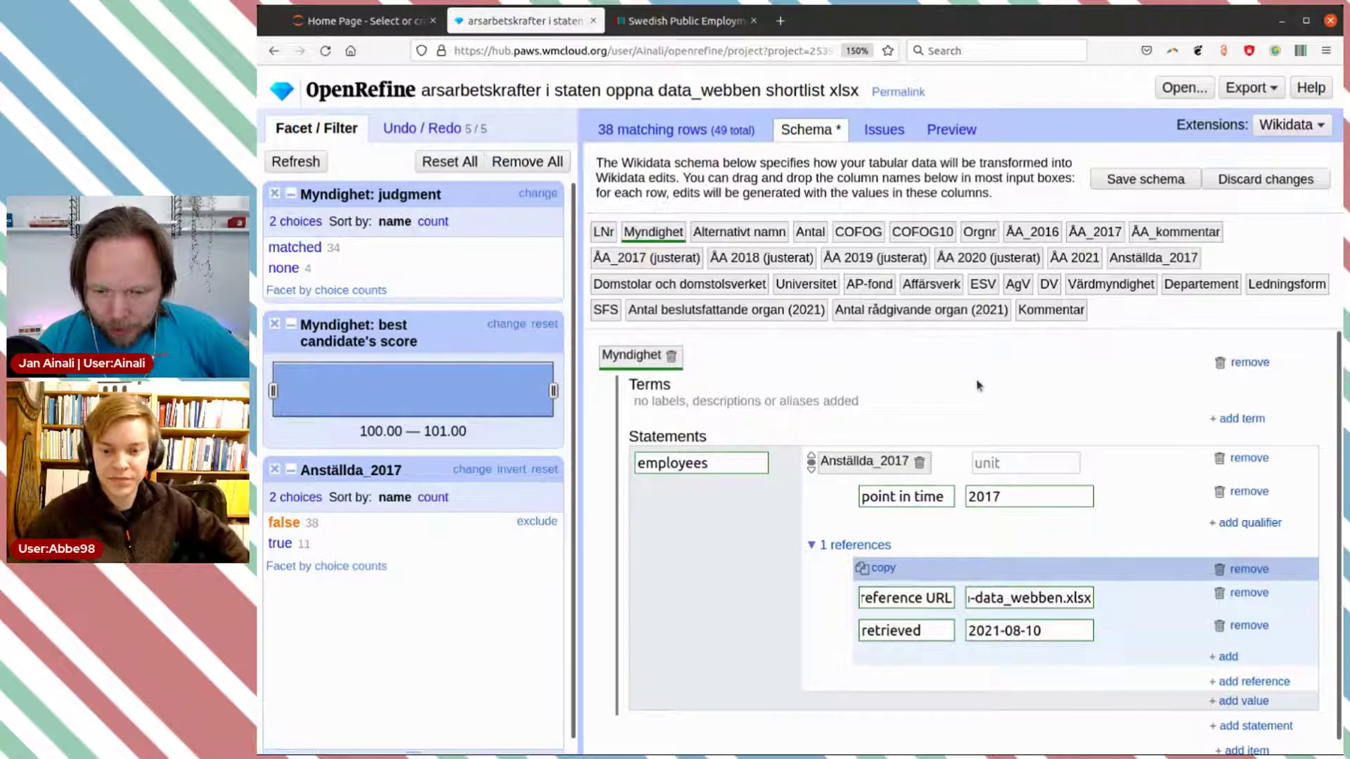
{"action": "left_click", "coordinate": [955, 131]}
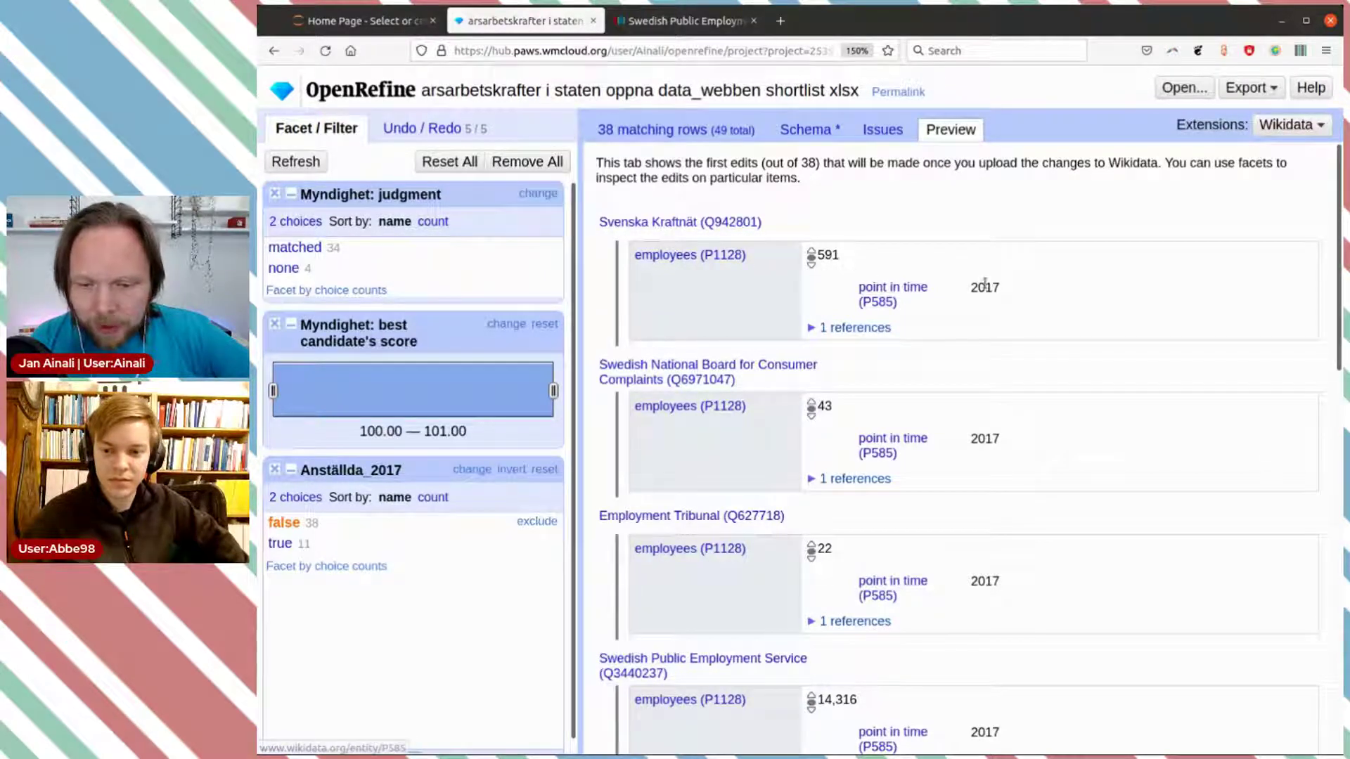
Step: Check the reference URL and retrieved date of the Svenska Kraftnät employees statement in the edit preview
{"action": "left_click", "coordinate": [847, 328]}
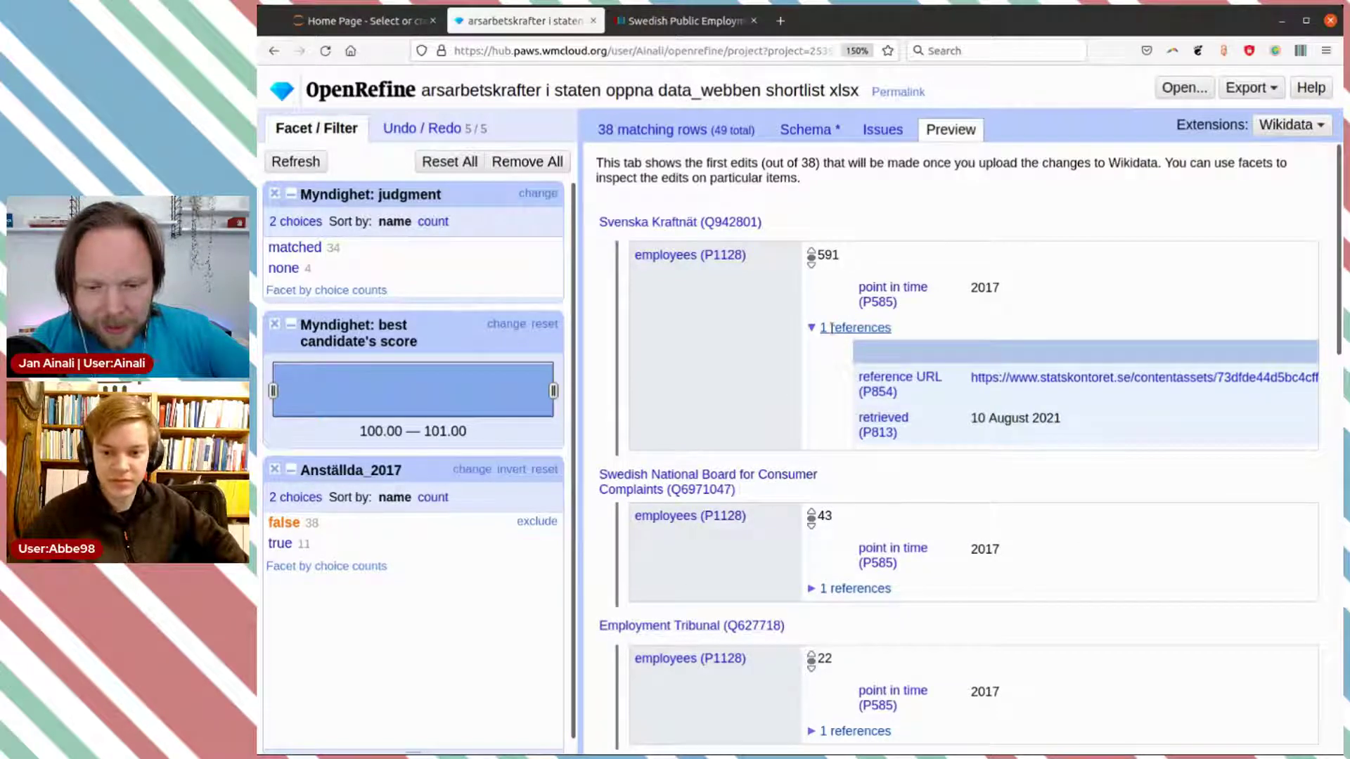
{"action": "left_click", "coordinate": [831, 327]}
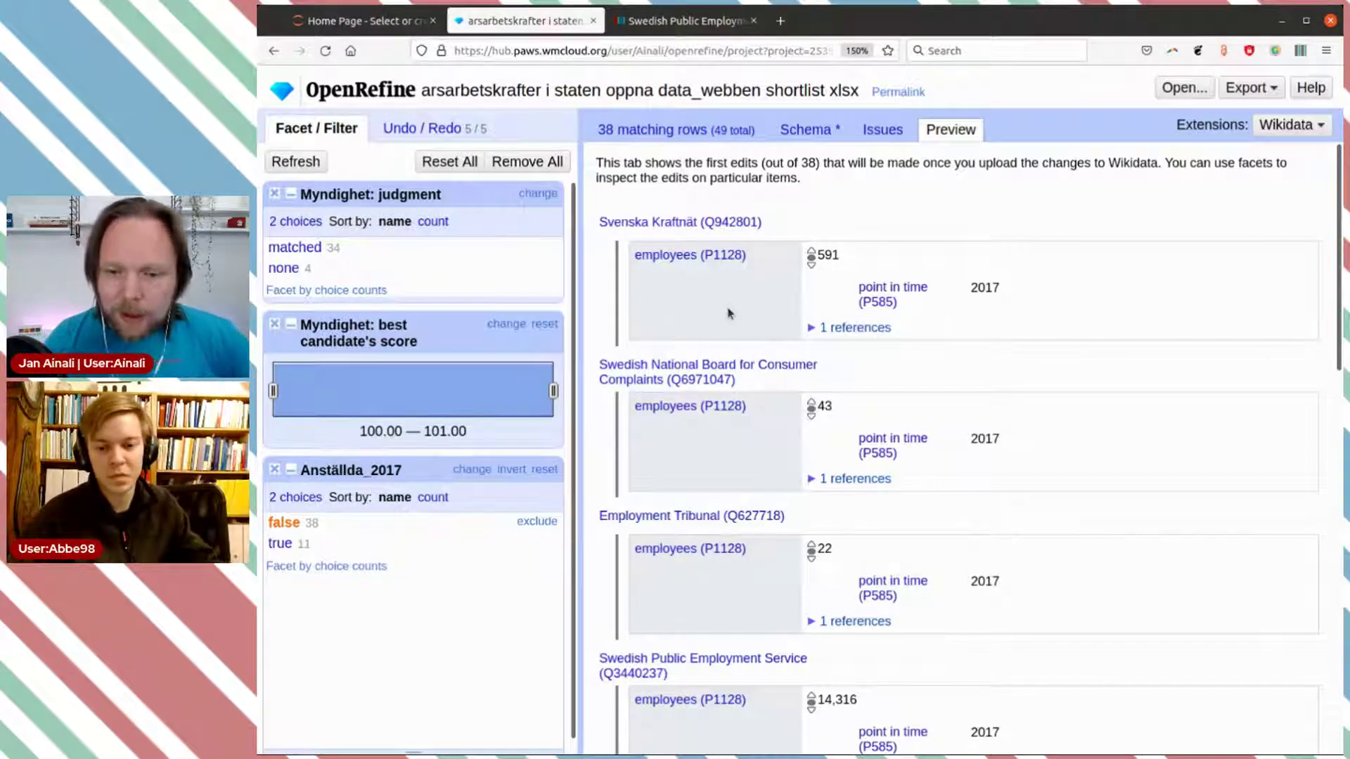
Step: Start uploading the edits to Wikidata and log in with the account's username and password
{"action": "left_click", "coordinate": [1286, 125]}
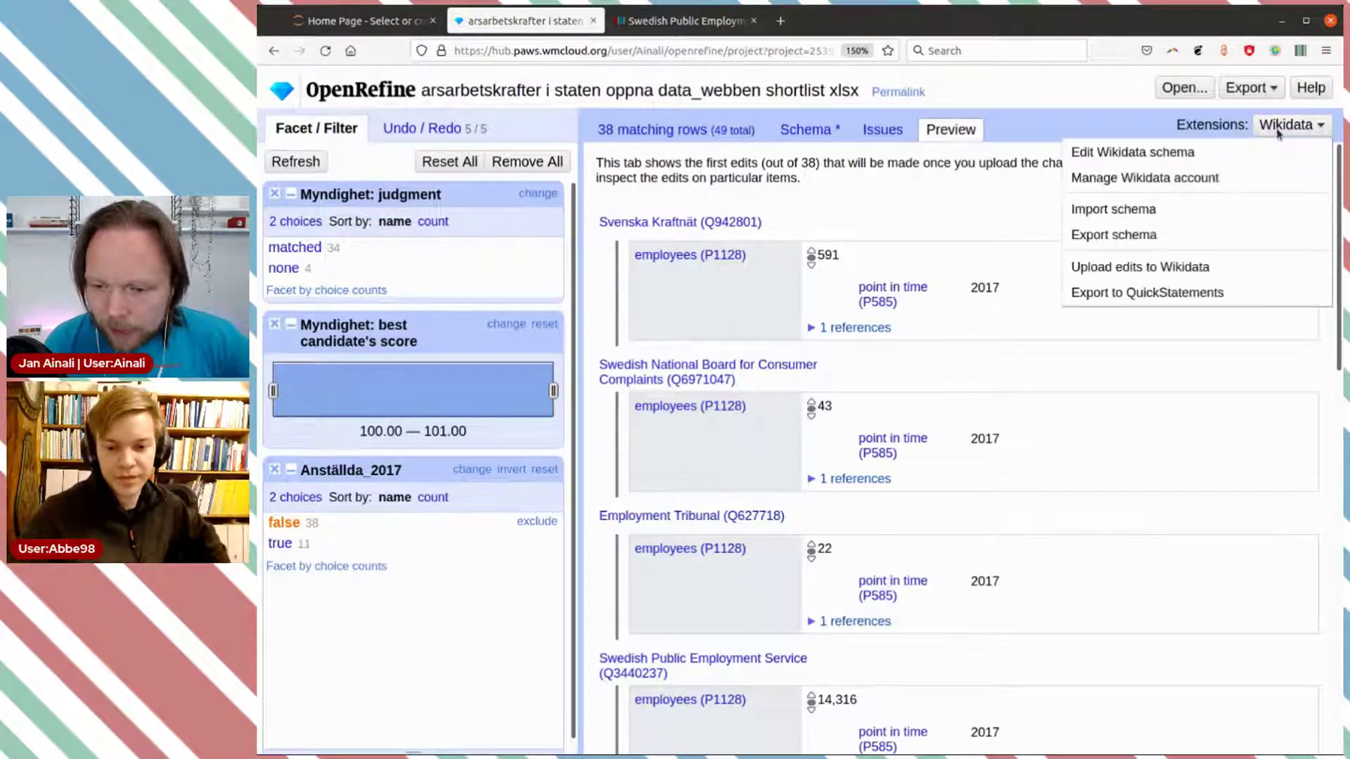
{"action": "left_click", "coordinate": [1226, 268]}
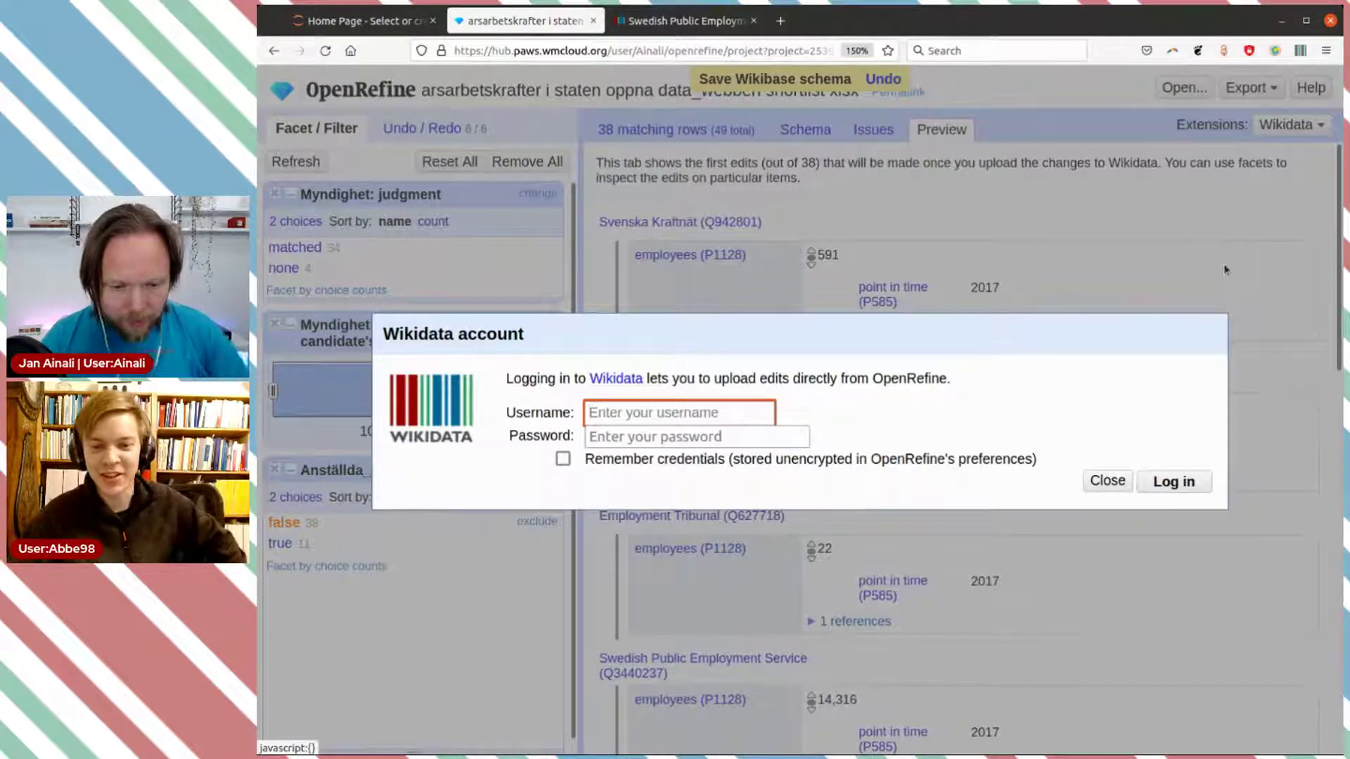
{"action": "type", "text": "Ainali"}
{"action": "key", "text": "Tab"}
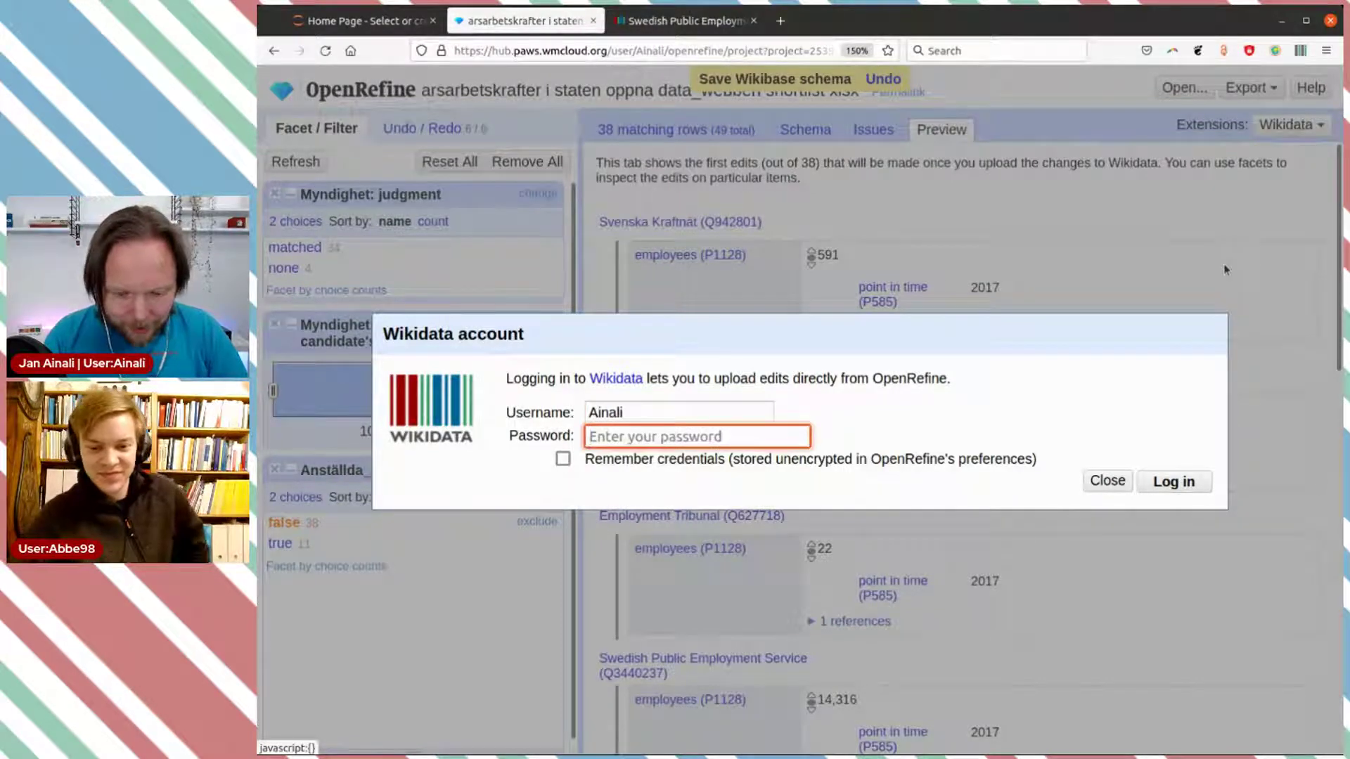
{"action": "type", "text": "*"}
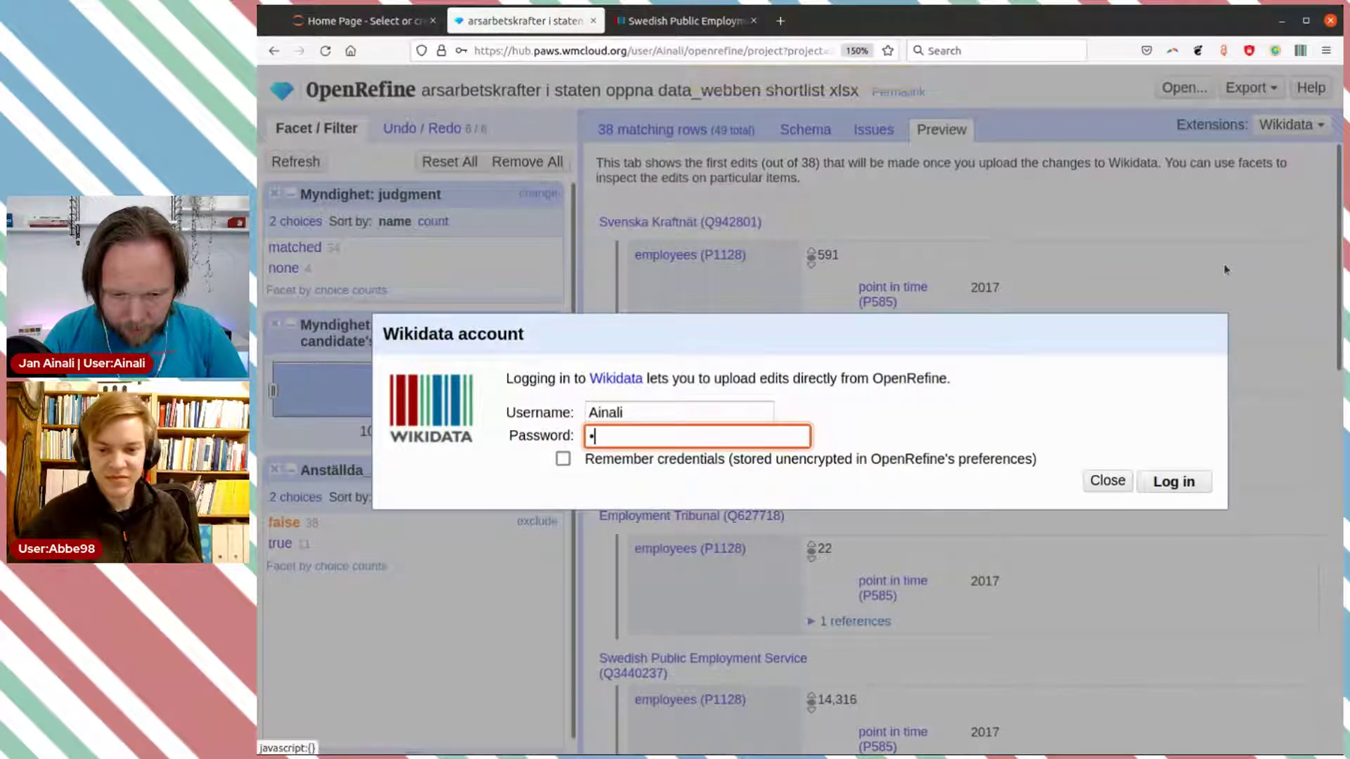
{"action": "type", "text": "***"}
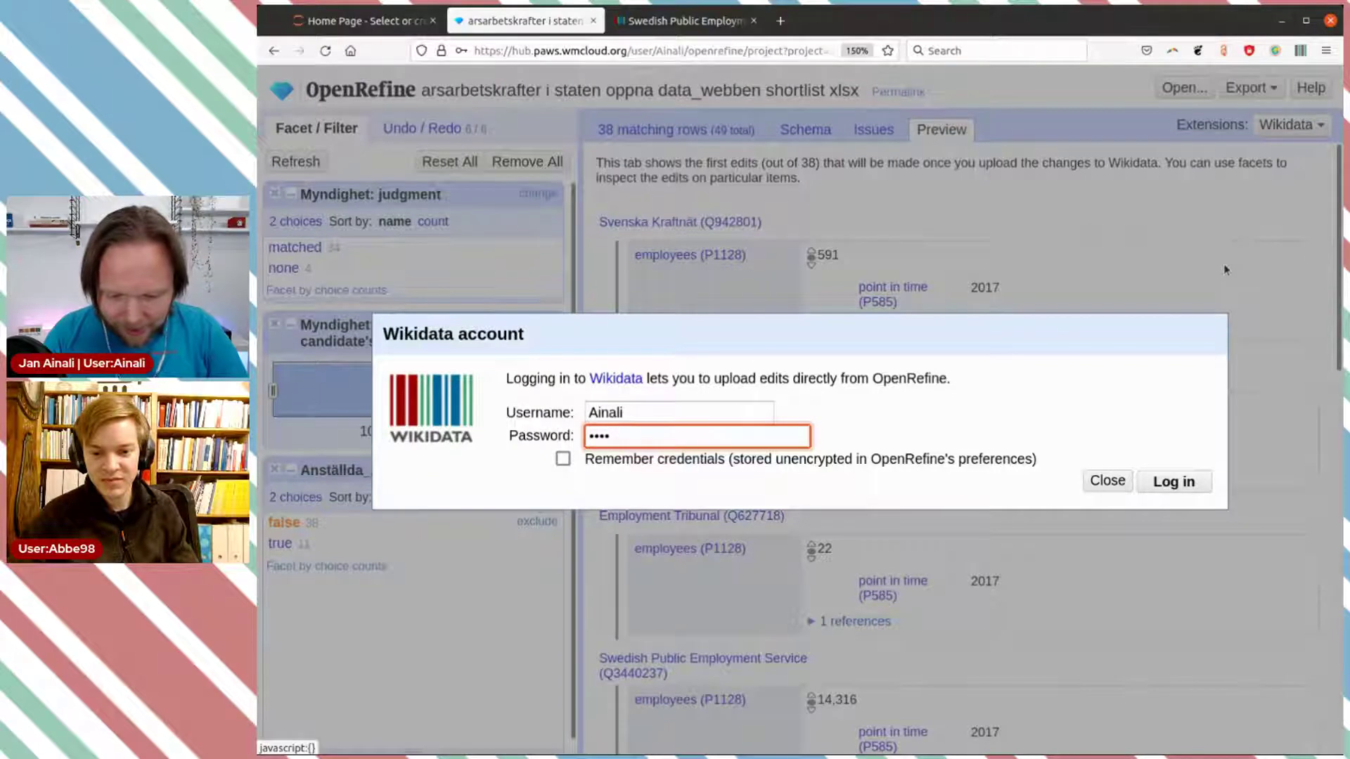
{"action": "type", "text": "**"}
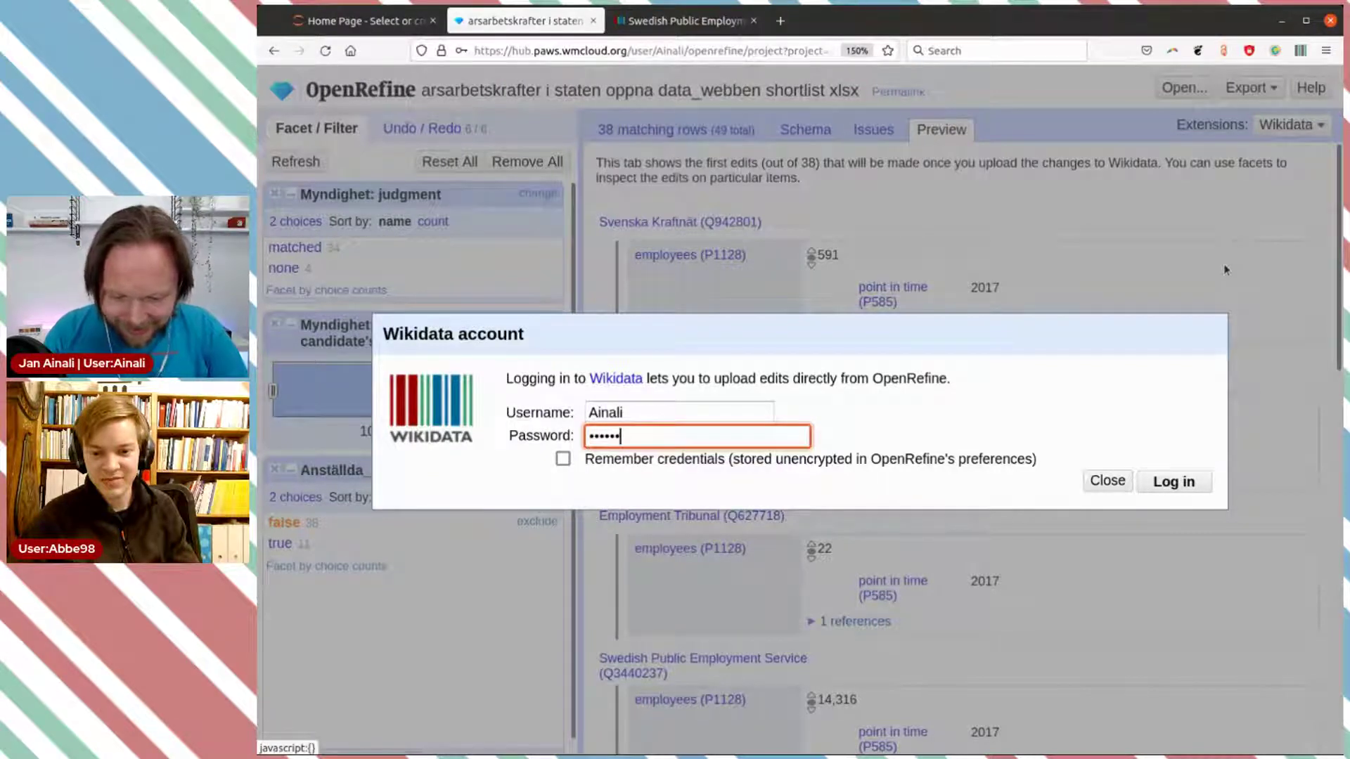
{"action": "type", "text": "*****"}
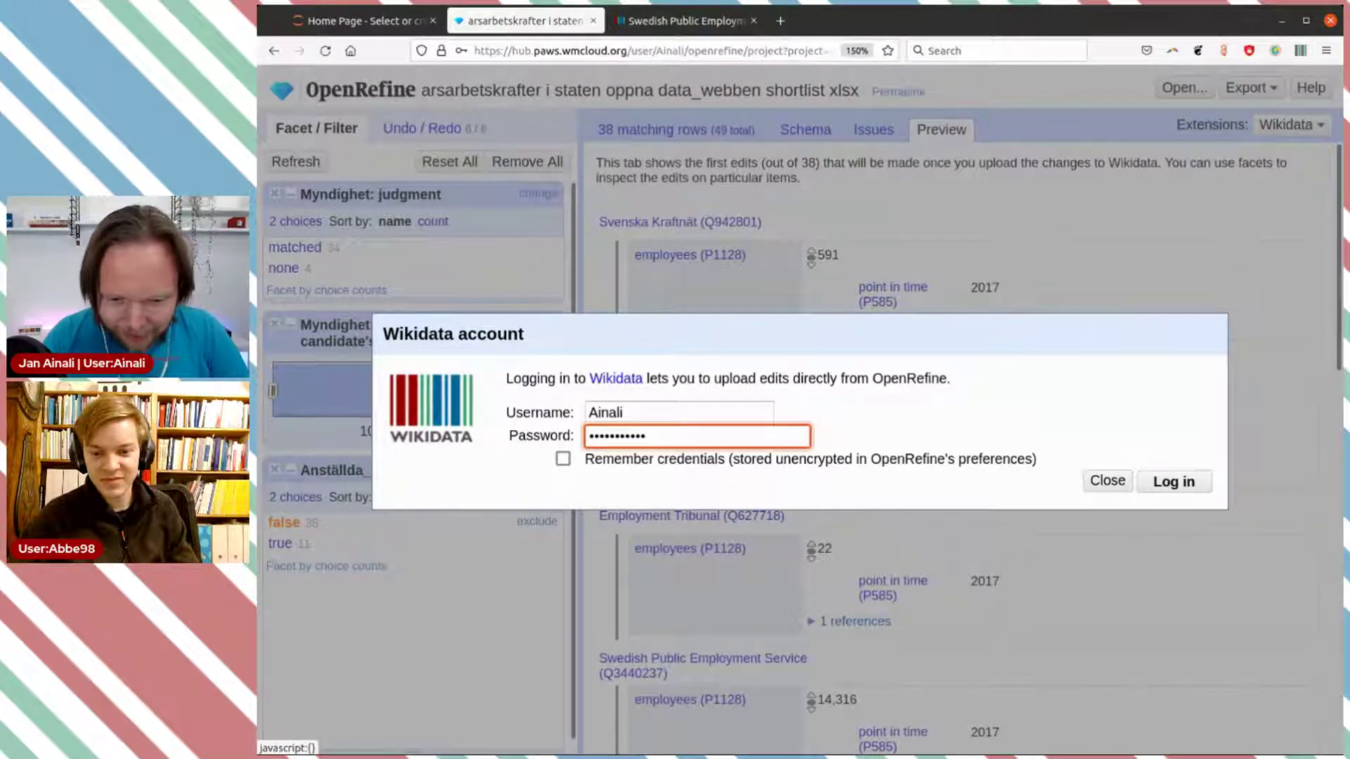
{"action": "left_click", "coordinate": [1183, 484]}
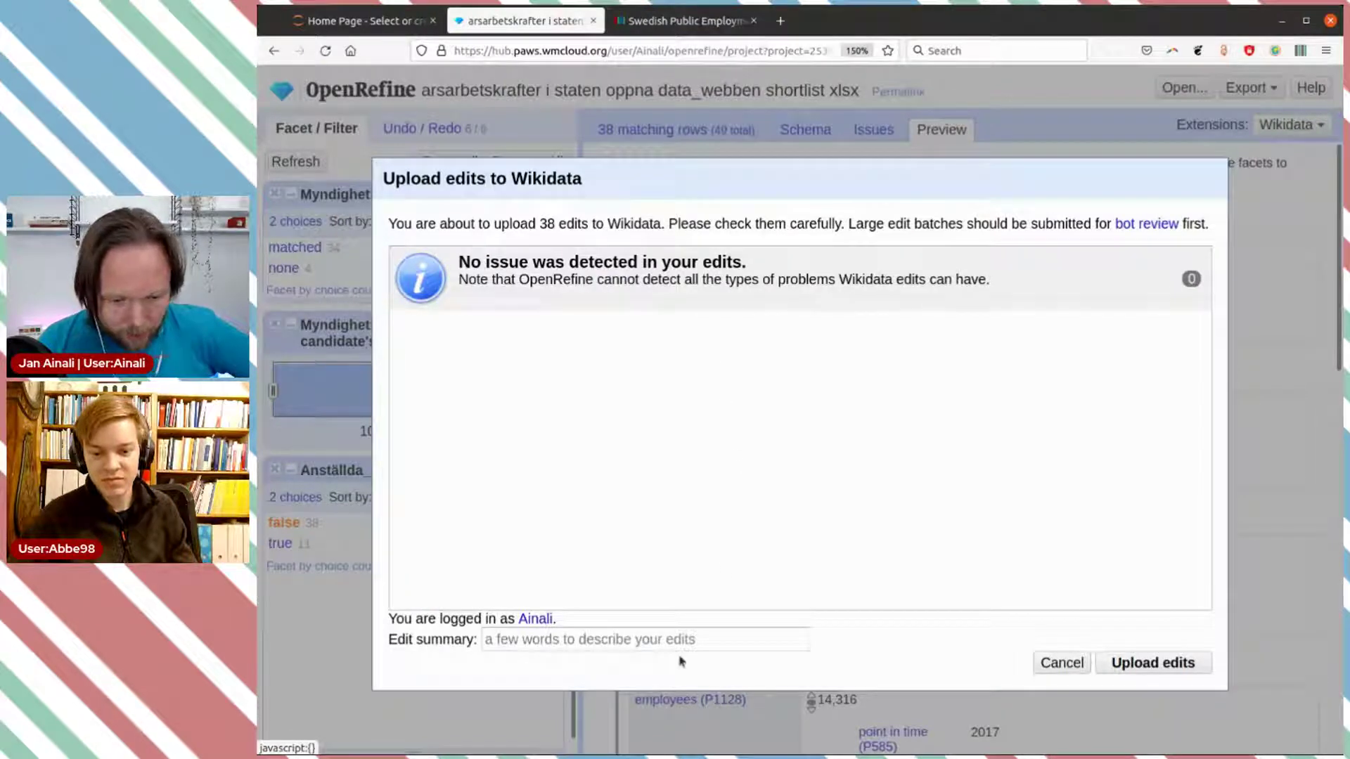
Step: Set the edit summary to "importing data from Statskontoret" and upload the edits to Wikidata
{"action": "left_click", "coordinate": [692, 636]}
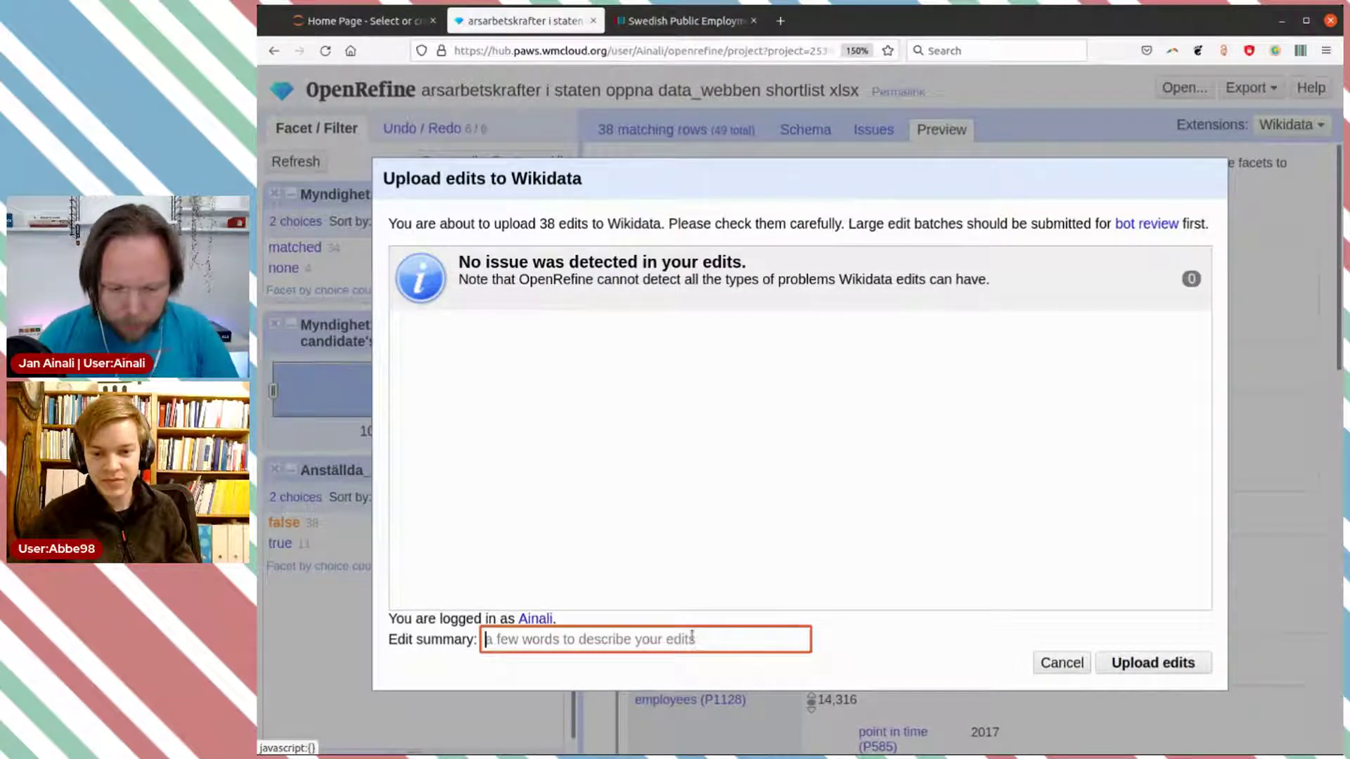
{"action": "type", "text": "importing"}
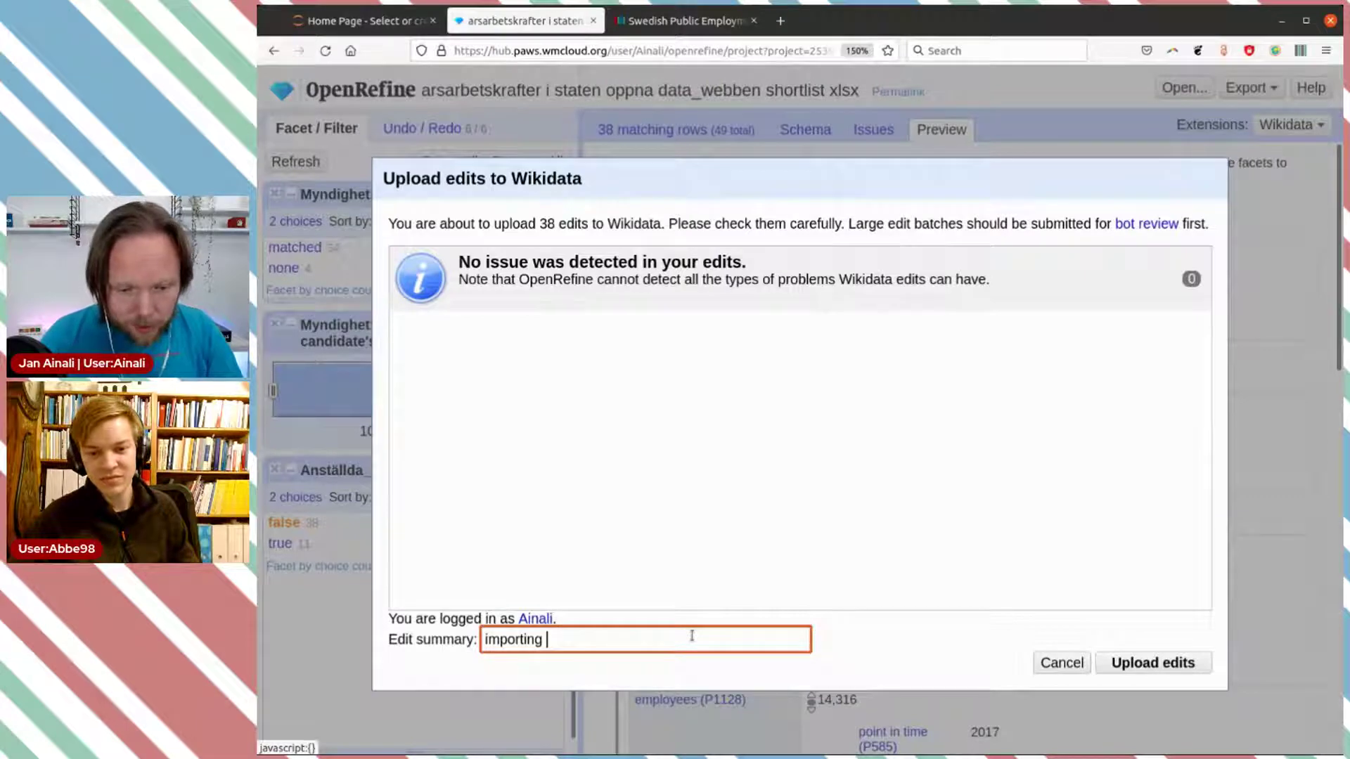
{"action": "type", "text": "data"}
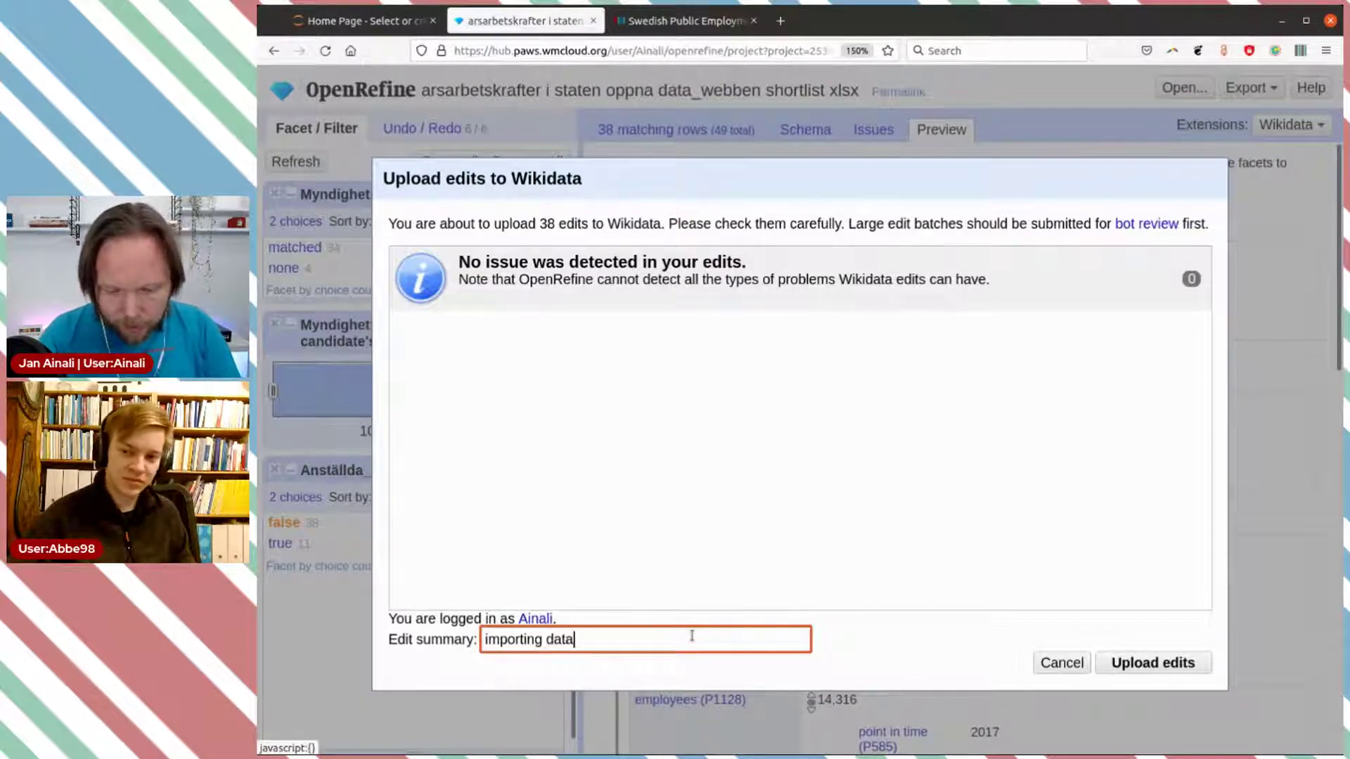
{"action": "type", "text": " from Statskontoret"}
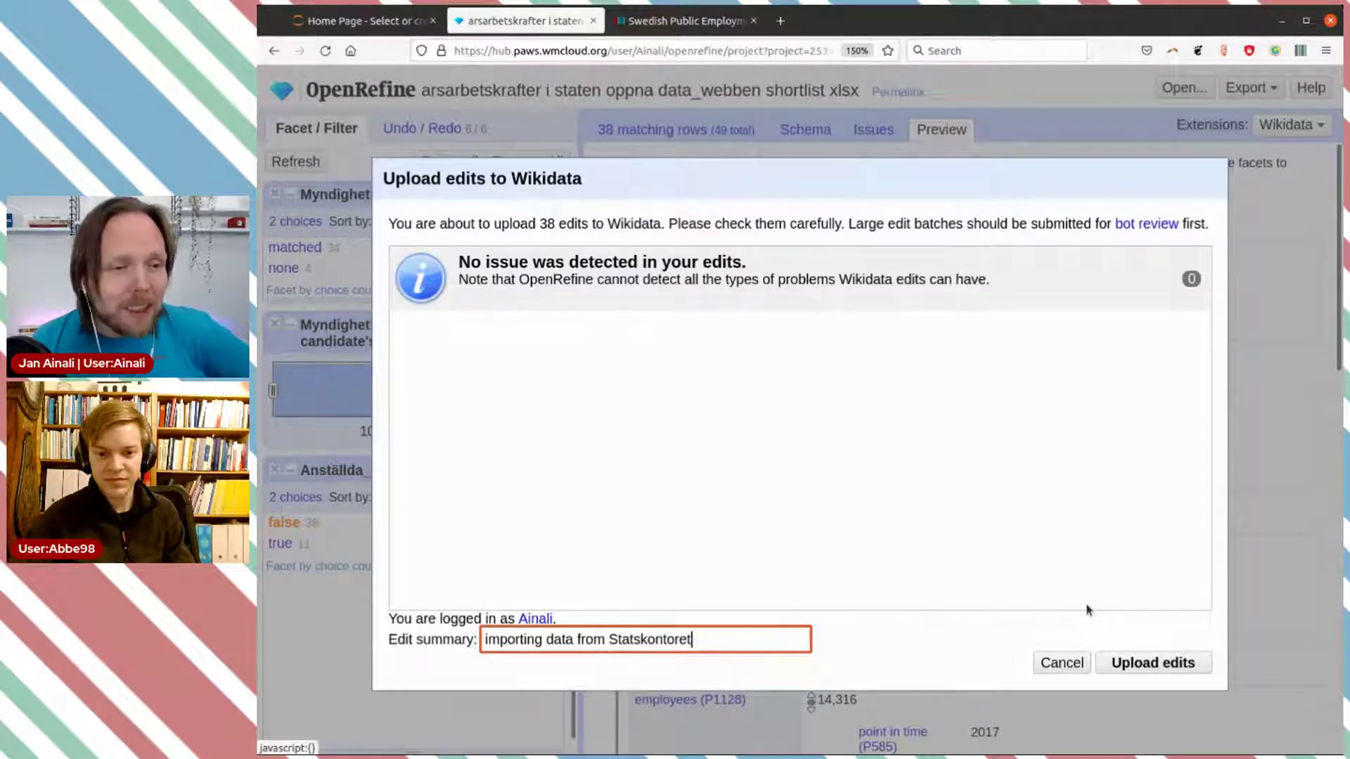
{"action": "left_click", "coordinate": [1148, 665]}
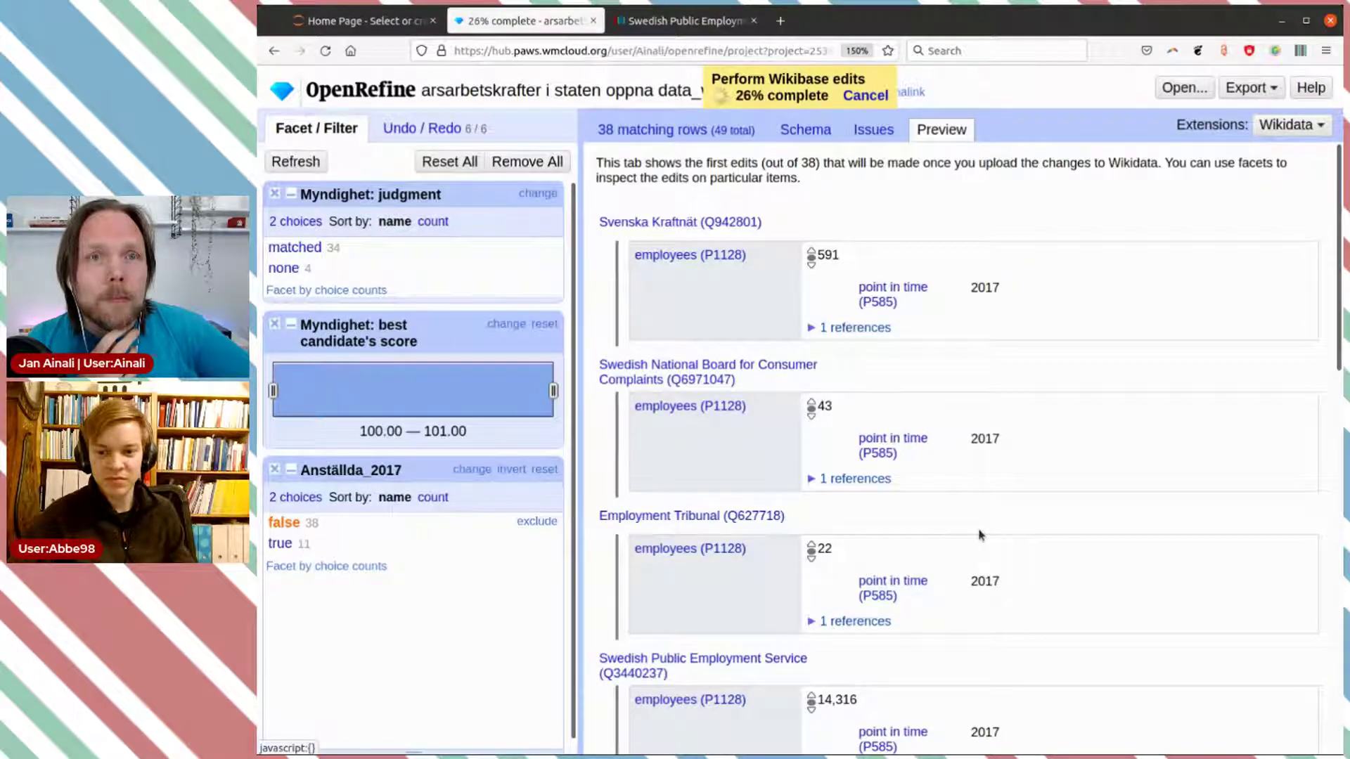
Step: On the Wikidata site, bring up the account's user contributions and look through the newly uploaded employees edits
{"action": "left_click", "coordinate": [729, 26]}
{"action": "scroll", "coordinate": [969, 383], "scroll_direction": "up", "scroll_amount": 15}
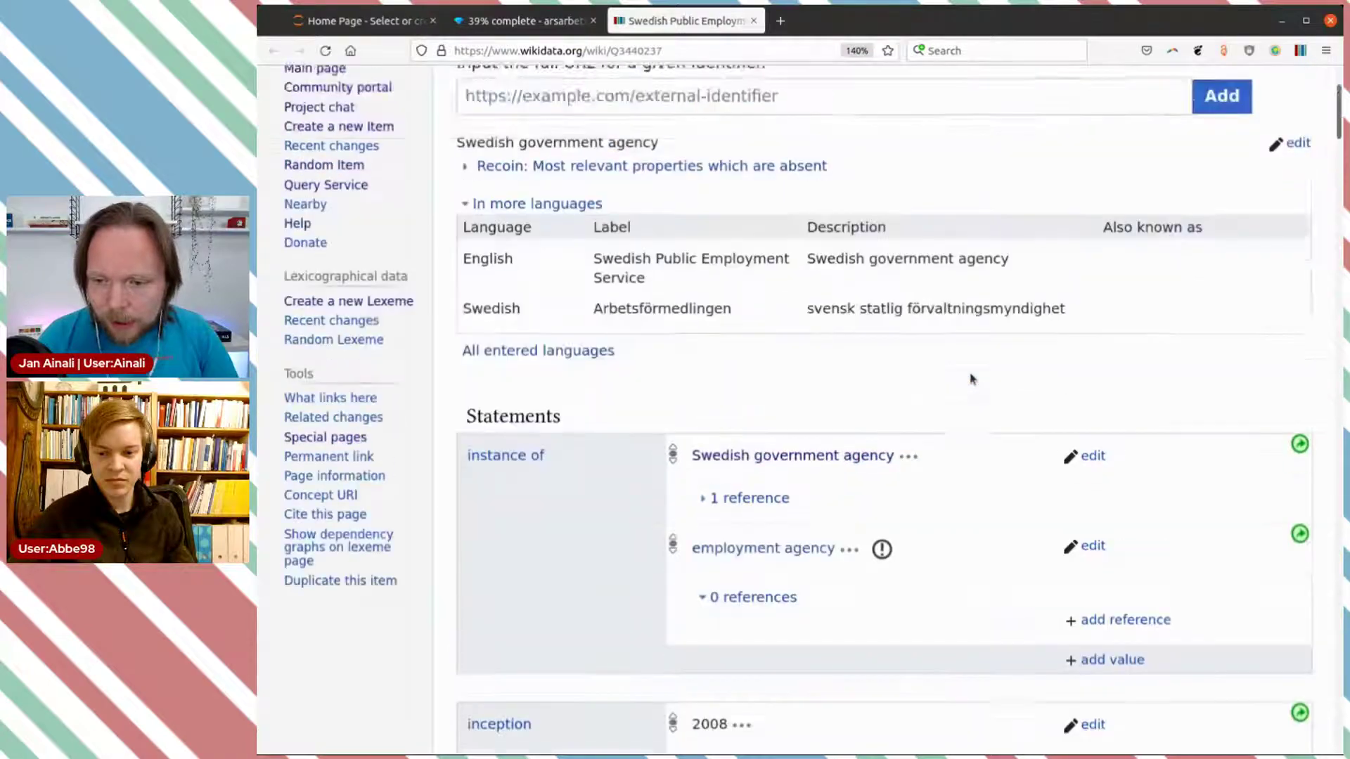
{"action": "left_click", "coordinate": [1140, 87]}
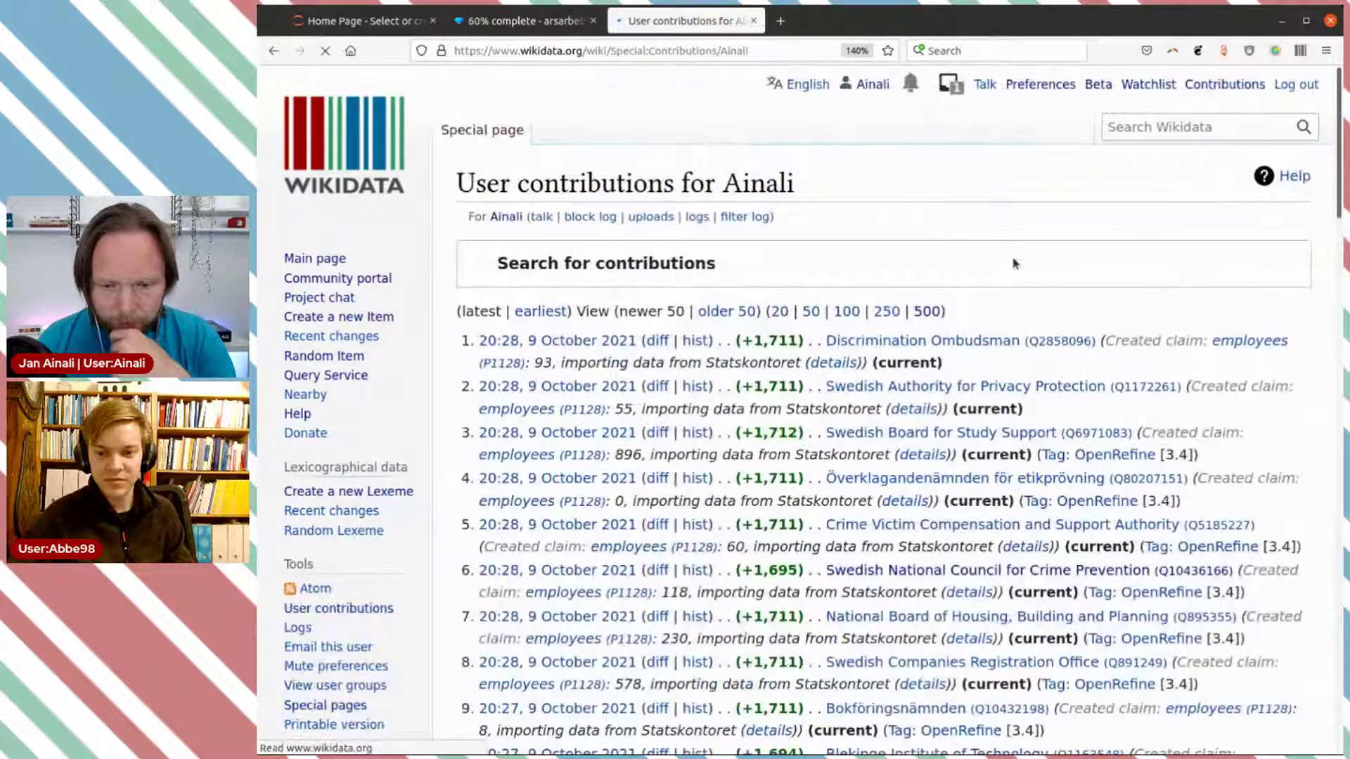
{"action": "scroll", "coordinate": [1014, 263], "scroll_direction": "down", "scroll_amount": 3}
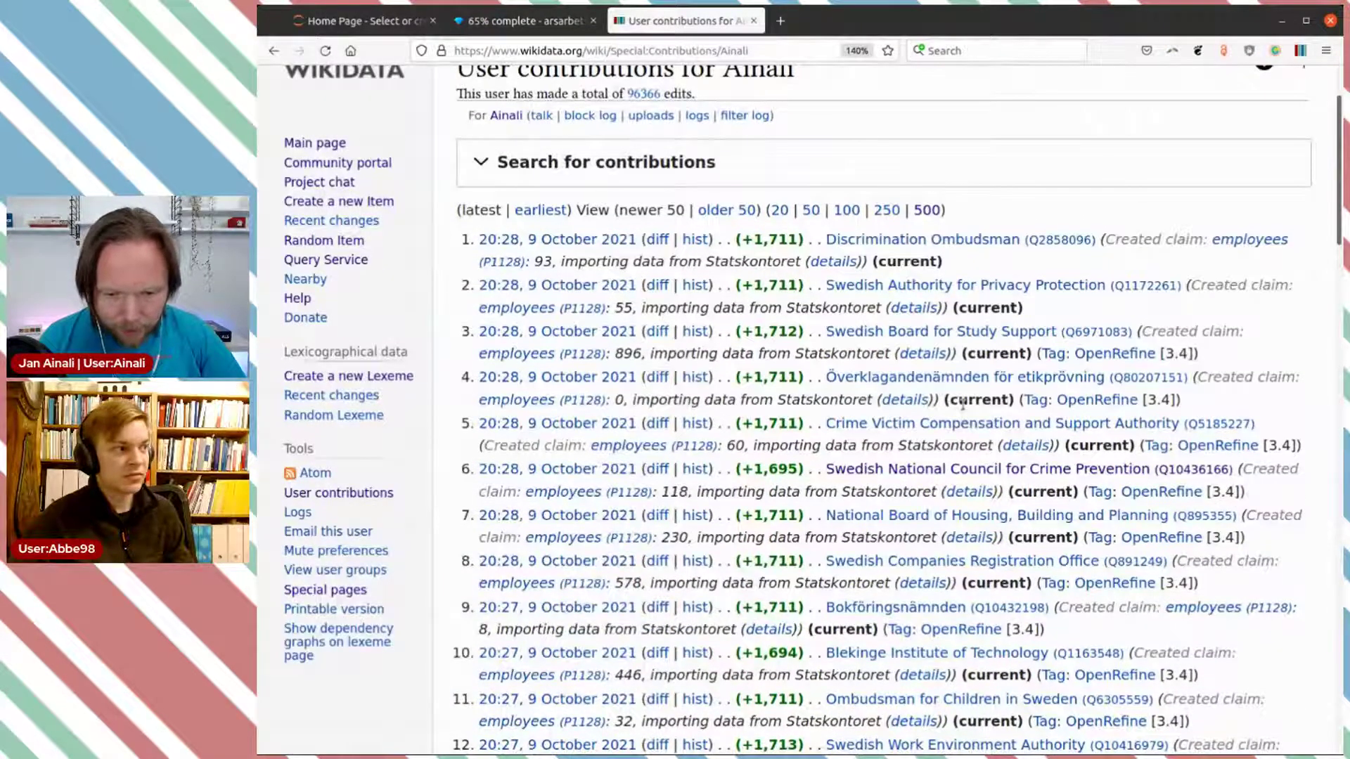
{"action": "scroll", "coordinate": [961, 402], "scroll_direction": "down", "scroll_amount": 3}
Step: Examine the diff of the Blekinge Institute of Technology edit, including its employees value, qualifier and reference, and return to the OpenRefine project
{"action": "left_click", "coordinate": [657, 538]}
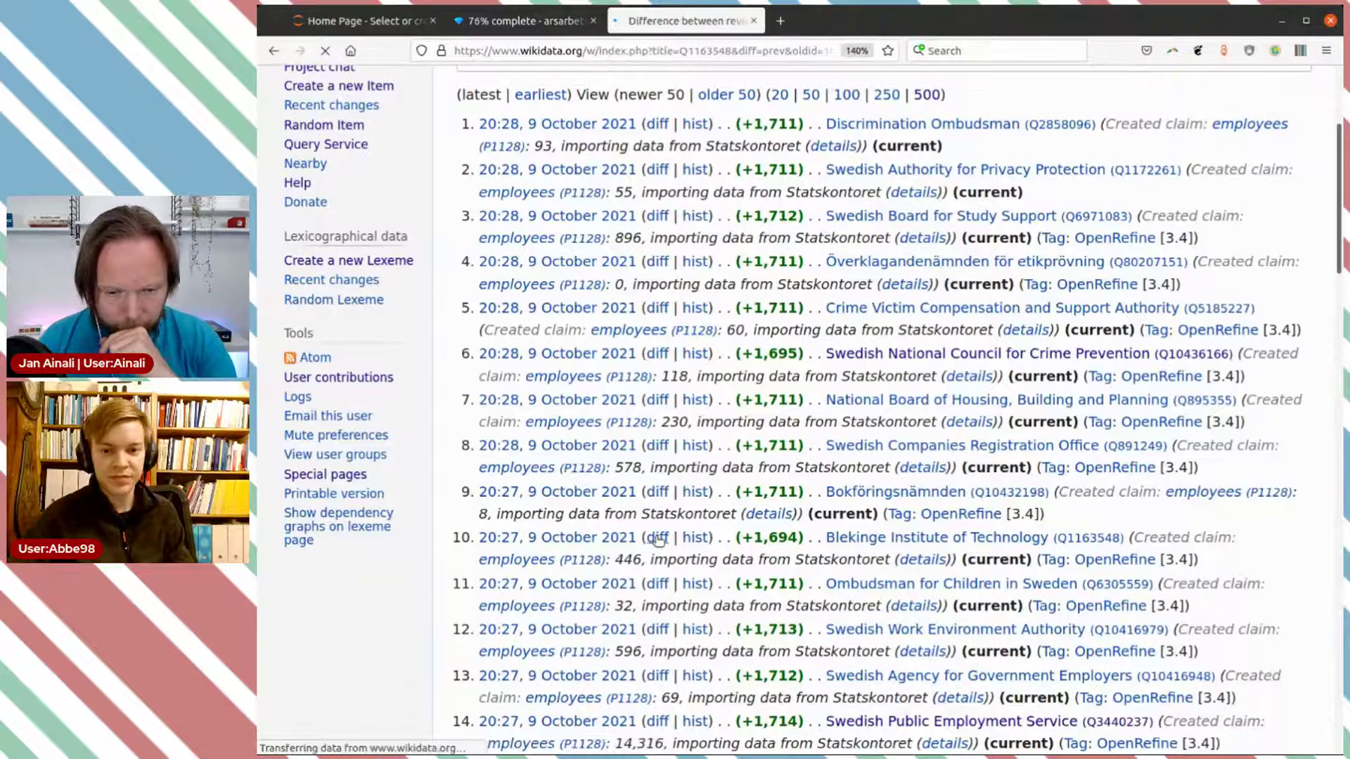
{"action": "scroll", "coordinate": [671, 513], "scroll_direction": "down", "scroll_amount": 5}
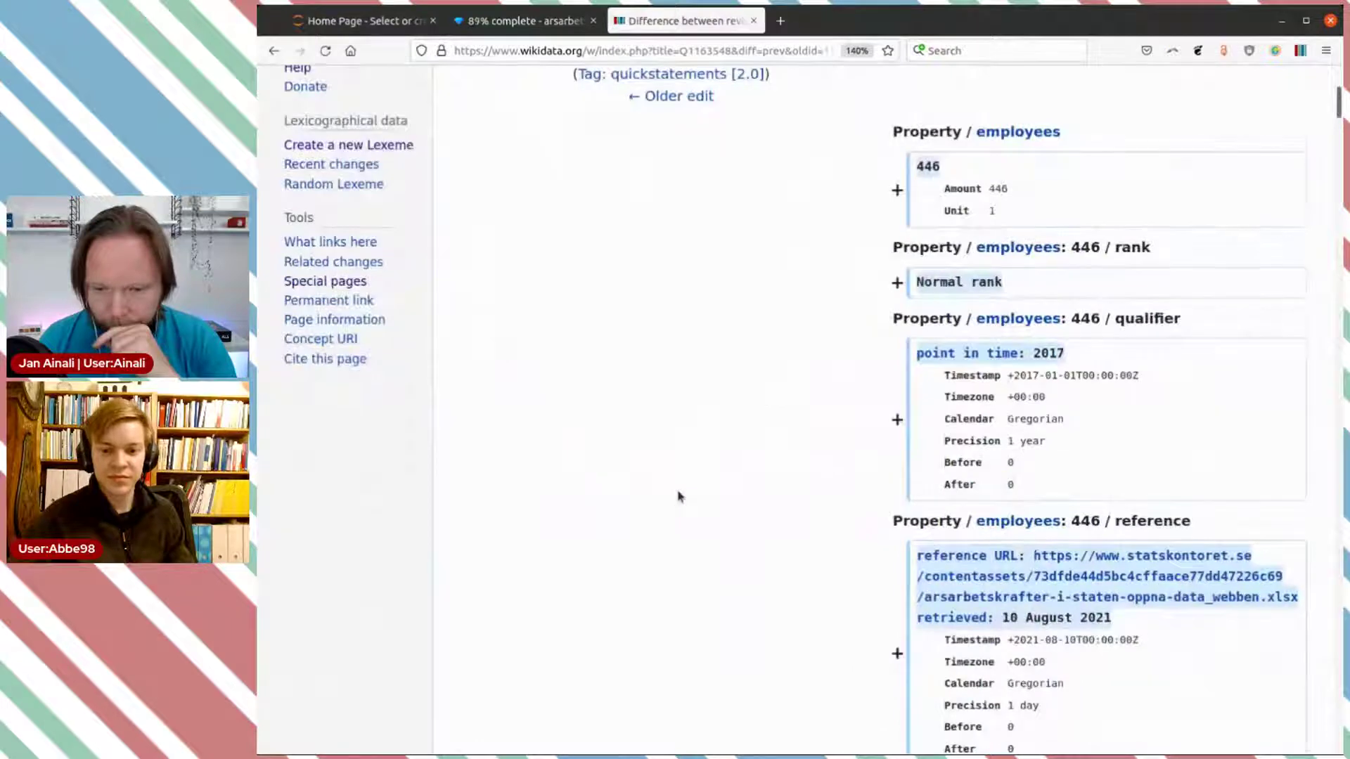
{"action": "scroll", "coordinate": [677, 500], "scroll_direction": "down", "scroll_amount": 2}
{"action": "scroll", "coordinate": [678, 496], "scroll_direction": "up", "scroll_amount": 2}
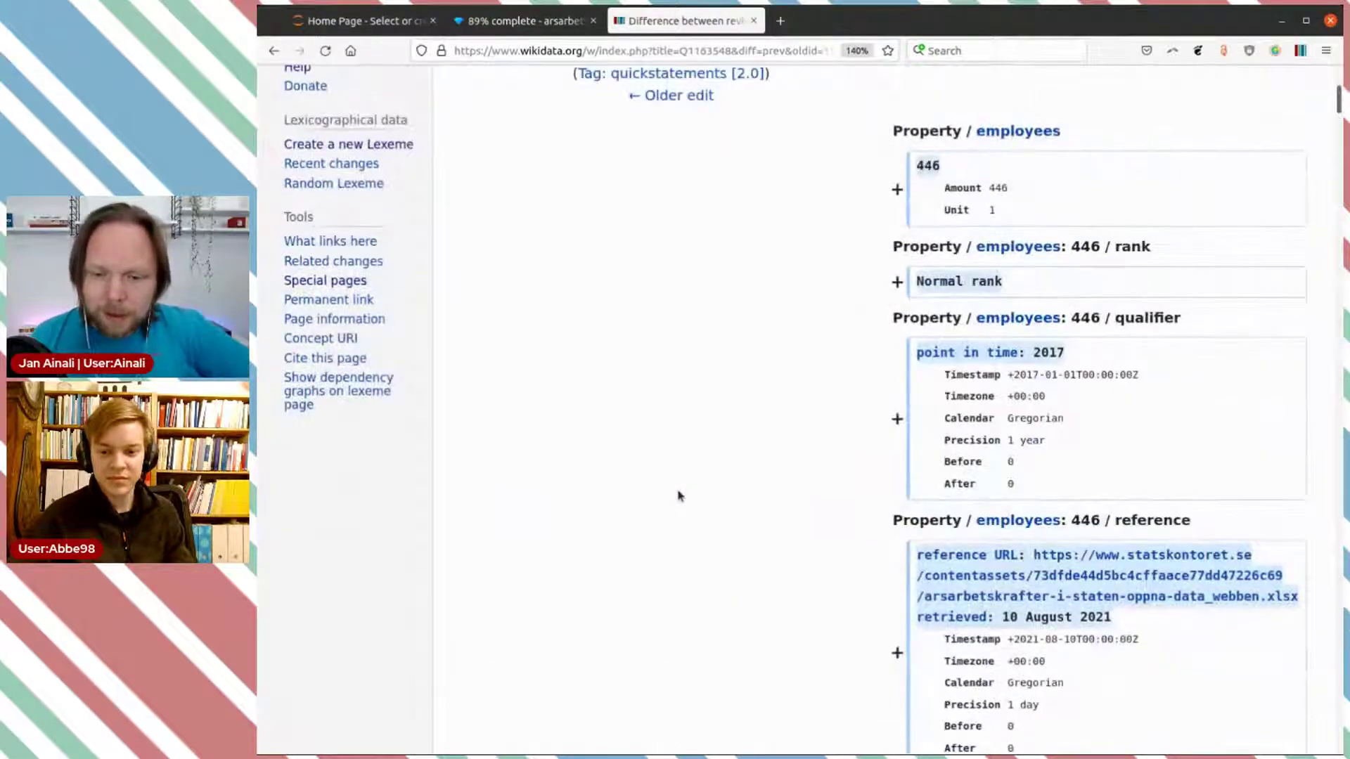
{"action": "scroll", "coordinate": [678, 495], "scroll_direction": "down", "scroll_amount": 2}
{"action": "scroll", "coordinate": [678, 495], "scroll_direction": "up", "scroll_amount": 2}
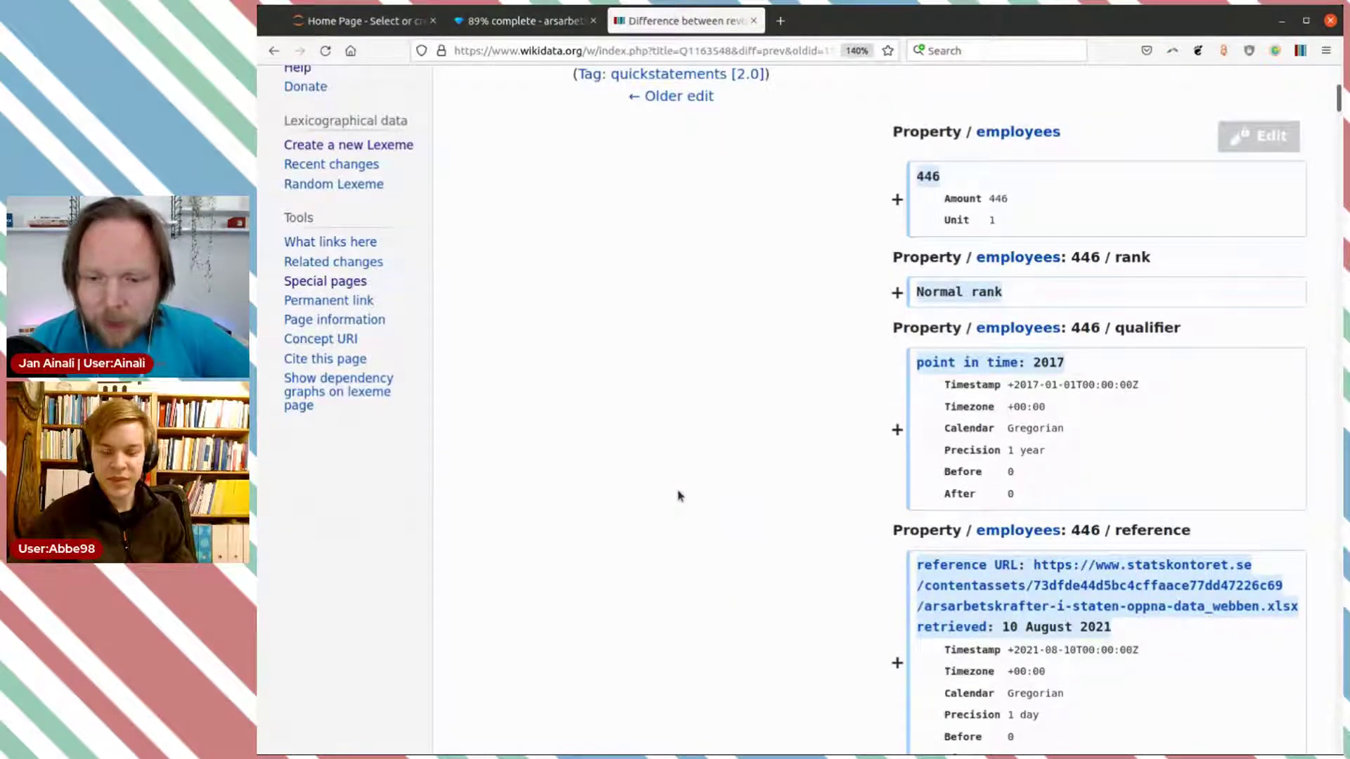
{"action": "scroll", "coordinate": [678, 495], "scroll_direction": "down", "scroll_amount": 2}
{"action": "scroll", "coordinate": [679, 494], "scroll_direction": "up", "scroll_amount": 2}
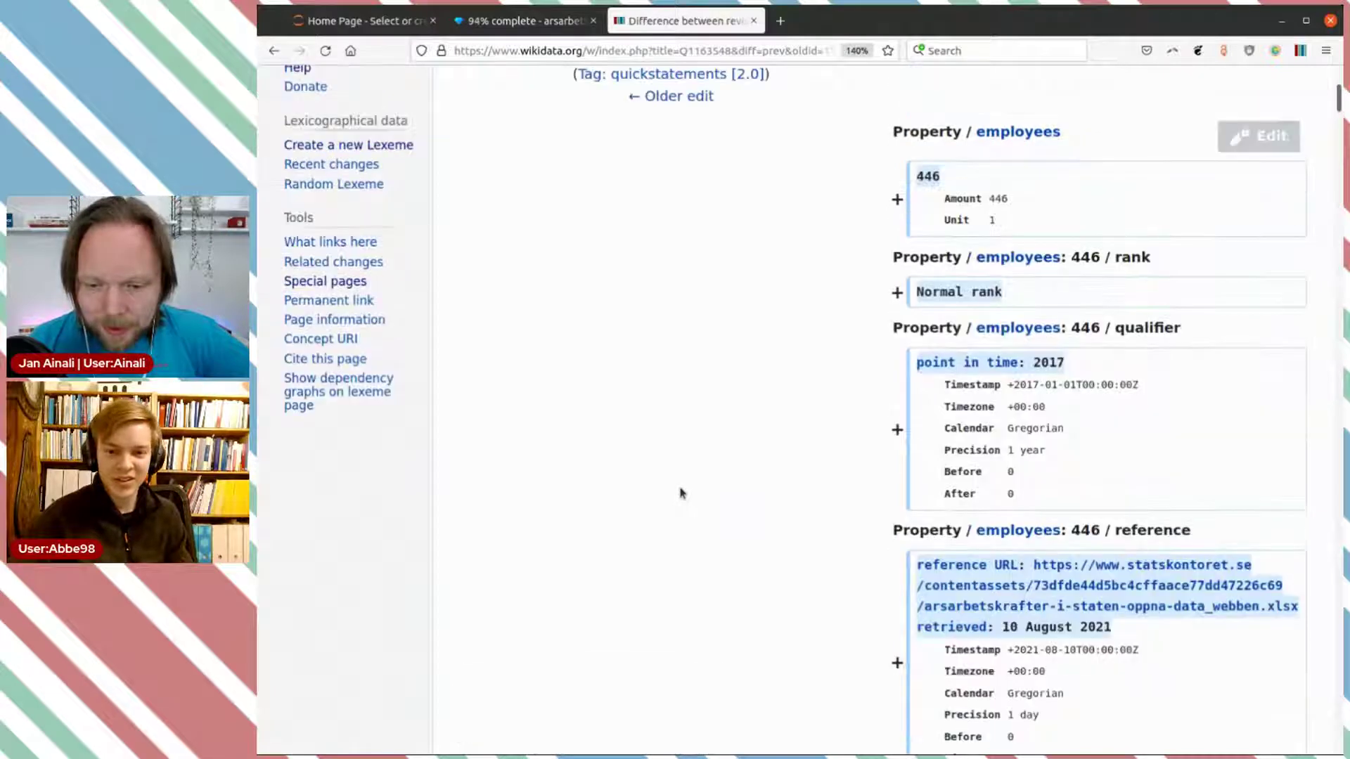
{"action": "scroll", "coordinate": [679, 492], "scroll_direction": "down", "scroll_amount": 2}
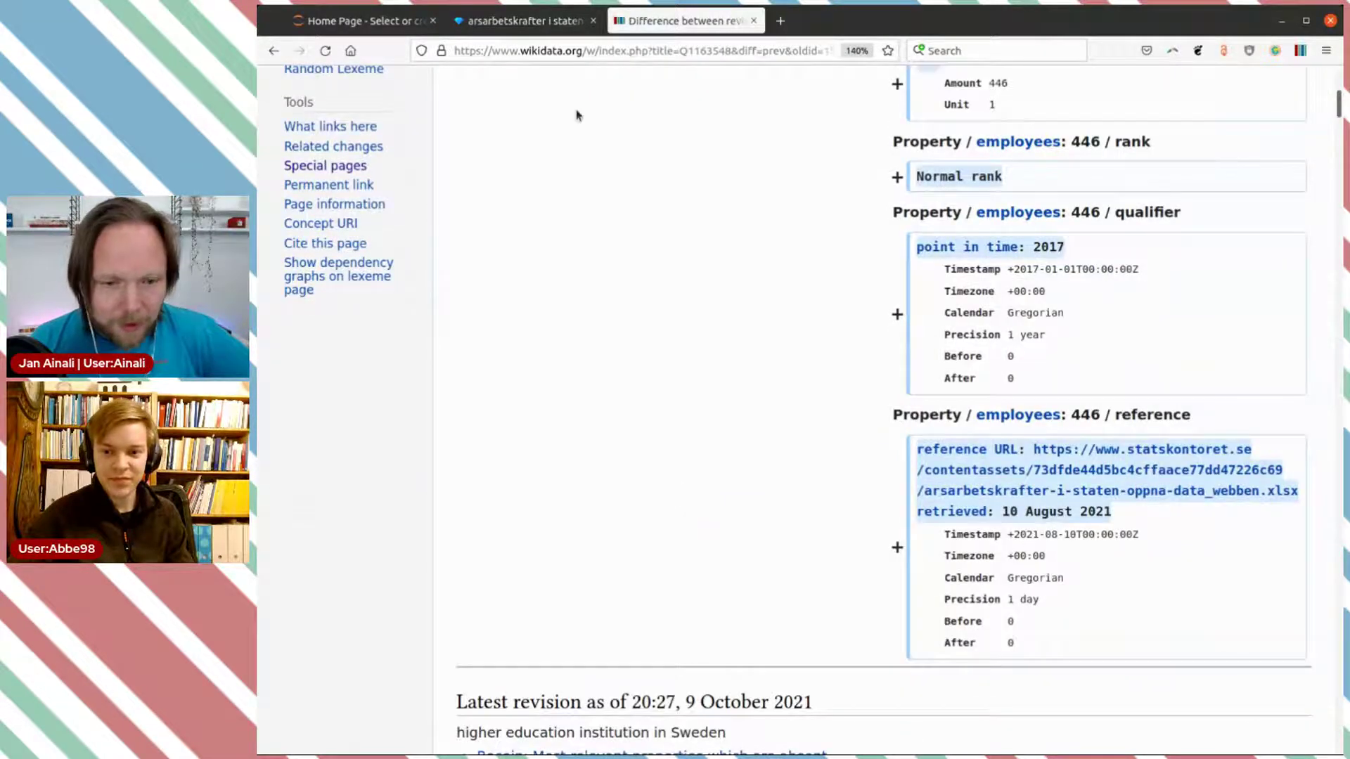
{"action": "left_click", "coordinate": [524, 21]}
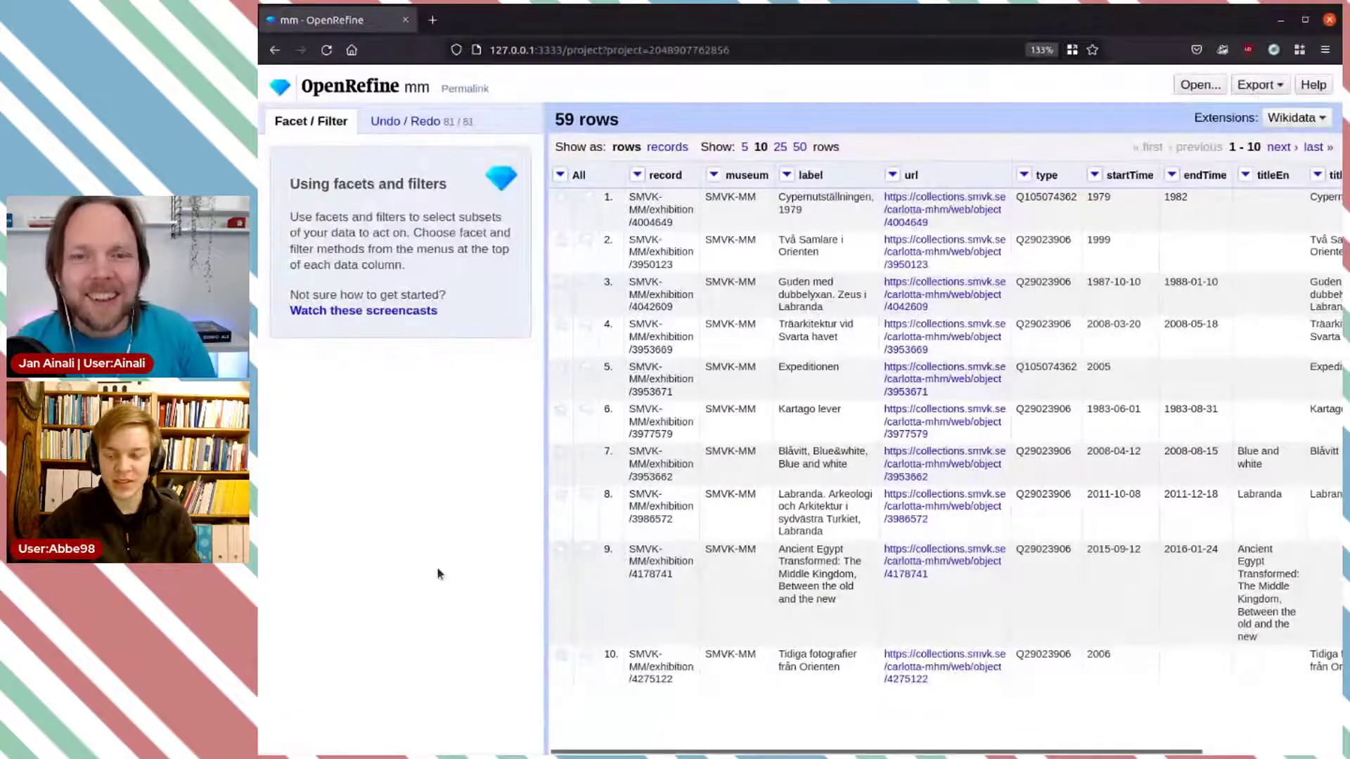
Step: In the mm project, reconcile the record column against no particular type with the maximum number of candidates set to 0
{"action": "mouse_move", "coordinate": [680, 753]}
{"action": "left_mouse_down"}
{"action": "mouse_move", "coordinate": [912, 746]}
{"action": "mouse_move", "coordinate": [689, 737]}
{"action": "left_mouse_up"}
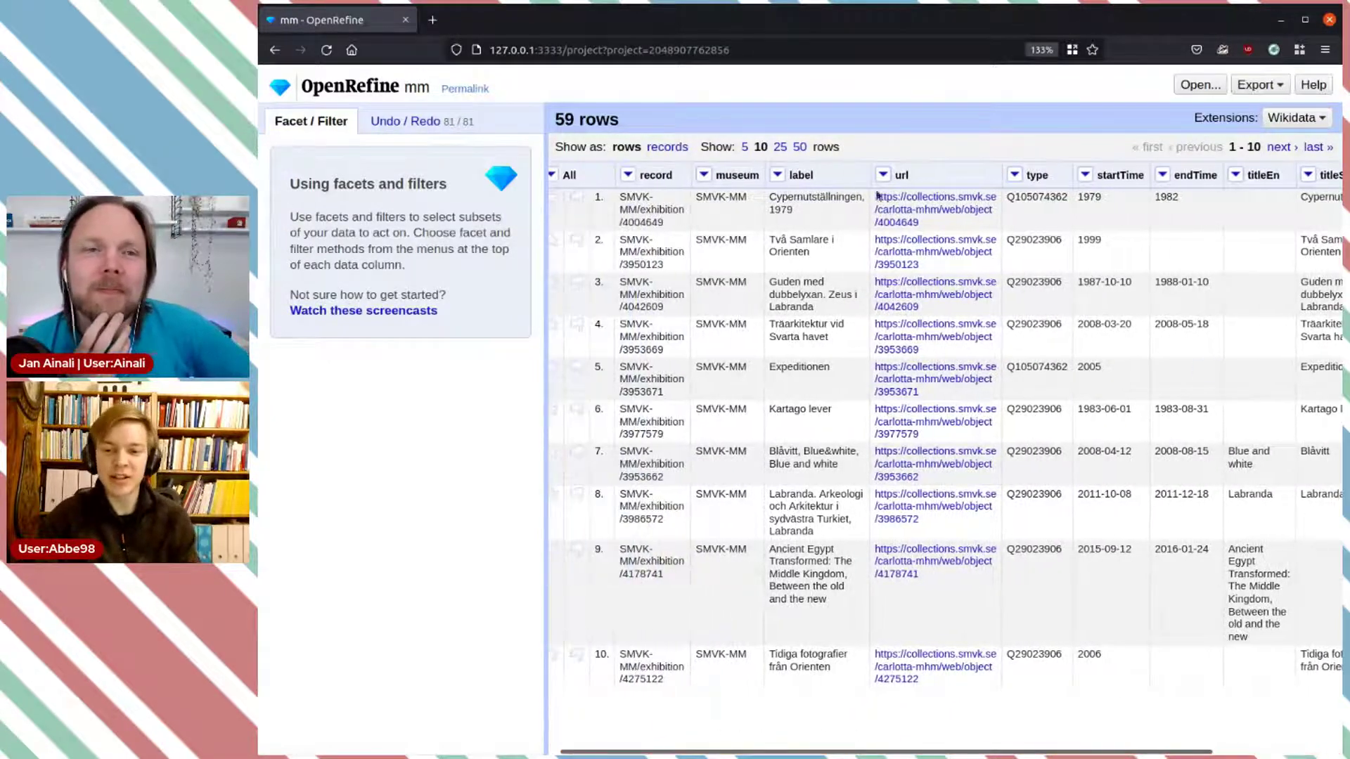
{"action": "left_click_drag", "start_coordinate": [884, 753], "coordinate": [970, 752]}
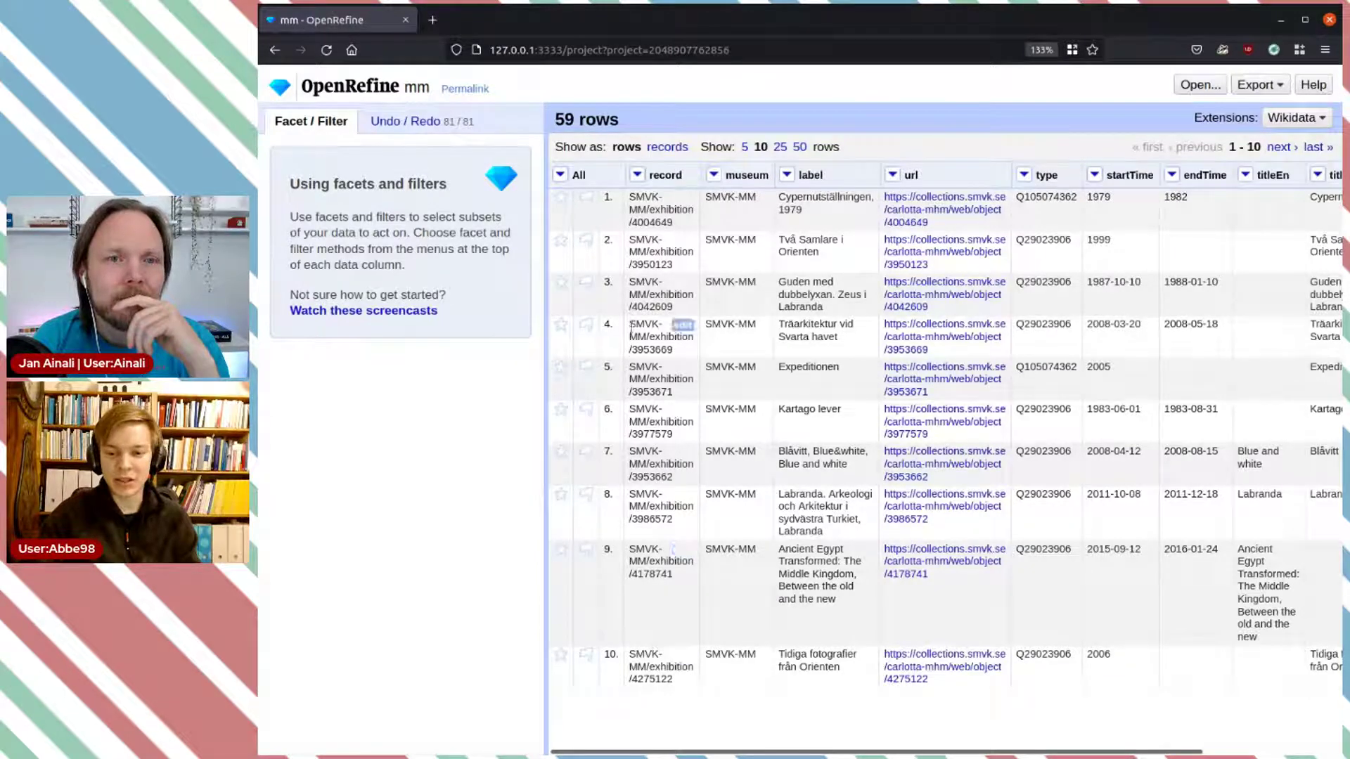
{"action": "left_click", "coordinate": [637, 176]}
{"action": "mouse_move", "coordinate": [677, 380]}
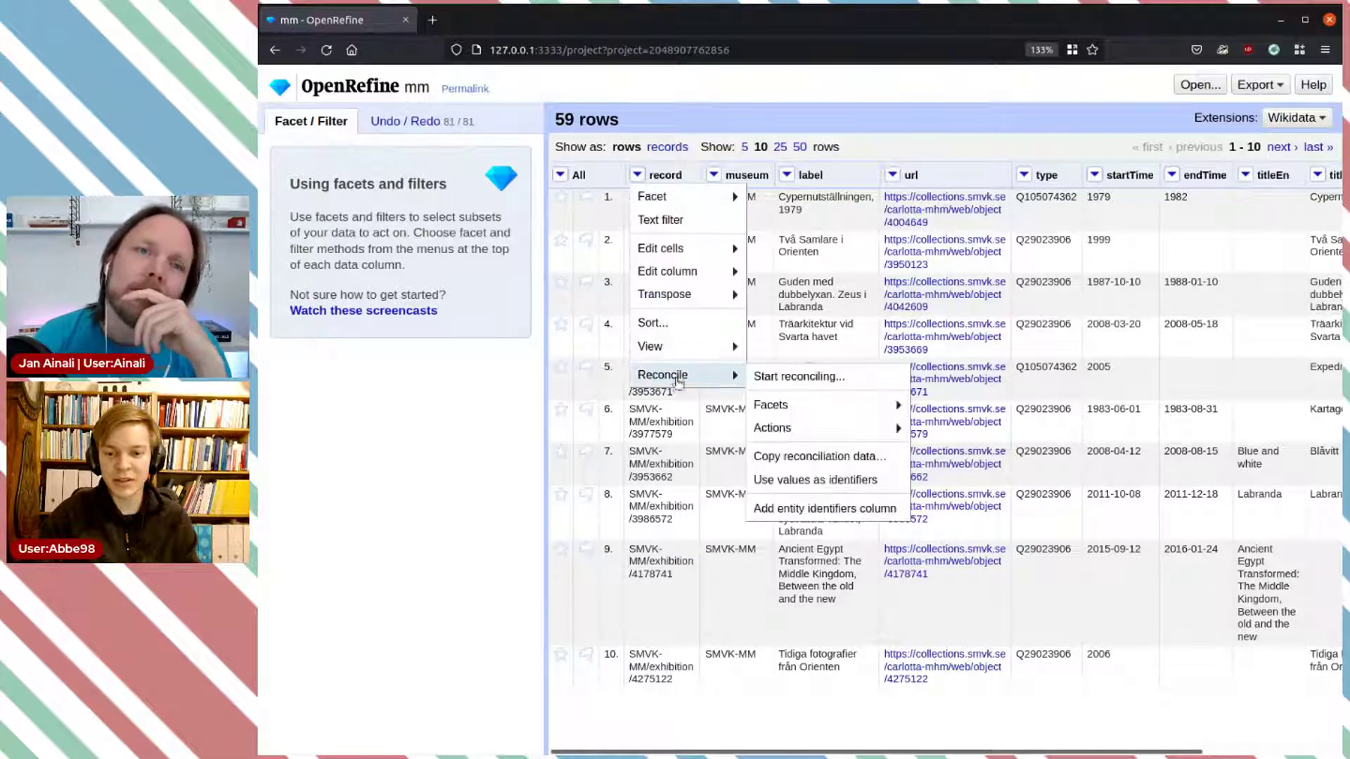
{"action": "left_click", "coordinate": [831, 378]}
{"action": "left_click", "coordinate": [454, 241]}
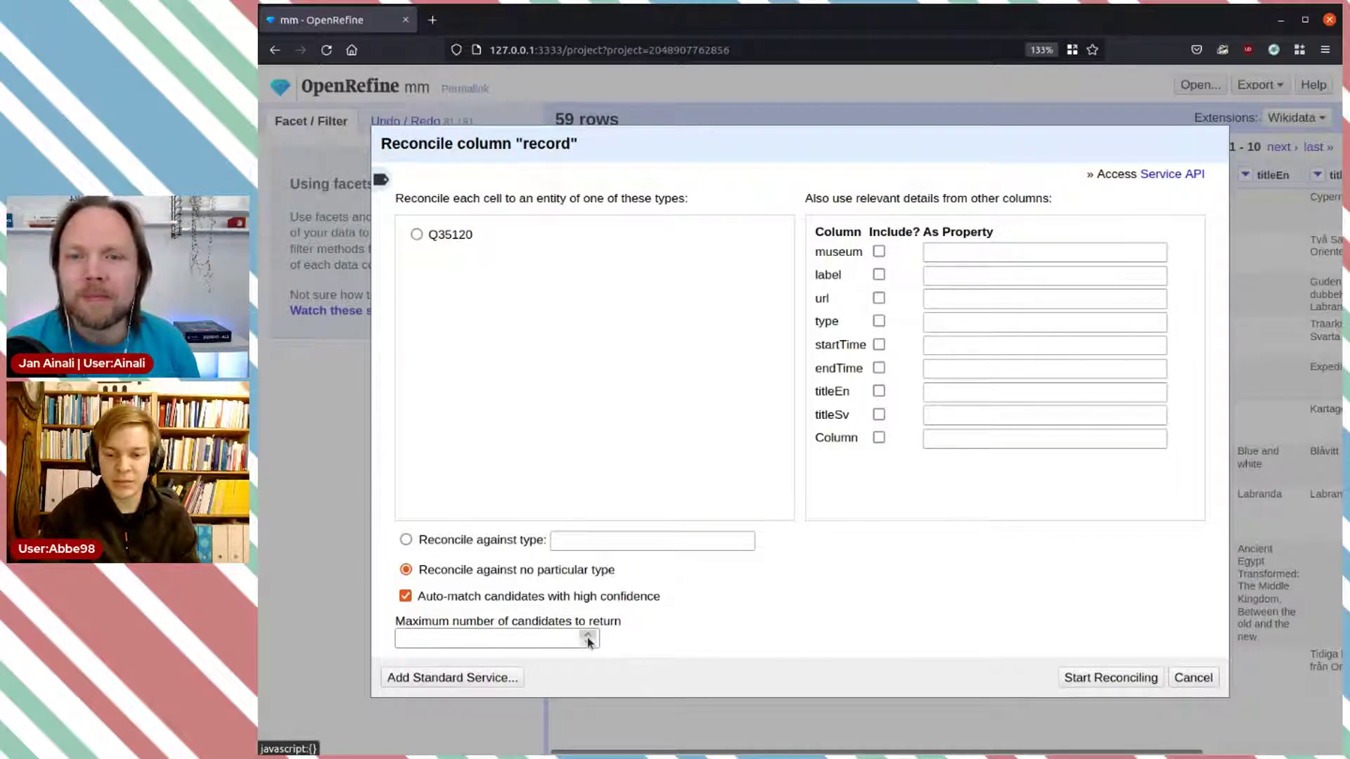
{"action": "left_click", "coordinate": [525, 640]}
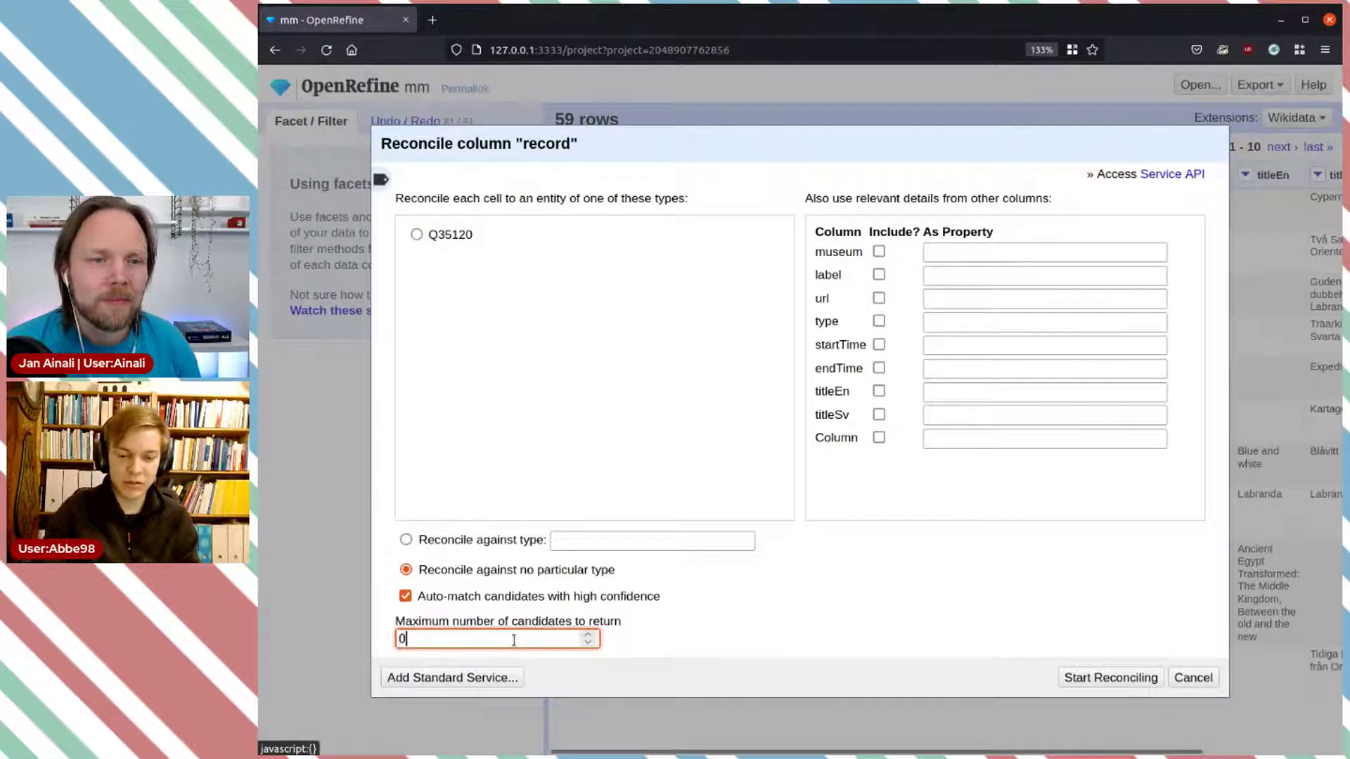
{"action": "left_click", "coordinate": [879, 618]}
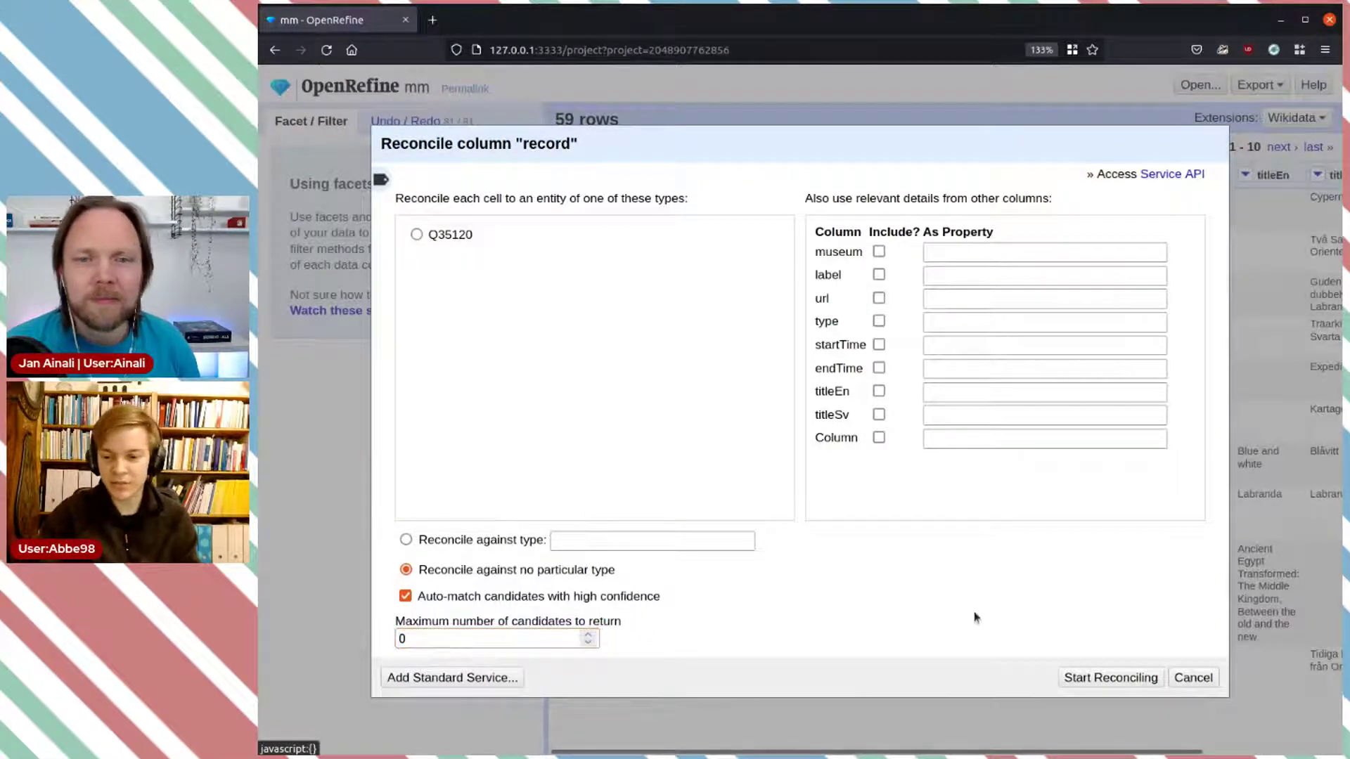
{"action": "left_click", "coordinate": [1110, 678]}
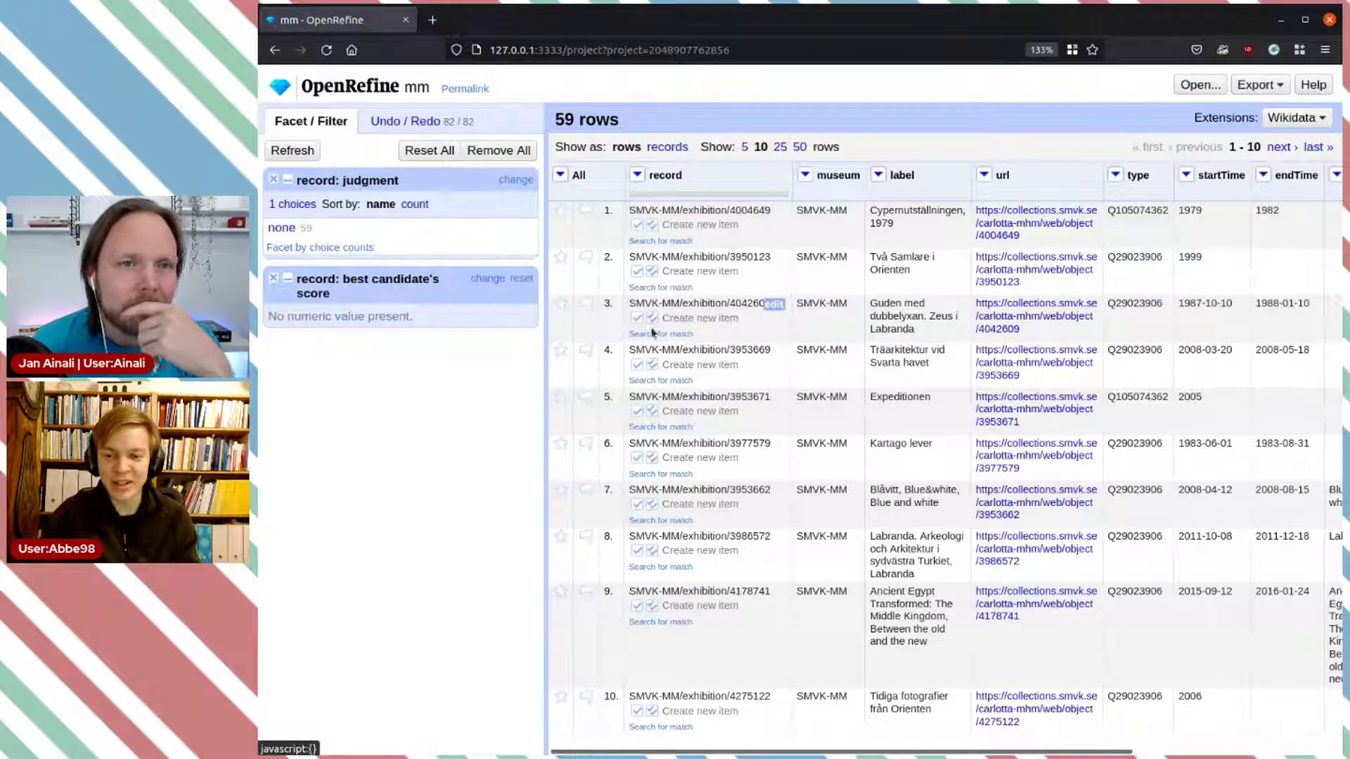
Step: Mark every cell in the record column as a new item of its own
{"action": "left_click", "coordinate": [638, 175]}
{"action": "mouse_move", "coordinate": [689, 376]}
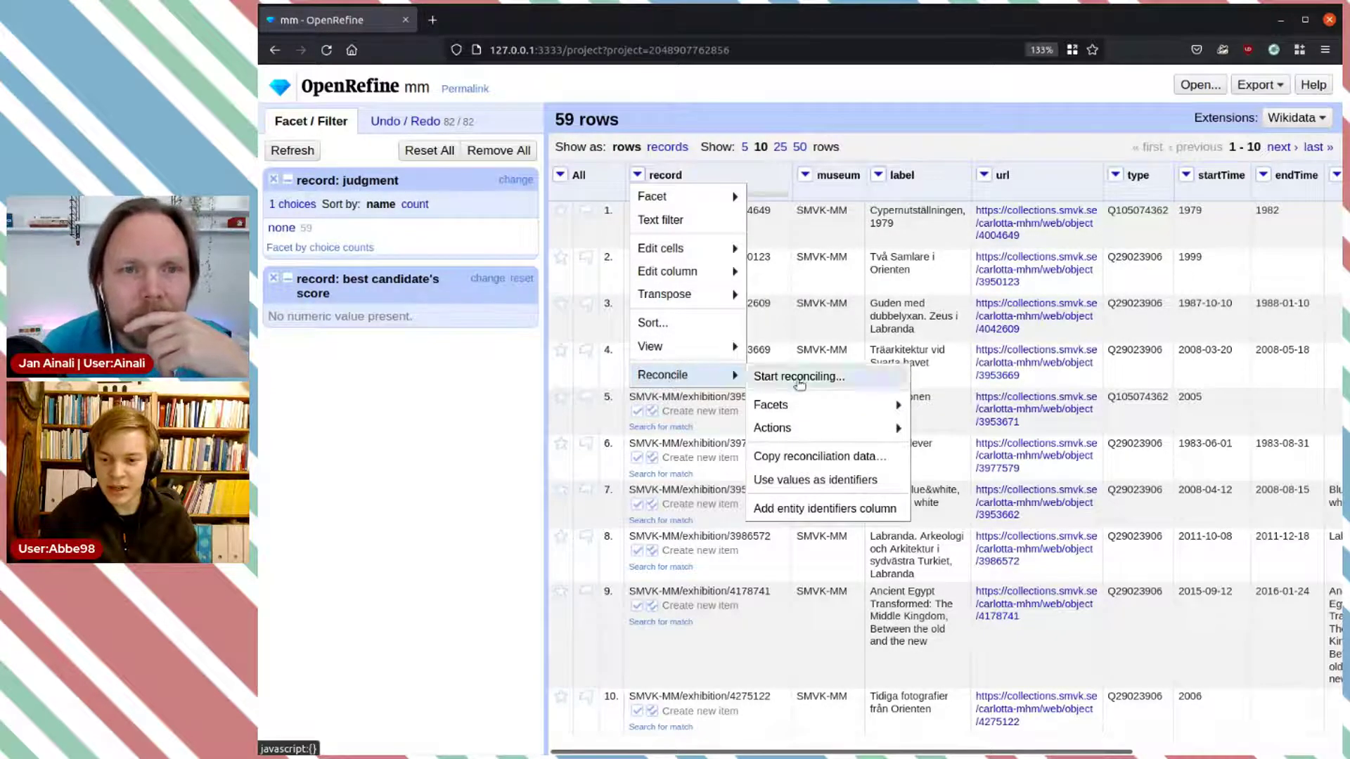
{"action": "mouse_move", "coordinate": [836, 435]}
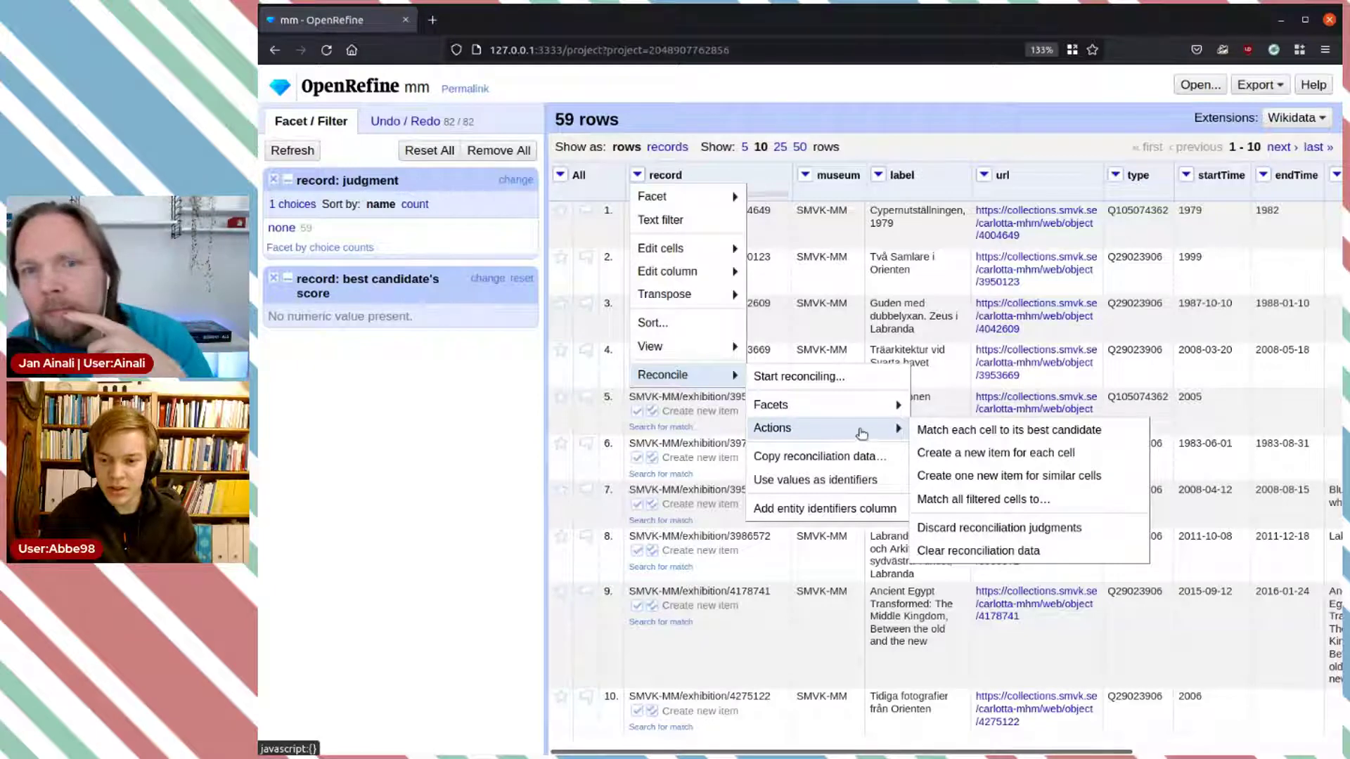
{"action": "left_click", "coordinate": [1061, 456]}
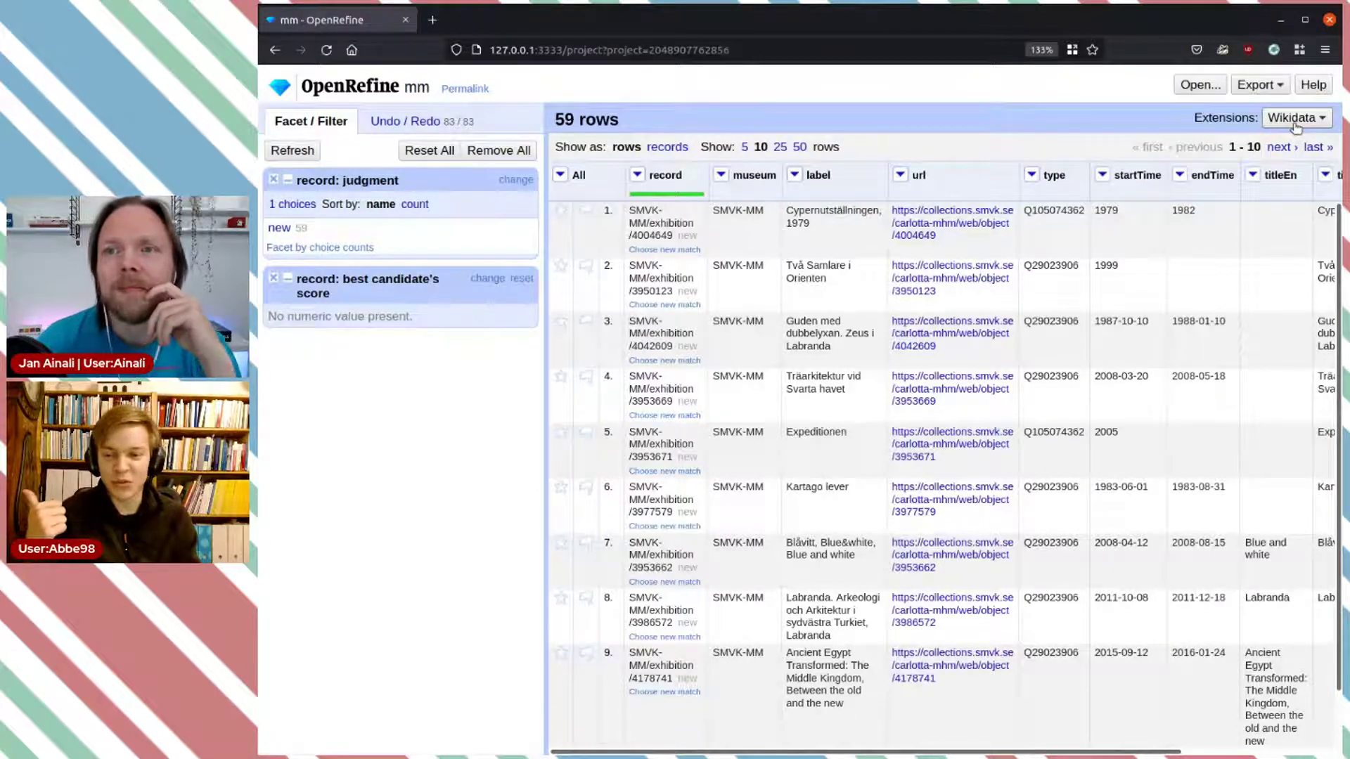
Step: Start a Wikidata schema with an item based on the record column, and check the issues reported for it
{"action": "left_click", "coordinate": [1297, 122]}
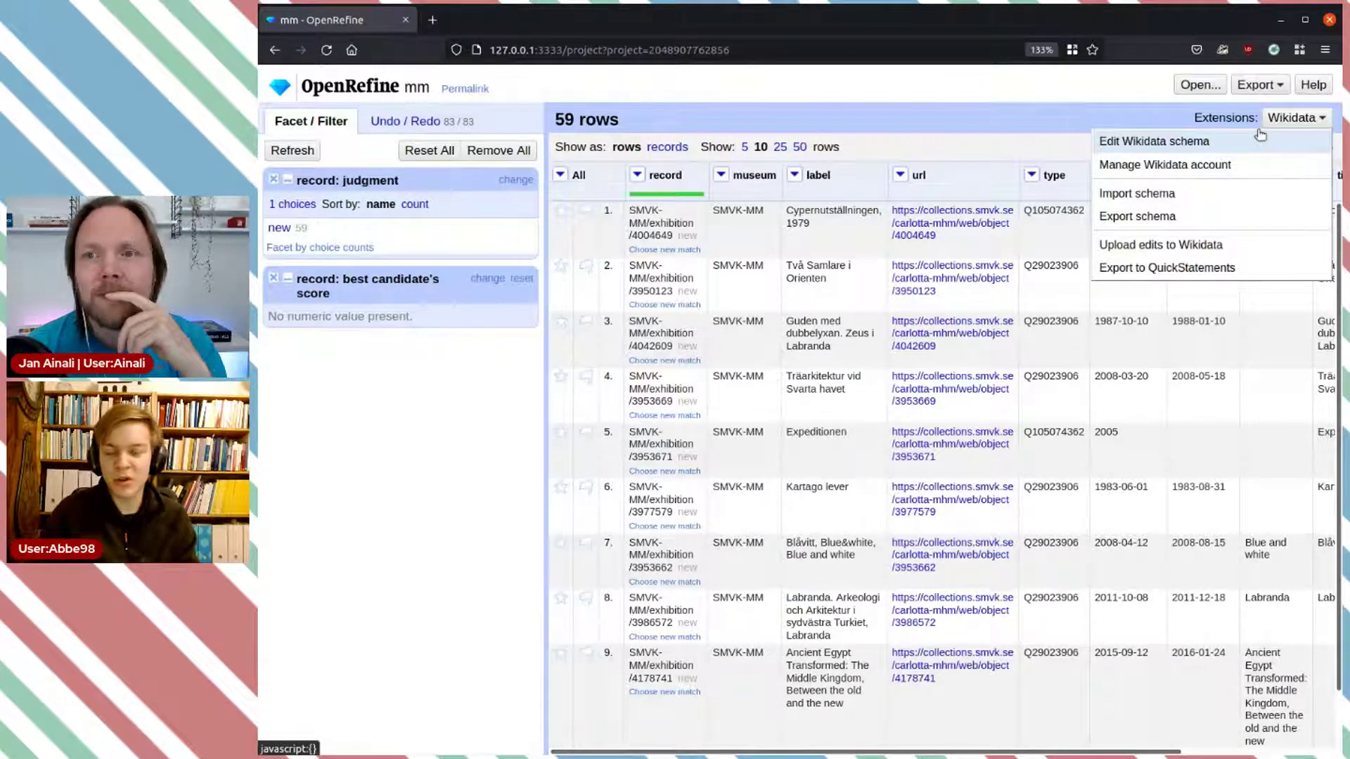
{"action": "left_click", "coordinate": [1183, 143]}
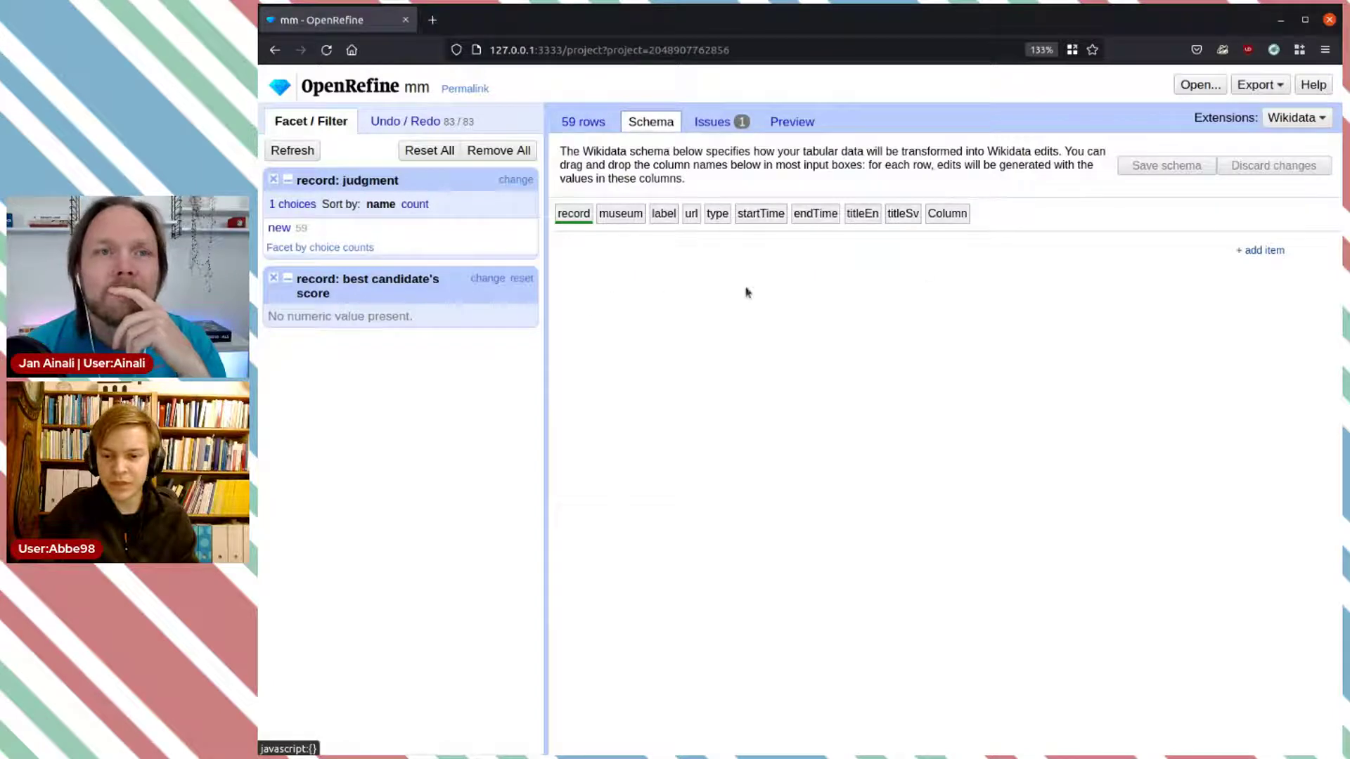
{"action": "left_click", "coordinate": [1259, 252]}
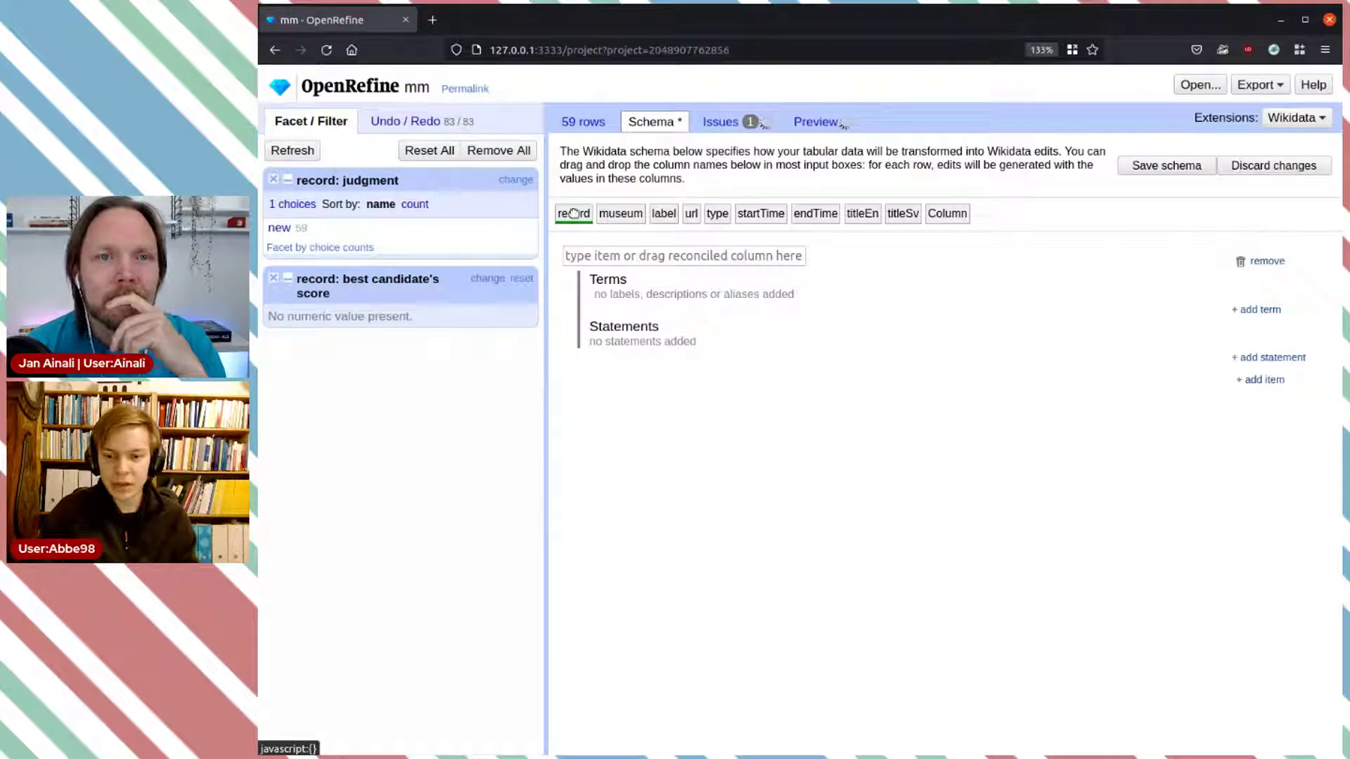
{"action": "left_click_drag", "start_coordinate": [573, 213], "coordinate": [580, 255]}
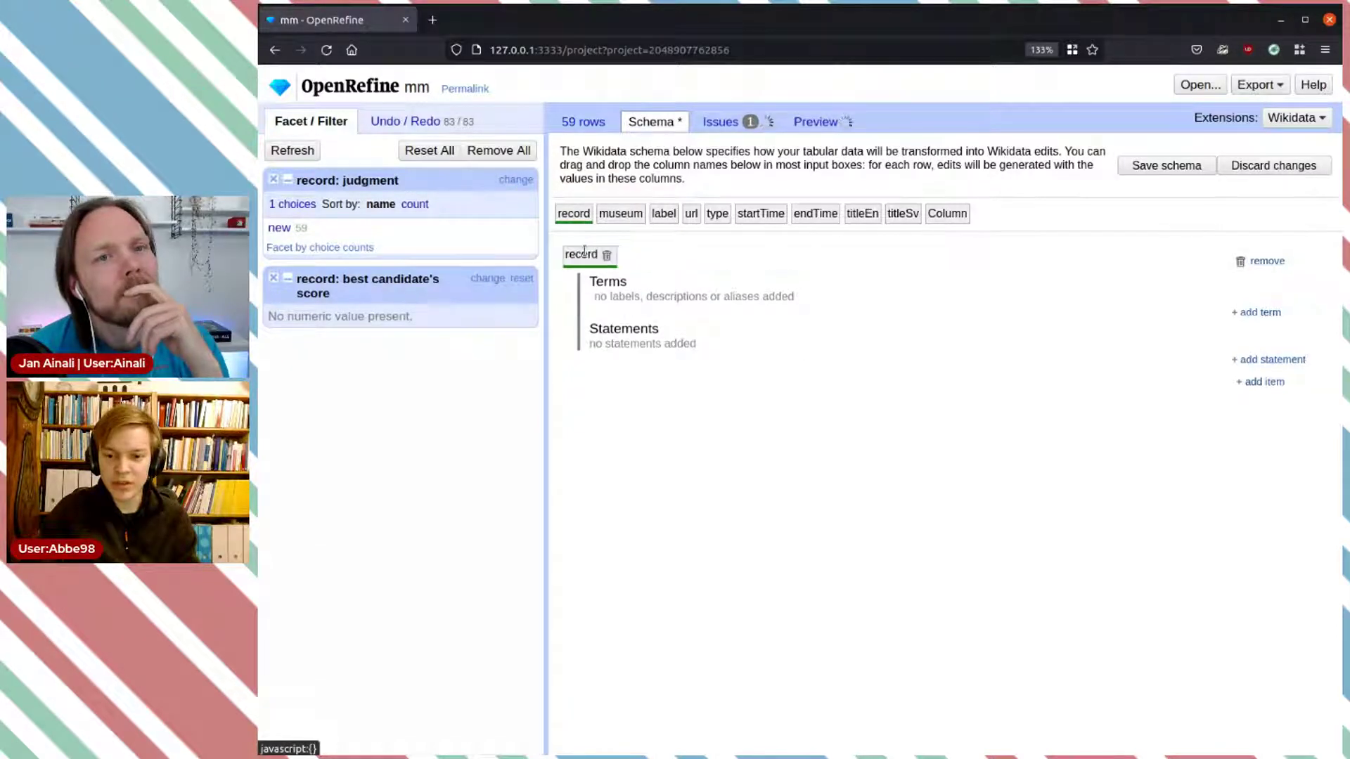
{"action": "left_click", "coordinate": [720, 125]}
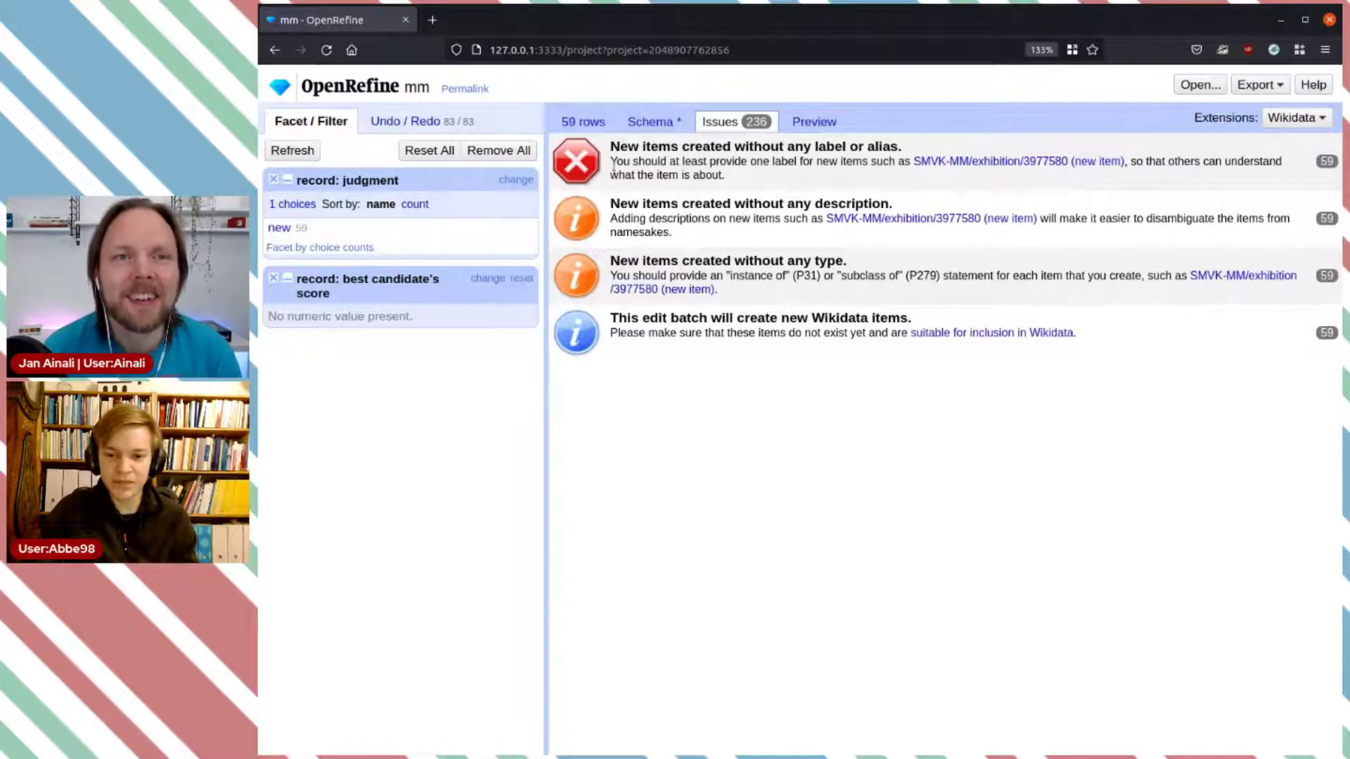
{"action": "left_click", "coordinate": [650, 128]}
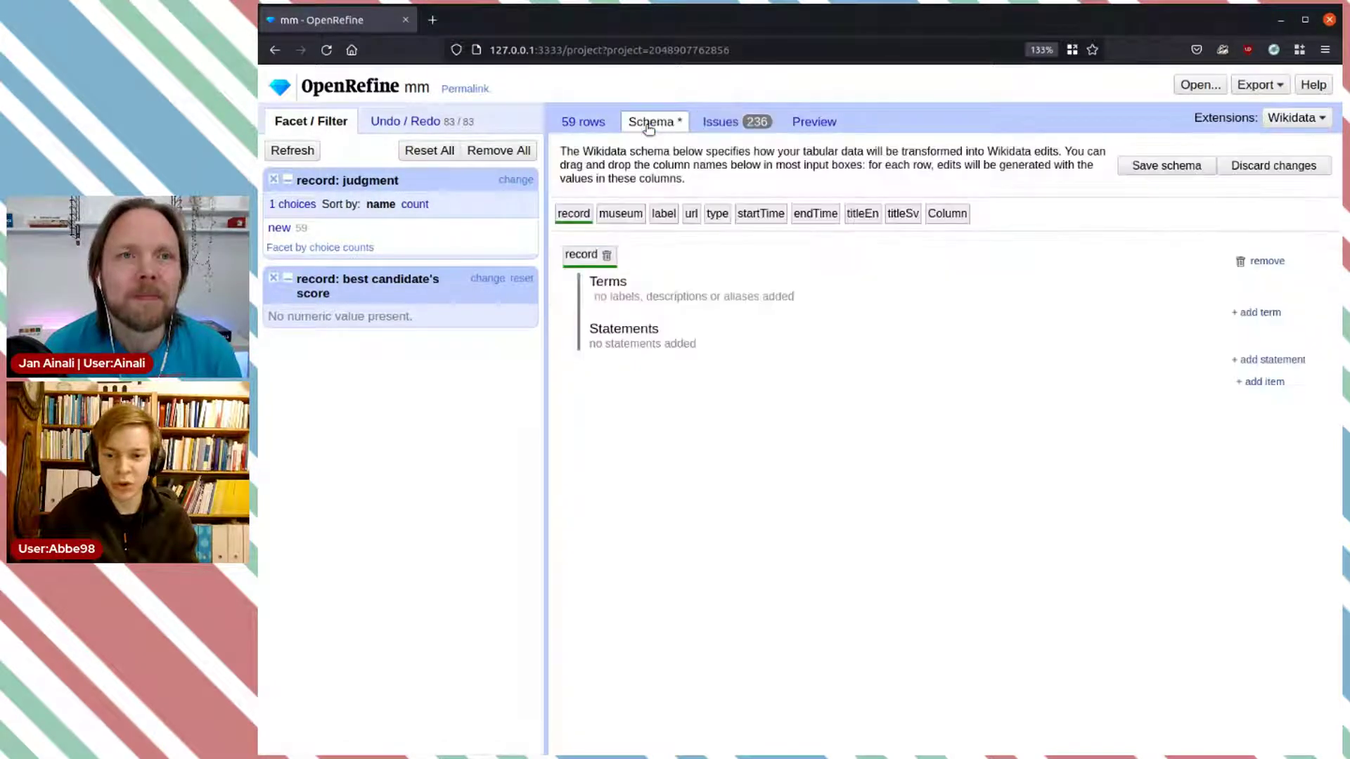
Step: Add an "instance of" (P31) statement to the record item in the schema
{"action": "left_click", "coordinate": [1265, 360]}
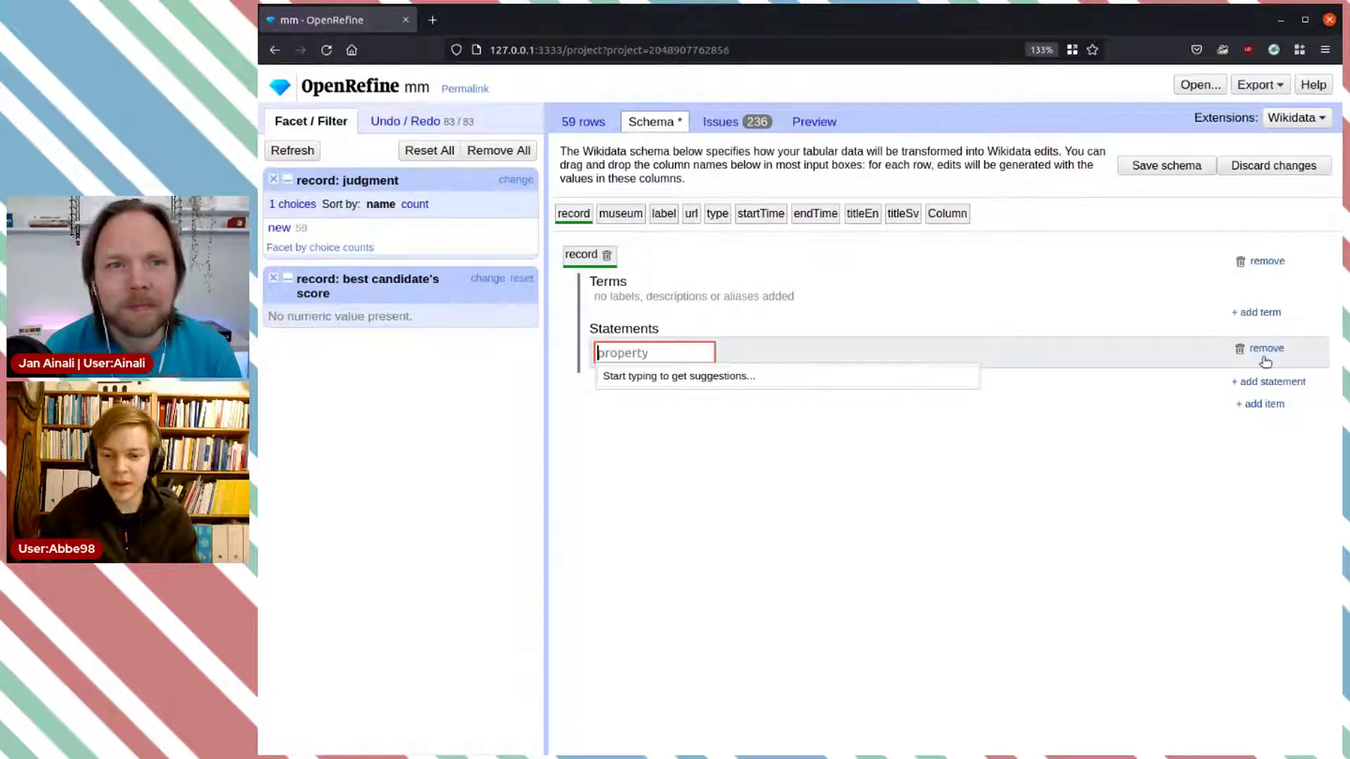
{"action": "type", "text": "instance"}
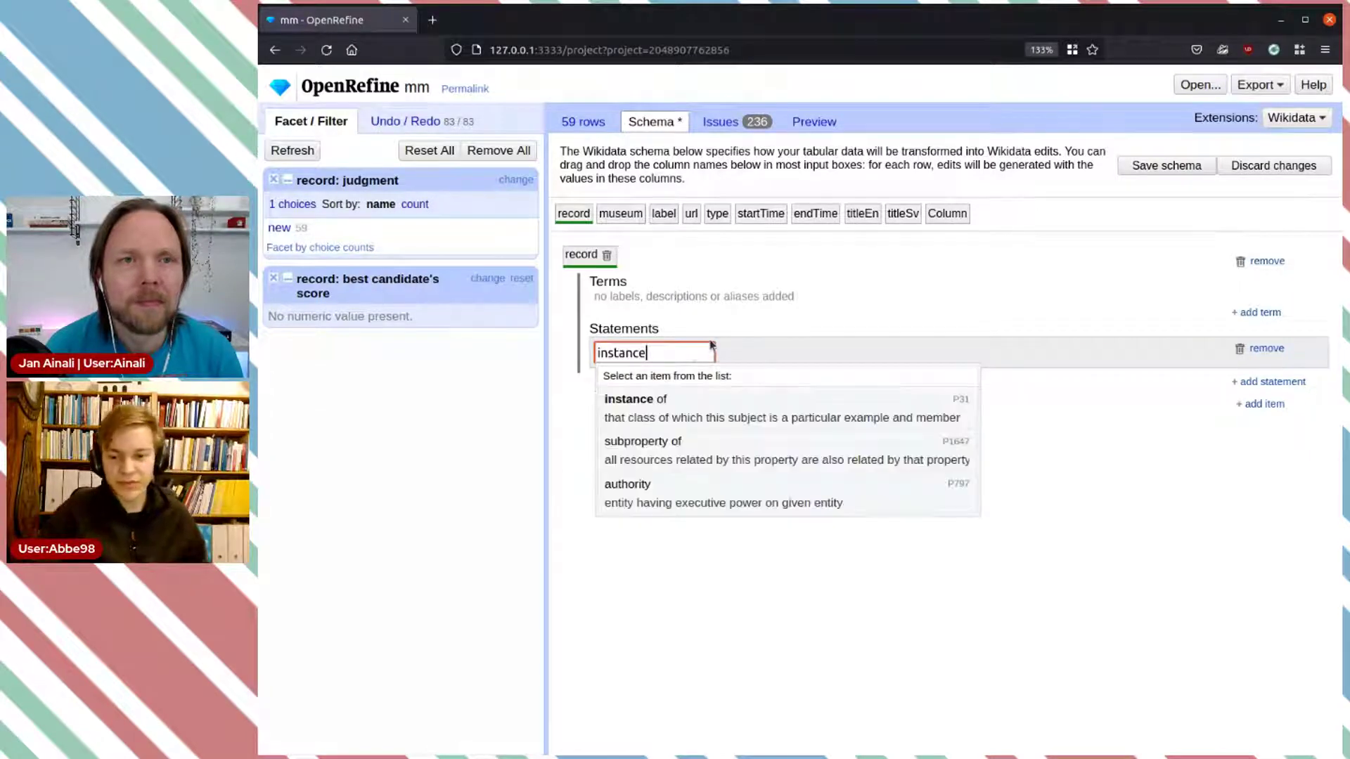
{"action": "left_click", "coordinate": [685, 407]}
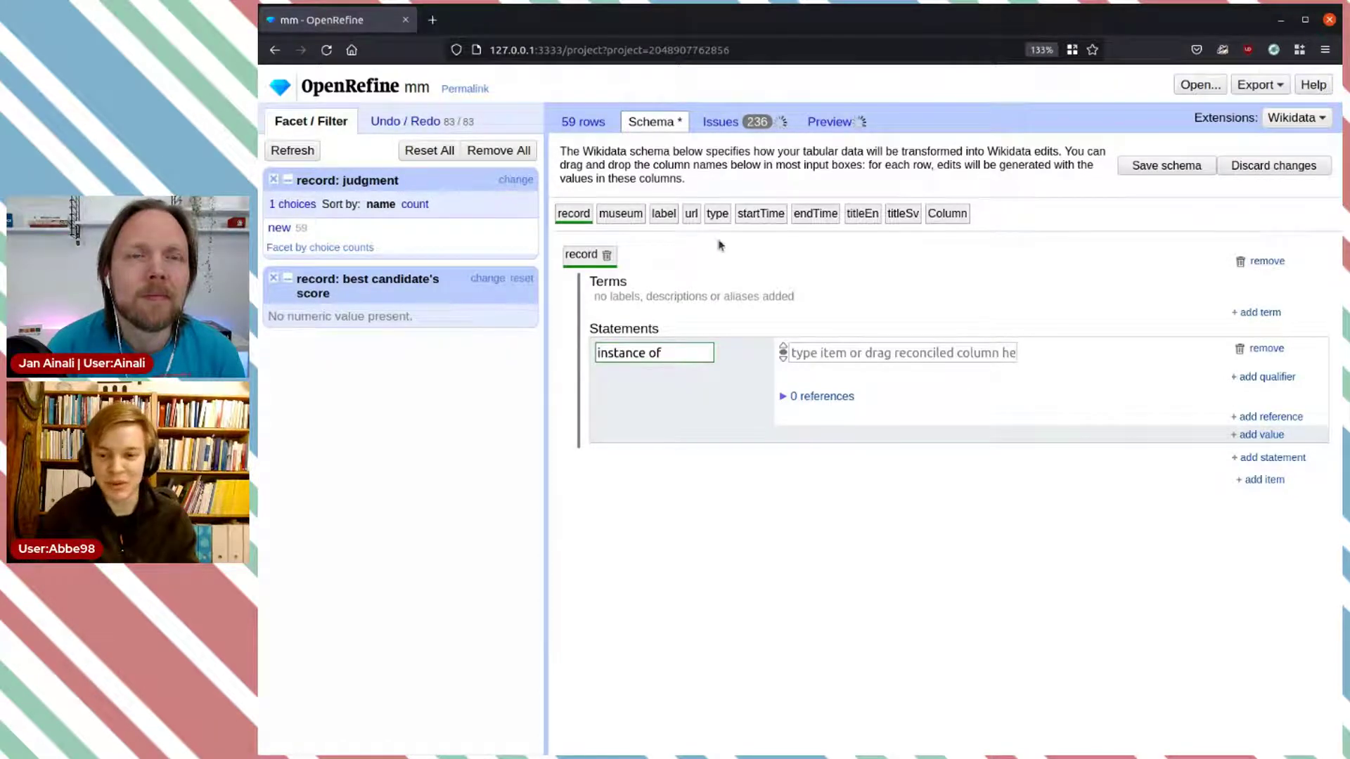
Step: Try to use the unreconciled type column as the value of the "instance of" statement
{"action": "left_click_drag", "start_coordinate": [720, 211], "coordinate": [827, 355]}
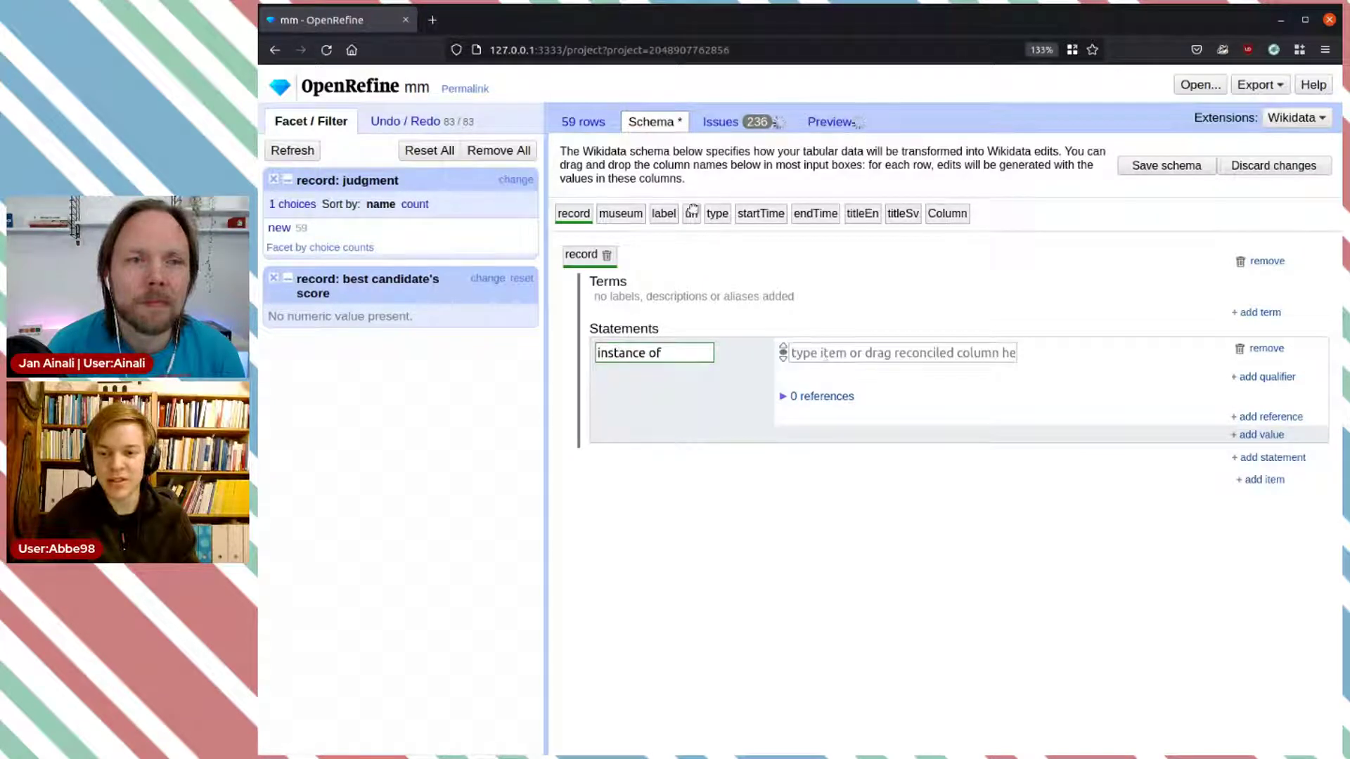
{"action": "left_click_drag", "start_coordinate": [716, 213], "coordinate": [794, 350]}
{"action": "left_click_drag", "start_coordinate": [717, 214], "coordinate": [796, 345]}
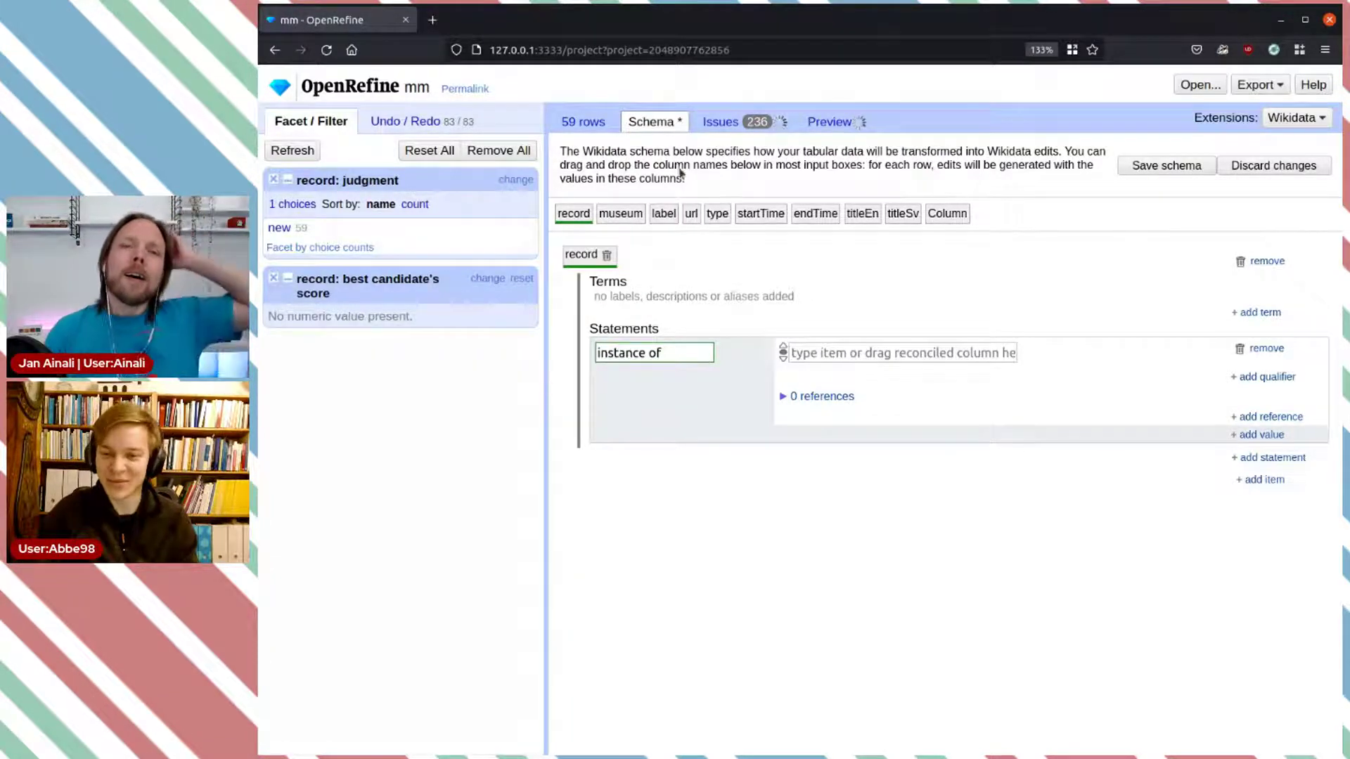
Step: Reconcile the type column by using its values as Wikidata (en) identifiers, and set it as the "instance of" value in the schema
{"action": "left_click", "coordinate": [583, 123]}
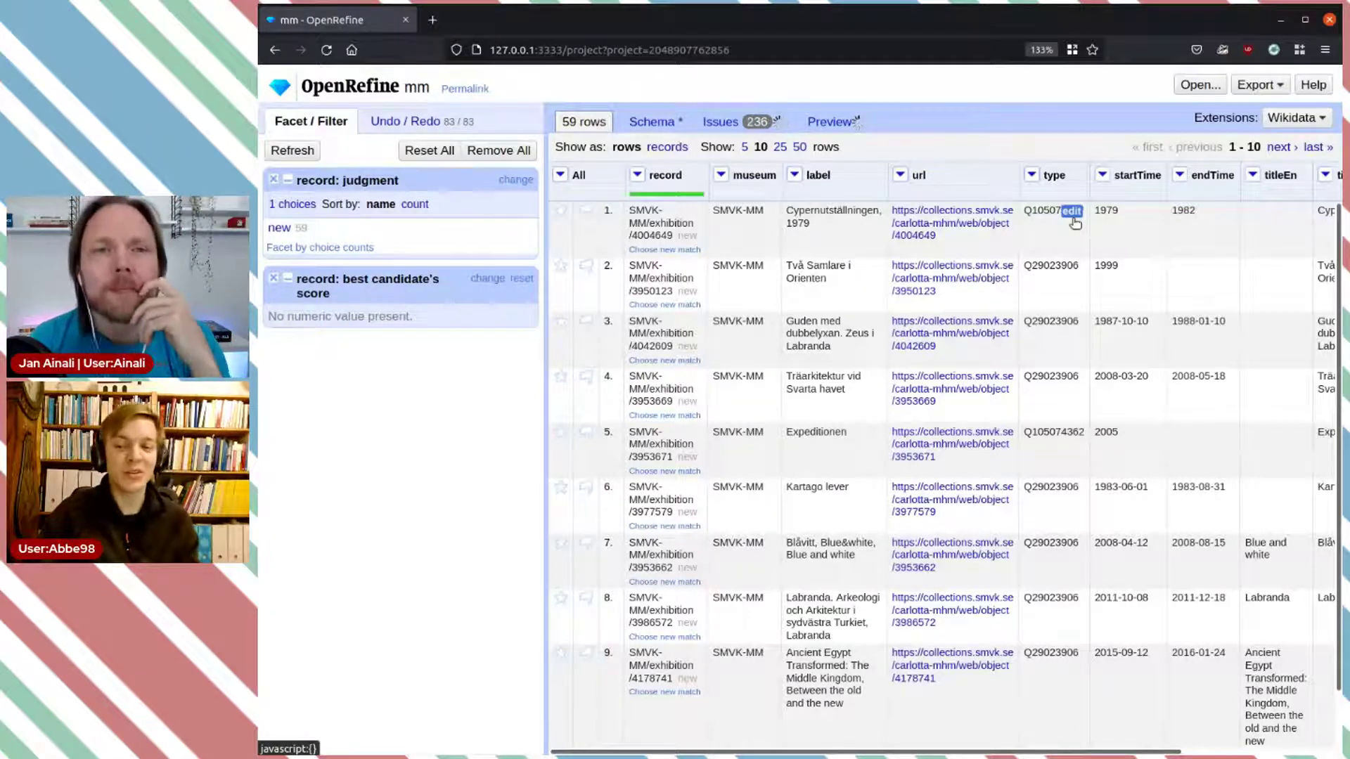
{"action": "left_click", "coordinate": [1032, 175]}
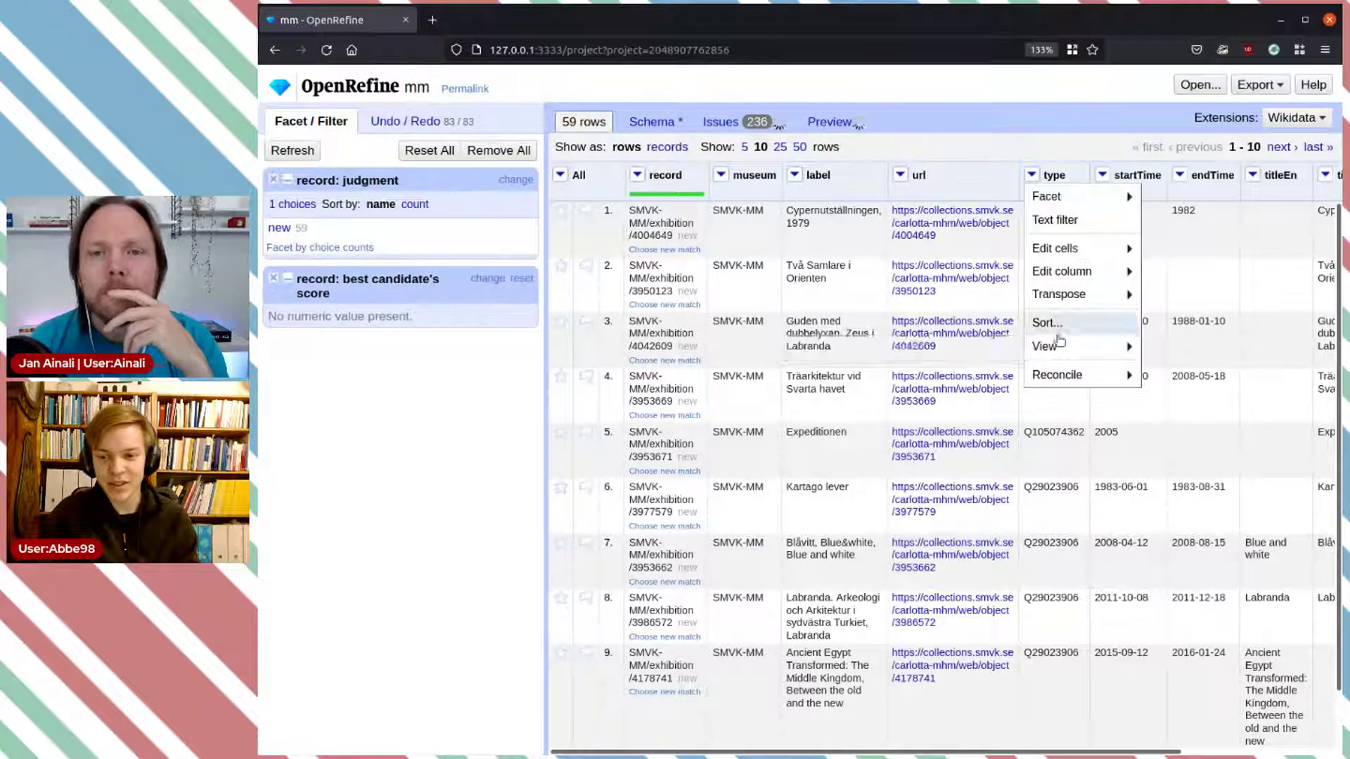
{"action": "mouse_move", "coordinate": [1065, 380]}
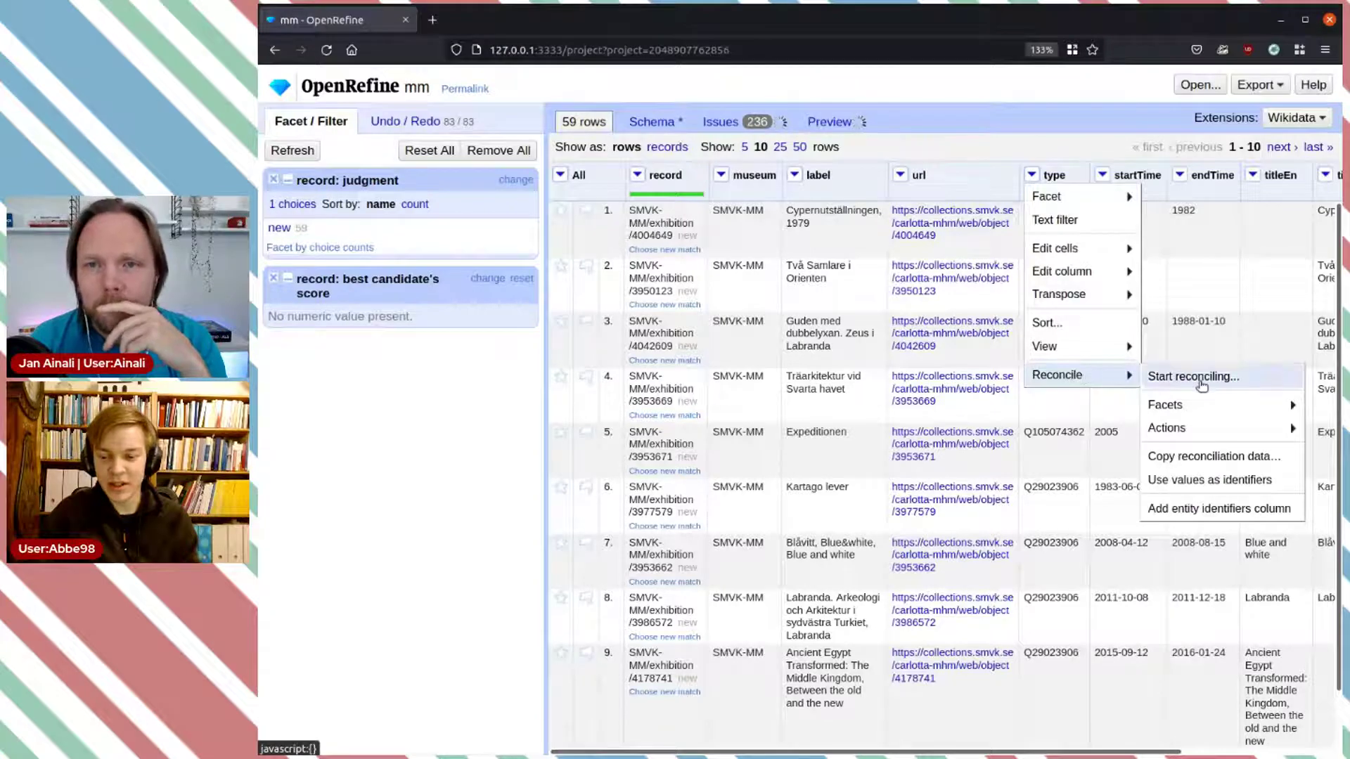
{"action": "left_click", "coordinate": [1208, 484]}
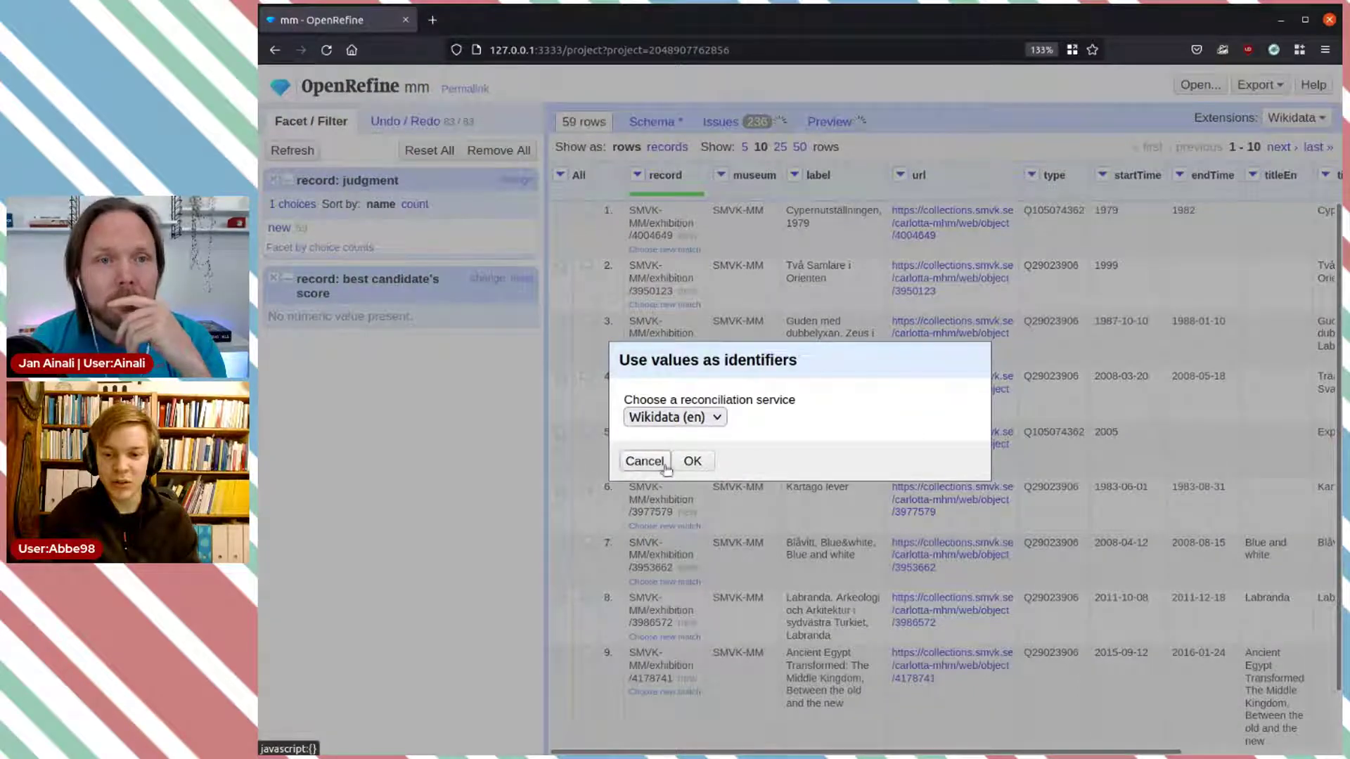
{"action": "left_click", "coordinate": [692, 460]}
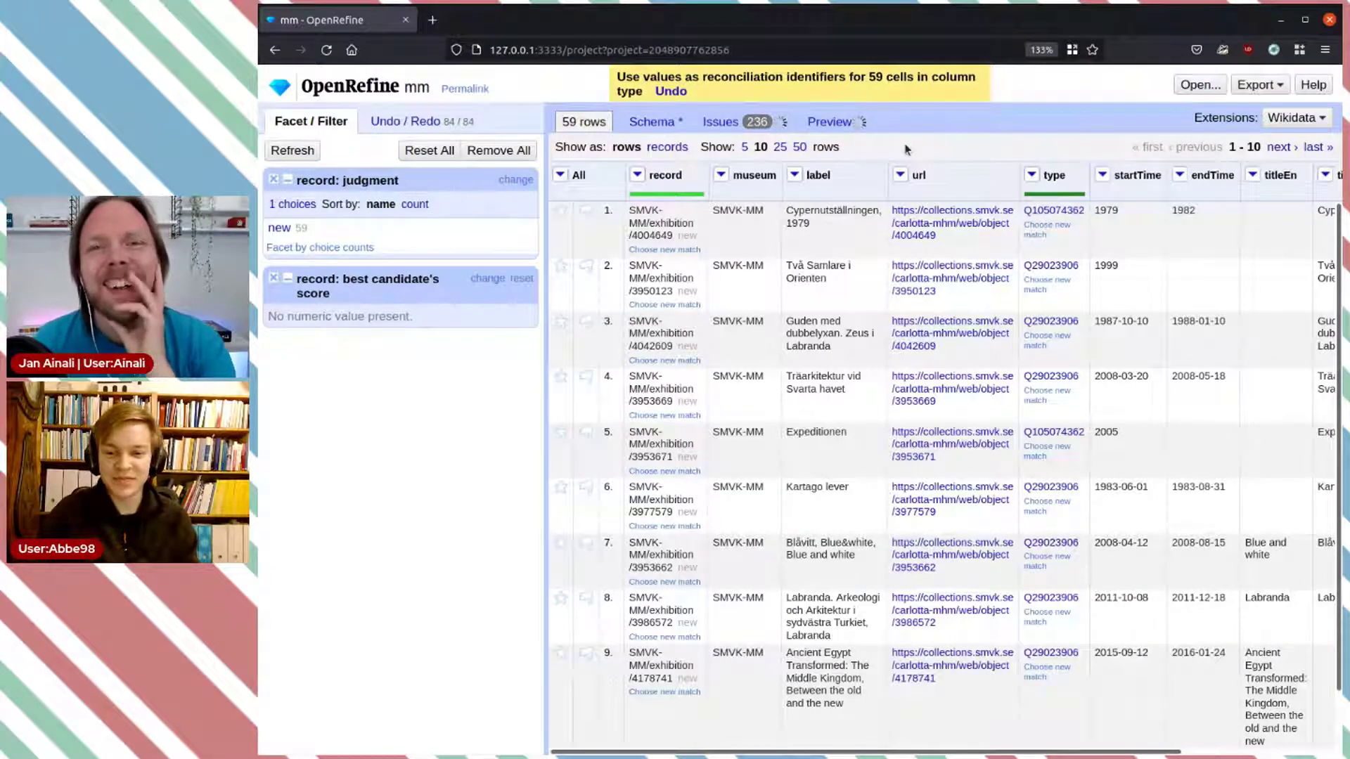
{"action": "left_click", "coordinate": [654, 123]}
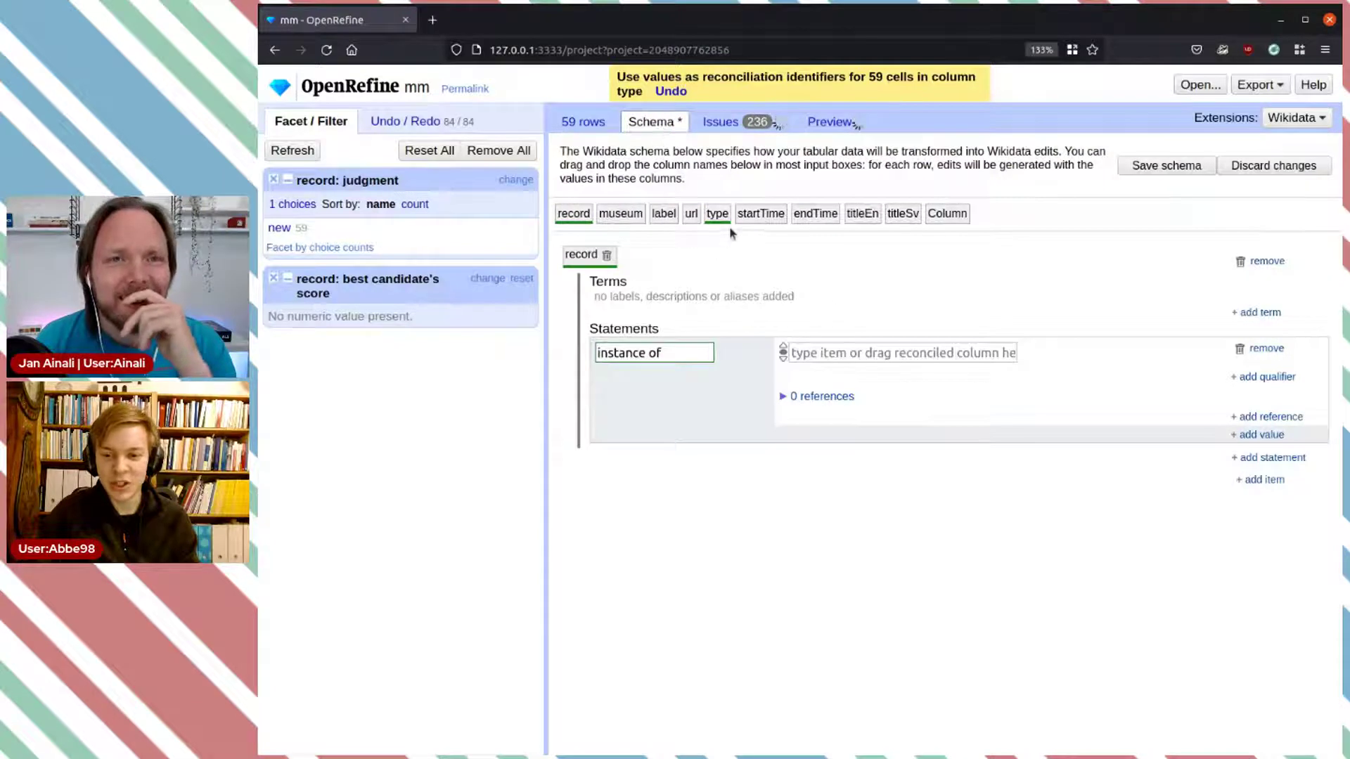
{"action": "left_click_drag", "start_coordinate": [717, 213], "coordinate": [811, 349]}
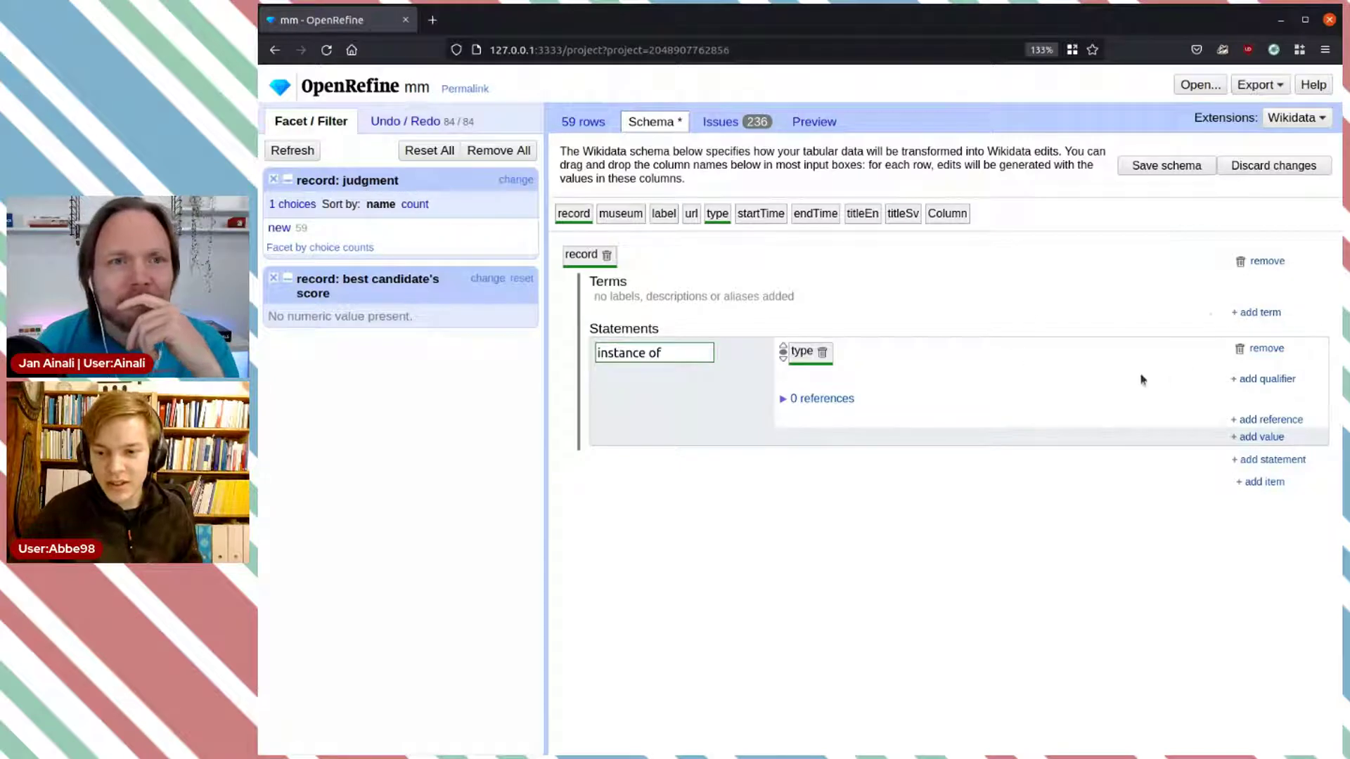
Step: Add a Swedish (sv) label term to the record item, filled from the titleSv column
{"action": "left_click", "coordinate": [1231, 314]}
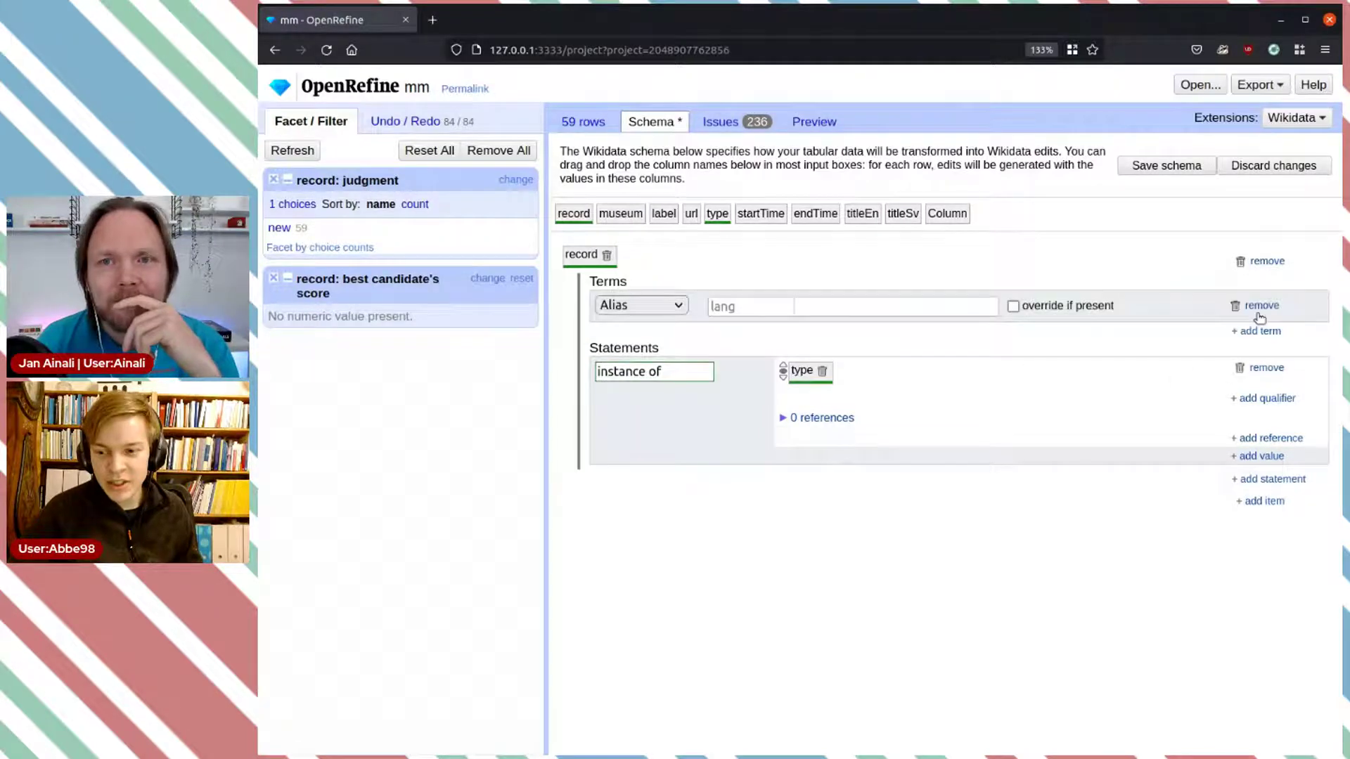
{"action": "left_click", "coordinate": [638, 325]}
{"action": "left_click", "coordinate": [736, 306]}
{"action": "type", "text": "sv"}
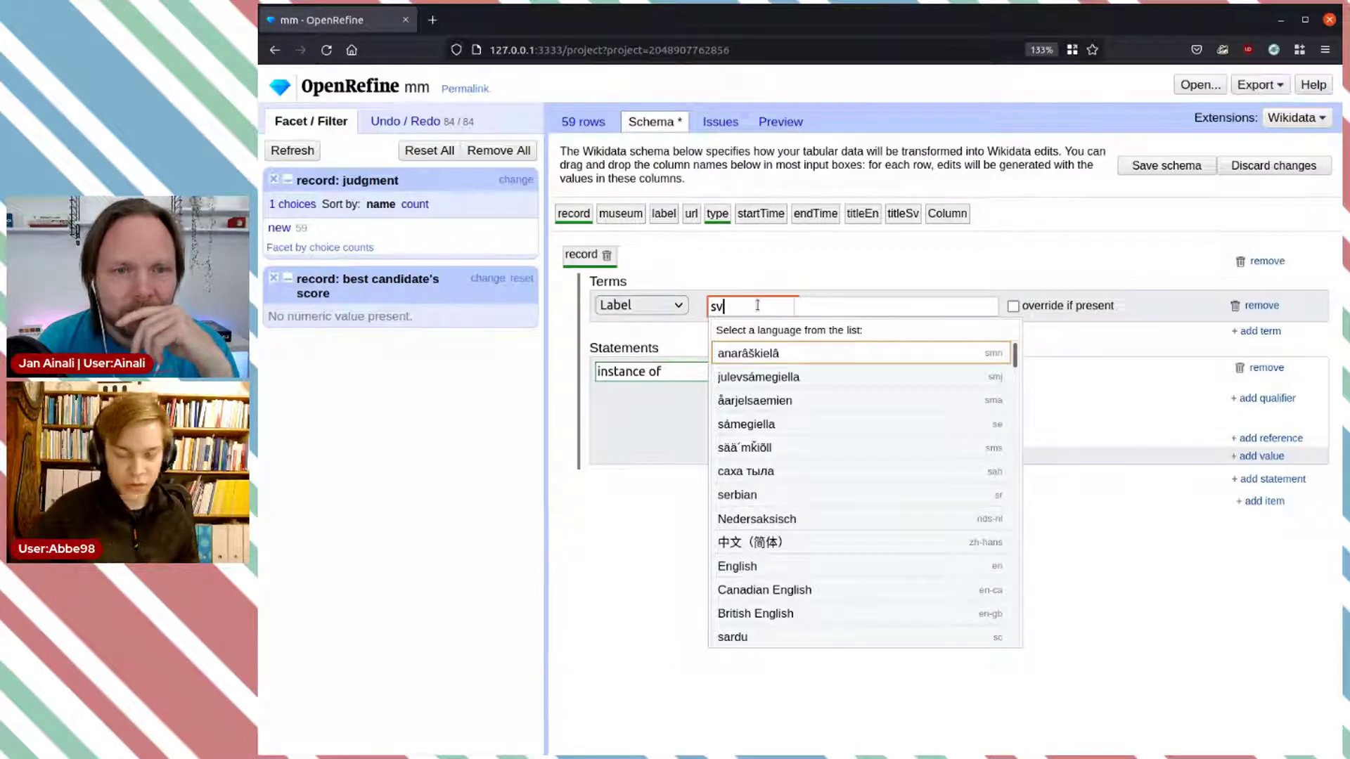
{"action": "left_click", "coordinate": [832, 310]}
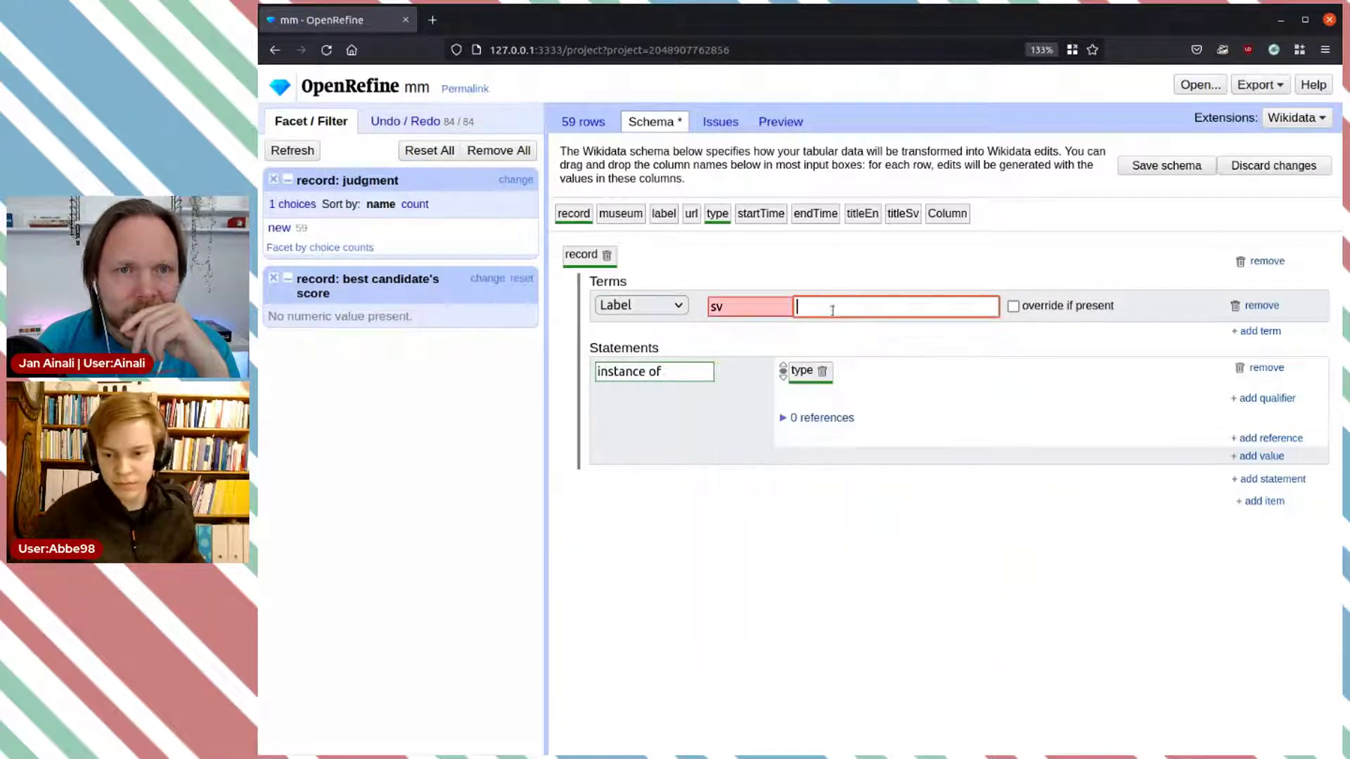
{"action": "left_click", "coordinate": [748, 304]}
{"action": "key", "text": "BackSpace"}
{"action": "key", "text": "BackSpace"}
{"action": "type", "text": "swedish"}
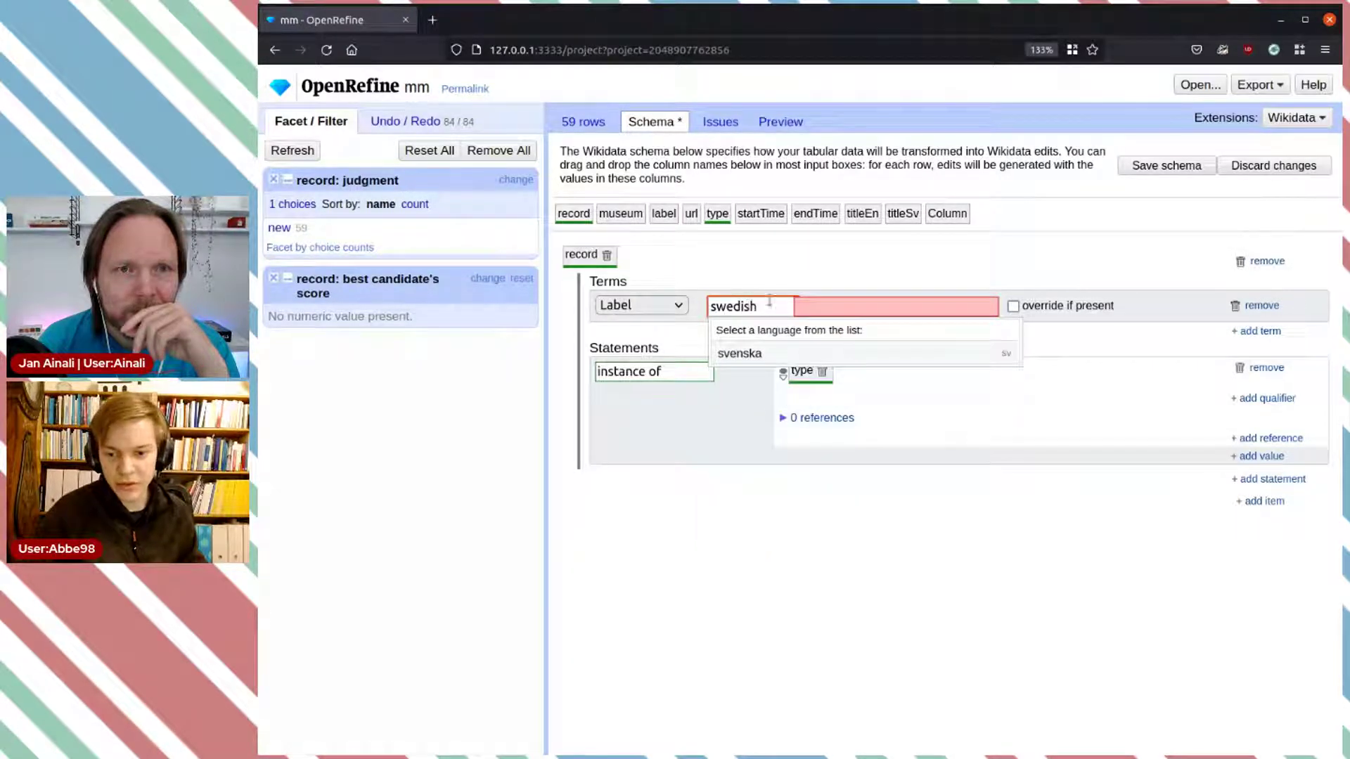
{"action": "left_click", "coordinate": [831, 349]}
{"action": "left_click", "coordinate": [848, 306]}
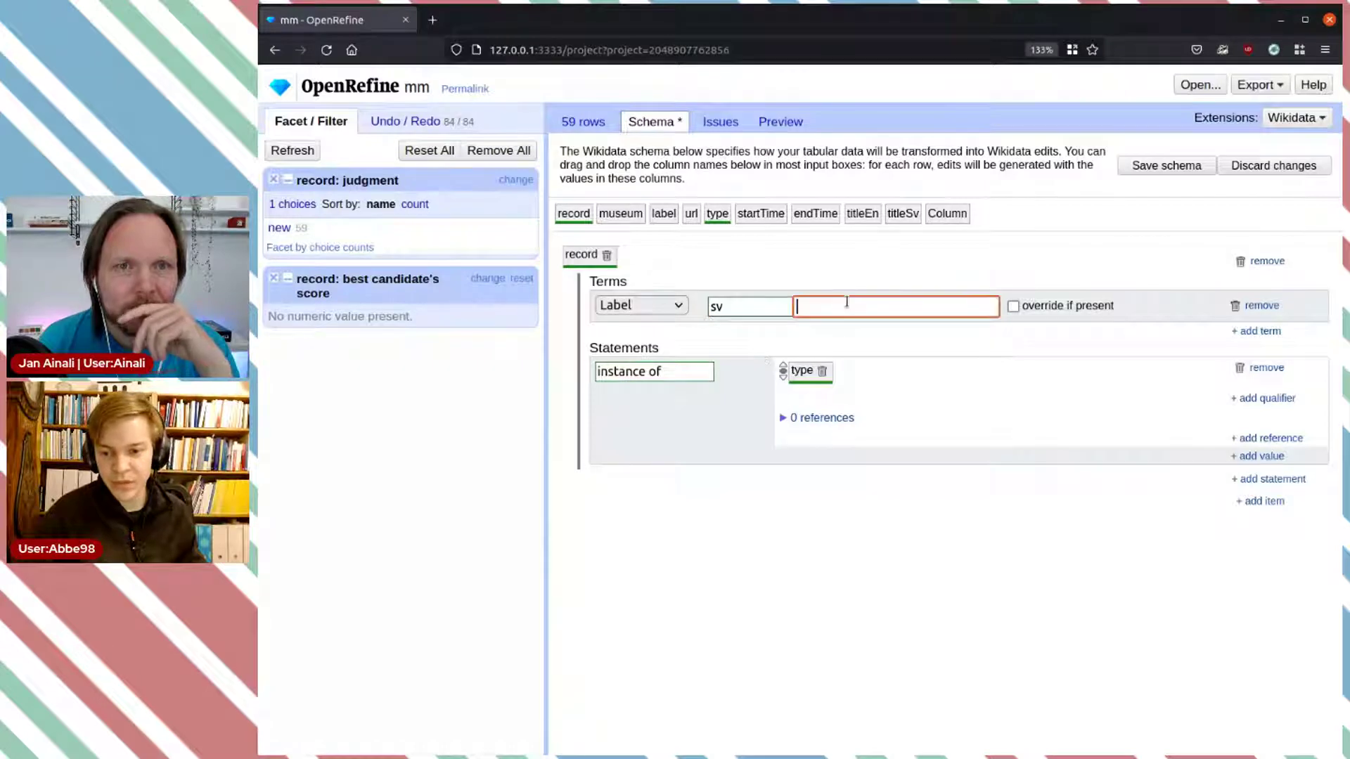
{"action": "left_click_drag", "start_coordinate": [903, 215], "coordinate": [870, 305]}
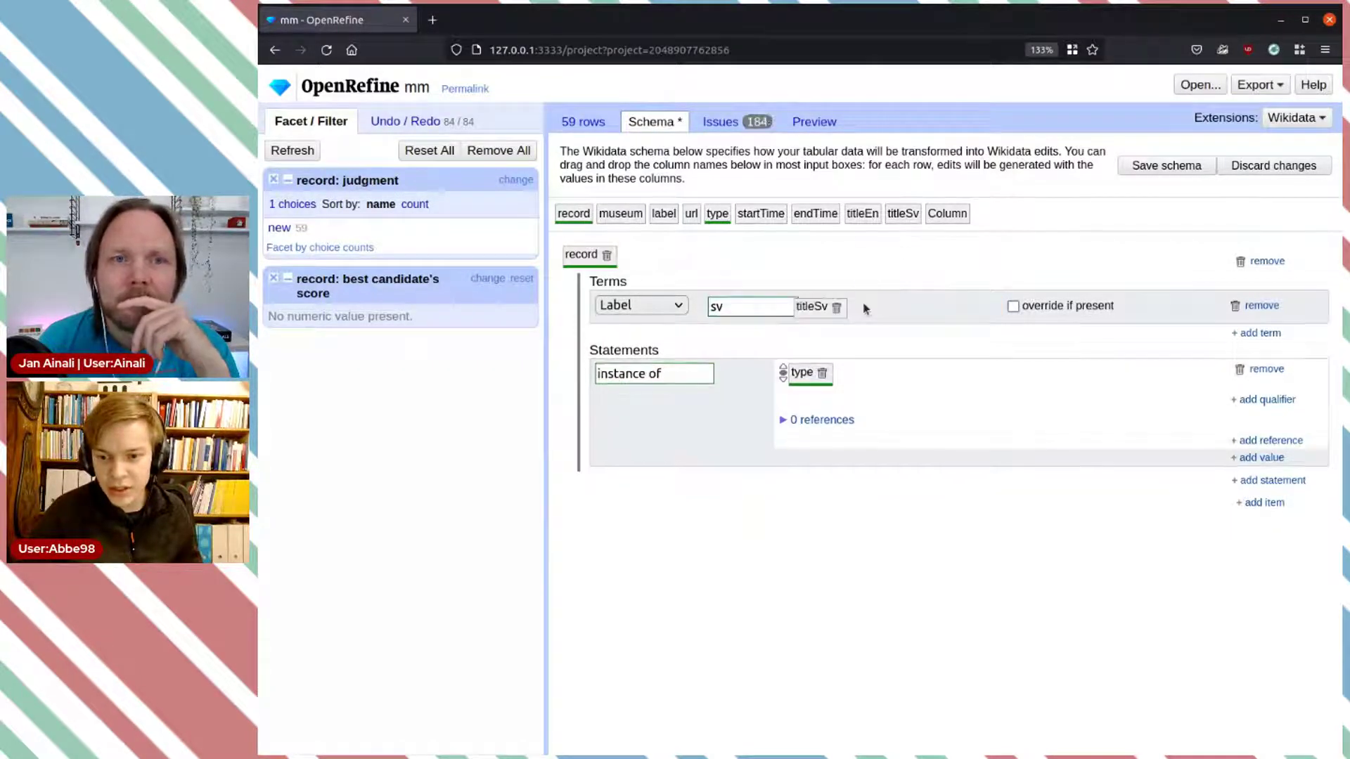
Step: Add an English (en) label term filled from the titleEn column, and check the remaining schema issues
{"action": "left_click", "coordinate": [1258, 334]}
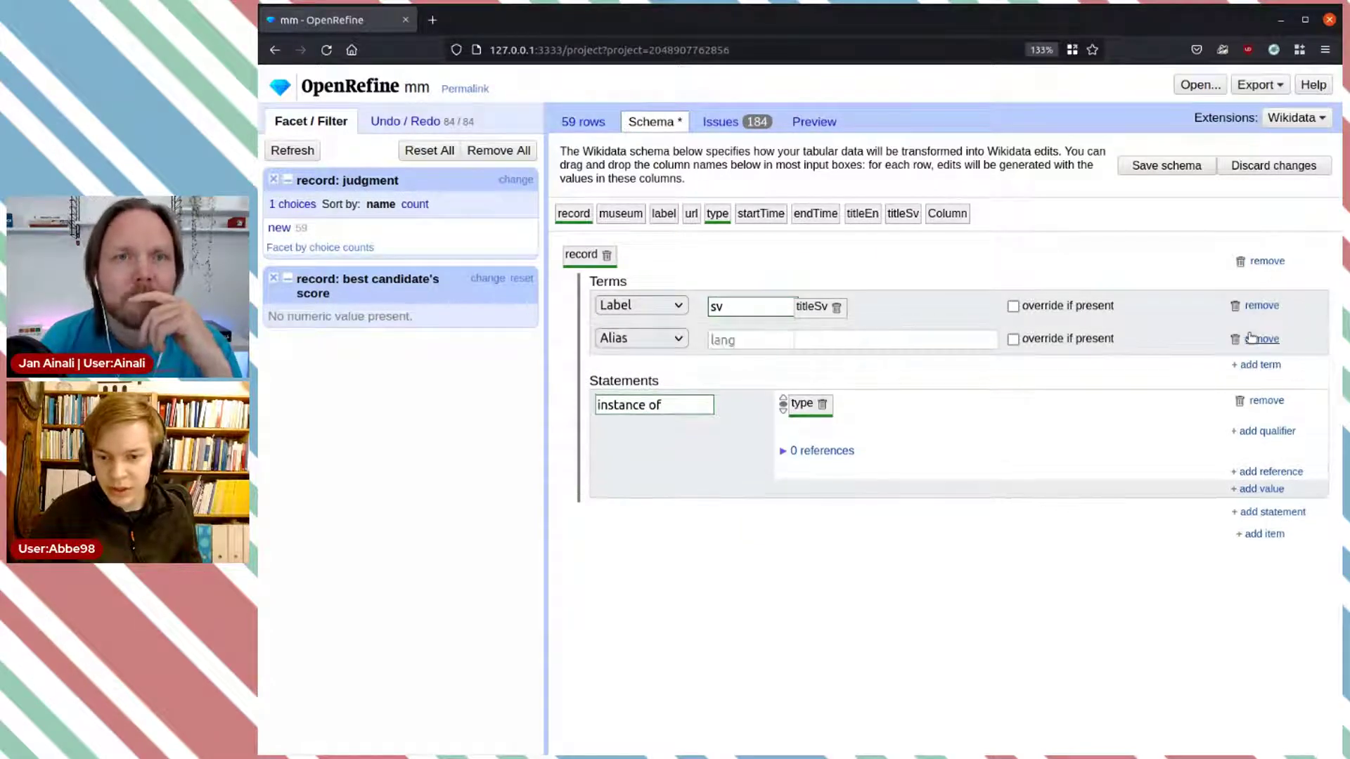
{"action": "left_click", "coordinate": [647, 372]}
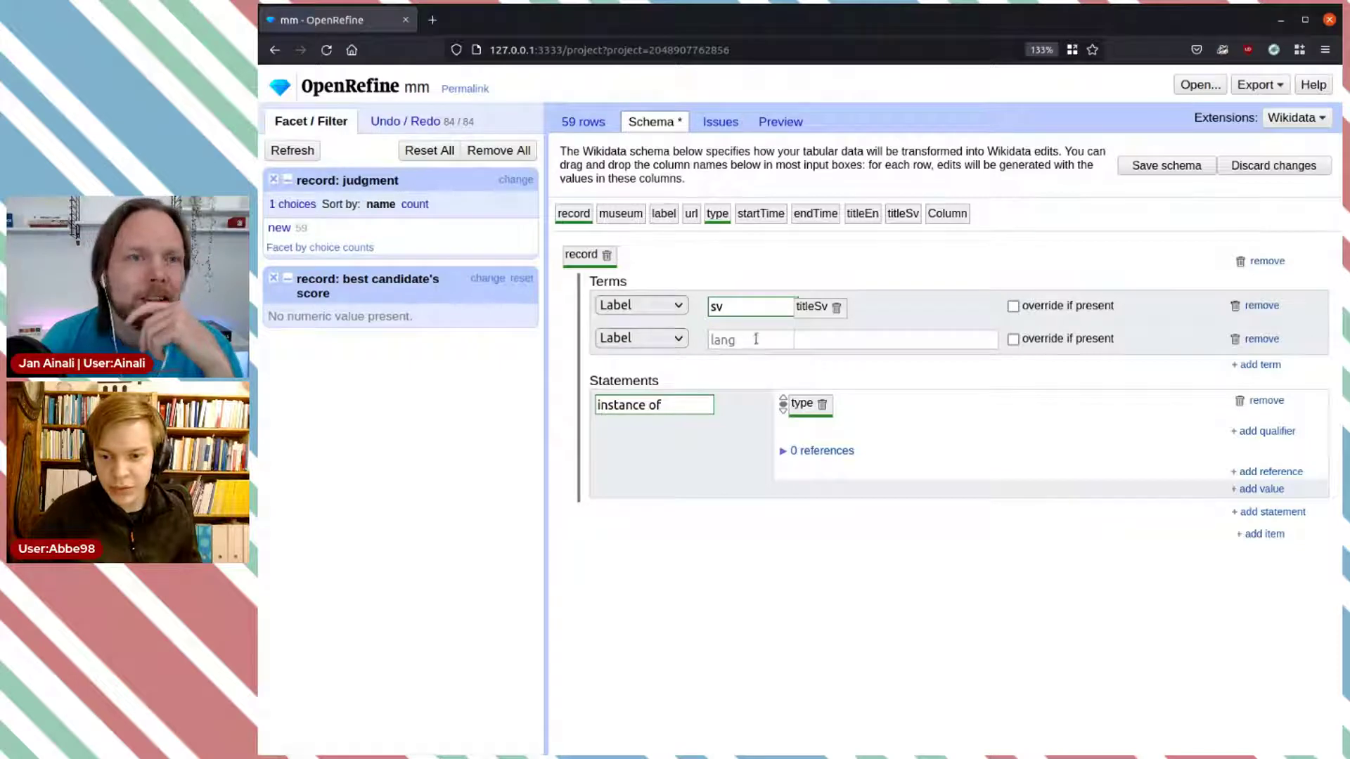
{"action": "left_click", "coordinate": [755, 340]}
{"action": "type", "text": "en"}
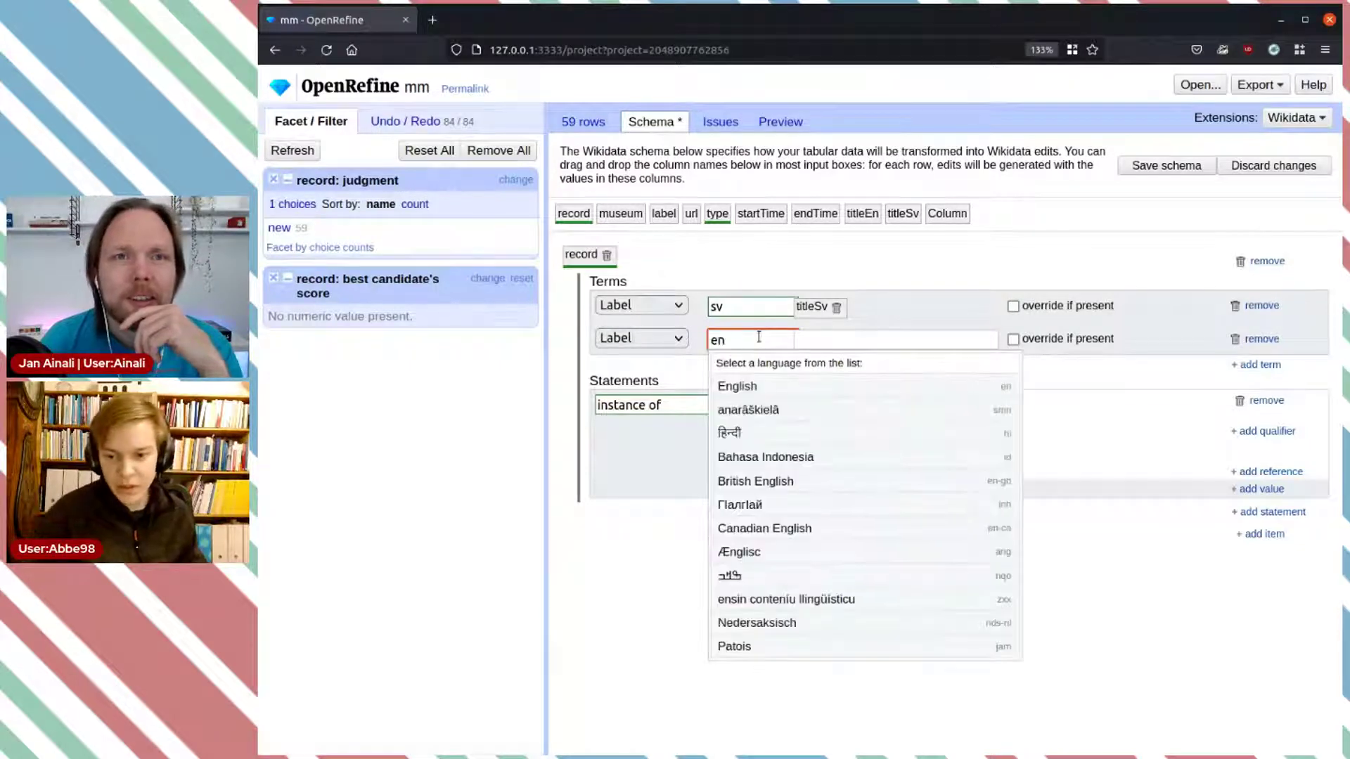
{"action": "left_click", "coordinate": [758, 387]}
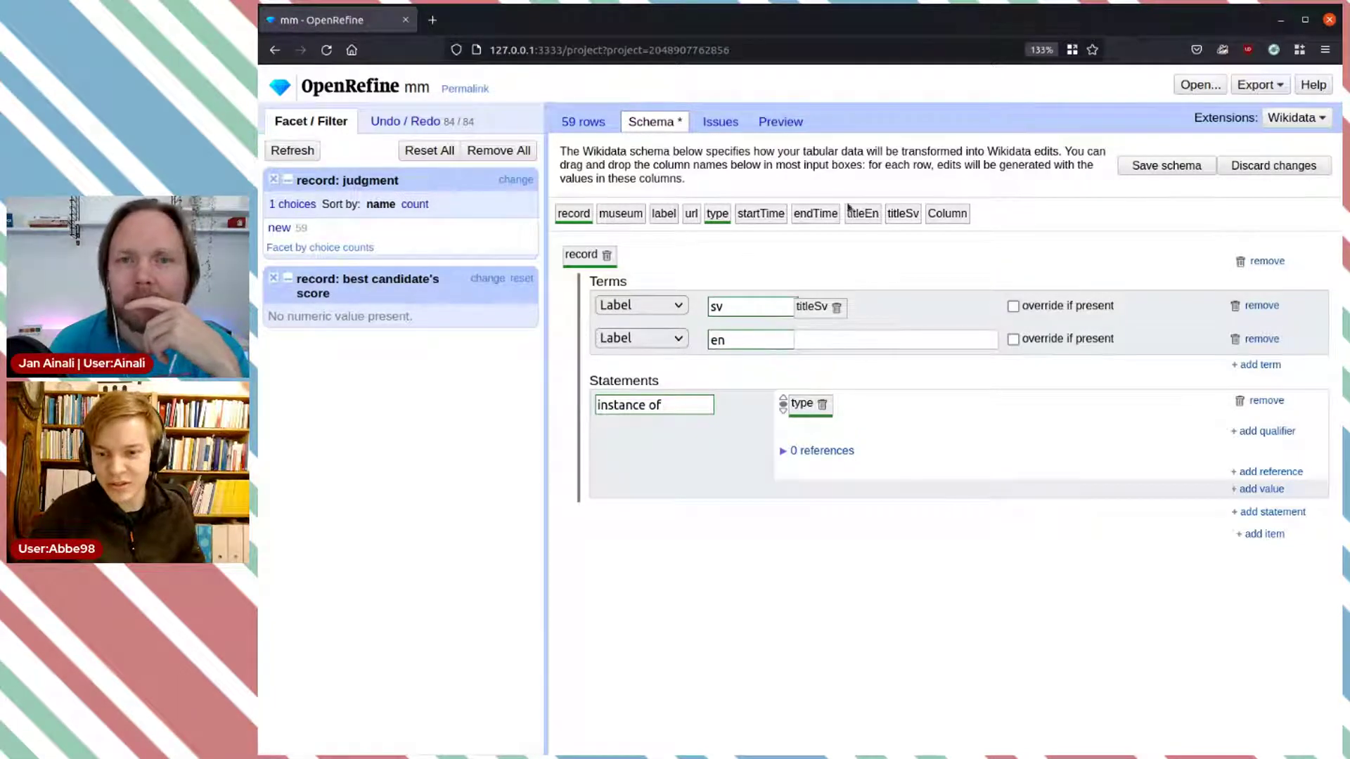
{"action": "left_click_drag", "start_coordinate": [862, 215], "coordinate": [854, 339]}
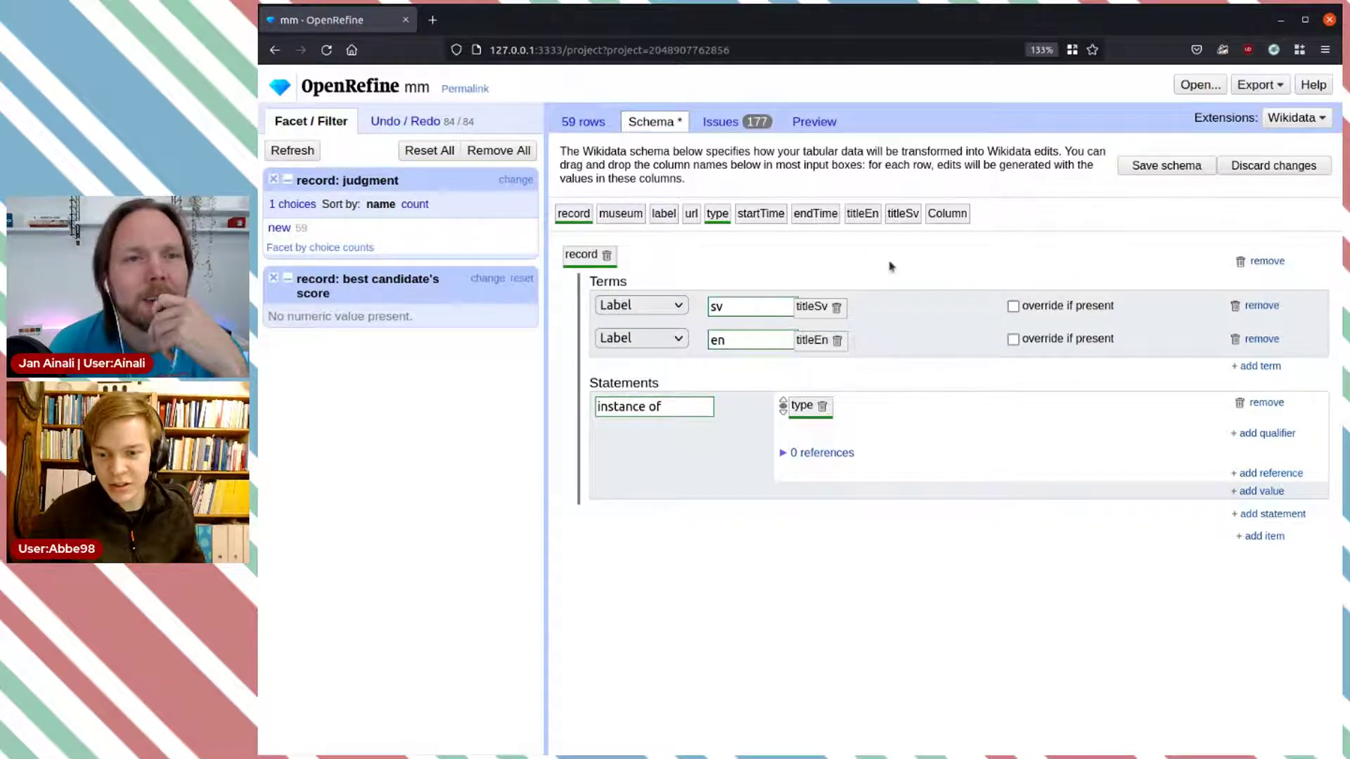
{"action": "left_click", "coordinate": [732, 123]}
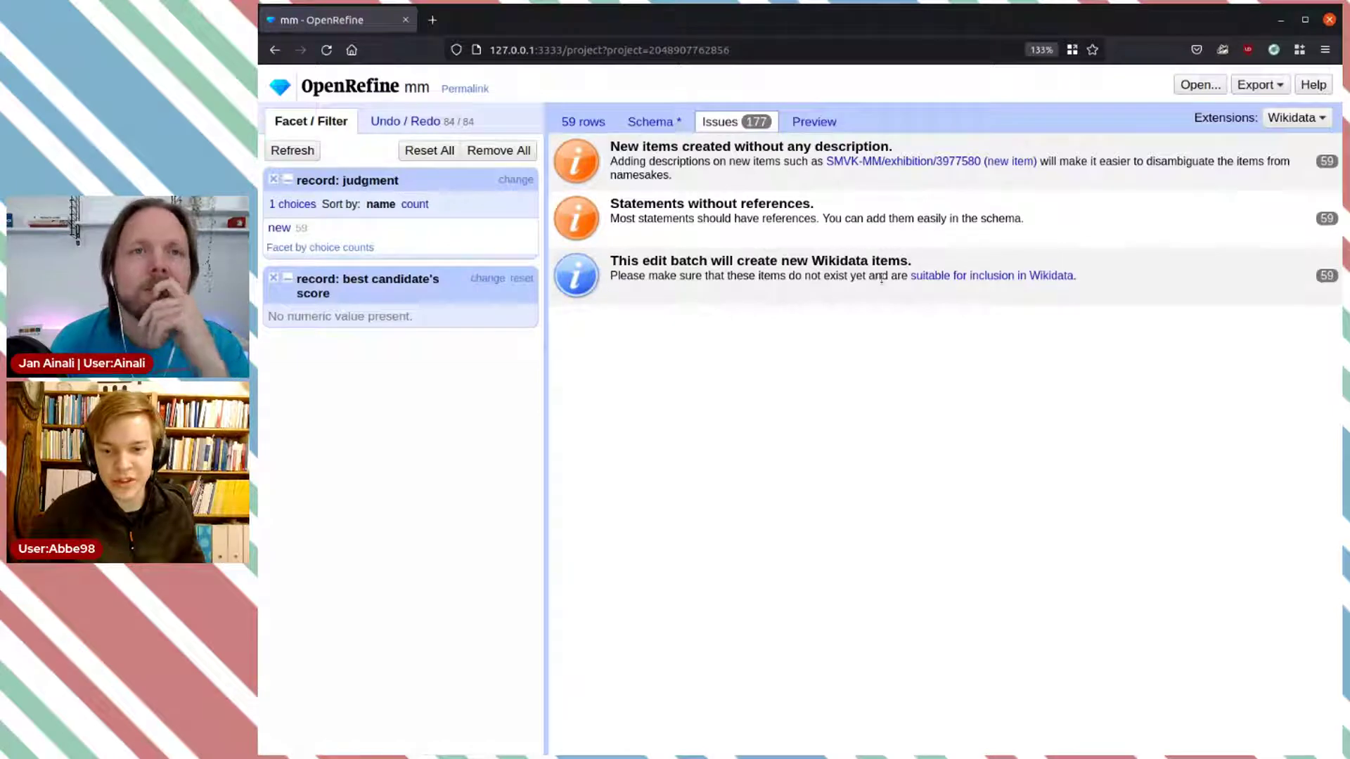
{"action": "left_click", "coordinate": [664, 124]}
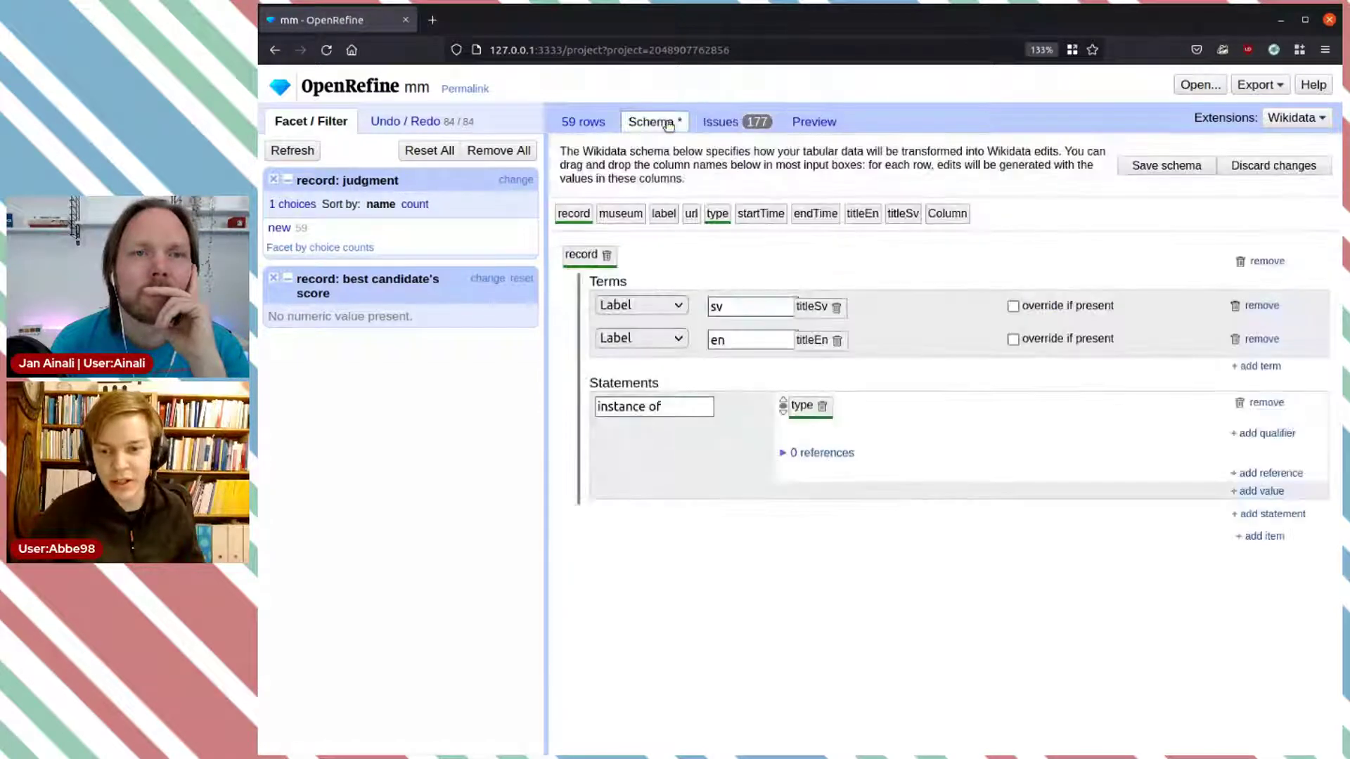
Step: Begin a new column based on the startTime column, with Python / Jython as the expression language
{"action": "left_click", "coordinate": [582, 121]}
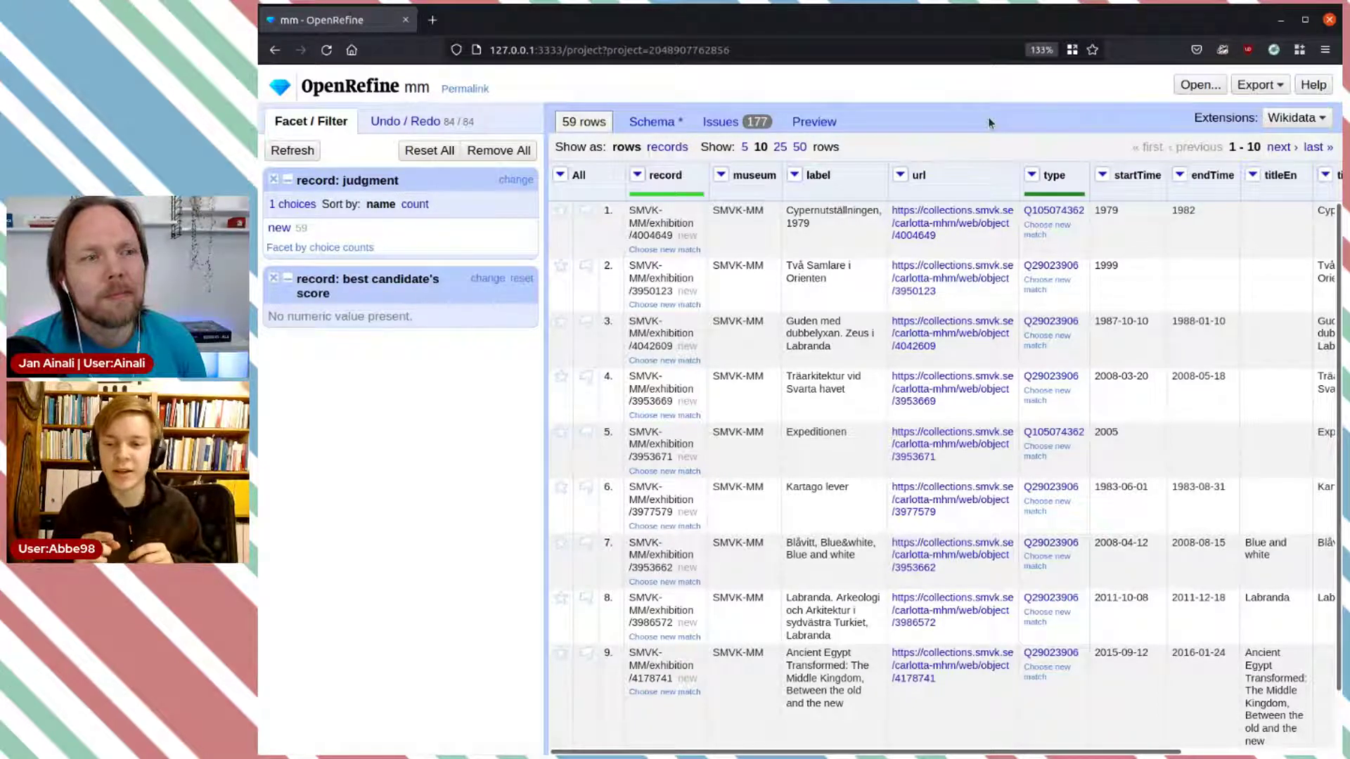
{"action": "mouse_move", "coordinate": [1143, 275]}
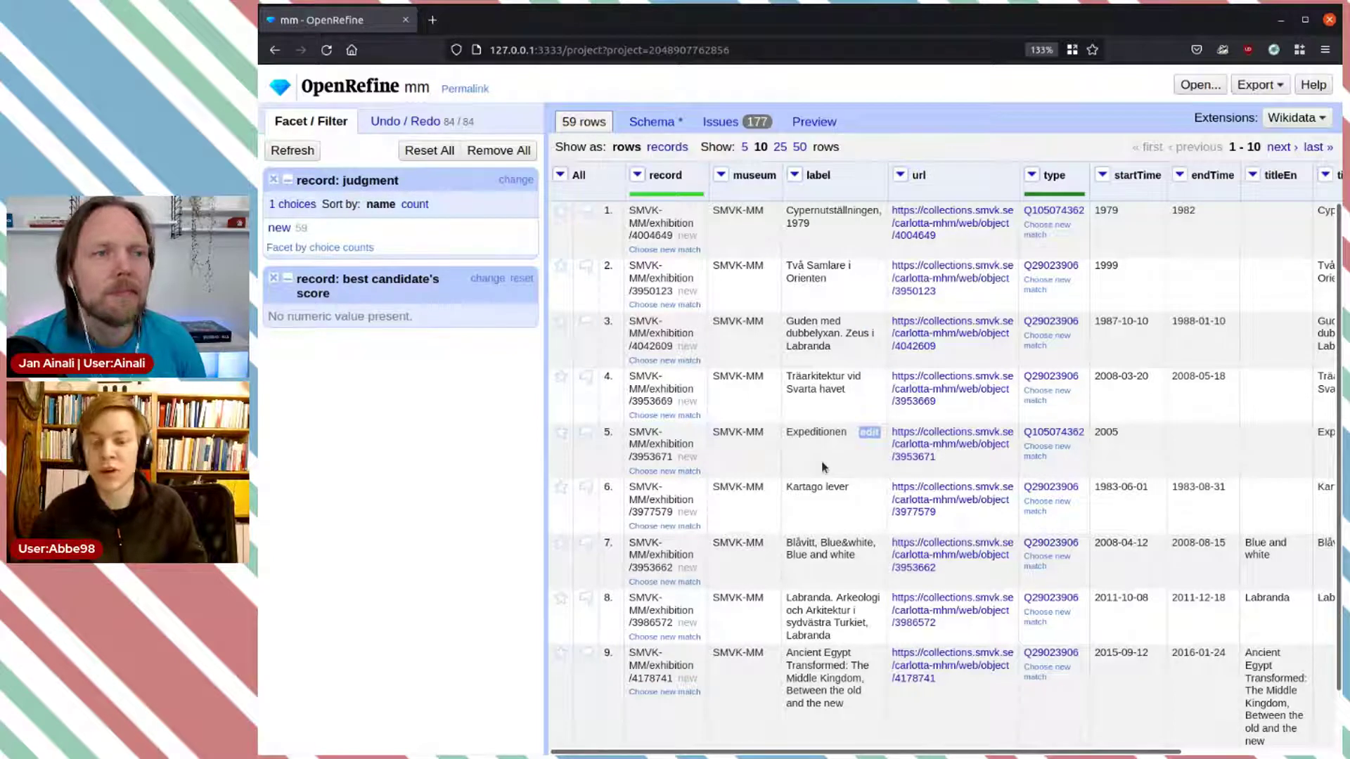
{"action": "mouse_move", "coordinate": [1043, 268]}
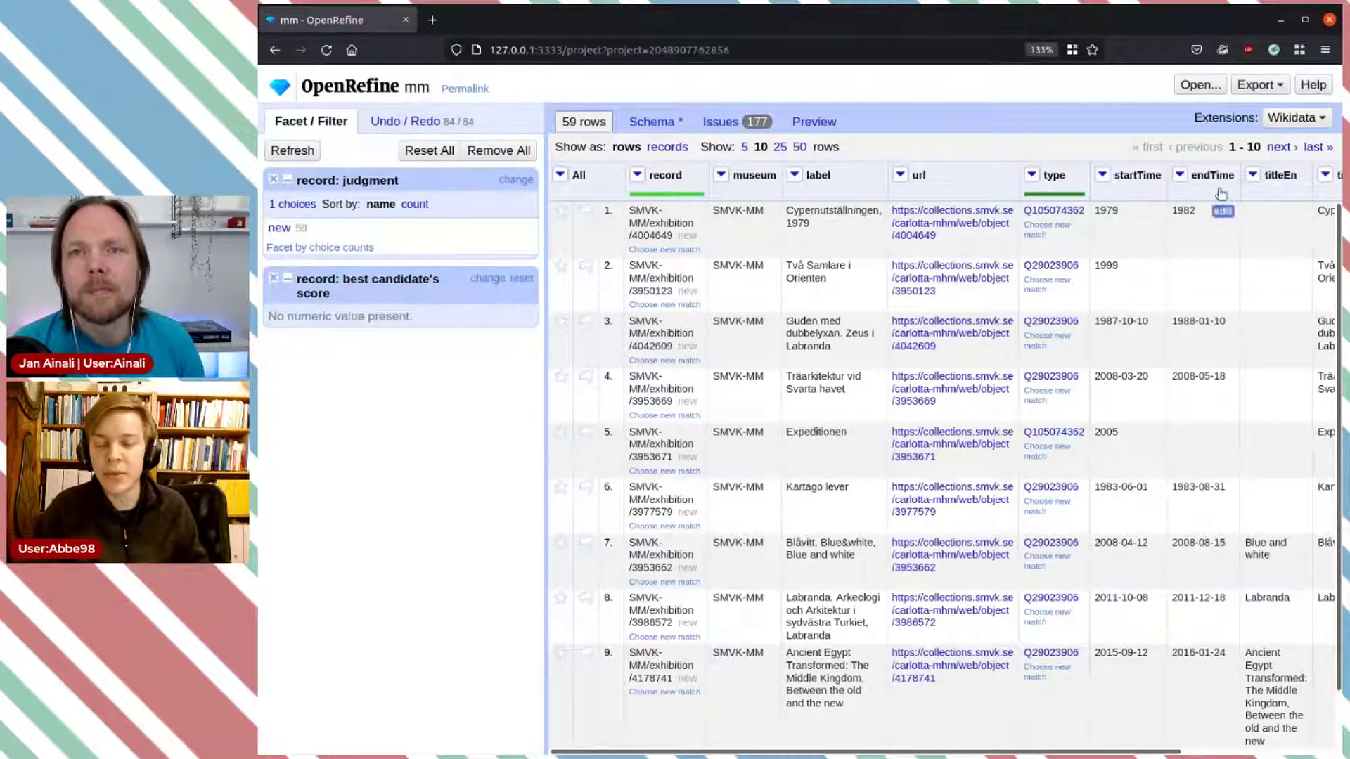
{"action": "left_click", "coordinate": [1103, 176]}
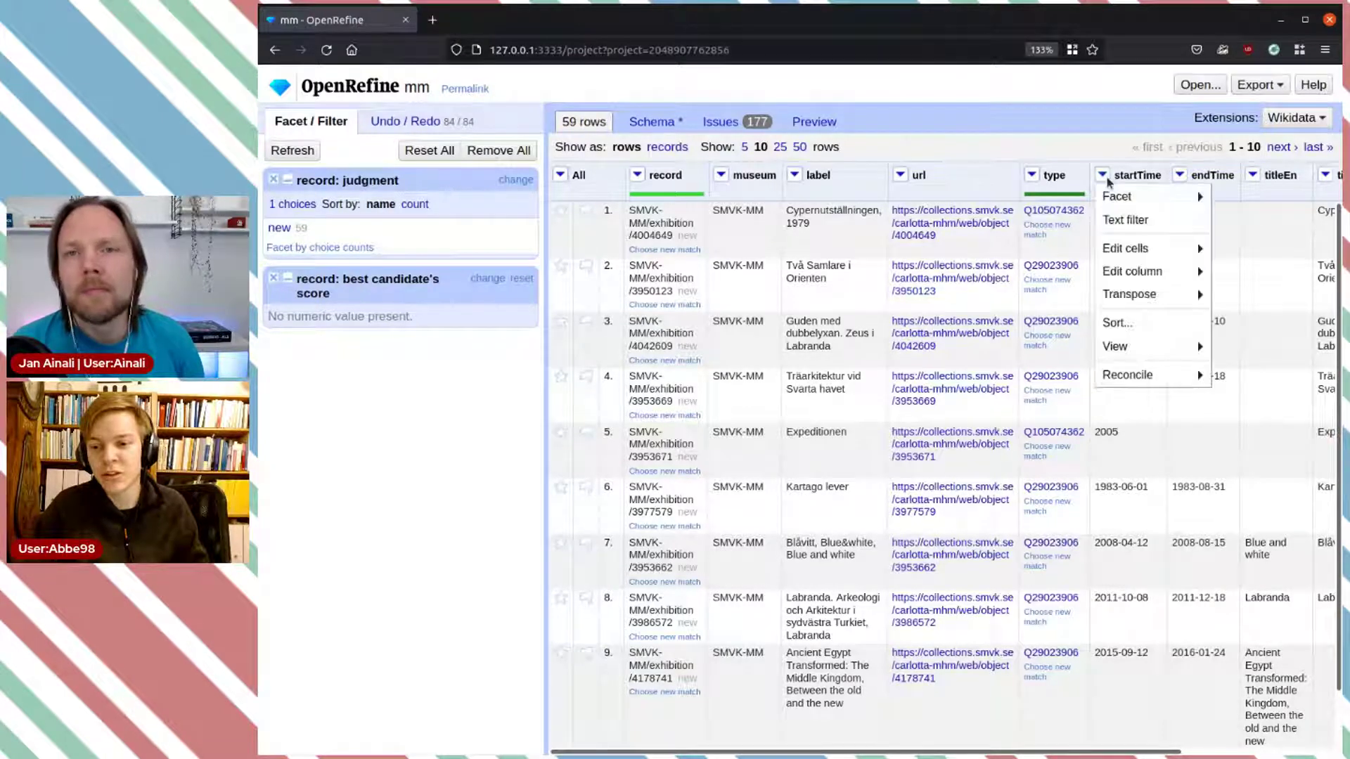
{"action": "mouse_move", "coordinate": [1114, 190]}
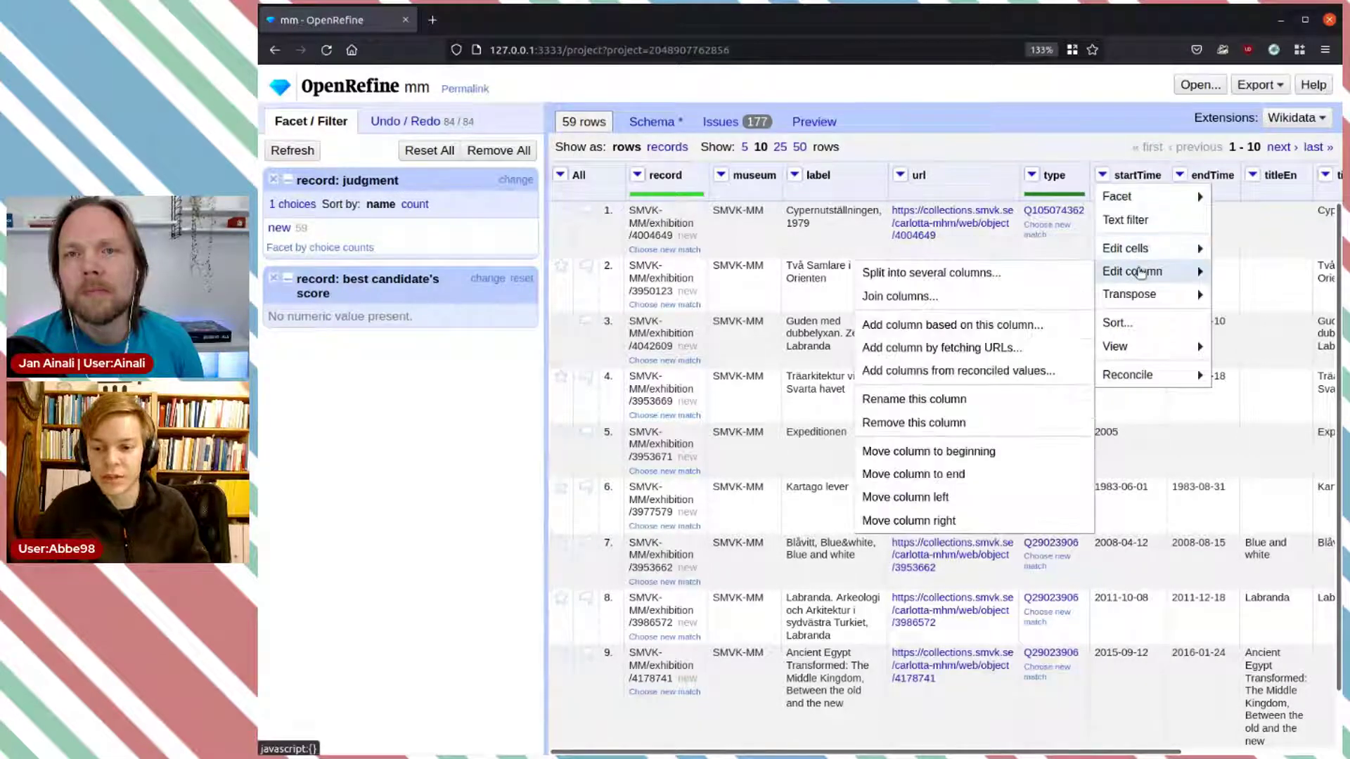
{"action": "left_click", "coordinate": [1008, 326]}
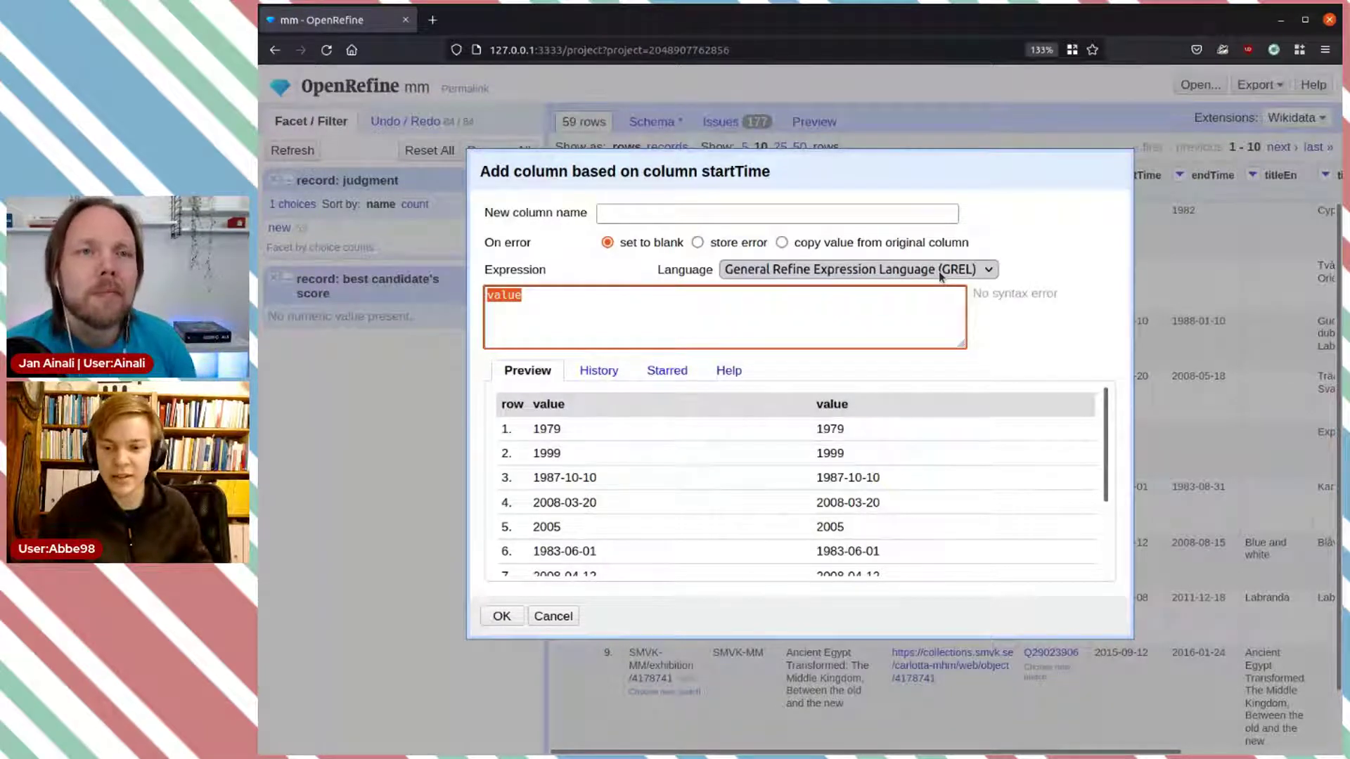
{"action": "left_click", "coordinate": [940, 275]}
{"action": "left_click", "coordinate": [838, 307]}
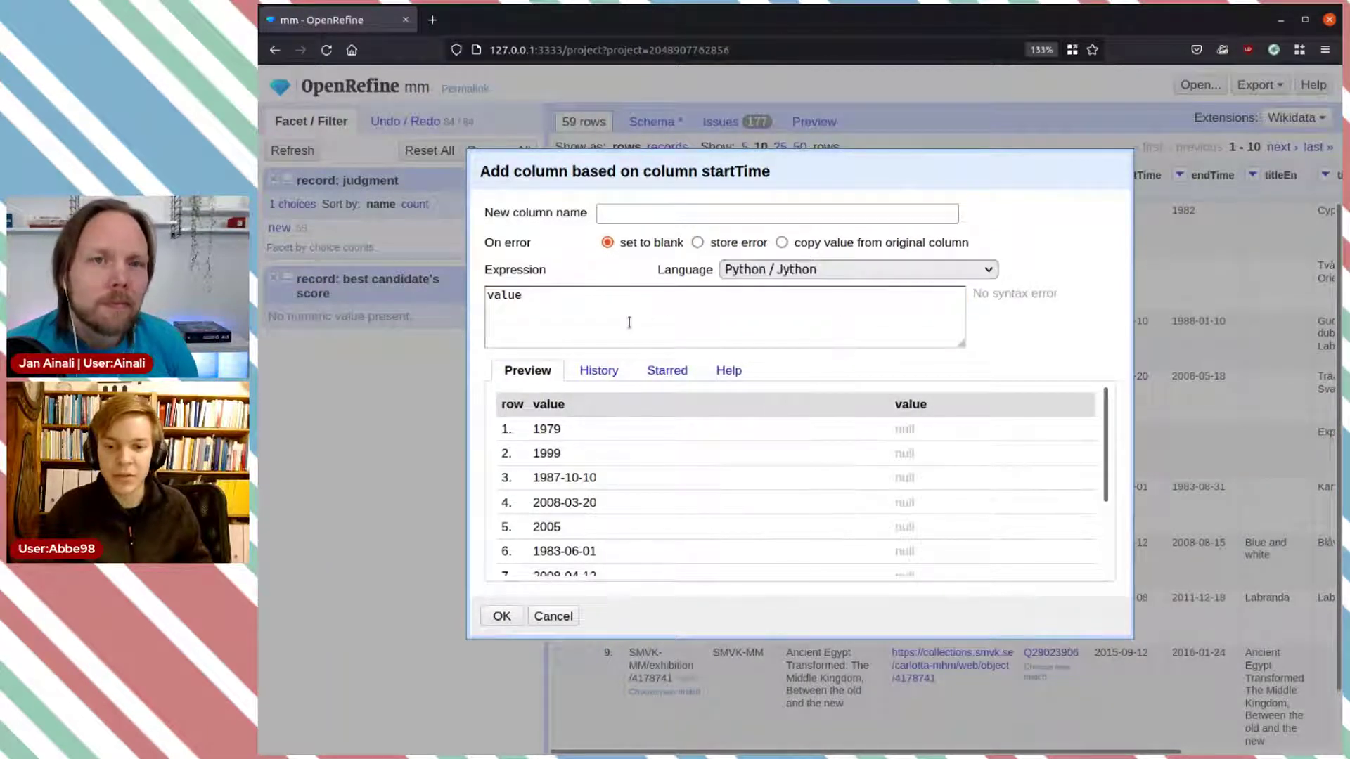
Step: Write the new column's expression as return value.split('-')[0] to extract the year from each start date
{"action": "left_click", "coordinate": [631, 303]}
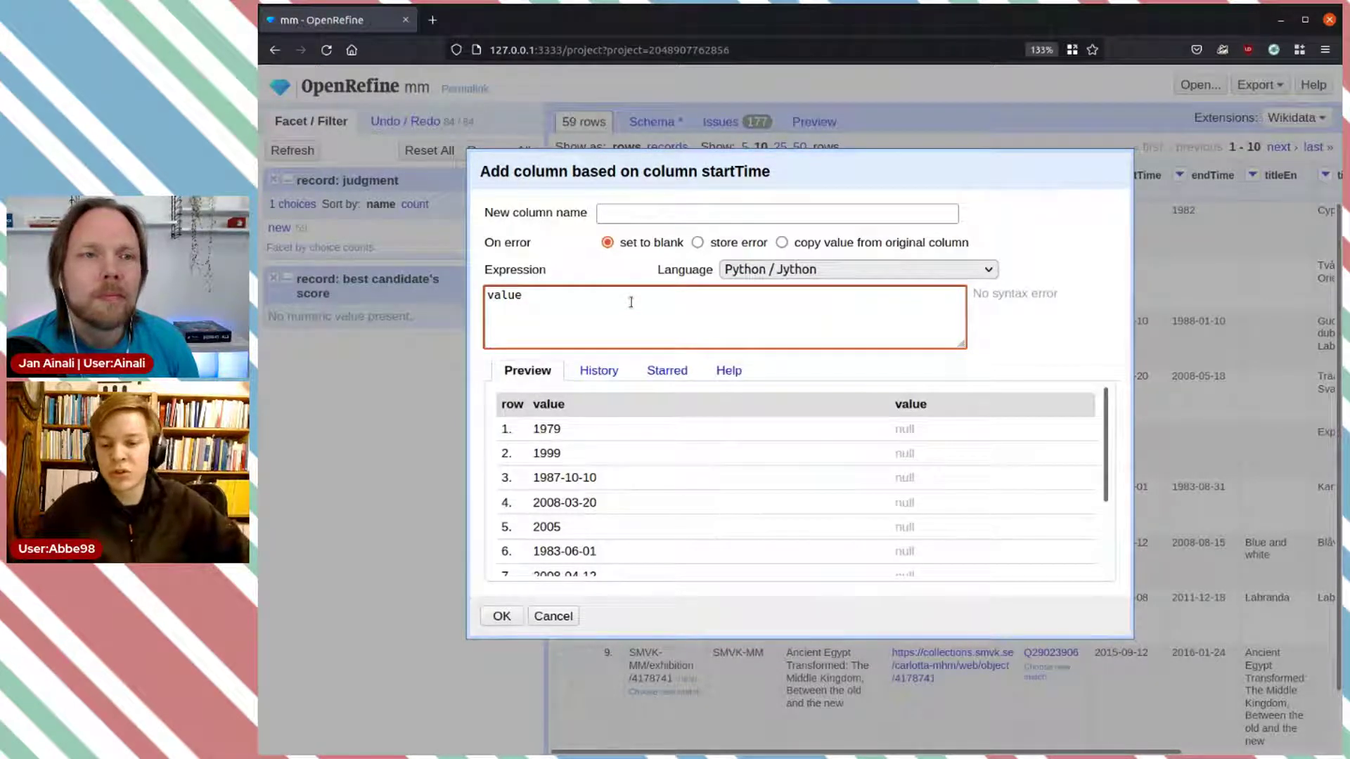
{"action": "key", "text": "Home"}
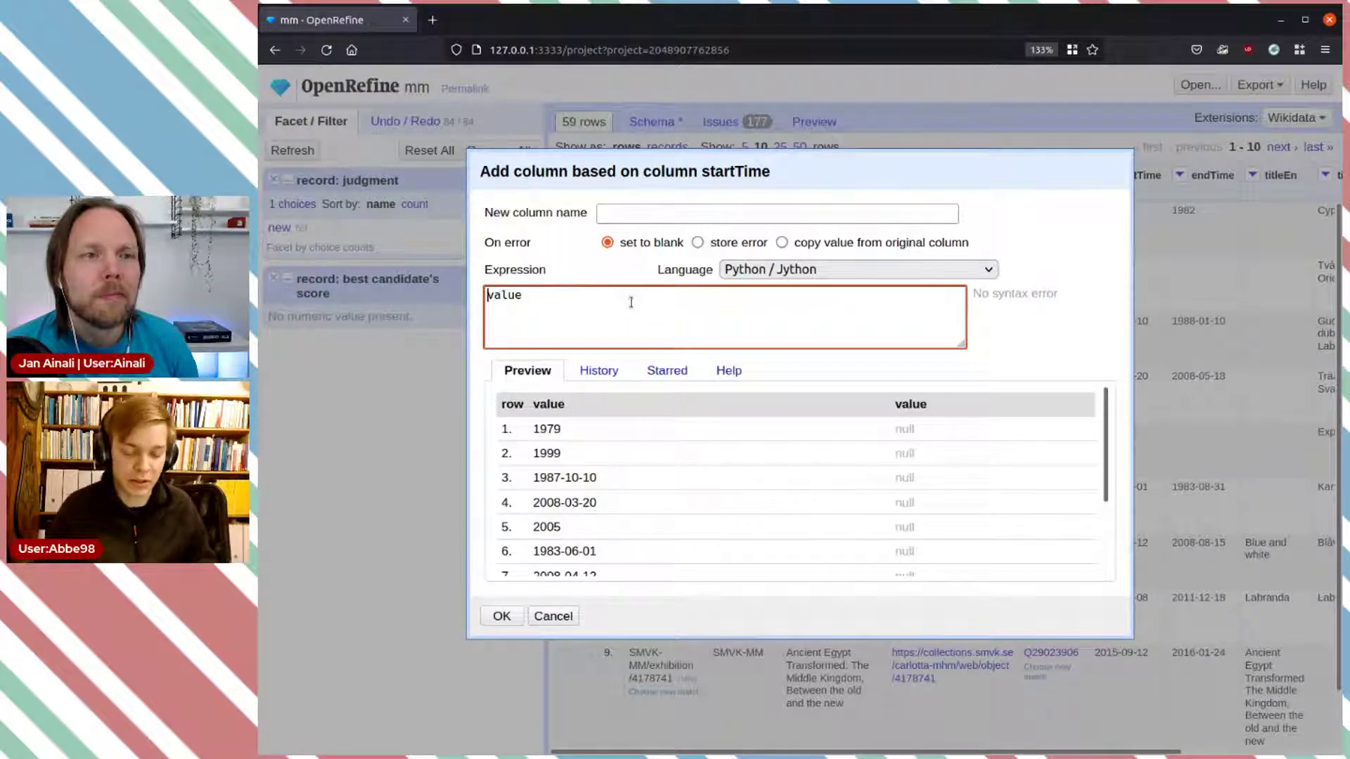
{"action": "type", "text": "return"}
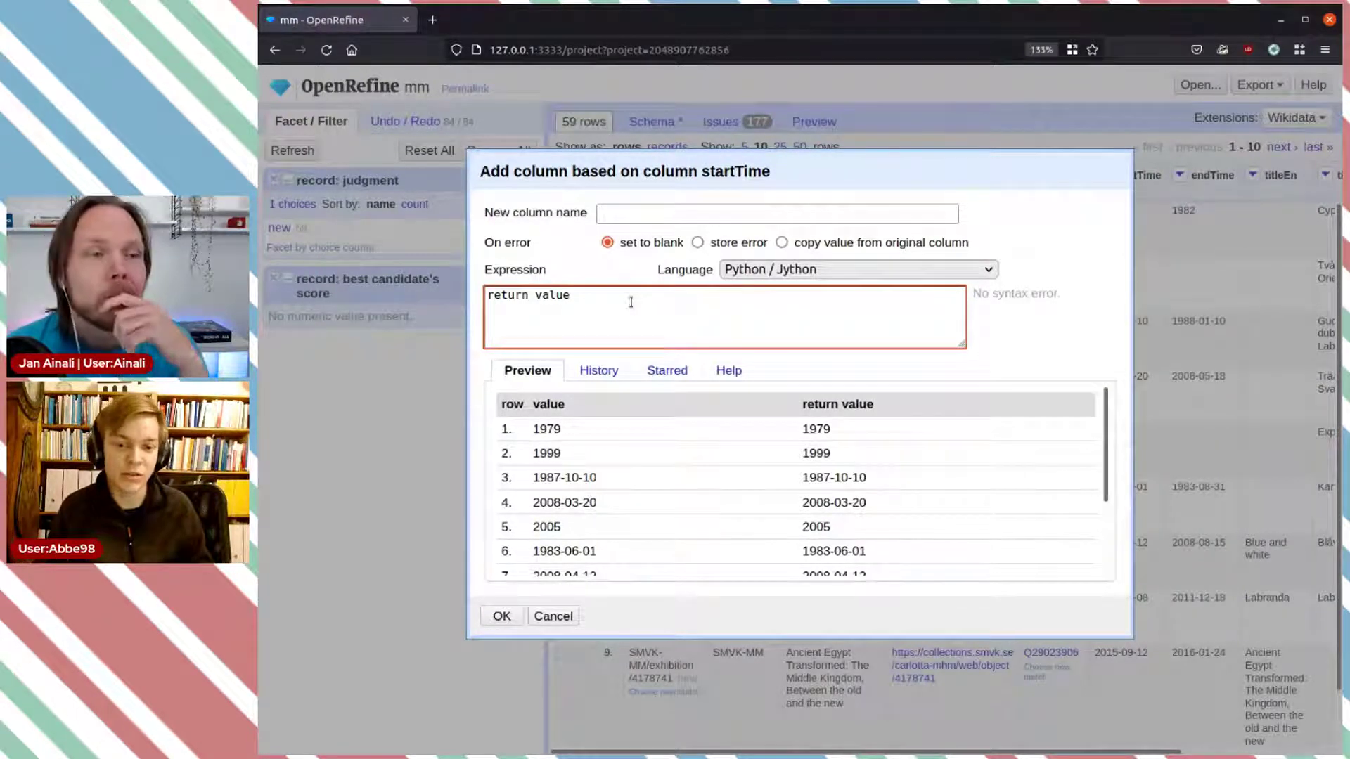
{"action": "type", "text": ".s"}
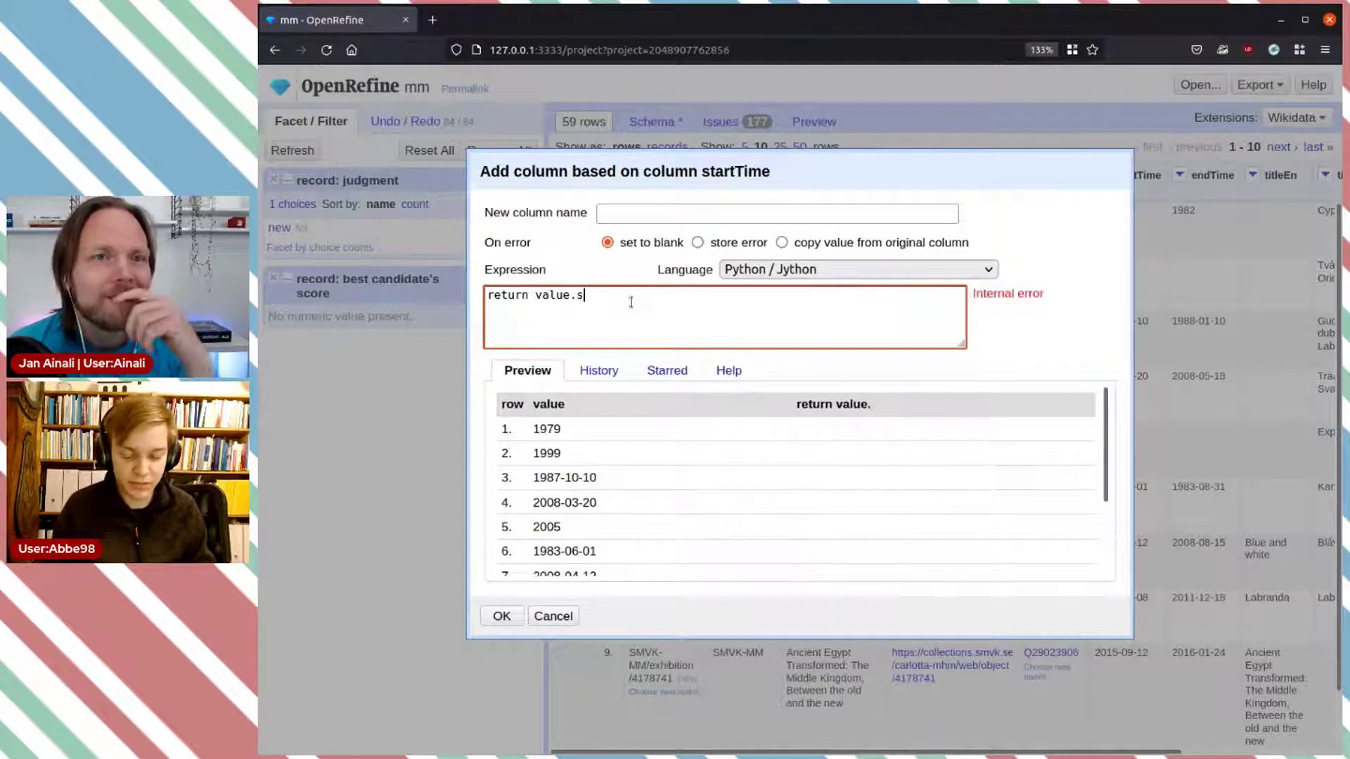
{"action": "type", "text": "plit()"}
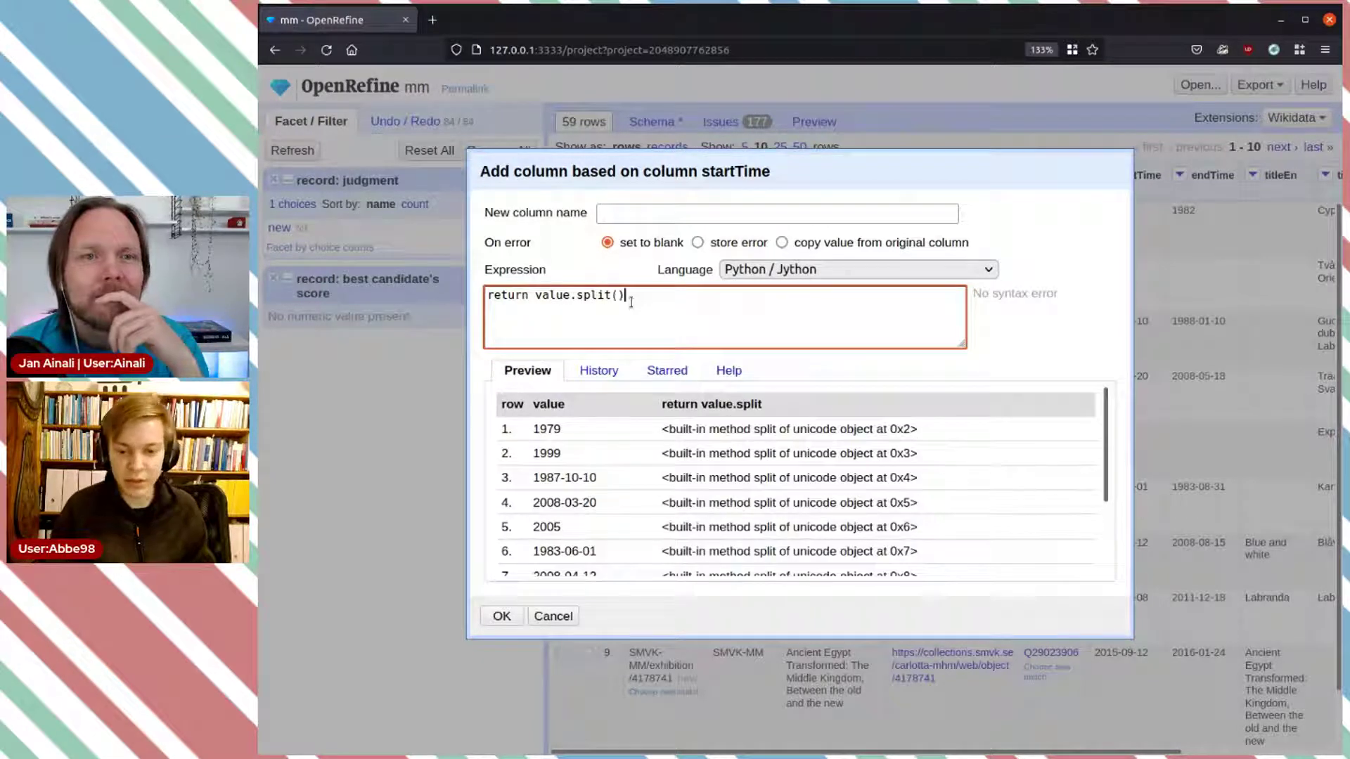
{"action": "key", "text": "Left"}
{"action": "type", "text": "-"}
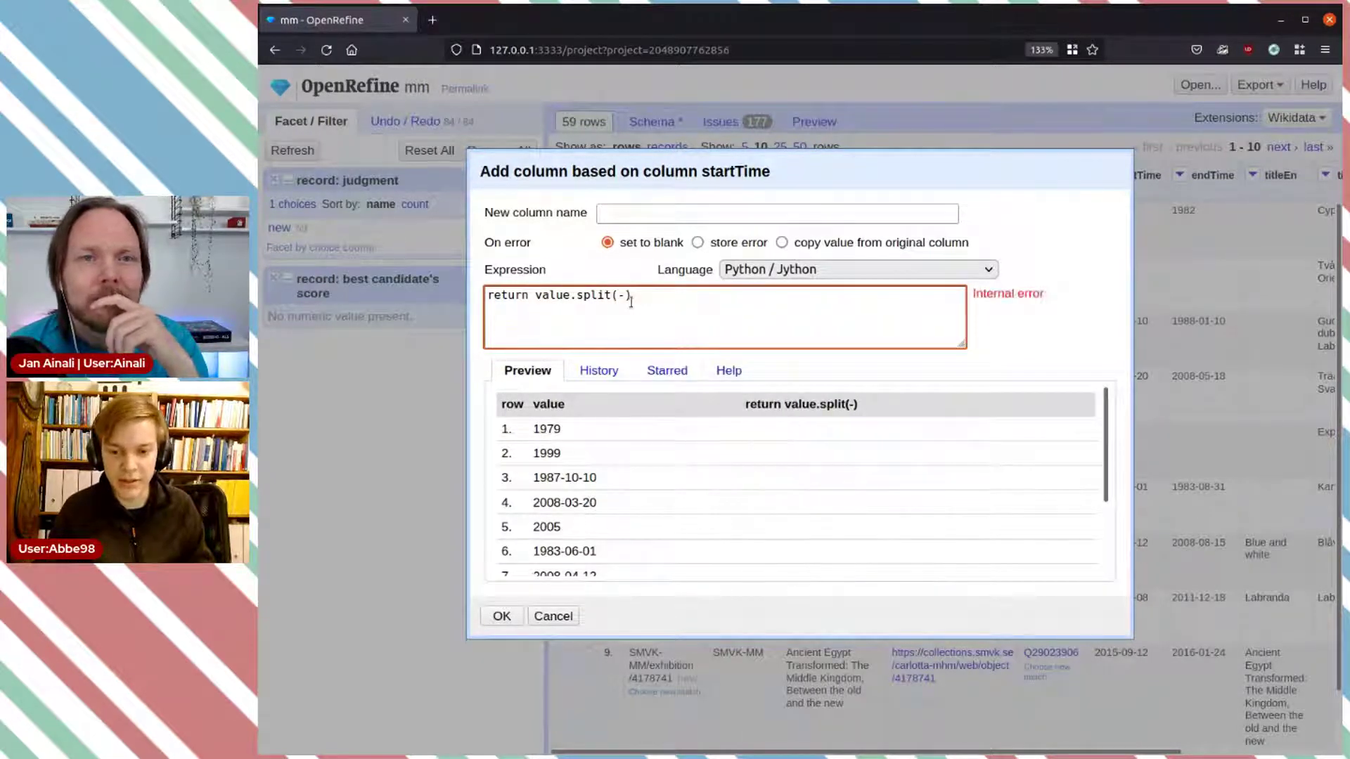
{"action": "type", "text": "'"}
{"action": "key", "text": "Left"}
{"action": "key", "text": "Left"}
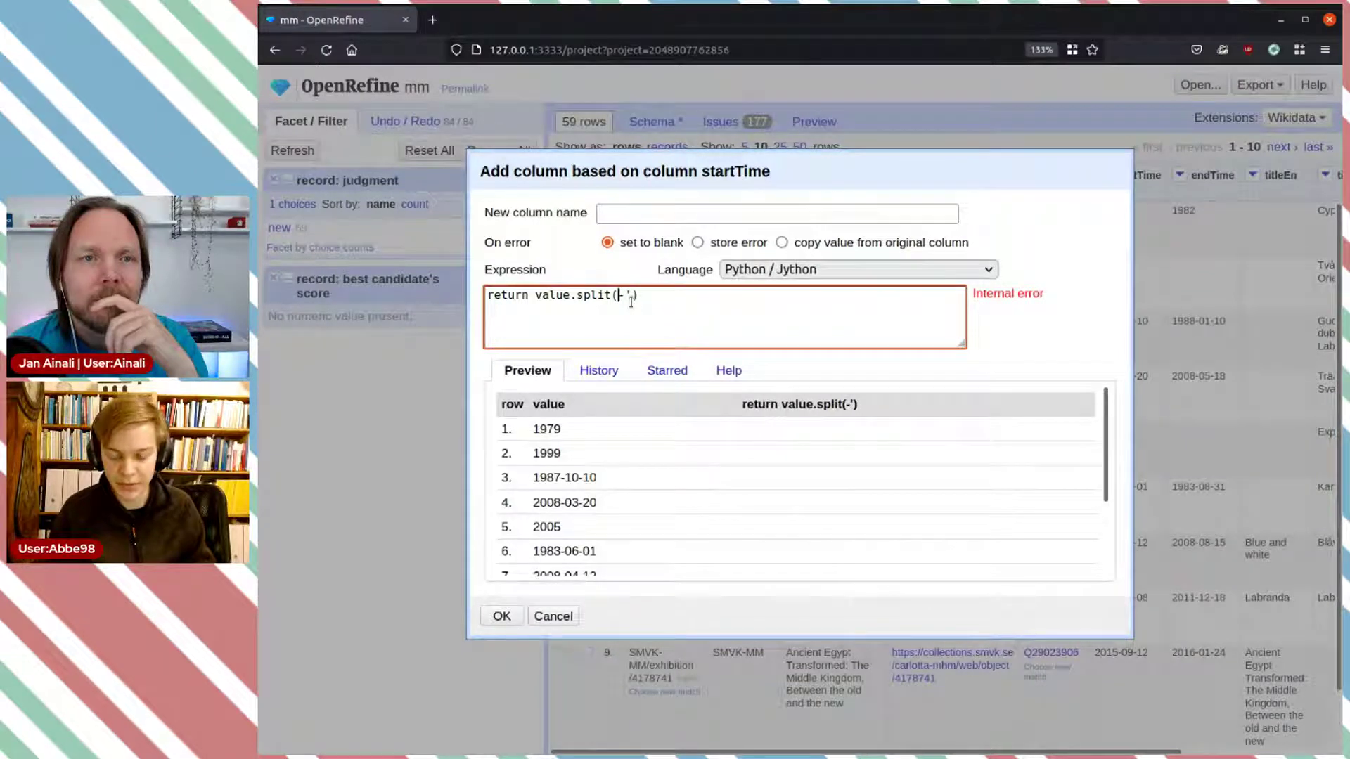
{"action": "type", "text": "'"}
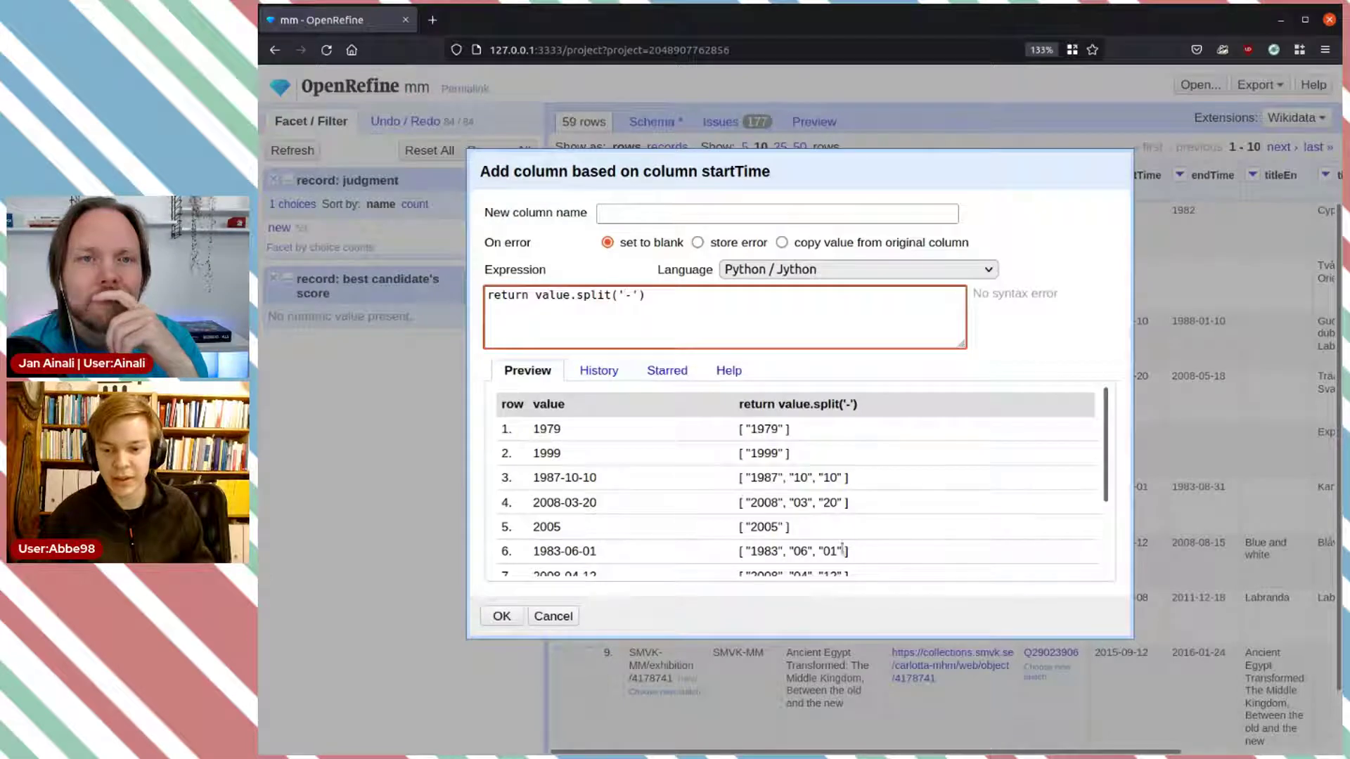
{"action": "type", "text": "[]"}
{"action": "type", "text": "0"}
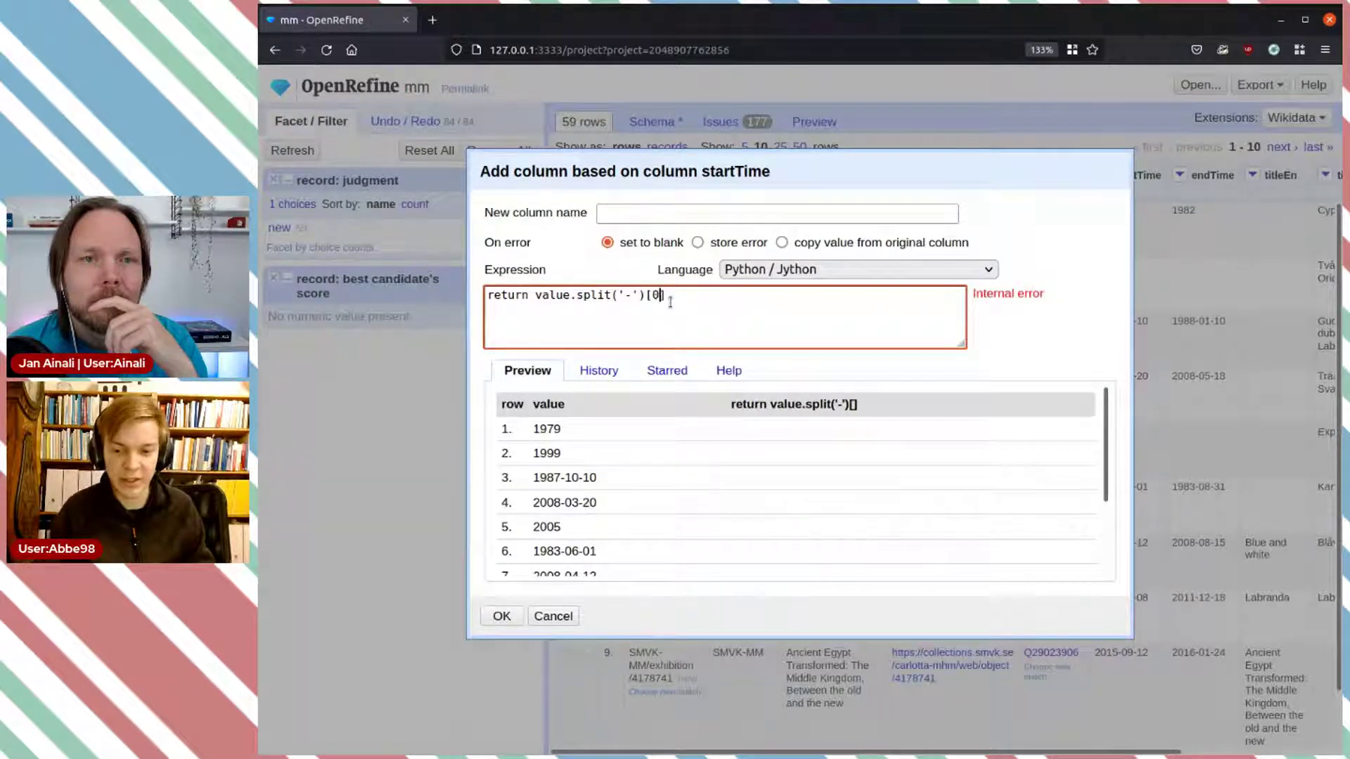
{"action": "key", "text": "Right"}
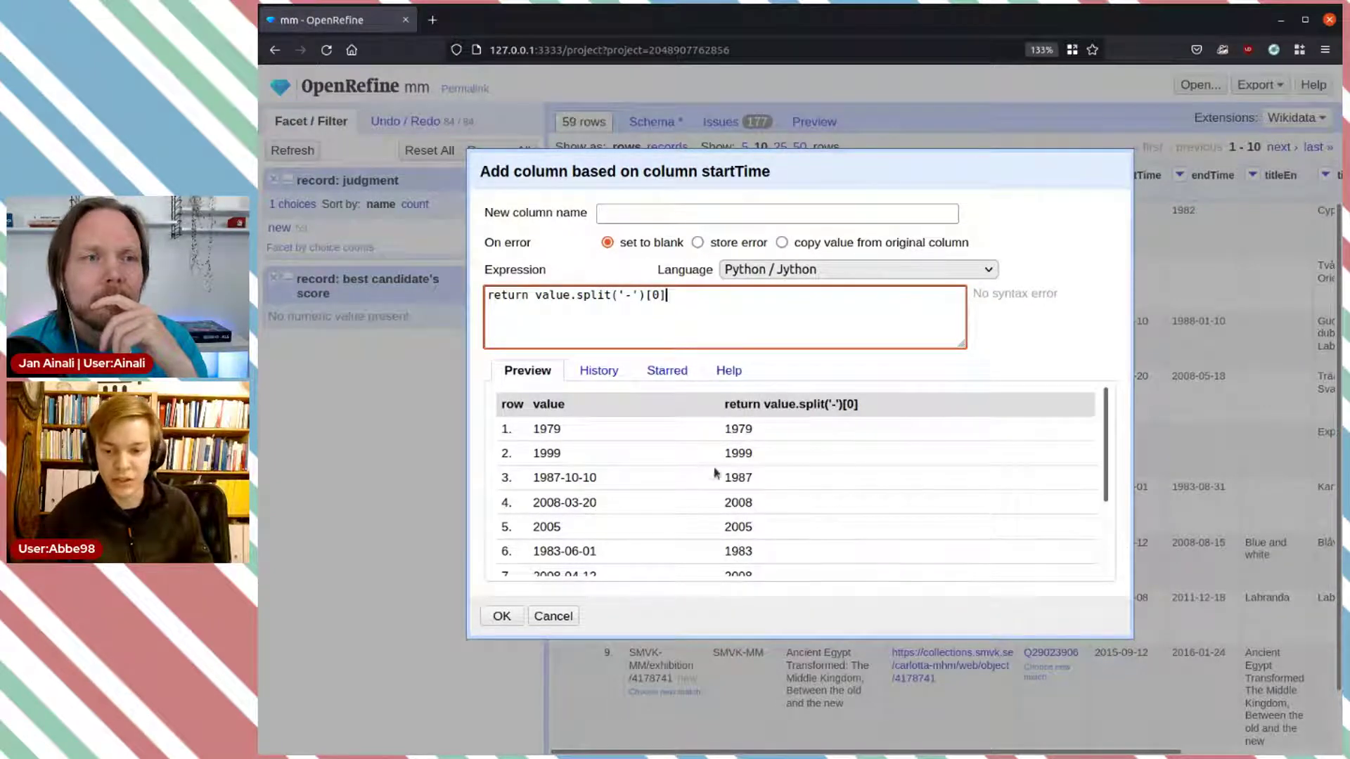
Step: Check the previewed years, name the new column startYear and create it
{"action": "scroll", "coordinate": [791, 440], "scroll_direction": "down", "scroll_amount": 3}
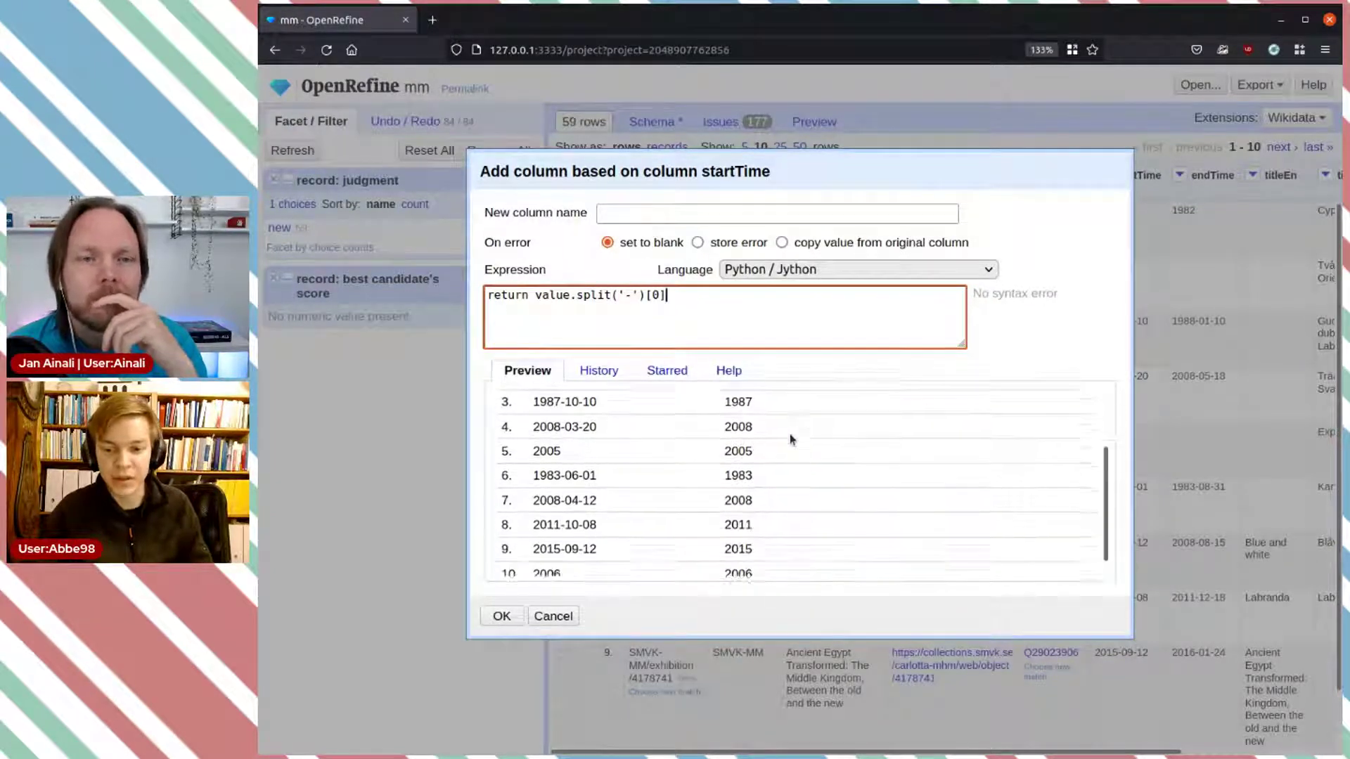
{"action": "scroll", "coordinate": [791, 440], "scroll_direction": "up", "scroll_amount": 1}
{"action": "scroll", "coordinate": [791, 440], "scroll_direction": "down", "scroll_amount": 2}
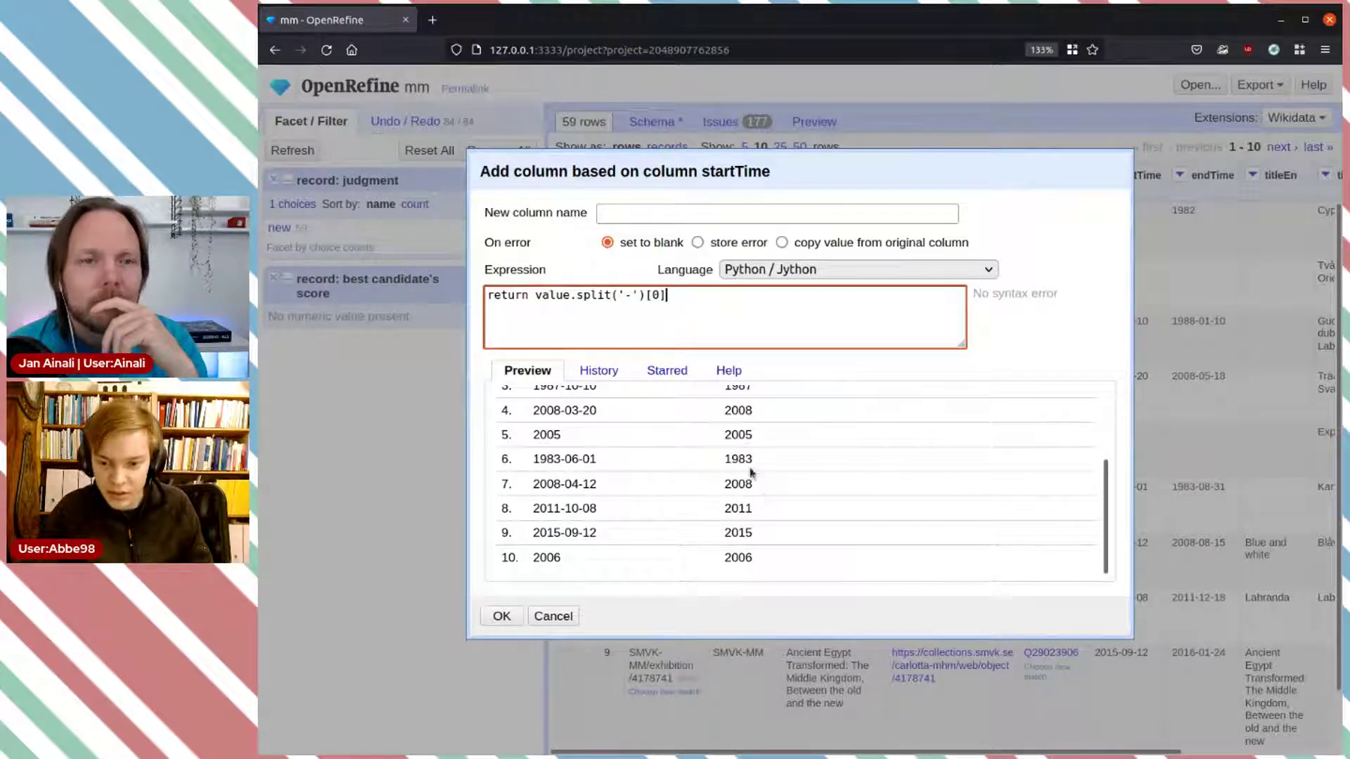
{"action": "scroll", "coordinate": [760, 485], "scroll_direction": "up", "scroll_amount": 1}
{"action": "scroll", "coordinate": [759, 485], "scroll_direction": "up", "scroll_amount": 3}
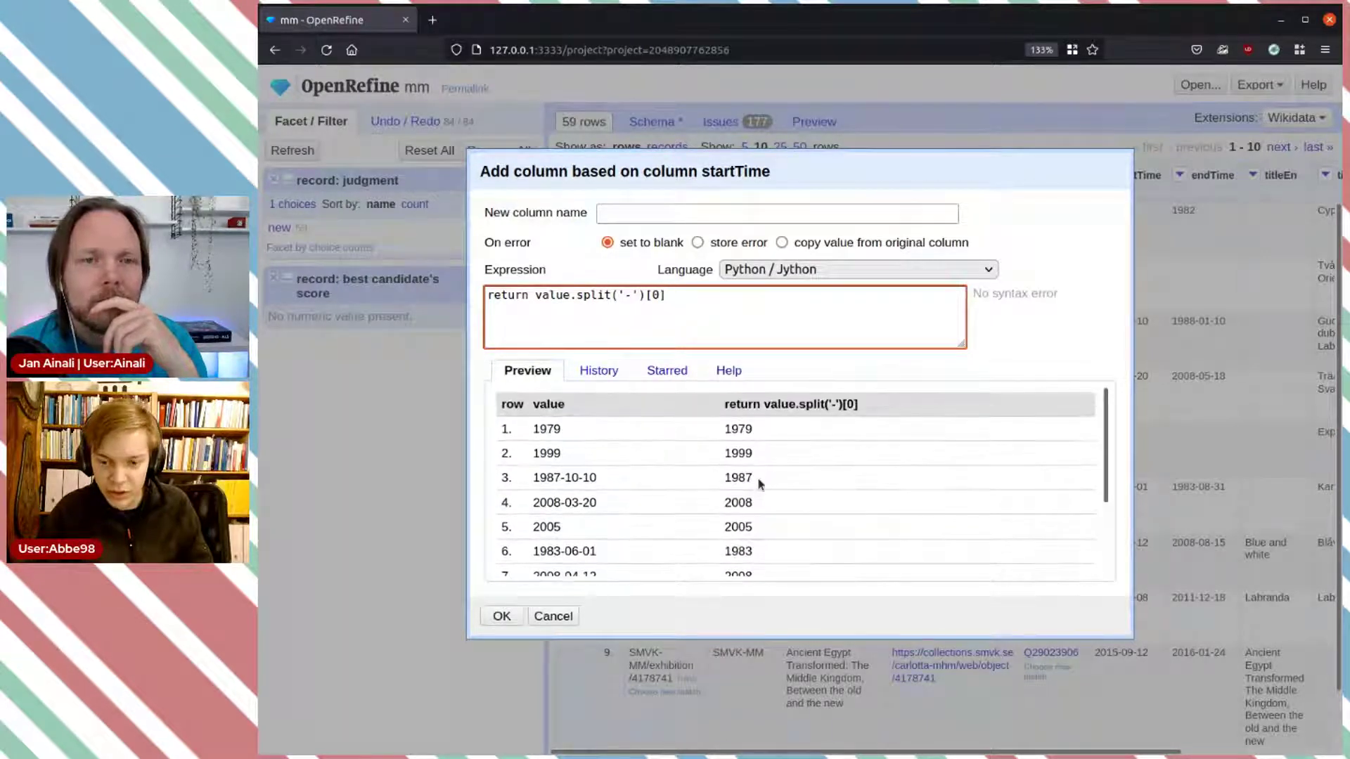
{"action": "left_click", "coordinate": [636, 214]}
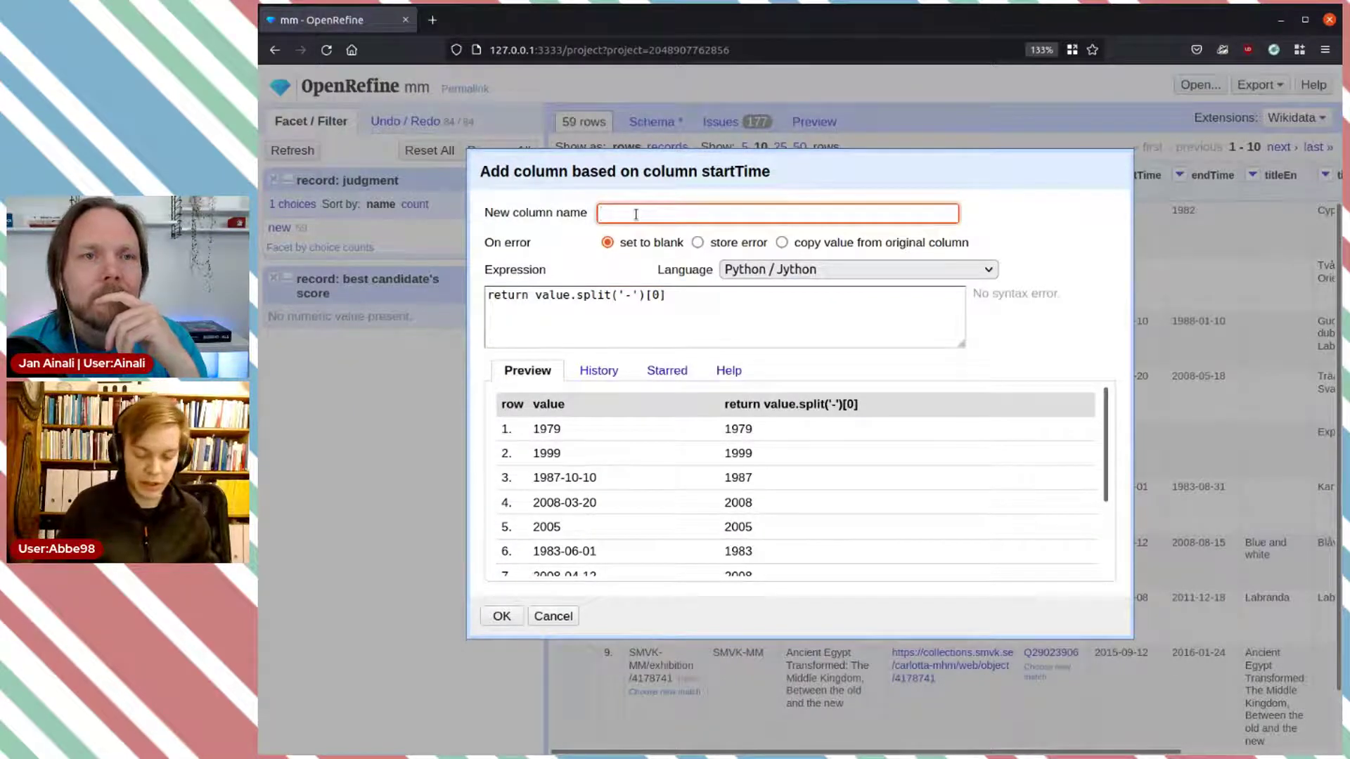
{"action": "type", "text": "startYear"}
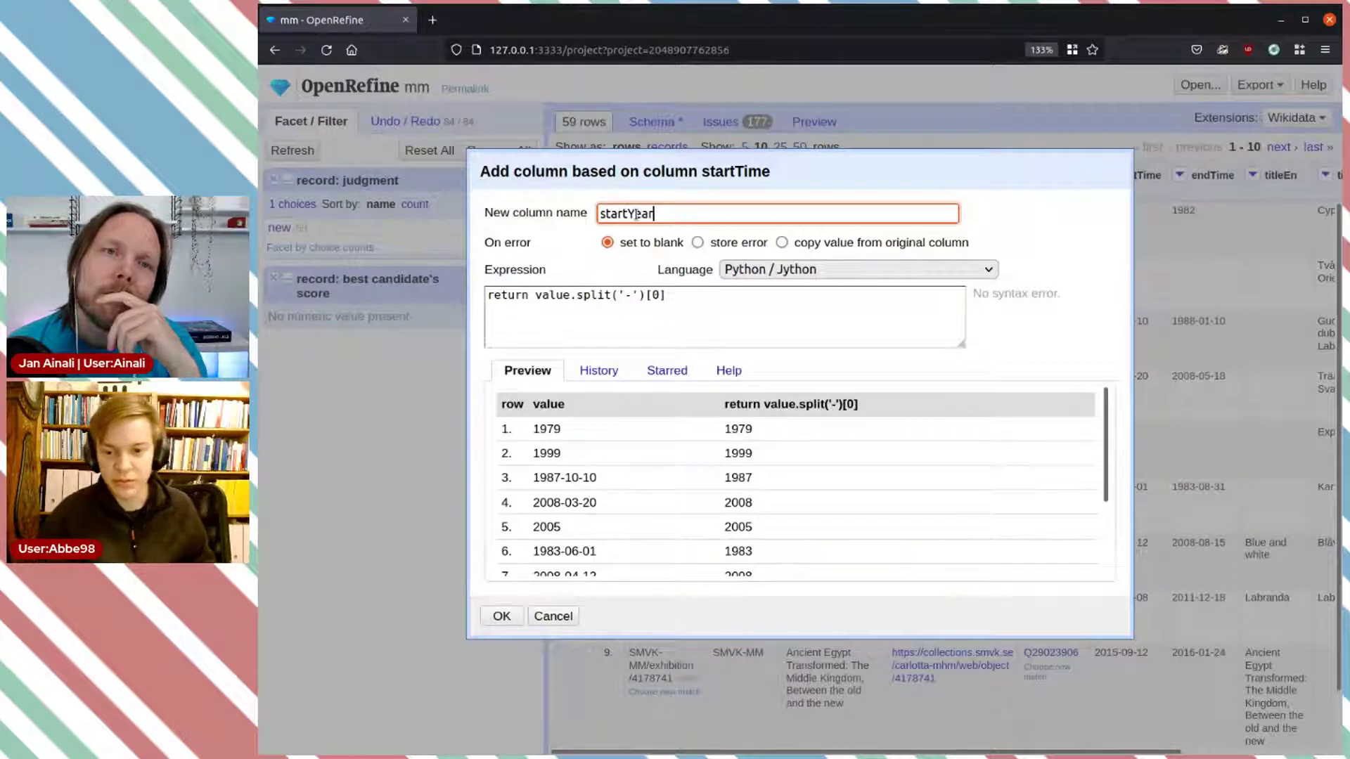
{"action": "left_click", "coordinate": [502, 616]}
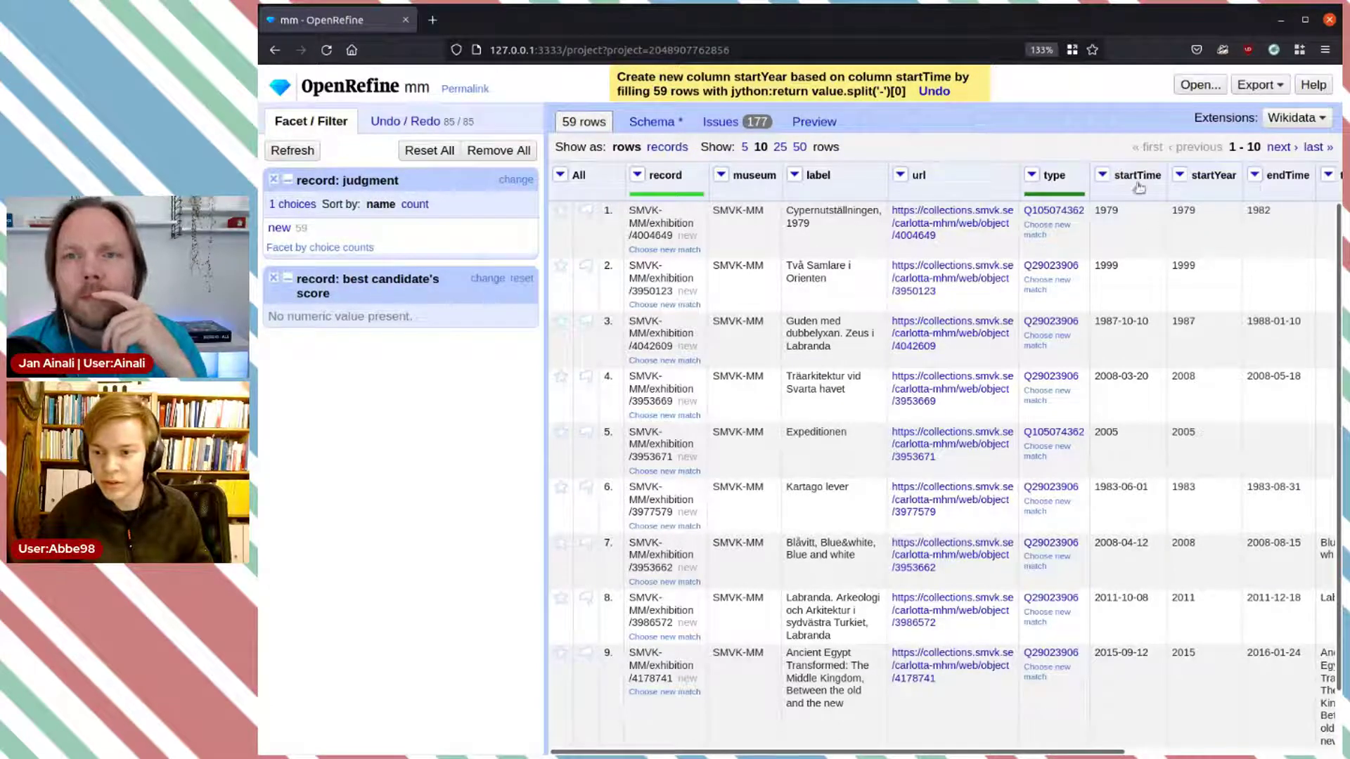
Step: Add a column named enYear based on endTime, reusing the expression return value.split('-')[0] from the expression history
{"action": "left_click", "coordinate": [1255, 178]}
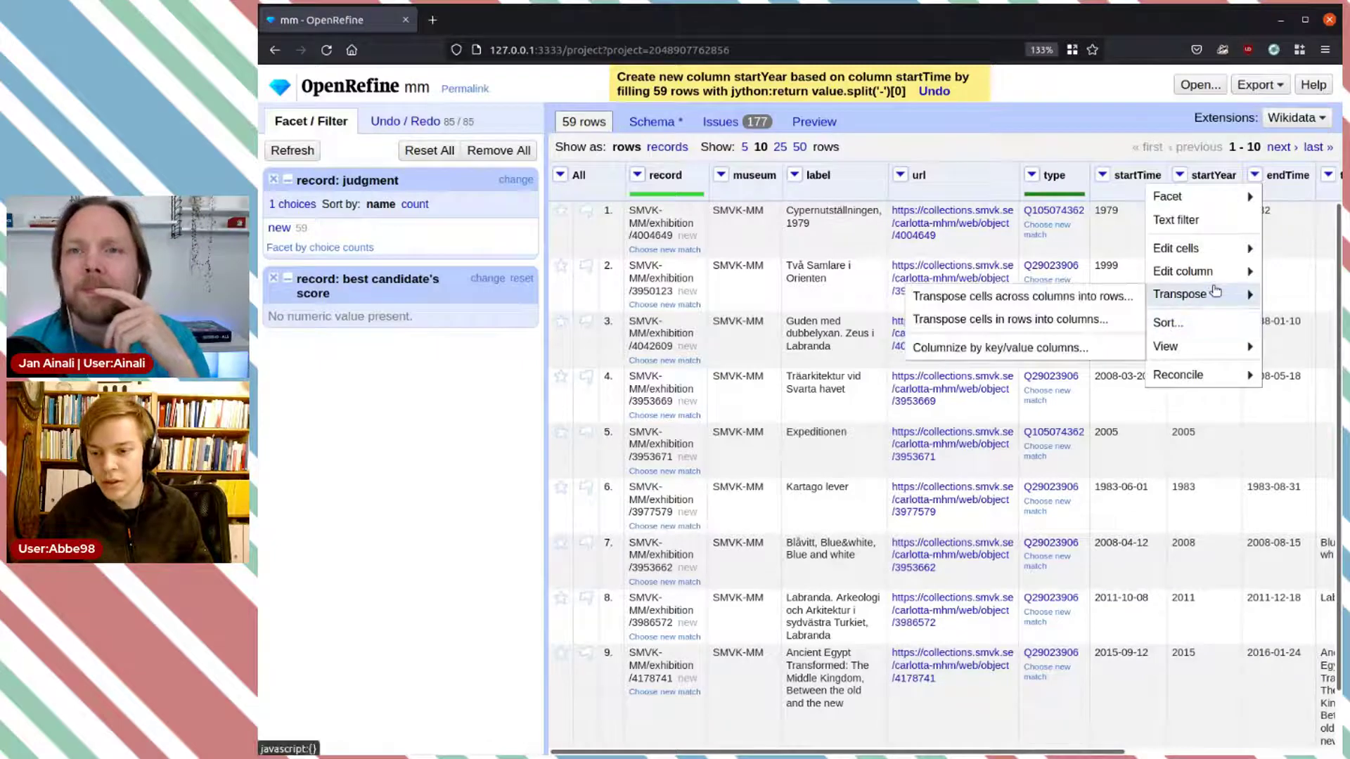
{"action": "mouse_move", "coordinate": [1214, 276]}
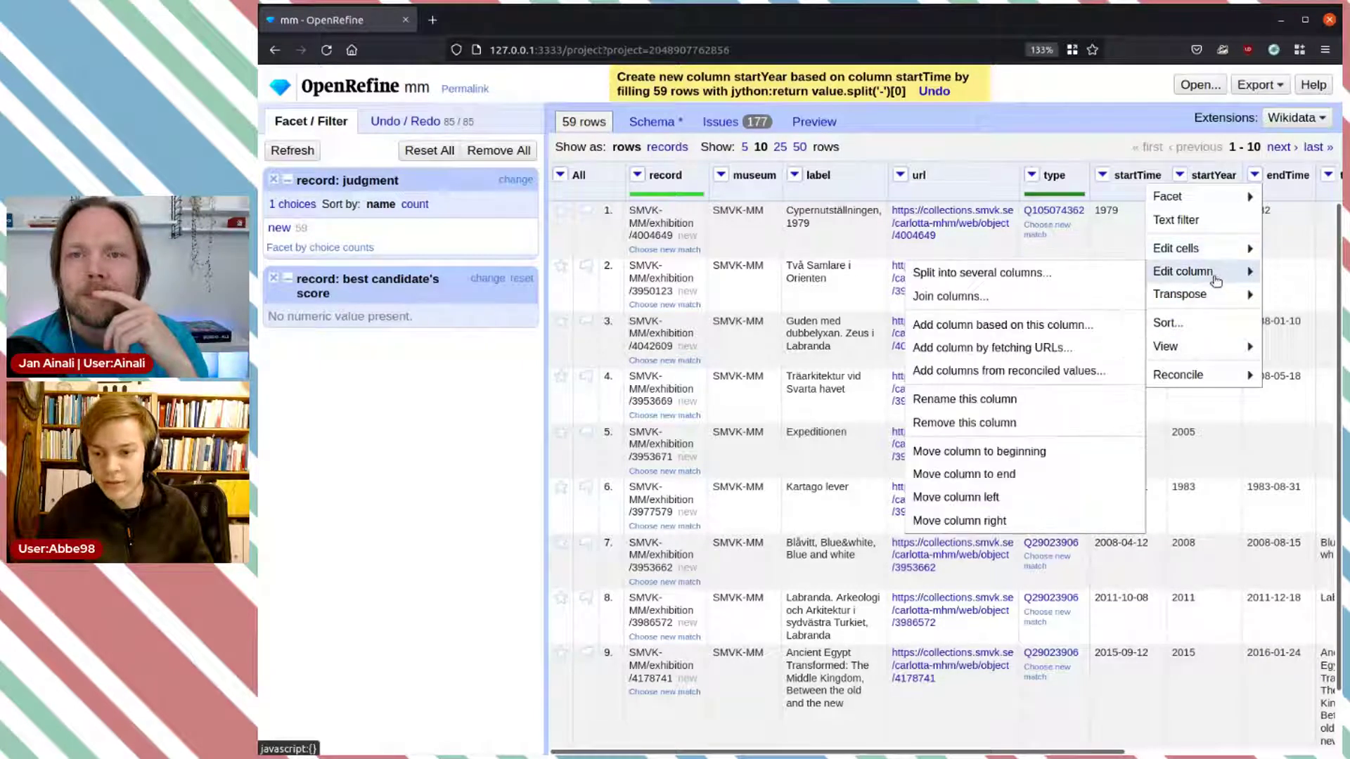
{"action": "left_click", "coordinate": [1037, 327]}
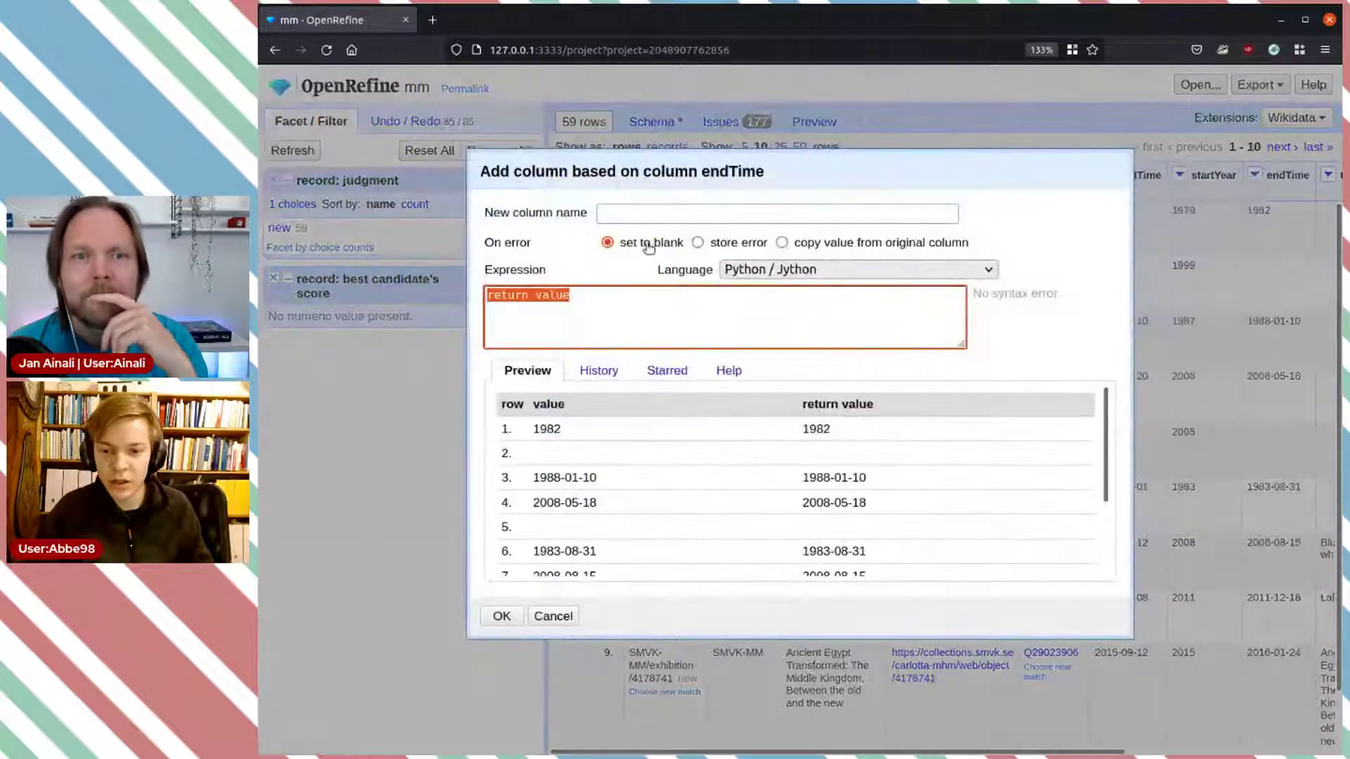
{"action": "left_click", "coordinate": [637, 211]}
{"action": "type", "text": "enYear"}
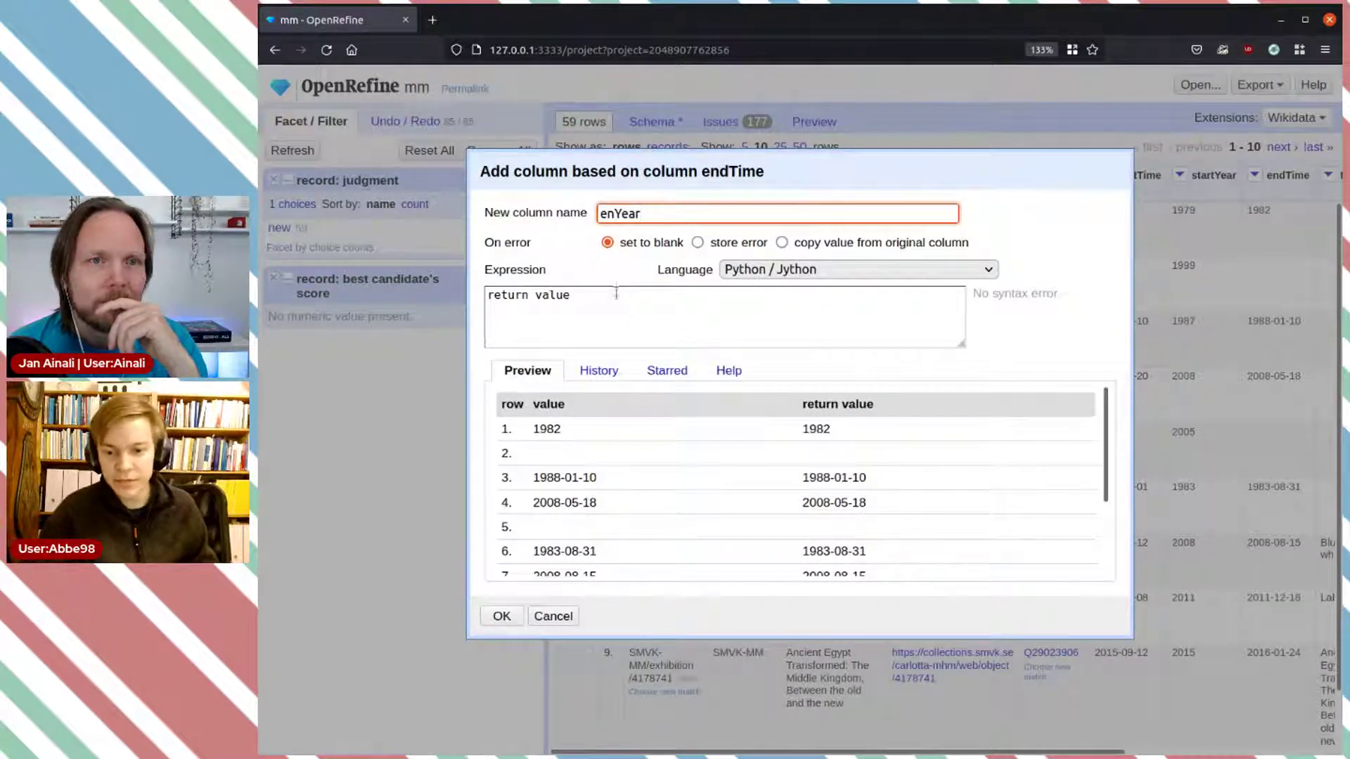
{"action": "left_click", "coordinate": [603, 371]}
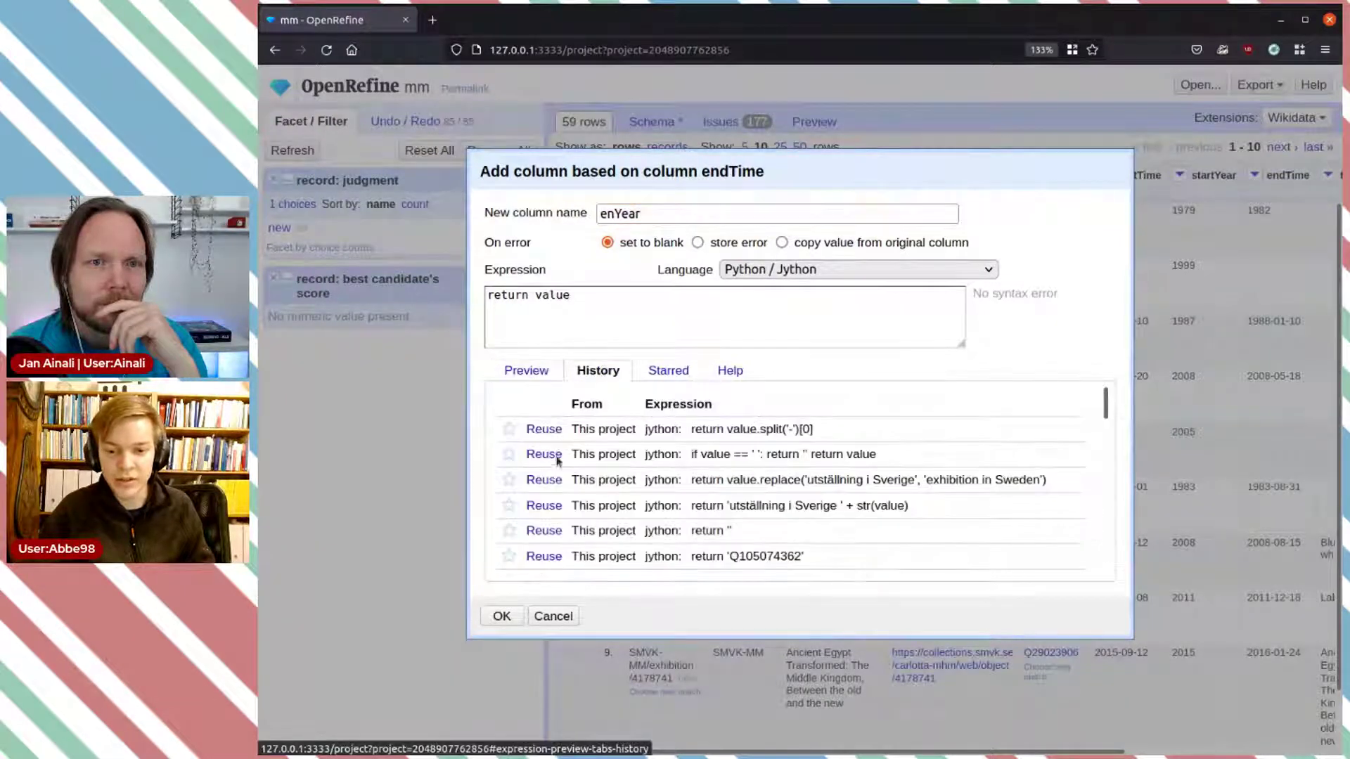
{"action": "left_click", "coordinate": [528, 430]}
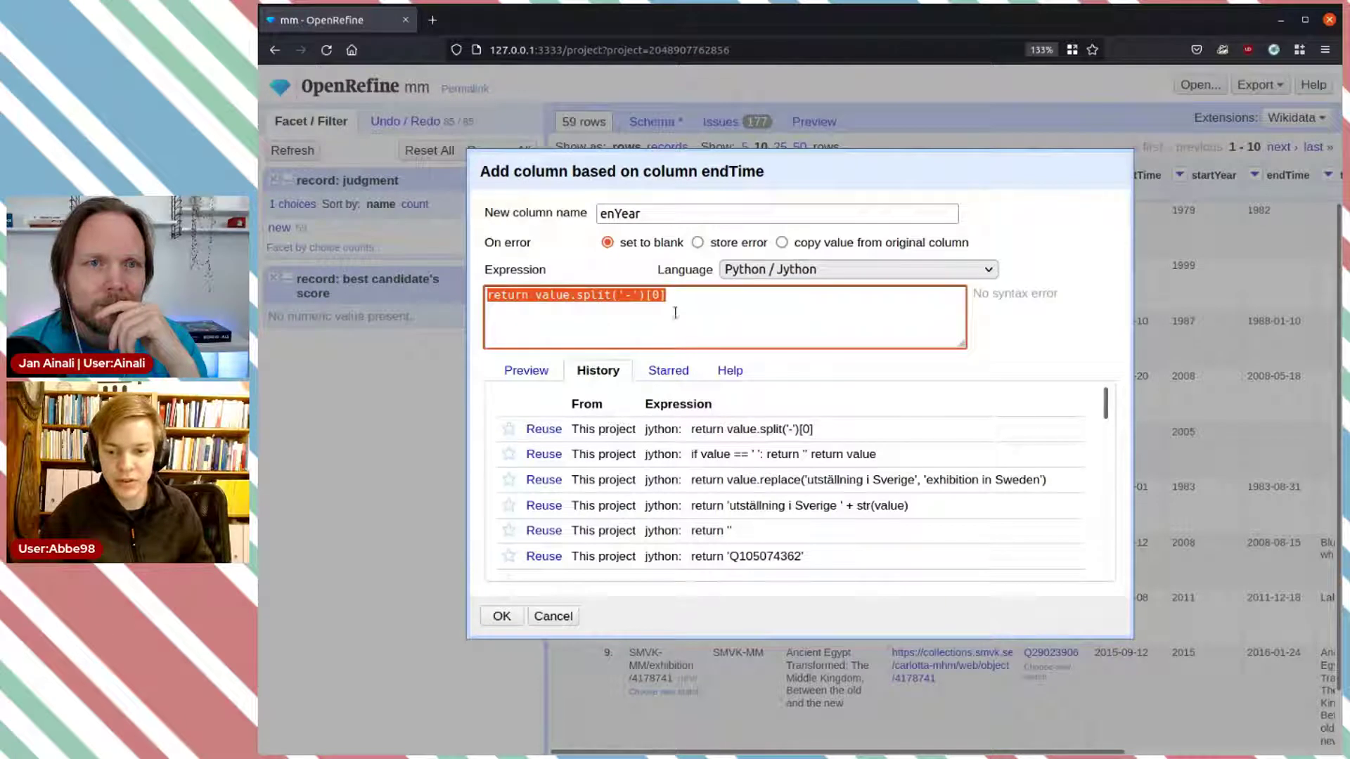
{"action": "left_click", "coordinate": [526, 371]}
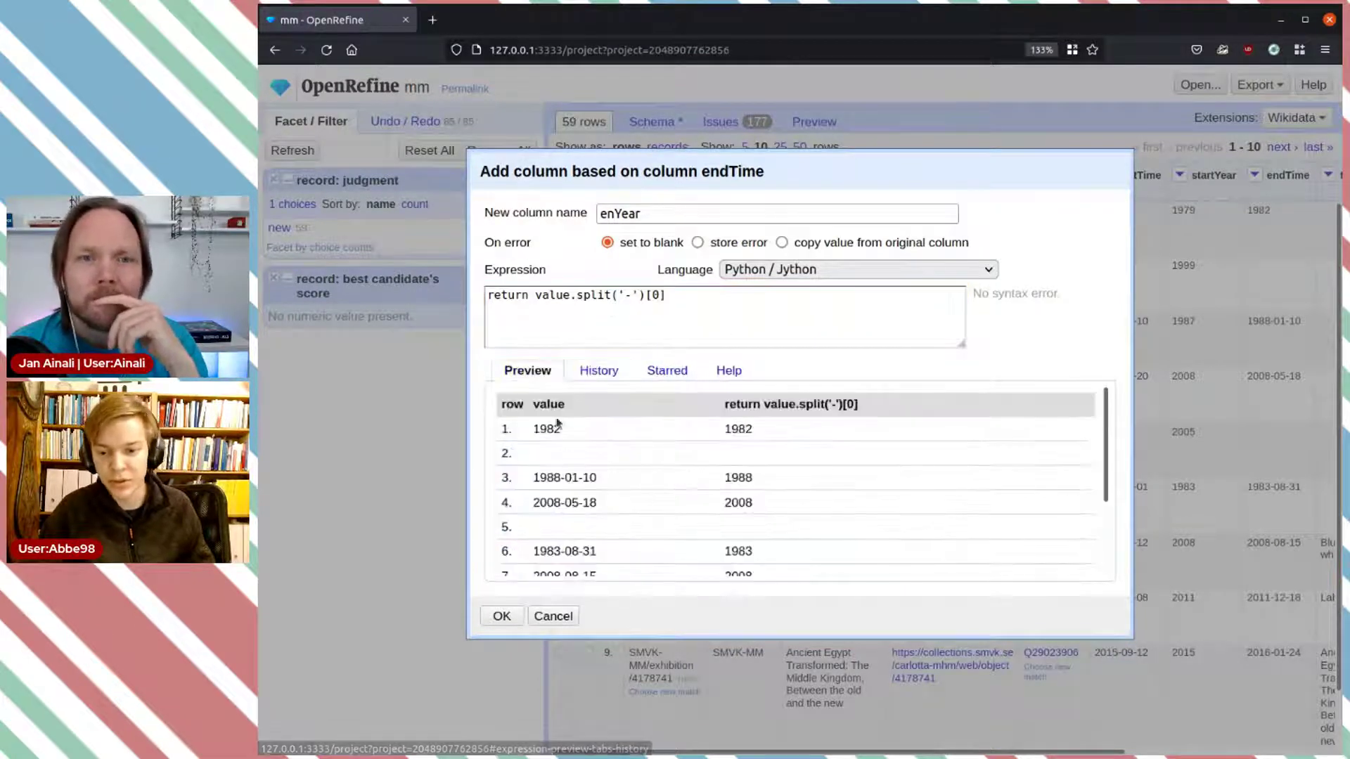
{"action": "scroll", "coordinate": [798, 500], "scroll_direction": "down", "scroll_amount": 3}
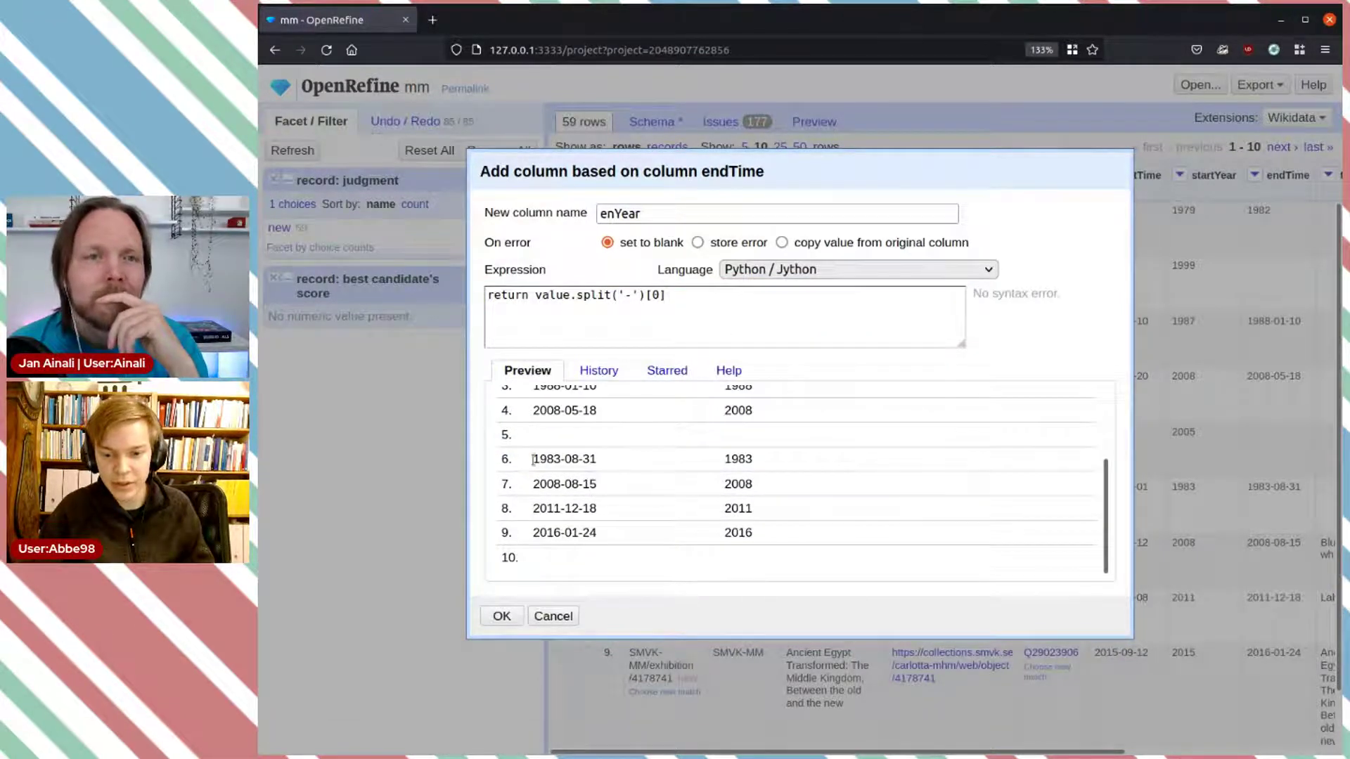
{"action": "left_click", "coordinate": [501, 616]}
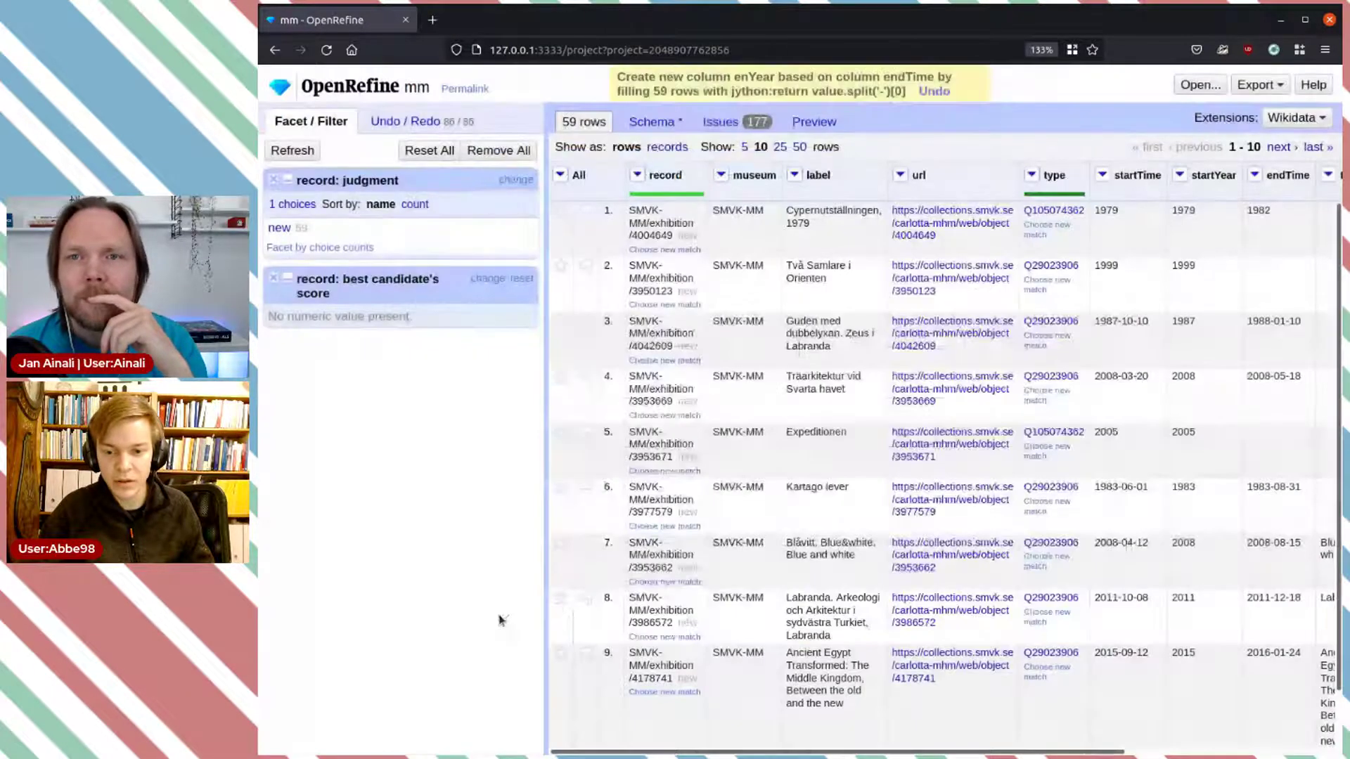
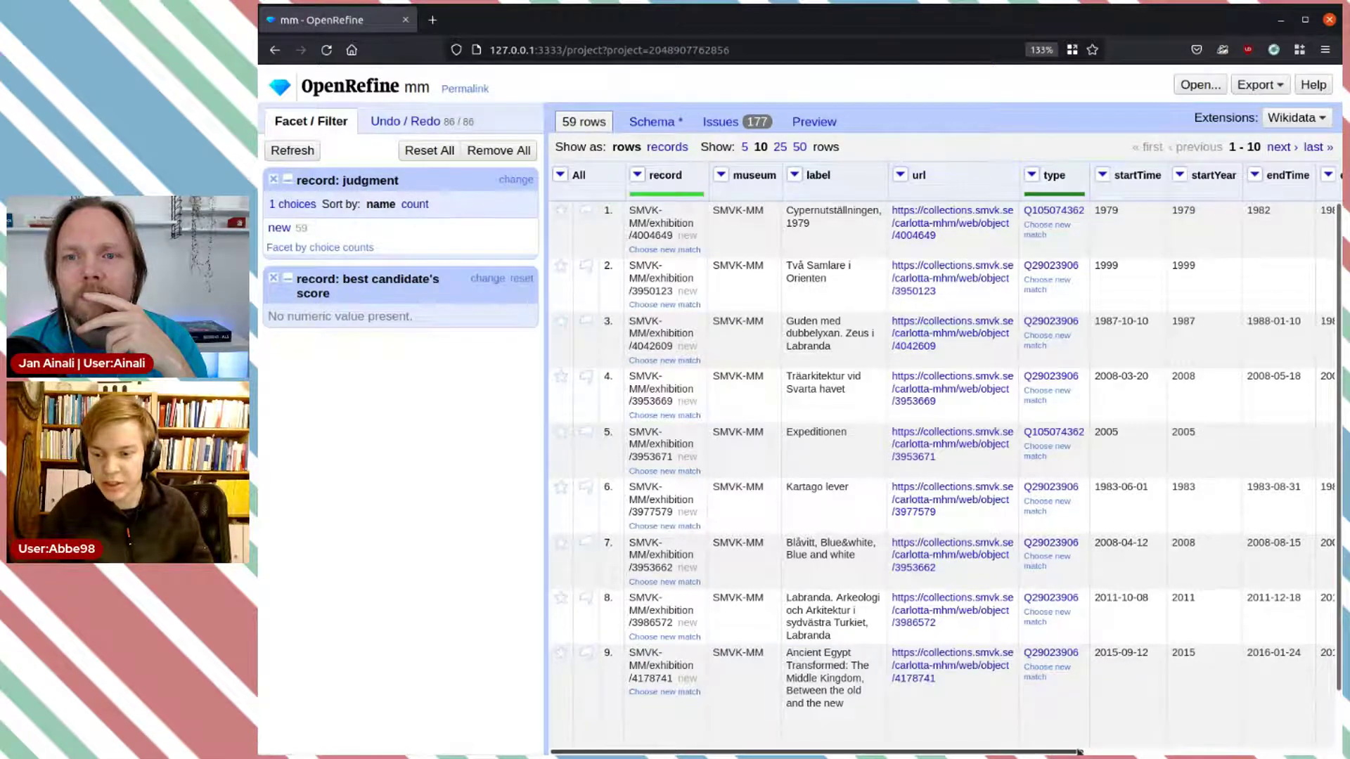
Step: Join the startYear and enYear columns with a hyphen separator, writing the result into startYear
{"action": "scroll", "coordinate": [1092, 751], "scroll_direction": "right", "scroll_amount": 3}
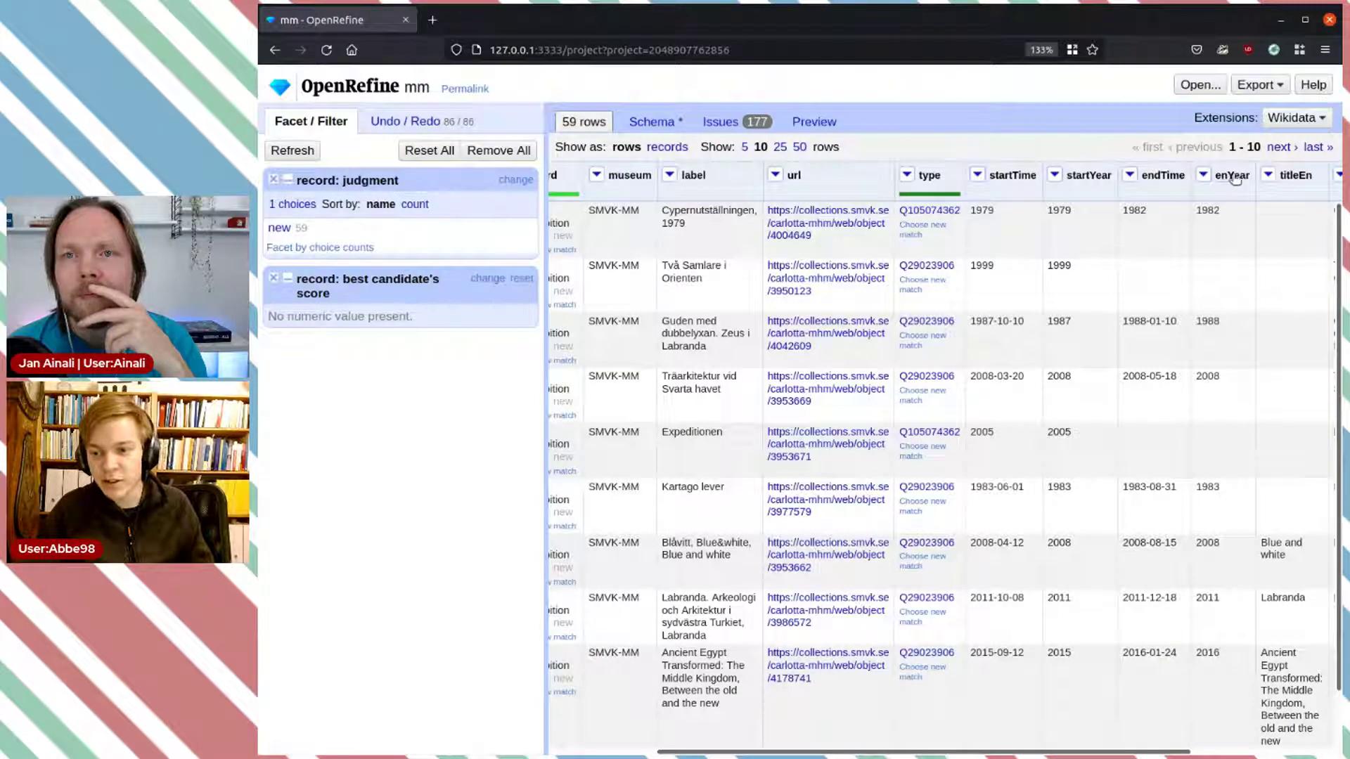
{"action": "left_click", "coordinate": [1061, 178]}
{"action": "mouse_move", "coordinate": [1075, 274]}
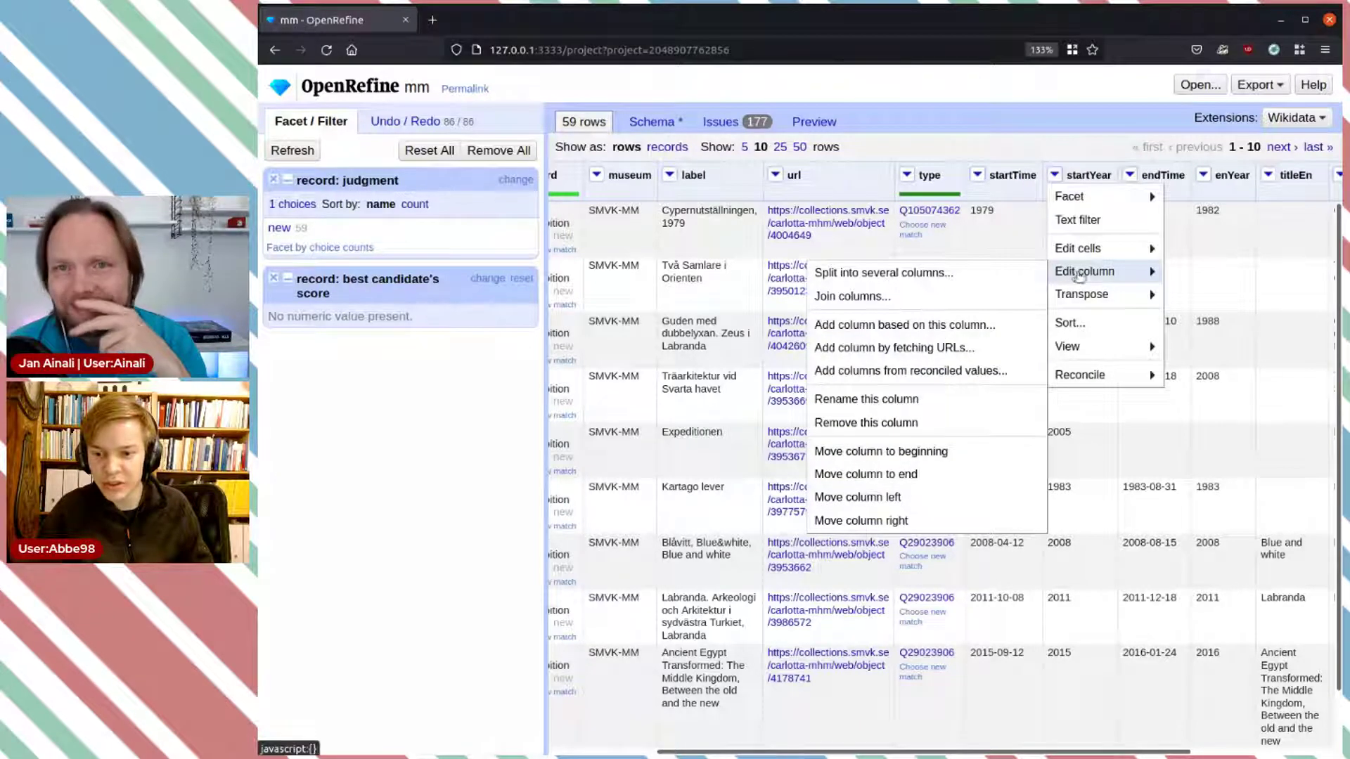
{"action": "left_click", "coordinate": [860, 299]}
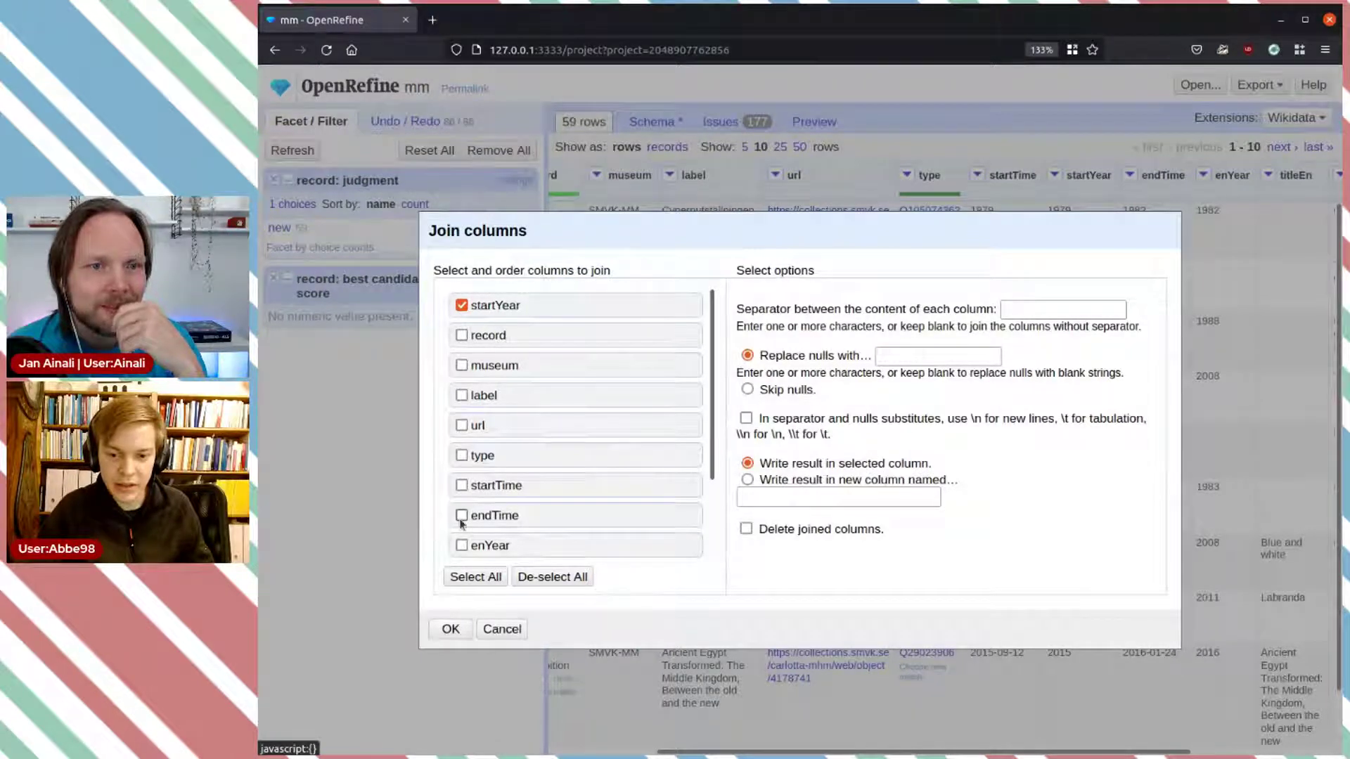
{"action": "left_click", "coordinate": [461, 546]}
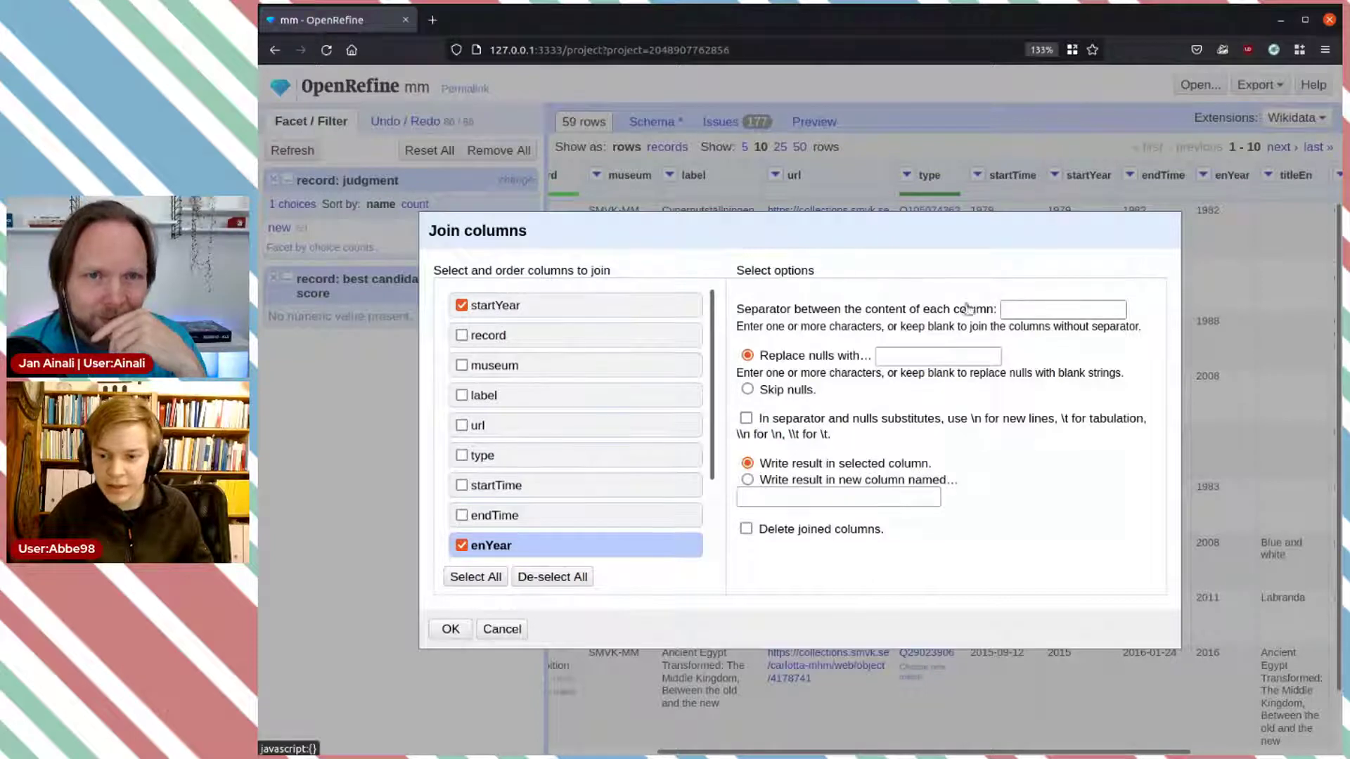
{"action": "left_click", "coordinate": [1023, 309]}
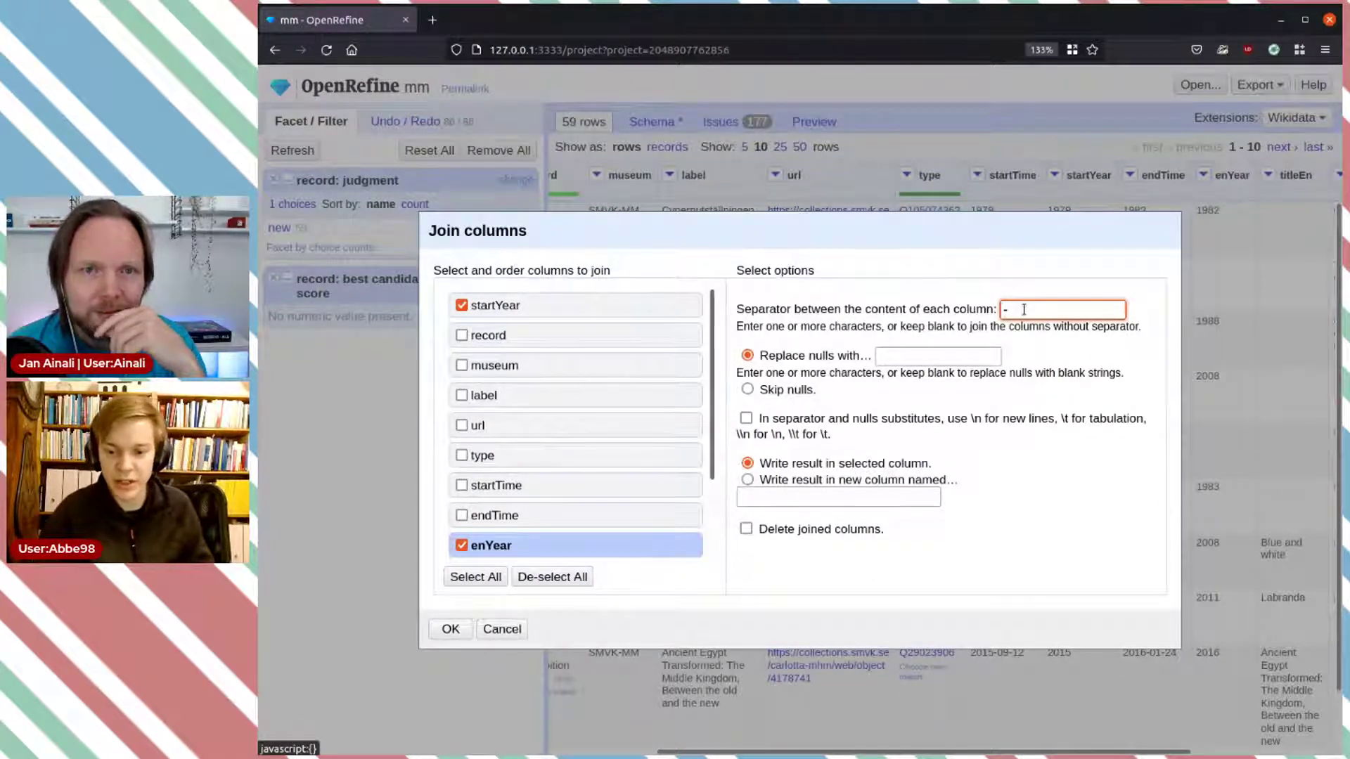
{"action": "left_click", "coordinate": [451, 630]}
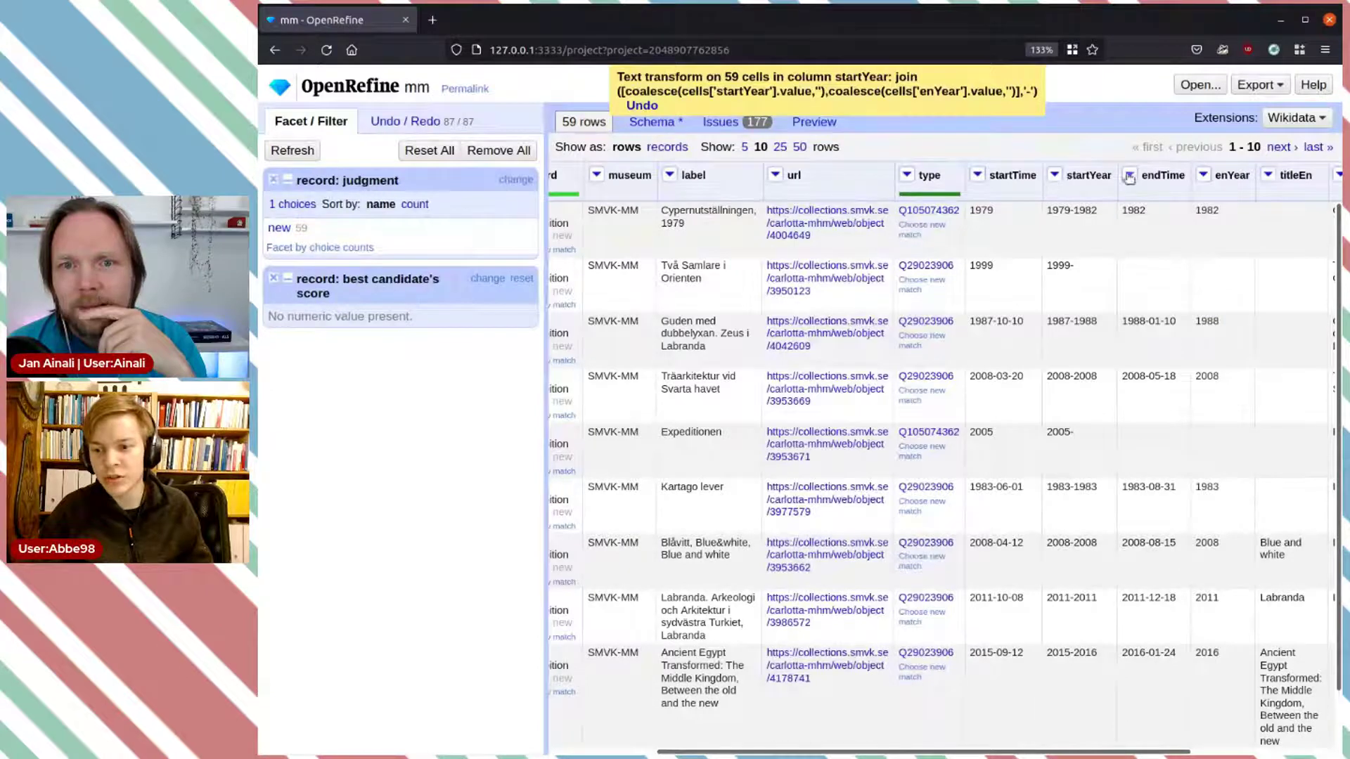
{"action": "left_click", "coordinate": [1203, 175]}
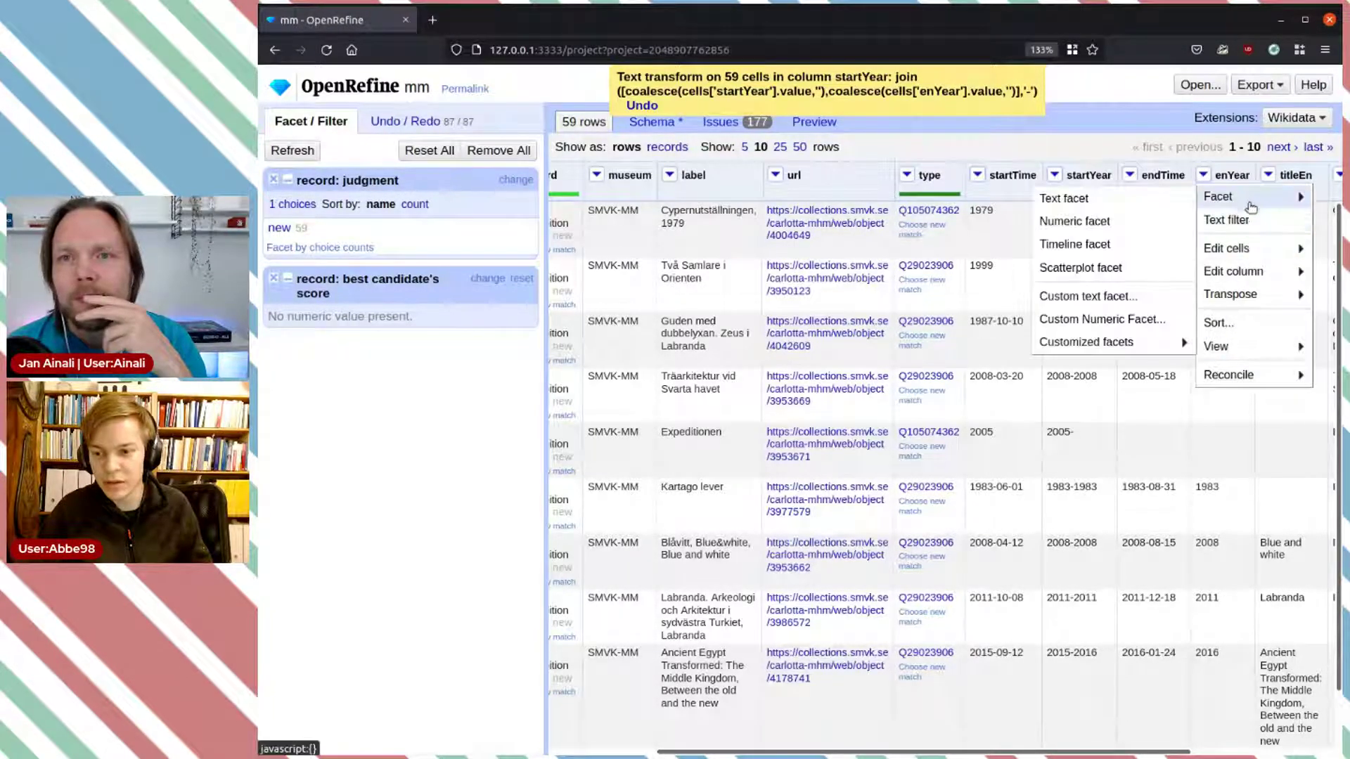
{"action": "mouse_move", "coordinate": [1249, 255]}
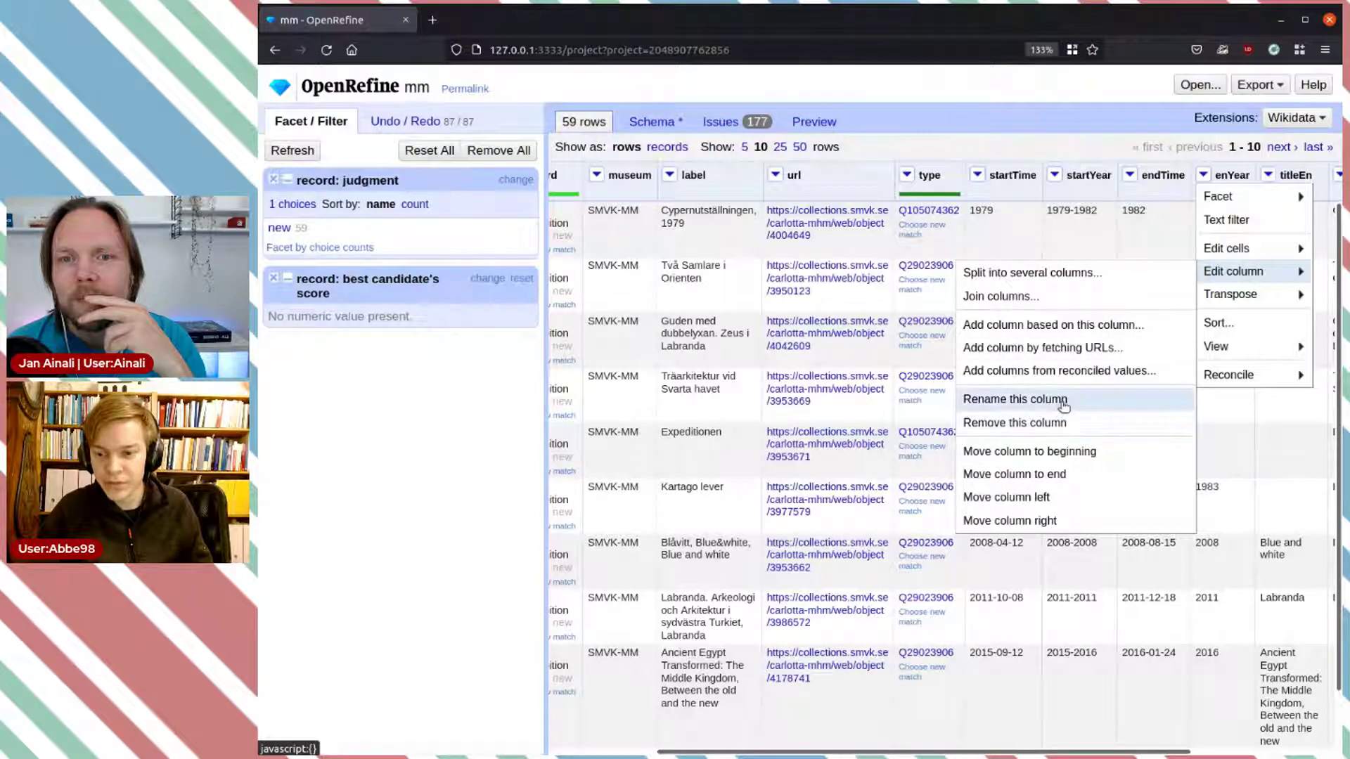
{"action": "left_click", "coordinate": [1063, 407]}
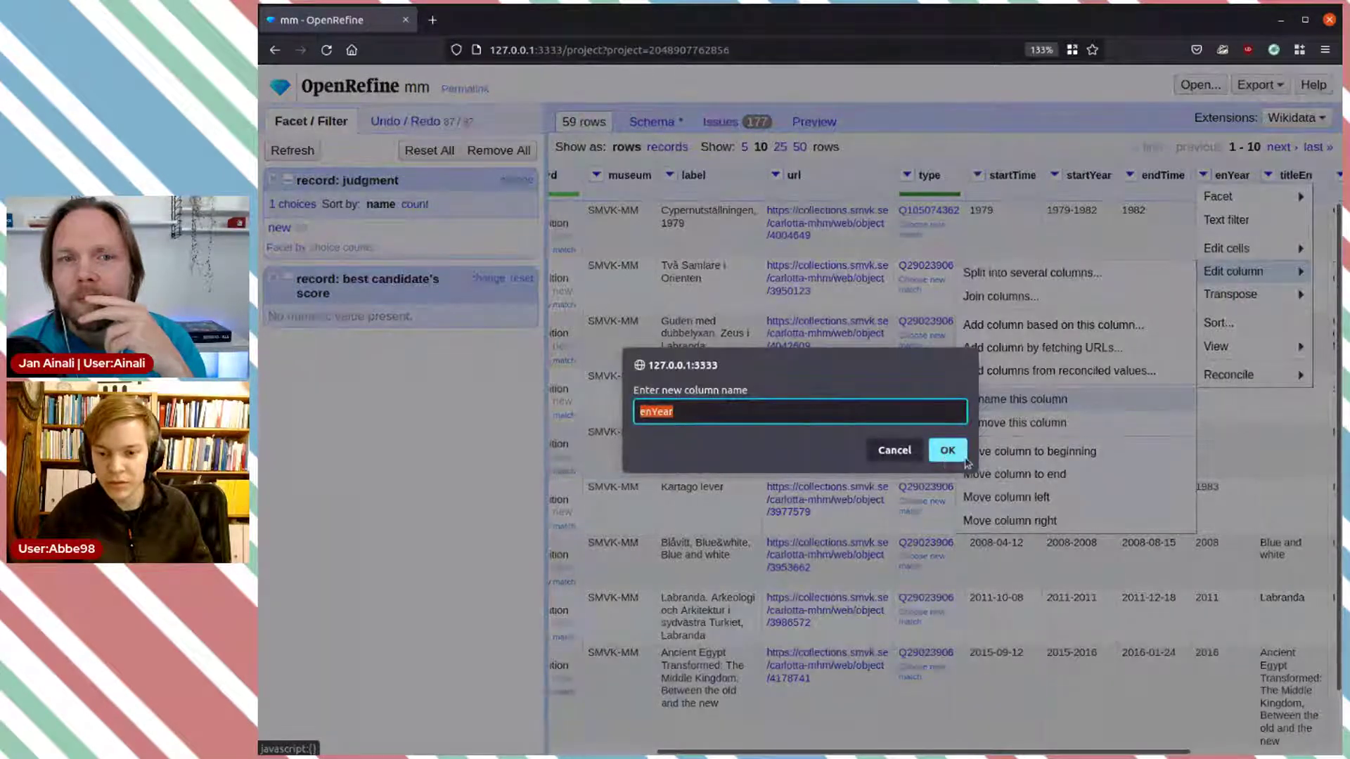
{"action": "left_click", "coordinate": [946, 451]}
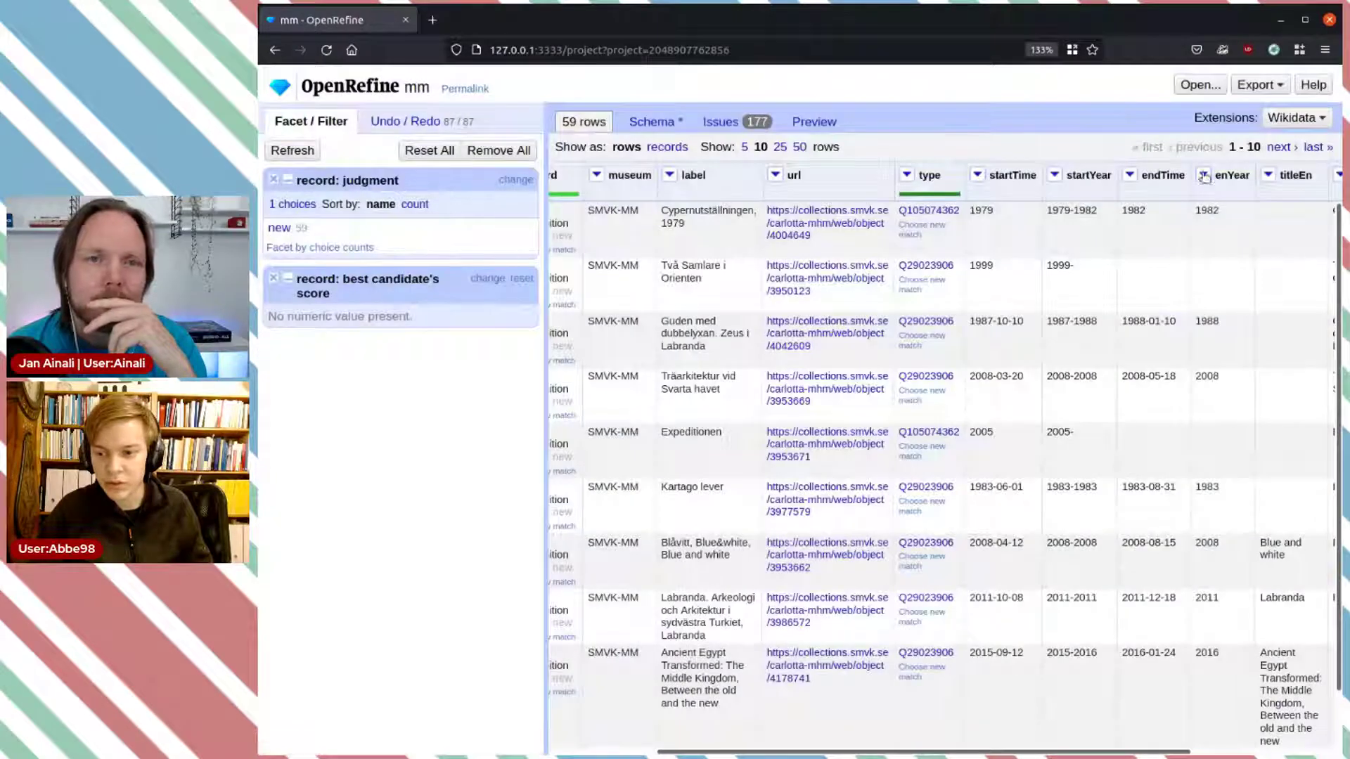
Step: Remove the enYear column
{"action": "left_click", "coordinate": [1203, 175]}
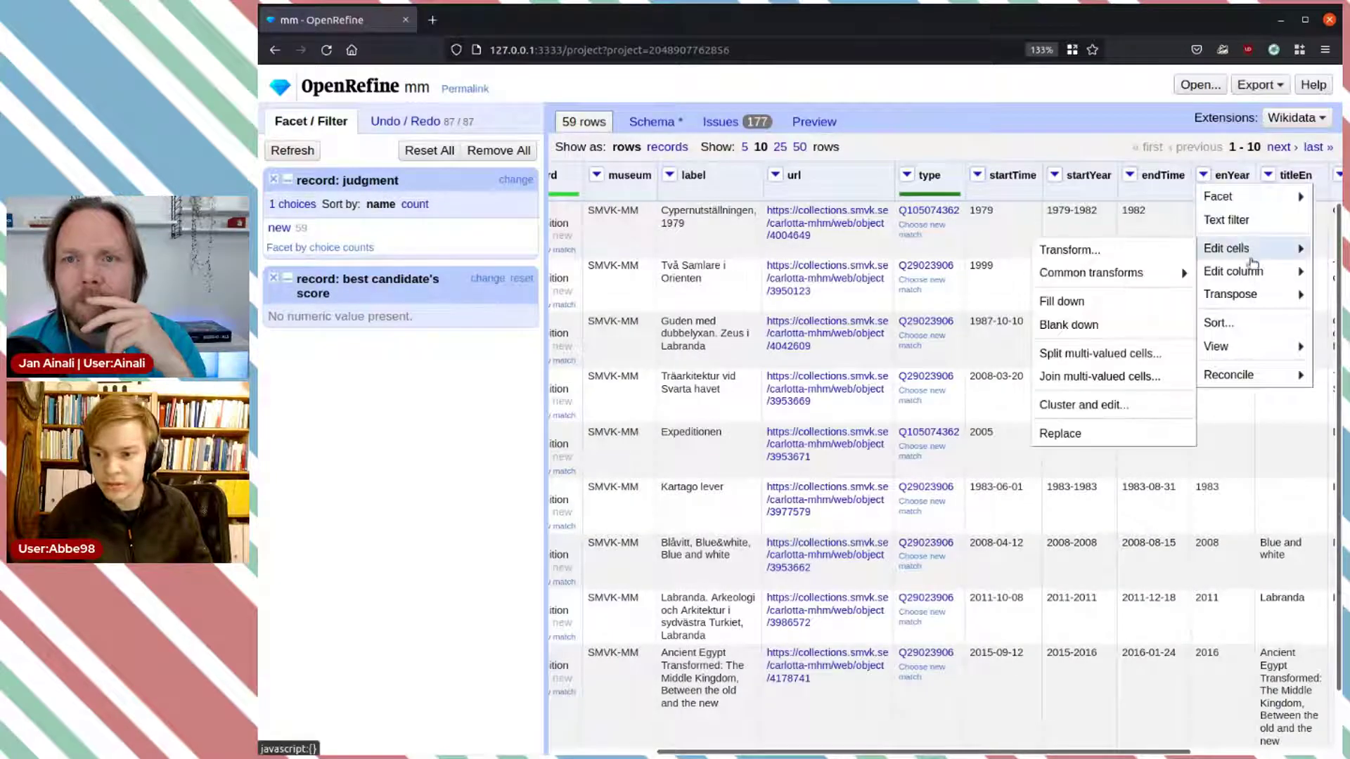
{"action": "mouse_move", "coordinate": [1225, 271]}
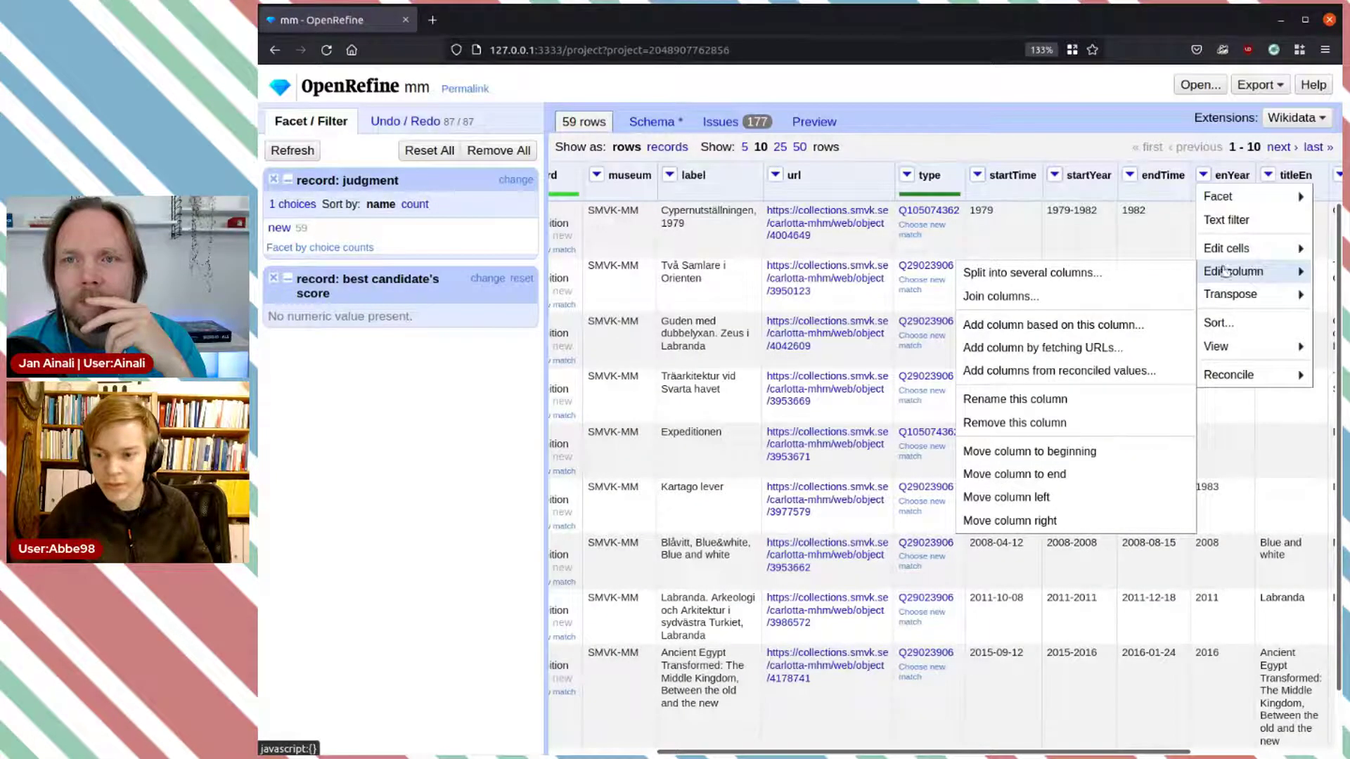
{"action": "left_click", "coordinate": [1060, 424]}
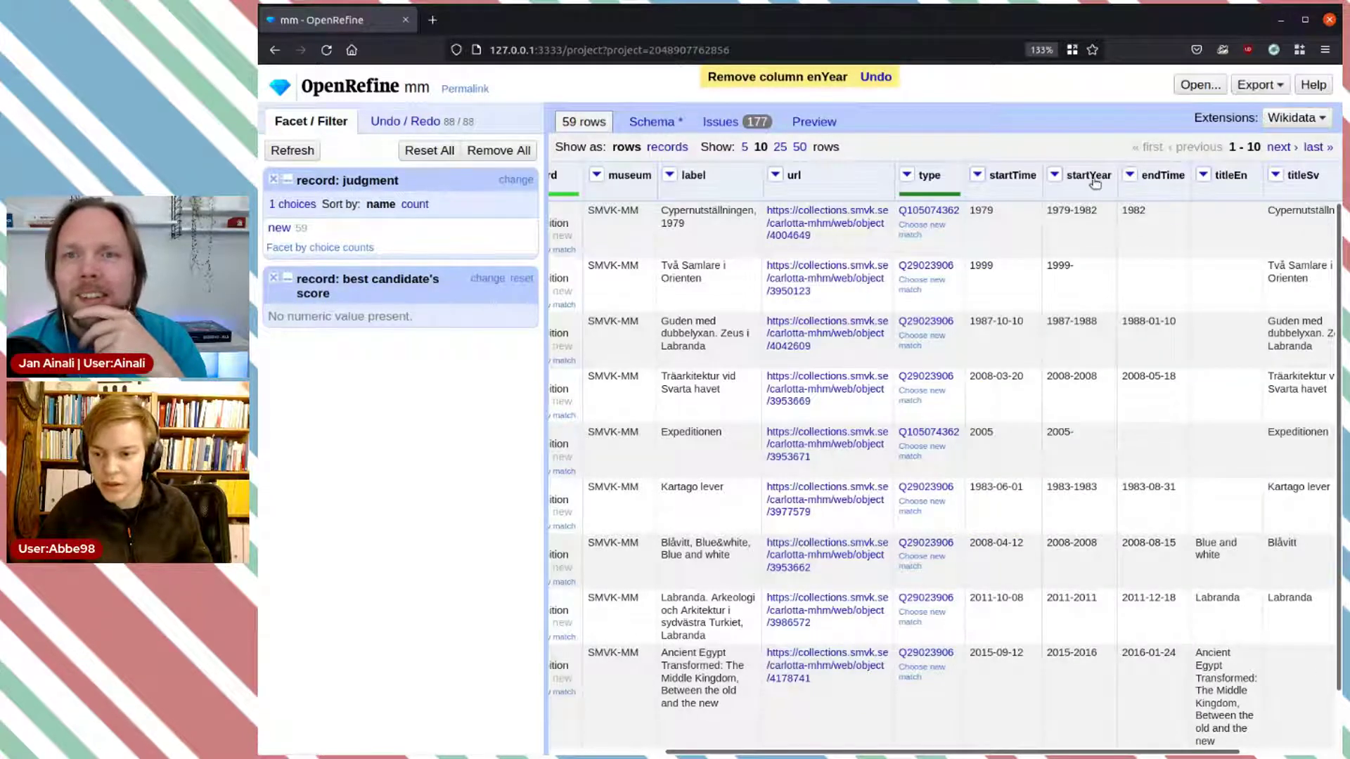
{"action": "left_click", "coordinate": [1055, 176]}
{"action": "mouse_move", "coordinate": [1058, 205]}
{"action": "left_click", "coordinate": [1089, 165]}
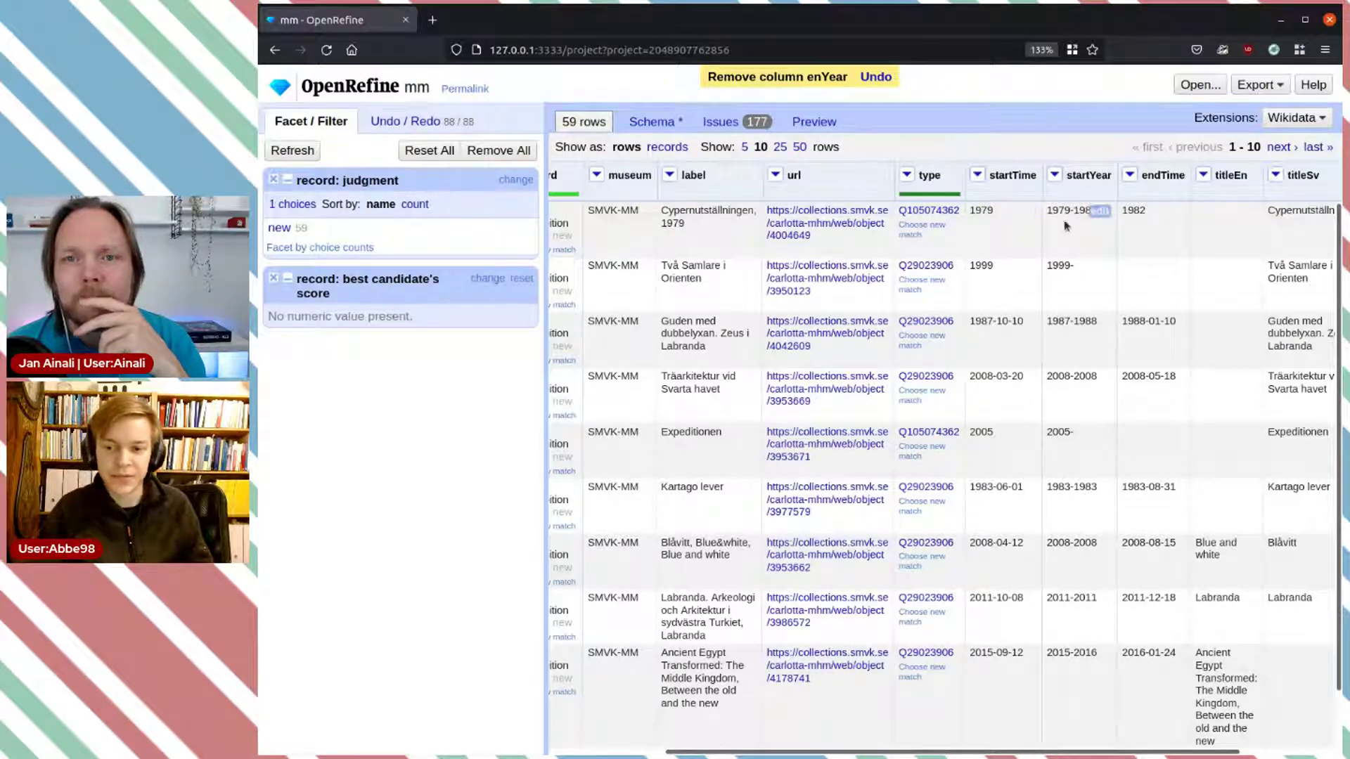
Step: Start a custom text transform on the startYear cells with the Python / Jython expression return 'utställning in Sweden ' + value
{"action": "left_click", "coordinate": [1055, 175]}
{"action": "mouse_move", "coordinate": [1118, 256]}
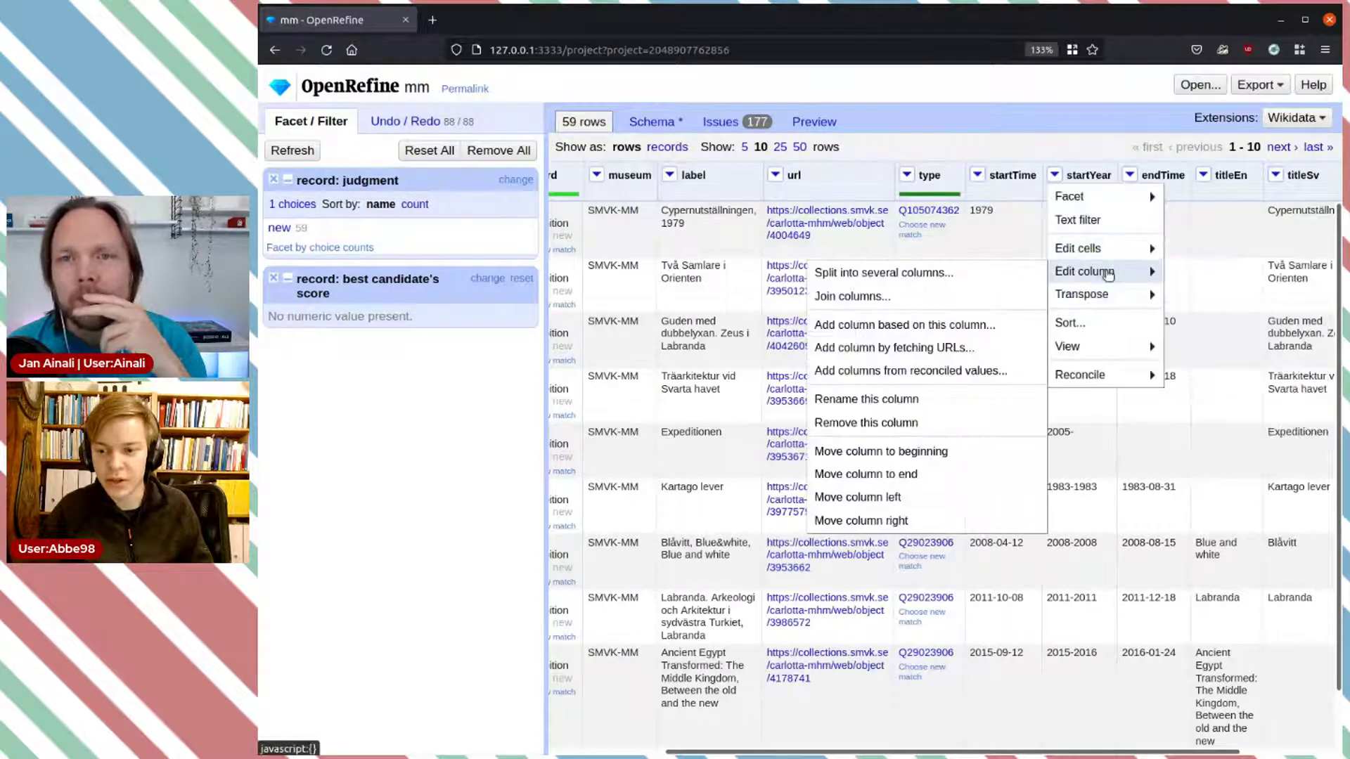
{"action": "left_click", "coordinate": [1201, 251]}
{"action": "left_click", "coordinate": [502, 244]}
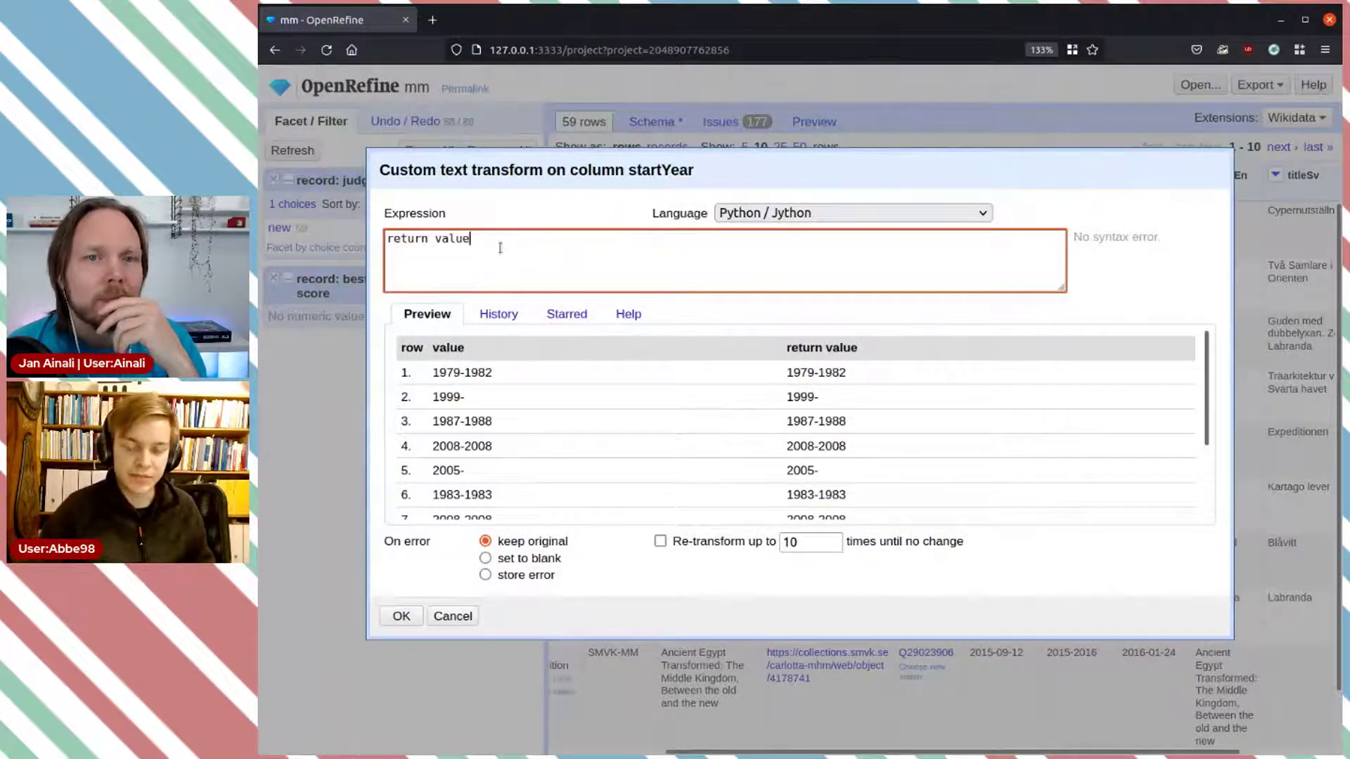
{"action": "key", "text": "Left"}
{"action": "key", "text": "Left"}
{"action": "key", "text": "Left"}
{"action": "key", "text": "Left"}
{"action": "key", "text": "Left"}
{"action": "type", "text": "'' "}
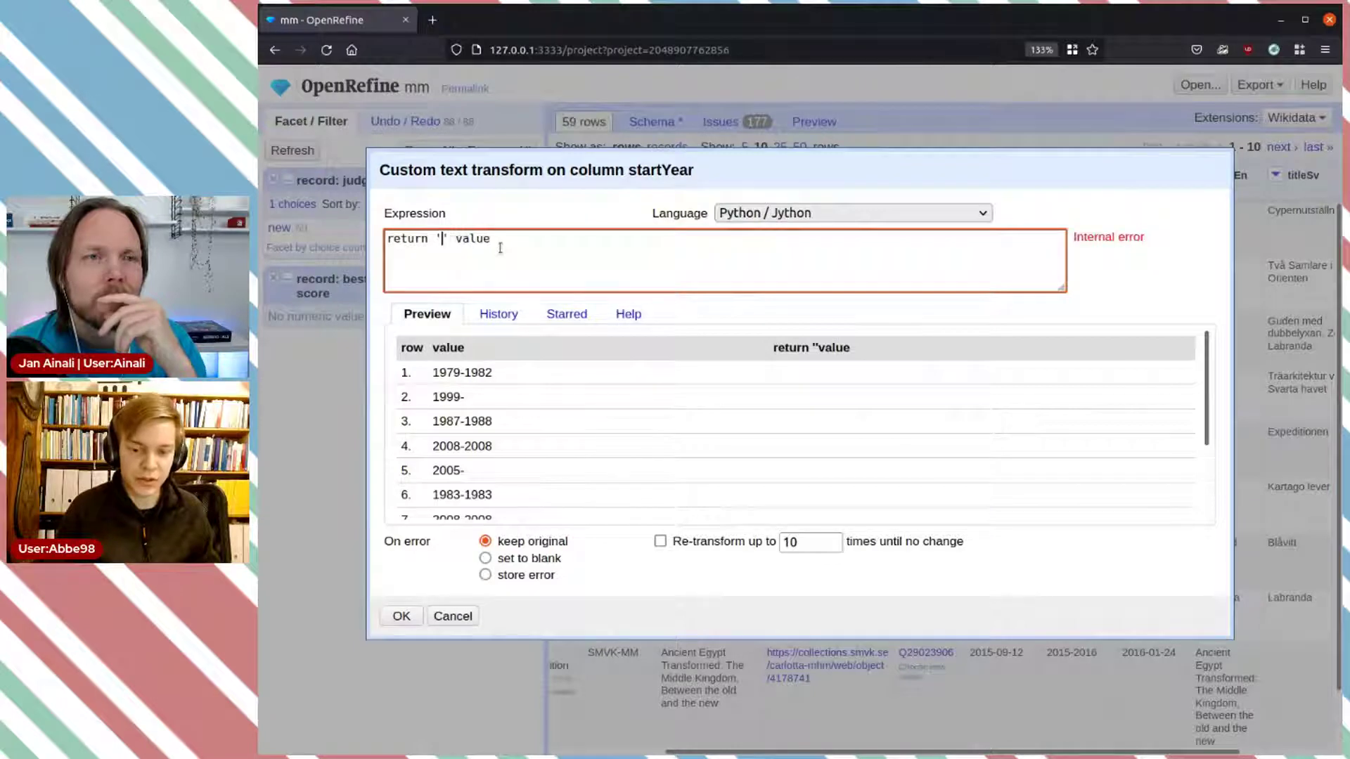
{"action": "type", "text": "utställ"}
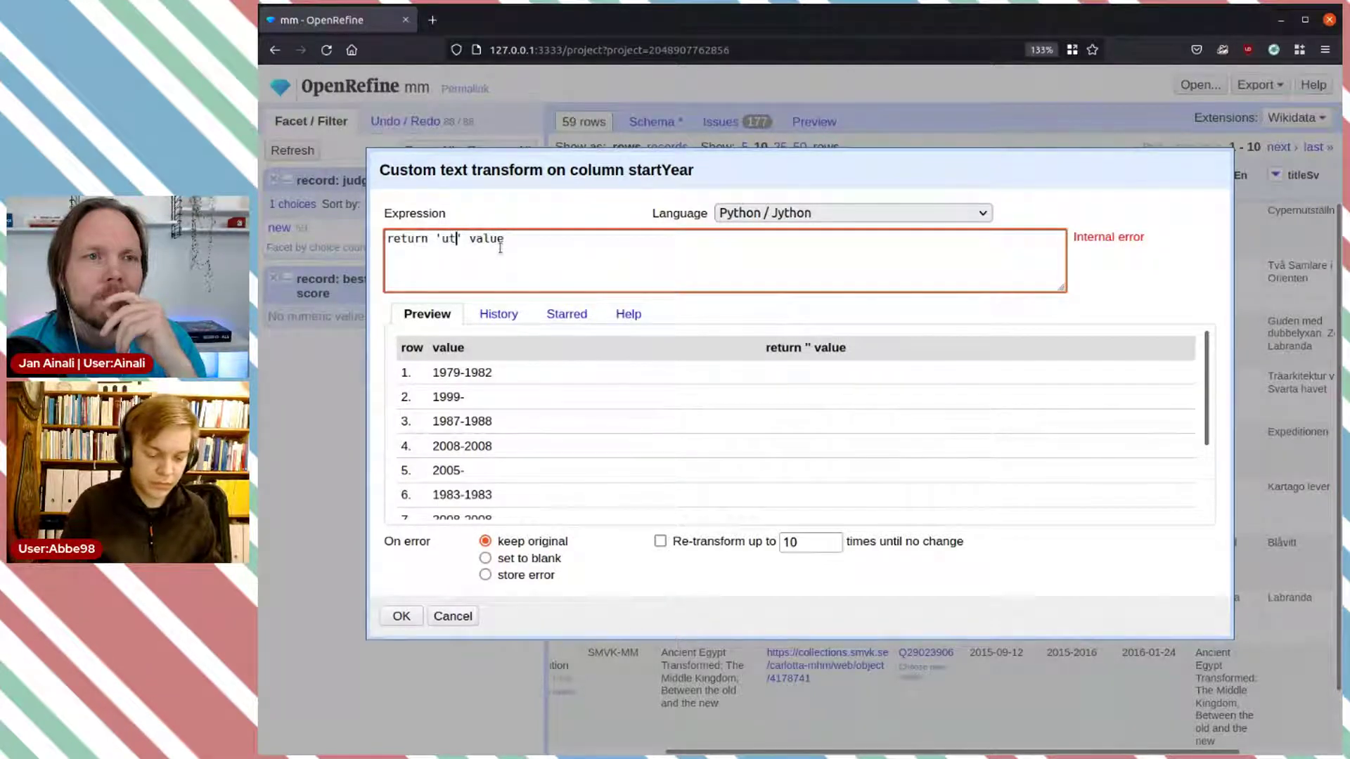
{"action": "type", "text": "ning"}
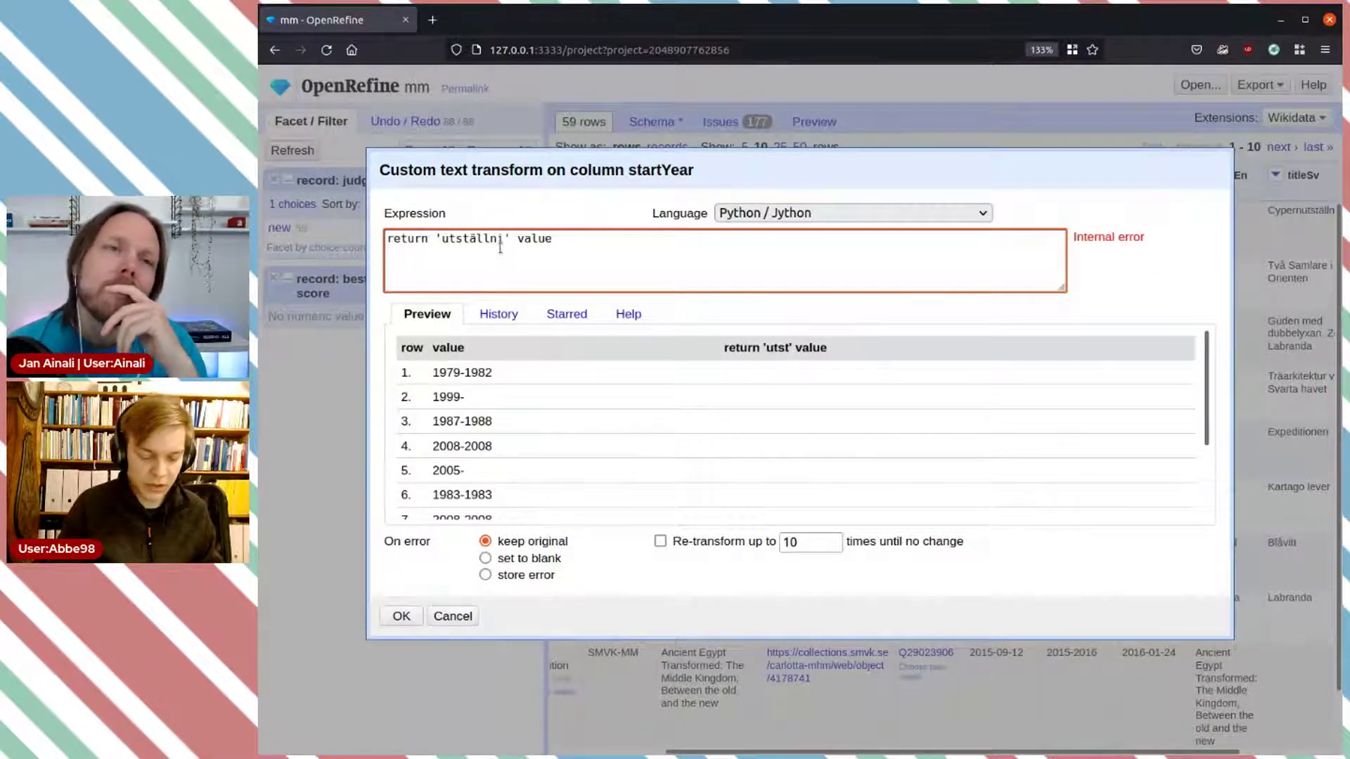
{"action": "type", "text": " in Swe"}
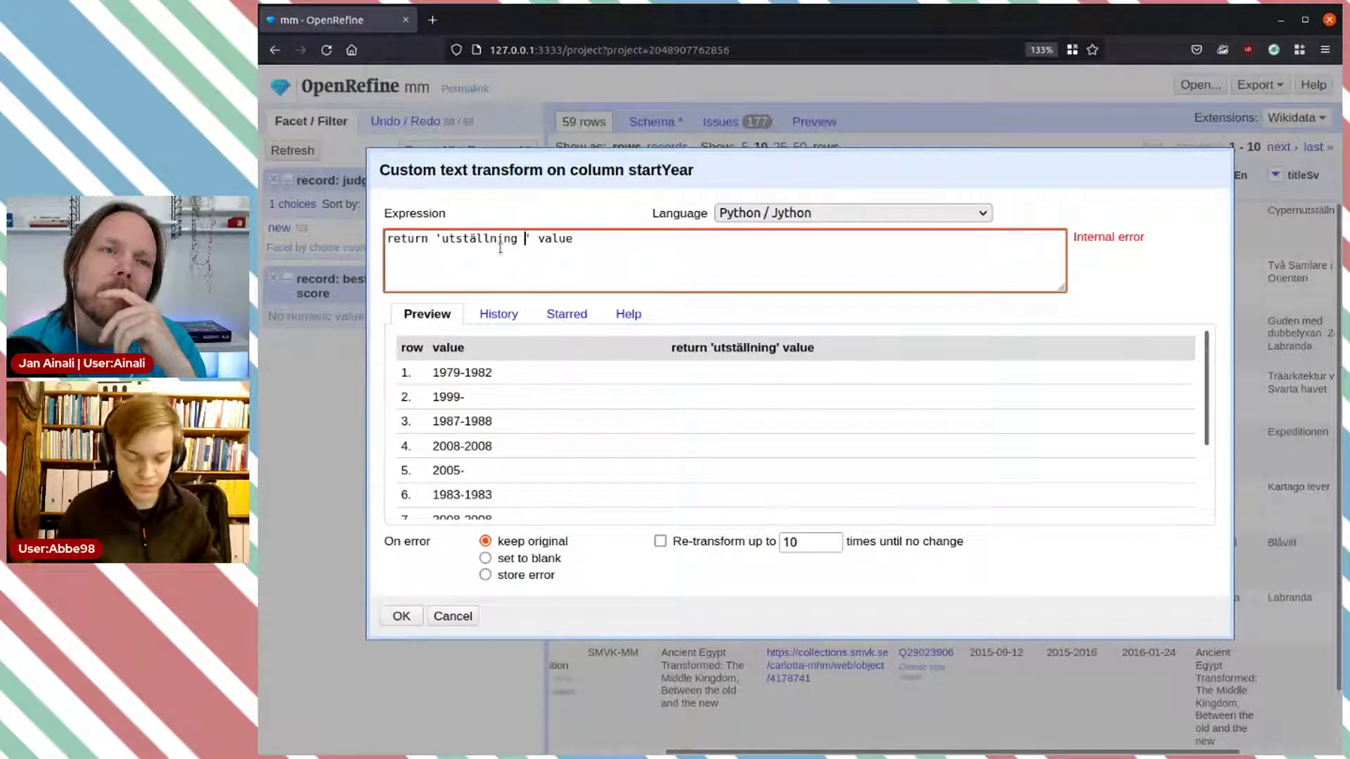
{"action": "type", "text": "den "}
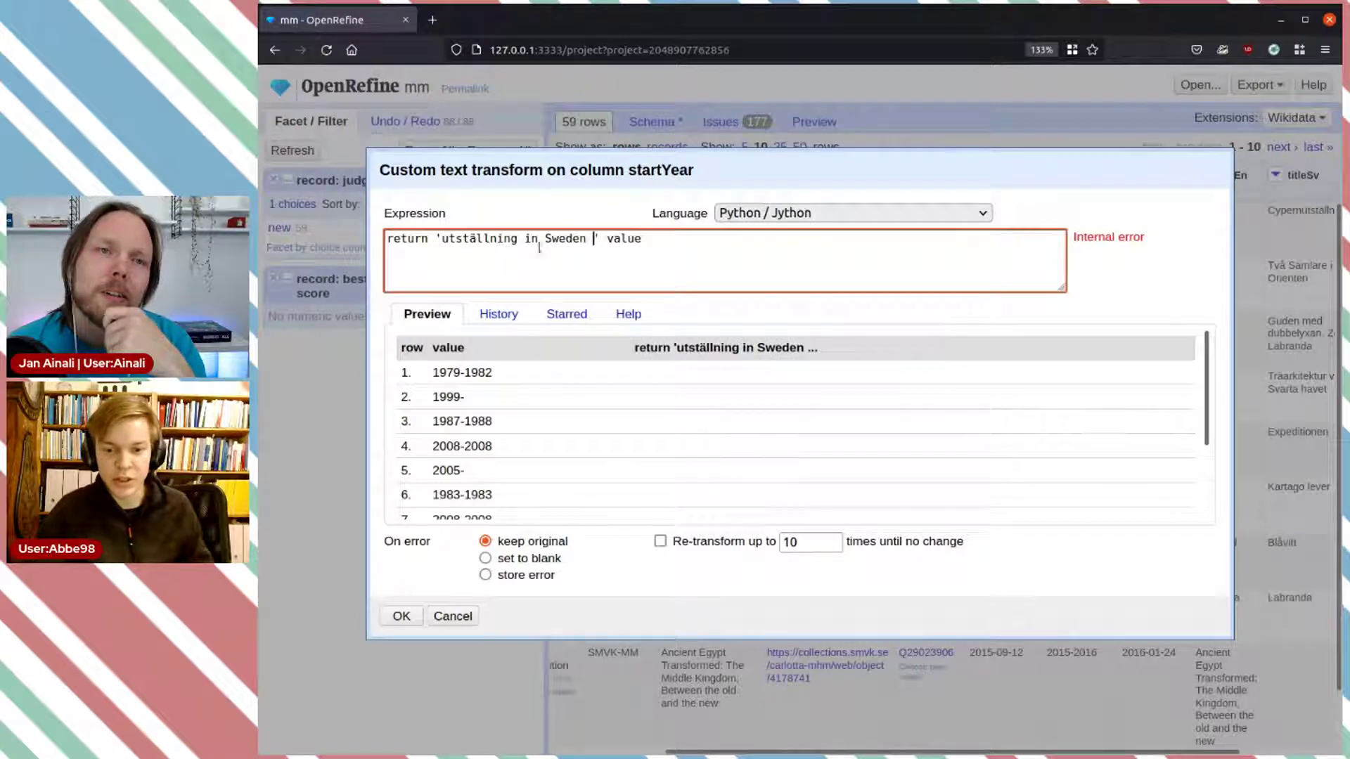
{"action": "type", "text": " +"}
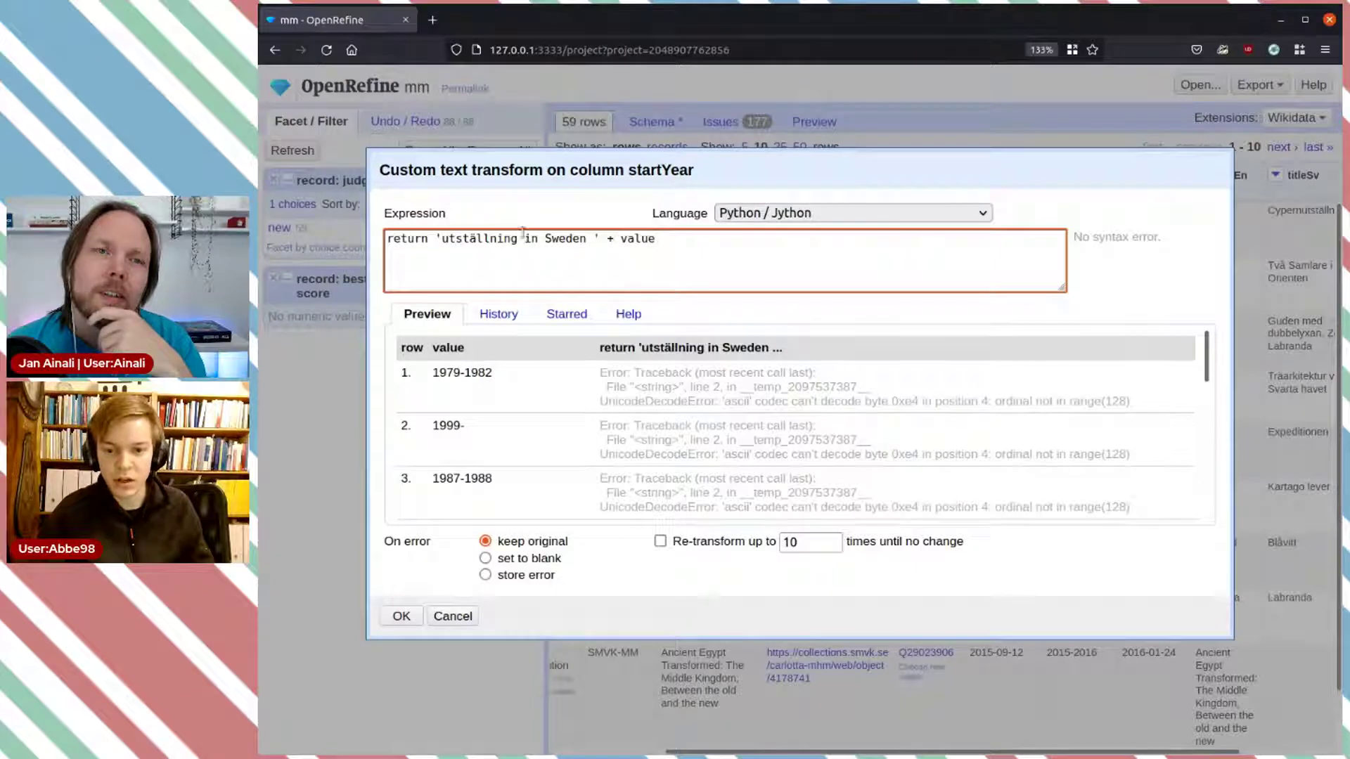
Step: Change the prefix text in the transform expression to 'utställning i Sverige '
{"action": "left_click", "coordinate": [581, 239]}
{"action": "left_click_drag", "start_coordinate": [588, 239], "coordinate": [523, 239]}
{"action": "left_click", "coordinate": [532, 240]}
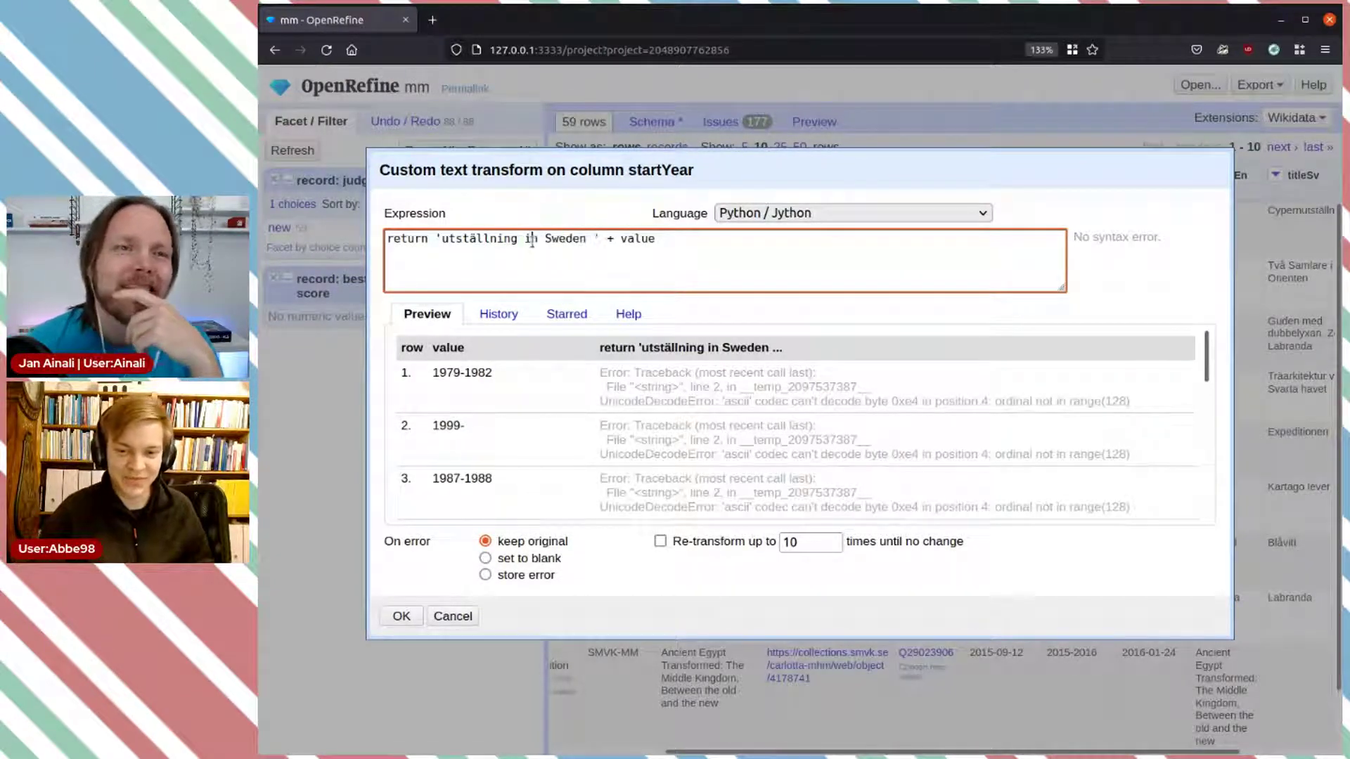
{"action": "key", "text": "BackSpace"}
{"action": "key", "text": "ctrl+Right"}
{"action": "key", "text": "ctrl+shift+Left"}
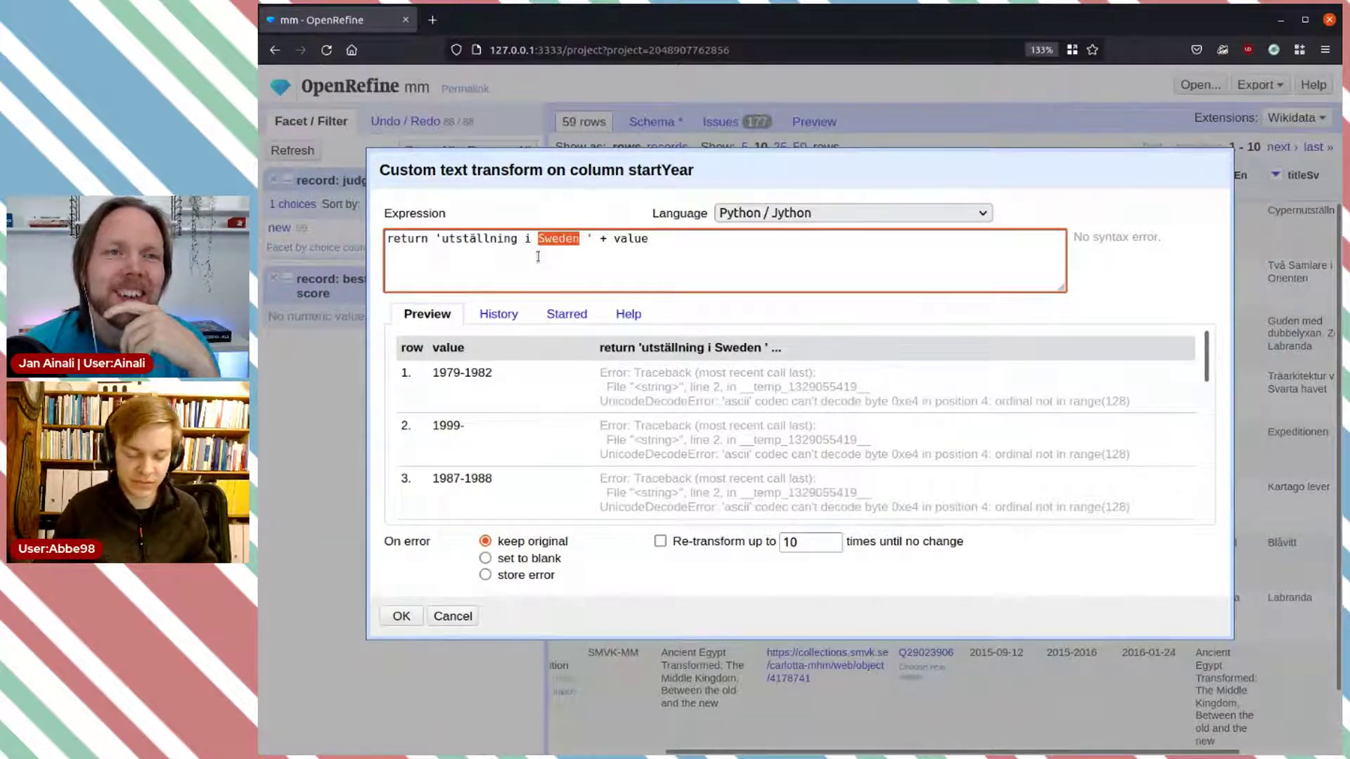
{"action": "type", "text": "sverige"}
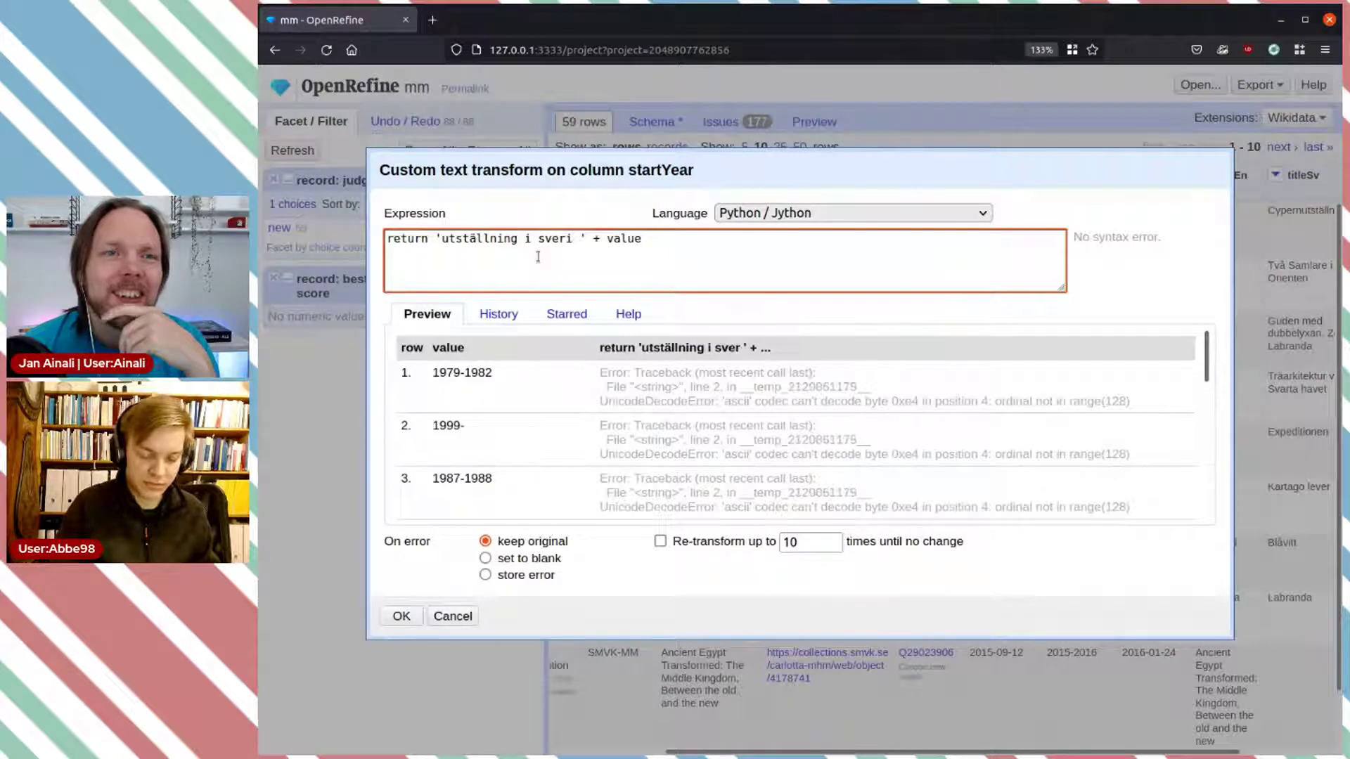
{"action": "left_click", "coordinate": [544, 239]}
{"action": "key", "text": "BackSpace"}
{"action": "type", "text": "S"}
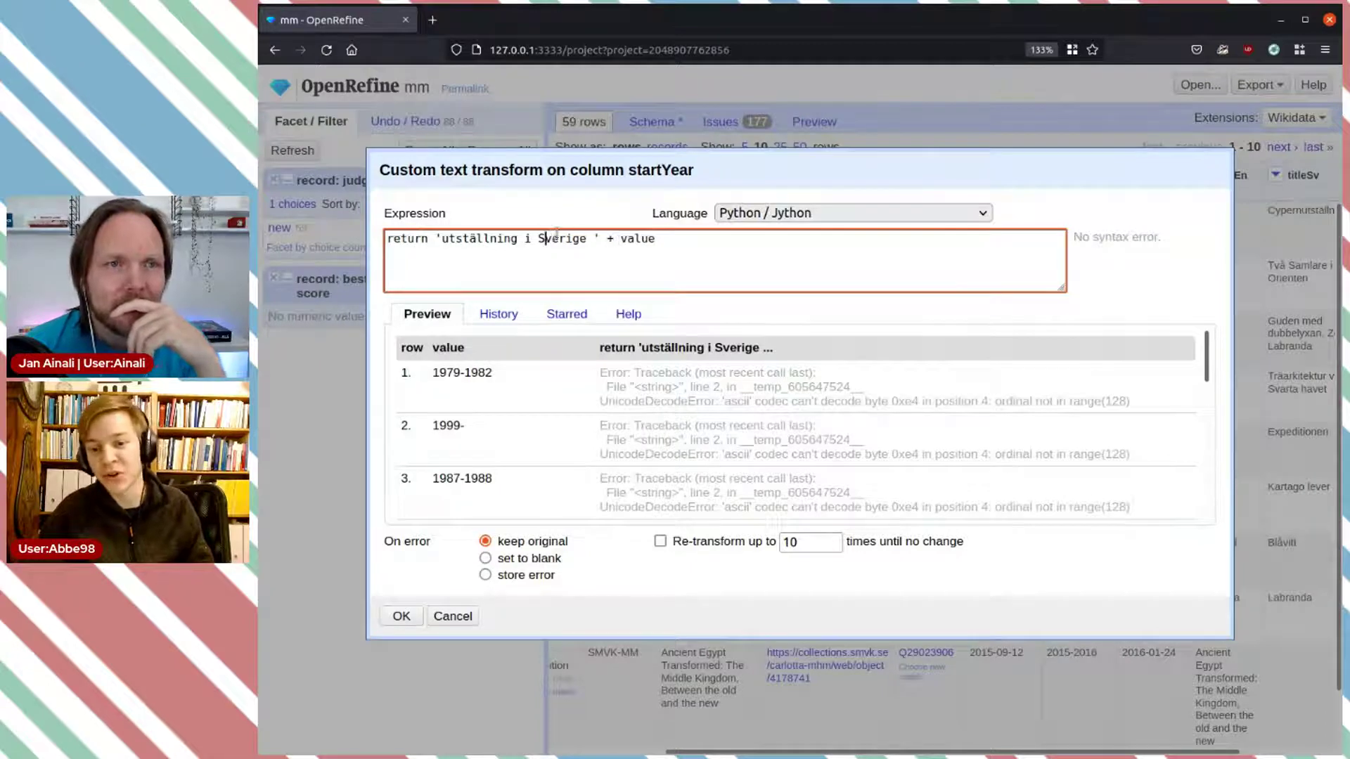
Step: Convert value to a string in the expression, making it return 'utställning i Sverige ' + str(value)
{"action": "left_click_drag", "start_coordinate": [598, 239], "coordinate": [439, 239]}
{"action": "double_click", "coordinate": [636, 239]}
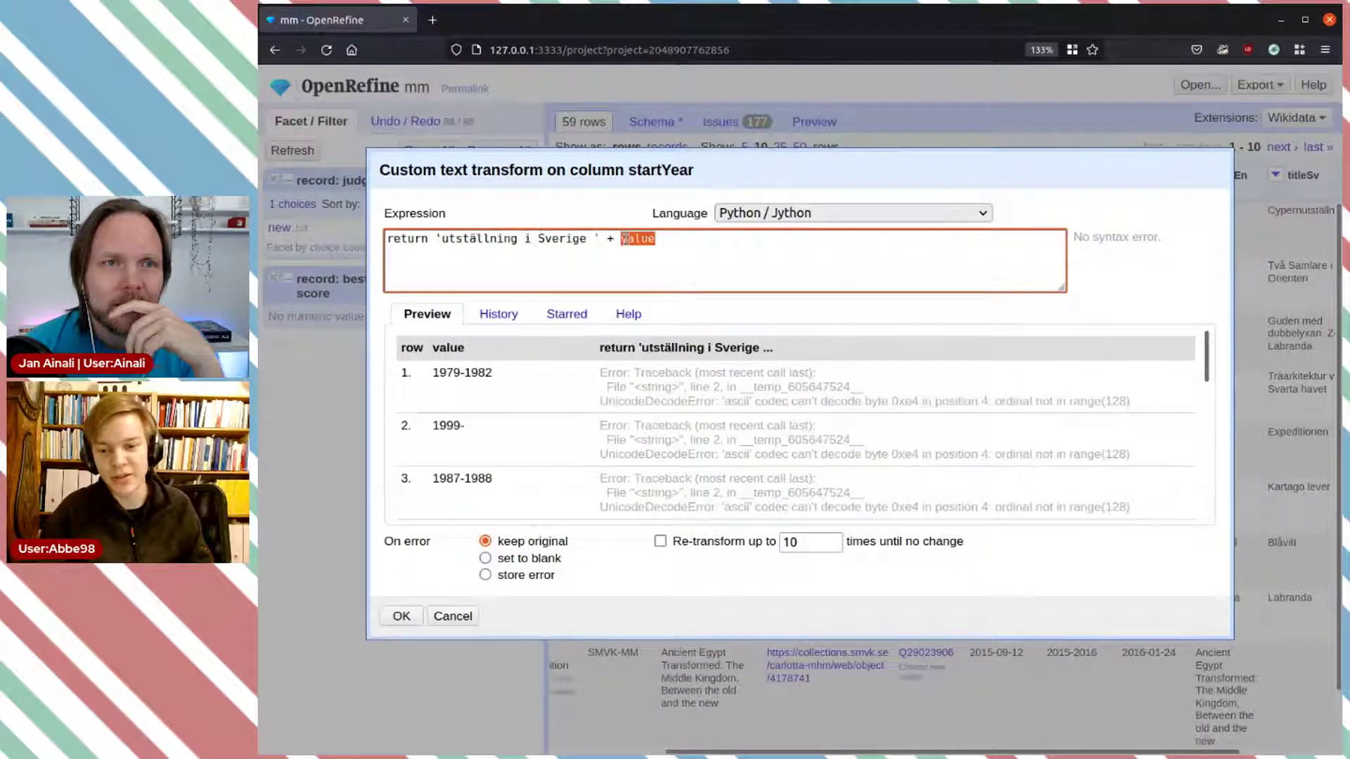
{"action": "left_click", "coordinate": [622, 239]}
{"action": "type", "text": "str("}
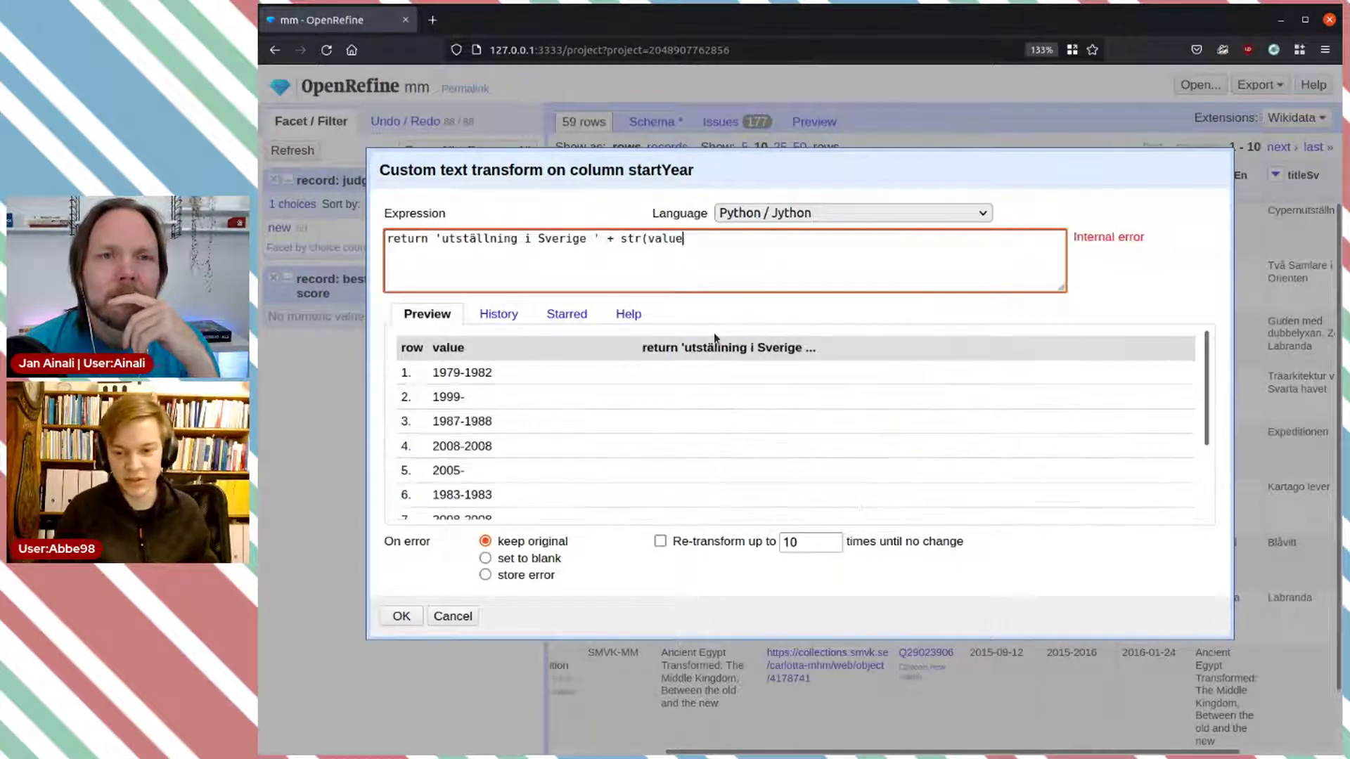
{"action": "key", "text": "End"}
{"action": "type", "text": ")"}
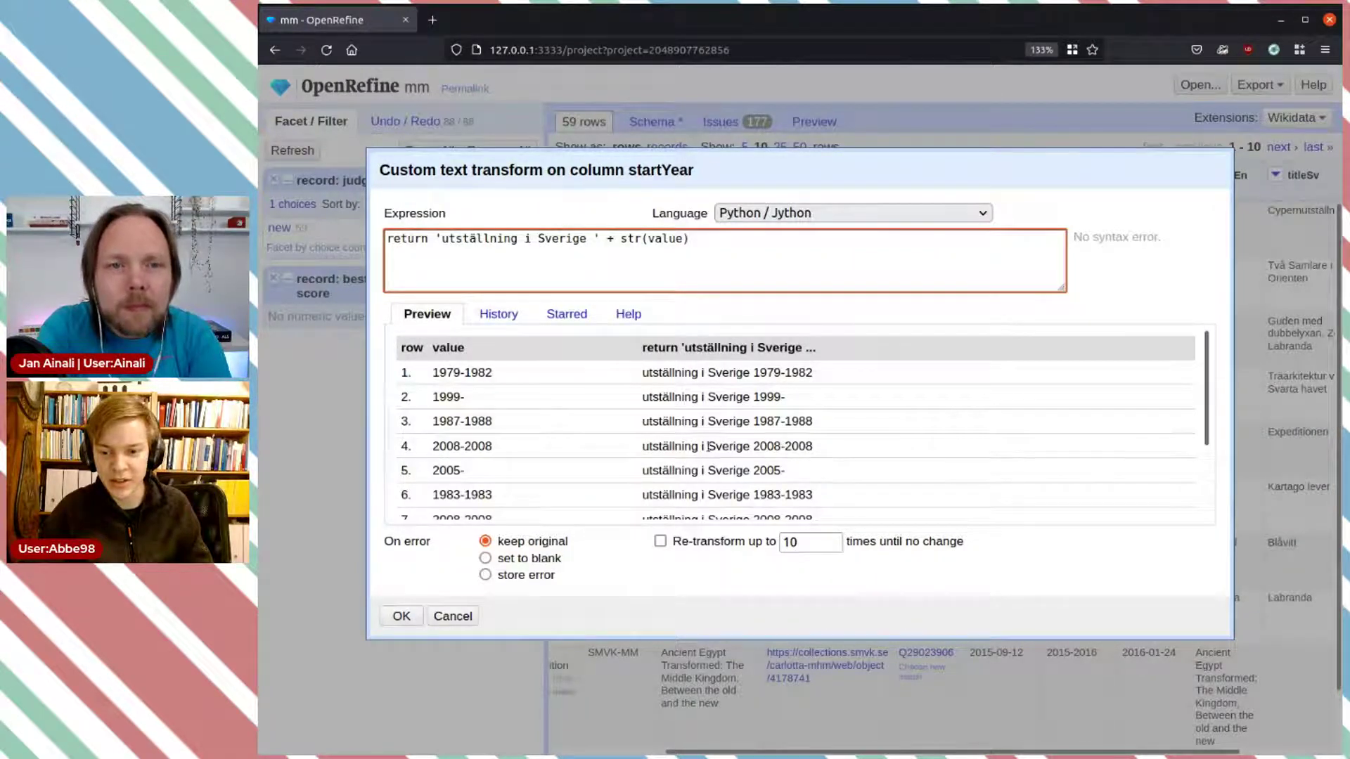
Step: Check the previewed description texts and apply the transform to the startYear column
{"action": "left_click_drag", "start_coordinate": [672, 446], "coordinate": [828, 452]}
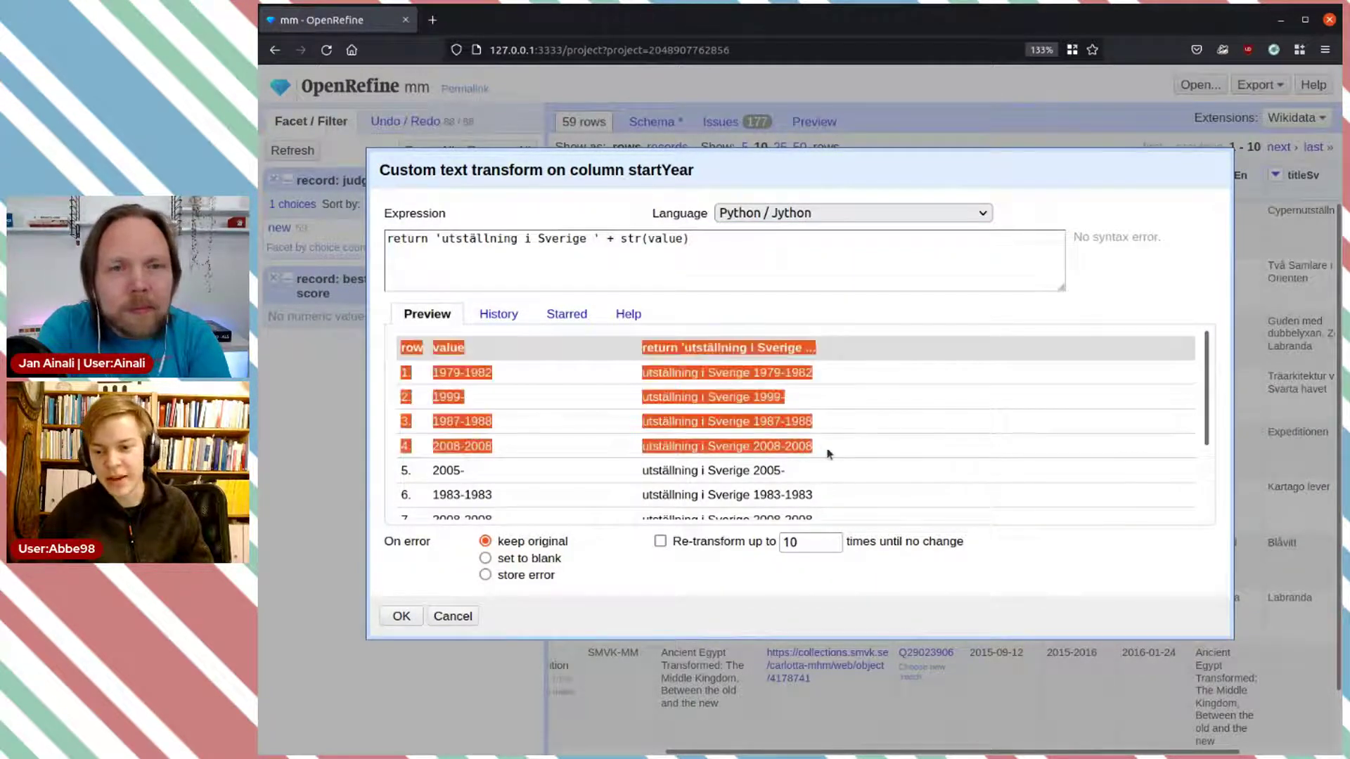
{"action": "left_click", "coordinate": [829, 452]}
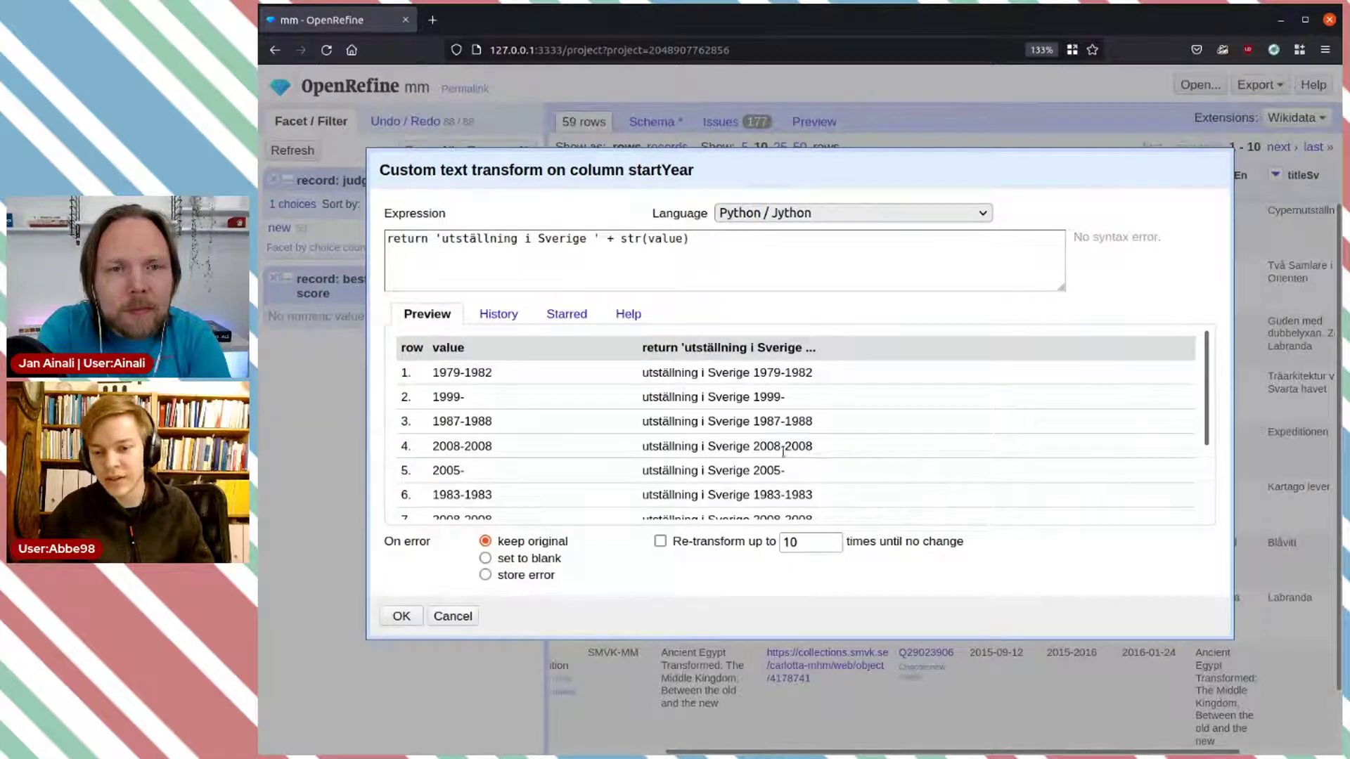
{"action": "left_click_drag", "start_coordinate": [780, 450], "coordinate": [832, 449]}
{"action": "left_click", "coordinate": [849, 449]}
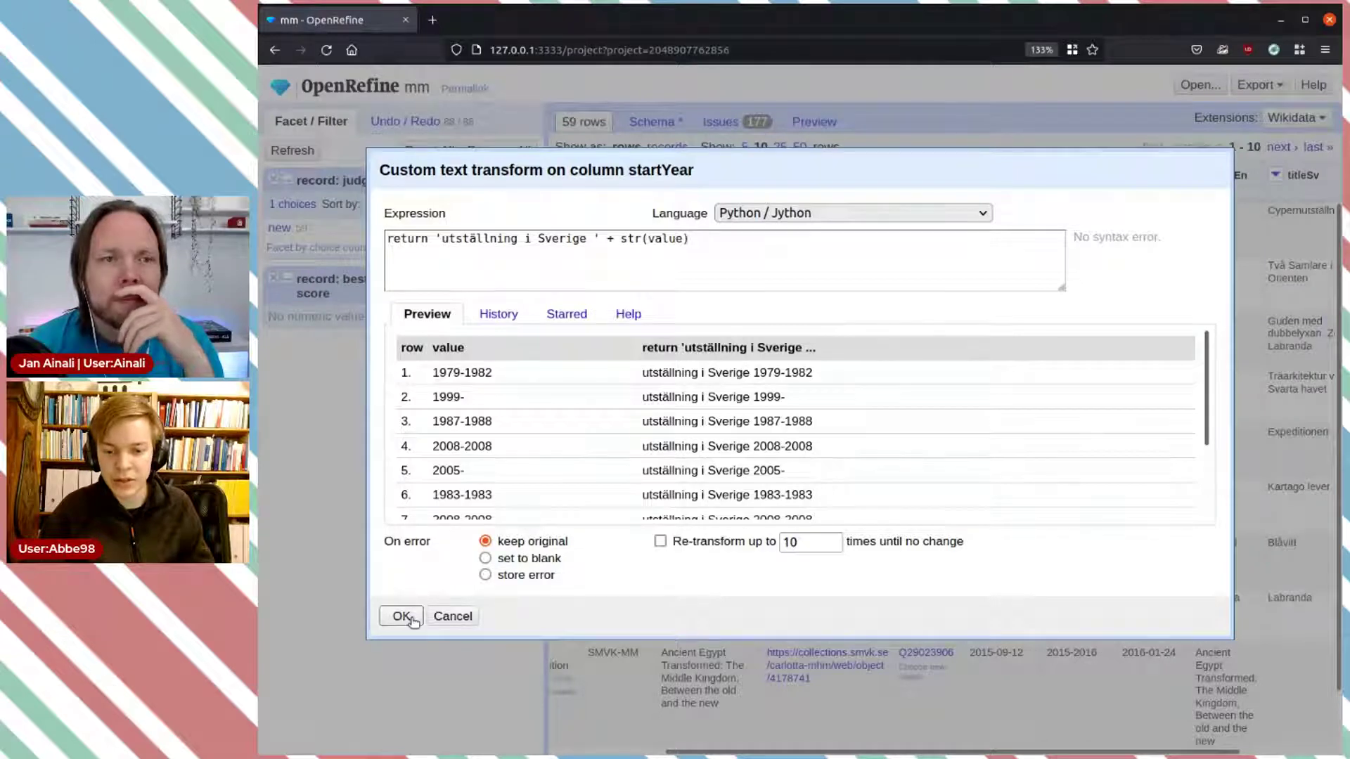
{"action": "left_click", "coordinate": [405, 616]}
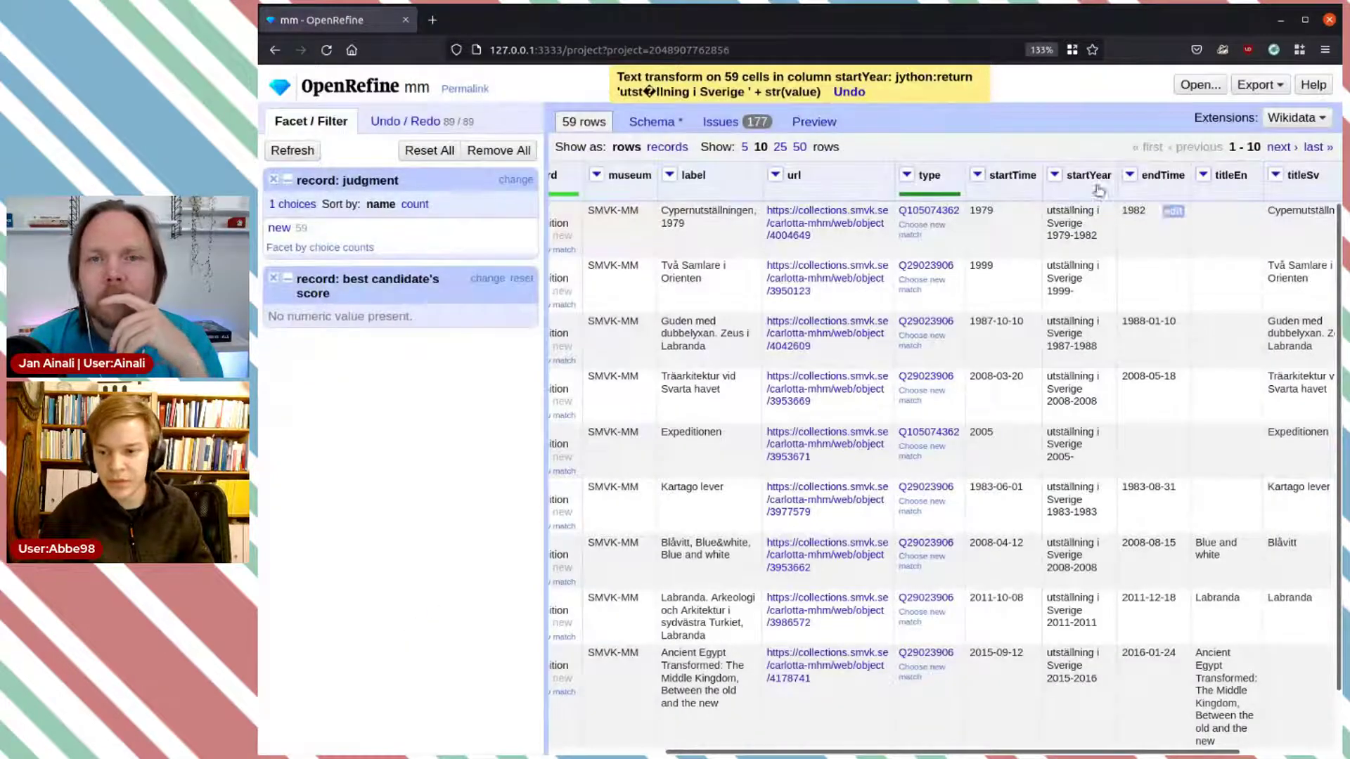
Step: Rename the startYear column to svDesc
{"action": "left_click", "coordinate": [1056, 175]}
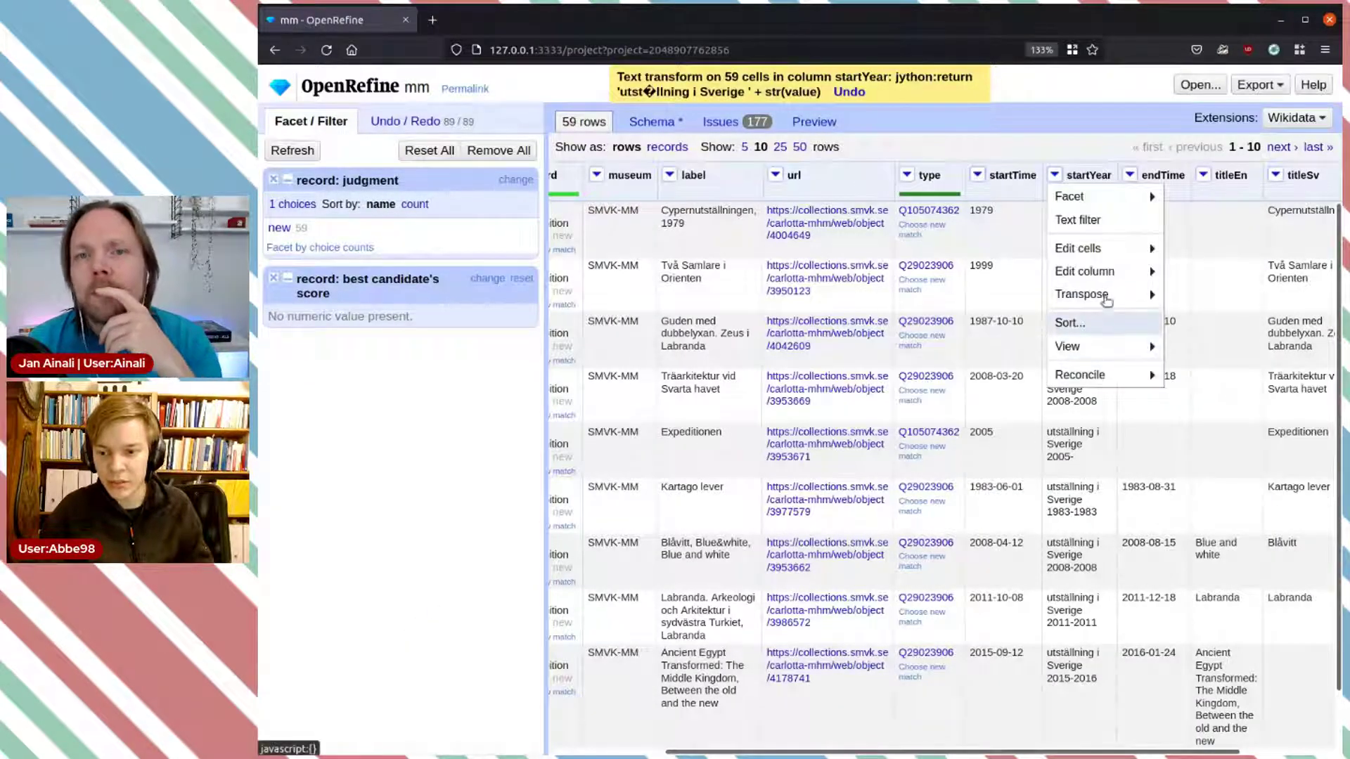
{"action": "mouse_move", "coordinate": [1105, 257]}
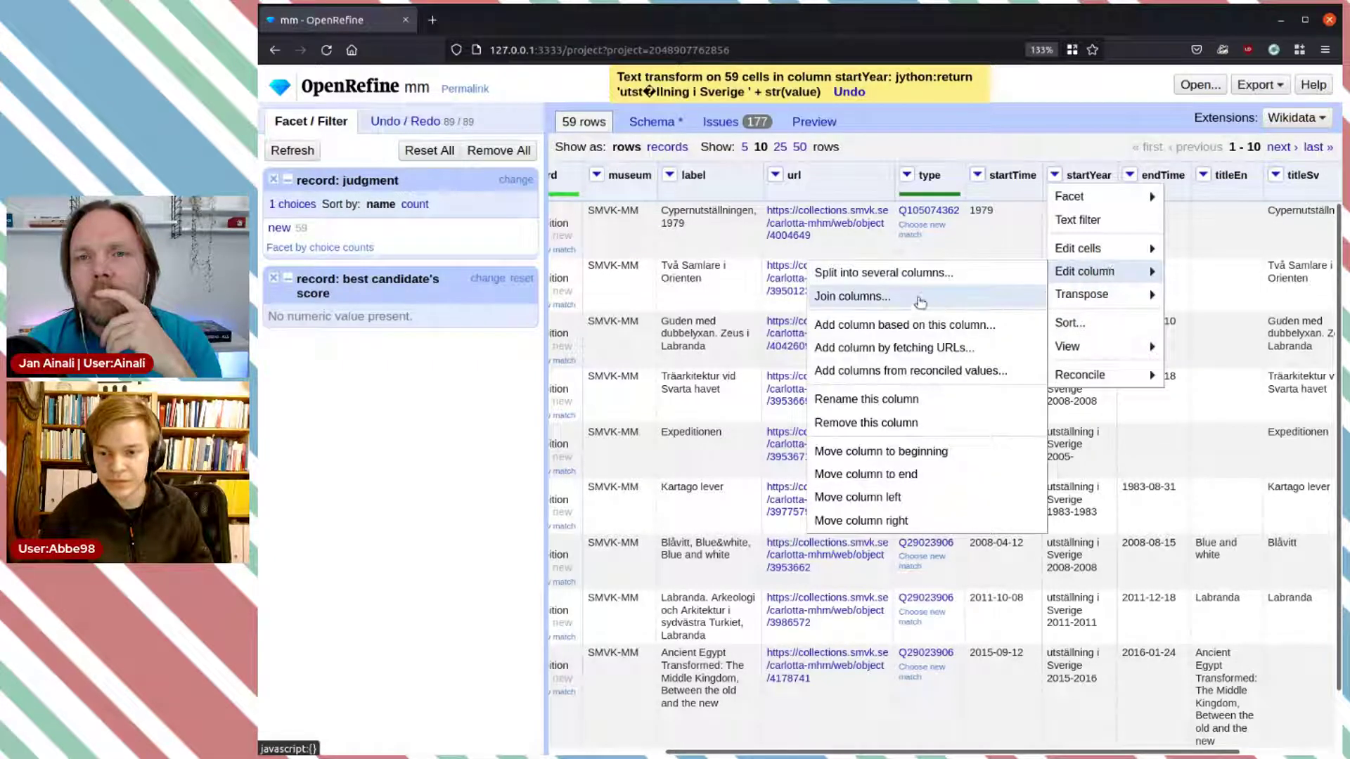
{"action": "left_click", "coordinate": [920, 401]}
{"action": "type", "text": "svDesc"}
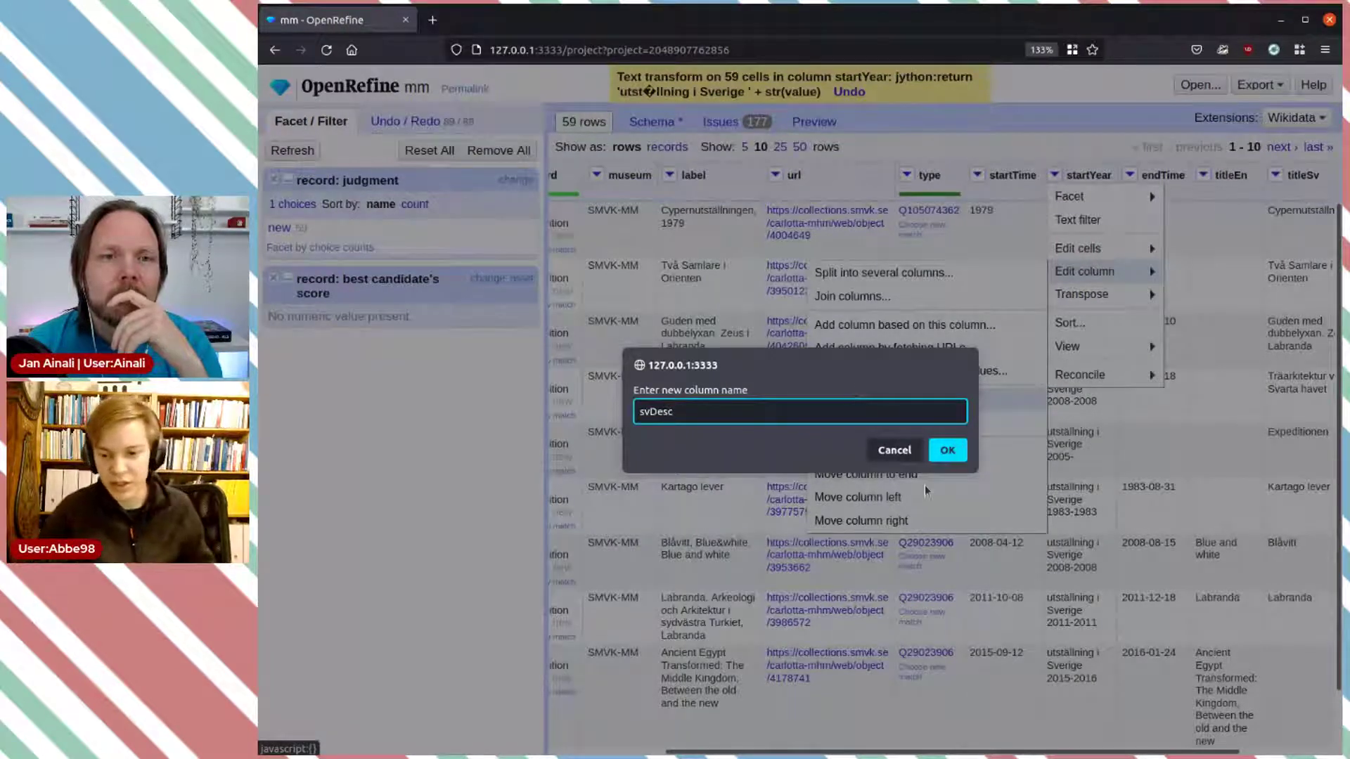
{"action": "left_click", "coordinate": [948, 451]}
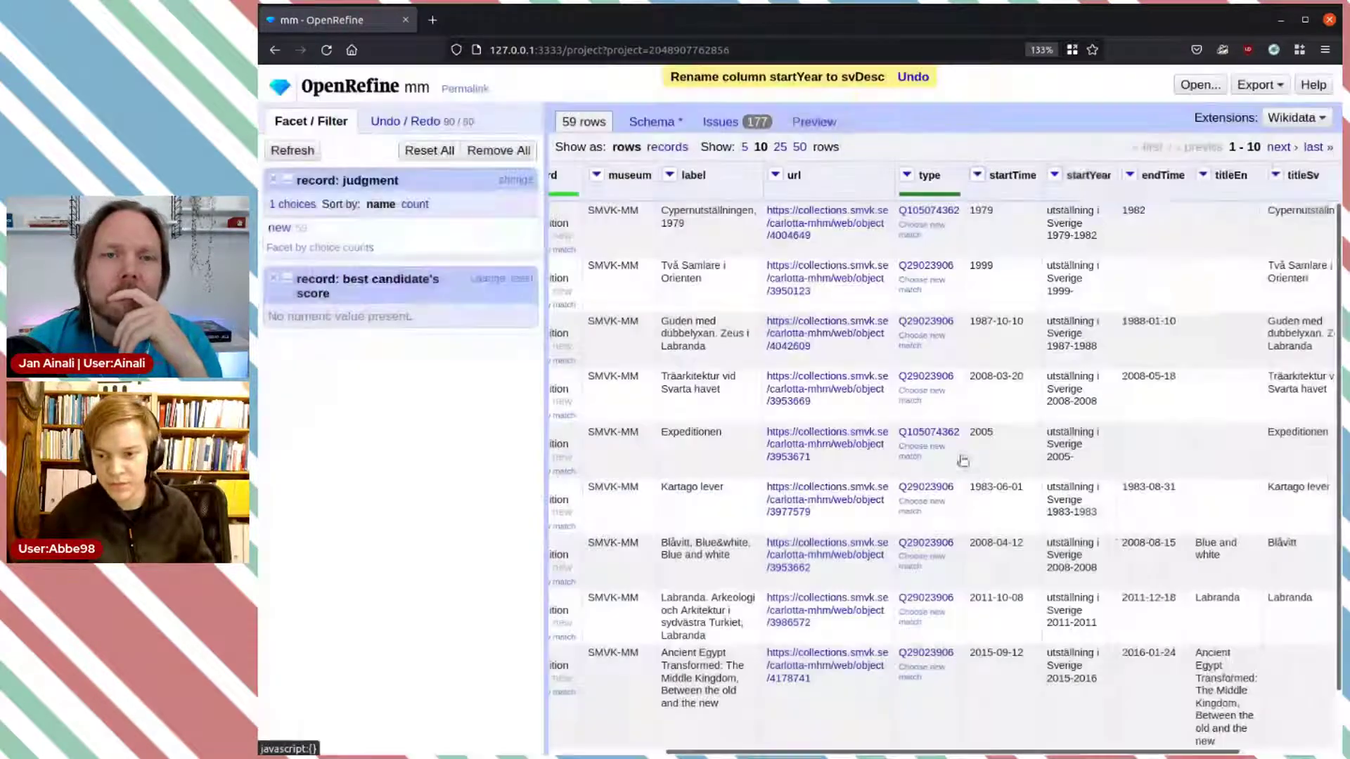
{"action": "left_click", "coordinate": [1056, 176]}
{"action": "mouse_move", "coordinate": [1125, 294]}
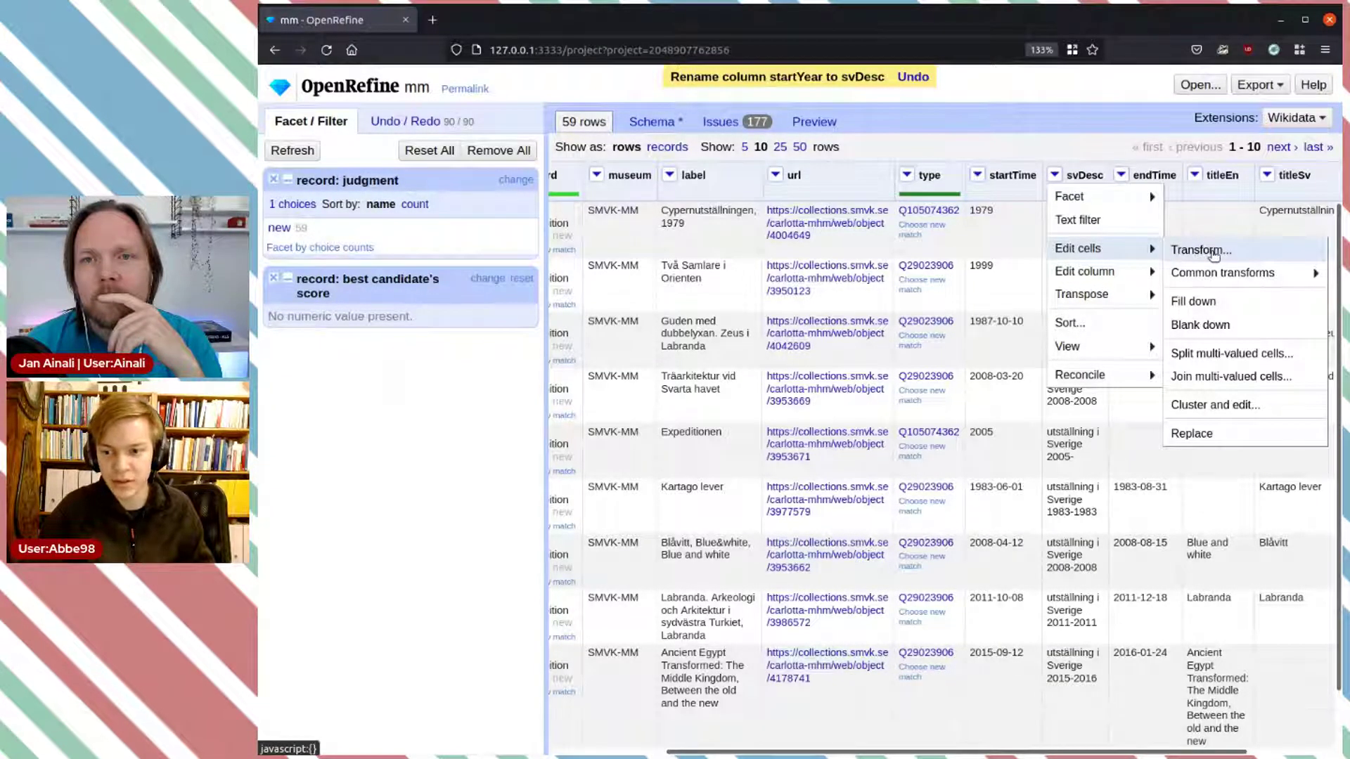
{"action": "left_click", "coordinate": [1214, 251]}
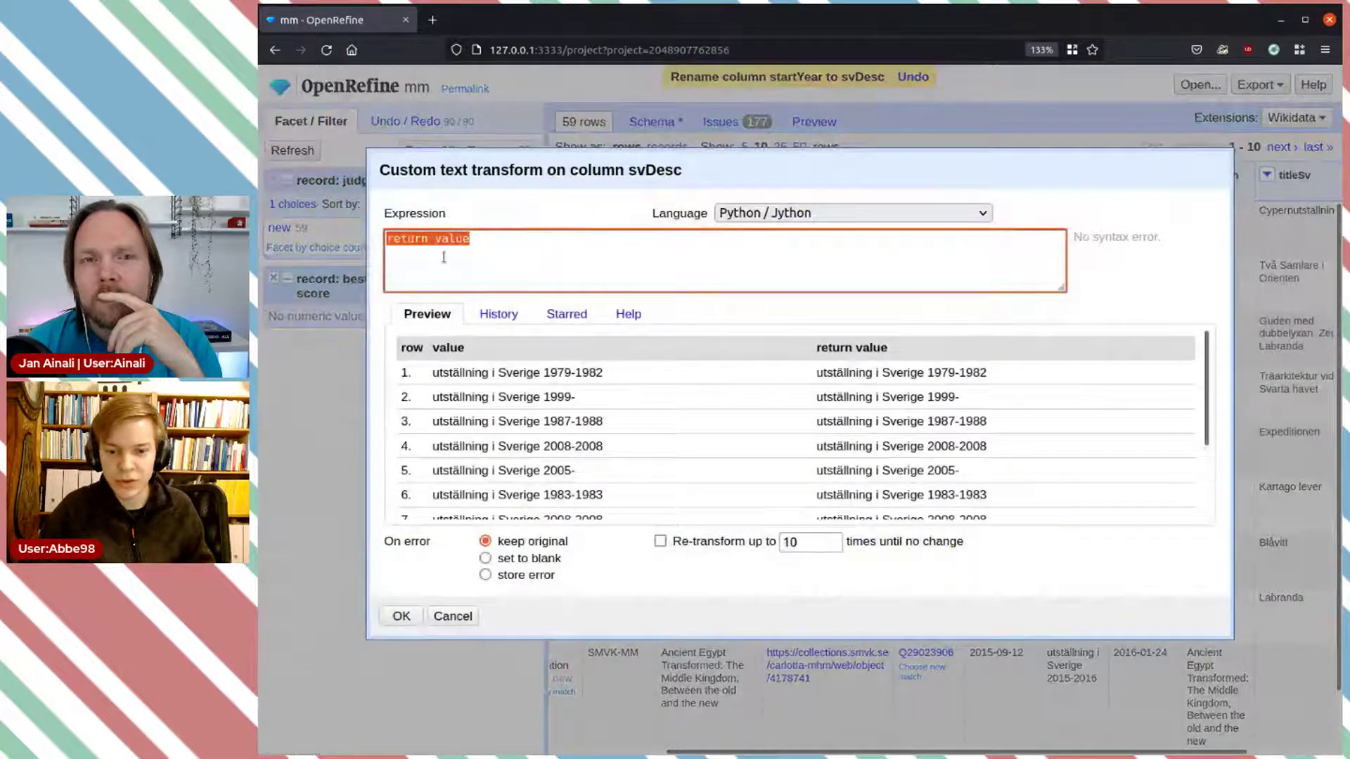
{"action": "left_click", "coordinate": [487, 250]}
{"action": "type", "text": "."}
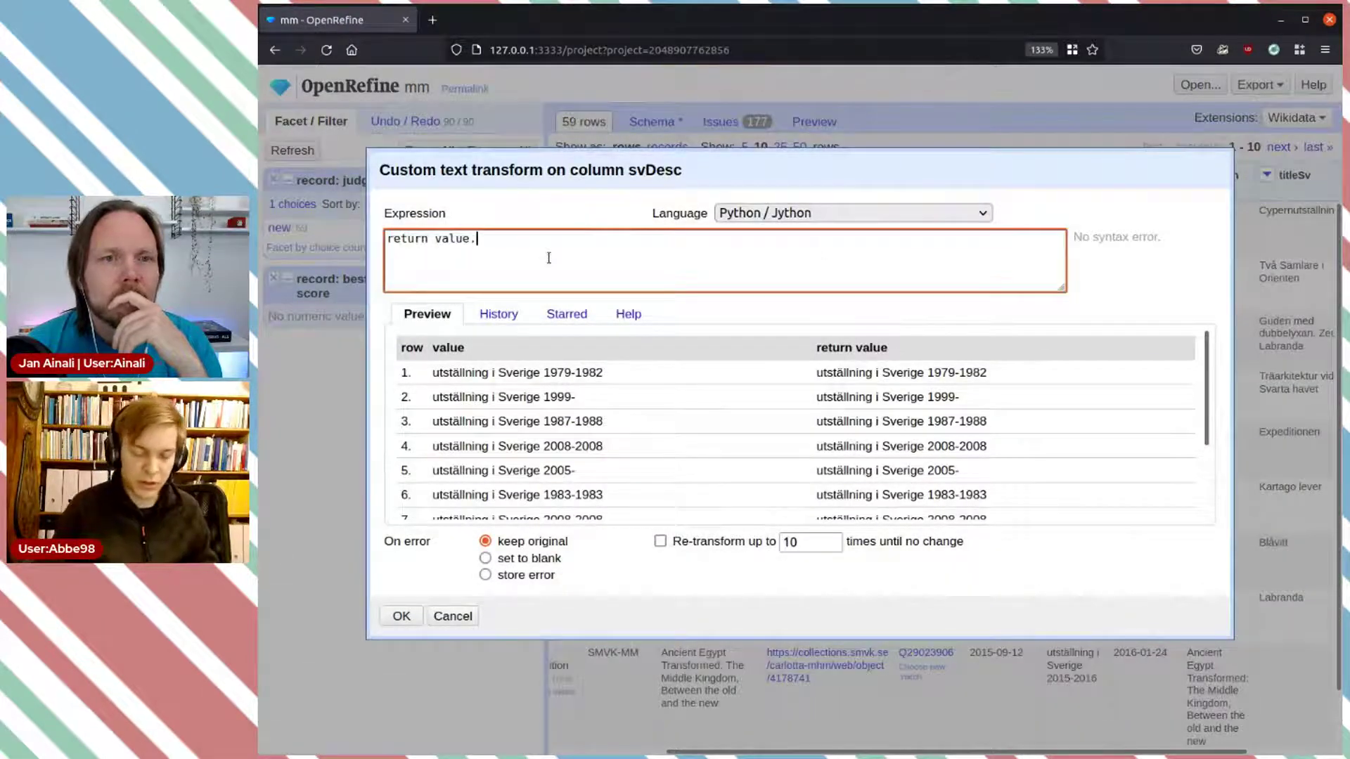
{"action": "type", "text": "replöa"}
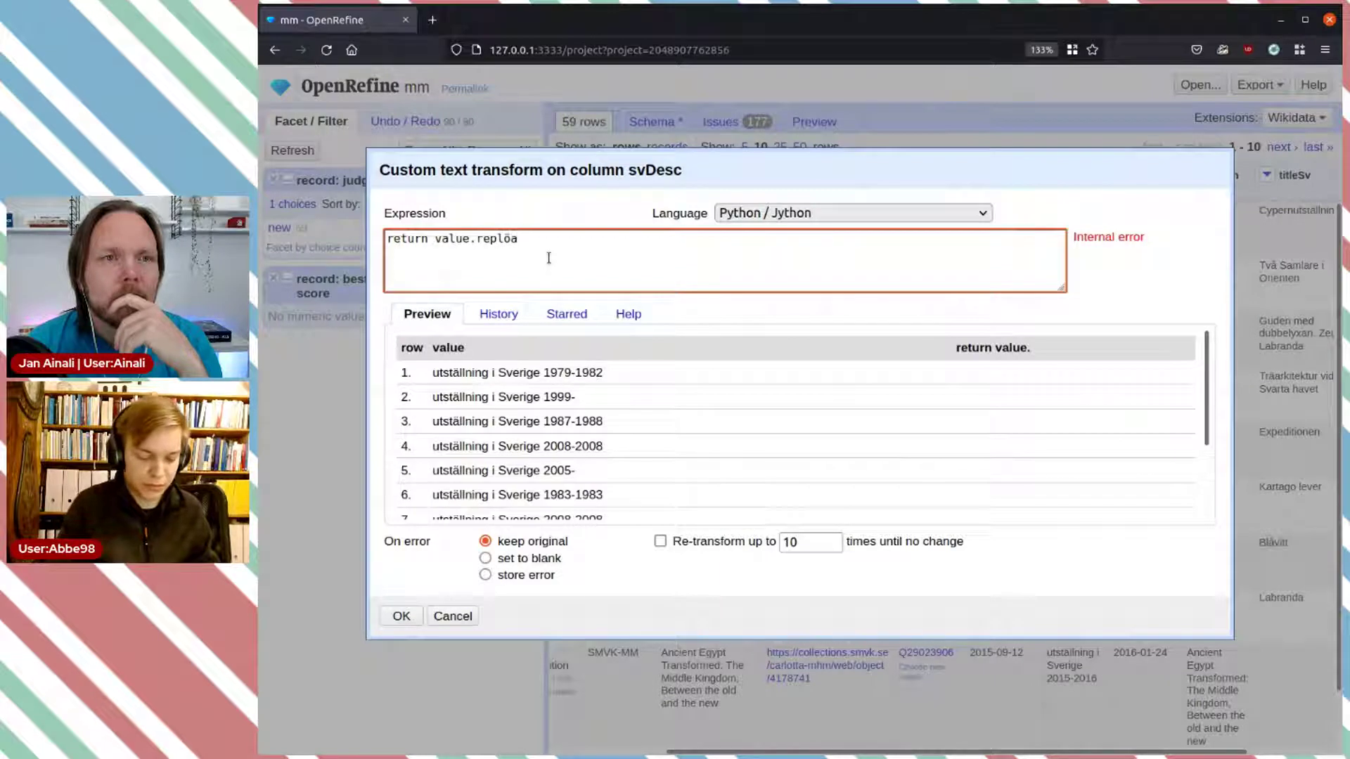
{"action": "key", "text": "BackSpace"}
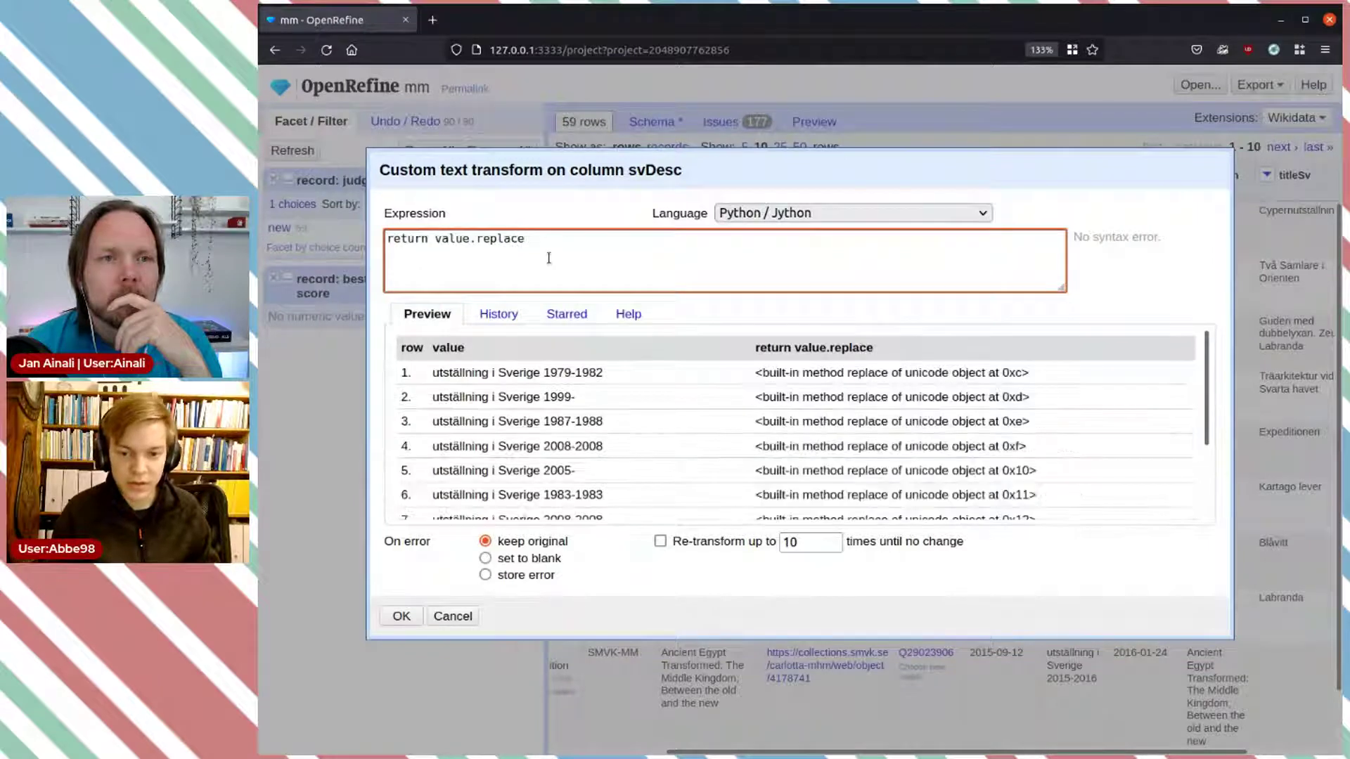
{"action": "type", "text": "', '"}
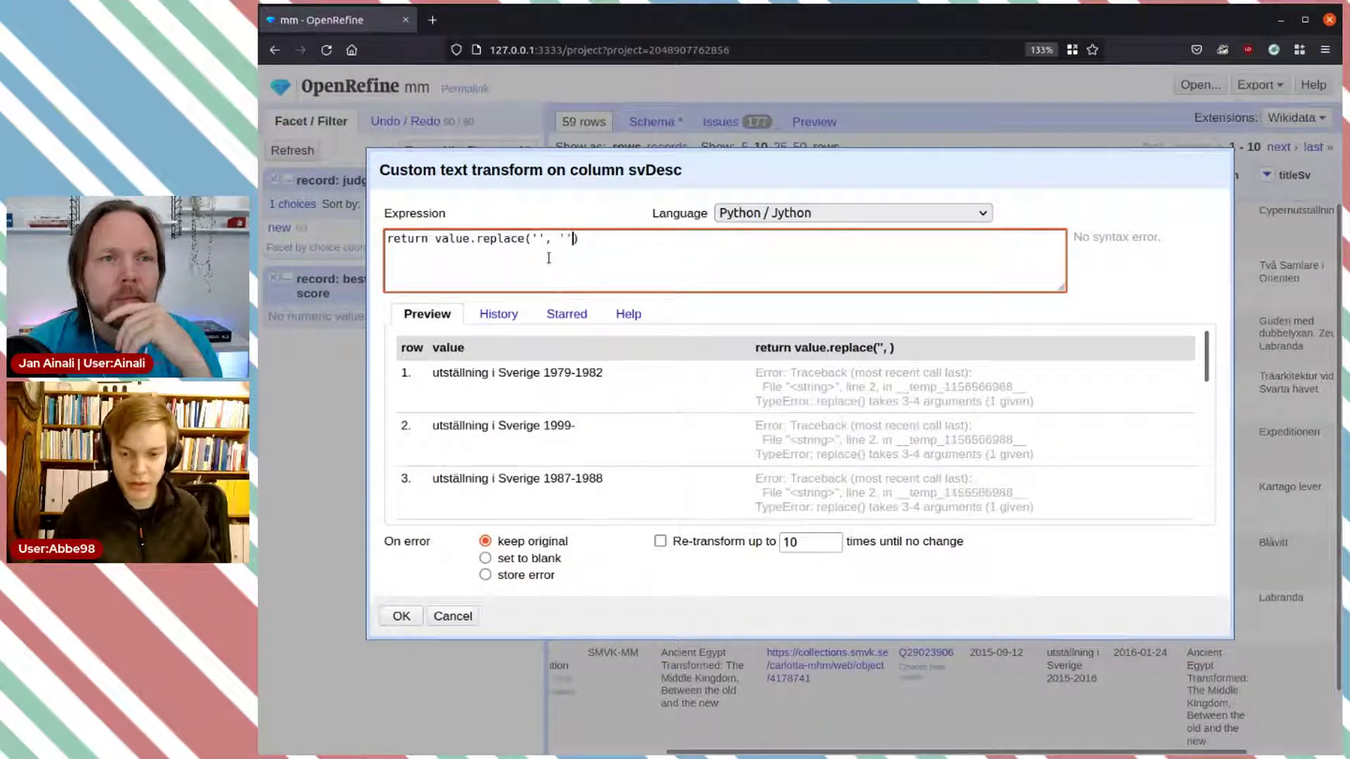
{"action": "mouse_move", "coordinate": [544, 373]}
{"action": "left_mouse_down"}
{"action": "mouse_move", "coordinate": [439, 375]}
{"action": "mouse_move", "coordinate": [539, 380]}
{"action": "left_mouse_up"}
{"action": "left_click", "coordinate": [443, 378]}
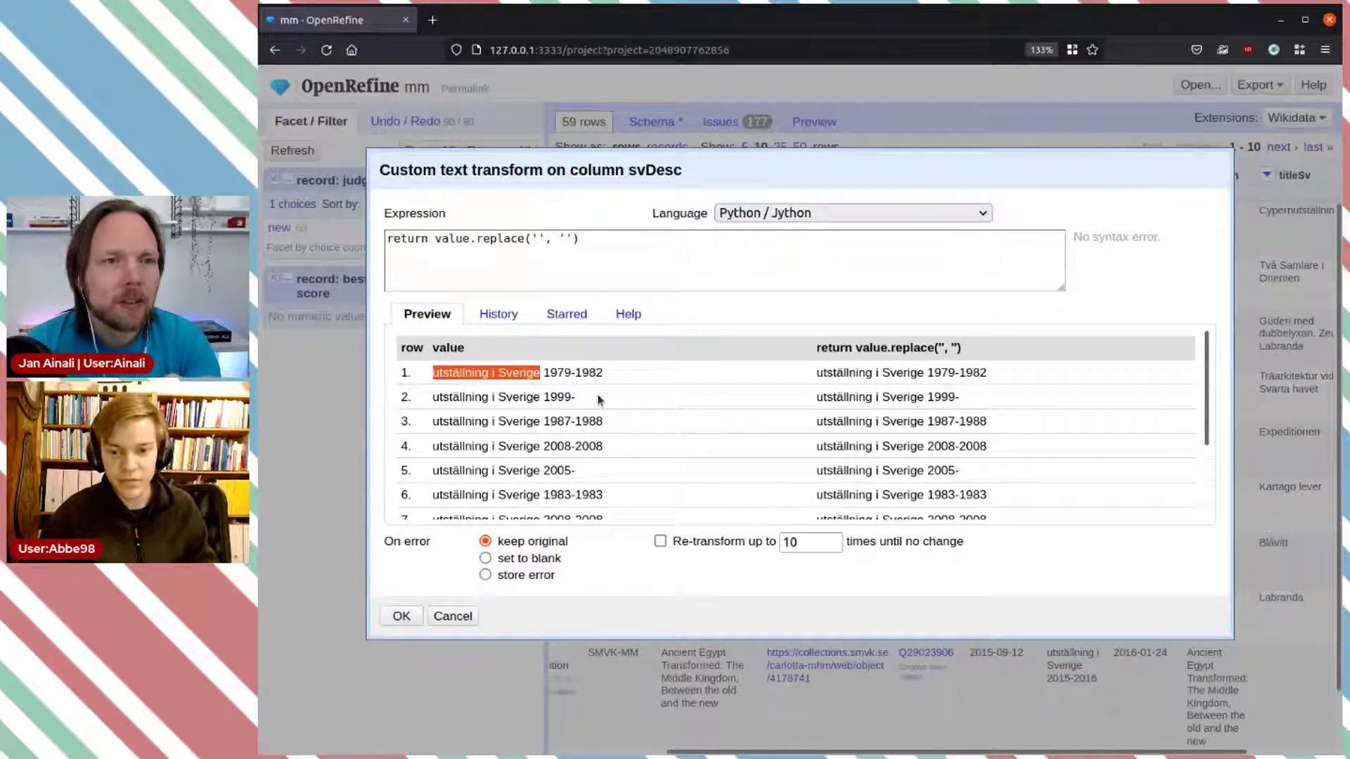
{"action": "left_click", "coordinate": [453, 617]}
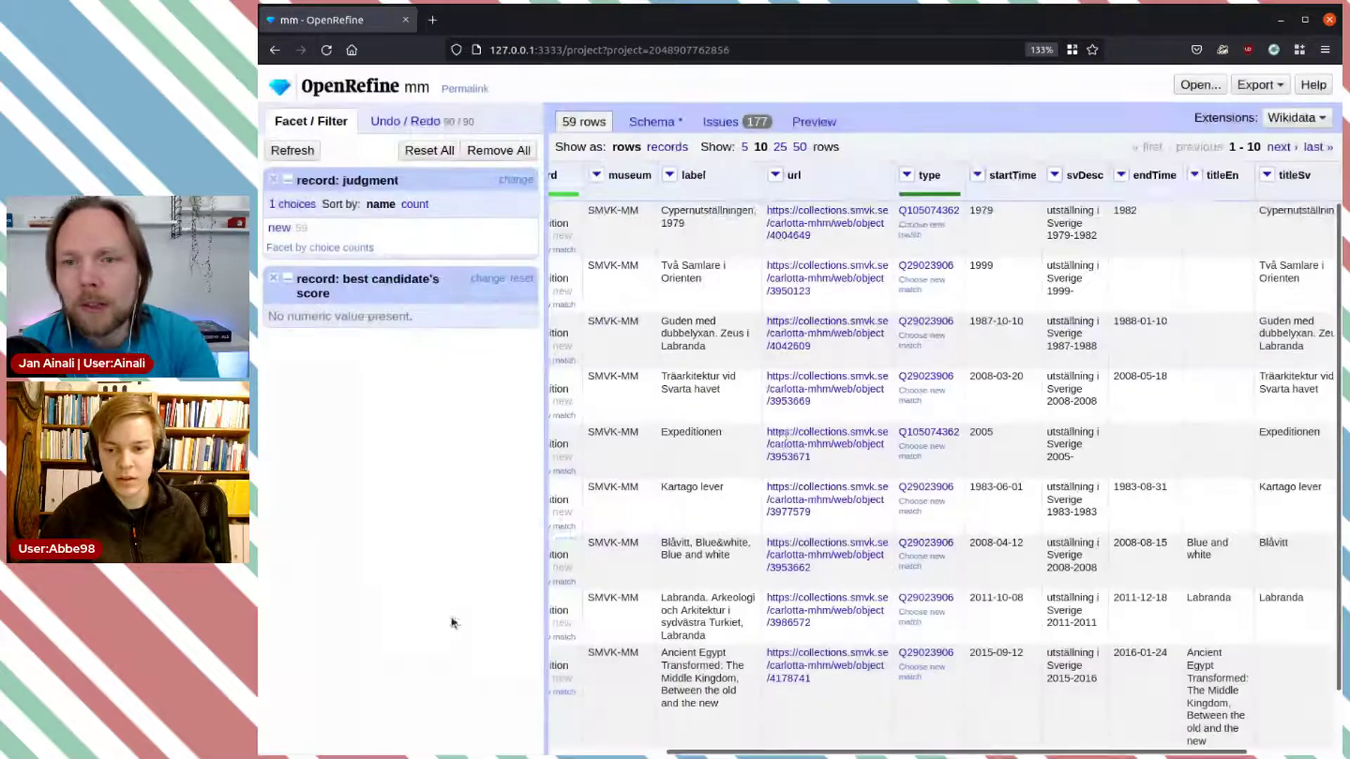
{"action": "left_click", "coordinate": [1056, 177]}
{"action": "mouse_move", "coordinate": [1123, 248]}
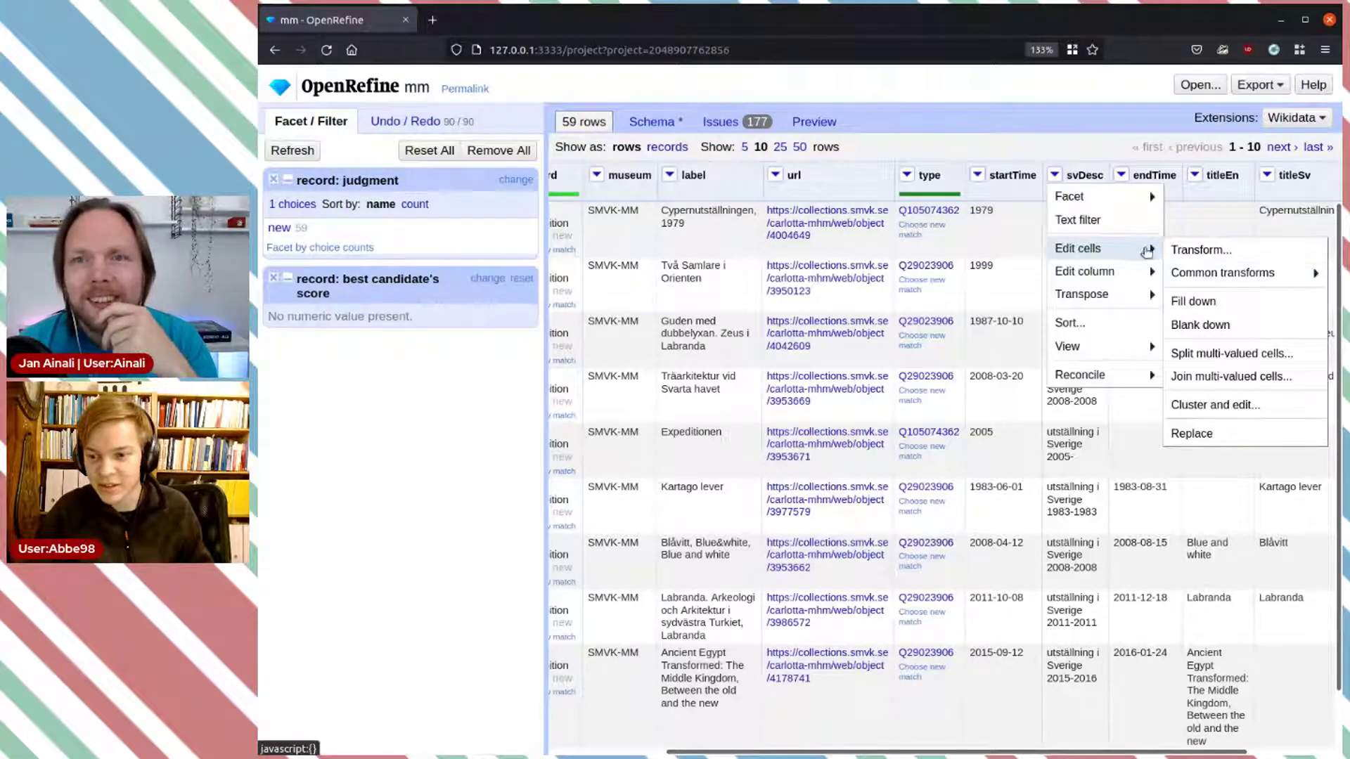
{"action": "mouse_move", "coordinate": [1119, 274]}
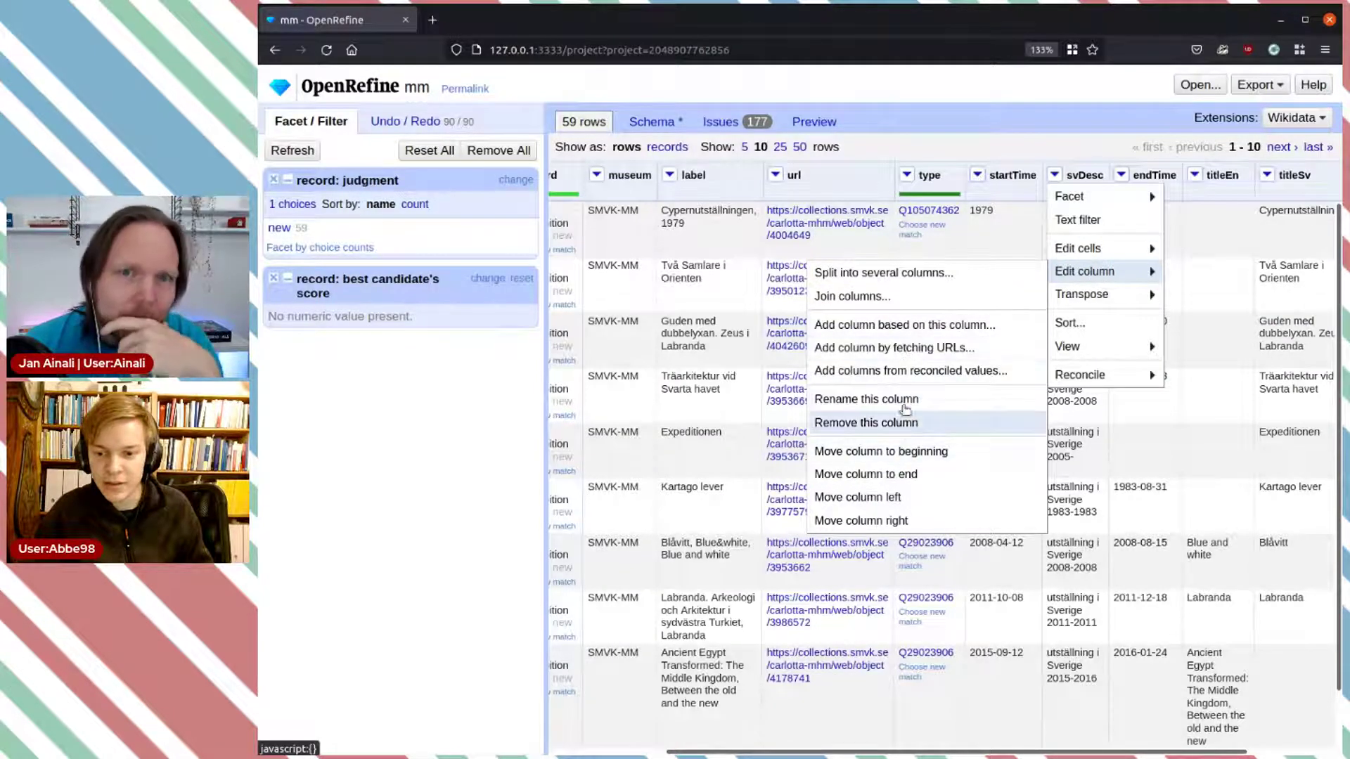
{"action": "left_click", "coordinate": [939, 325]}
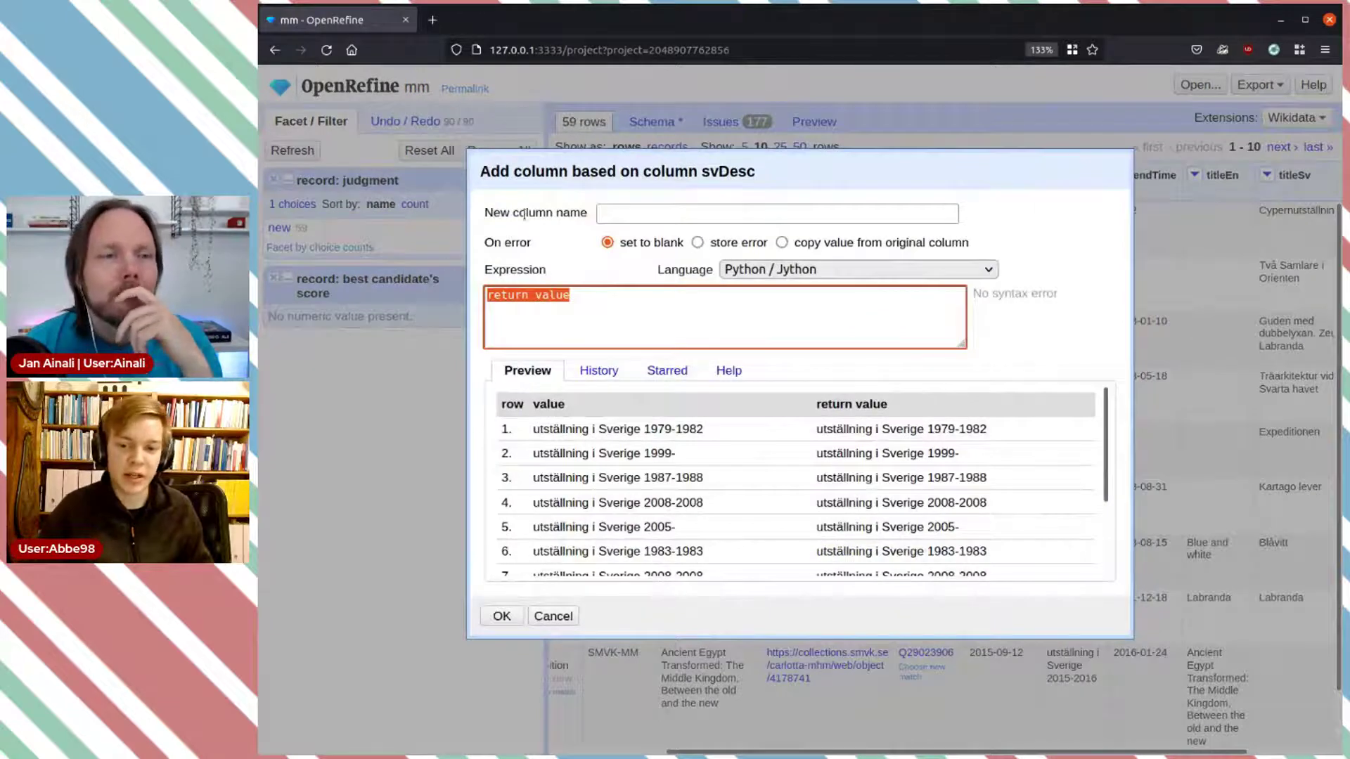
{"action": "left_click", "coordinate": [661, 211]}
{"action": "type", "text": "enDescription"}
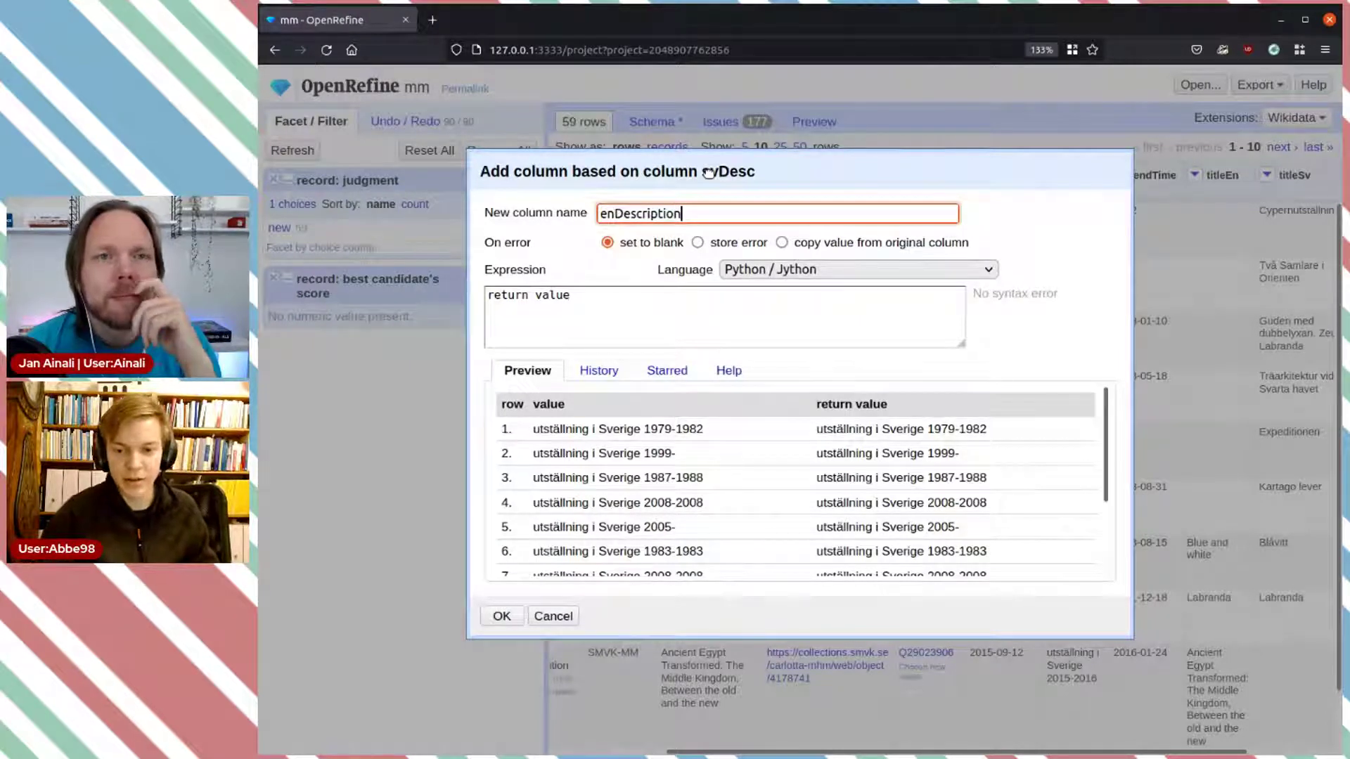
{"action": "key", "text": "BackSpace"}
{"action": "key", "text": "BackSpace"}
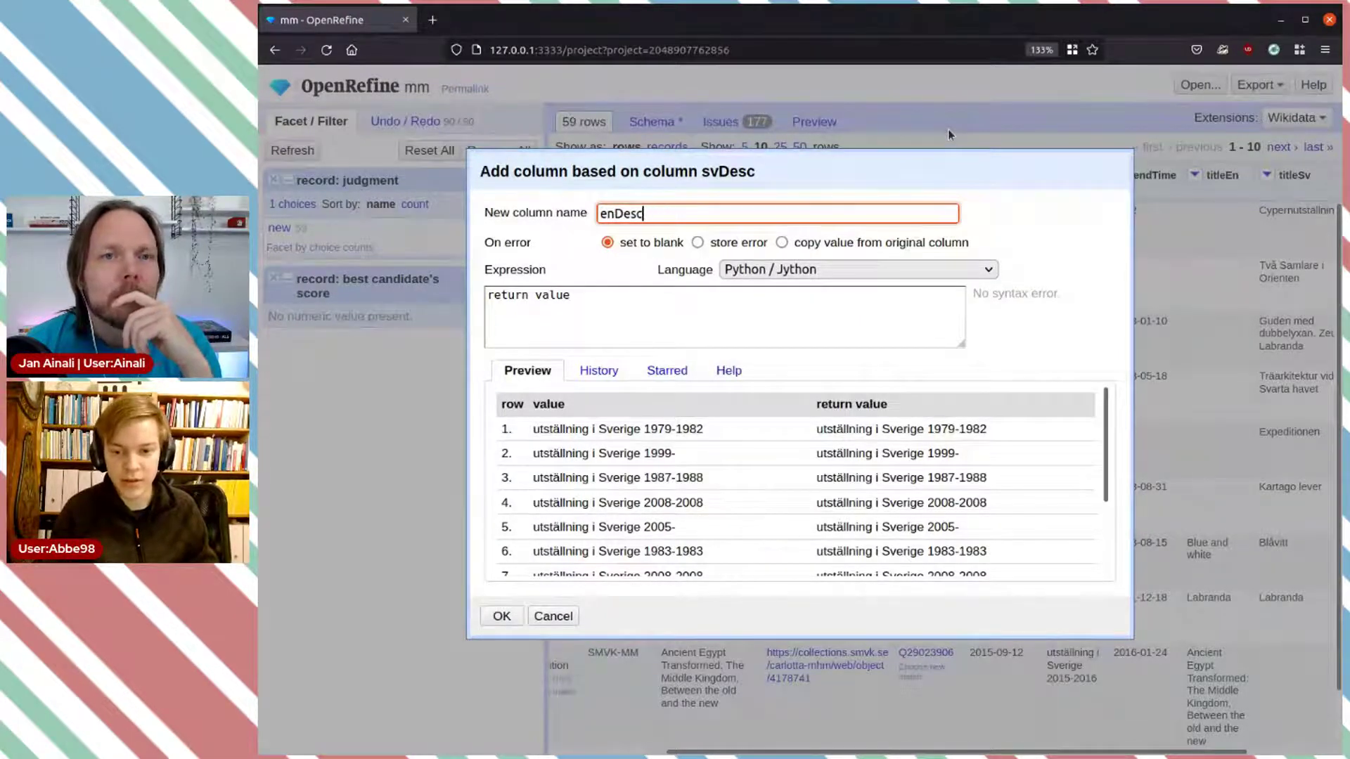
{"action": "left_click", "coordinate": [658, 296]}
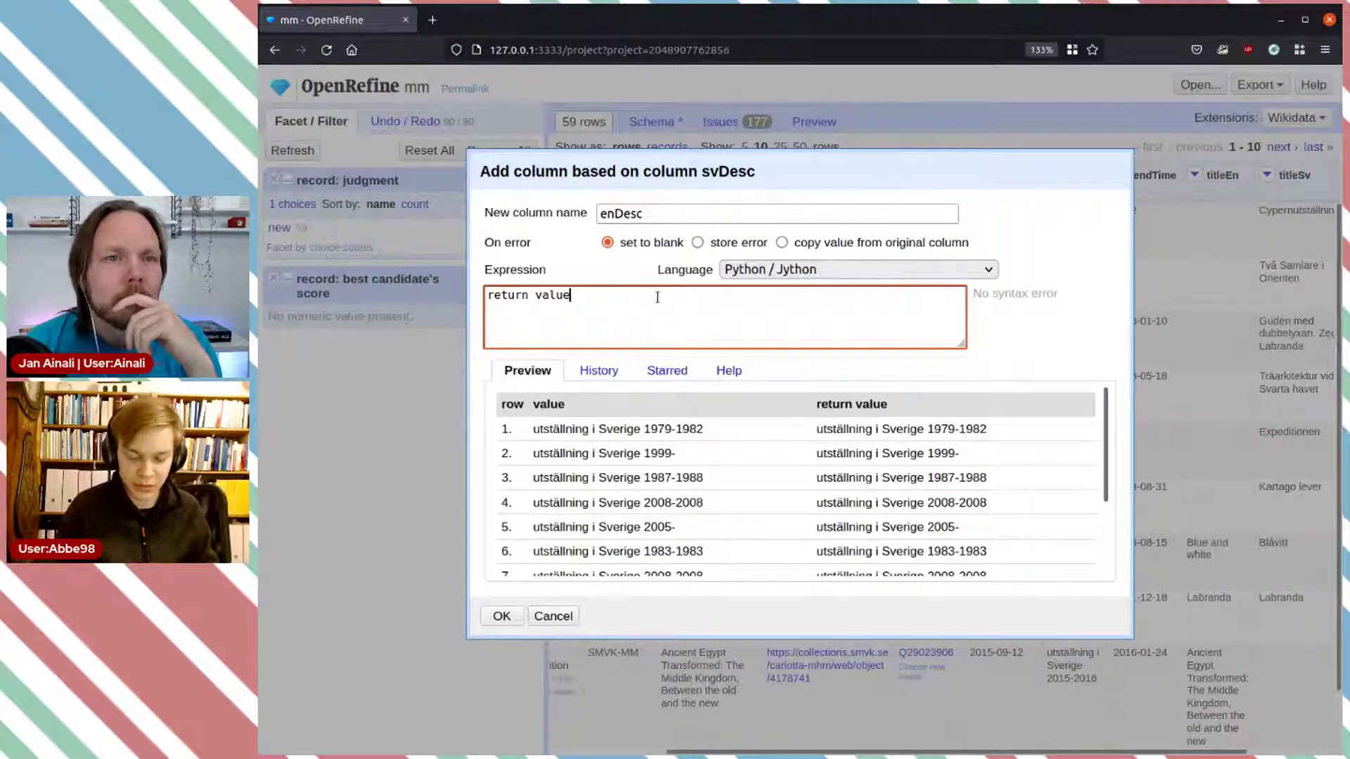
{"action": "type", "text": ".replace()"}
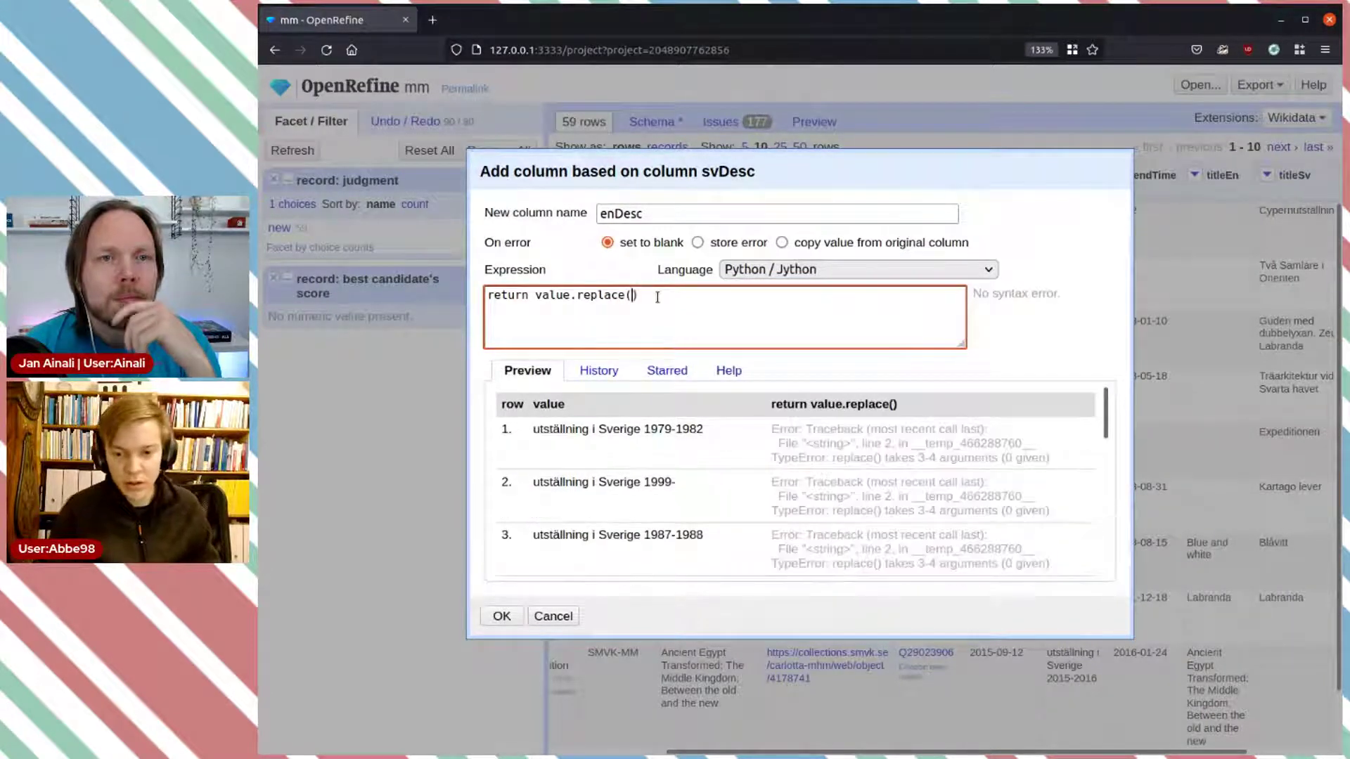
{"action": "key", "text": "Left"}
{"action": "type", "text": "''"}
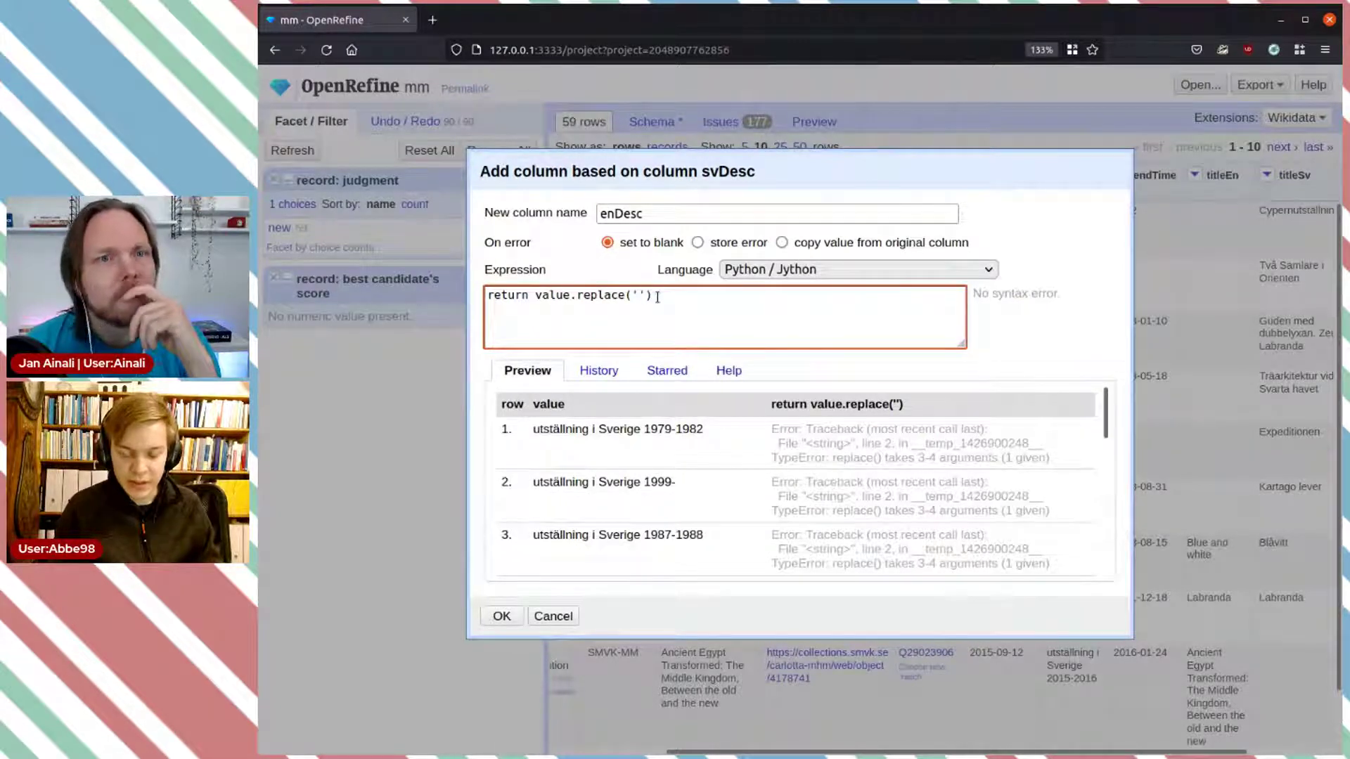
{"action": "type", "text": ","}
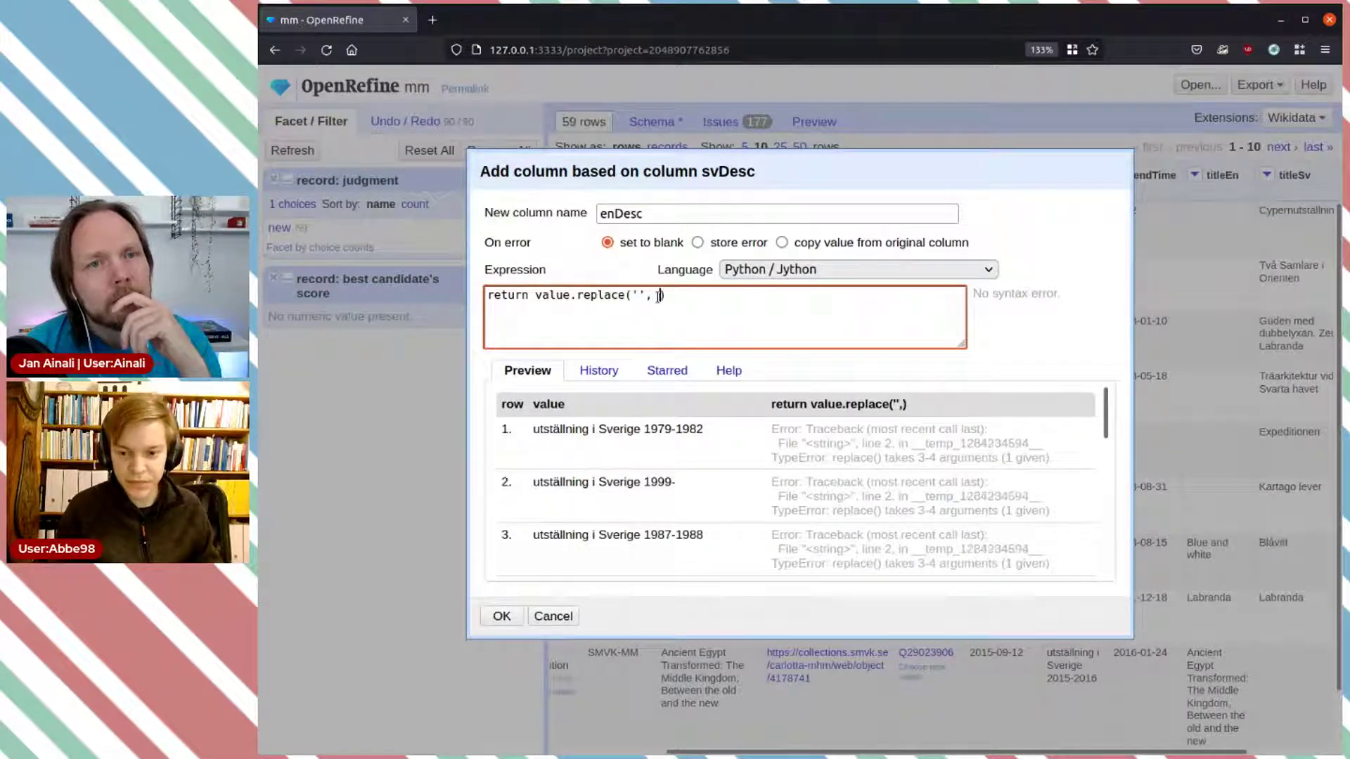
{"action": "left_click", "coordinate": [553, 617]}
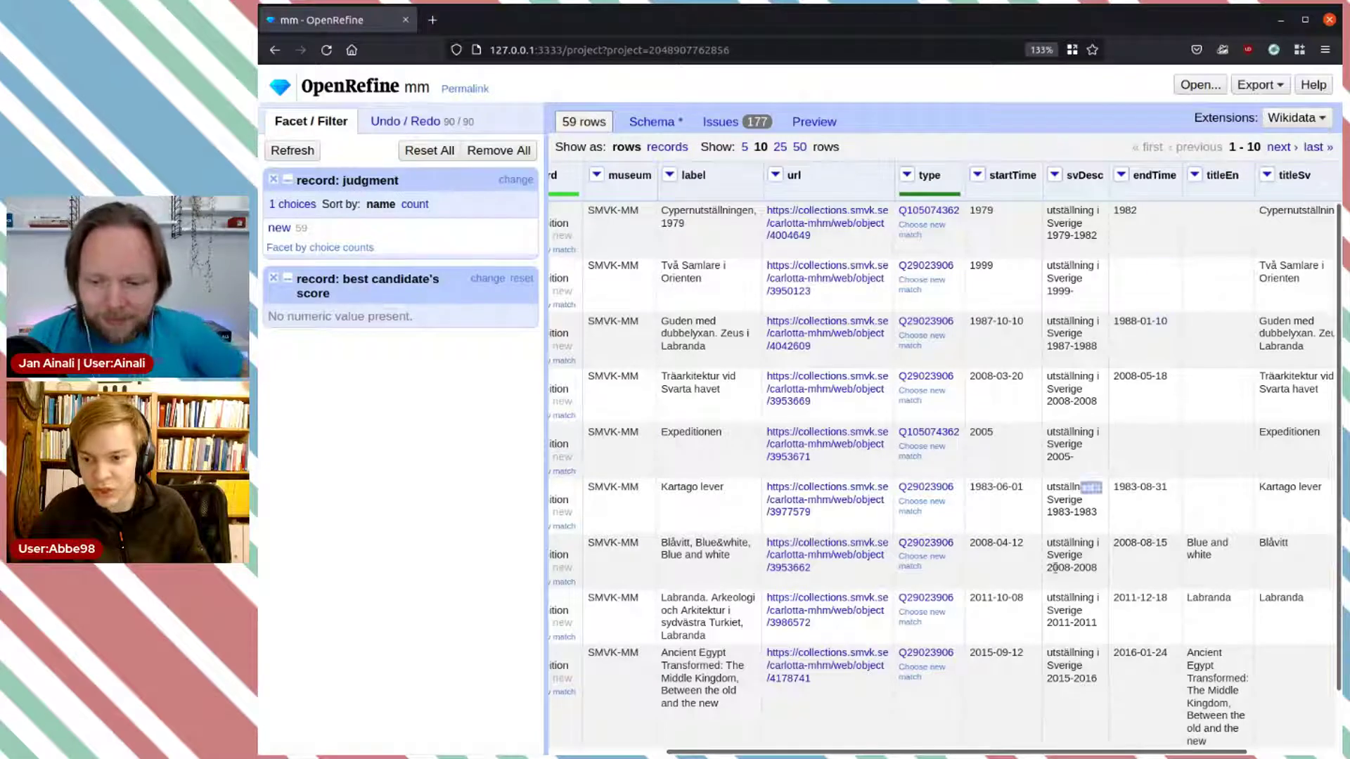
Step: Shorten the svDesc text with the repeated year 2008 to 'utställning i Sverige 2008' in all identical cells
{"action": "left_click_drag", "start_coordinate": [756, 654], "coordinate": [814, 750]}
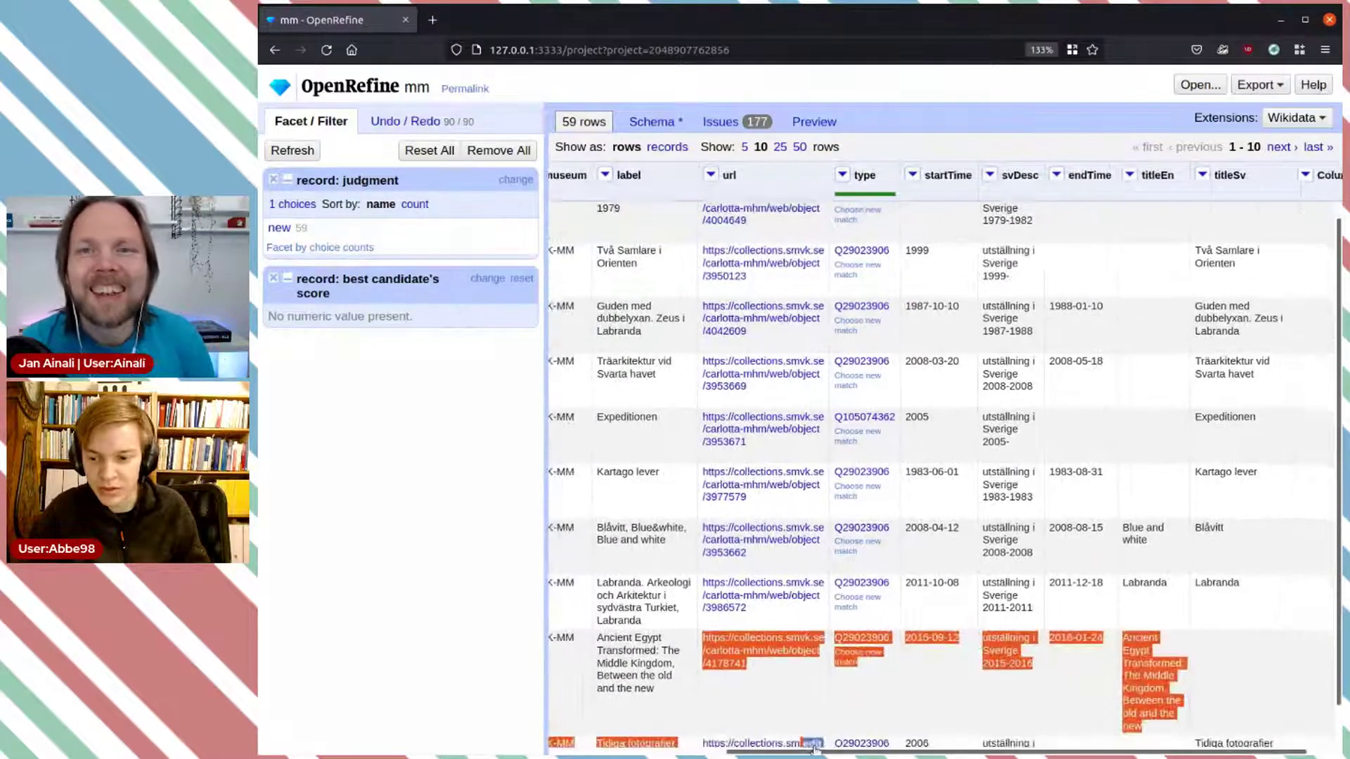
{"action": "left_click", "coordinate": [1142, 326]}
{"action": "scroll", "coordinate": [1133, 395], "scroll_direction": "up", "scroll_amount": 1}
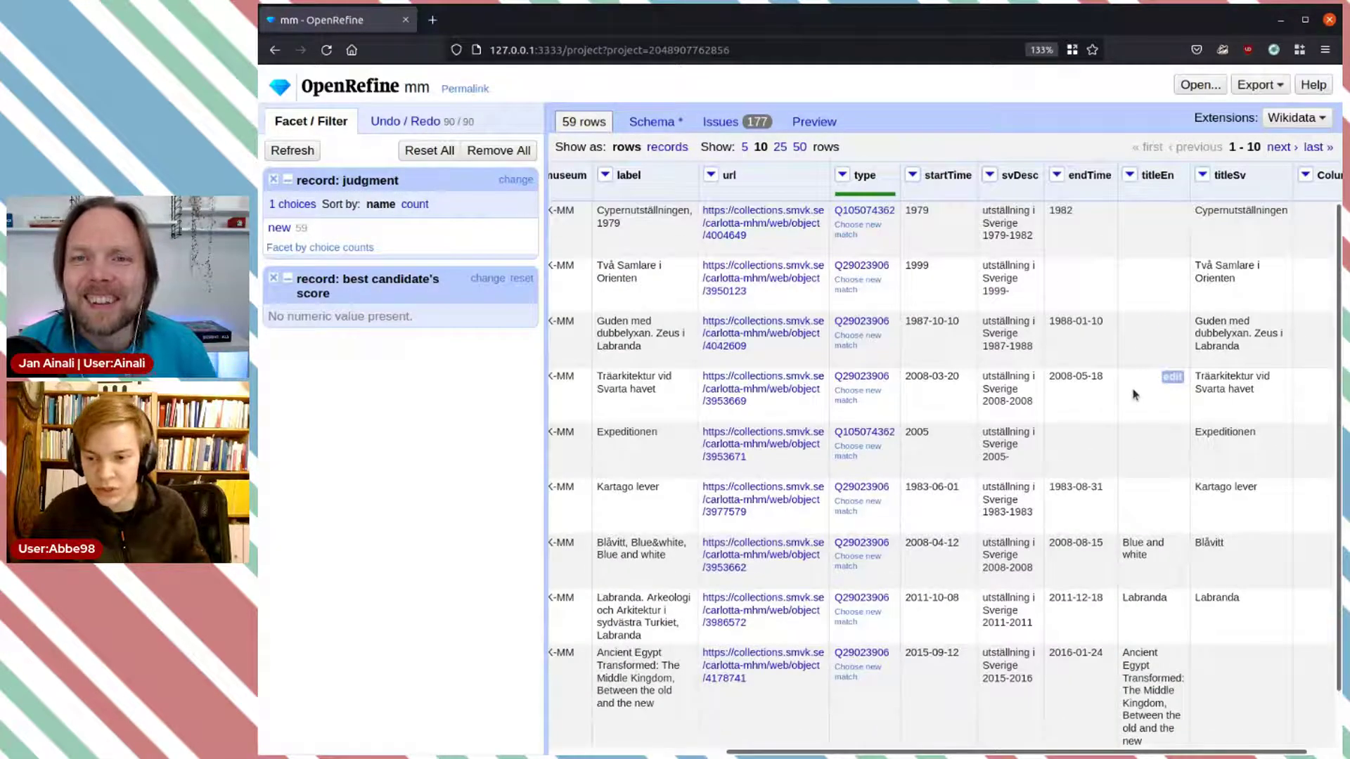
{"action": "left_click", "coordinate": [1028, 269]}
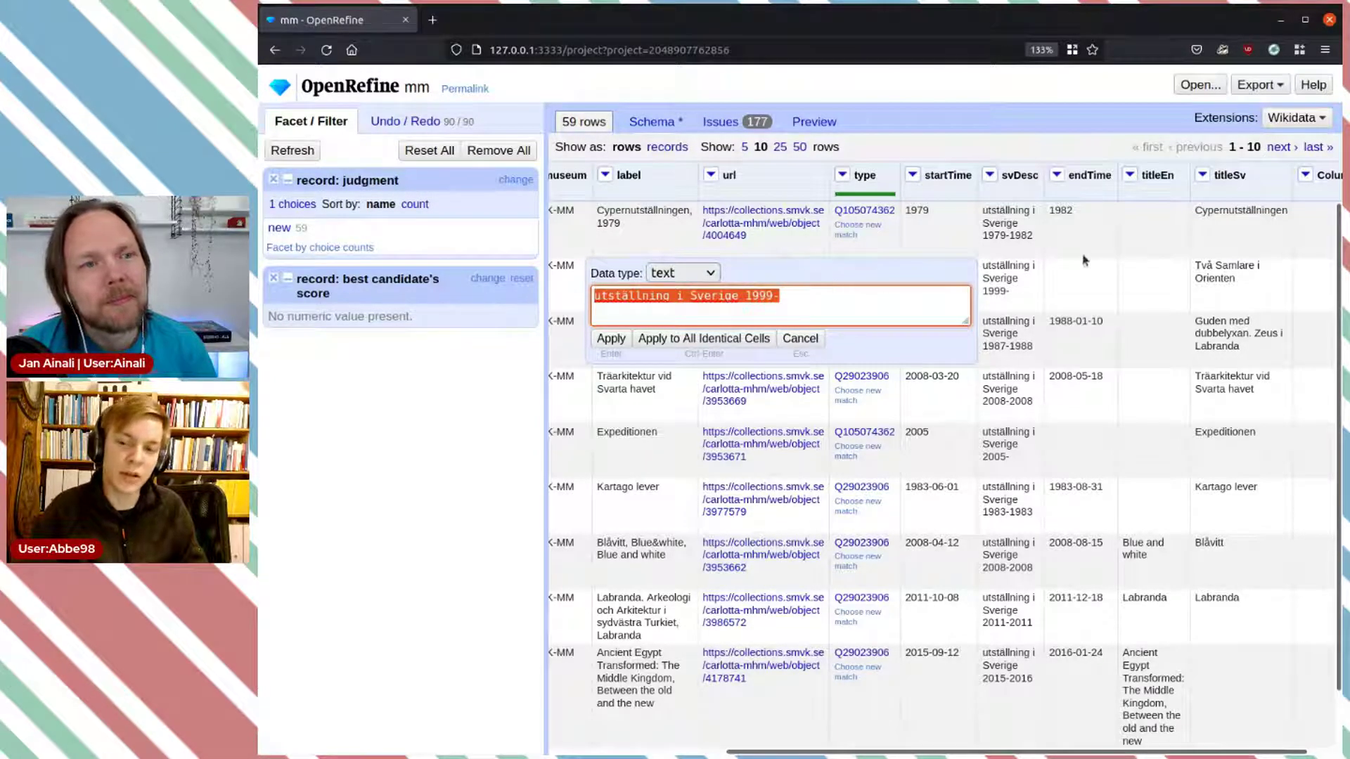
{"action": "left_click", "coordinate": [1125, 294]}
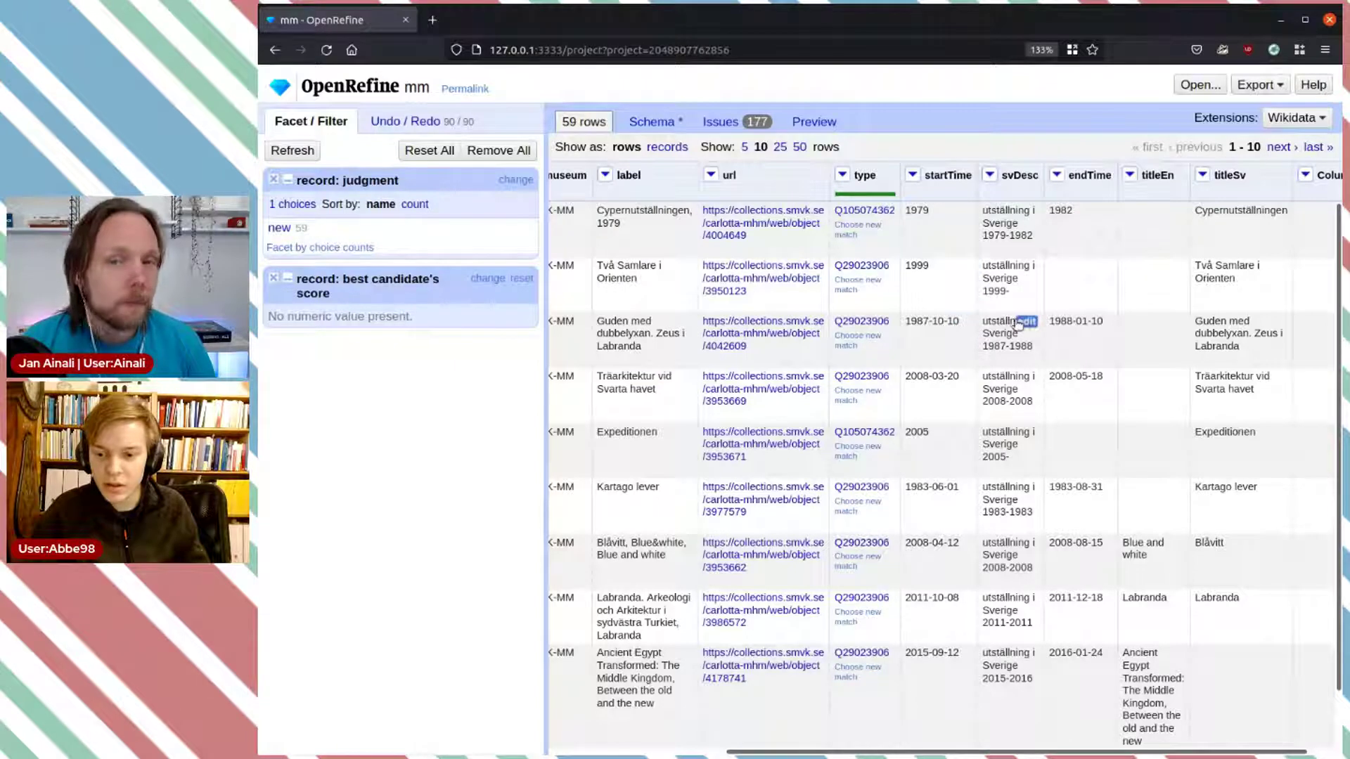
{"action": "left_click", "coordinate": [1025, 377]}
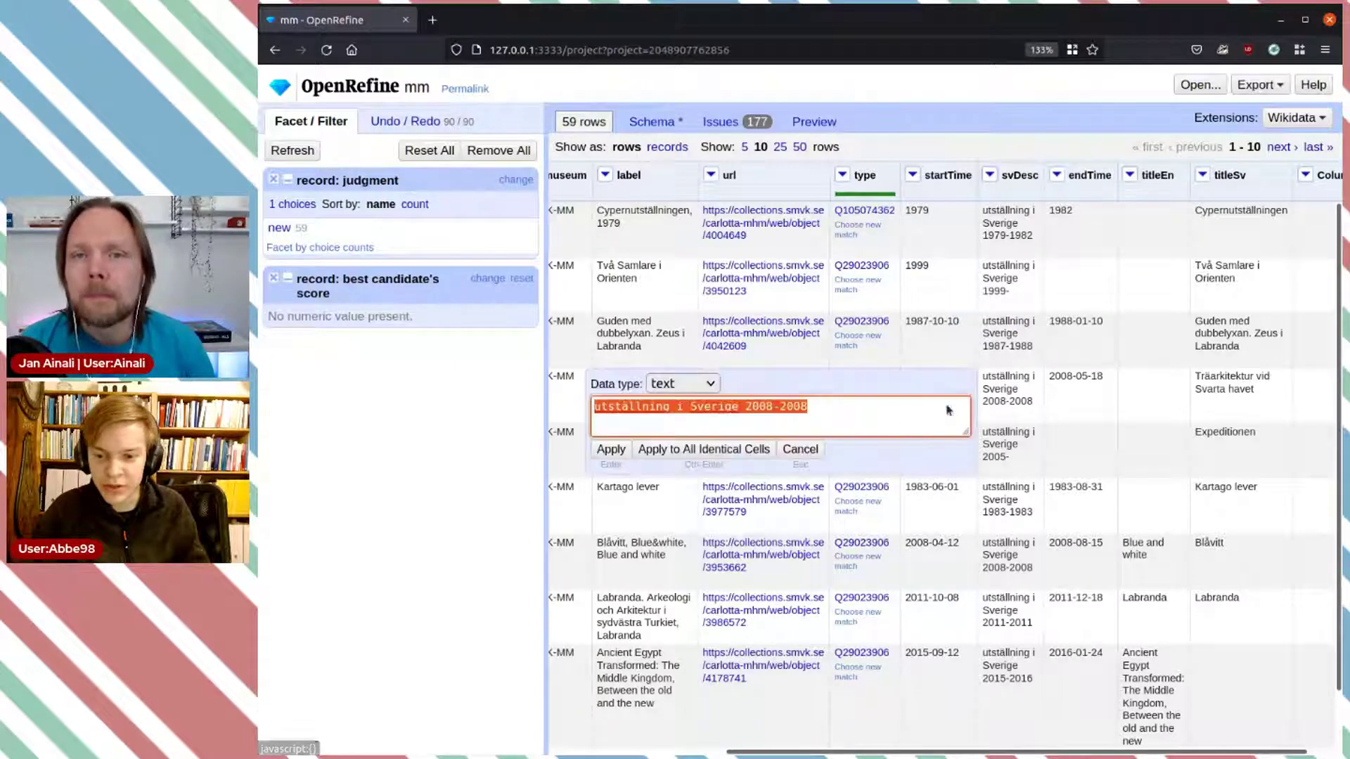
{"action": "left_click", "coordinate": [772, 408]}
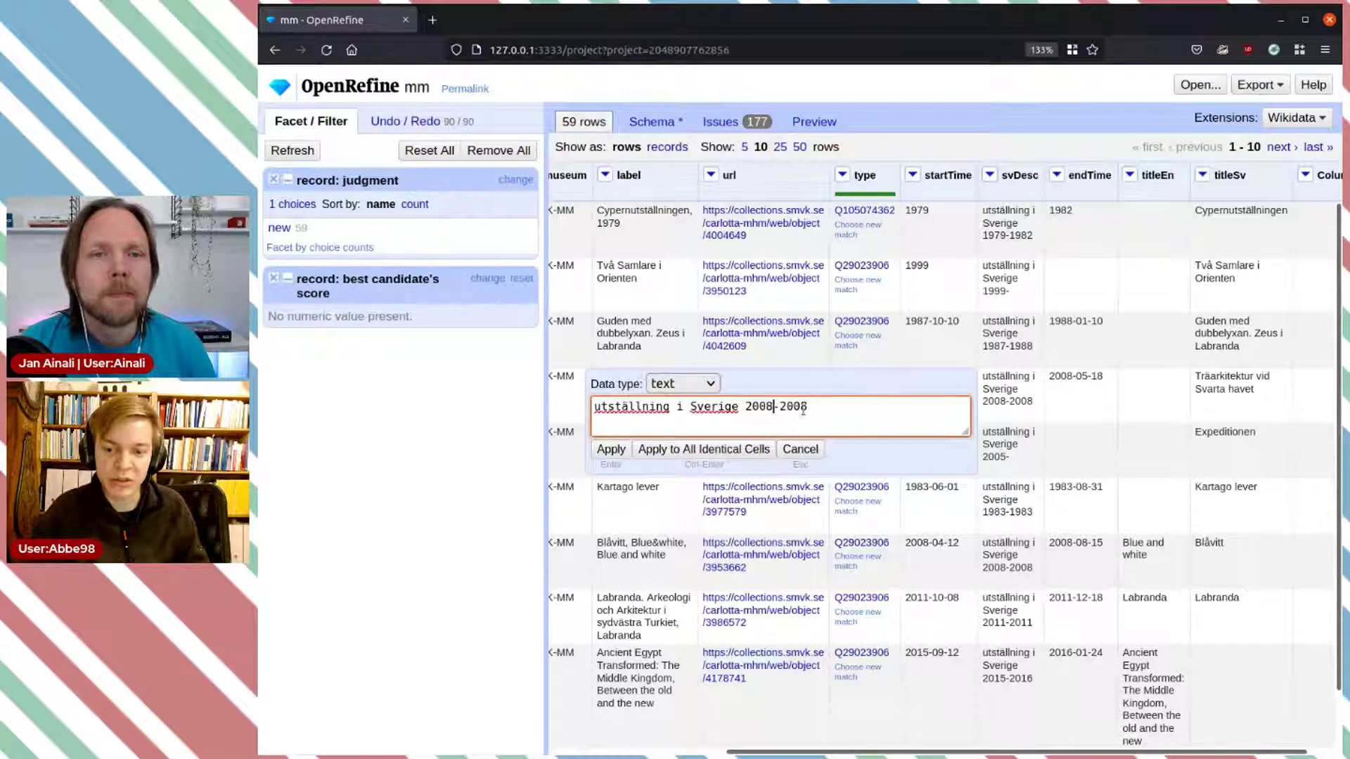
{"action": "left_click_drag", "start_coordinate": [774, 406], "coordinate": [837, 408]}
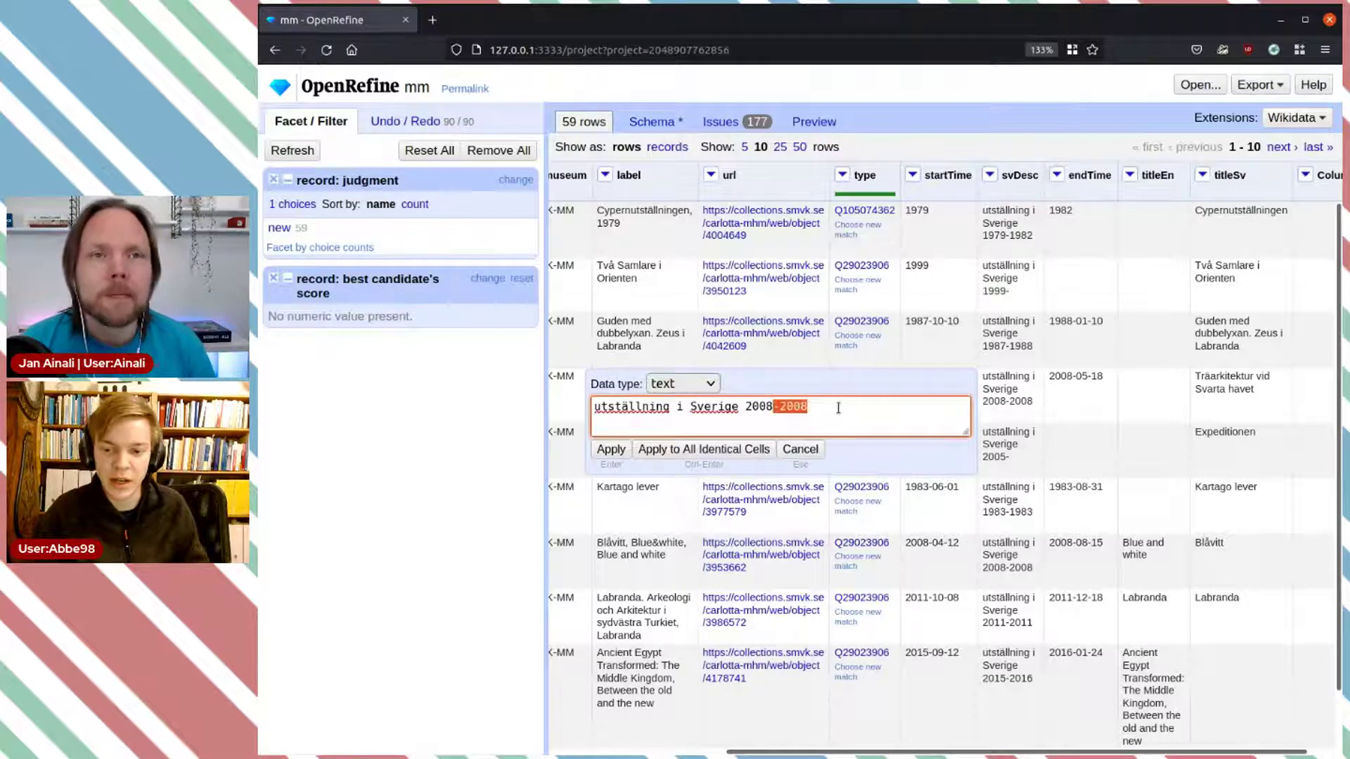
{"action": "key", "text": "BackSpace"}
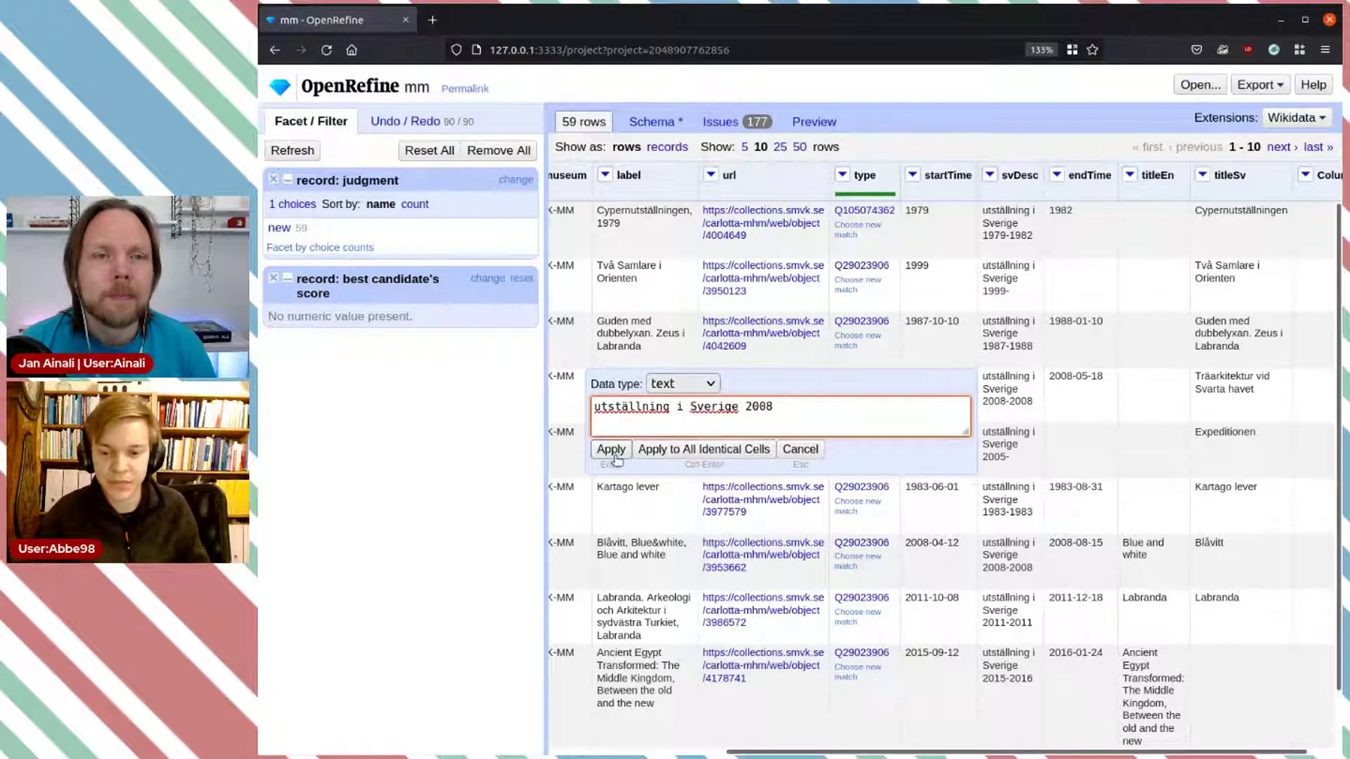
{"action": "left_click", "coordinate": [710, 456]}
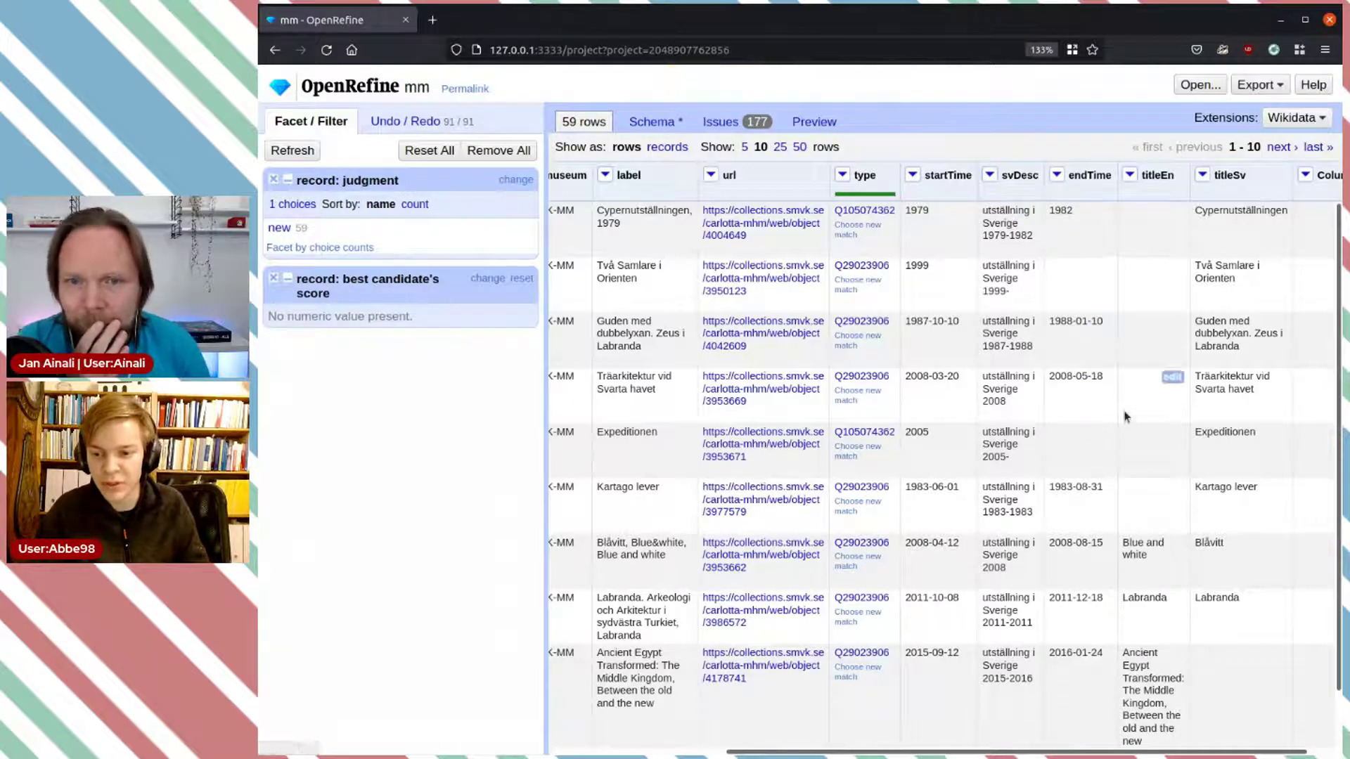
Step: Change the Kartago lever row's svDesc text to 'utställning i Sverige 1983' and apply it to all identical cells
{"action": "scroll", "coordinate": [1104, 436], "scroll_direction": "down", "scroll_amount": 1}
{"action": "left_click", "coordinate": [1026, 430]}
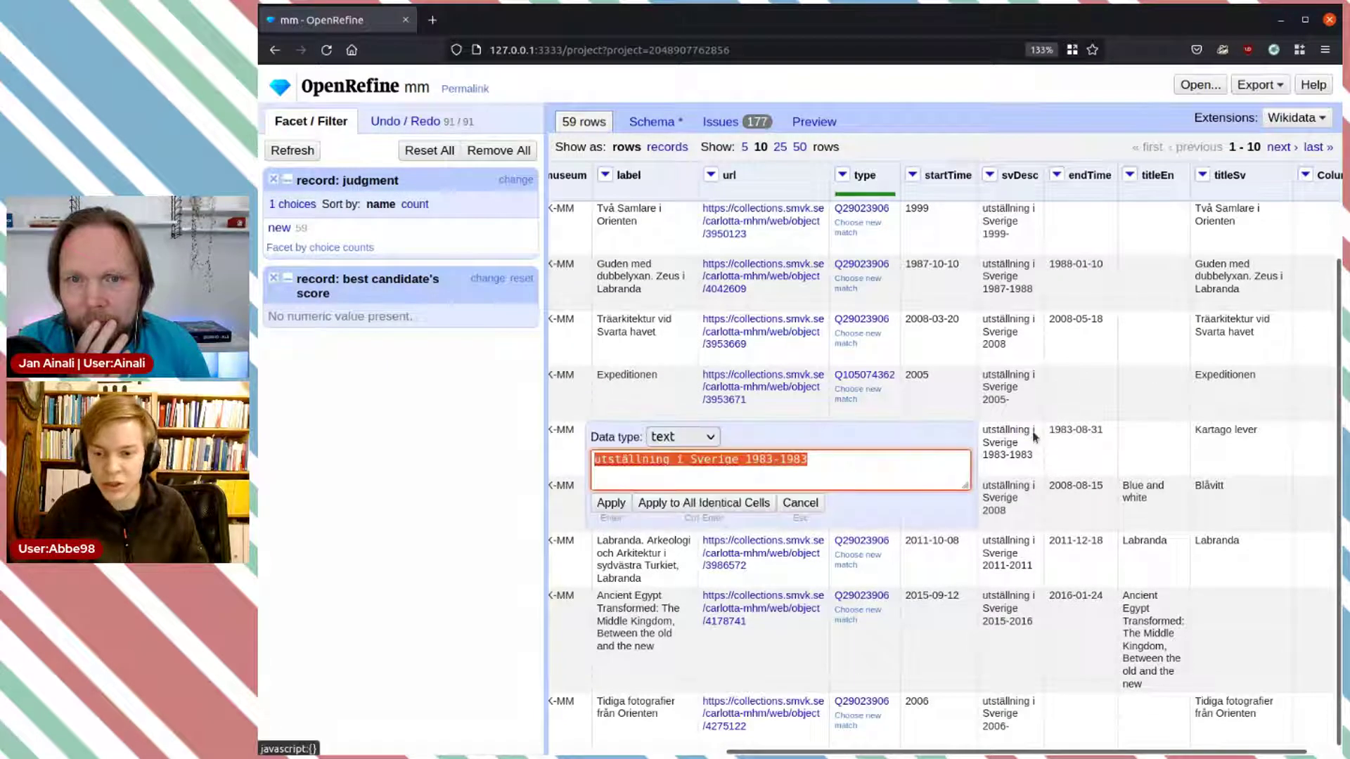
{"action": "left_click", "coordinate": [836, 468]}
{"action": "key", "text": "BackSpace"}
{"action": "key", "text": "BackSpace"}
{"action": "key", "text": "BackSpace"}
{"action": "key", "text": "BackSpace"}
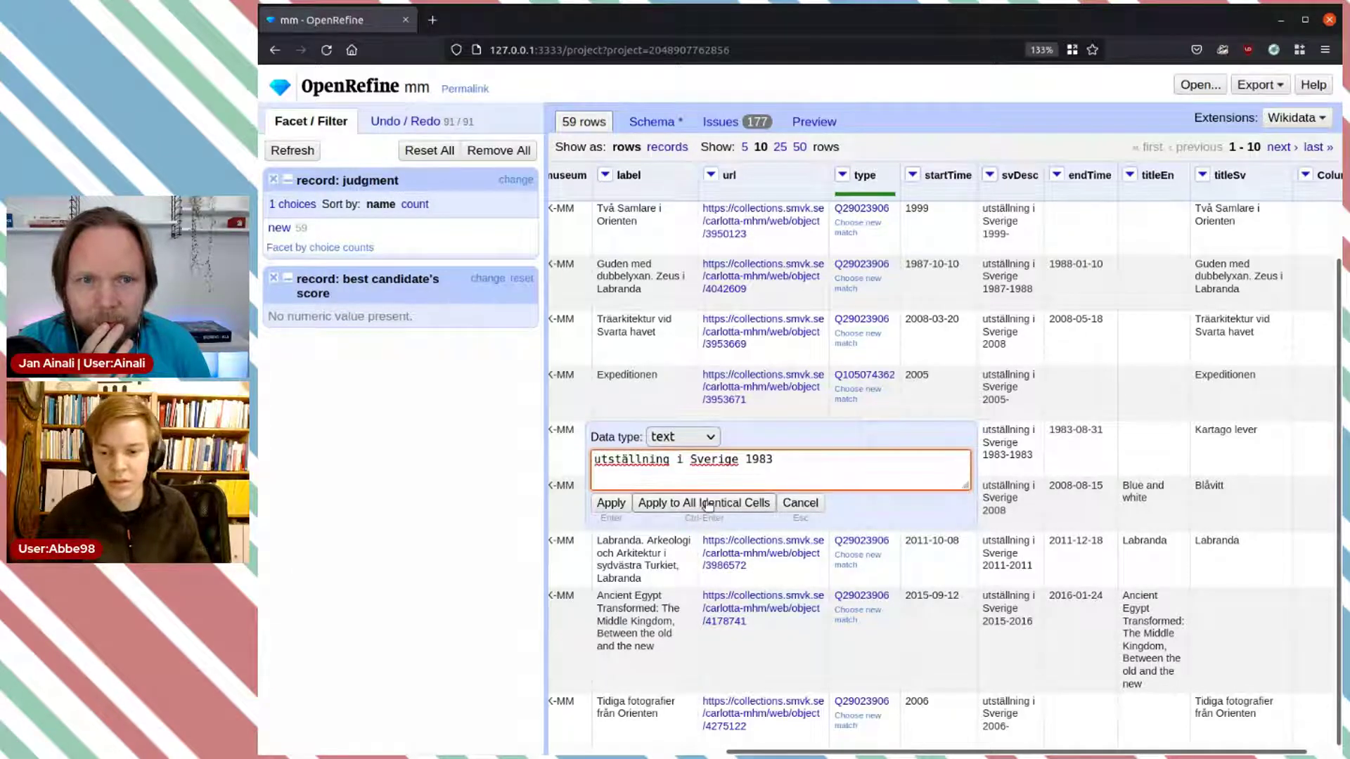
{"action": "left_click", "coordinate": [706, 503]}
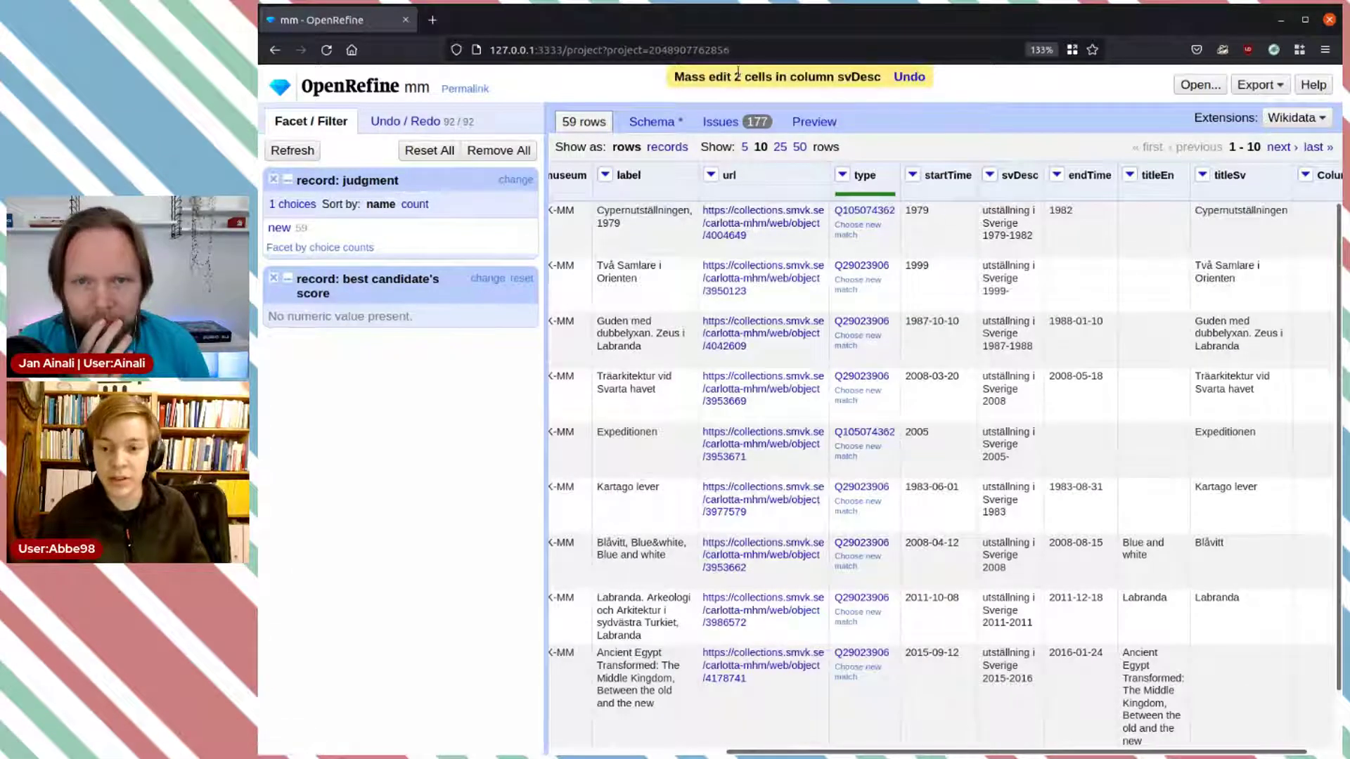
{"action": "left_click_drag", "start_coordinate": [679, 76], "coordinate": [783, 78]}
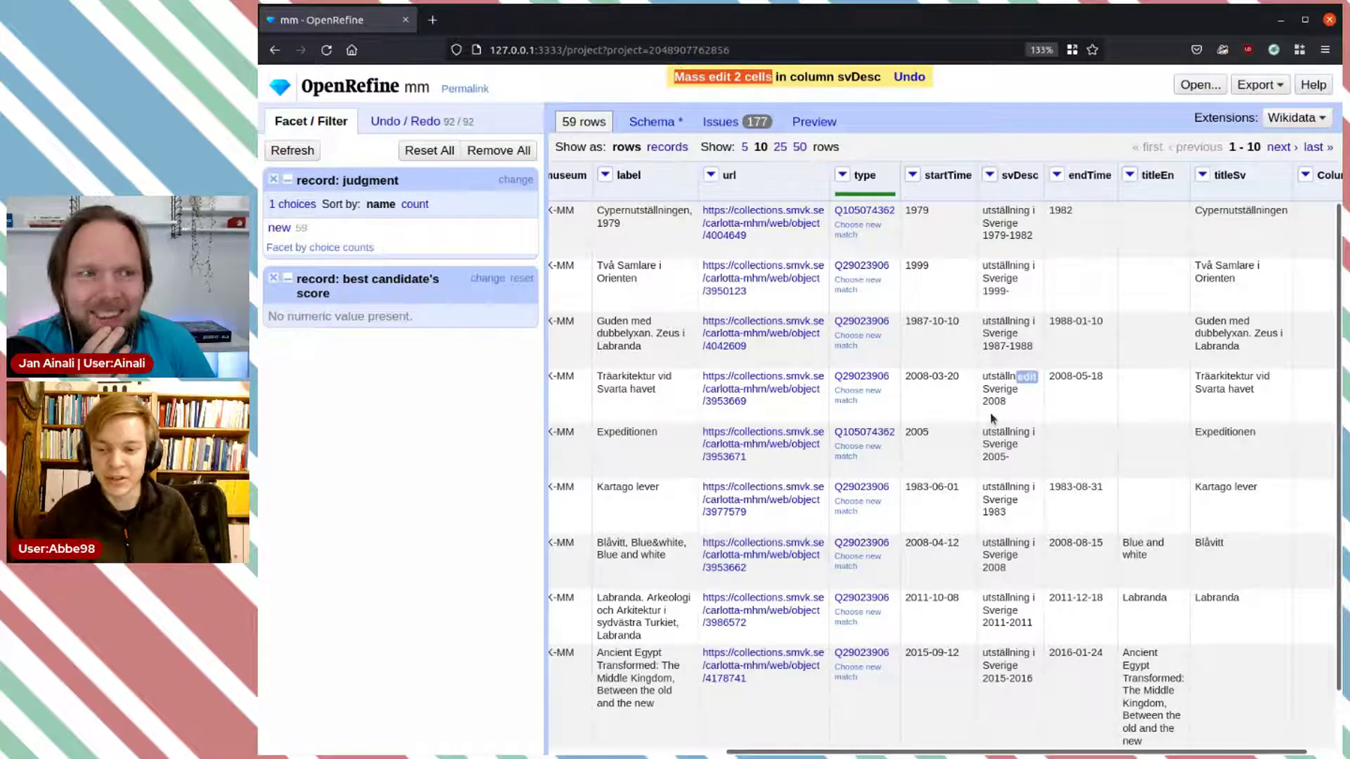
Step: Change the 2011 Labranda row's svDesc text to 'utställning i Sverige 2011' and apply it to all identical cells
{"action": "left_click", "coordinate": [1026, 598]}
{"action": "left_click", "coordinate": [839, 628]}
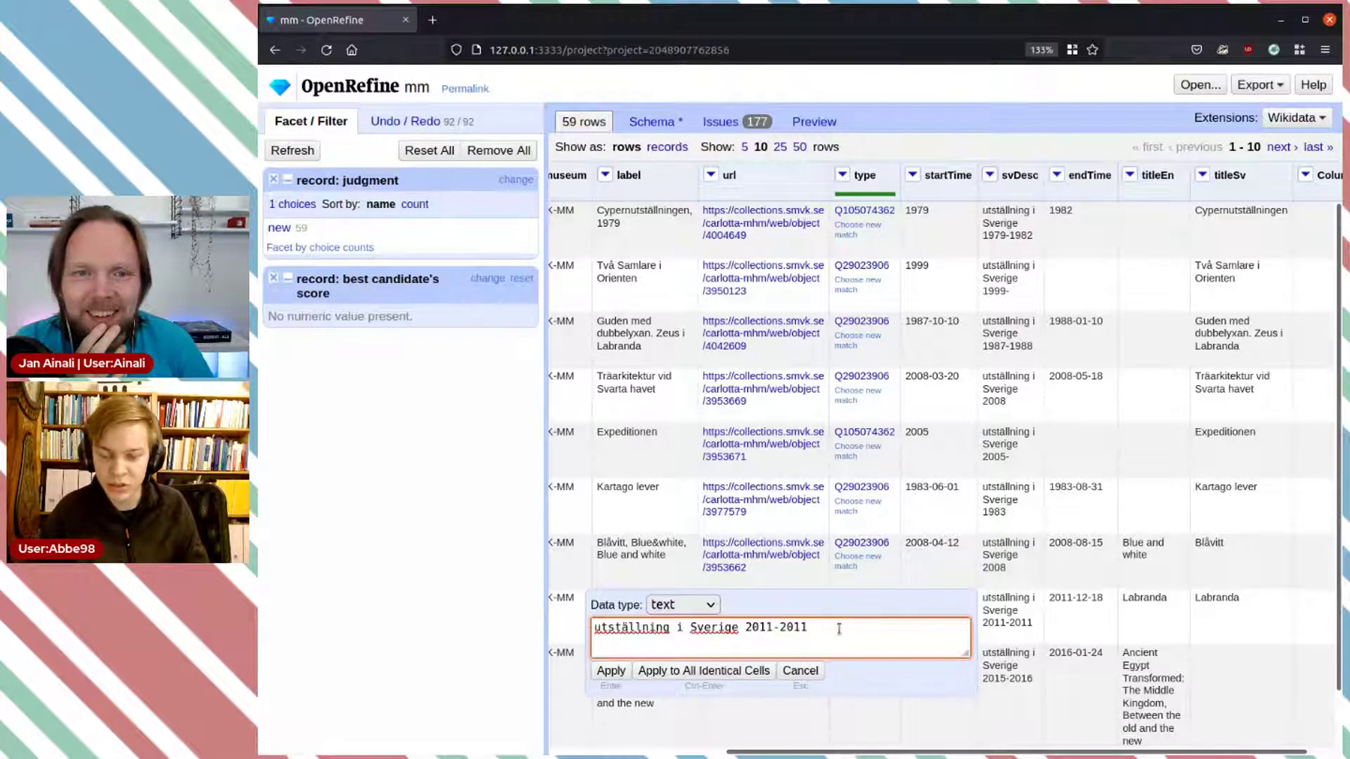
{"action": "left_click", "coordinate": [712, 671]}
{"action": "scroll", "coordinate": [1052, 515], "scroll_direction": "down", "scroll_amount": 1}
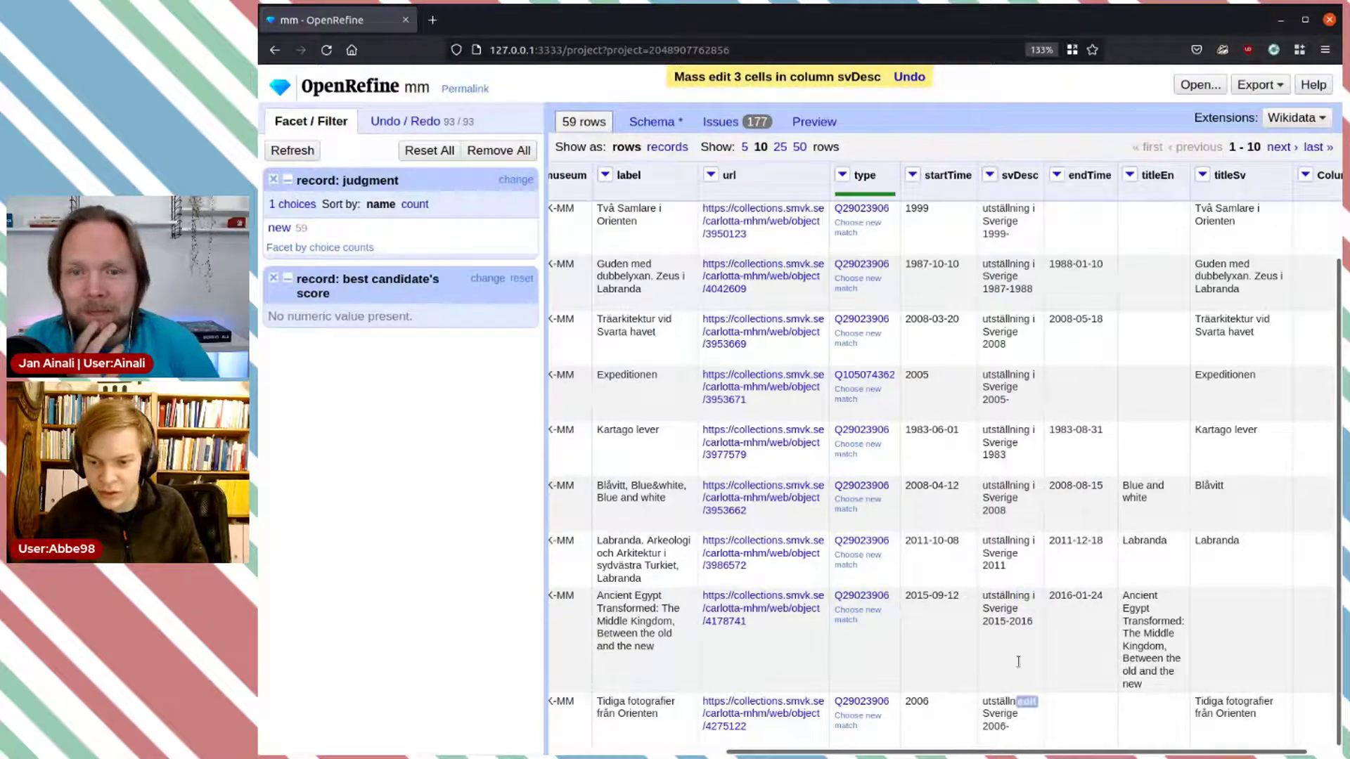
Step: Show 50 rows per page and set the Fredsmedlaren svDesc to "utställning i Sverige 2015", applied to all identical cells
{"action": "left_click", "coordinate": [799, 148]}
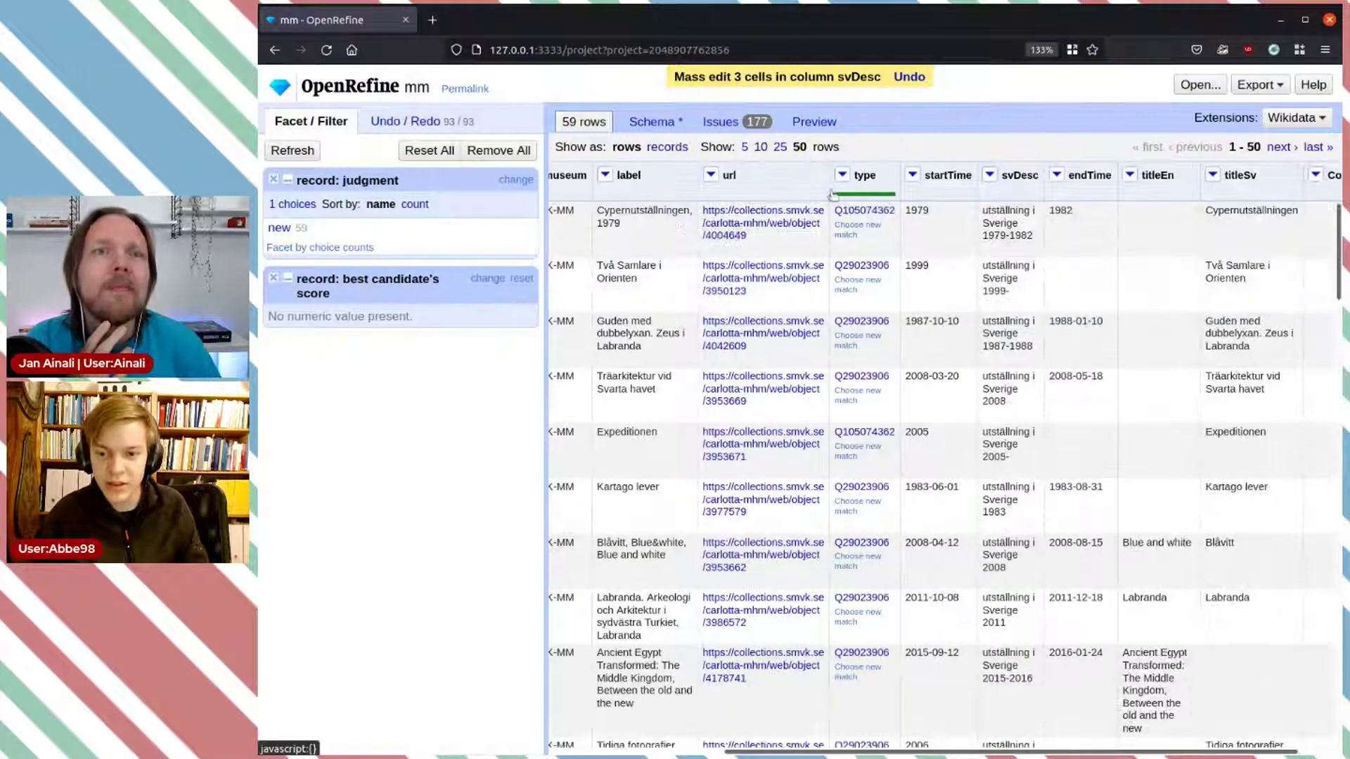
{"action": "scroll", "coordinate": [1061, 449], "scroll_direction": "down", "scroll_amount": 5}
{"action": "scroll", "coordinate": [1061, 454], "scroll_direction": "down", "scroll_amount": 2}
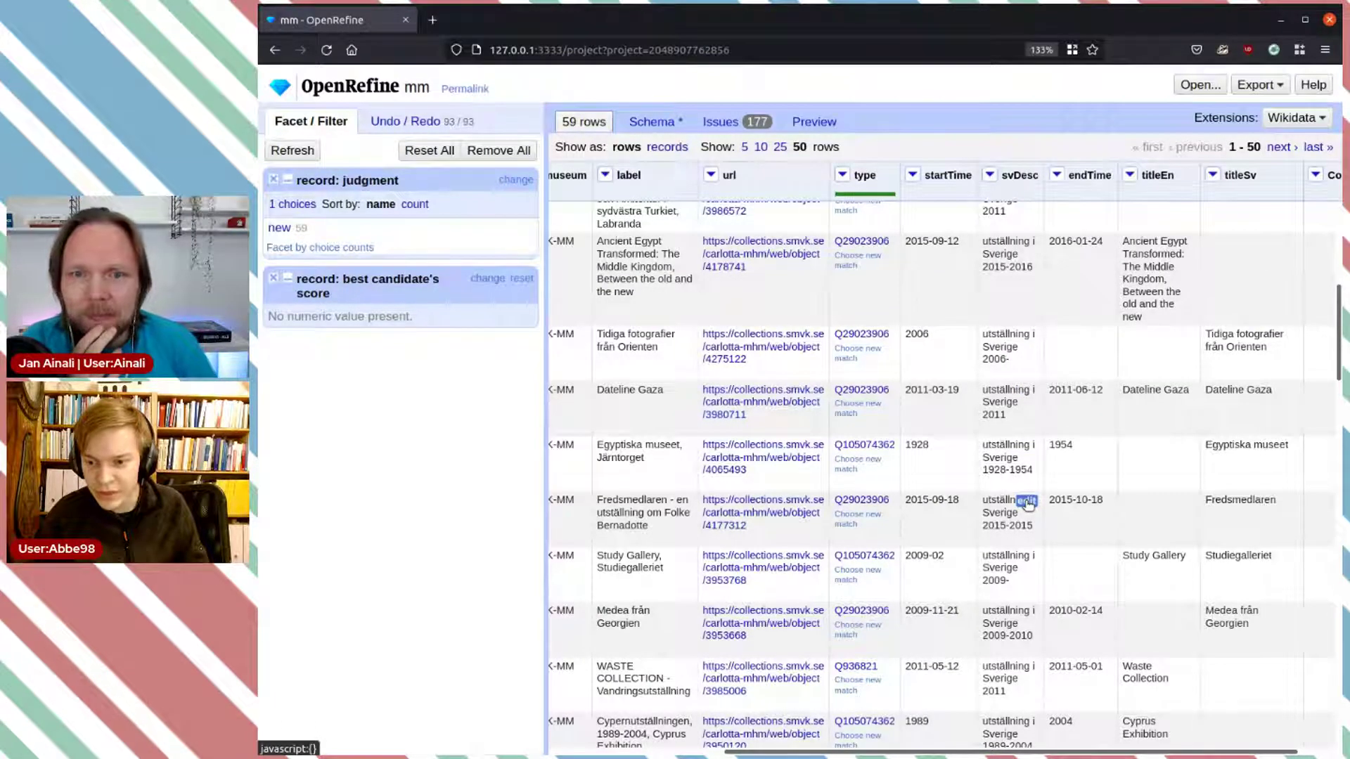
{"action": "left_click", "coordinate": [1028, 504]}
{"action": "left_click_drag", "start_coordinate": [809, 530], "coordinate": [783, 528]}
{"action": "key", "text": "BackSpace"}
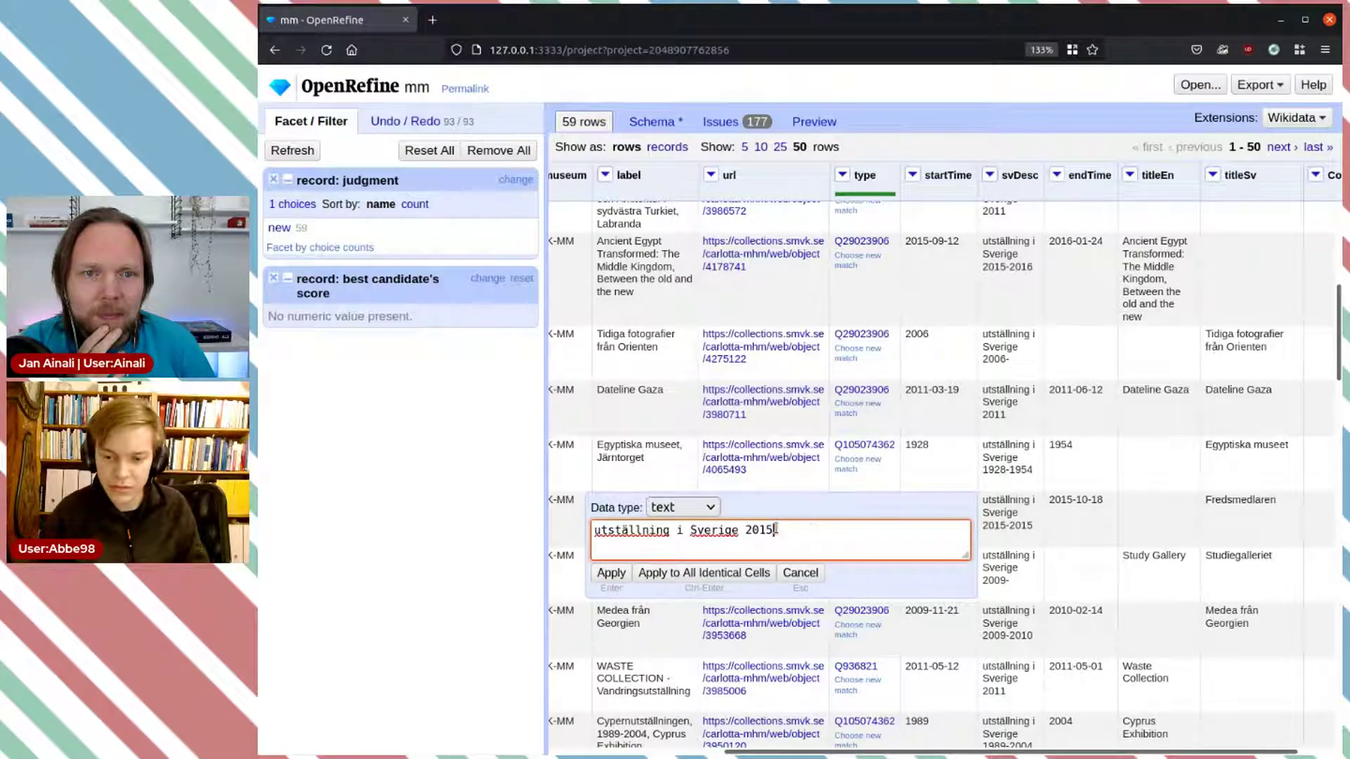
{"action": "left_click", "coordinate": [706, 572]}
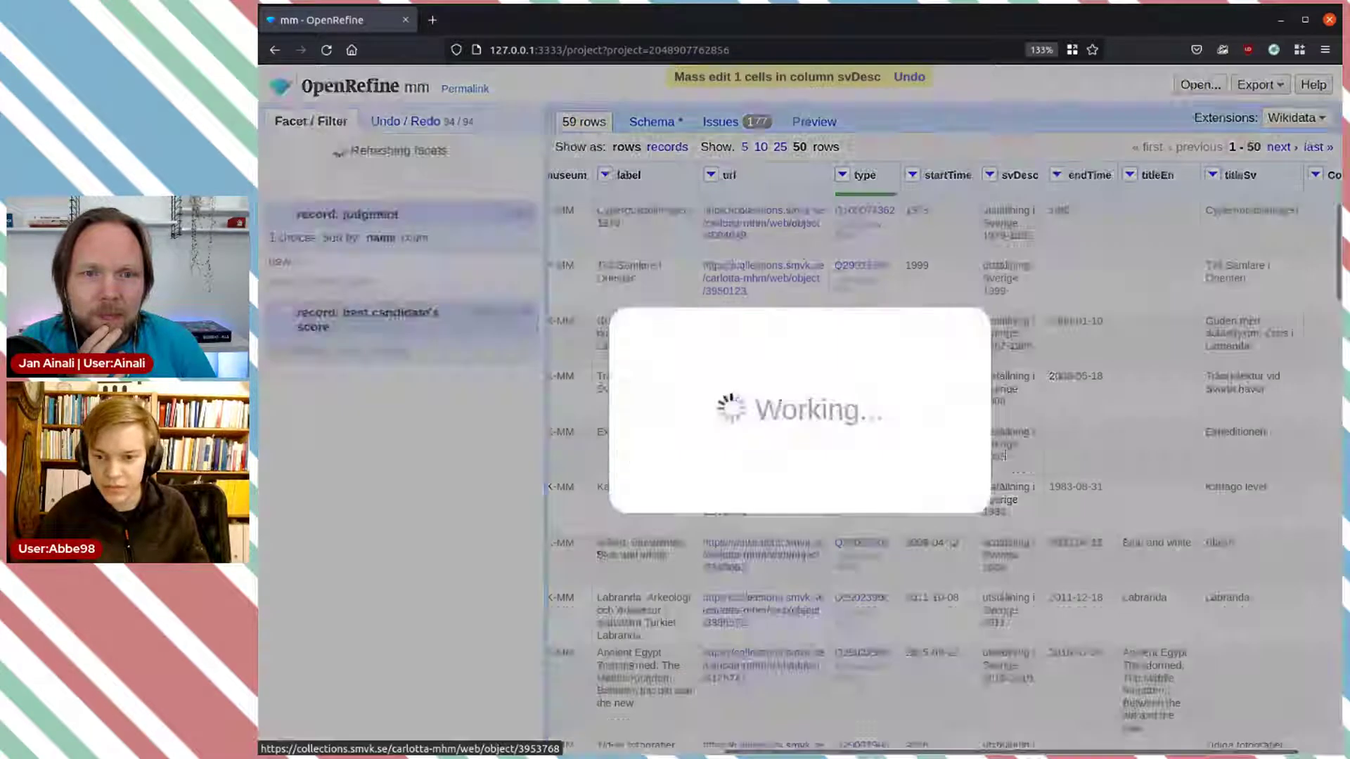
Step: Set the svDesc of the Familjemontern 2017 row to "utställning i Sverige 2017" for all identical cells
{"action": "scroll", "coordinate": [956, 486], "scroll_direction": "down", "scroll_amount": 4}
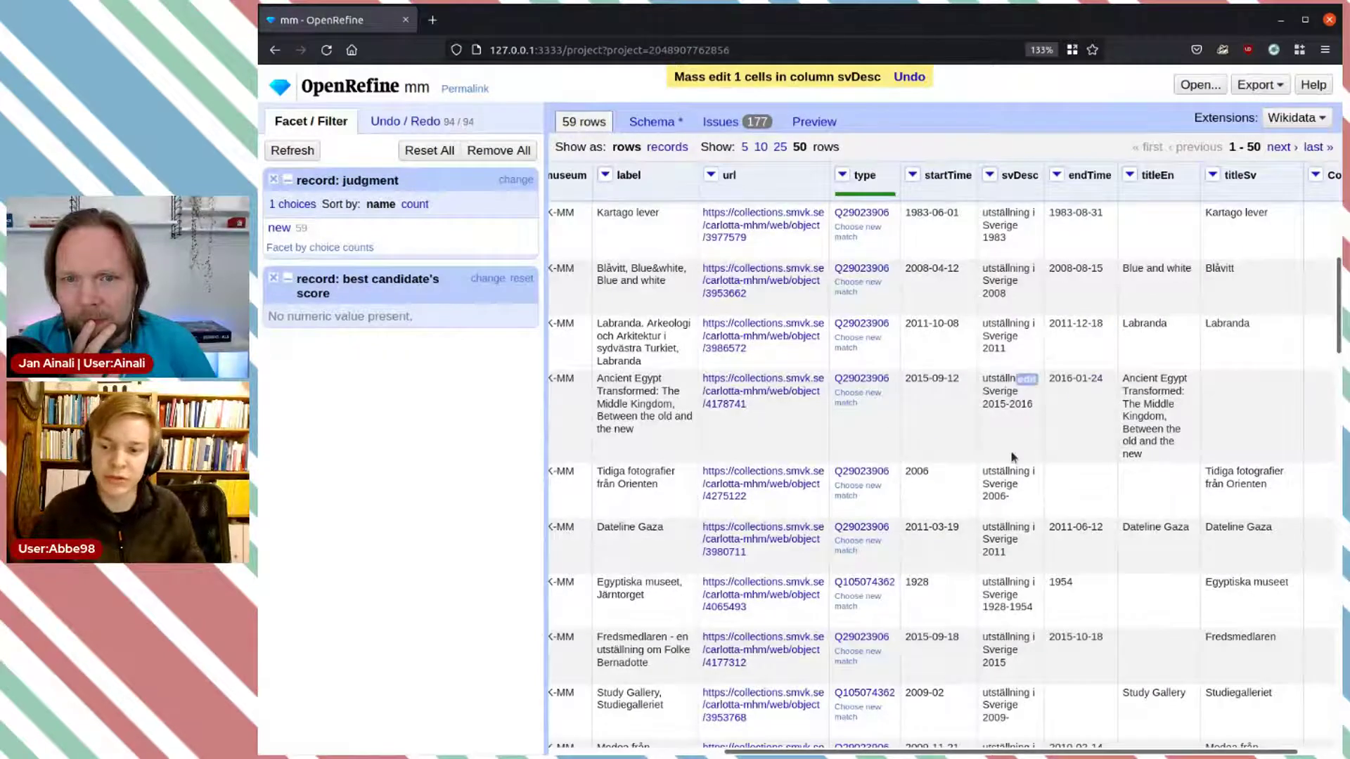
{"action": "scroll", "coordinate": [1012, 457], "scroll_direction": "down", "scroll_amount": 3}
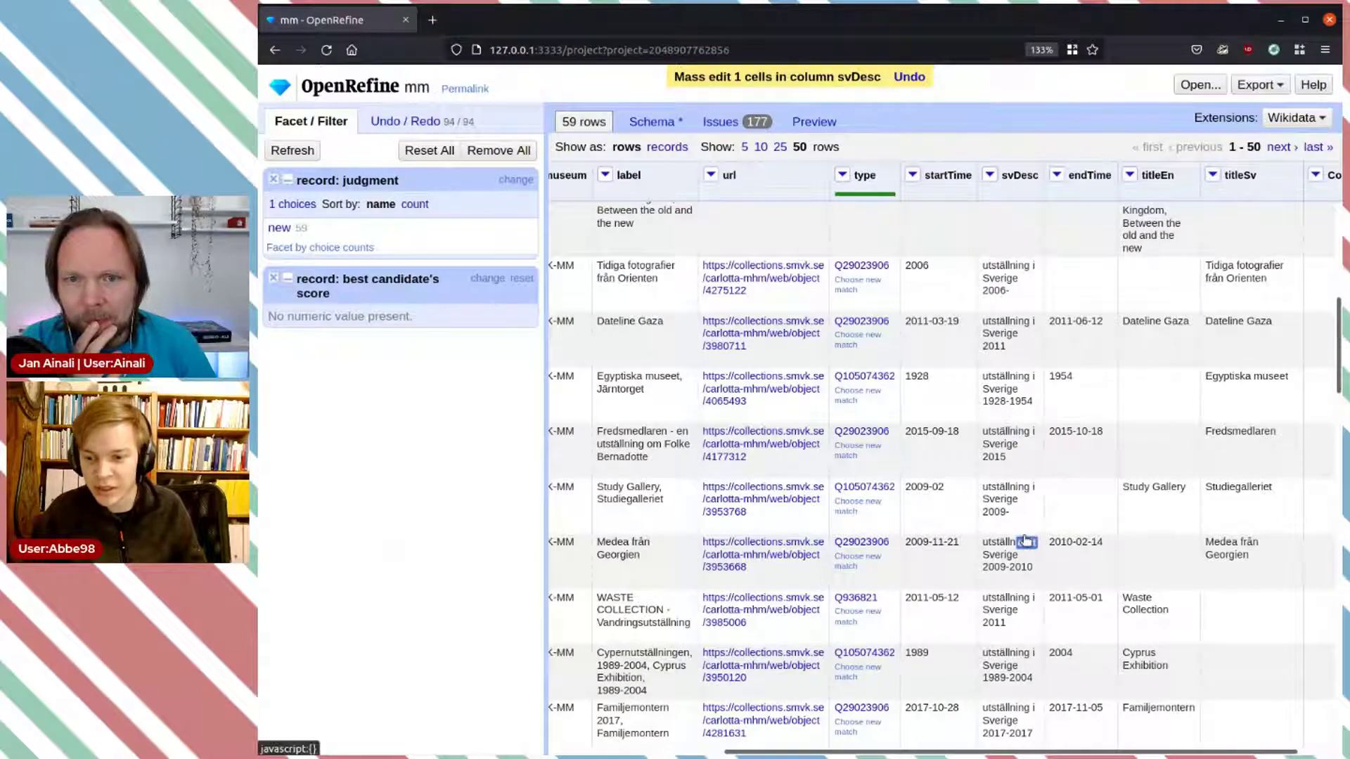
{"action": "scroll", "coordinate": [1026, 541], "scroll_direction": "down", "scroll_amount": 4}
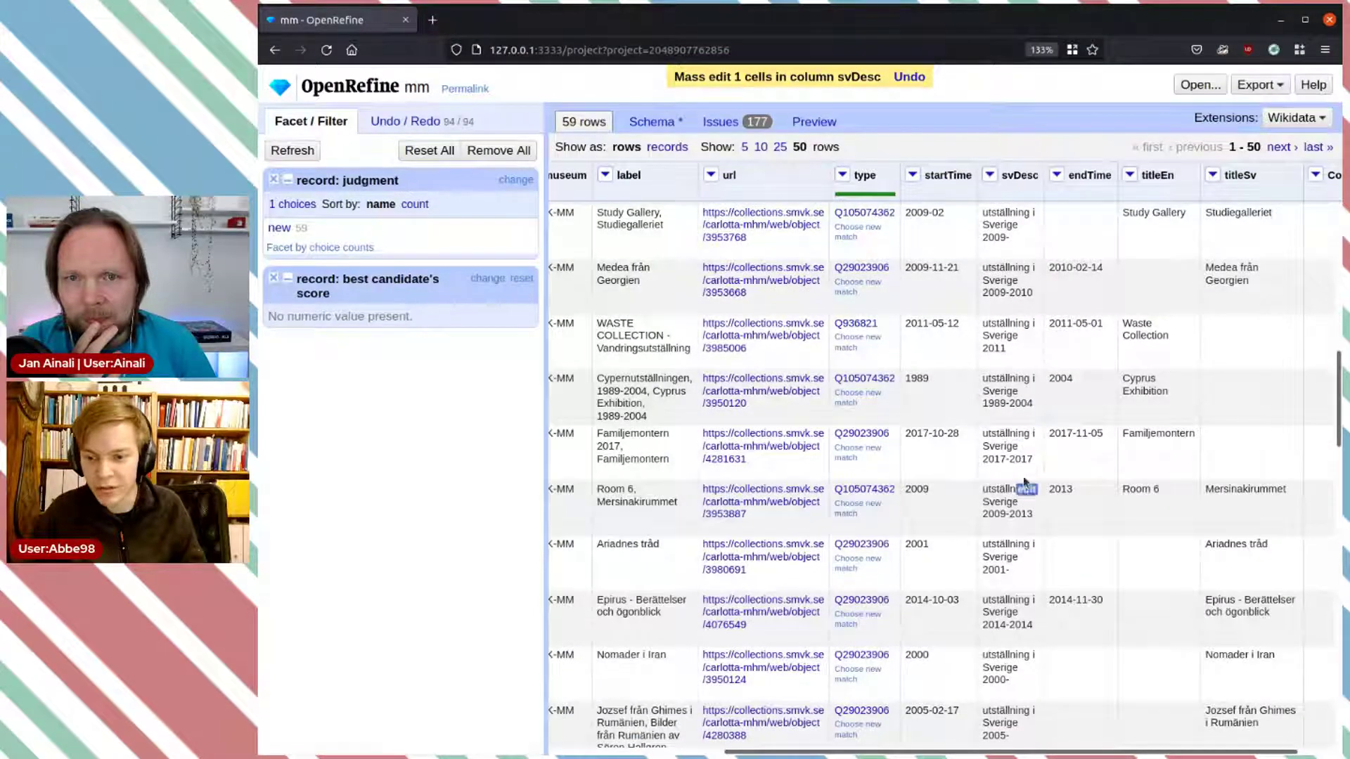
{"action": "left_click", "coordinate": [1028, 435]}
{"action": "left_click", "coordinate": [831, 465]}
{"action": "left_click_drag", "start_coordinate": [831, 465], "coordinate": [776, 464]}
{"action": "key", "text": "BackSpace"}
{"action": "left_click", "coordinate": [611, 508]}
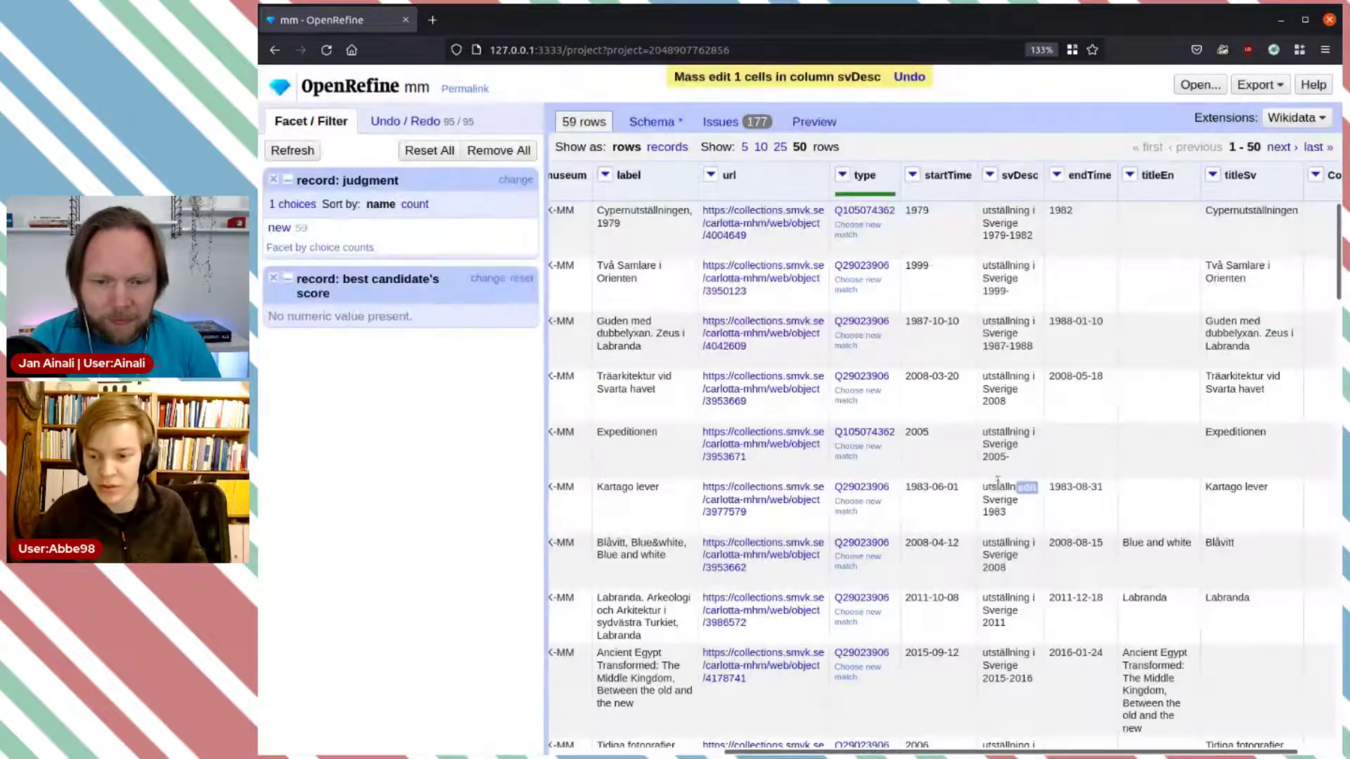
Step: Shorten the svDesc of Epirus - Berättelser och ögonblick to "utställning i Sverige 2014" in all identical cells
{"action": "scroll", "coordinate": [1023, 498], "scroll_direction": "down", "scroll_amount": 4}
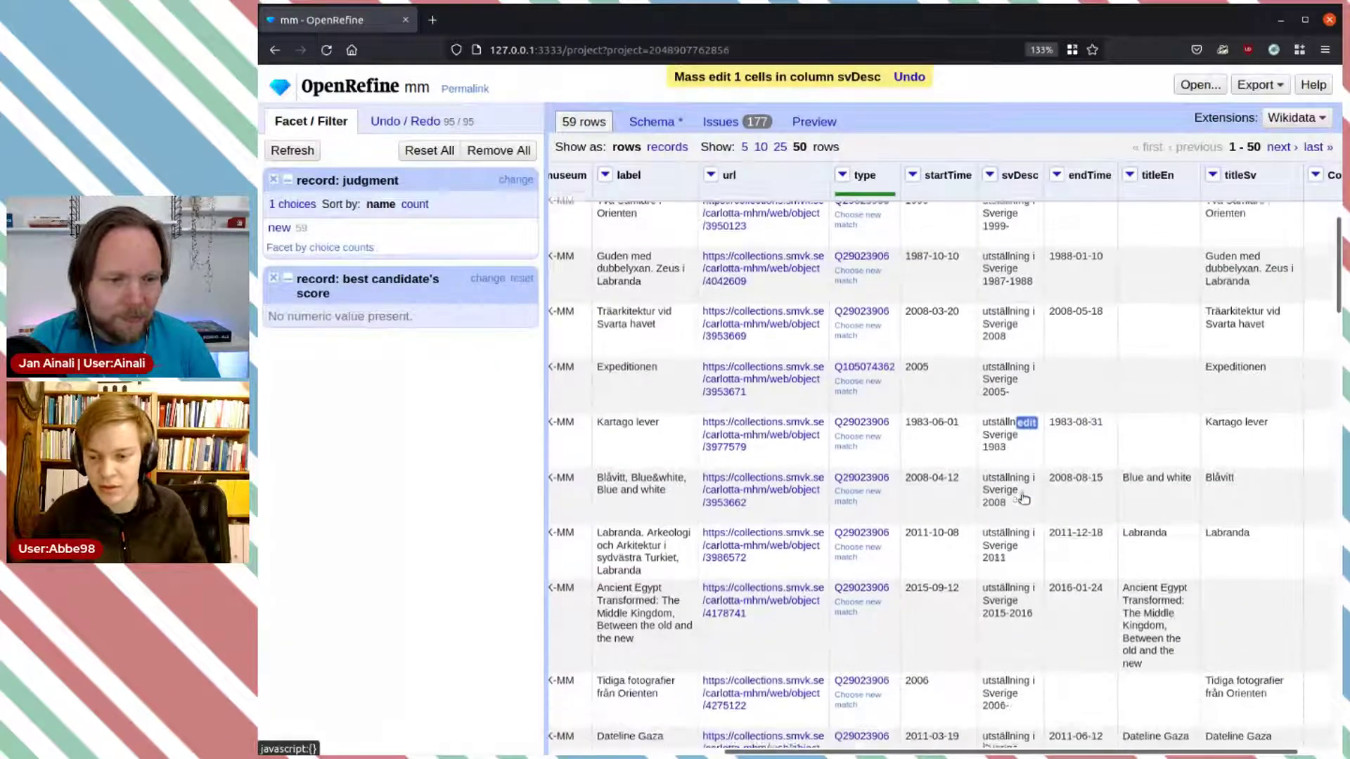
{"action": "scroll", "coordinate": [1015, 551], "scroll_direction": "down", "scroll_amount": 6}
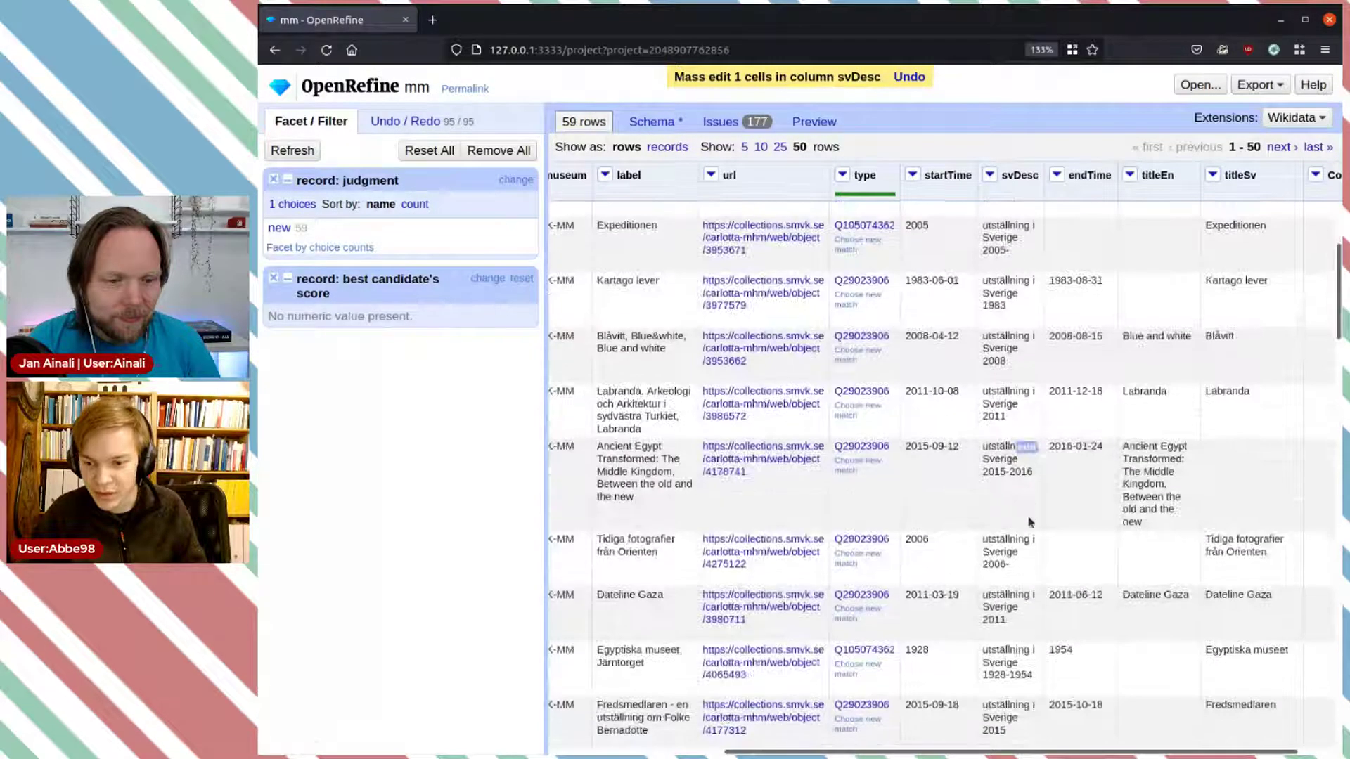
{"action": "scroll", "coordinate": [1013, 540], "scroll_direction": "down", "scroll_amount": 5}
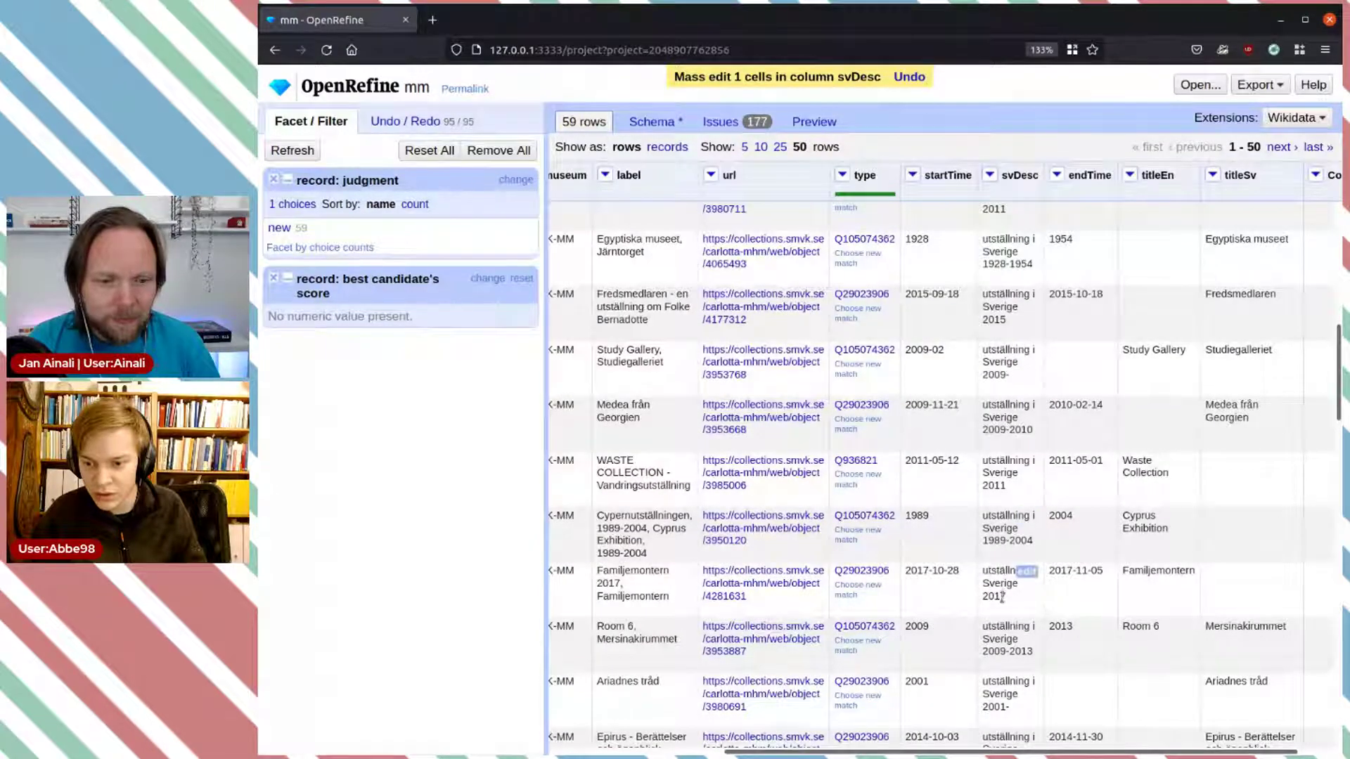
{"action": "scroll", "coordinate": [1005, 601], "scroll_direction": "down", "scroll_amount": 2}
{"action": "scroll", "coordinate": [1011, 601], "scroll_direction": "down", "scroll_amount": 4}
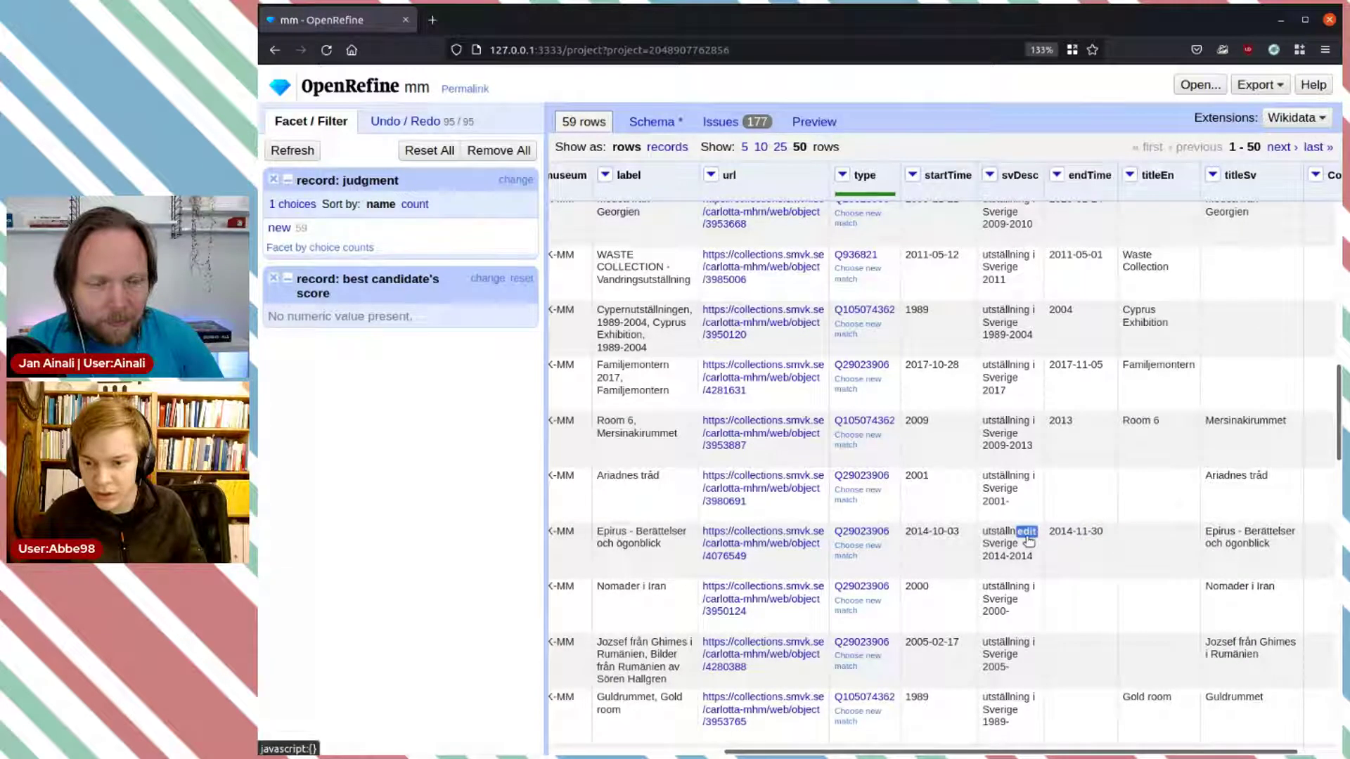
{"action": "left_click", "coordinate": [1027, 534]}
{"action": "left_click", "coordinate": [772, 559]}
{"action": "left_click_drag", "start_coordinate": [773, 560], "coordinate": [830, 565]}
{"action": "key", "text": "BackSpace"}
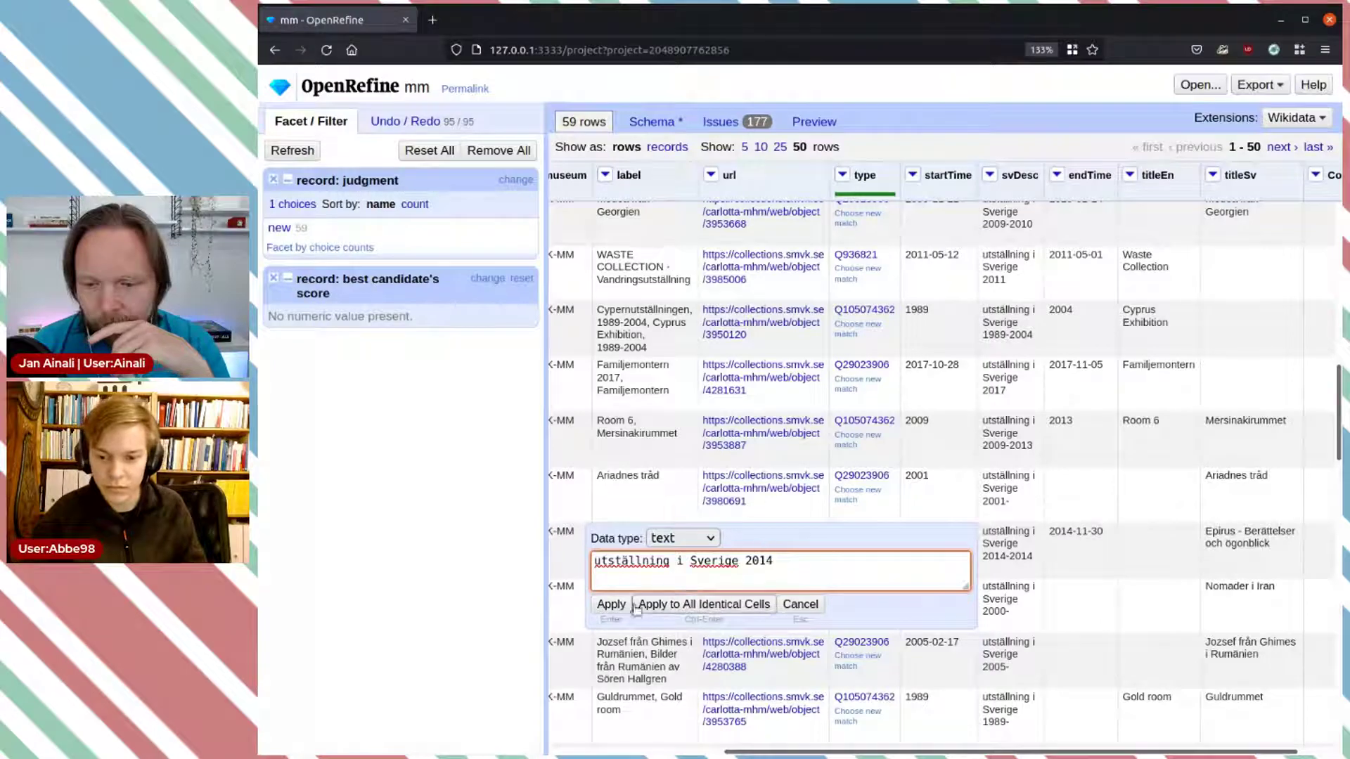
{"action": "left_click", "coordinate": [666, 609]}
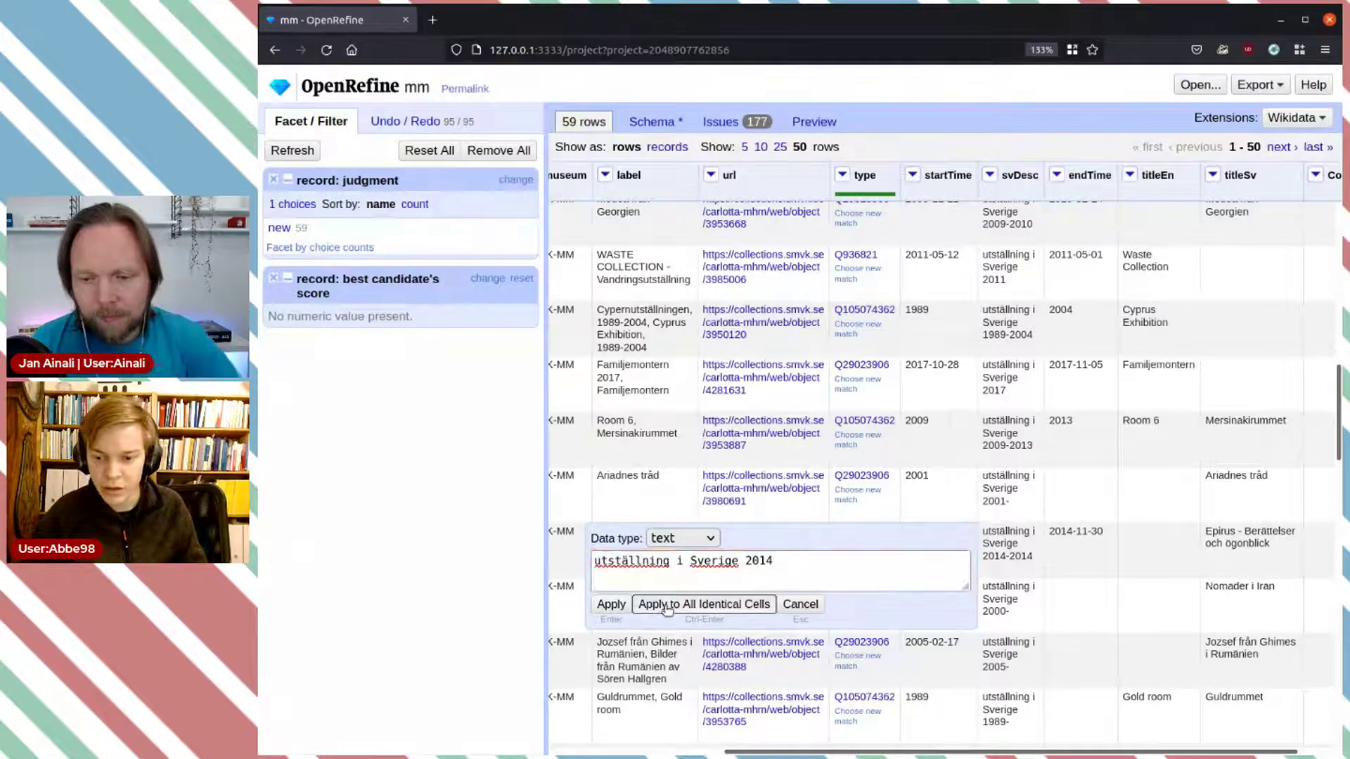
Step: Change the svDesc of the Etruskerna i 3D row to "utställning i Sverige 2012" in all identical cells
{"action": "scroll", "coordinate": [1028, 611], "scroll_direction": "down", "scroll_amount": 5}
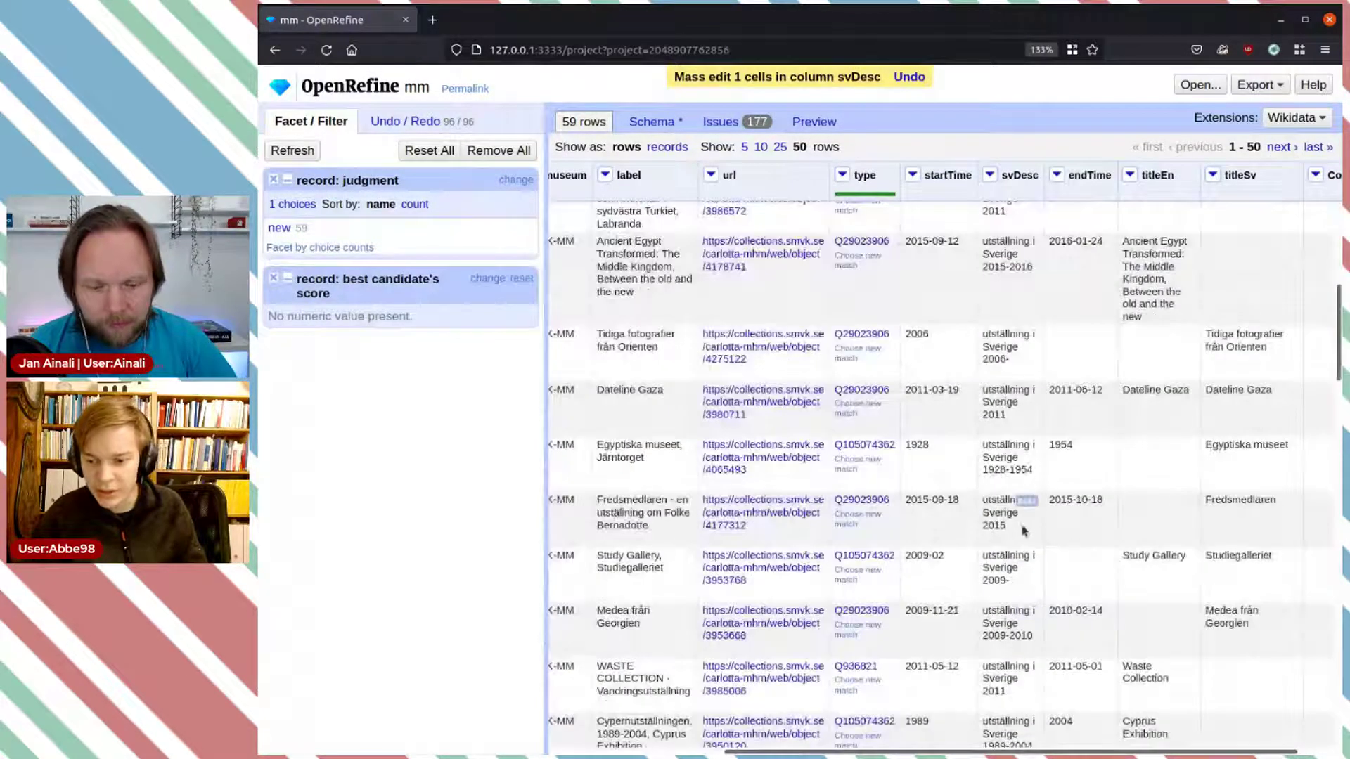
{"action": "scroll", "coordinate": [1023, 521], "scroll_direction": "down", "scroll_amount": 5}
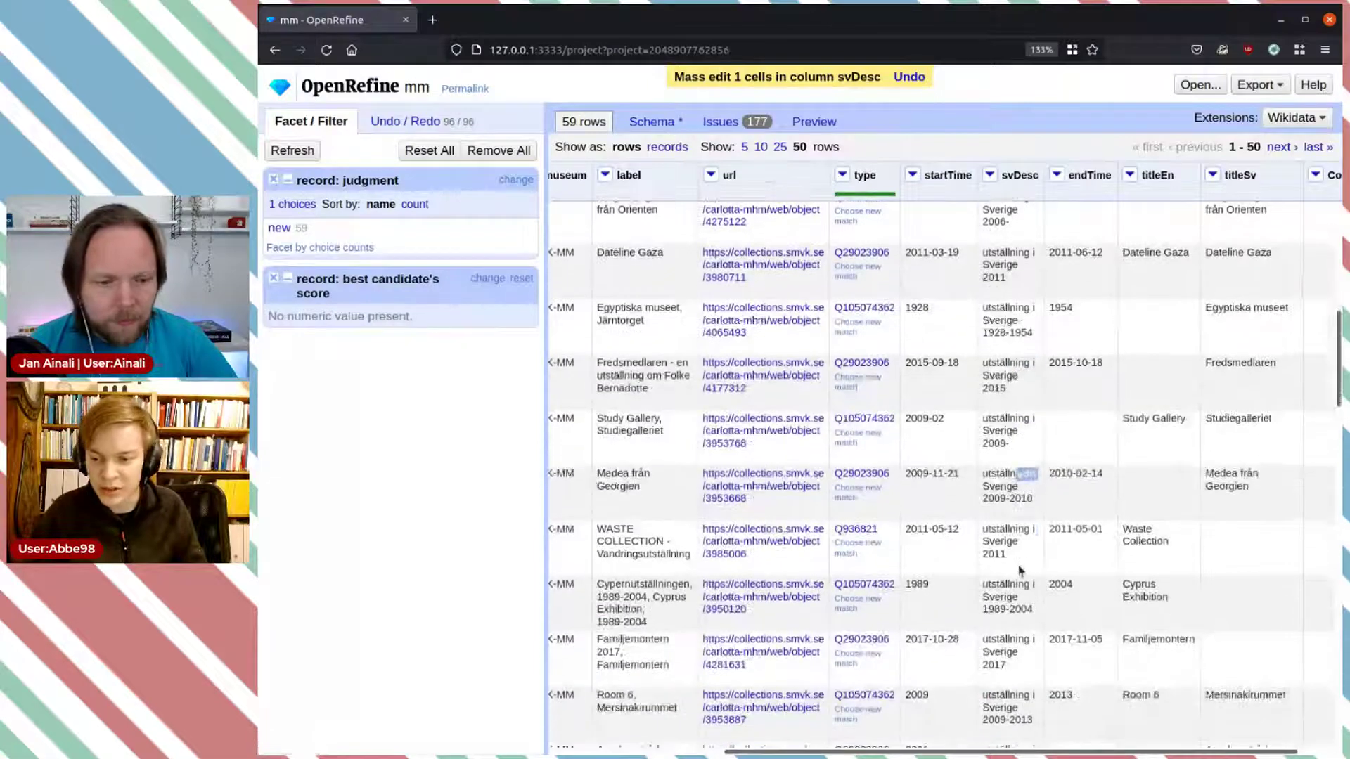
{"action": "scroll", "coordinate": [1018, 552], "scroll_direction": "down", "scroll_amount": 2}
{"action": "scroll", "coordinate": [1015, 536], "scroll_direction": "down", "scroll_amount": 3}
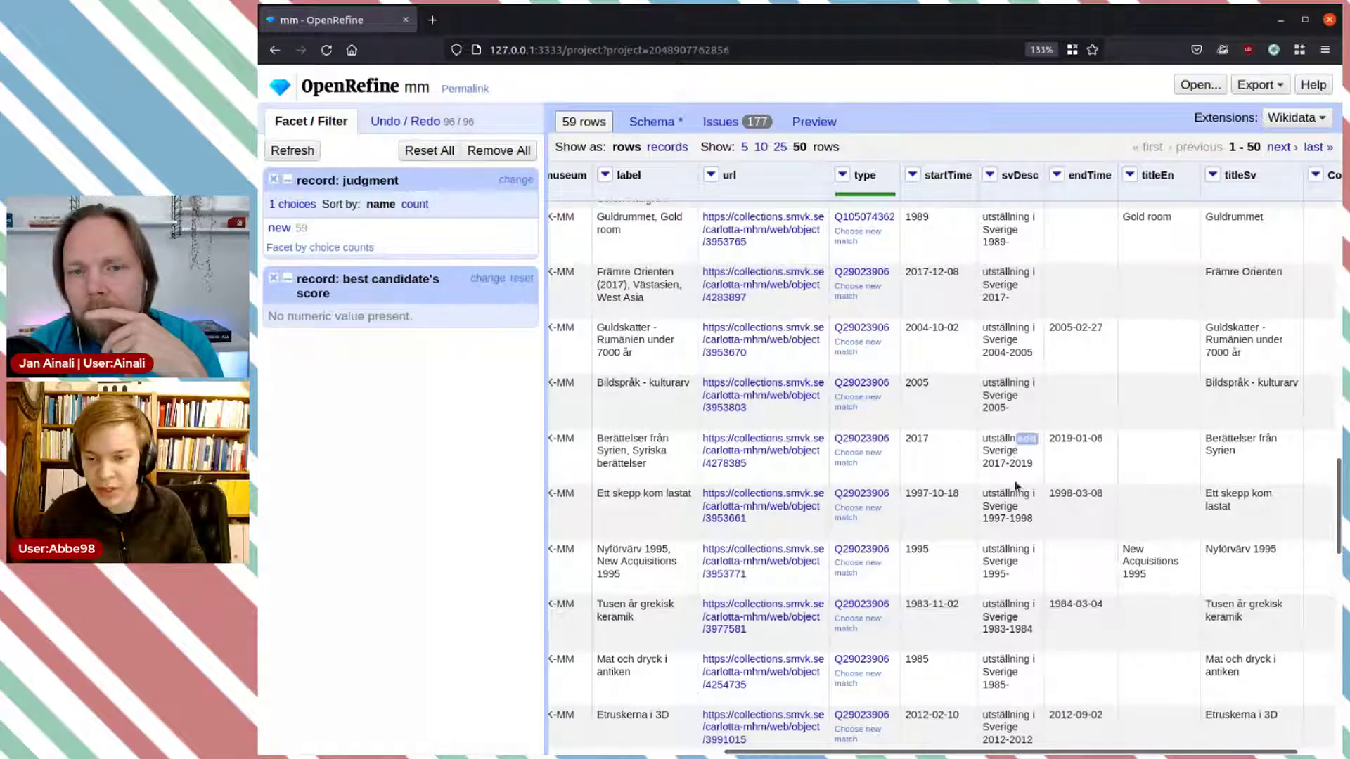
{"action": "scroll", "coordinate": [1012, 496], "scroll_direction": "down", "scroll_amount": 1}
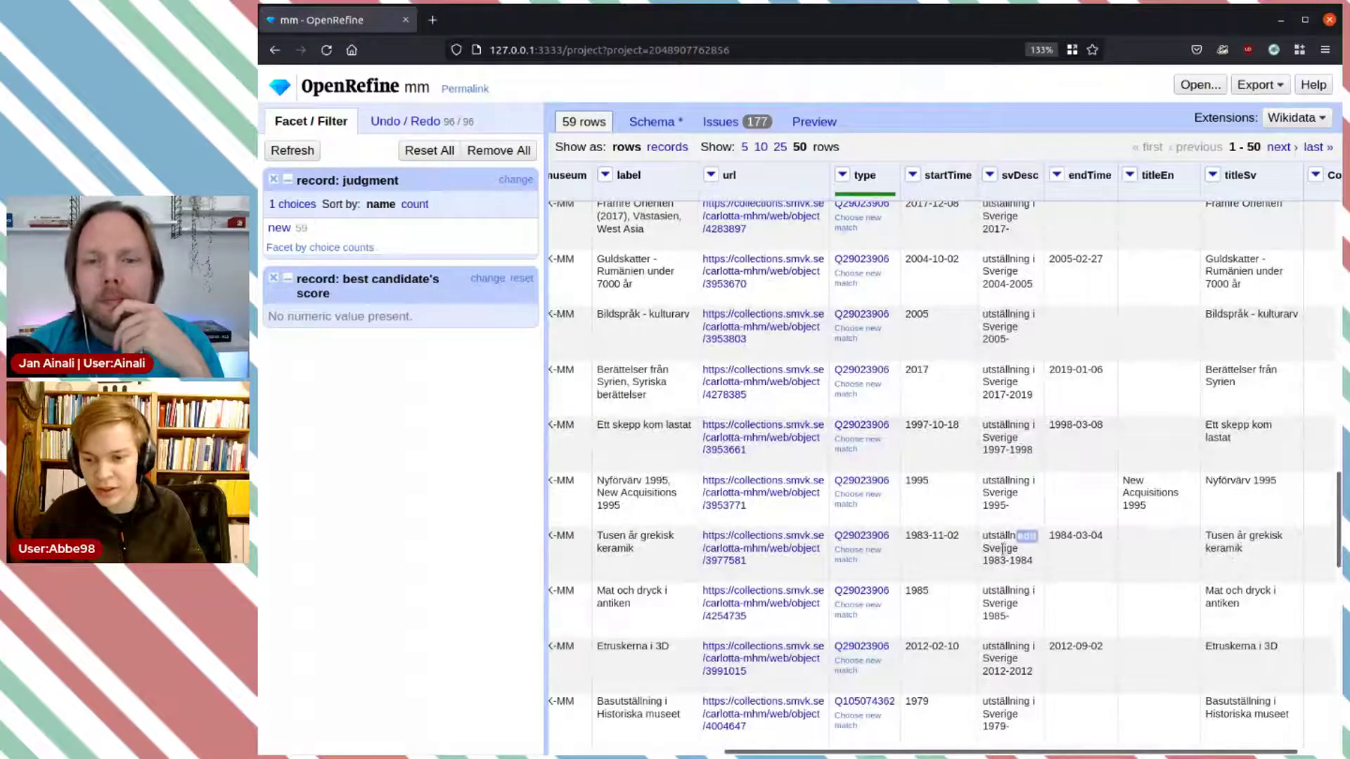
{"action": "scroll", "coordinate": [1006, 502], "scroll_direction": "down", "scroll_amount": 3}
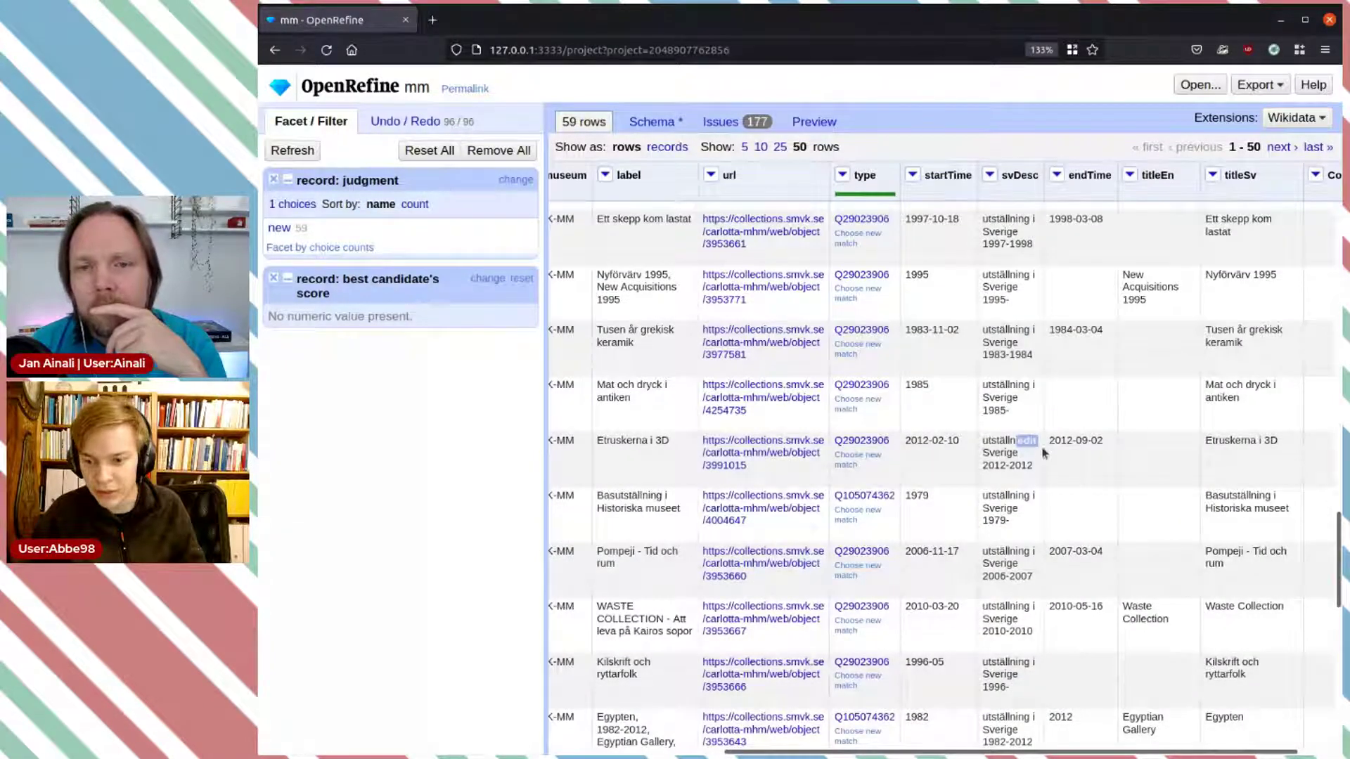
{"action": "left_click", "coordinate": [1025, 441]}
{"action": "left_click", "coordinate": [774, 475]}
{"action": "left_click_drag", "start_coordinate": [773, 475], "coordinate": [854, 476]}
{"action": "key", "text": "BackSpace"}
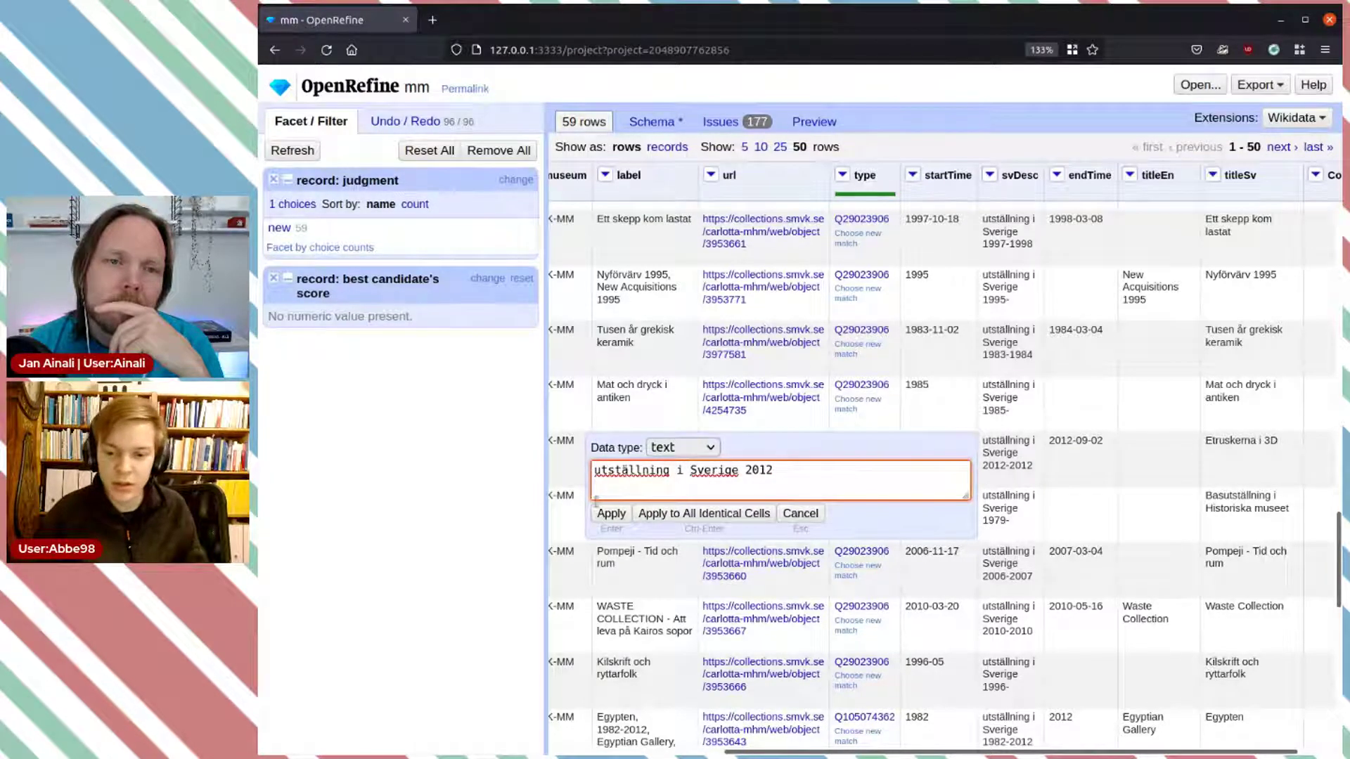
{"action": "left_click", "coordinate": [705, 514]}
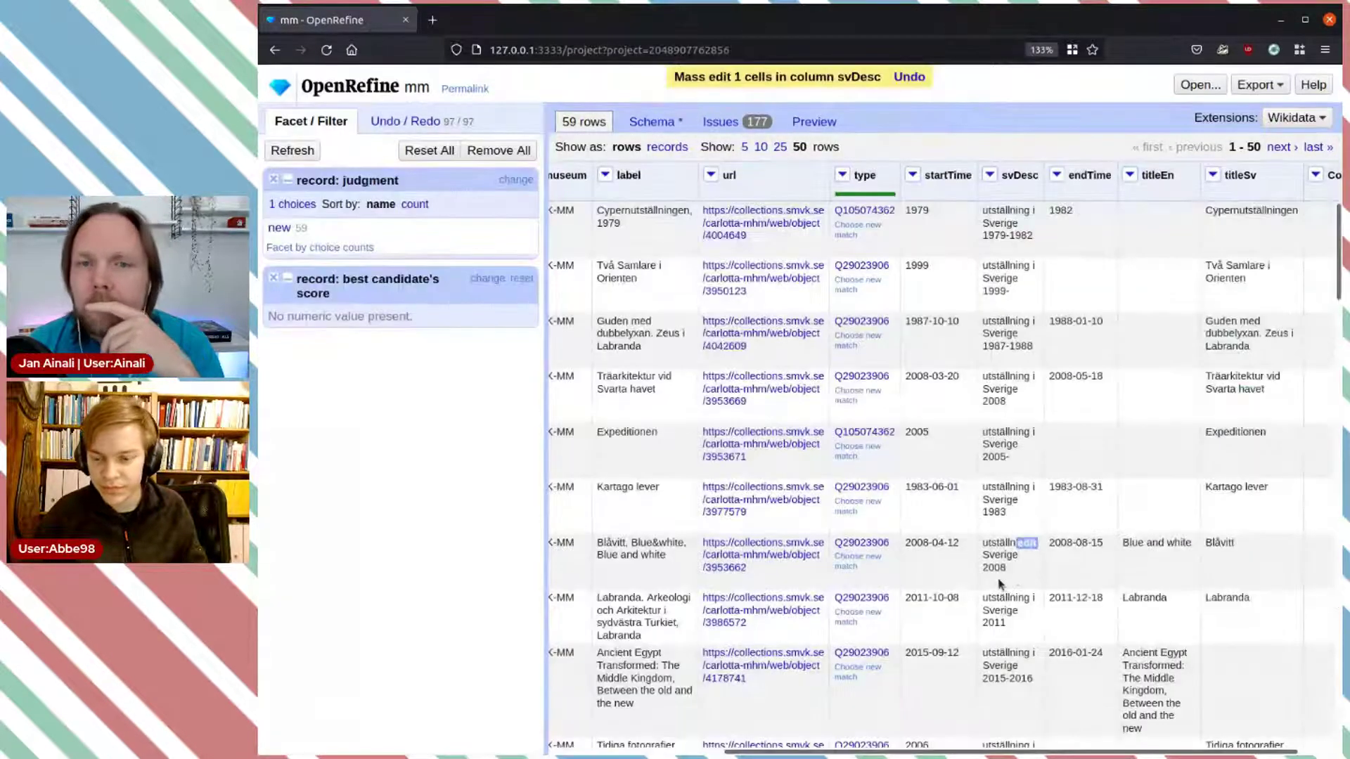
Step: Set the svDesc of WASTE COLLECTION - Att leva på Kairos sopor to "utställning i Sverige 2010", applied to all identical cells
{"action": "scroll", "coordinate": [1012, 556], "scroll_direction": "down", "scroll_amount": 8}
{"action": "scroll", "coordinate": [1020, 517], "scroll_direction": "down", "scroll_amount": 6}
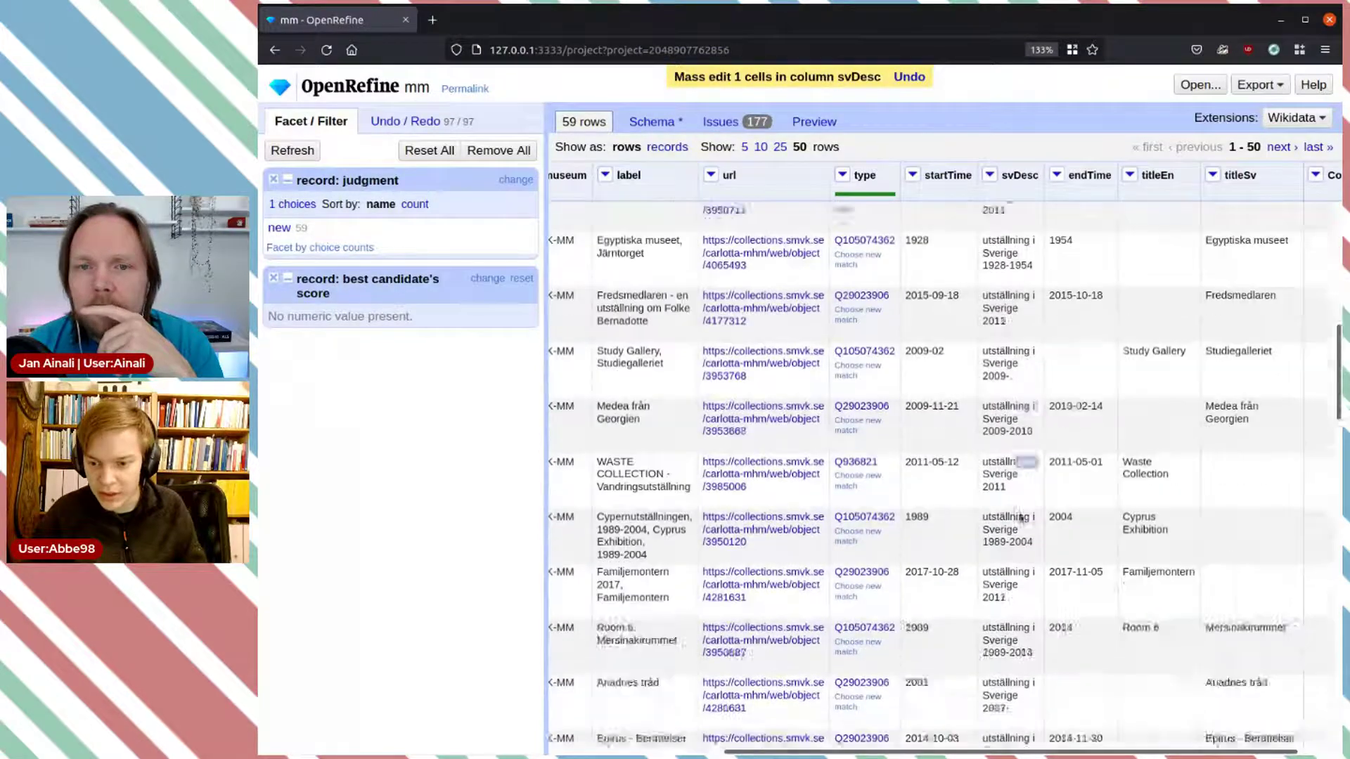
{"action": "scroll", "coordinate": [1026, 604], "scroll_direction": "down", "scroll_amount": 2}
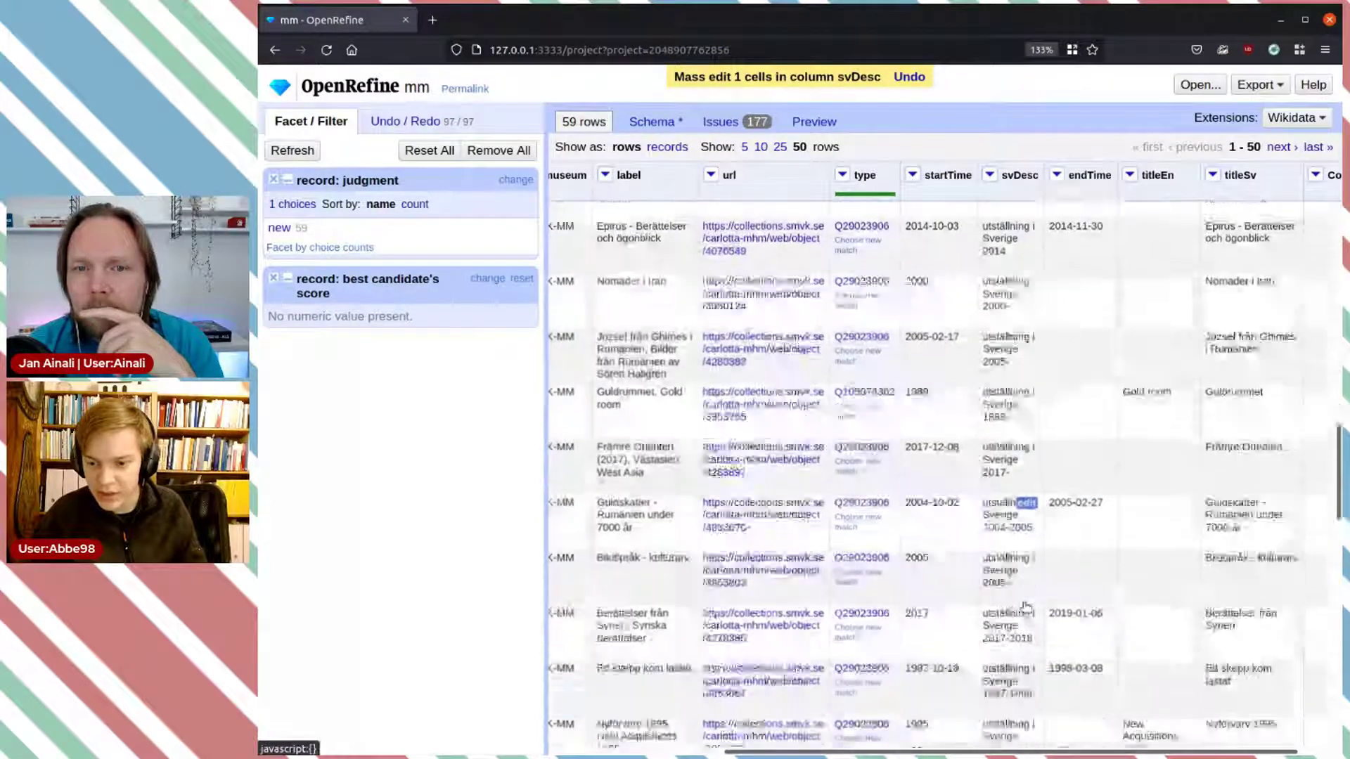
{"action": "scroll", "coordinate": [1027, 604], "scroll_direction": "down", "scroll_amount": 3}
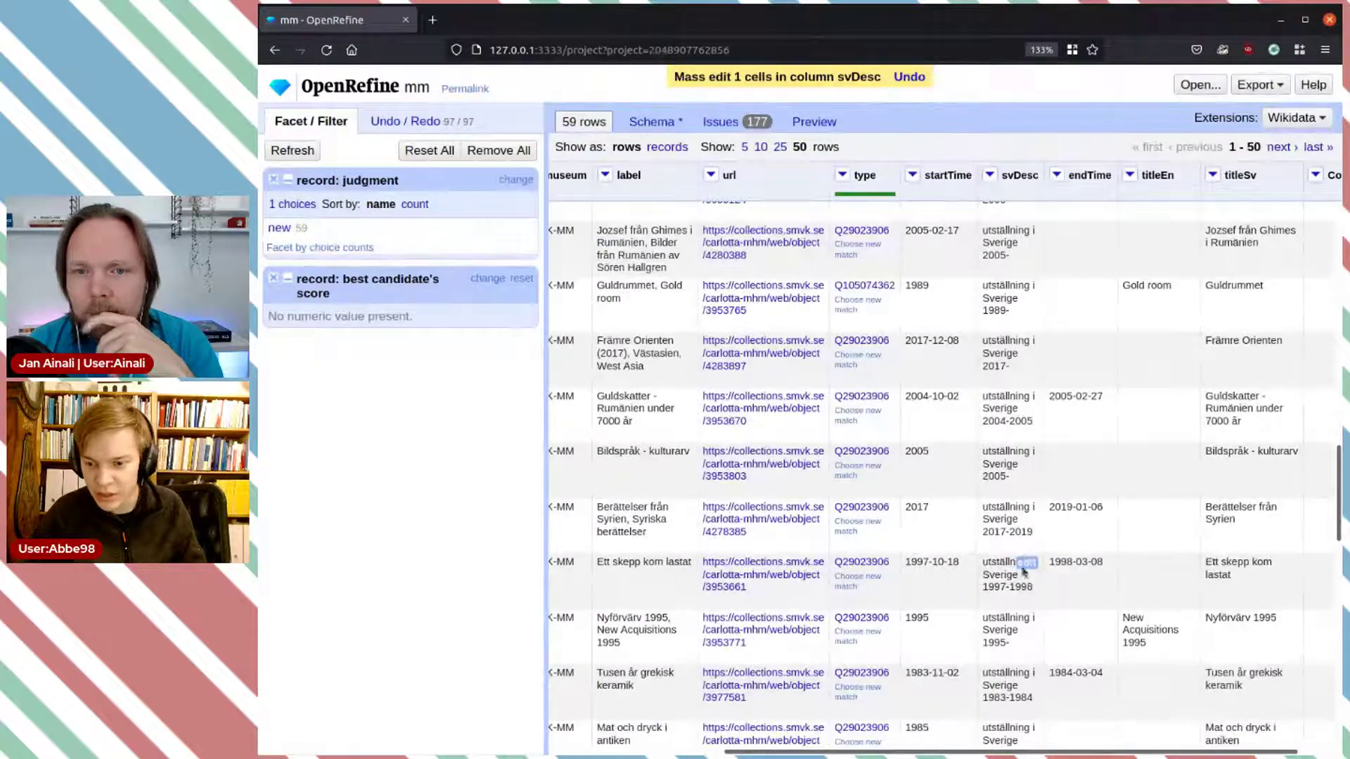
{"action": "scroll", "coordinate": [1009, 606], "scroll_direction": "down", "scroll_amount": 6}
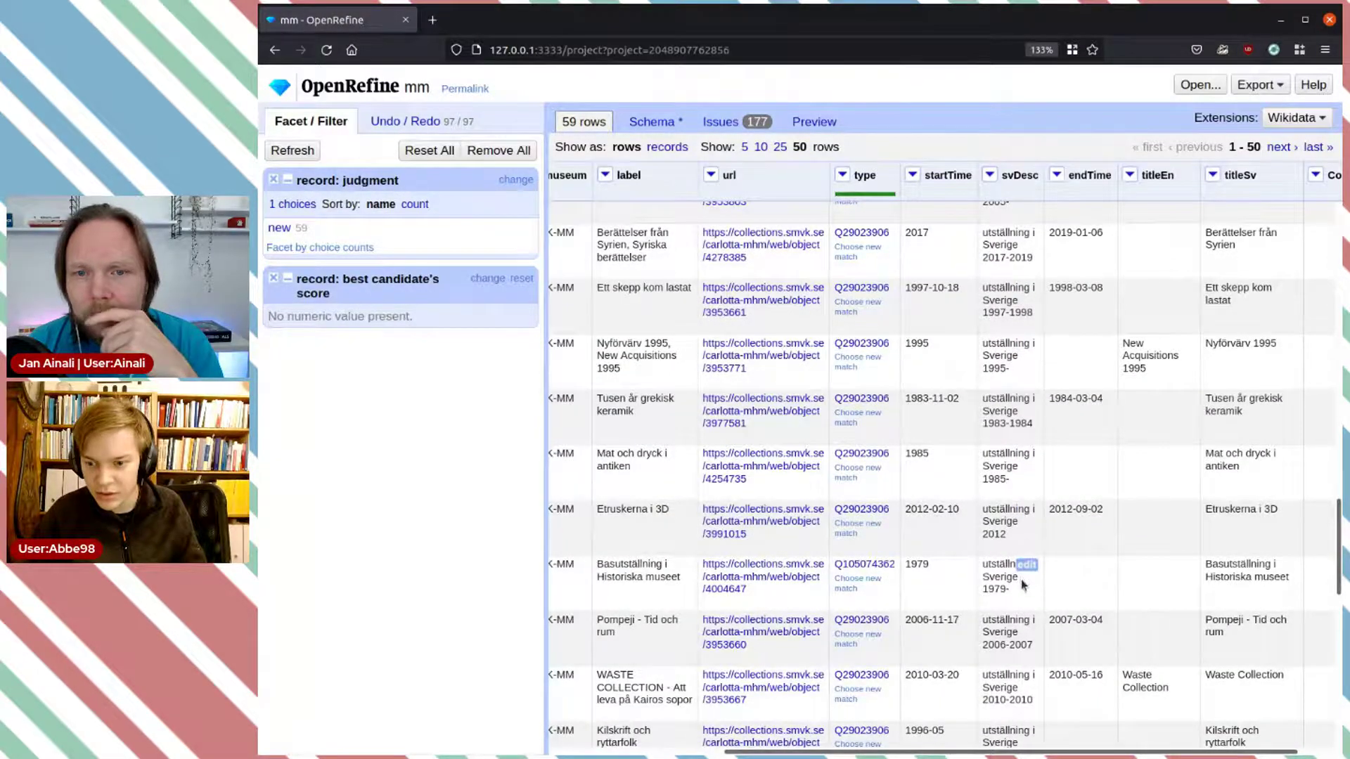
{"action": "scroll", "coordinate": [1023, 549], "scroll_direction": "down", "scroll_amount": 5}
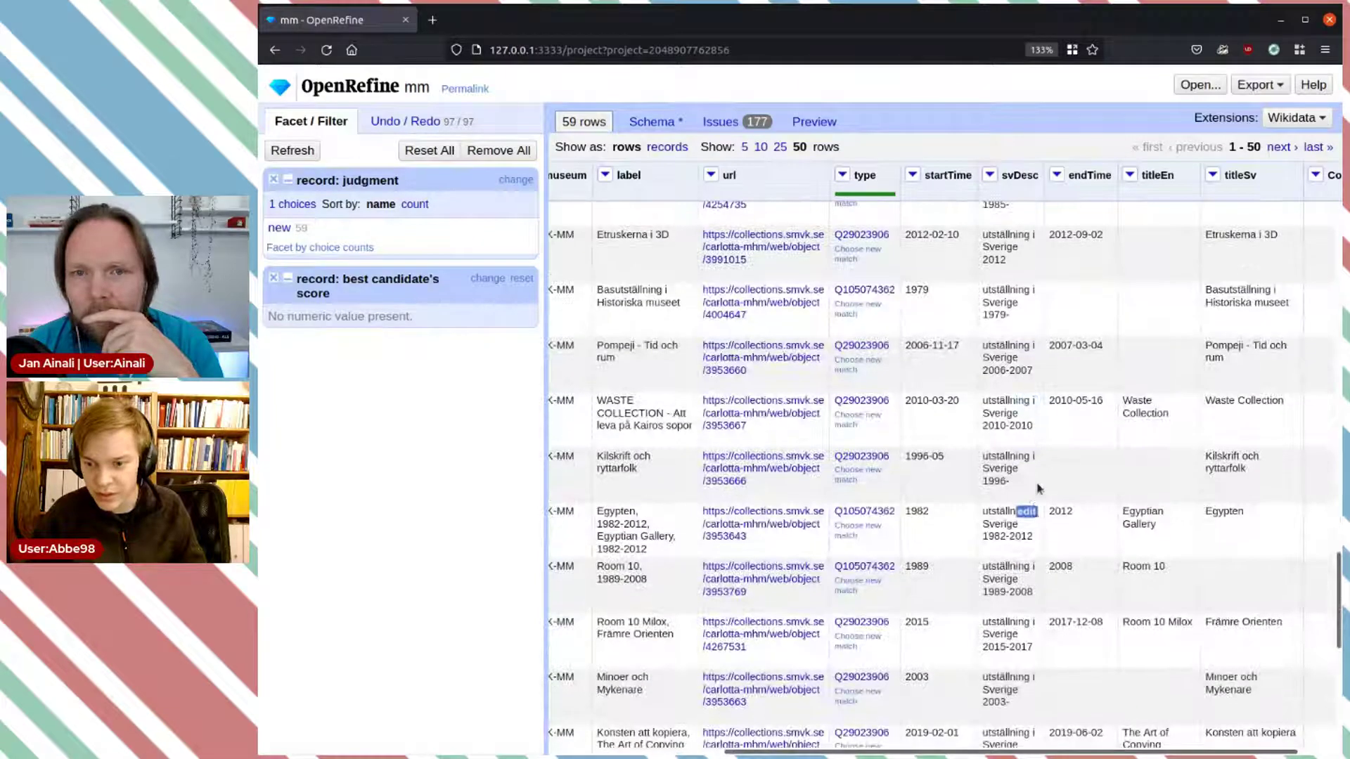
{"action": "left_click", "coordinate": [1026, 403]}
{"action": "left_click", "coordinate": [785, 438]}
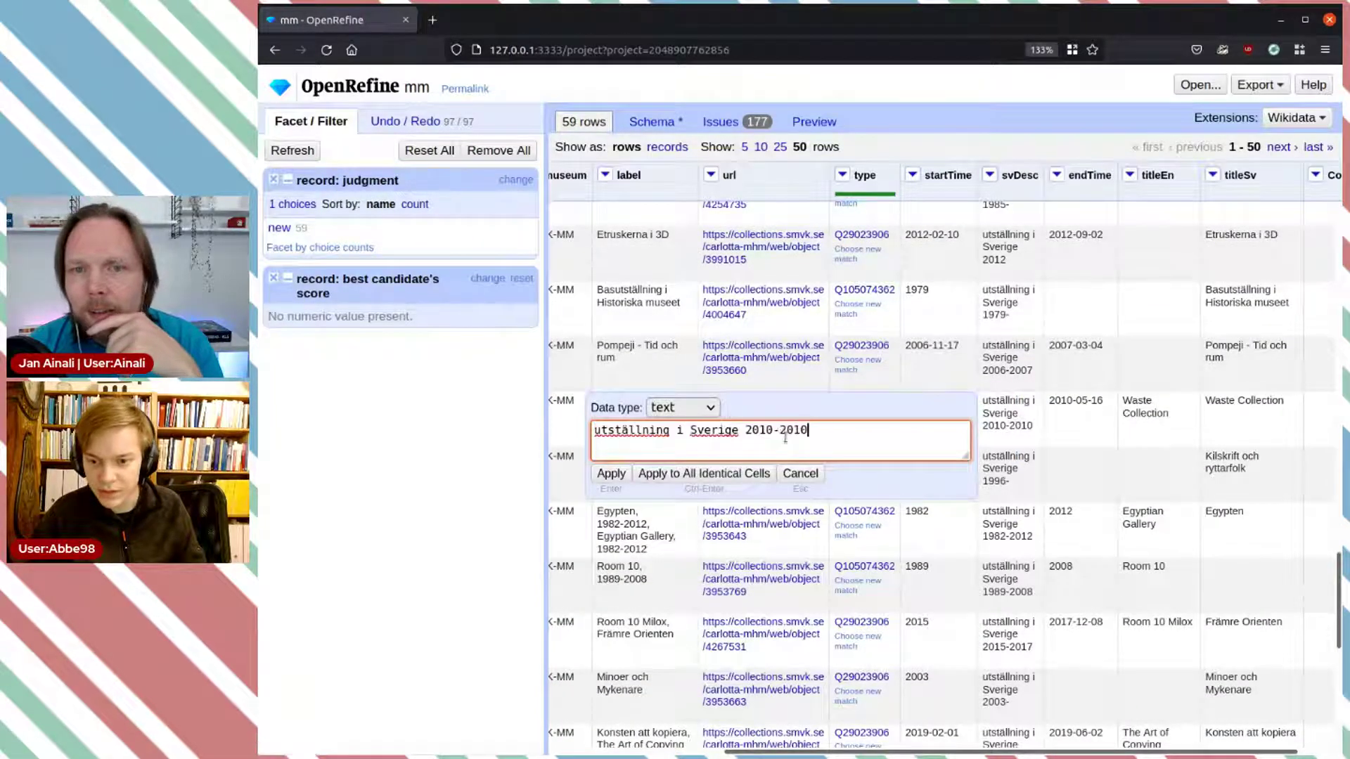
{"action": "left_click_drag", "start_coordinate": [778, 432], "coordinate": [847, 440]}
{"action": "key", "text": "BackSpace"}
{"action": "key", "text": "BackSpace"}
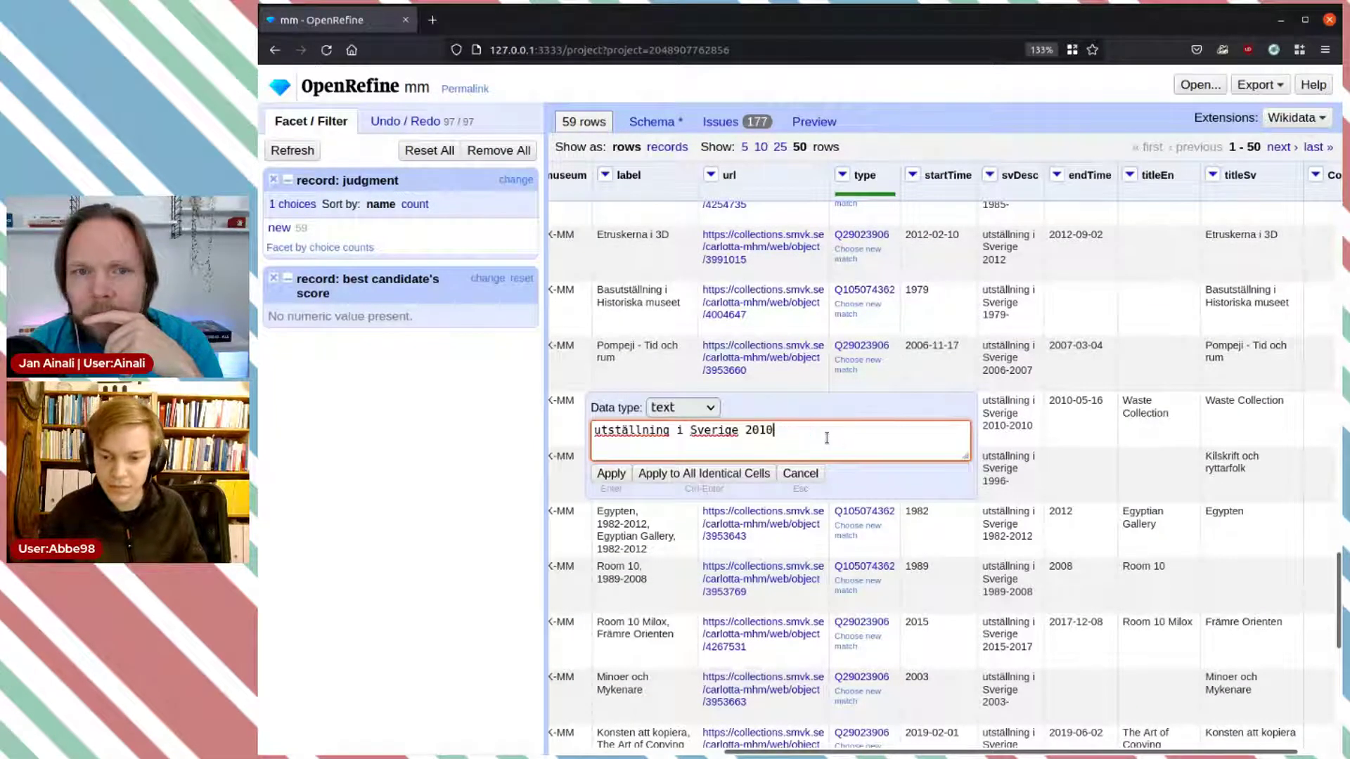
{"action": "left_click", "coordinate": [621, 475]}
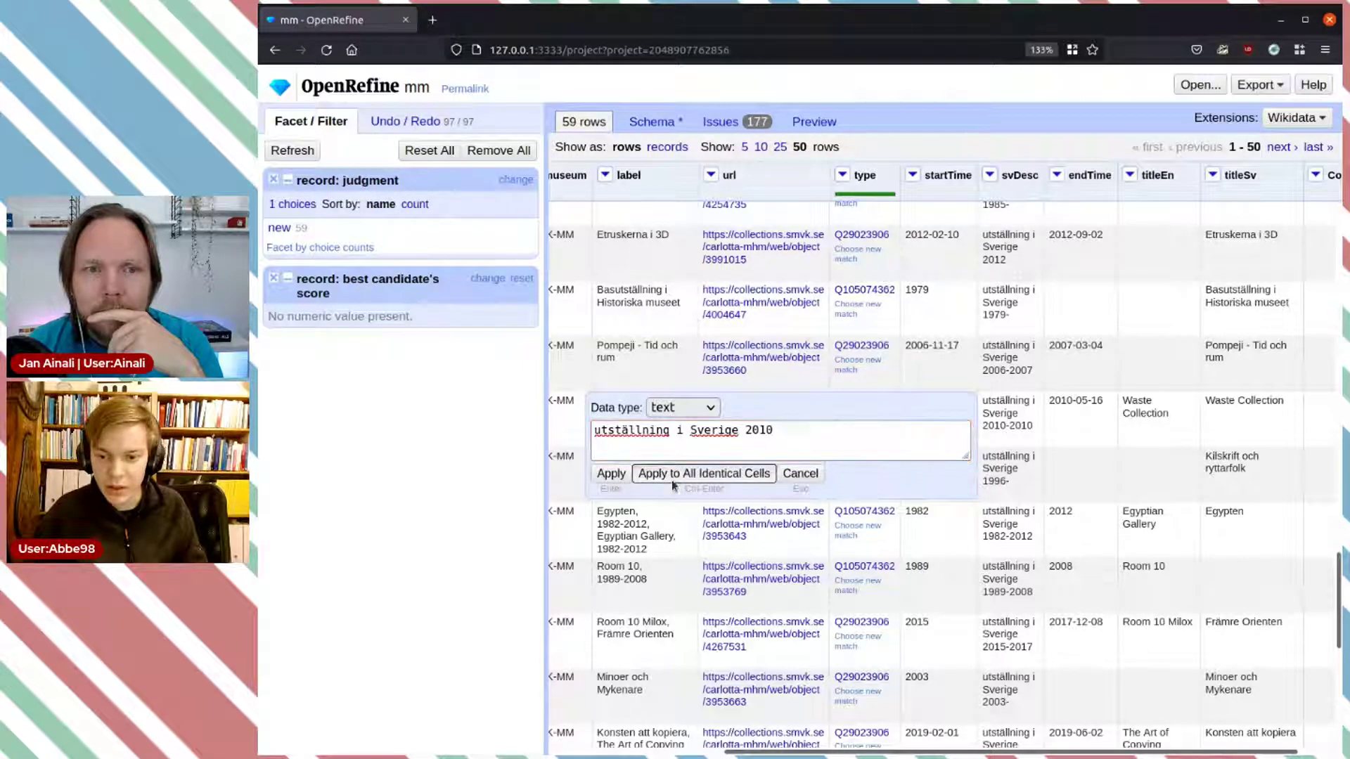
Step: Set the svDesc of the Konsten att kopiera row to "utställning i Sverige 2019" in all identical cells and check the remaining rows through the last page
{"action": "scroll", "coordinate": [1009, 532], "scroll_direction": "down", "scroll_amount": 5}
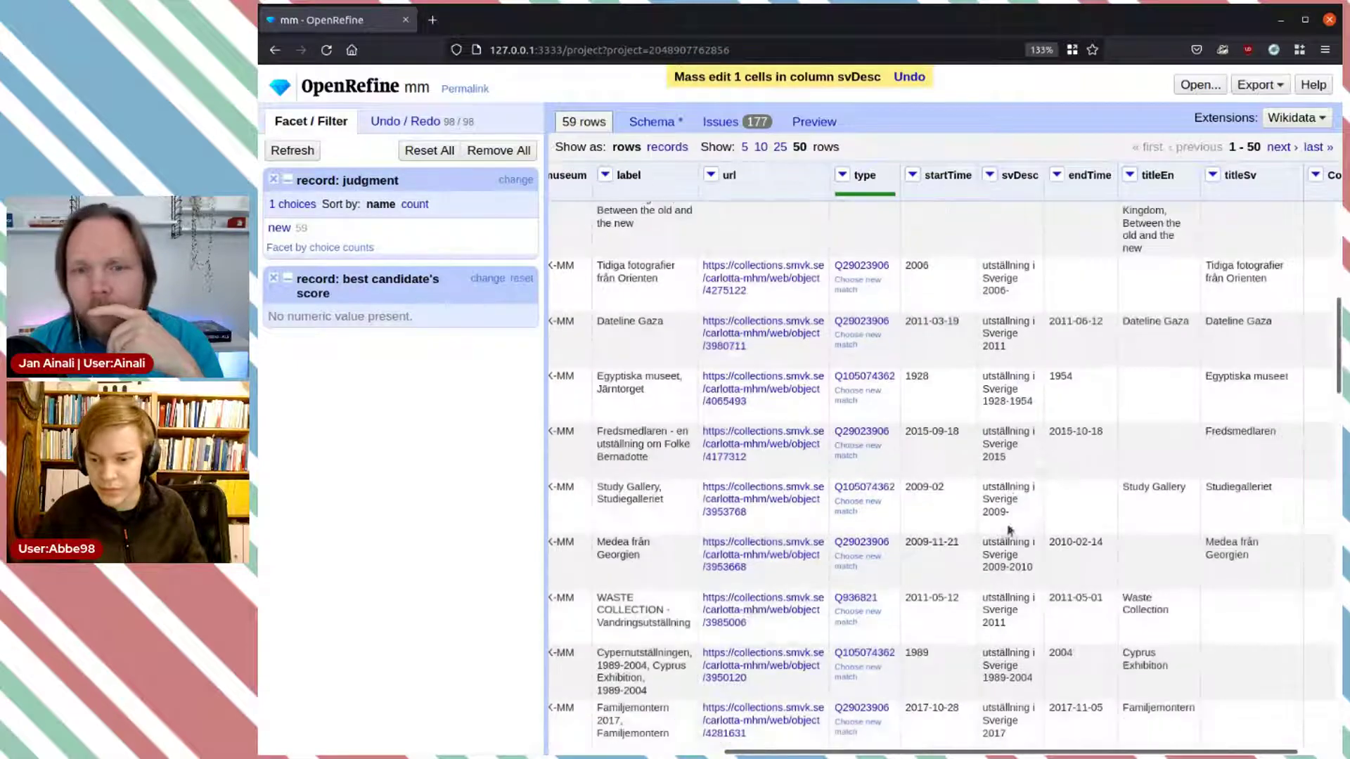
{"action": "scroll", "coordinate": [1010, 490], "scroll_direction": "down", "scroll_amount": 3}
{"action": "scroll", "coordinate": [1010, 490], "scroll_direction": "down", "scroll_amount": 5}
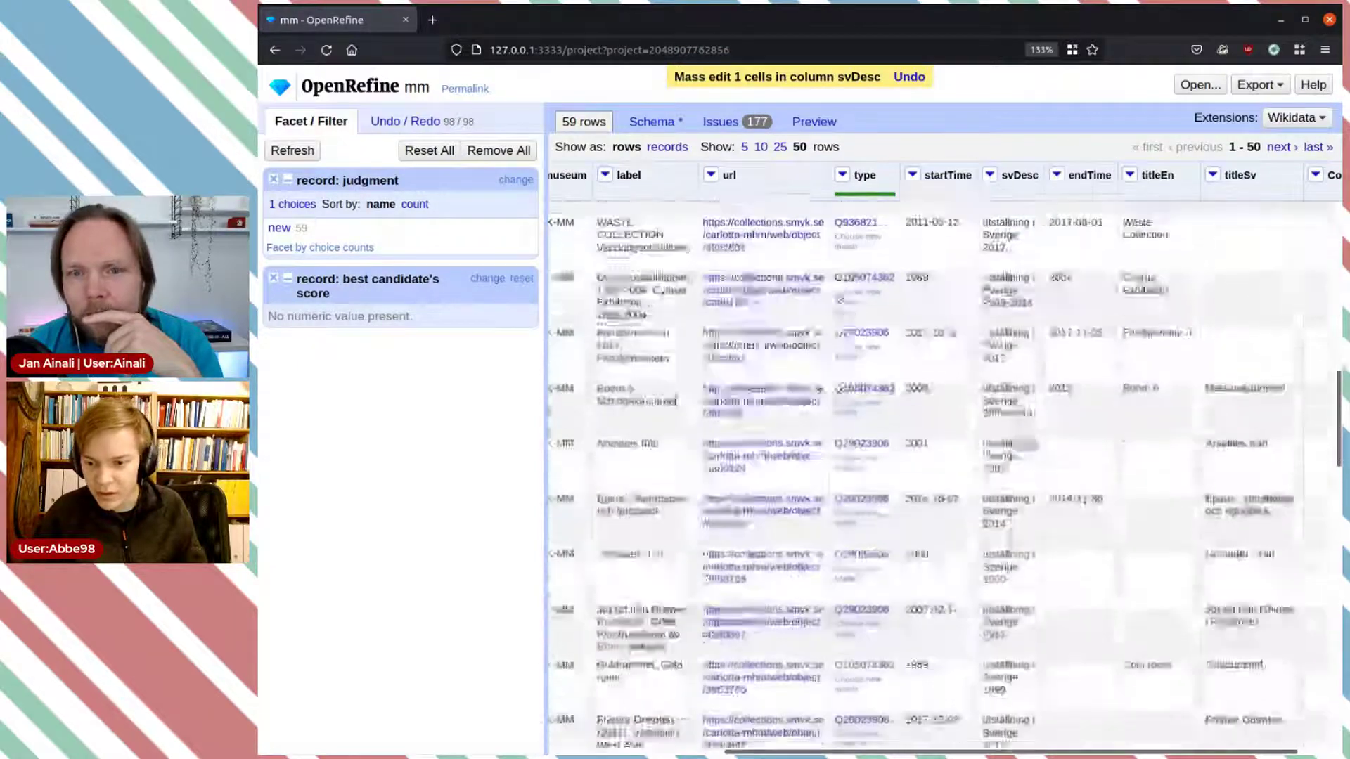
{"action": "scroll", "coordinate": [1017, 604], "scroll_direction": "down", "scroll_amount": 5}
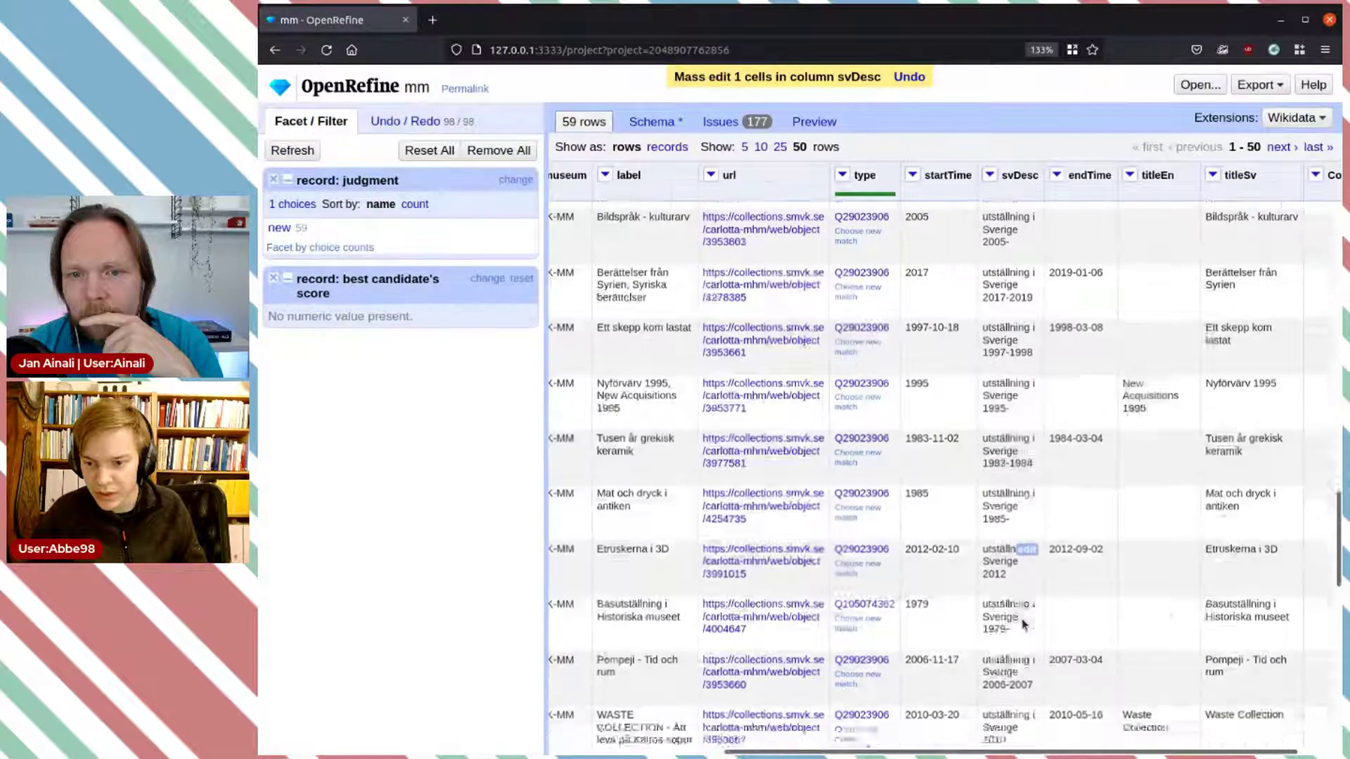
{"action": "scroll", "coordinate": [1027, 562], "scroll_direction": "down", "scroll_amount": 5}
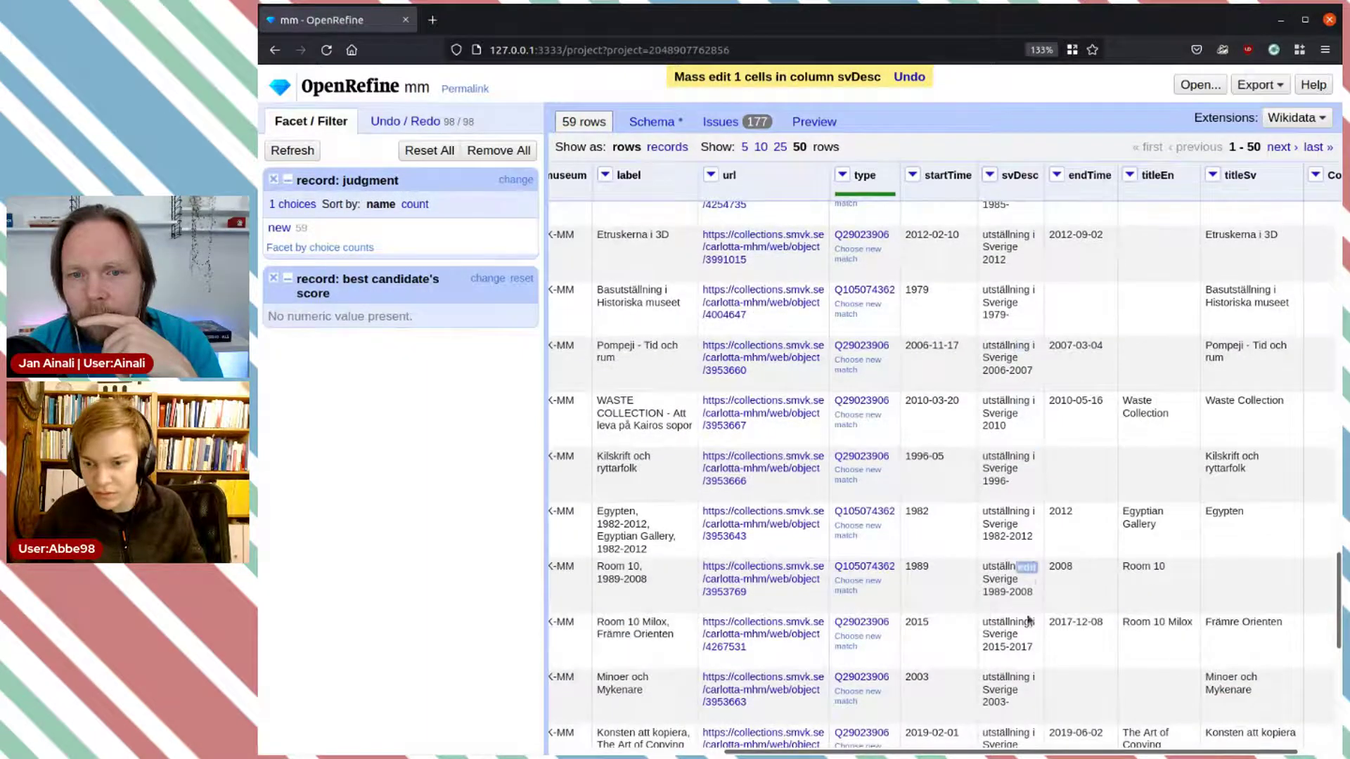
{"action": "scroll", "coordinate": [1020, 450], "scroll_direction": "down", "scroll_amount": 5}
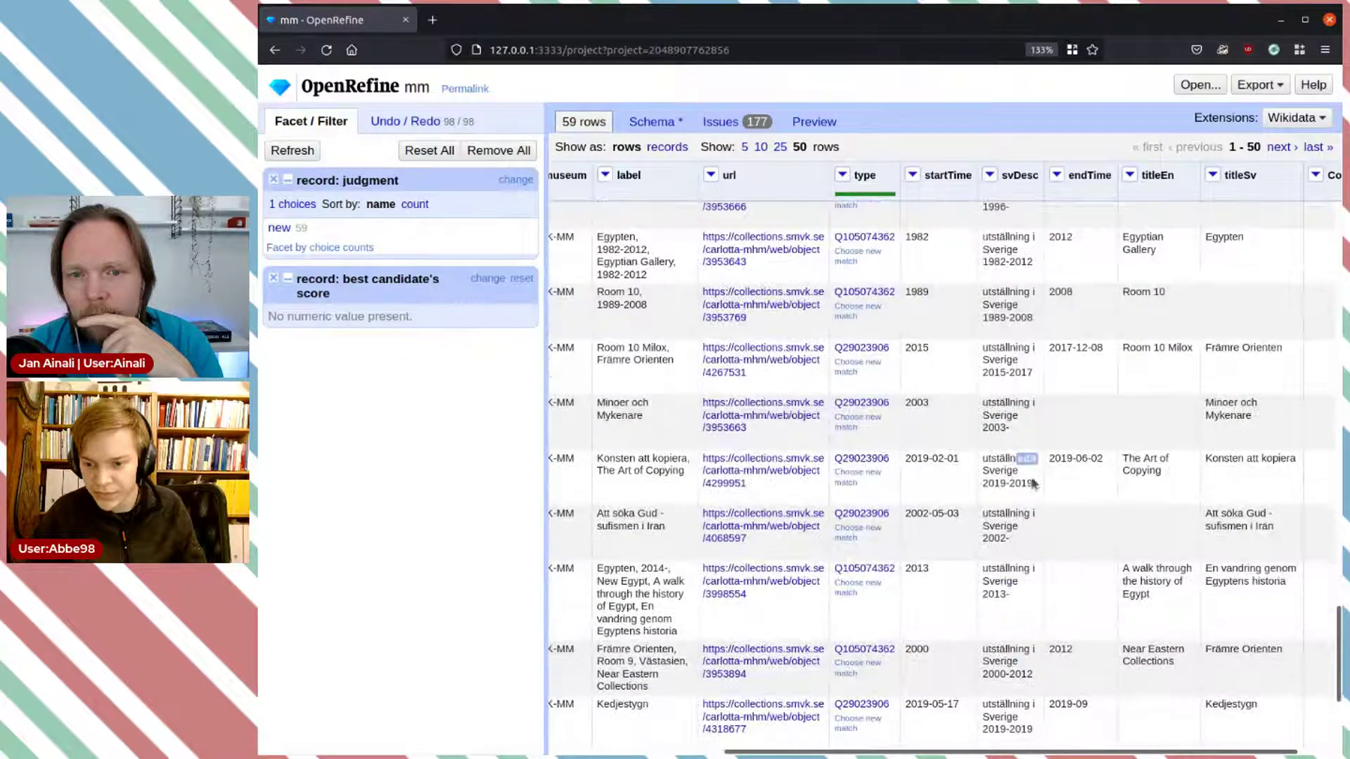
{"action": "scroll", "coordinate": [1032, 463], "scroll_direction": "down", "scroll_amount": 3}
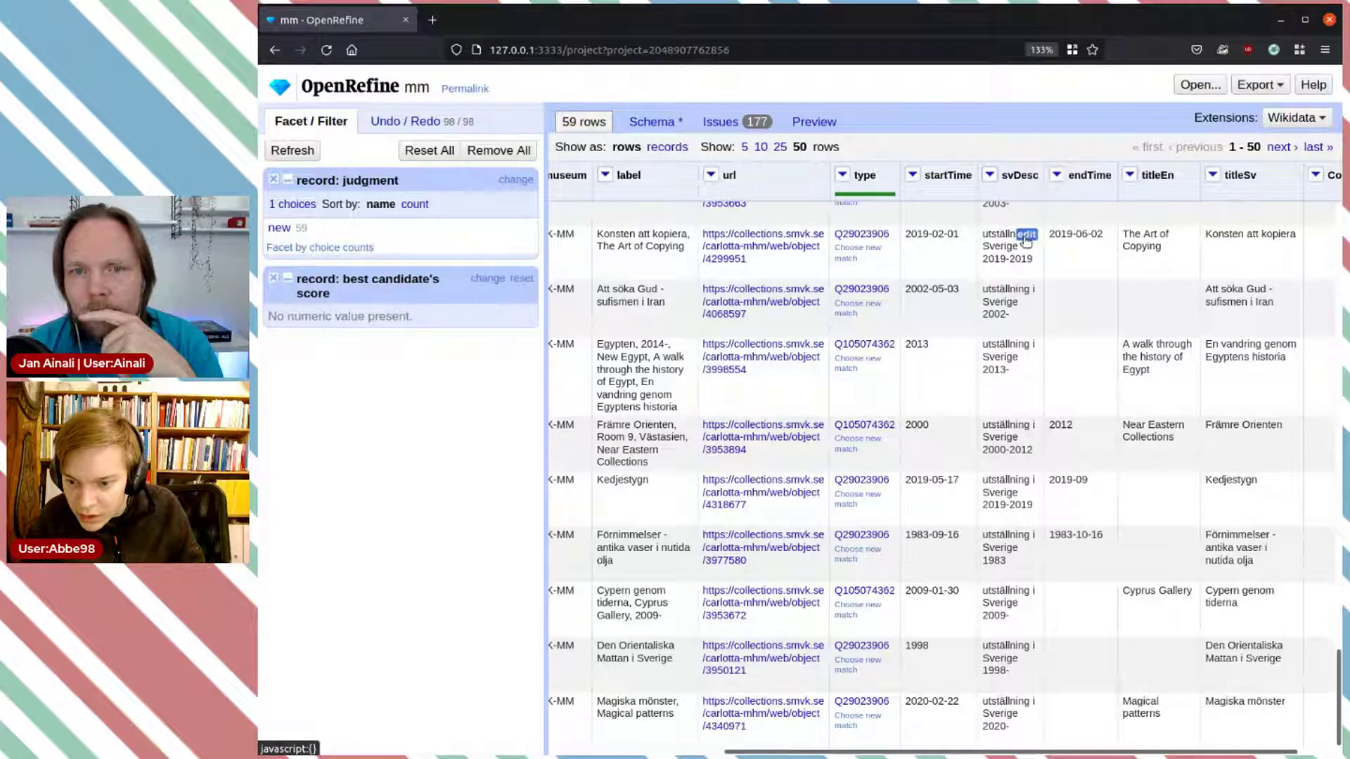
{"action": "left_click", "coordinate": [1026, 236]}
{"action": "left_click", "coordinate": [829, 261]}
{"action": "left_click_drag", "start_coordinate": [829, 262], "coordinate": [772, 260]}
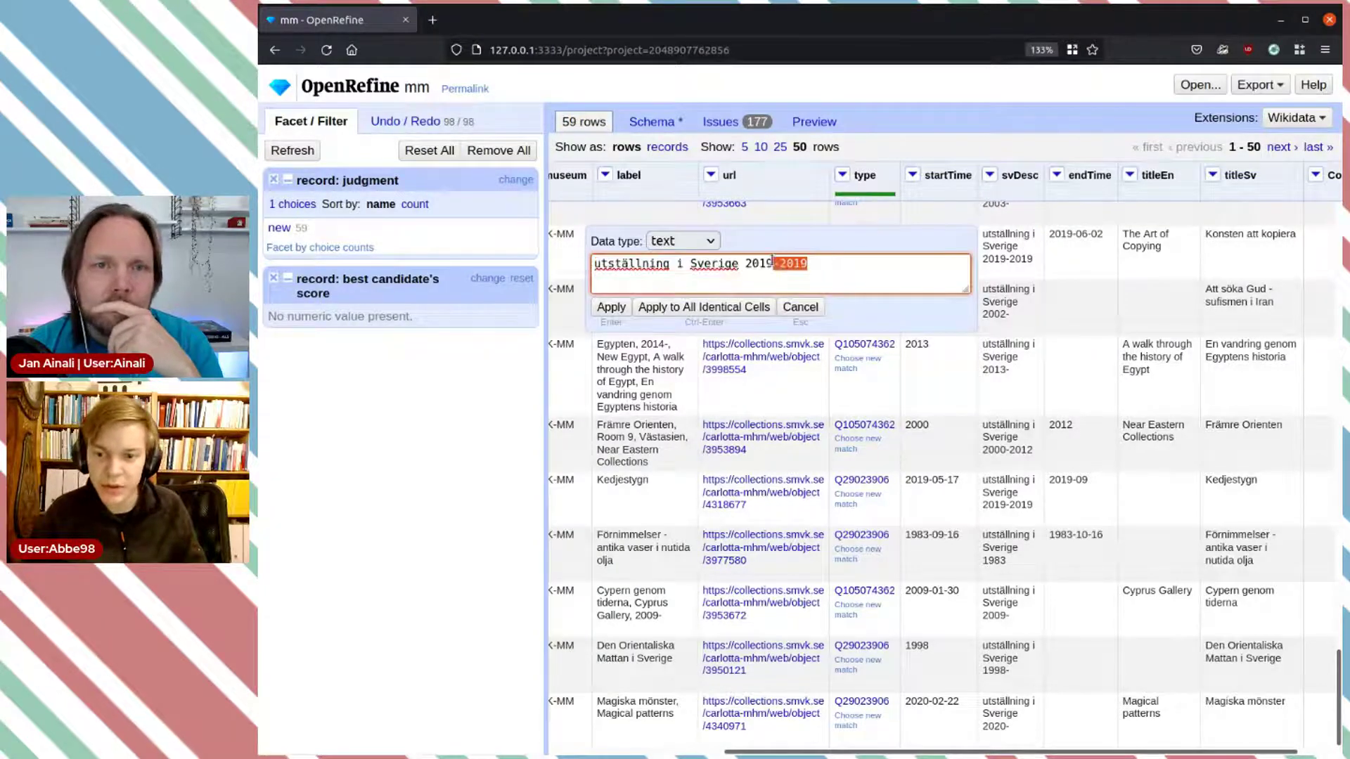
{"action": "key", "text": "BackSpace"}
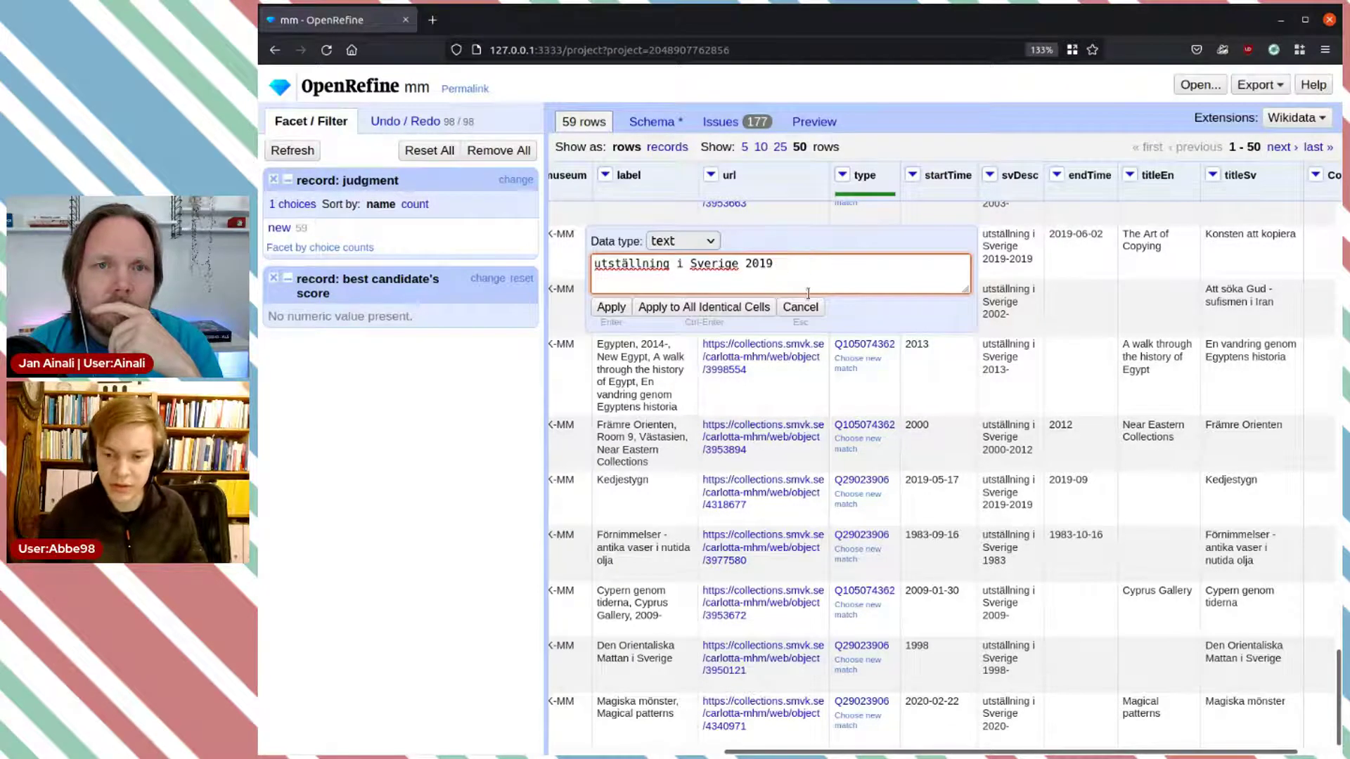
{"action": "left_click", "coordinate": [693, 308]}
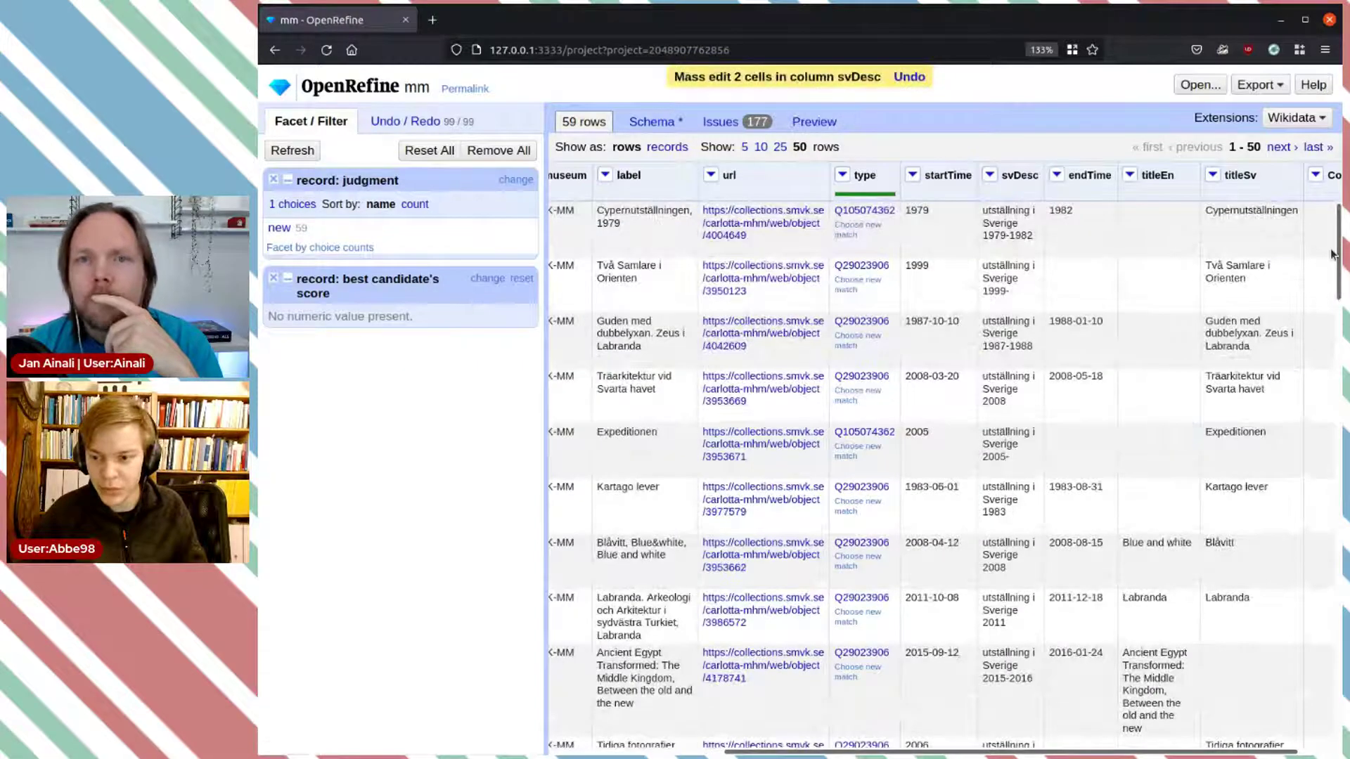
{"action": "left_click_drag", "start_coordinate": [1338, 279], "coordinate": [1331, 727]}
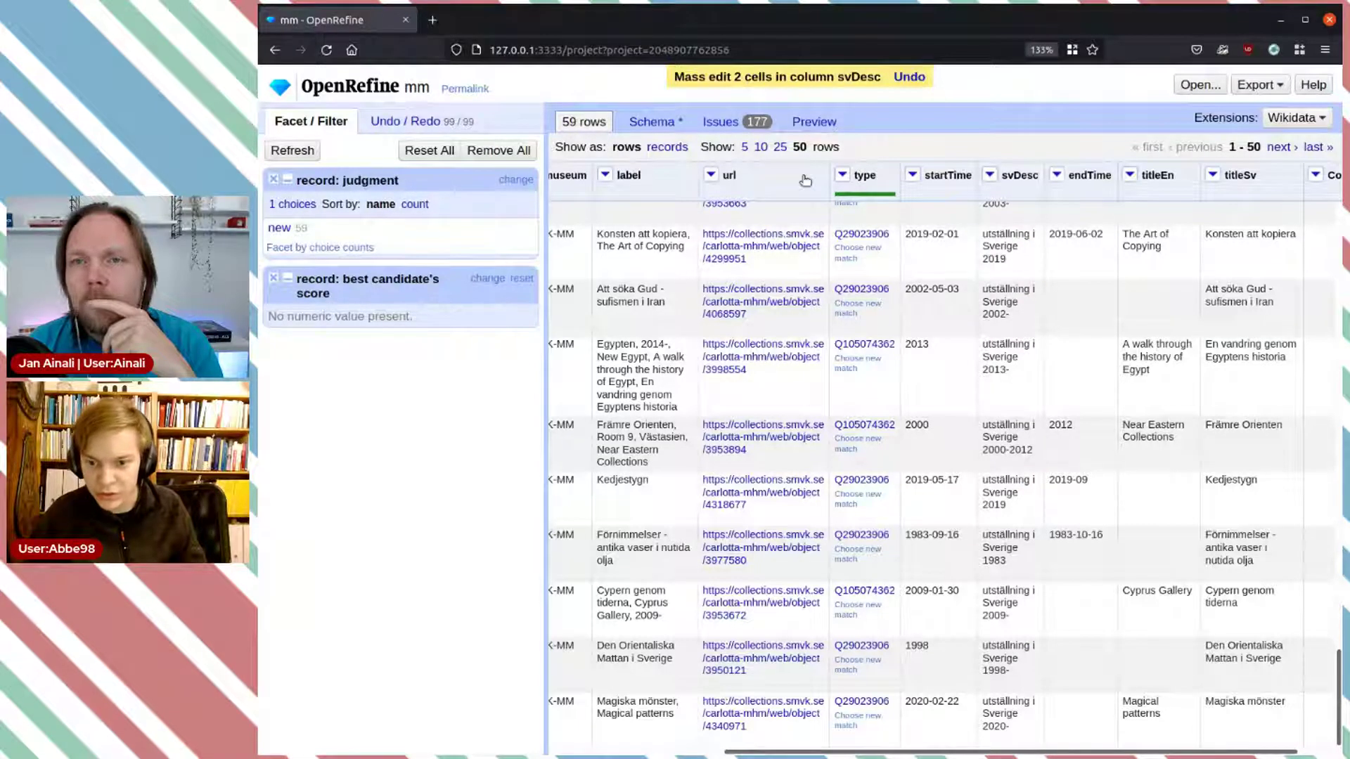
{"action": "left_click", "coordinate": [1278, 147]}
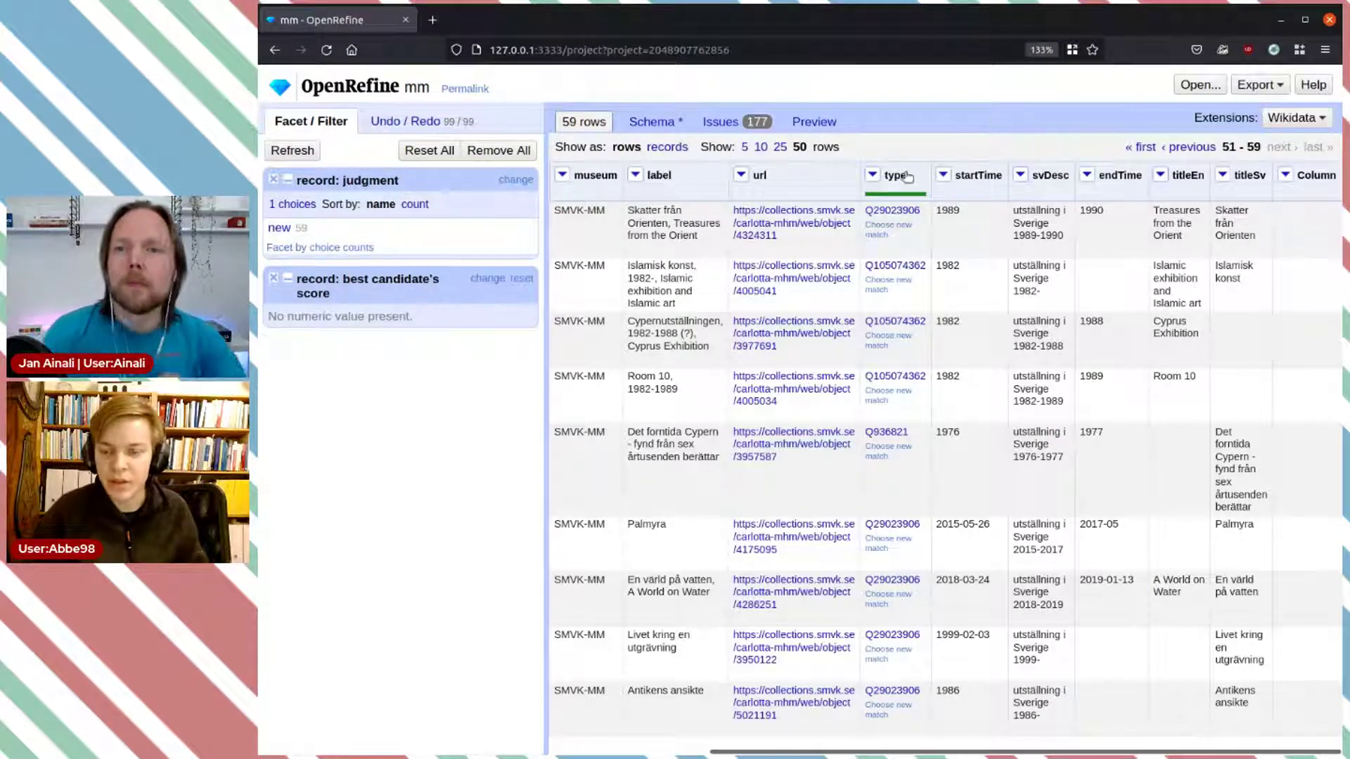
Step: Start a new column based on svDesc, reusing the earlier Jython expression return value.replace('utställning i Sverige', 'exhibition in Sweden')
{"action": "left_click", "coordinate": [1021, 176]}
{"action": "mouse_move", "coordinate": [1067, 282]}
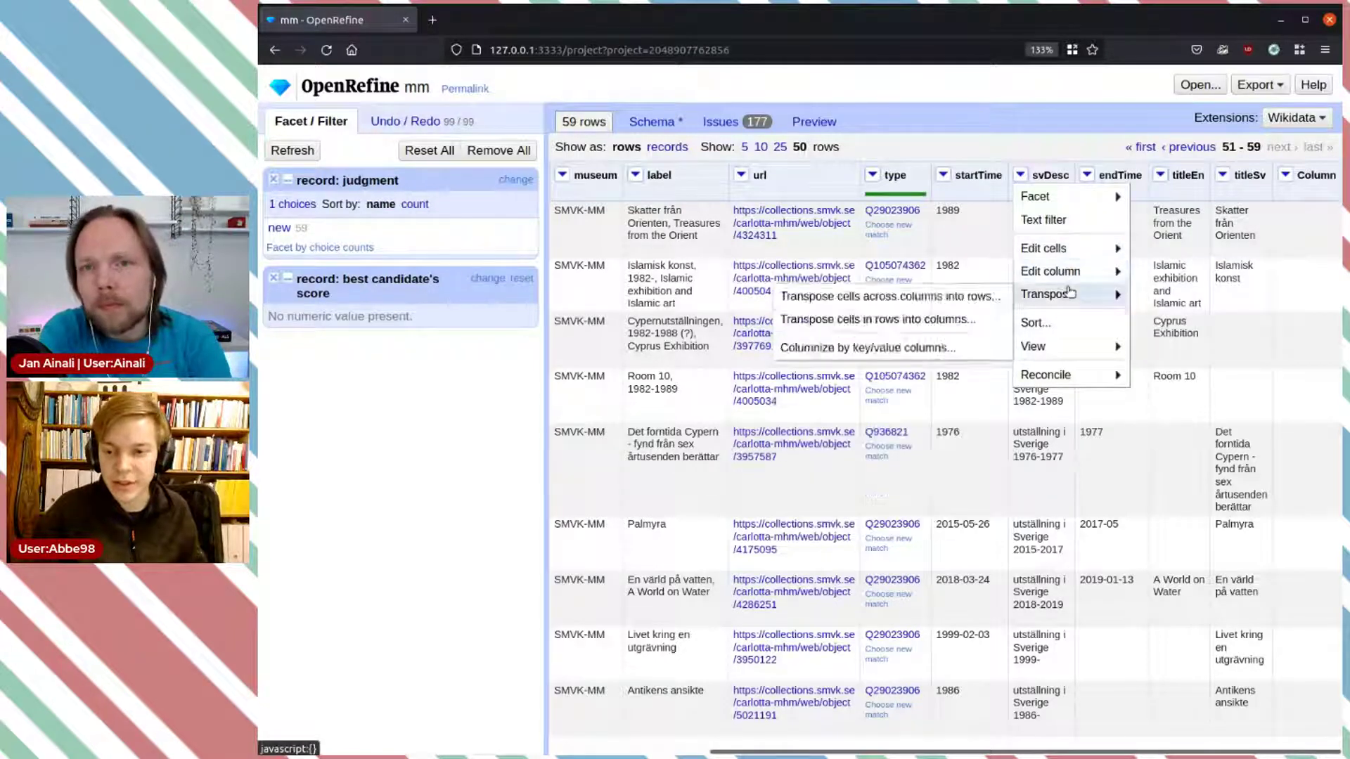
{"action": "mouse_move", "coordinate": [1072, 248]}
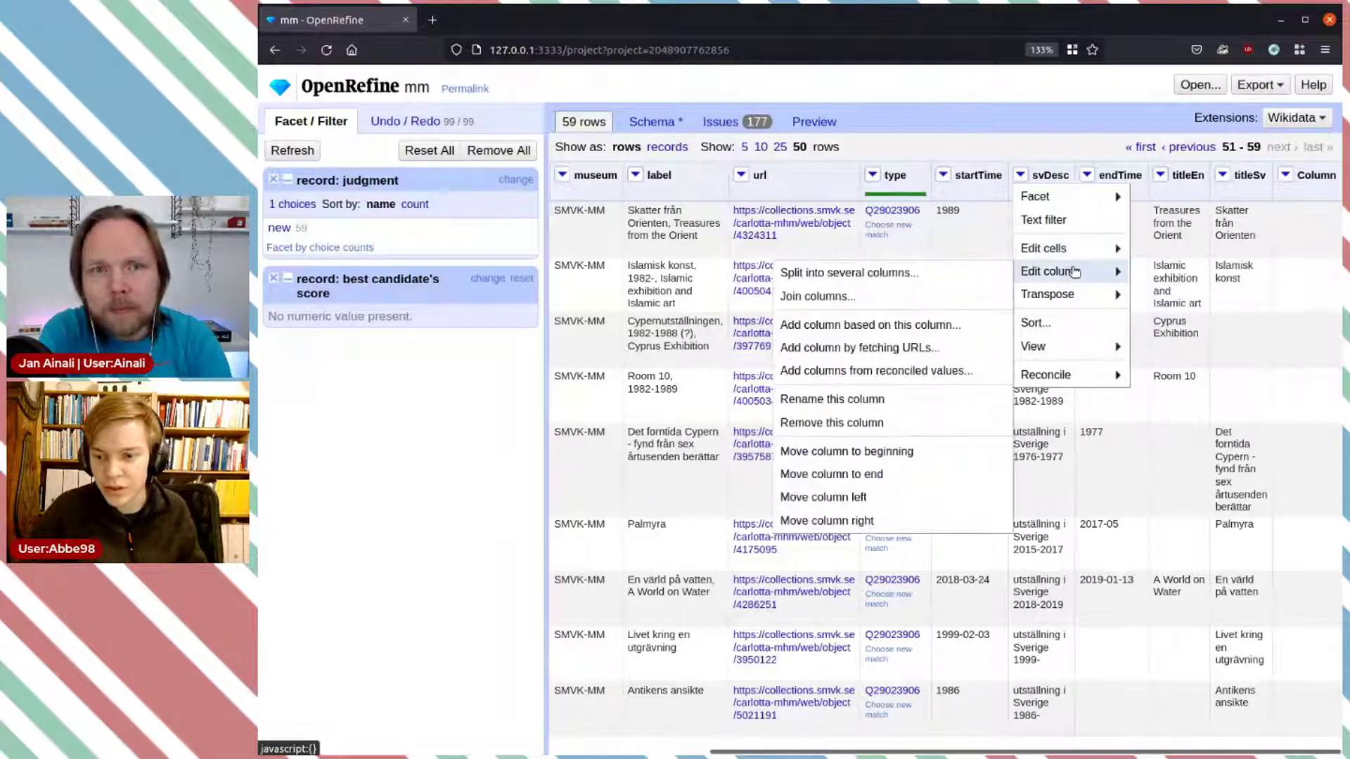
{"action": "left_click", "coordinate": [938, 326]}
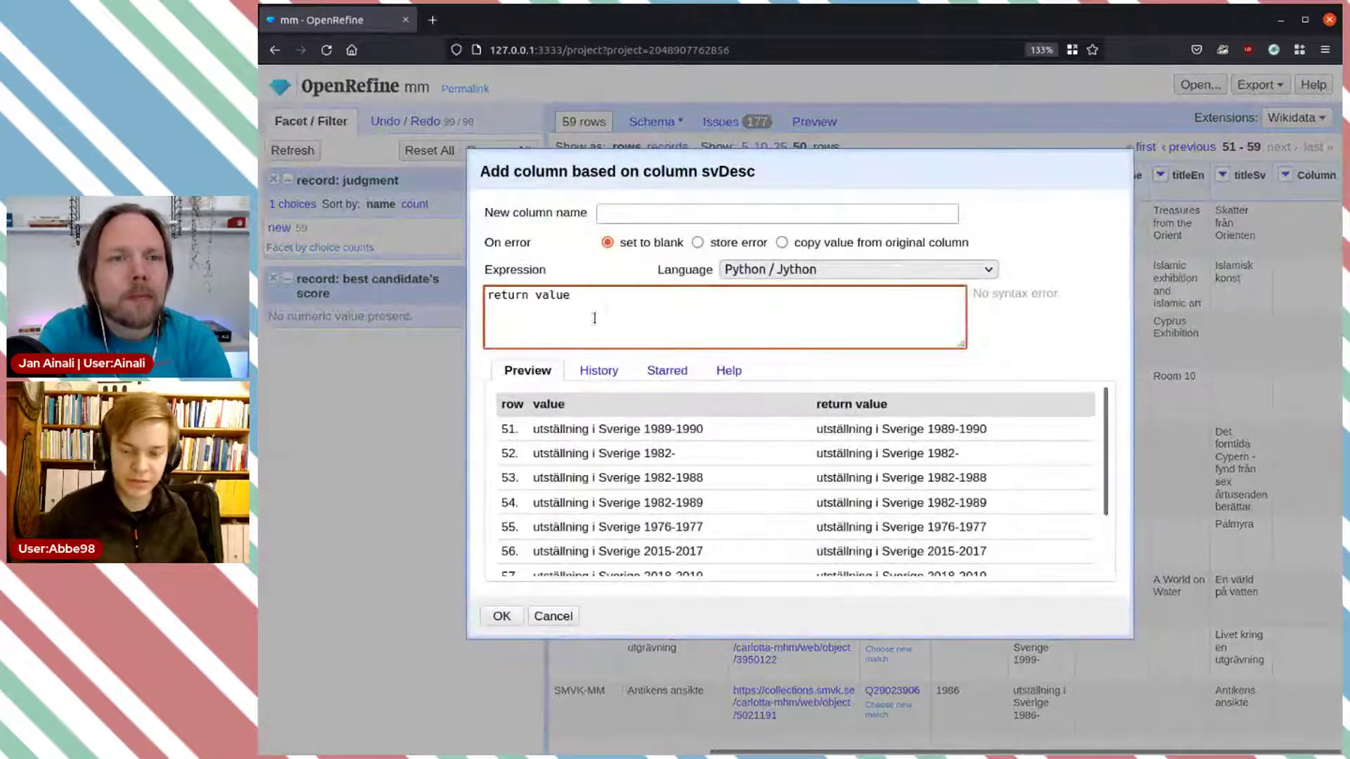
{"action": "left_click", "coordinate": [599, 370]}
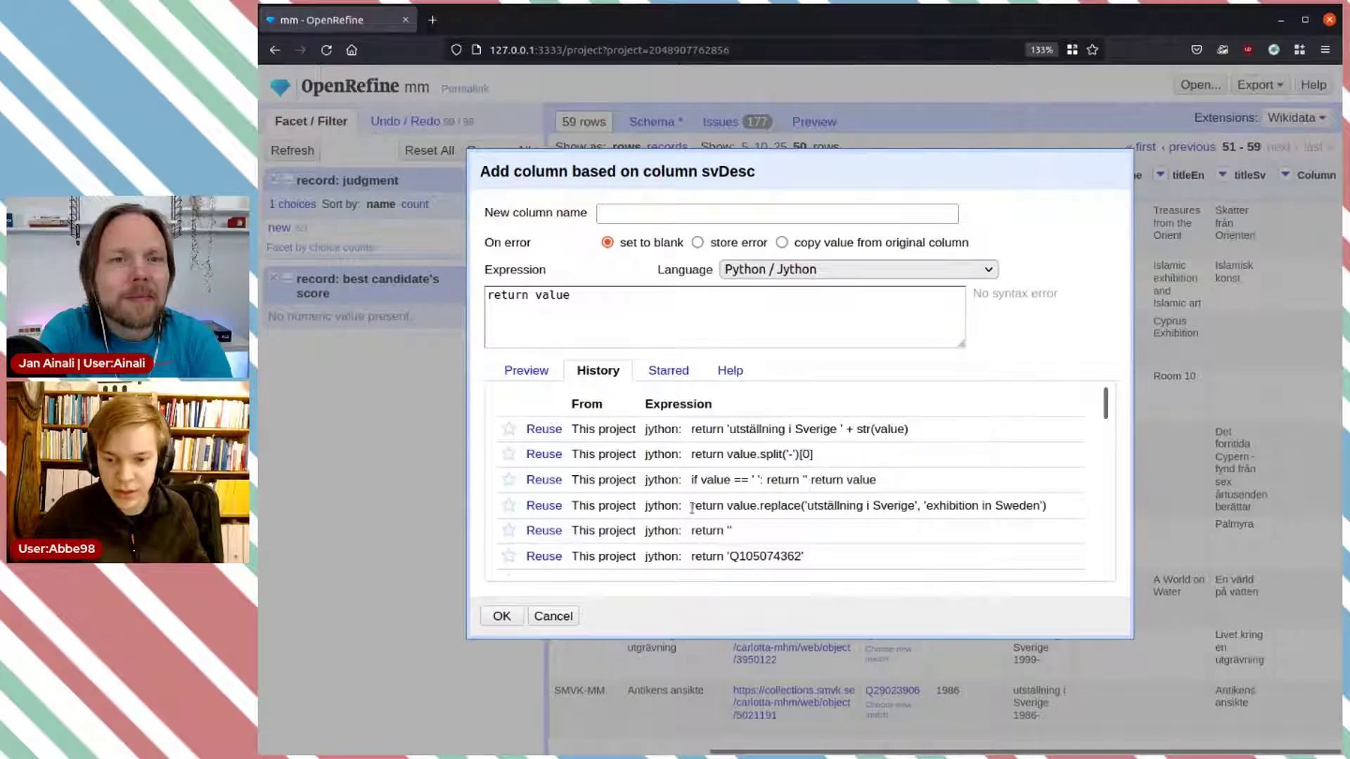
{"action": "left_click", "coordinate": [544, 506]}
{"action": "left_click", "coordinate": [661, 320]}
{"action": "left_click", "coordinate": [551, 362]}
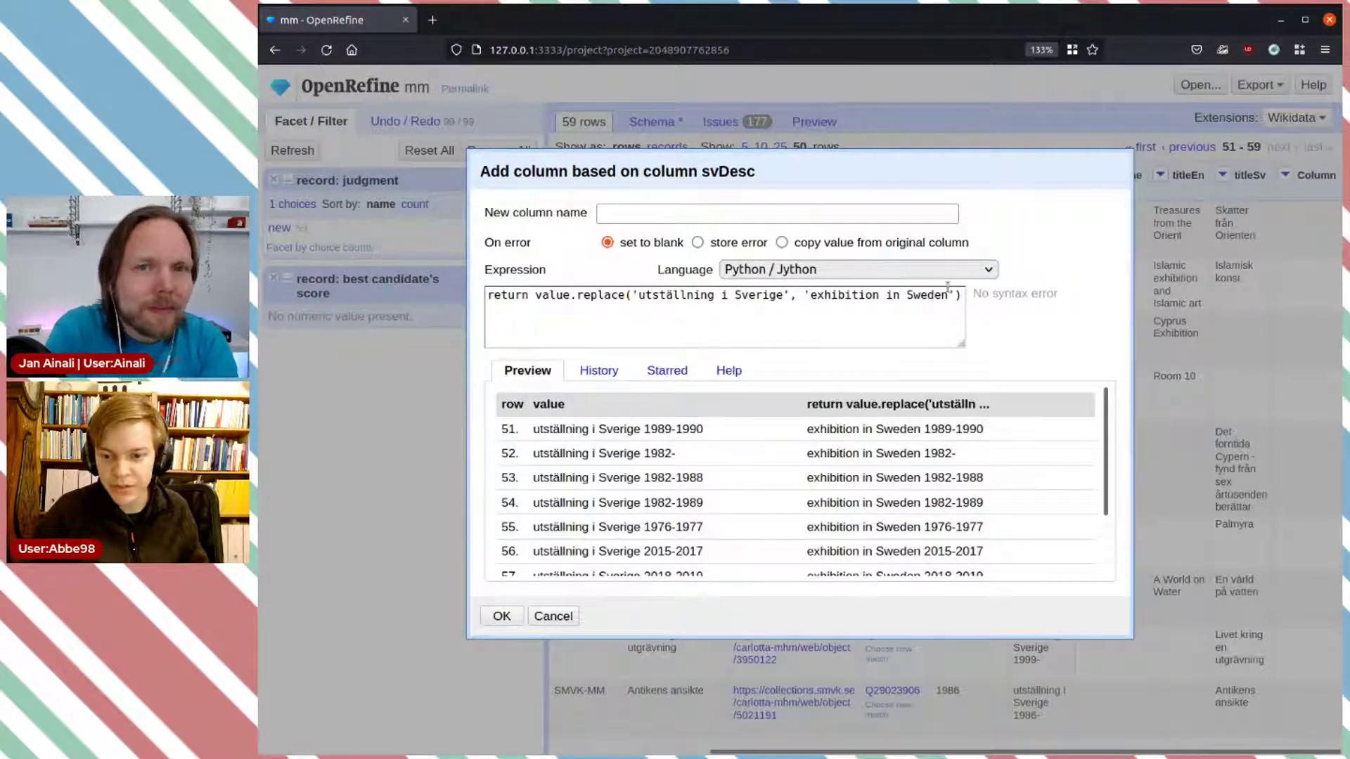
{"action": "left_click_drag", "start_coordinate": [776, 299], "coordinate": [698, 299]}
{"action": "left_click_drag", "start_coordinate": [947, 295], "coordinate": [811, 298]}
{"action": "left_click", "coordinate": [819, 336]}
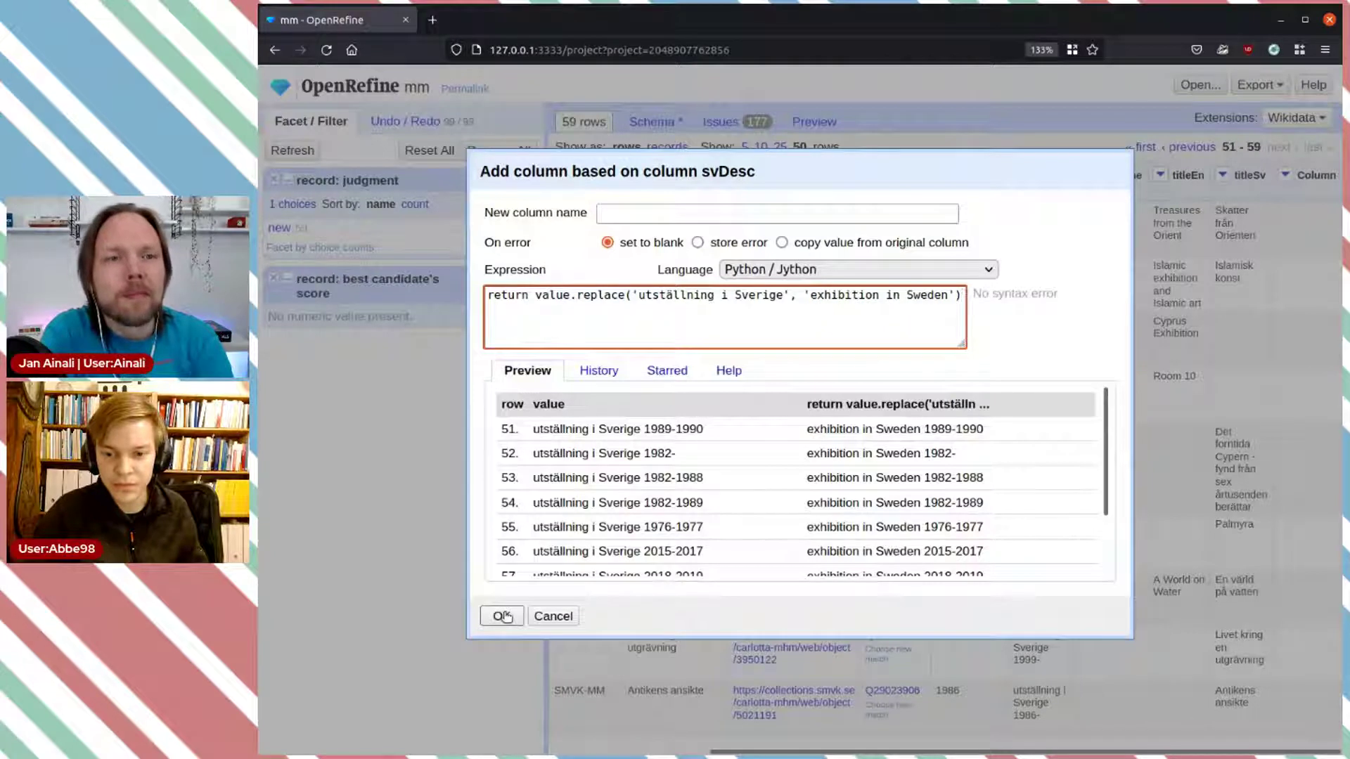
Step: Name the new column enDesc and create it
{"action": "left_click", "coordinate": [675, 206]}
{"action": "type", "text": "enDesc"}
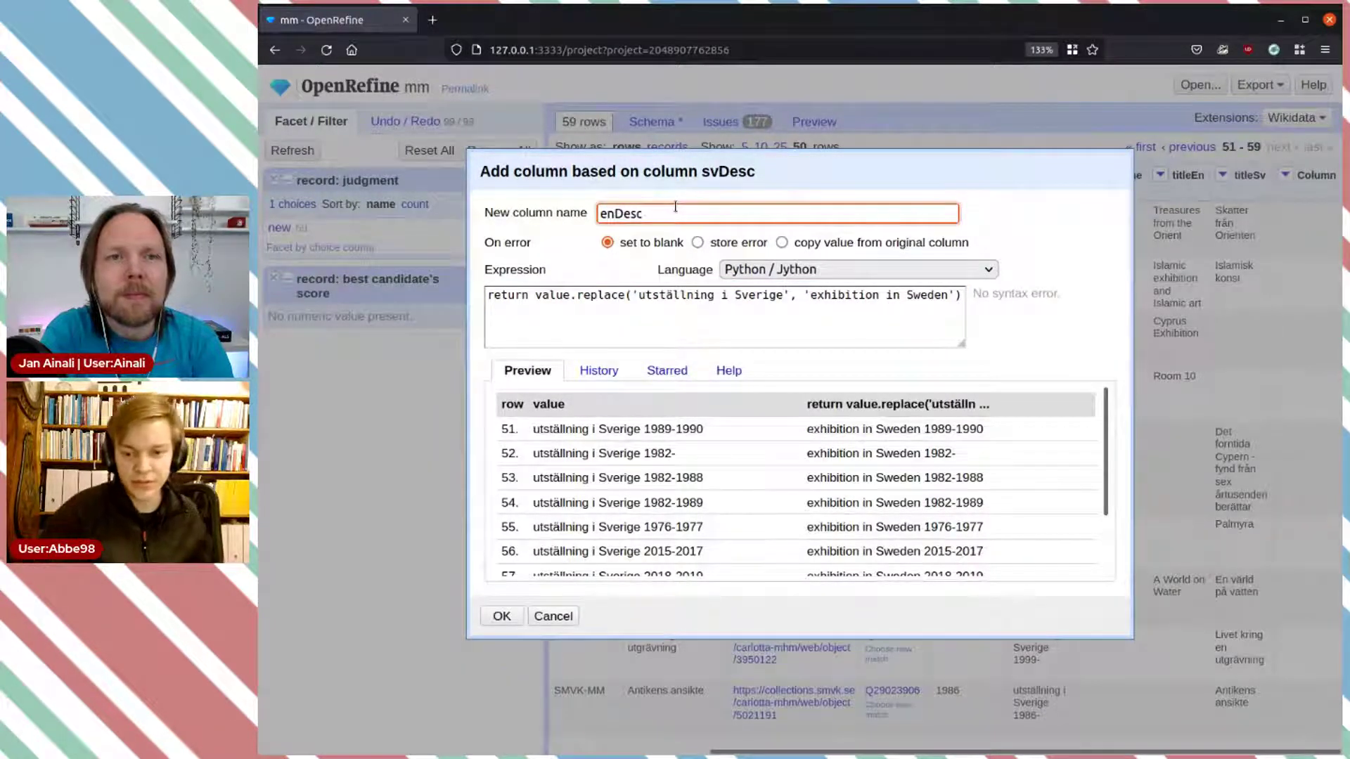
{"action": "left_click", "coordinate": [501, 616]}
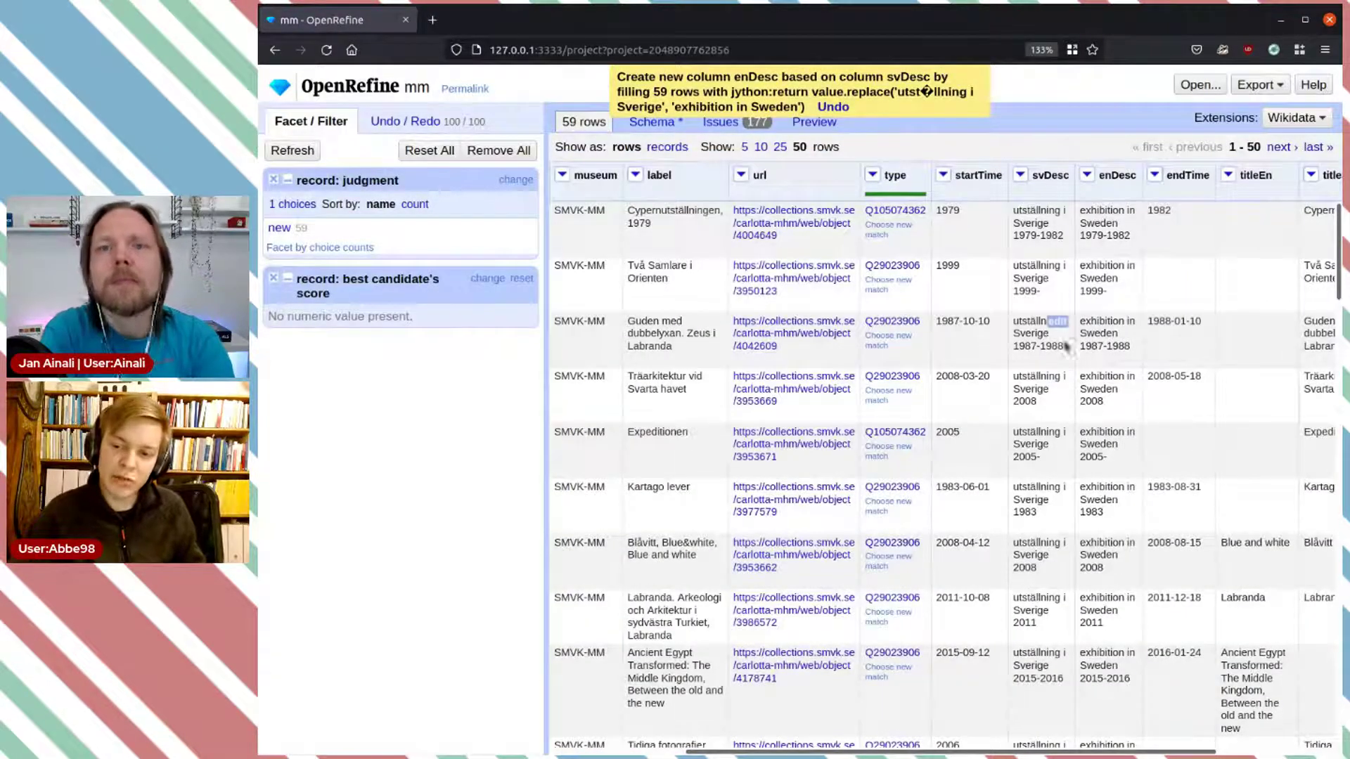
Step: Add a Description term in Swedish (sv) to the record item in the Wikidata schema, filled from the svDesc column
{"action": "left_click", "coordinate": [654, 122]}
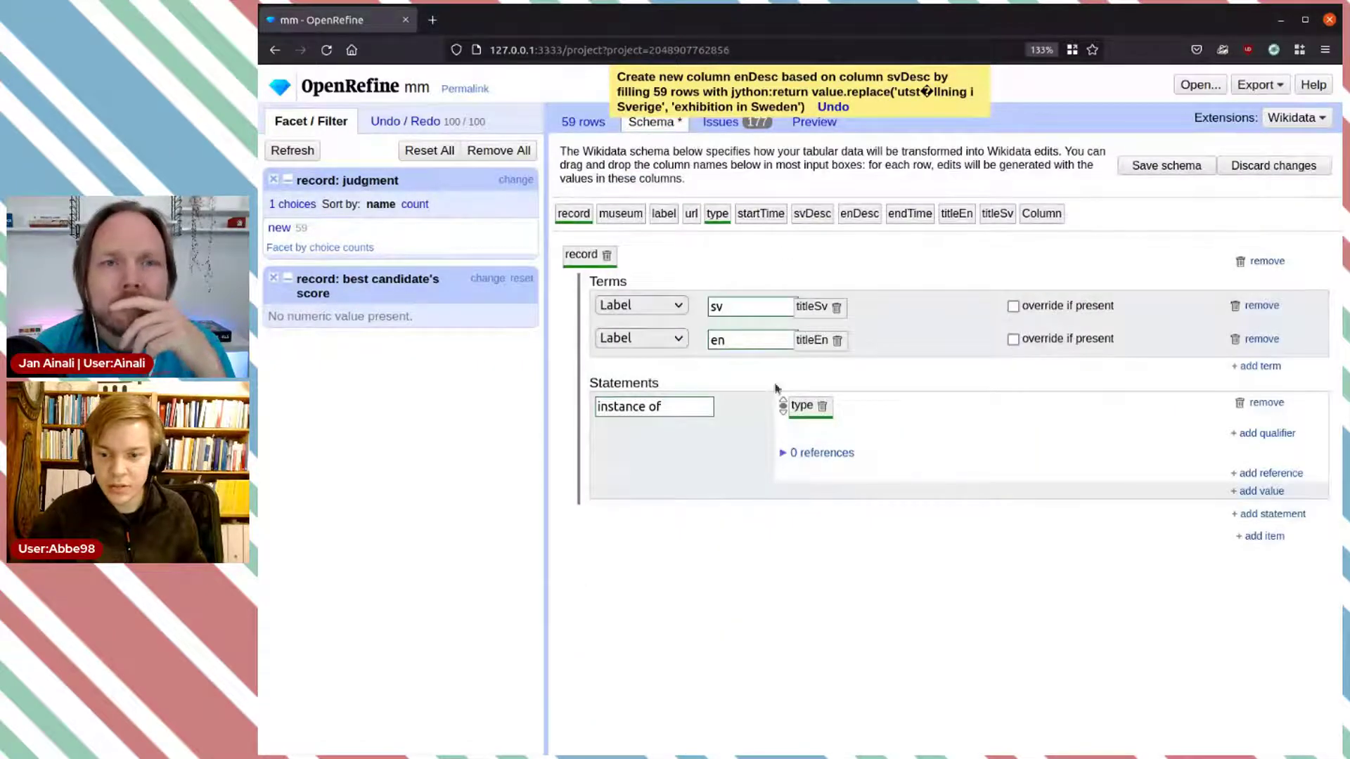
{"action": "left_click", "coordinate": [1260, 367]}
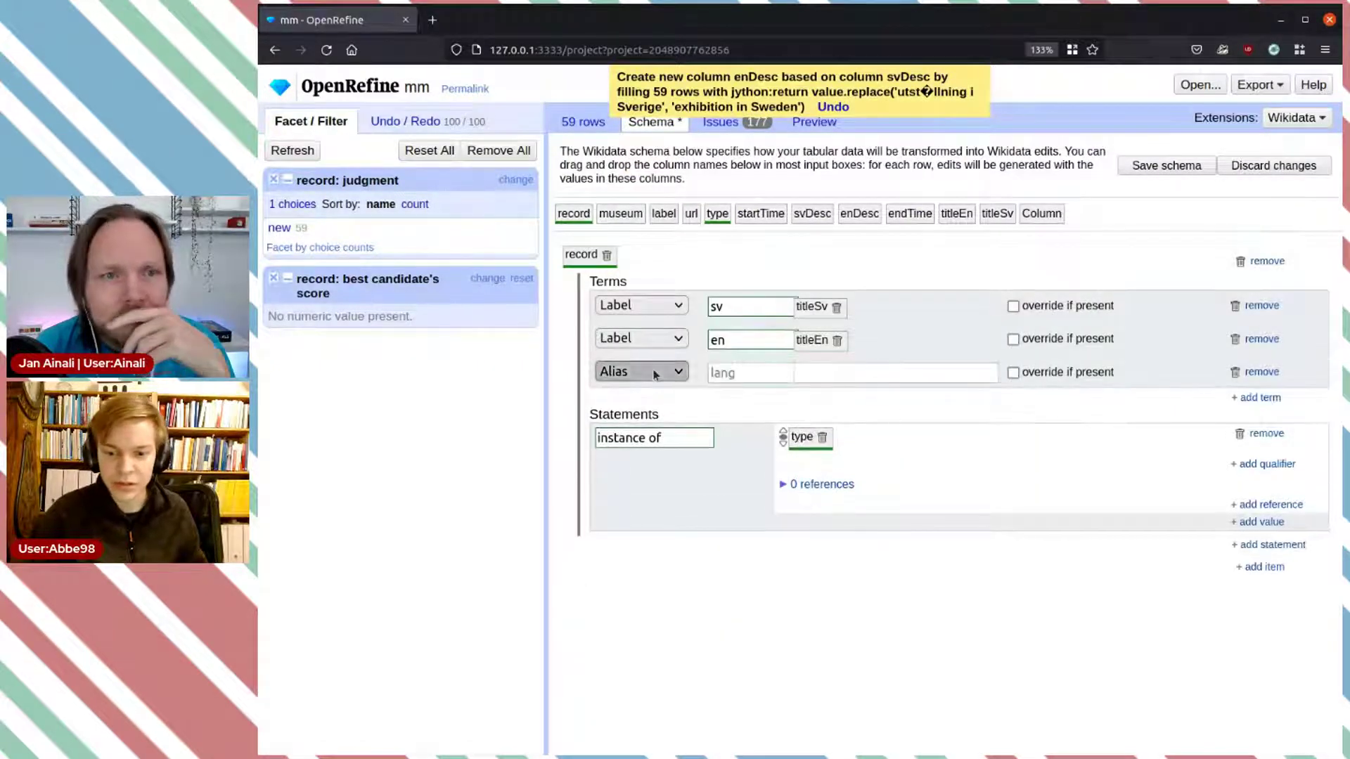
{"action": "left_click", "coordinate": [647, 415]}
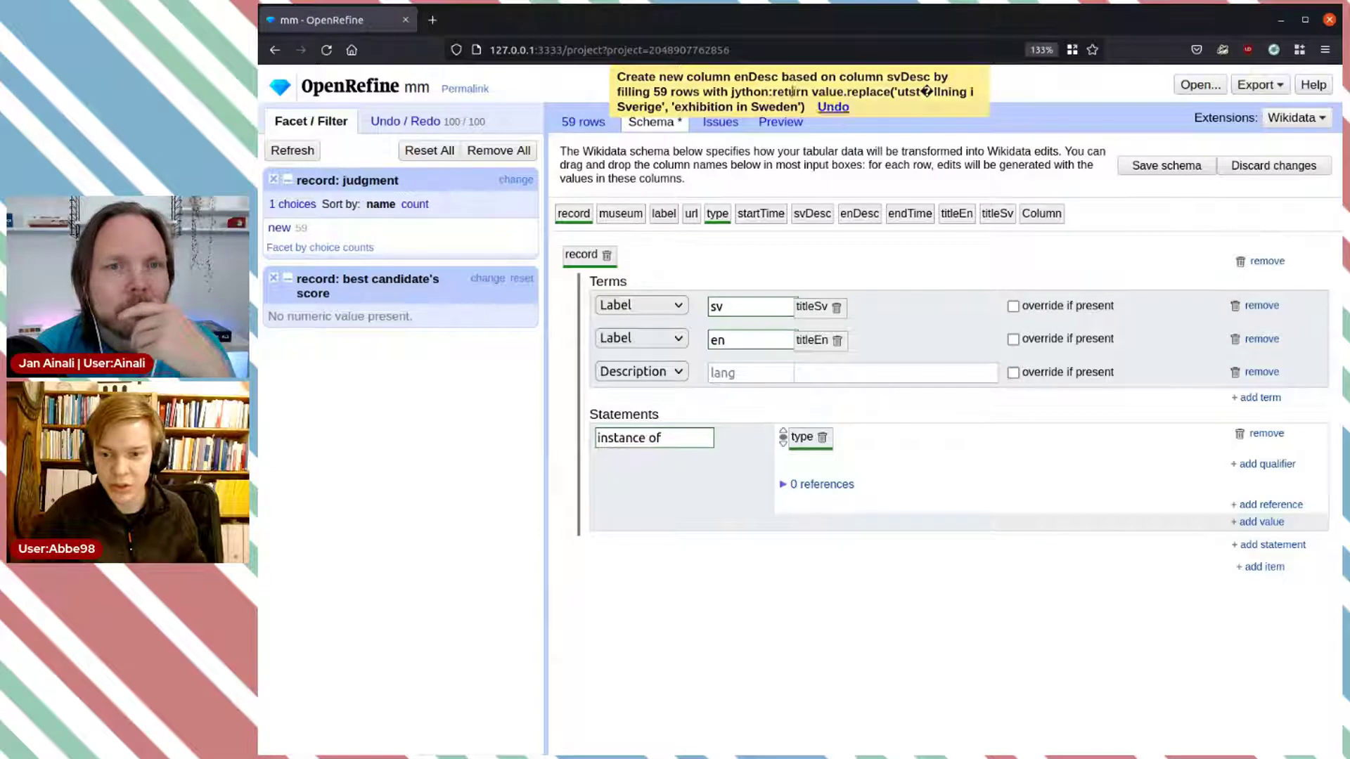
{"action": "left_click", "coordinate": [740, 370]}
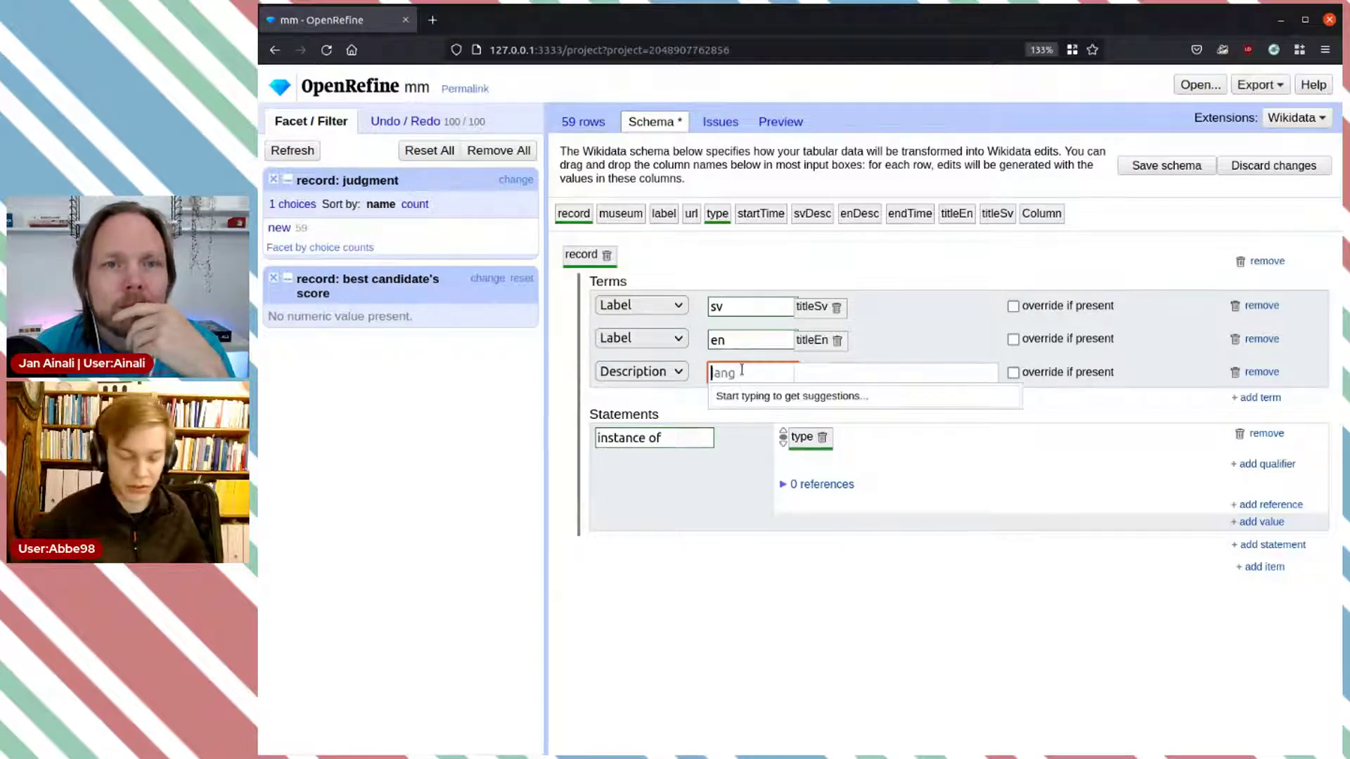
{"action": "type", "text": "ev"}
{"action": "key", "text": "BackSpace"}
{"action": "key", "text": "BackSpace"}
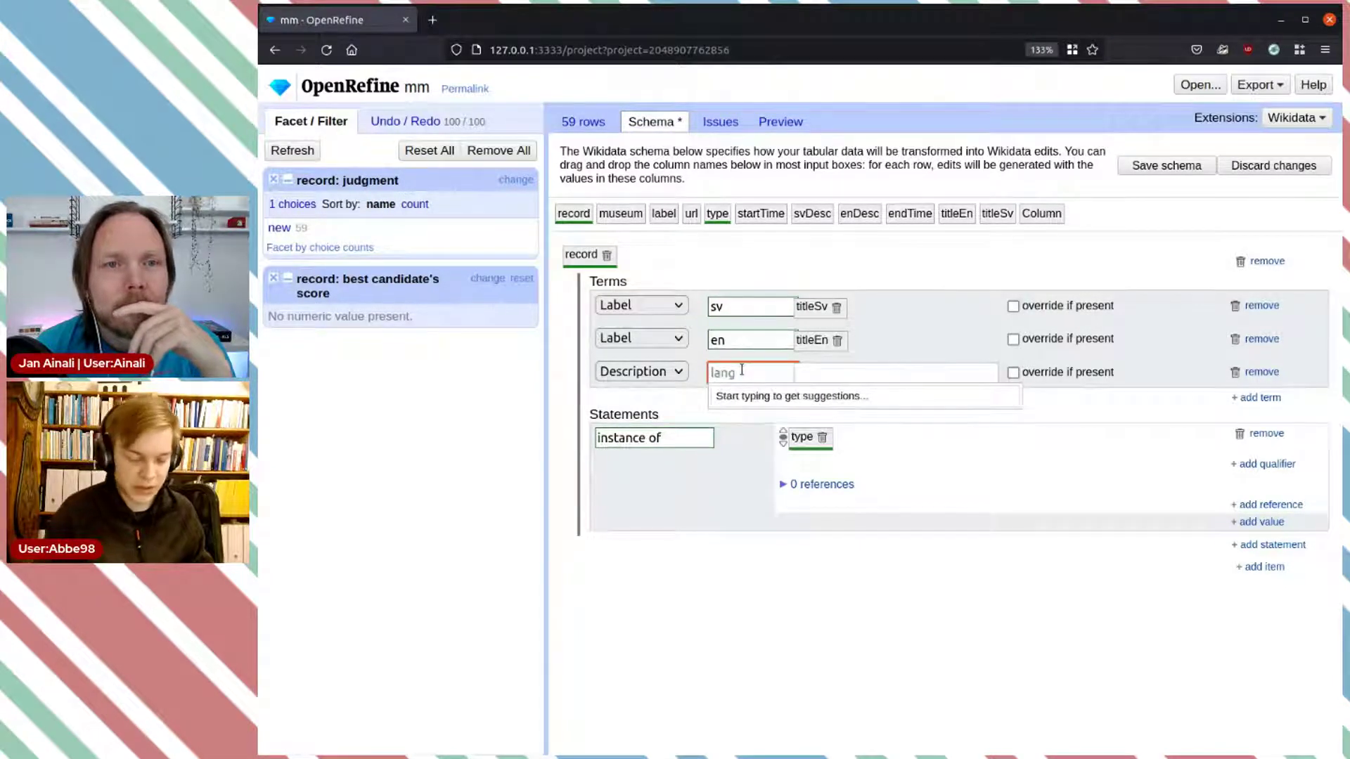
{"action": "type", "text": "sv"}
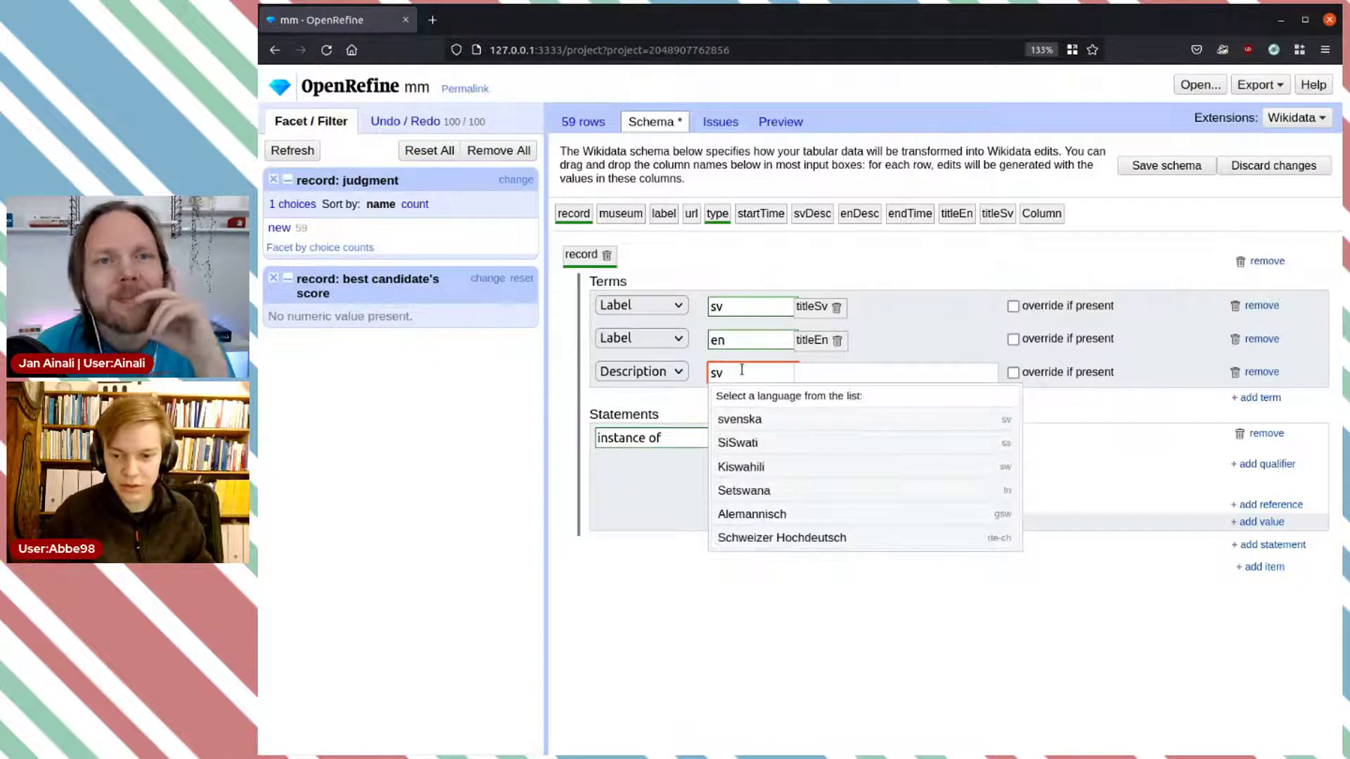
{"action": "left_click", "coordinate": [744, 420]}
{"action": "left_click", "coordinate": [833, 378]}
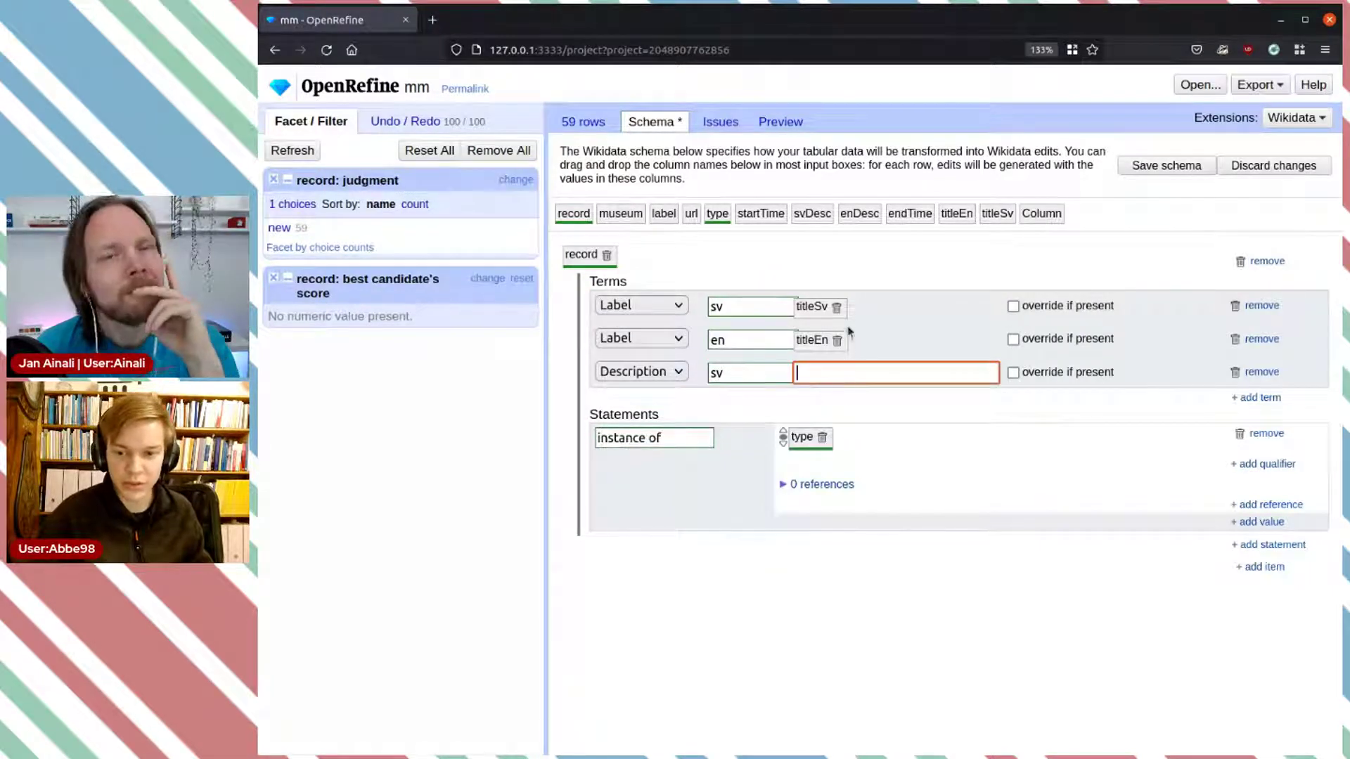
{"action": "left_click_drag", "start_coordinate": [821, 215], "coordinate": [833, 373]}
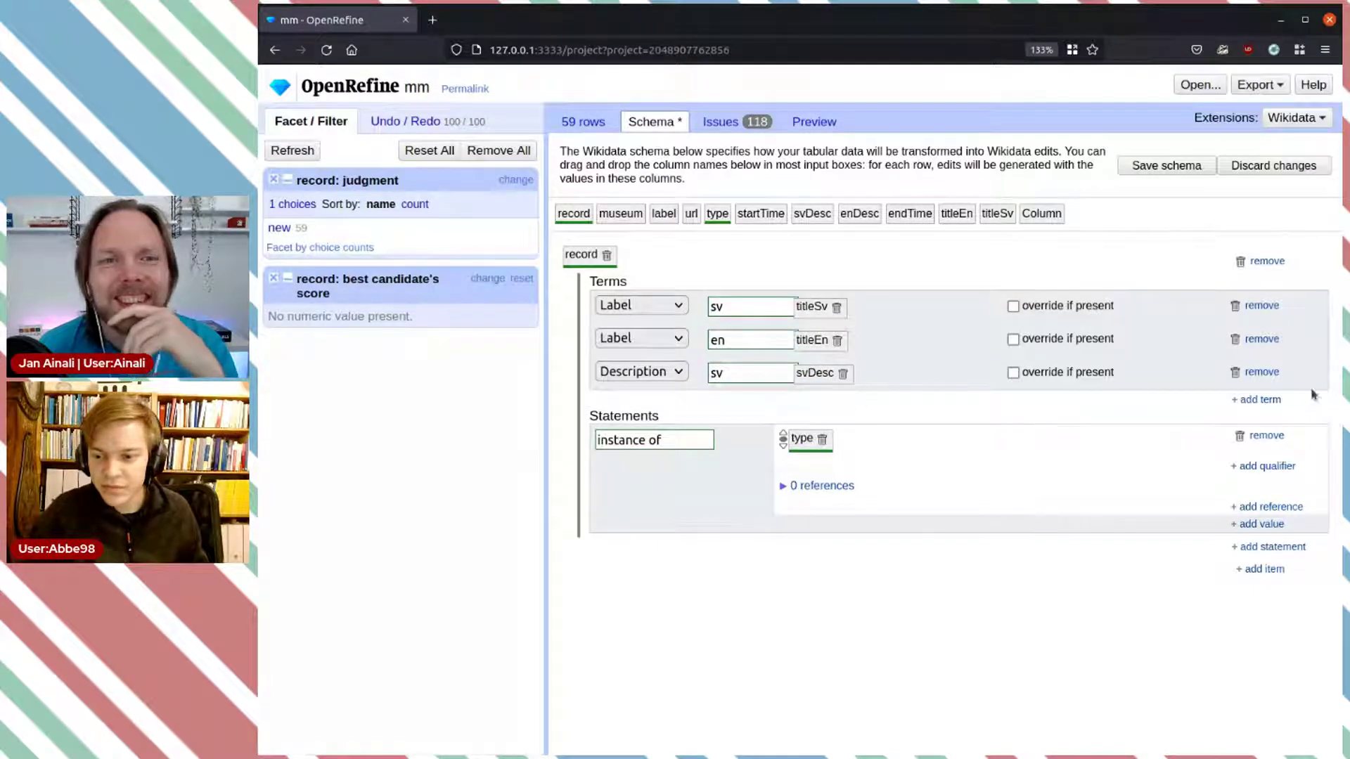
Step: Add an English (en) Description term to the record item filled from the enDesc column, and review the issues reported for the schema
{"action": "left_click", "coordinate": [1276, 403]}
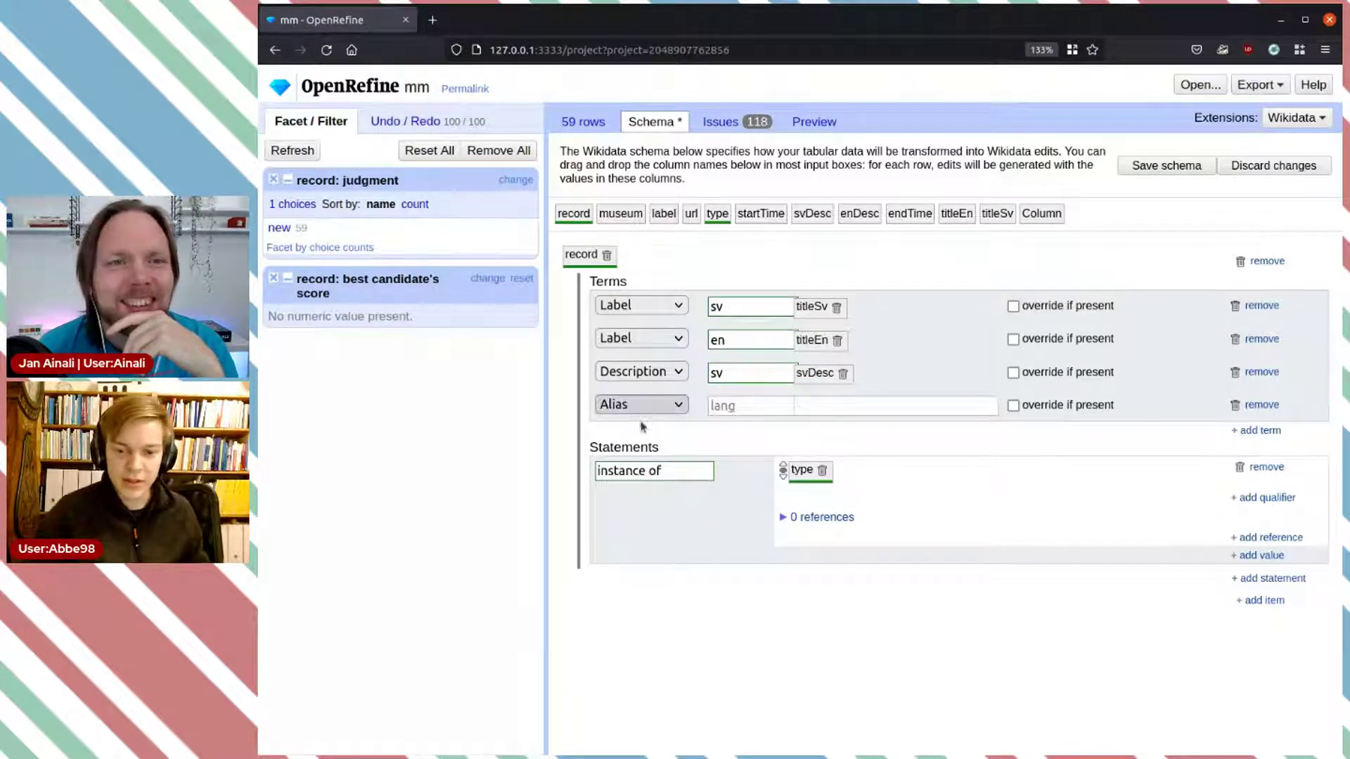
{"action": "key", "text": "Up"}
{"action": "left_click", "coordinate": [766, 405]}
{"action": "type", "text": "e"}
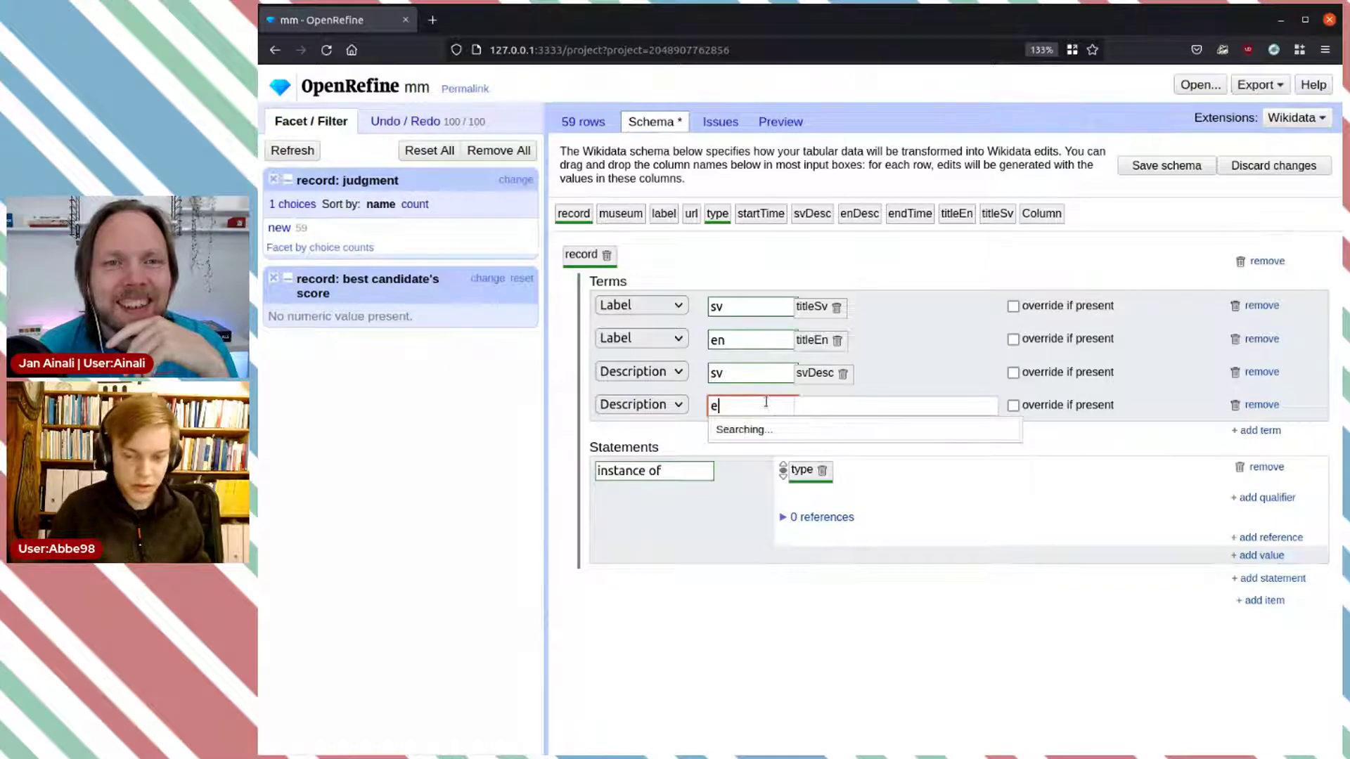
{"action": "key", "text": "BackSpace"}
{"action": "type", "text": "en"}
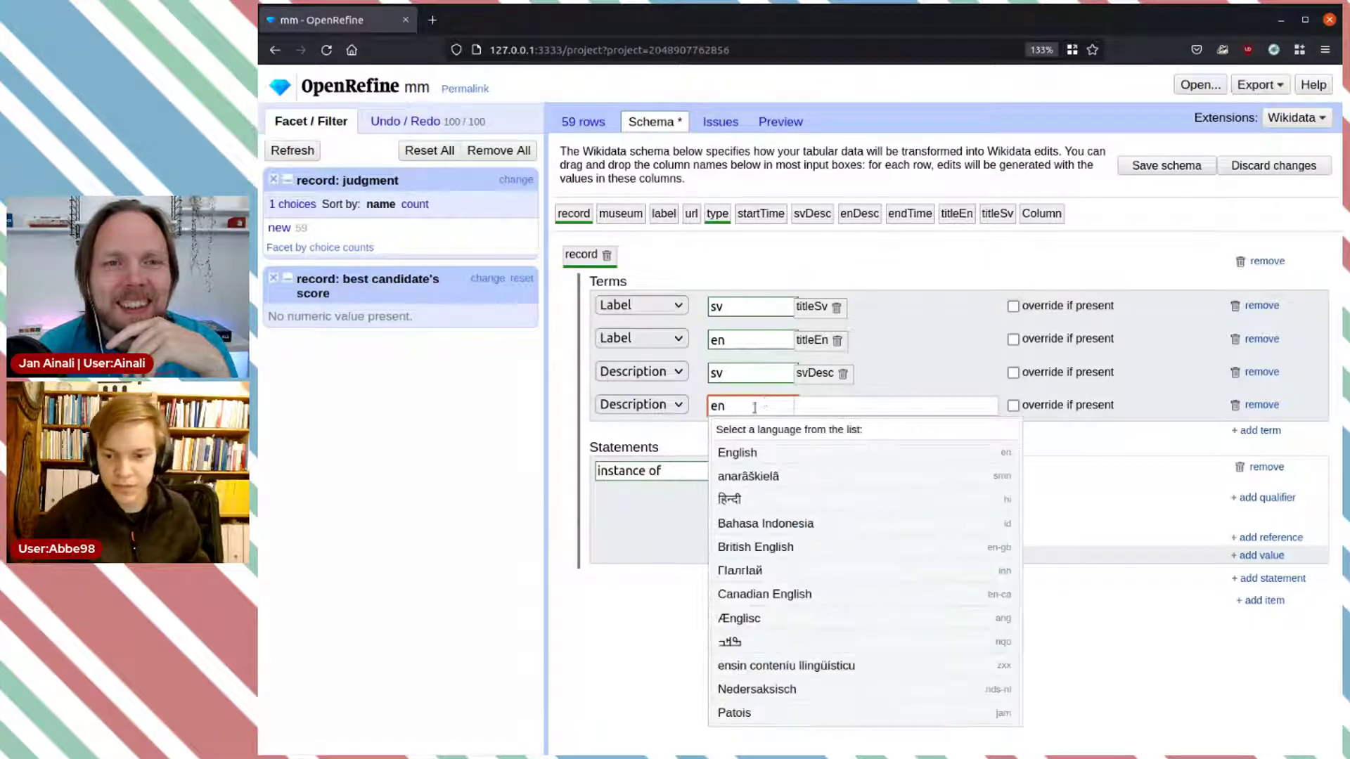
{"action": "left_click", "coordinate": [837, 253]}
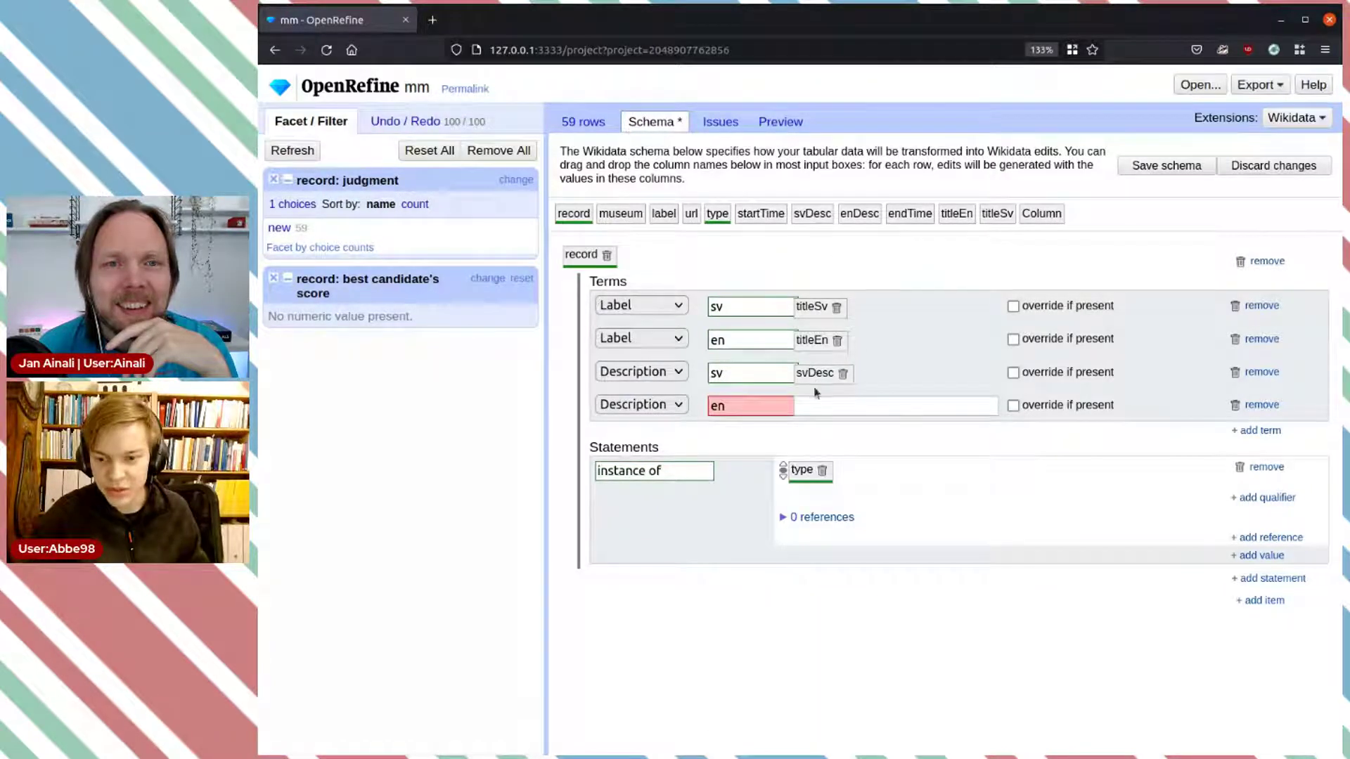
{"action": "left_click", "coordinate": [759, 406]}
{"action": "left_click", "coordinate": [759, 458]}
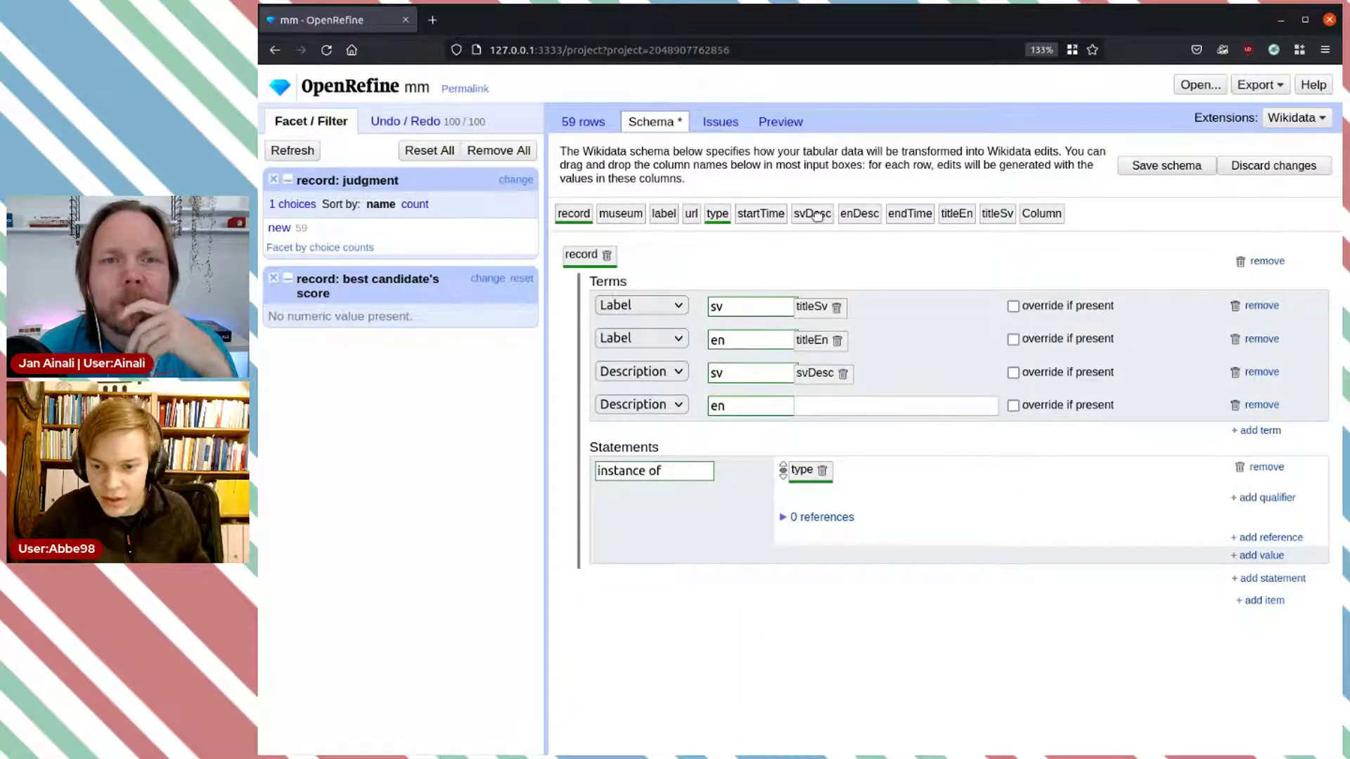
{"action": "left_click_drag", "start_coordinate": [859, 214], "coordinate": [833, 408]}
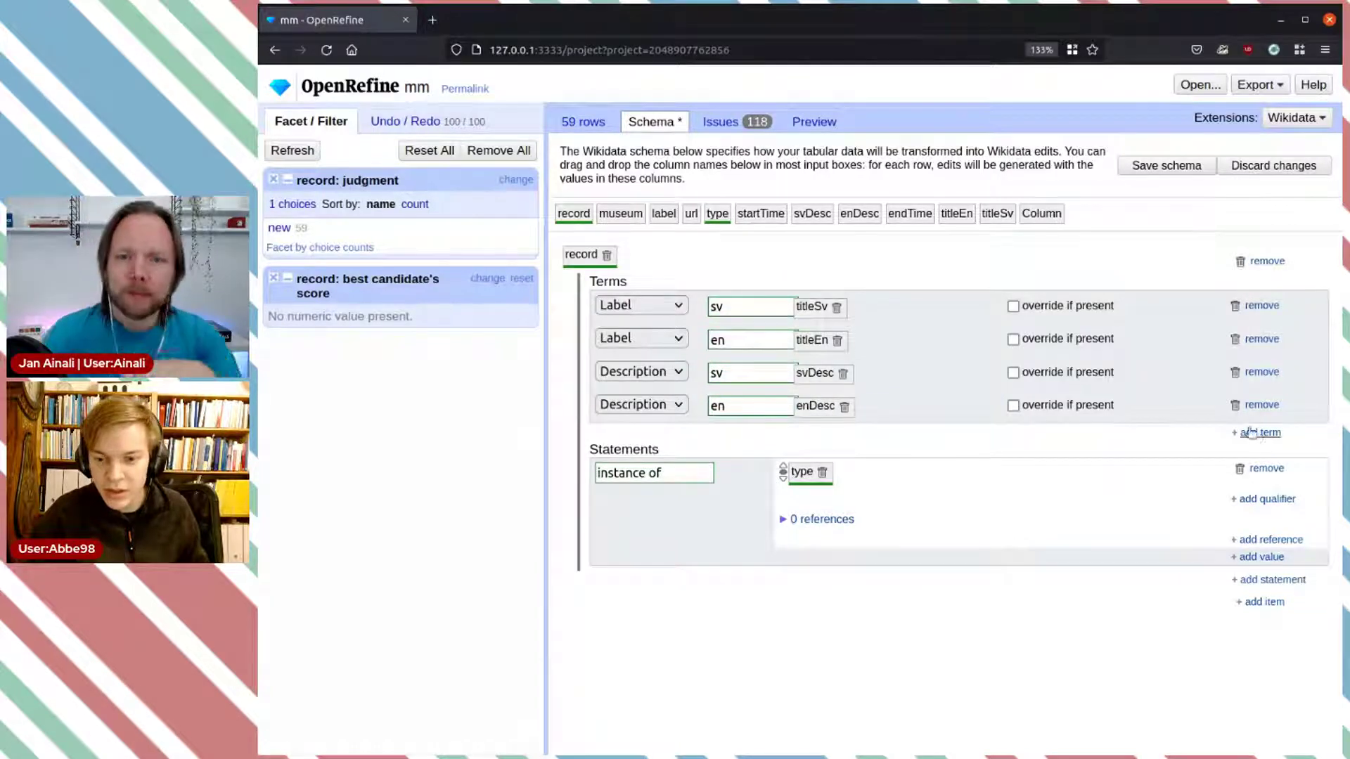
{"action": "left_click", "coordinate": [731, 122]}
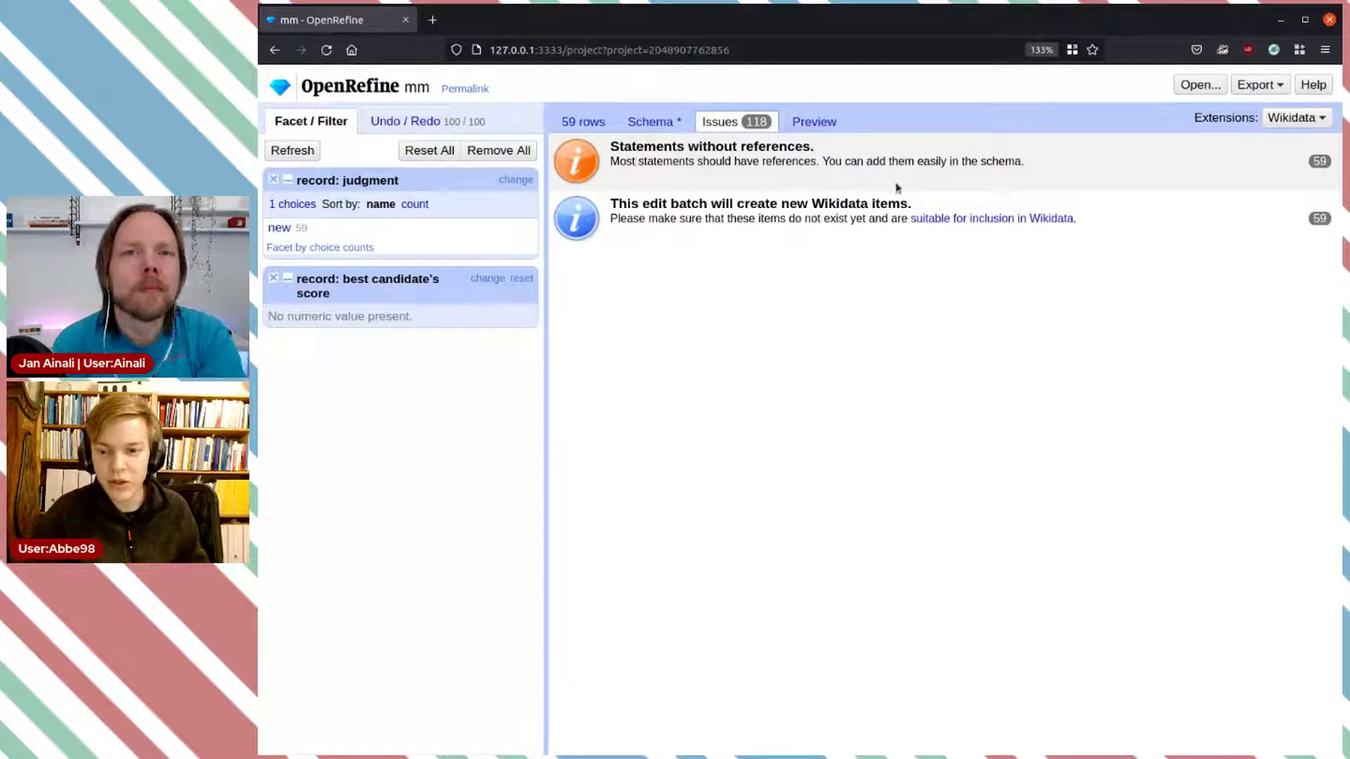
{"action": "left_click", "coordinate": [661, 125]}
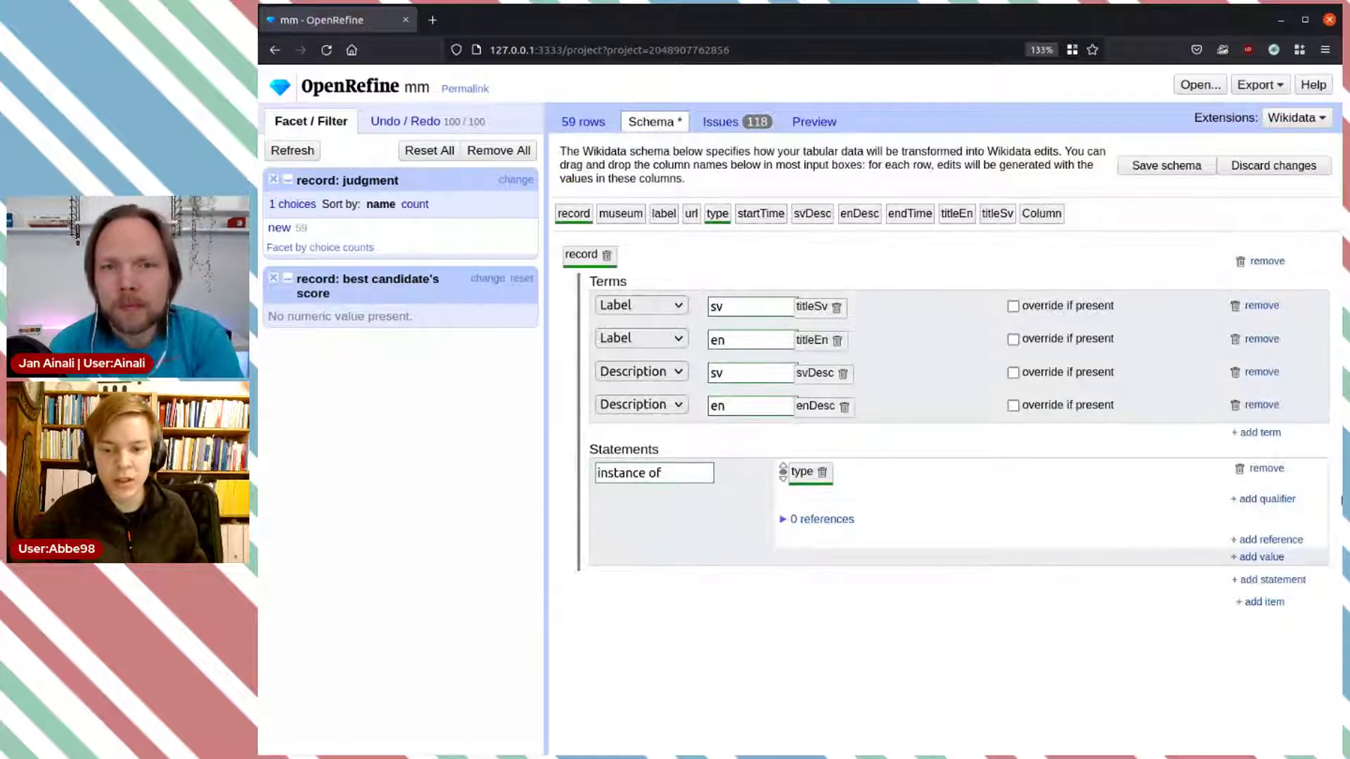
Step: Add a country statement with the value Sweden to the record item in the Wikidata schema
{"action": "left_click", "coordinate": [1263, 581]}
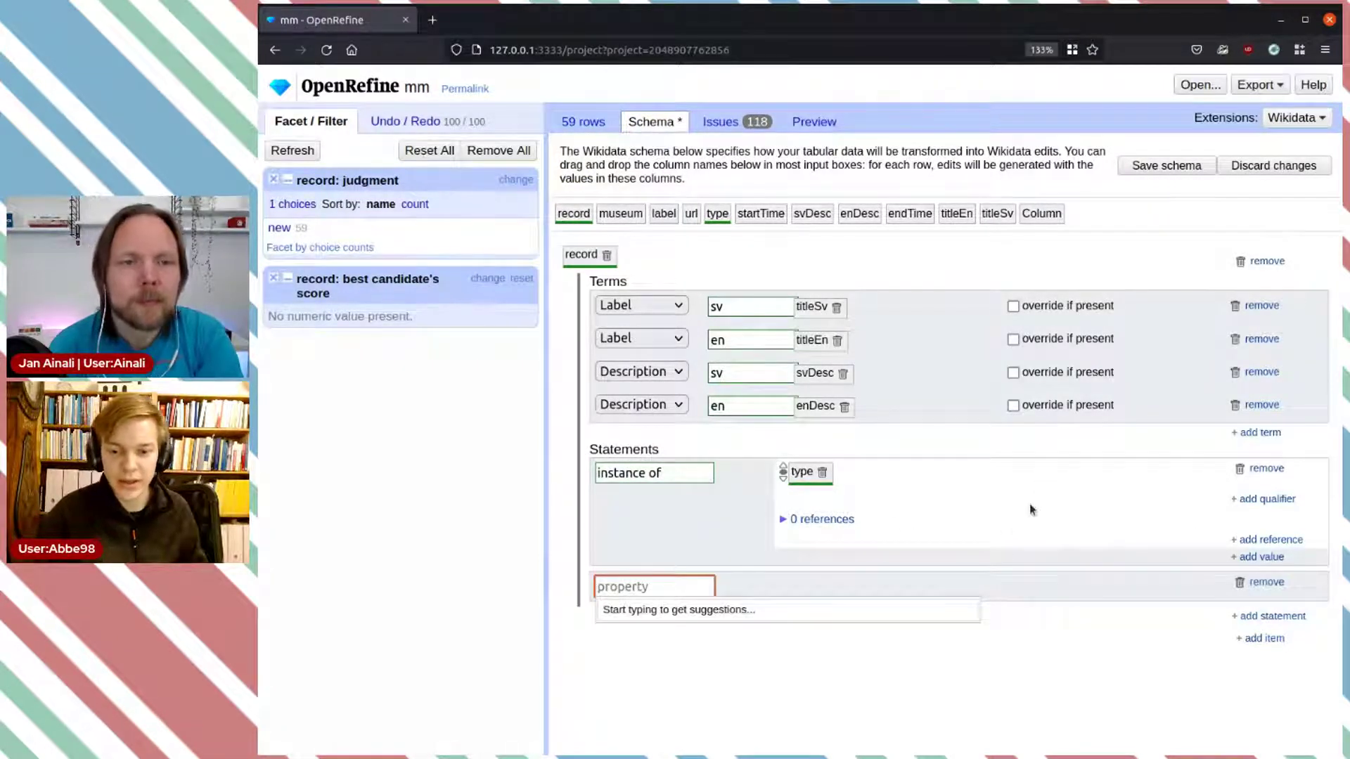
{"action": "type", "text": "country"}
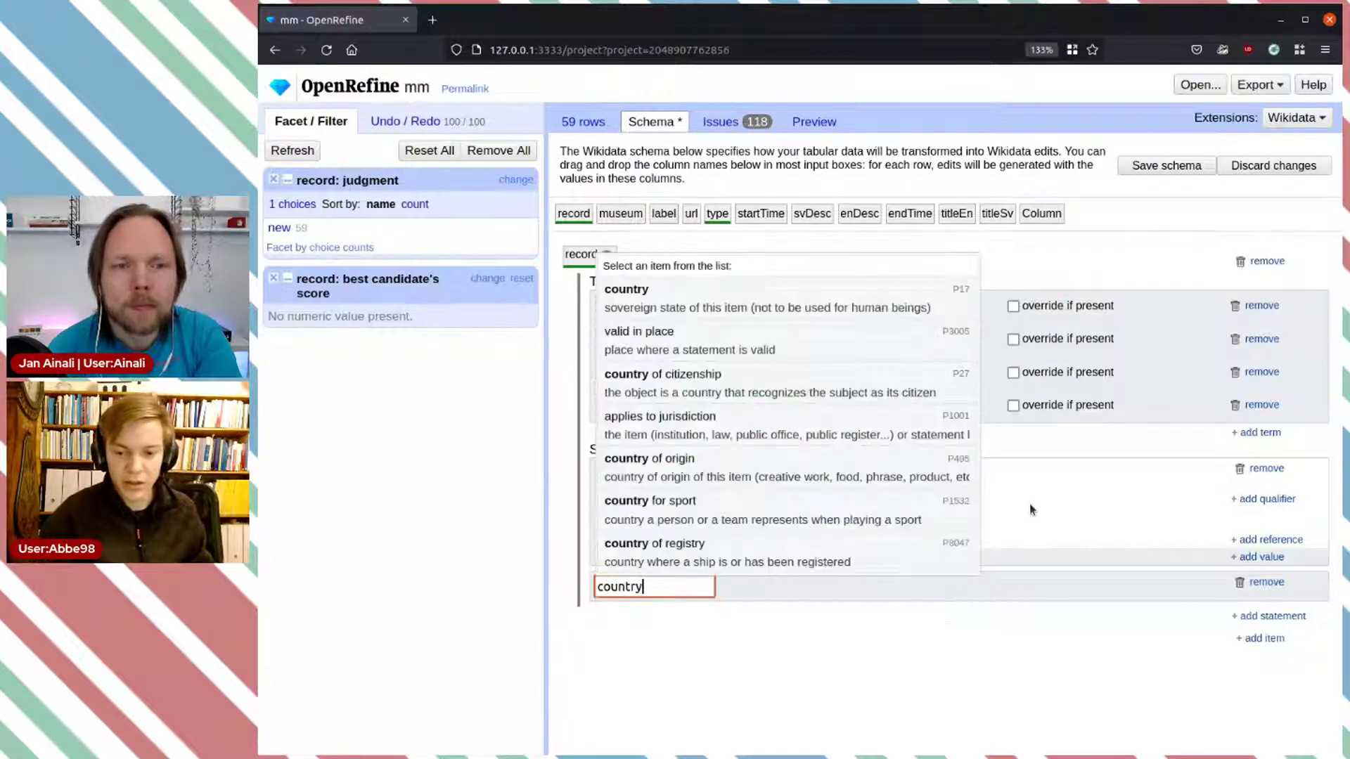
{"action": "left_click", "coordinate": [703, 295]}
{"action": "left_click", "coordinate": [812, 589]}
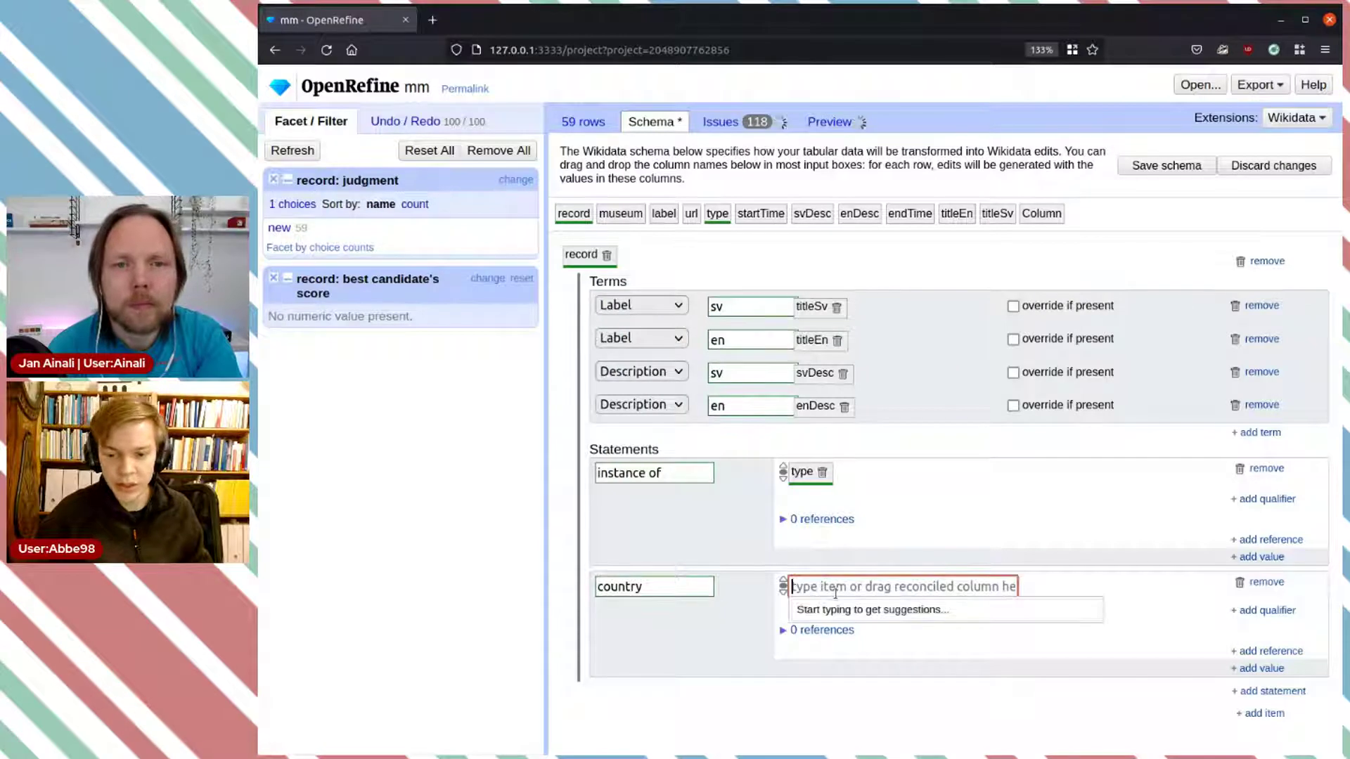
{"action": "type", "text": "Sweden"}
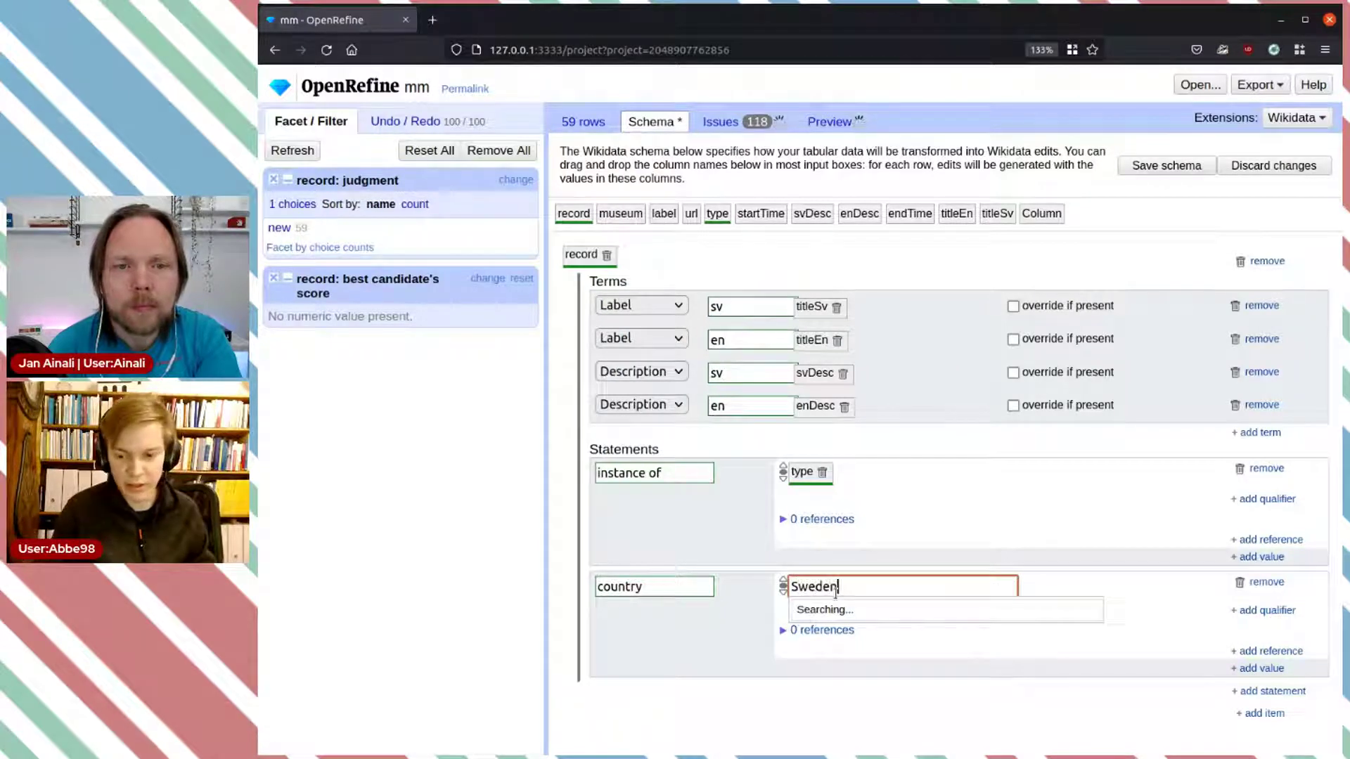
{"action": "left_click", "coordinate": [934, 294]}
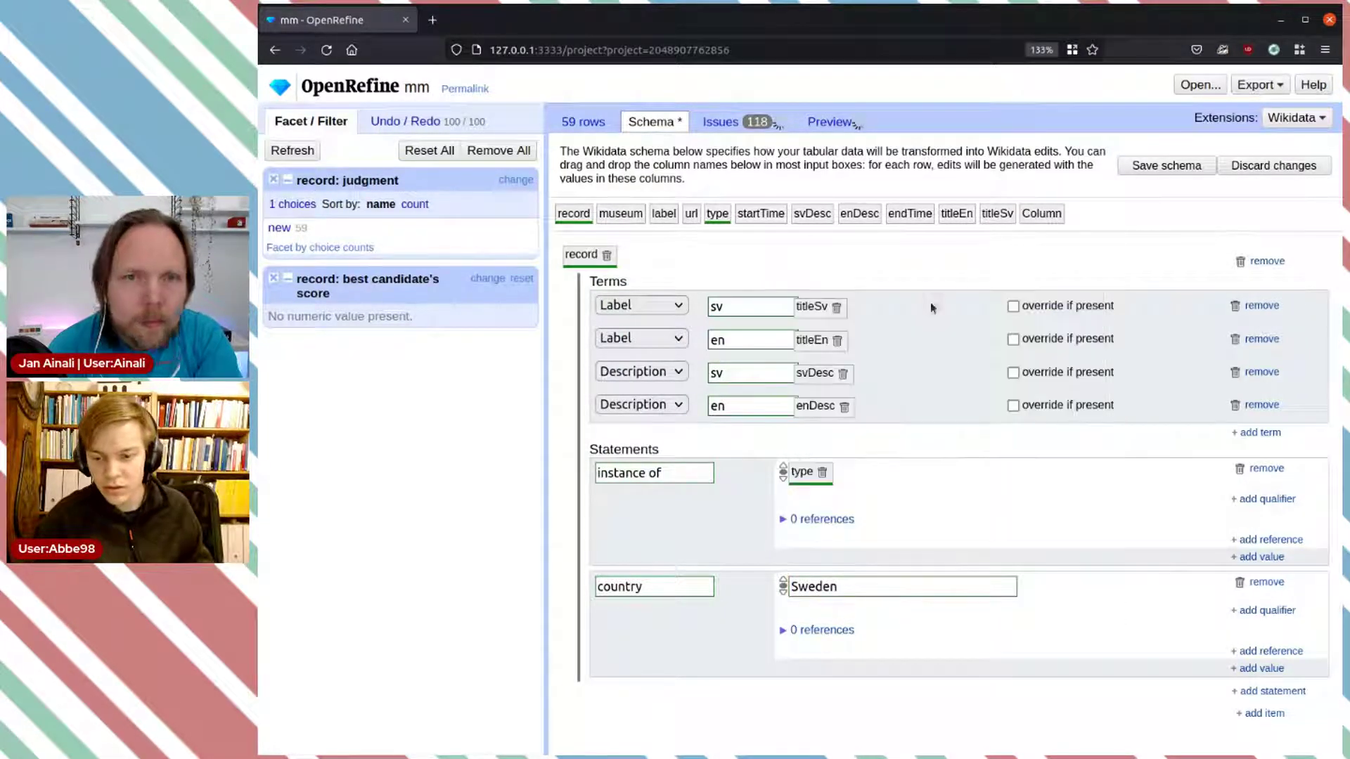
{"action": "left_click", "coordinate": [1264, 714]}
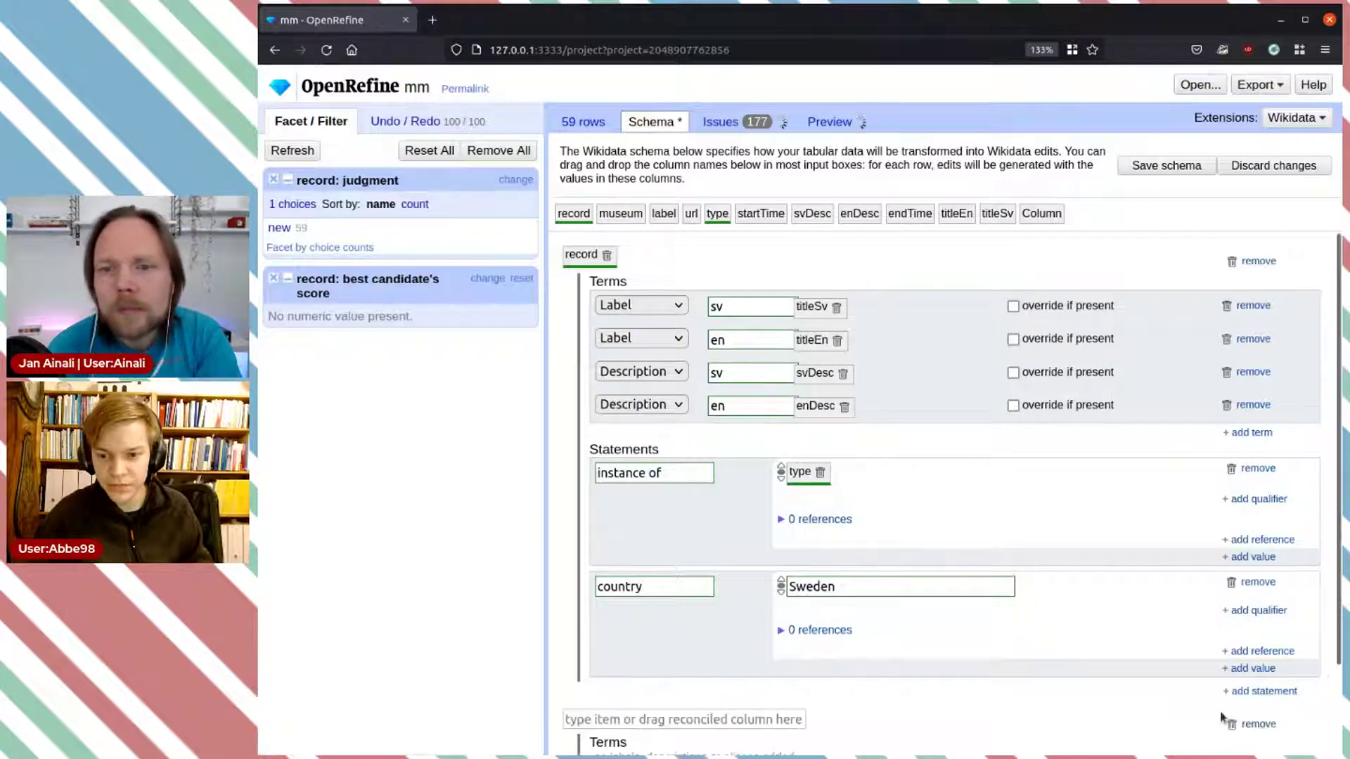
{"action": "scroll", "coordinate": [978, 551], "scroll_direction": "down", "scroll_amount": 2}
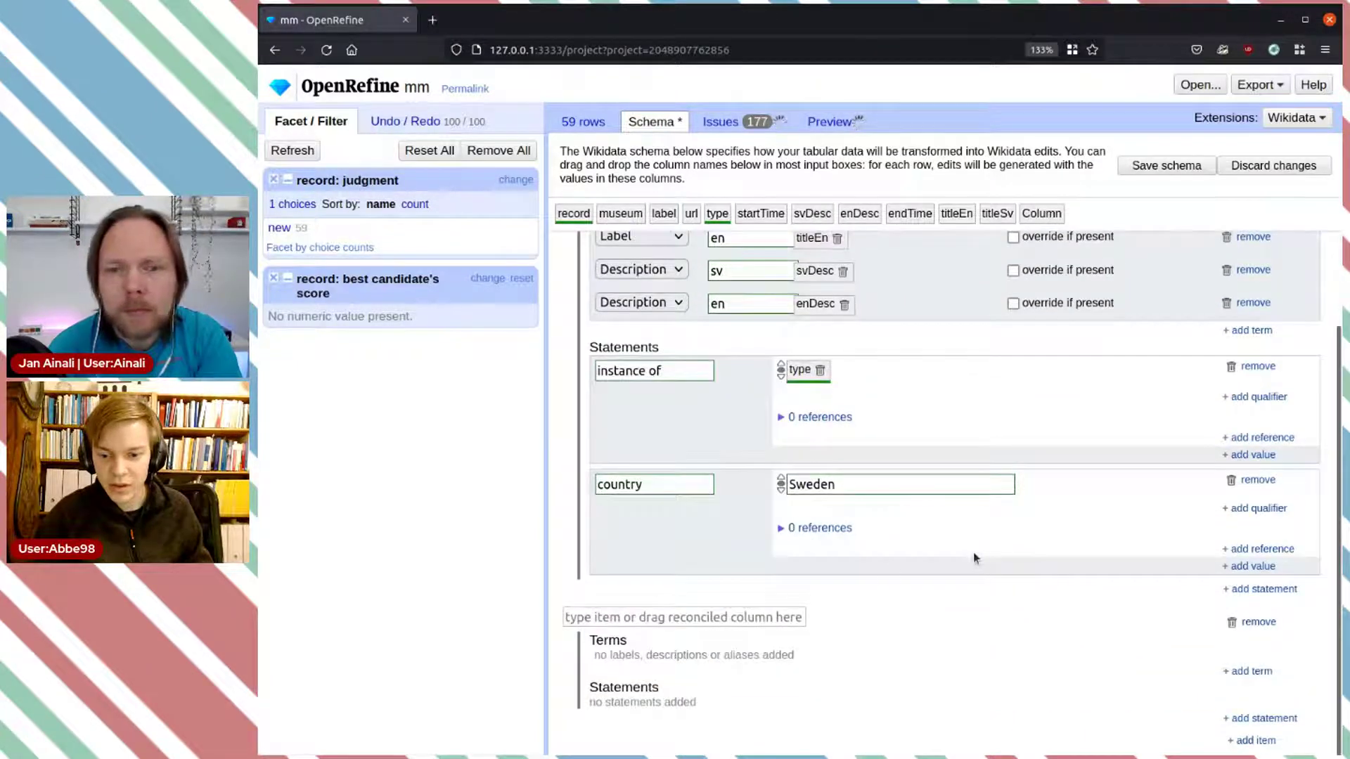
{"action": "left_click", "coordinate": [1259, 623]}
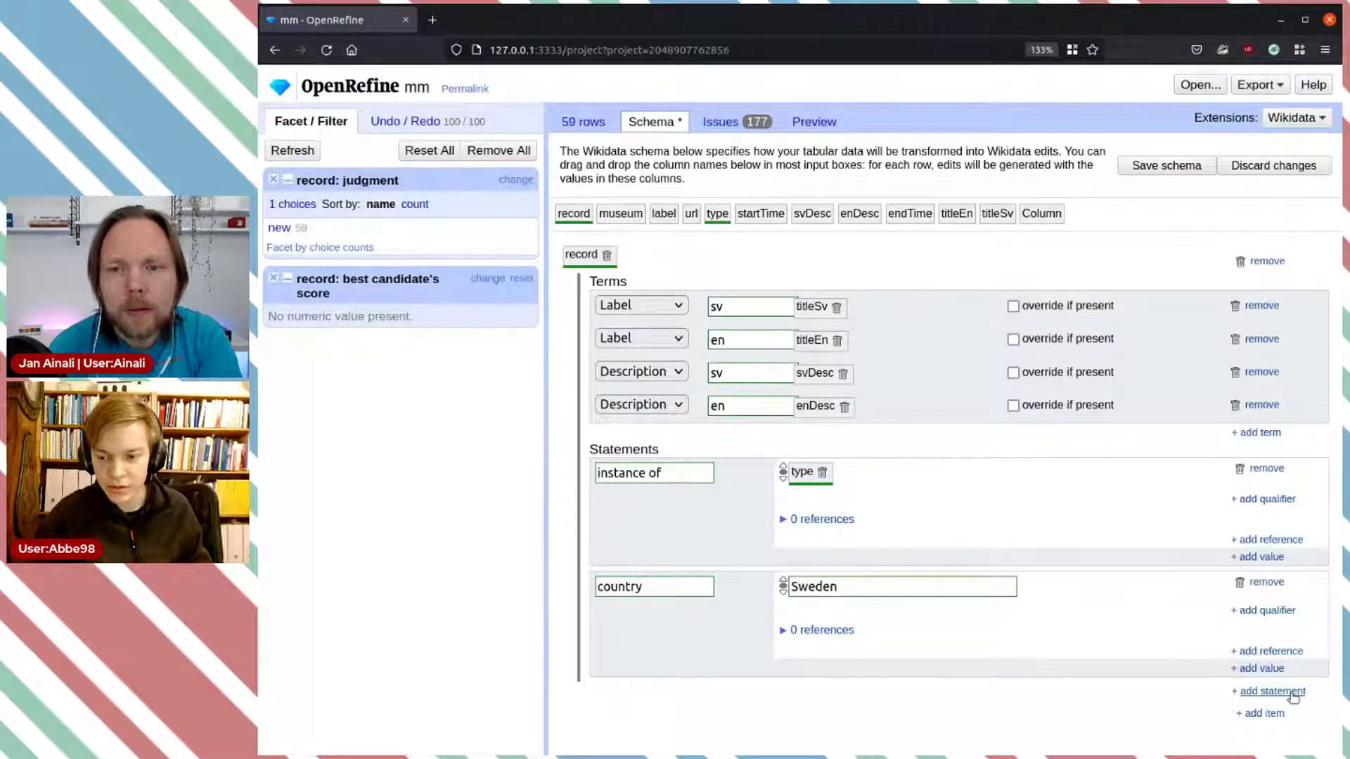
Step: Add a start time (P580) statement to the record item, filled from the startTime column
{"action": "left_click", "coordinate": [1243, 691]}
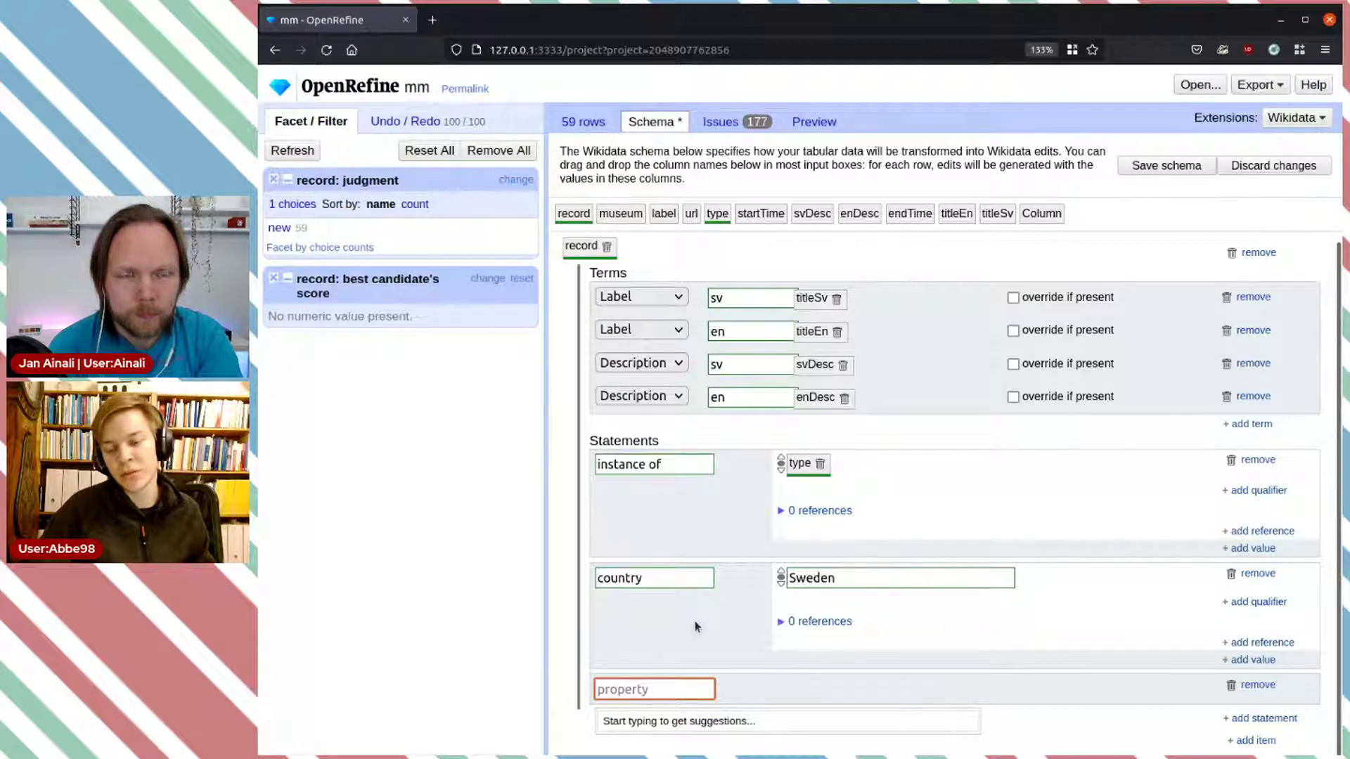
{"action": "type", "text": "start"}
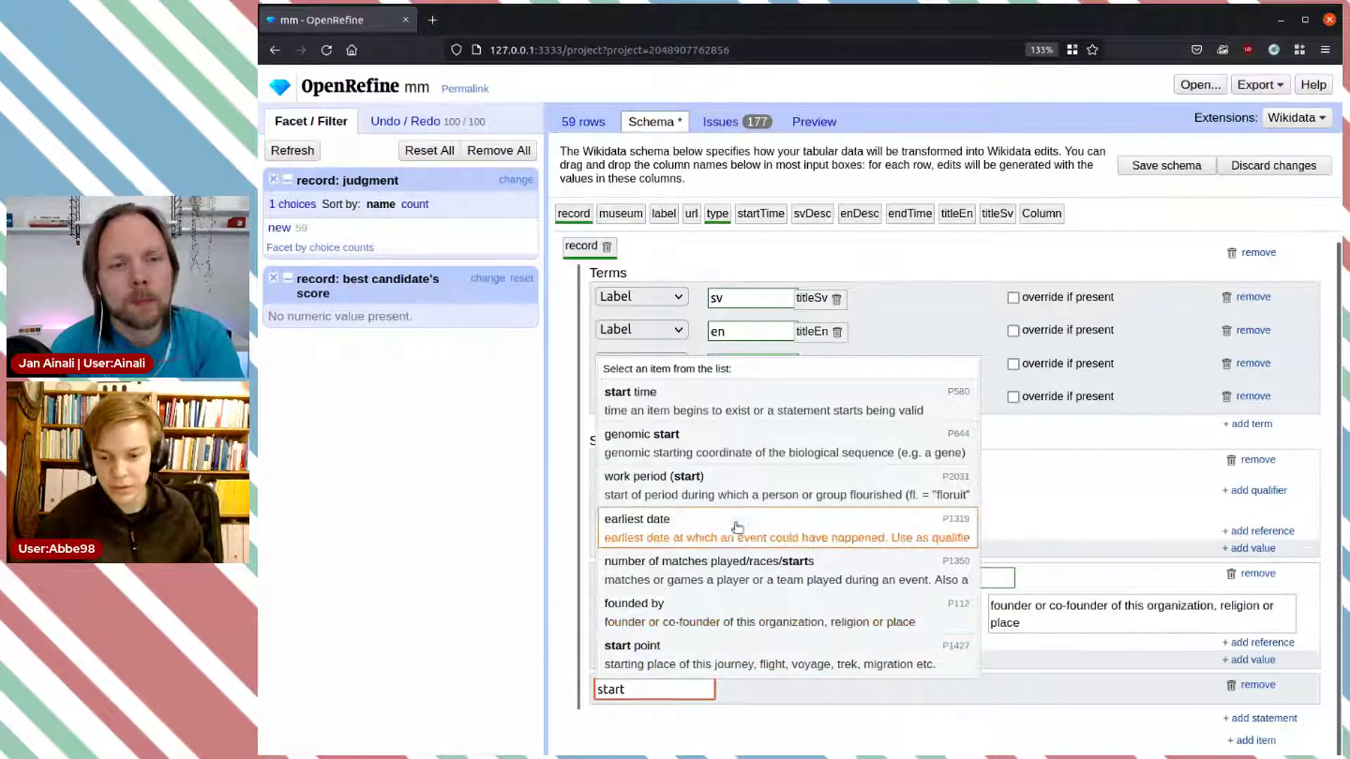
{"action": "left_click", "coordinate": [704, 410]}
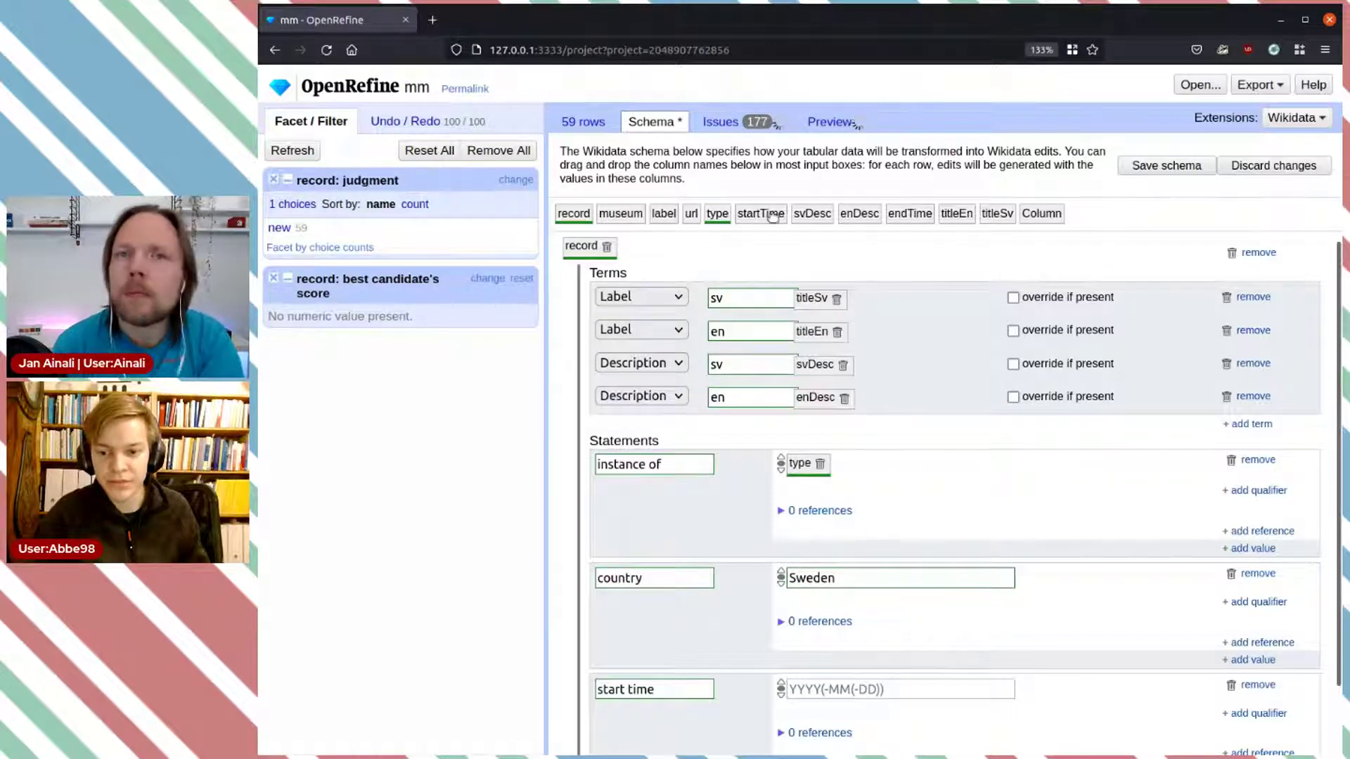
{"action": "left_click_drag", "start_coordinate": [778, 216], "coordinate": [815, 689]}
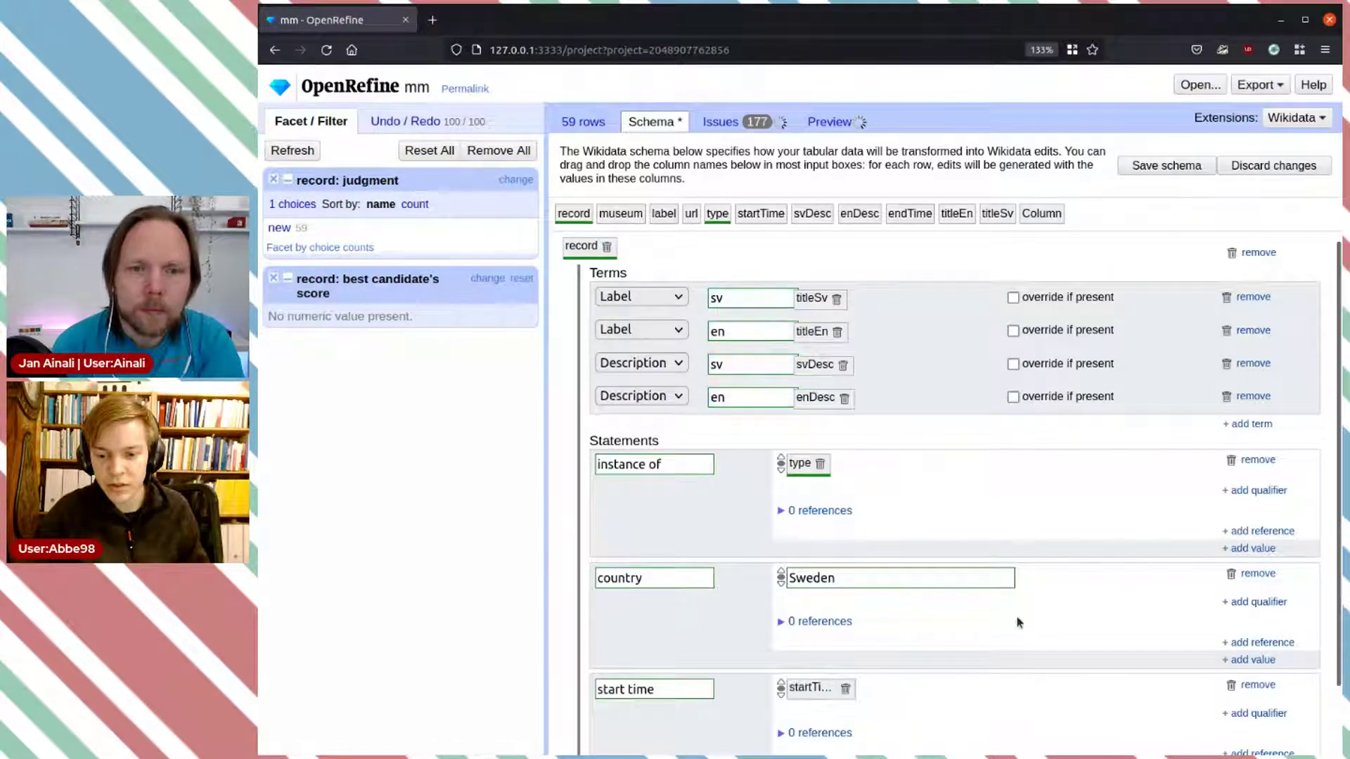
Step: Add an end time (P582) statement to the record item, filled from the endTime column
{"action": "scroll", "coordinate": [1019, 622], "scroll_direction": "down", "scroll_amount": 2}
{"action": "left_click", "coordinate": [1258, 719]}
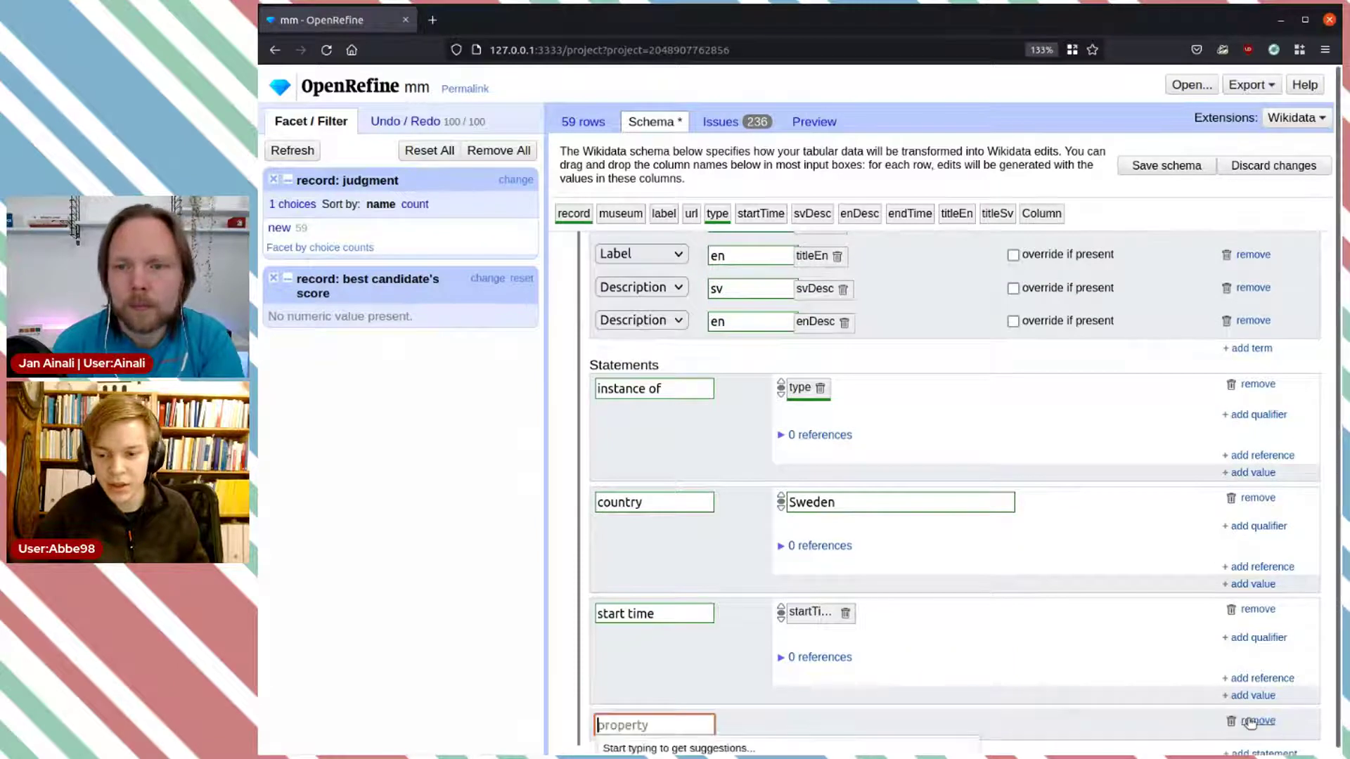
{"action": "scroll", "coordinate": [884, 622], "scroll_direction": "down", "scroll_amount": 1}
{"action": "type", "text": "endtime"}
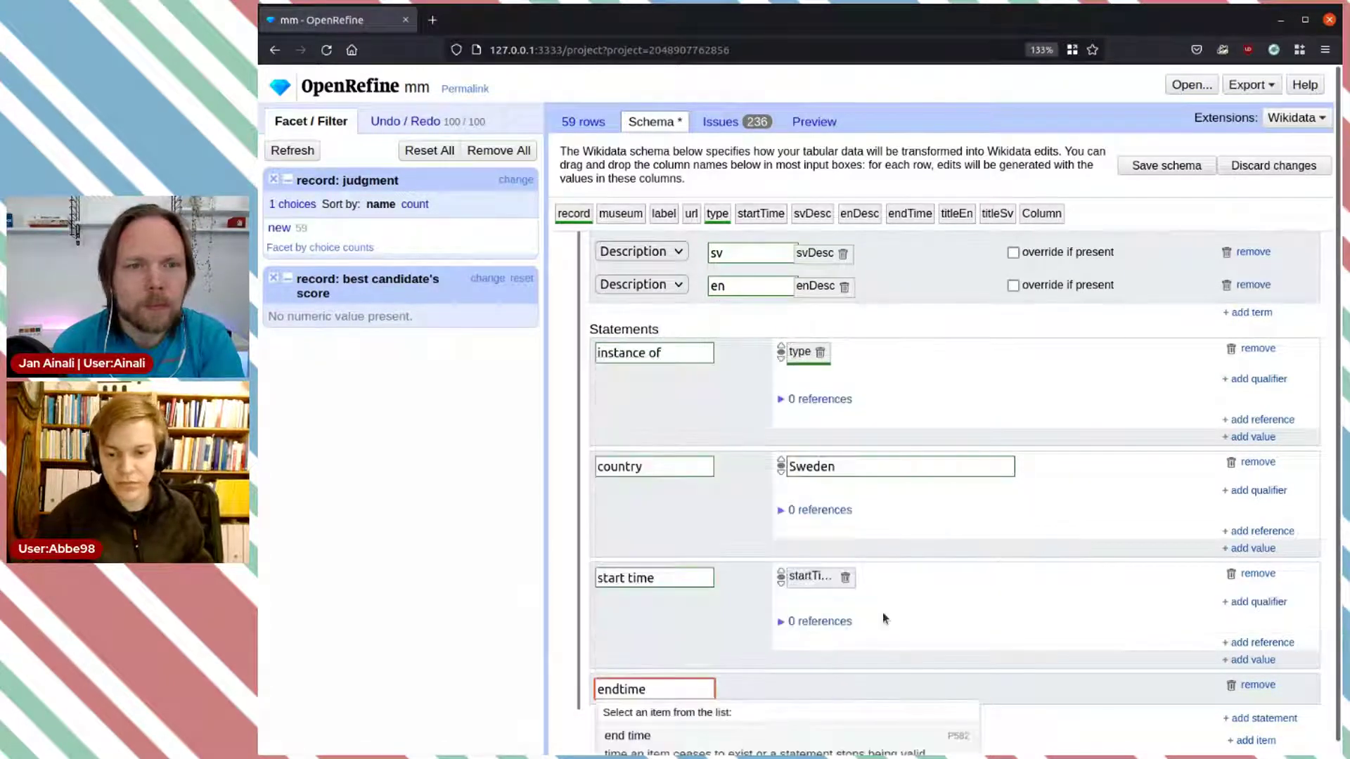
{"action": "left_click", "coordinate": [661, 738]}
{"action": "scroll", "coordinate": [914, 626], "scroll_direction": "down", "scroll_amount": 1}
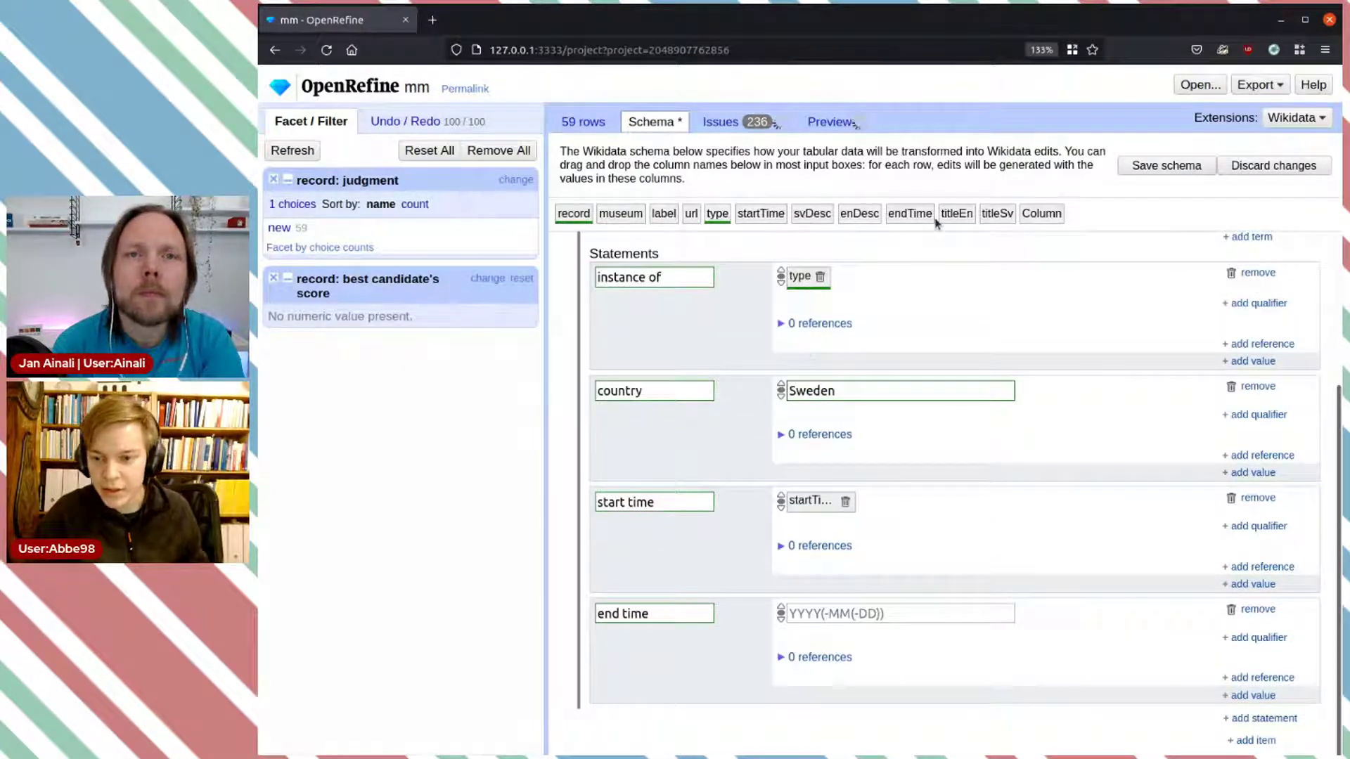
{"action": "left_click_drag", "start_coordinate": [910, 213], "coordinate": [859, 616]}
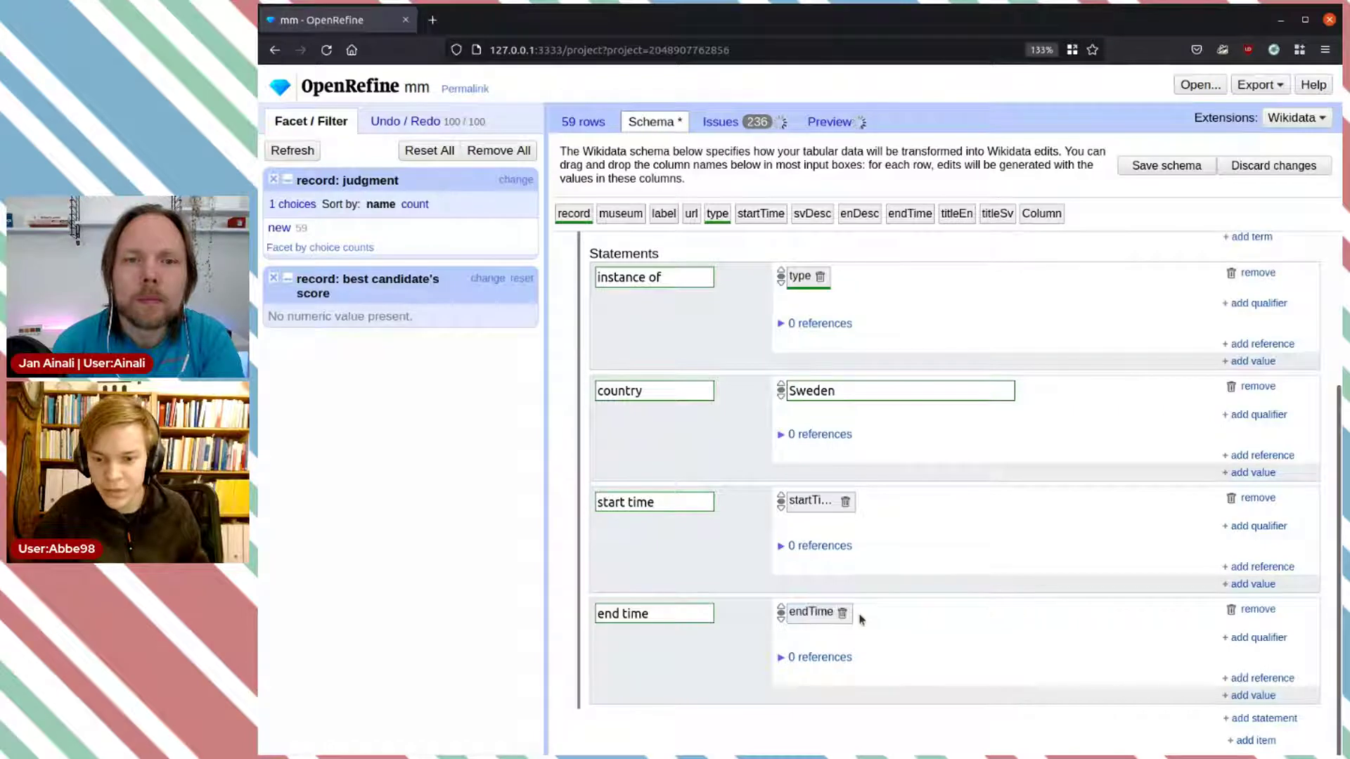
Step: Add an operator (P137) statement to the record item with the value Museum of Mediterranean and Near Eastern Antiquities
{"action": "scroll", "coordinate": [1019, 611], "scroll_direction": "up", "scroll_amount": 3}
{"action": "scroll", "coordinate": [1195, 675], "scroll_direction": "down", "scroll_amount": 3}
{"action": "left_click", "coordinate": [1263, 718]}
{"action": "scroll", "coordinate": [923, 633], "scroll_direction": "down", "scroll_amount": 1}
{"action": "type", "text": "operator"}
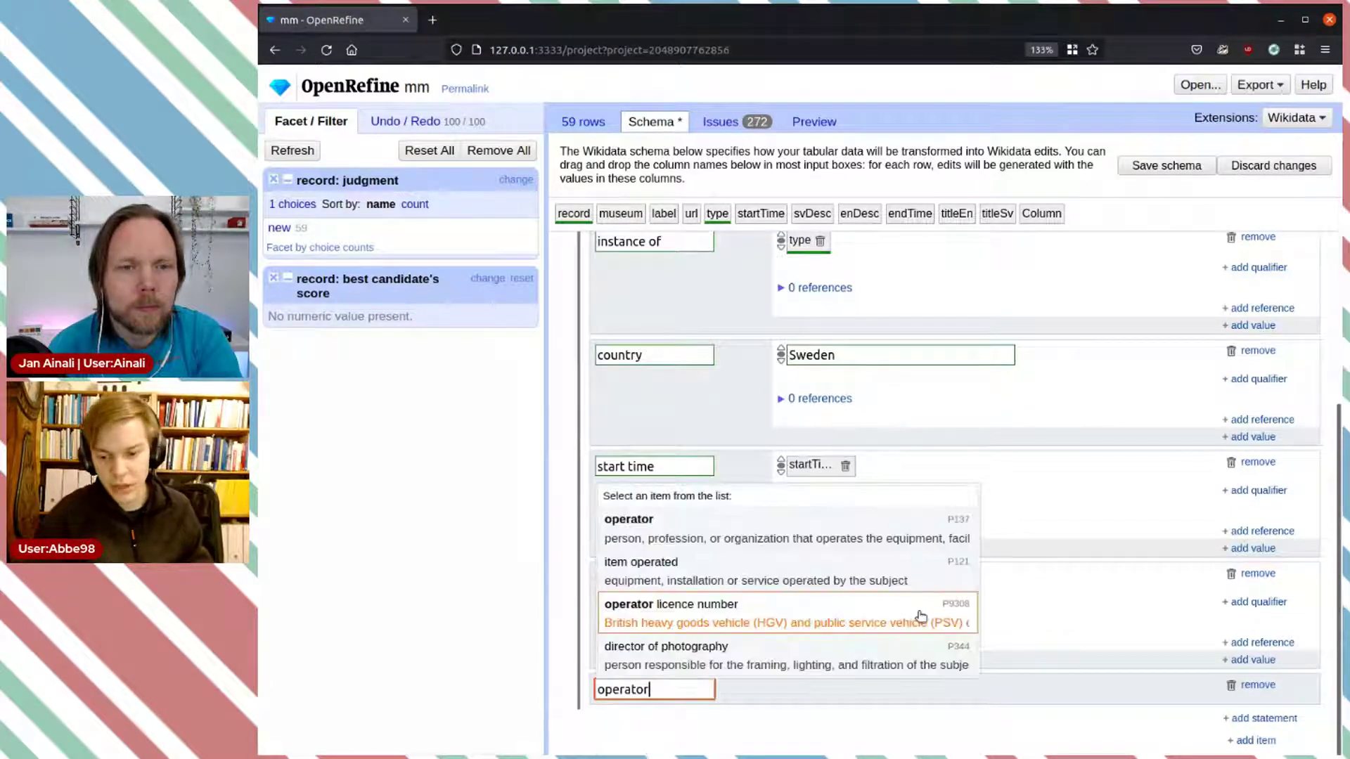
{"action": "left_click", "coordinate": [799, 526]}
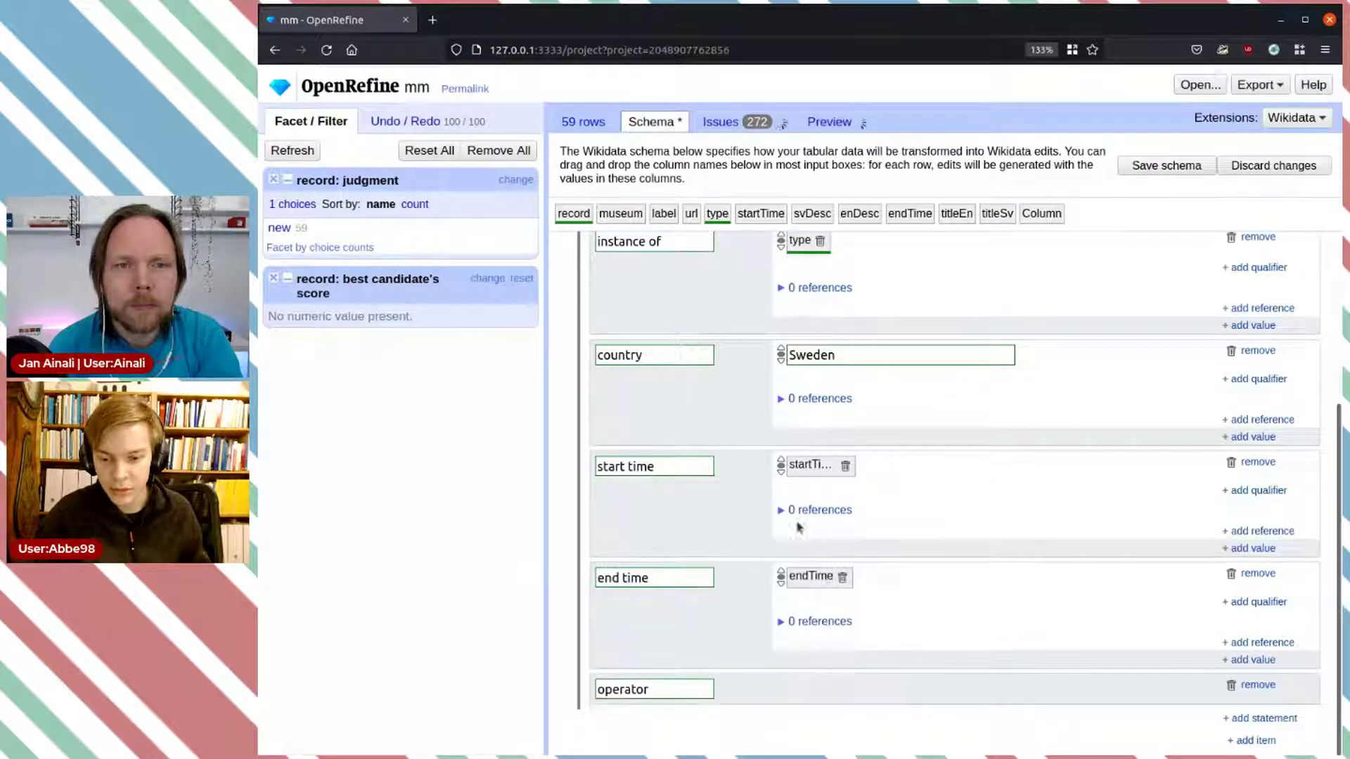
{"action": "left_click", "coordinate": [830, 691]}
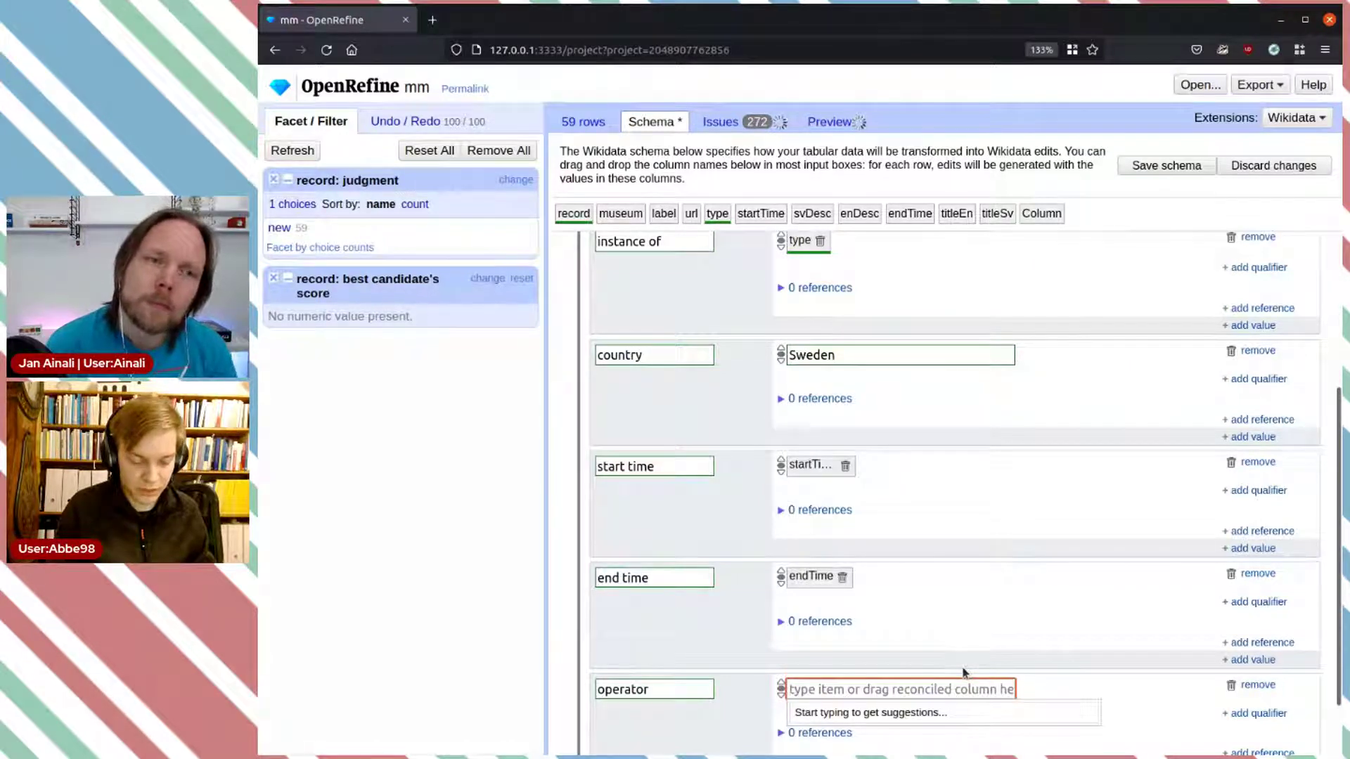
{"action": "type", "text": "medelhavs"}
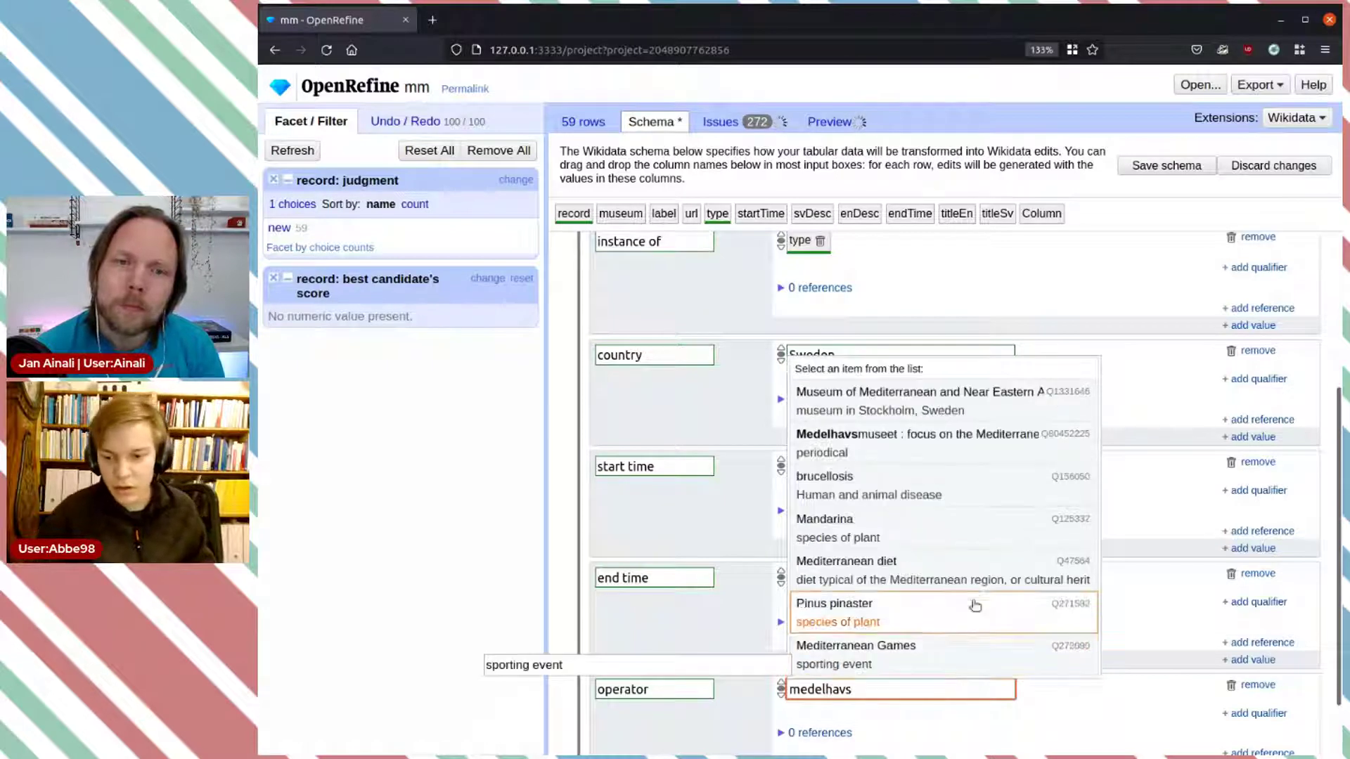
{"action": "left_click", "coordinate": [947, 395]}
{"action": "scroll", "coordinate": [1054, 598], "scroll_direction": "down", "scroll_amount": 1}
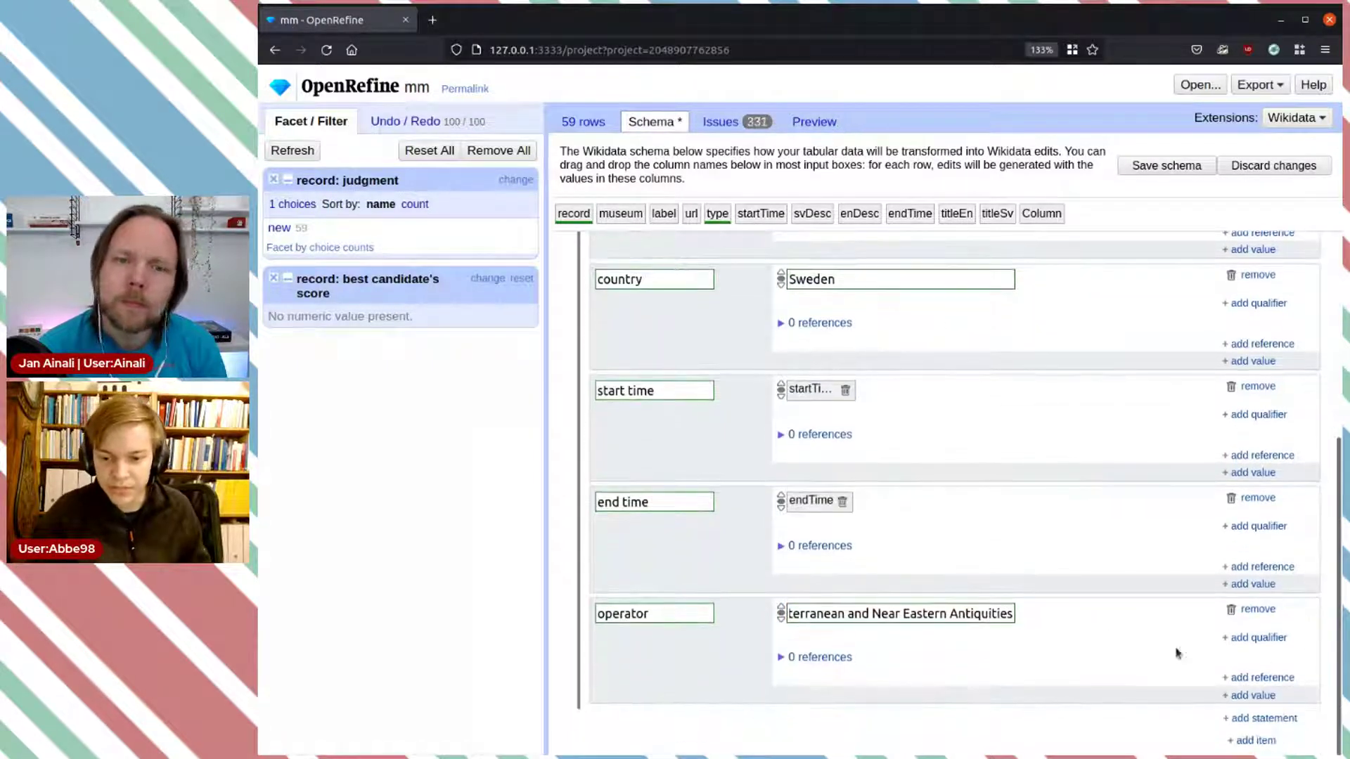
Step: Add a Swedish Open Cultural Heritage URI (P1260) statement to the record item, filled from the record column
{"action": "left_click", "coordinate": [1263, 721]}
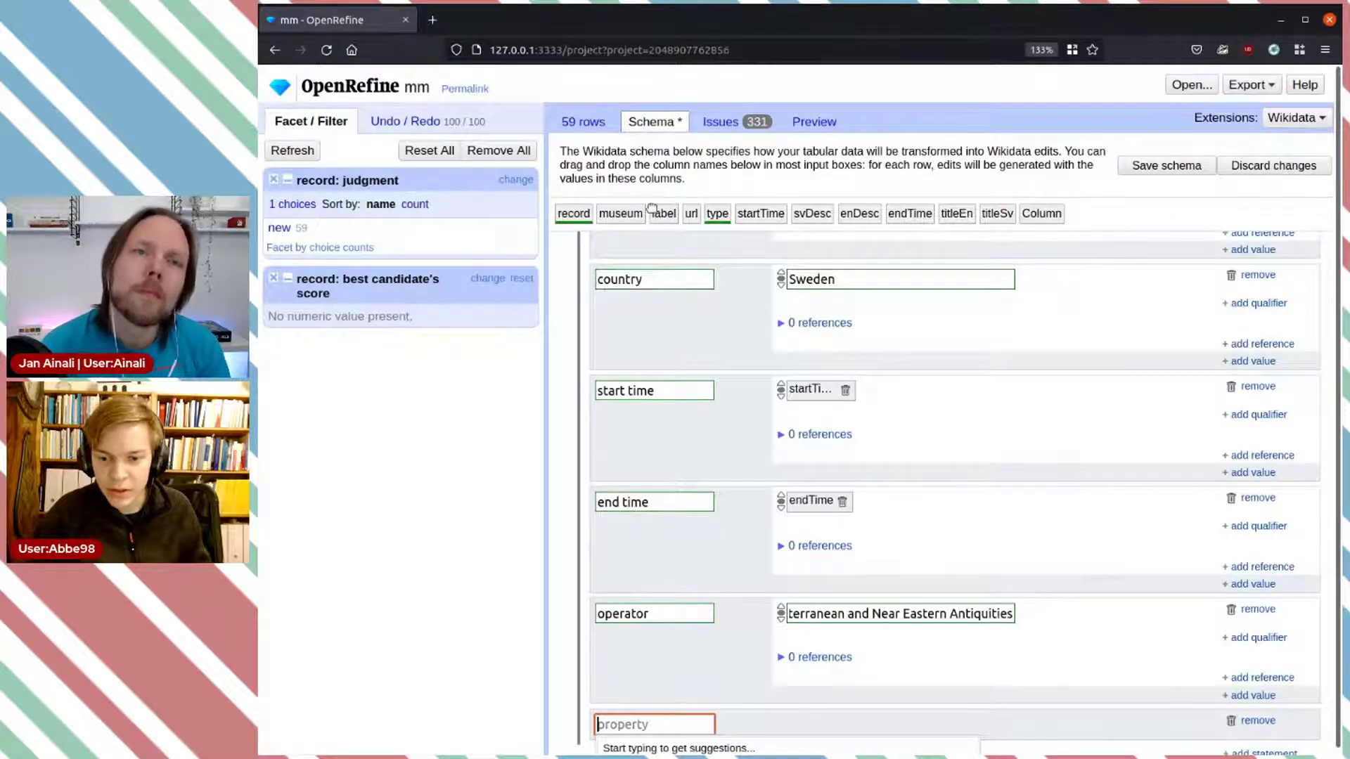
{"action": "scroll", "coordinate": [1026, 667], "scroll_direction": "down", "scroll_amount": 1}
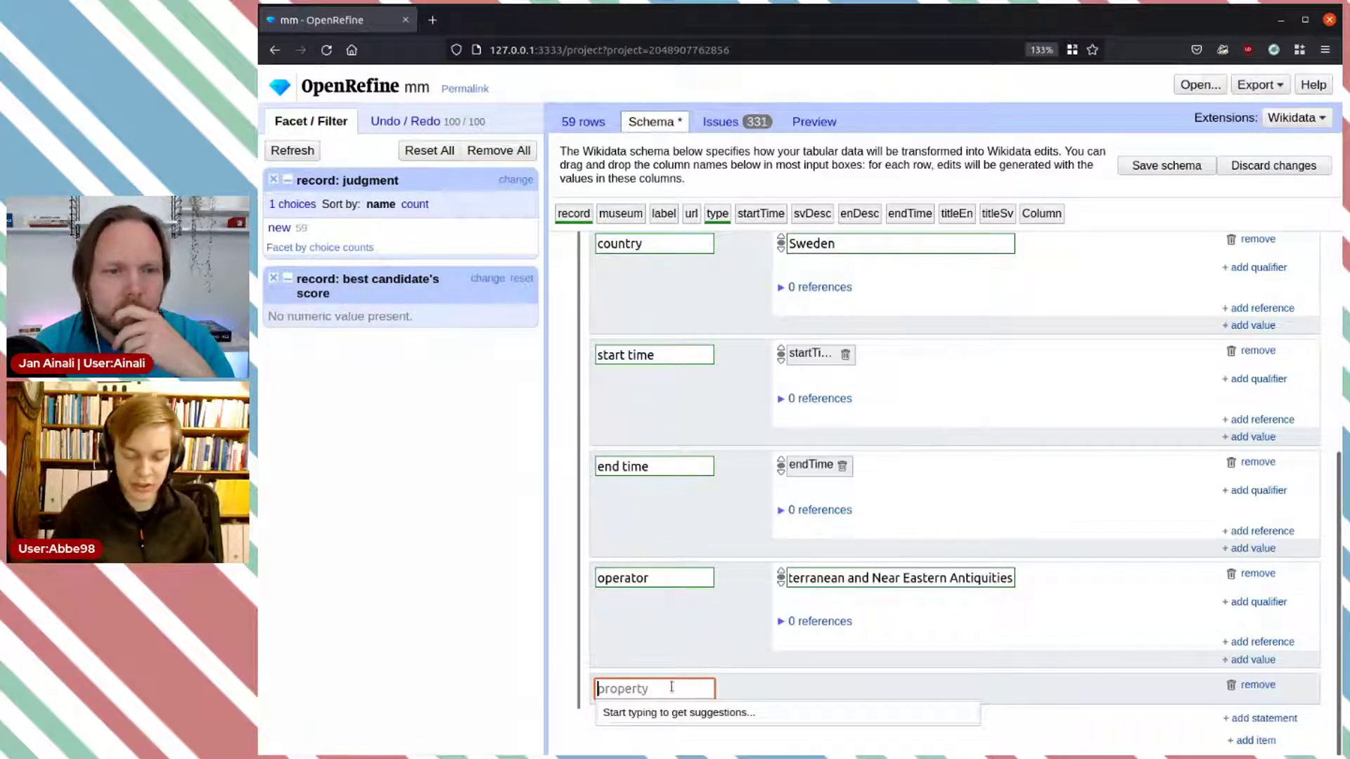
{"action": "type", "text": "P12"}
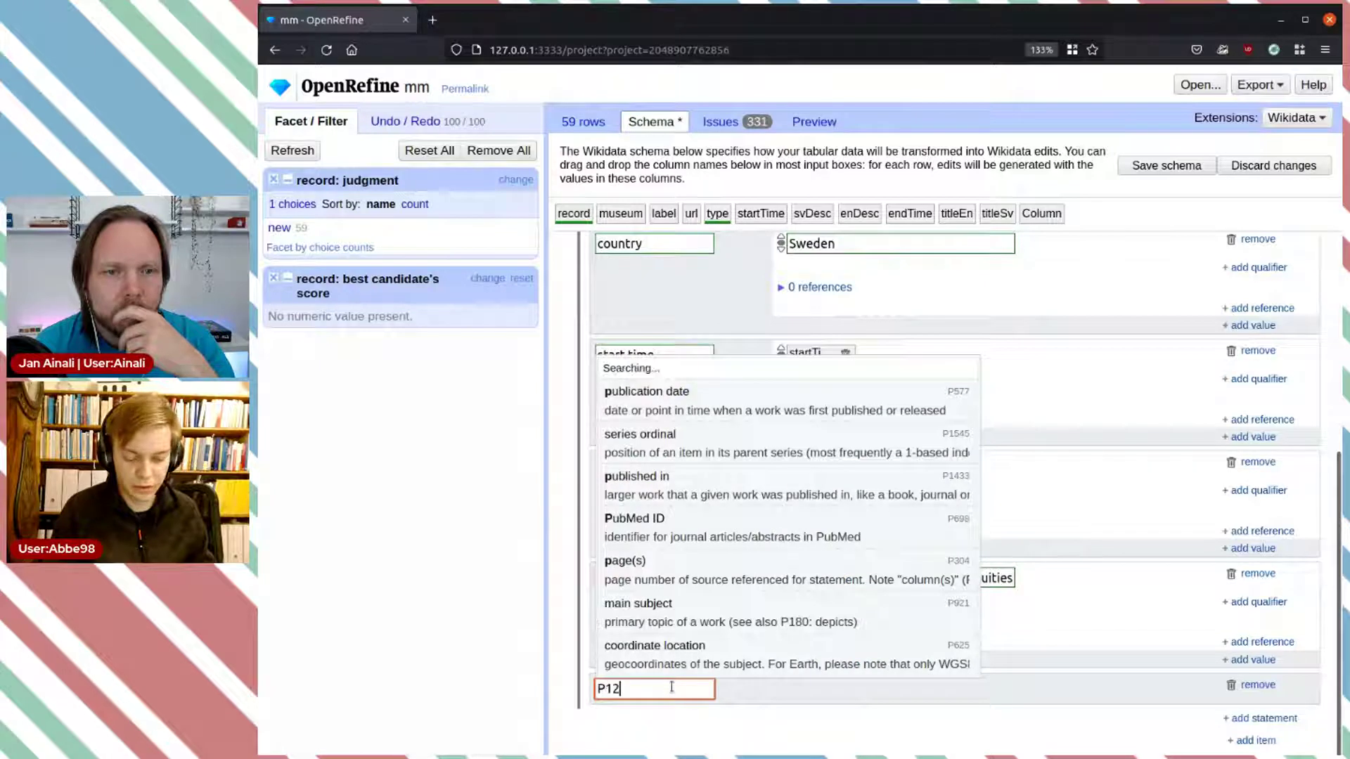
{"action": "type", "text": "90"}
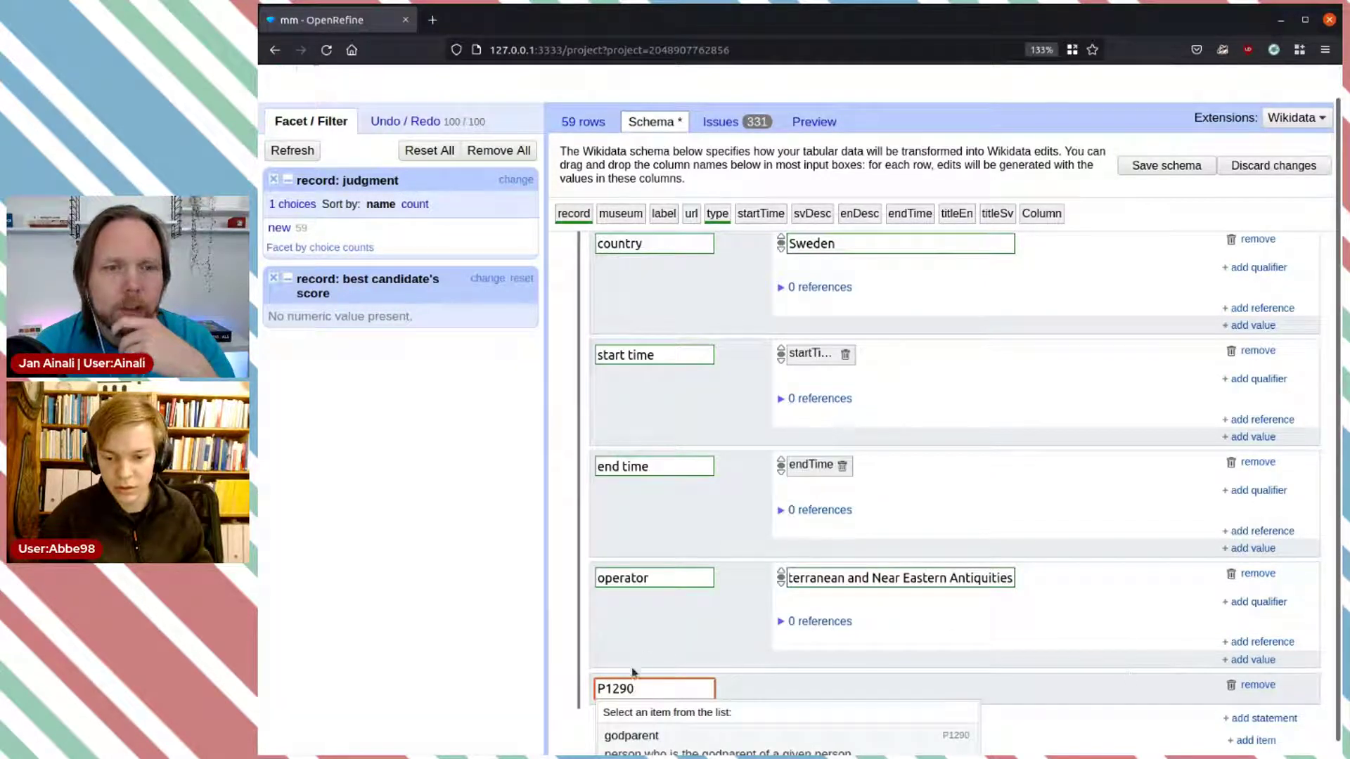
{"action": "key", "text": "BackSpace"}
{"action": "key", "text": "BackSpace"}
{"action": "type", "text": "60"}
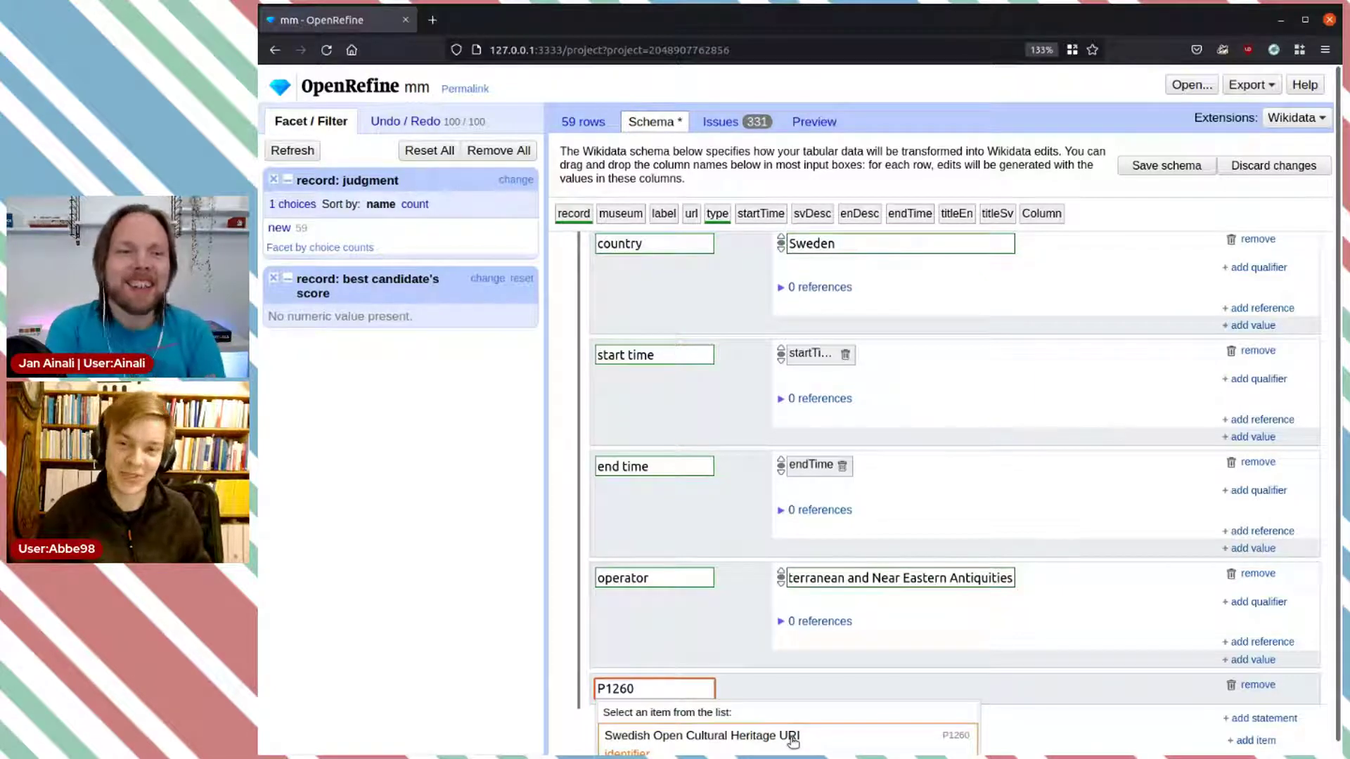
{"action": "left_click", "coordinate": [792, 742]}
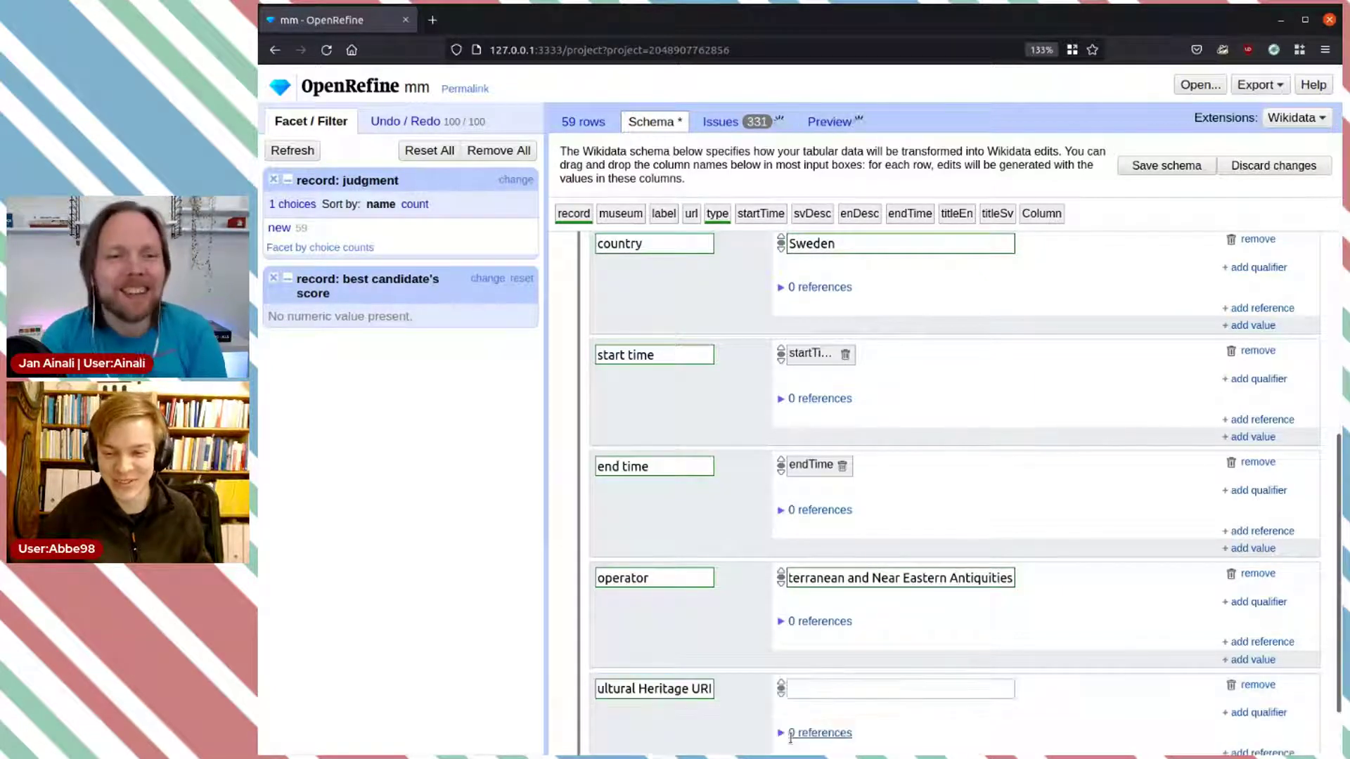
{"action": "scroll", "coordinate": [878, 606], "scroll_direction": "down", "scroll_amount": 1}
{"action": "left_click", "coordinate": [872, 612]}
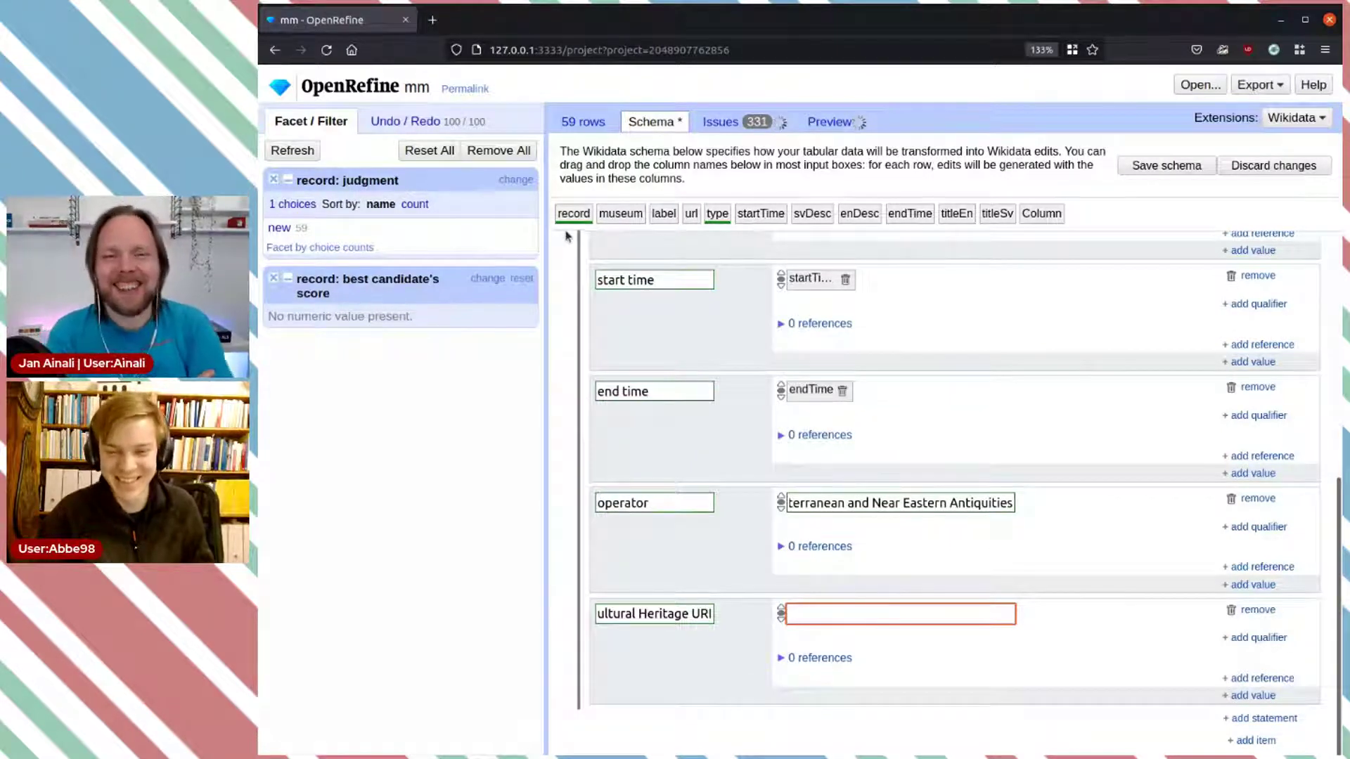
{"action": "left_click_drag", "start_coordinate": [572, 213], "coordinate": [814, 624]}
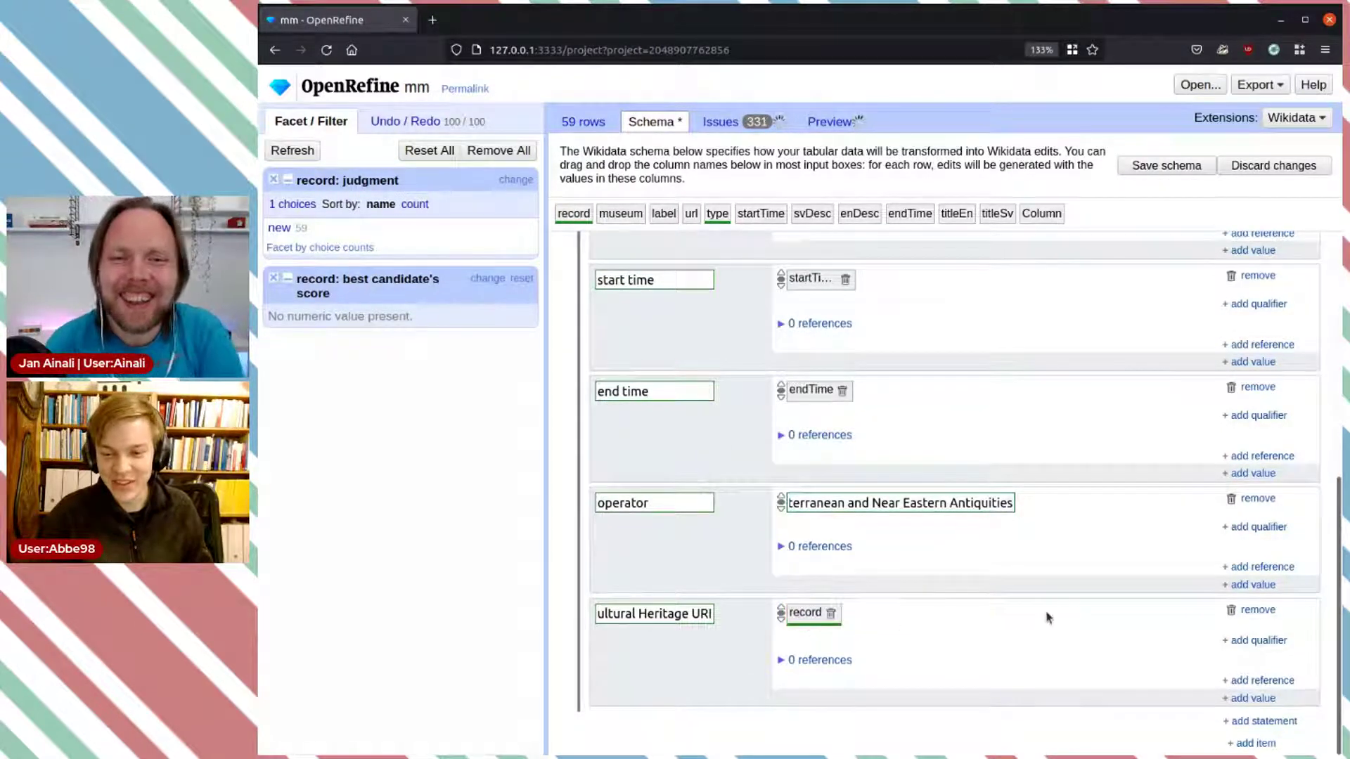
Step: Add a described at URL (P973) statement to the record item, filled from the url column
{"action": "left_click", "coordinate": [1251, 719]}
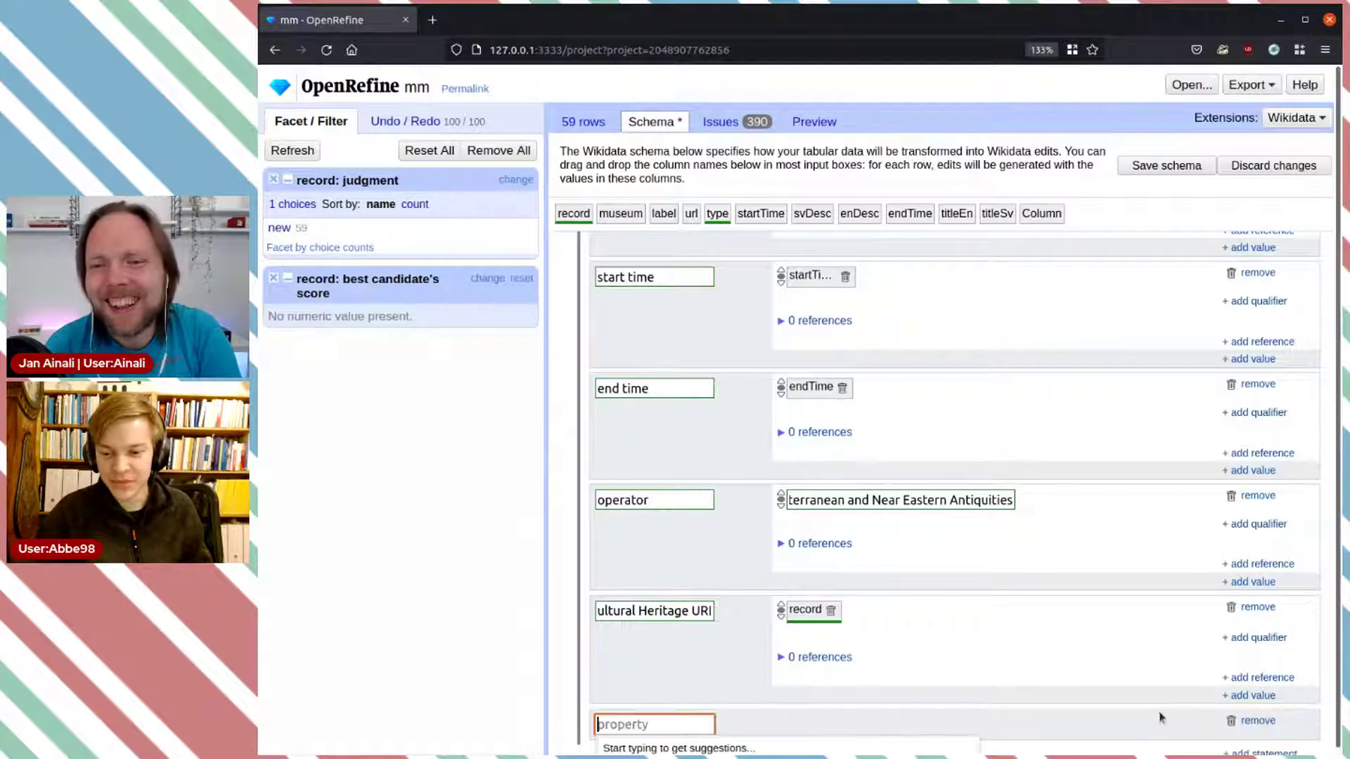
{"action": "scroll", "coordinate": [1018, 669], "scroll_direction": "down", "scroll_amount": 1}
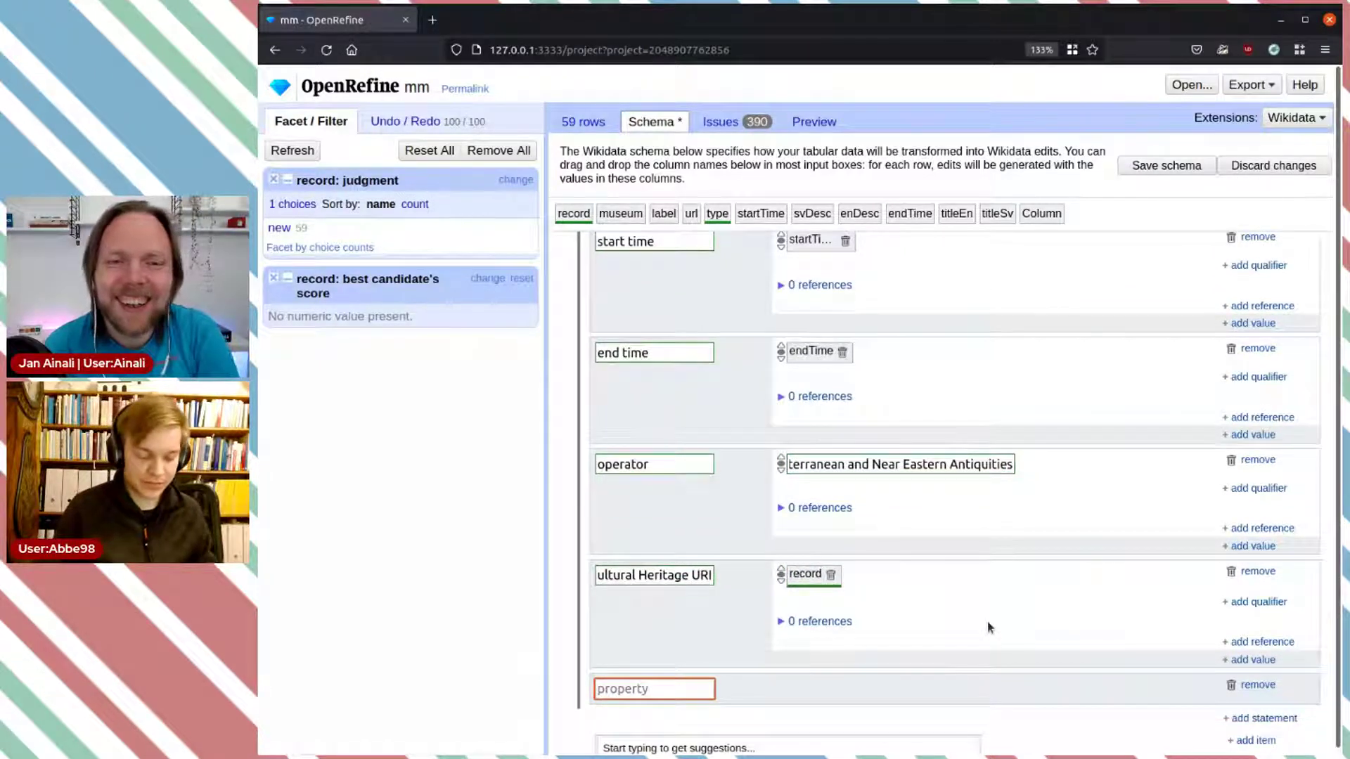
{"action": "type", "text": "described"}
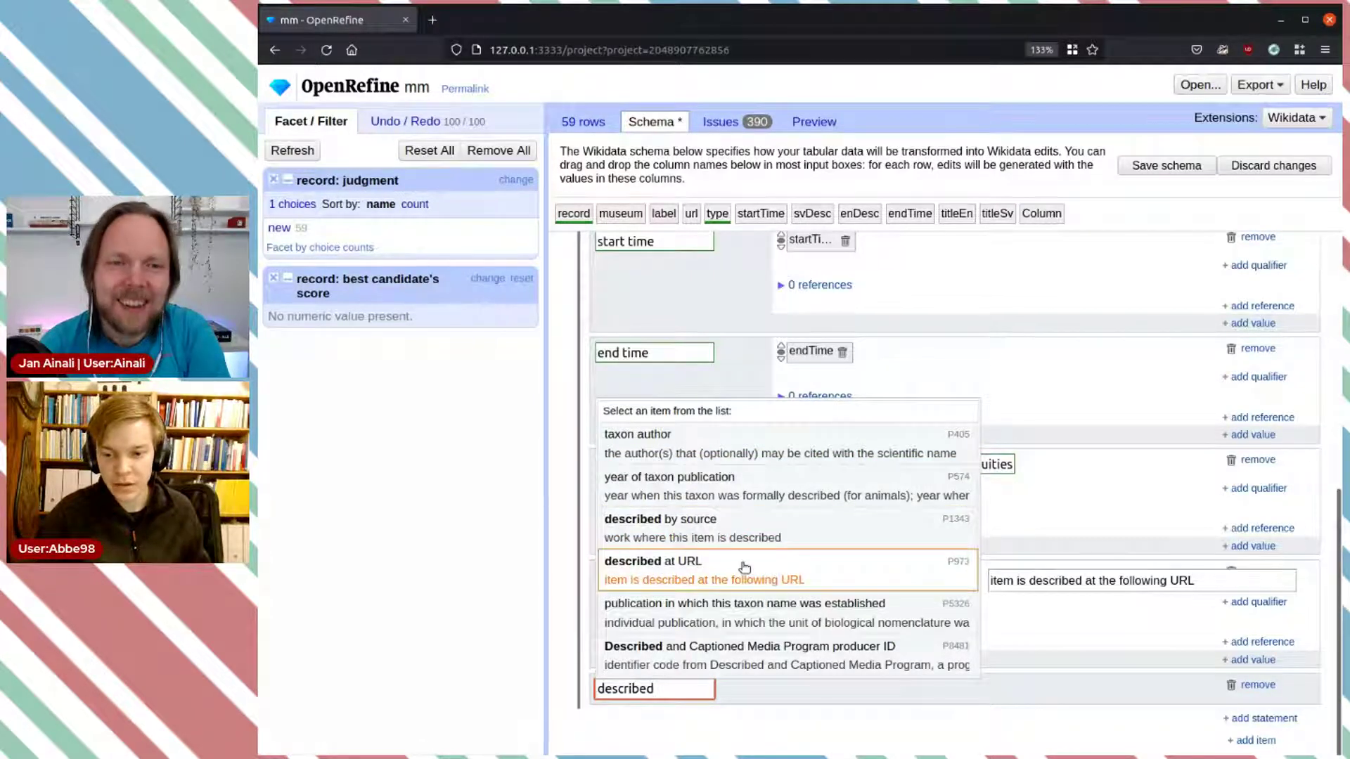
{"action": "left_click", "coordinate": [745, 567]}
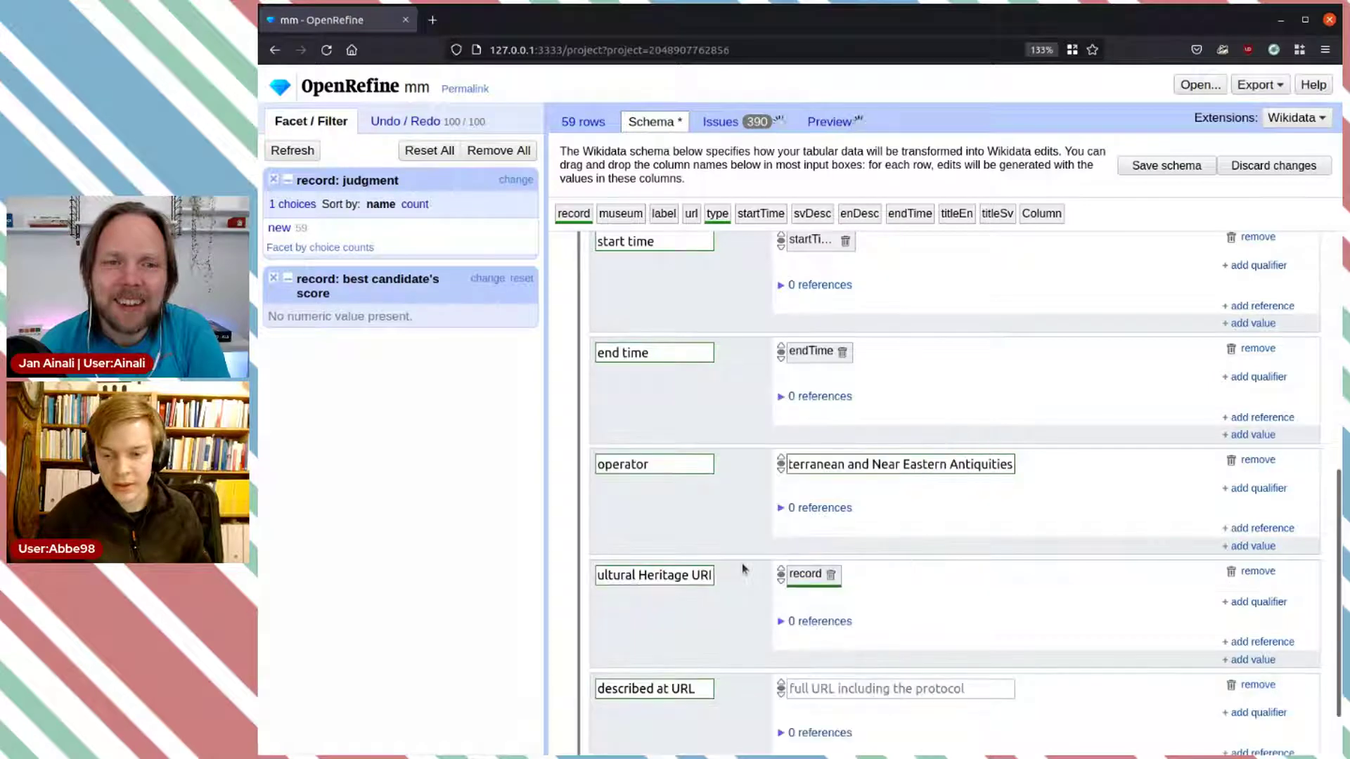
{"action": "scroll", "coordinate": [1174, 649], "scroll_direction": "down", "scroll_amount": 2}
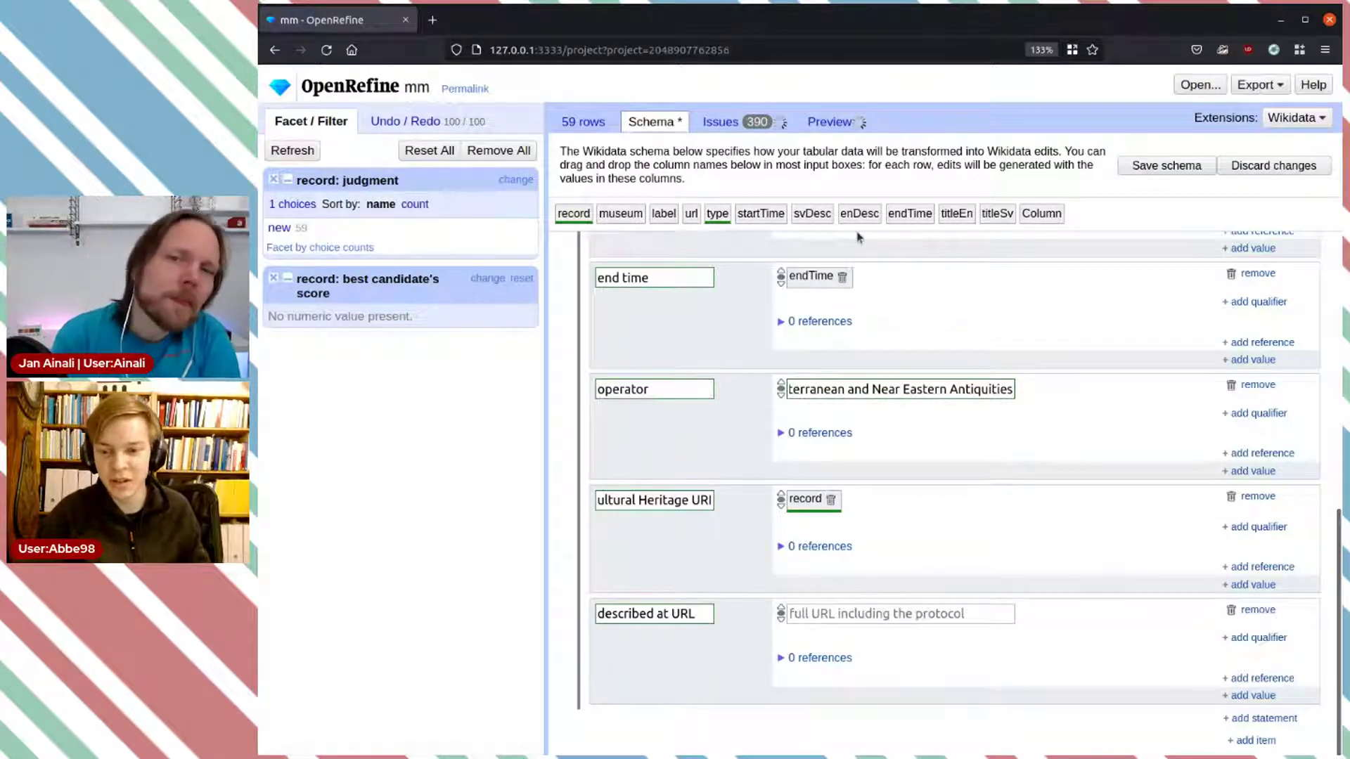
{"action": "left_click_drag", "start_coordinate": [691, 214], "coordinate": [812, 612]}
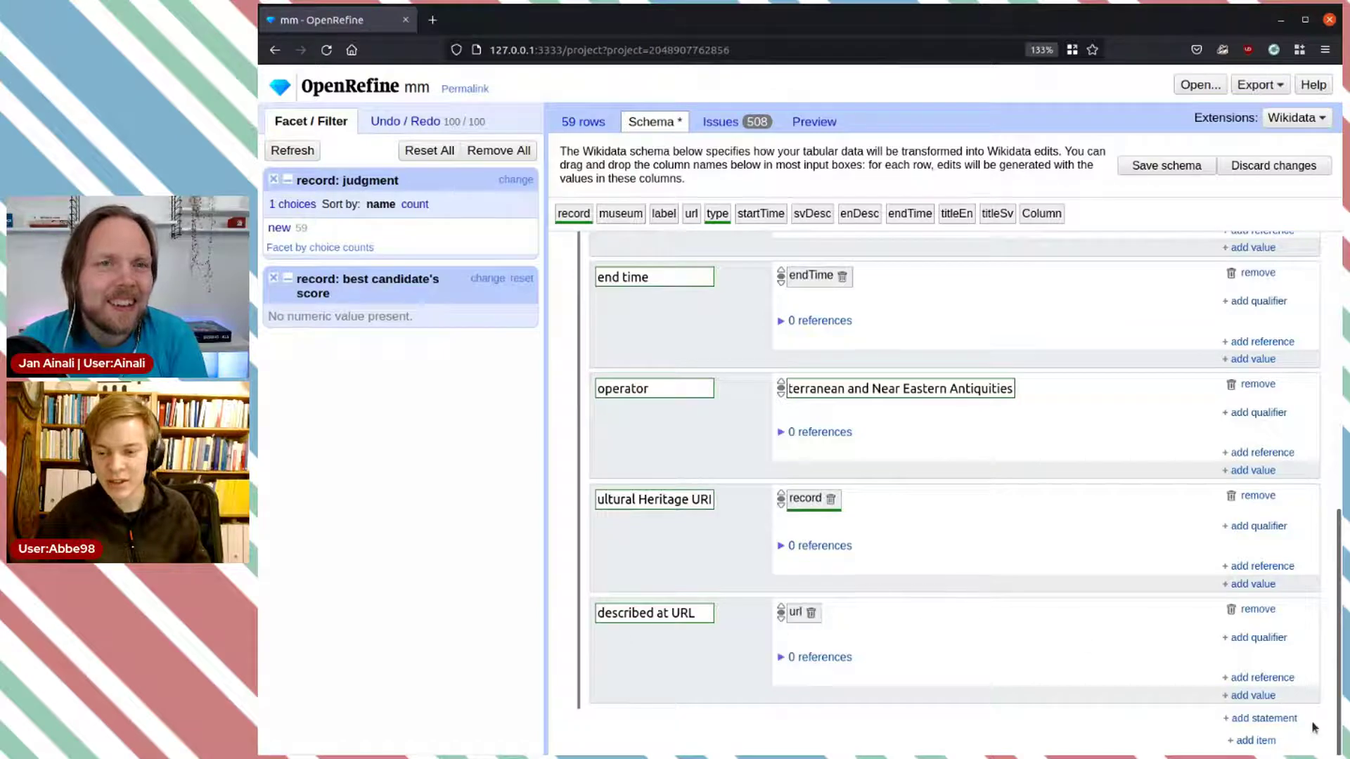
Step: Add a title (P1476) statement to the record item with a Swedish (sv) value filled from the titleSv column
{"action": "left_click", "coordinate": [1265, 719]}
{"action": "scroll", "coordinate": [998, 644], "scroll_direction": "down", "scroll_amount": 1}
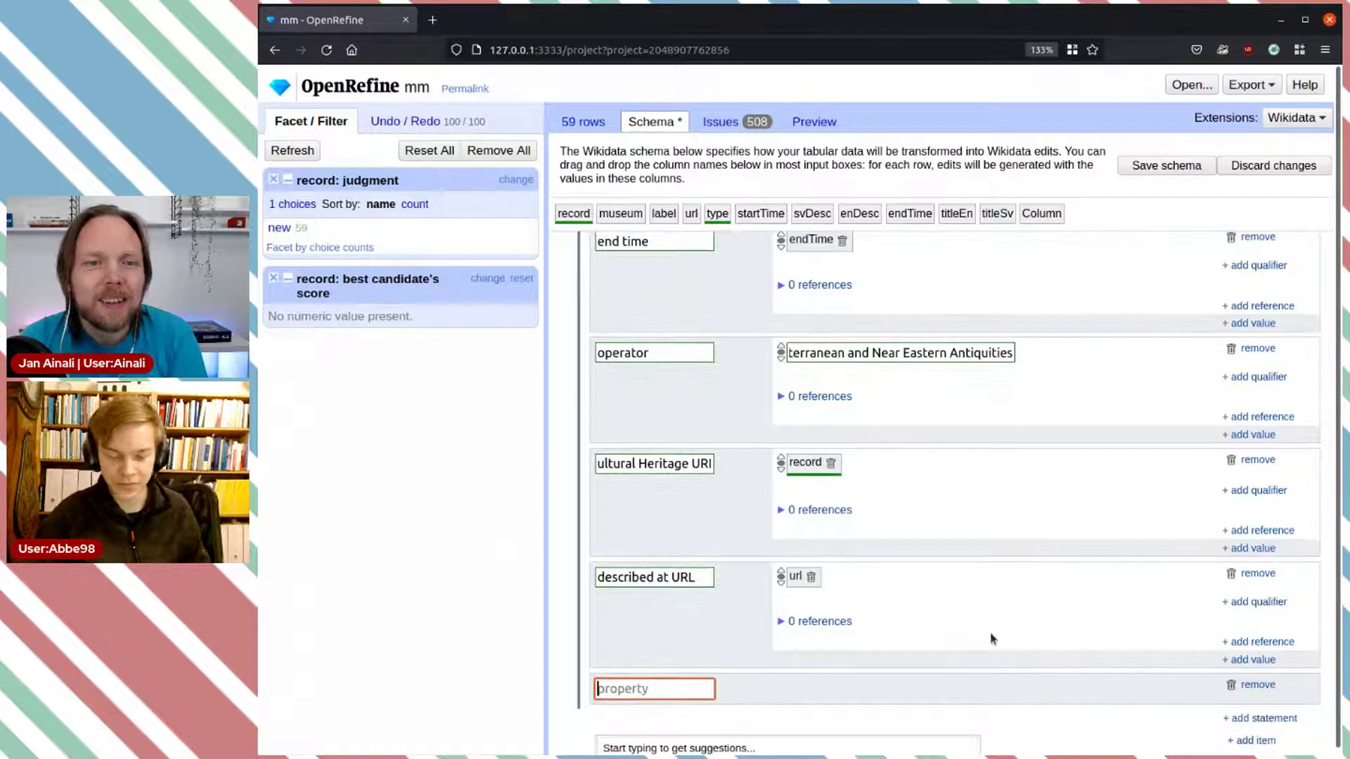
{"action": "type", "text": "title"}
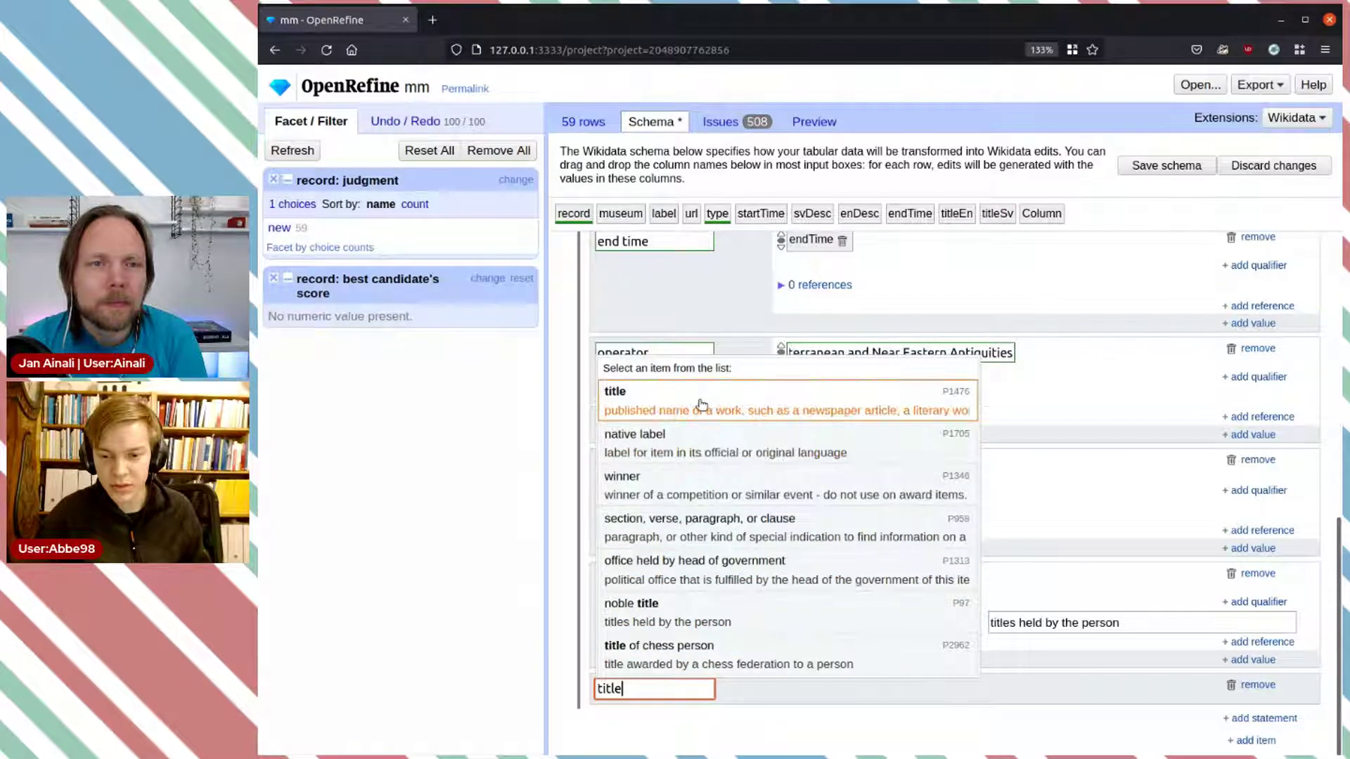
{"action": "left_click", "coordinate": [699, 404]}
{"action": "scroll", "coordinate": [877, 635], "scroll_direction": "down", "scroll_amount": 2}
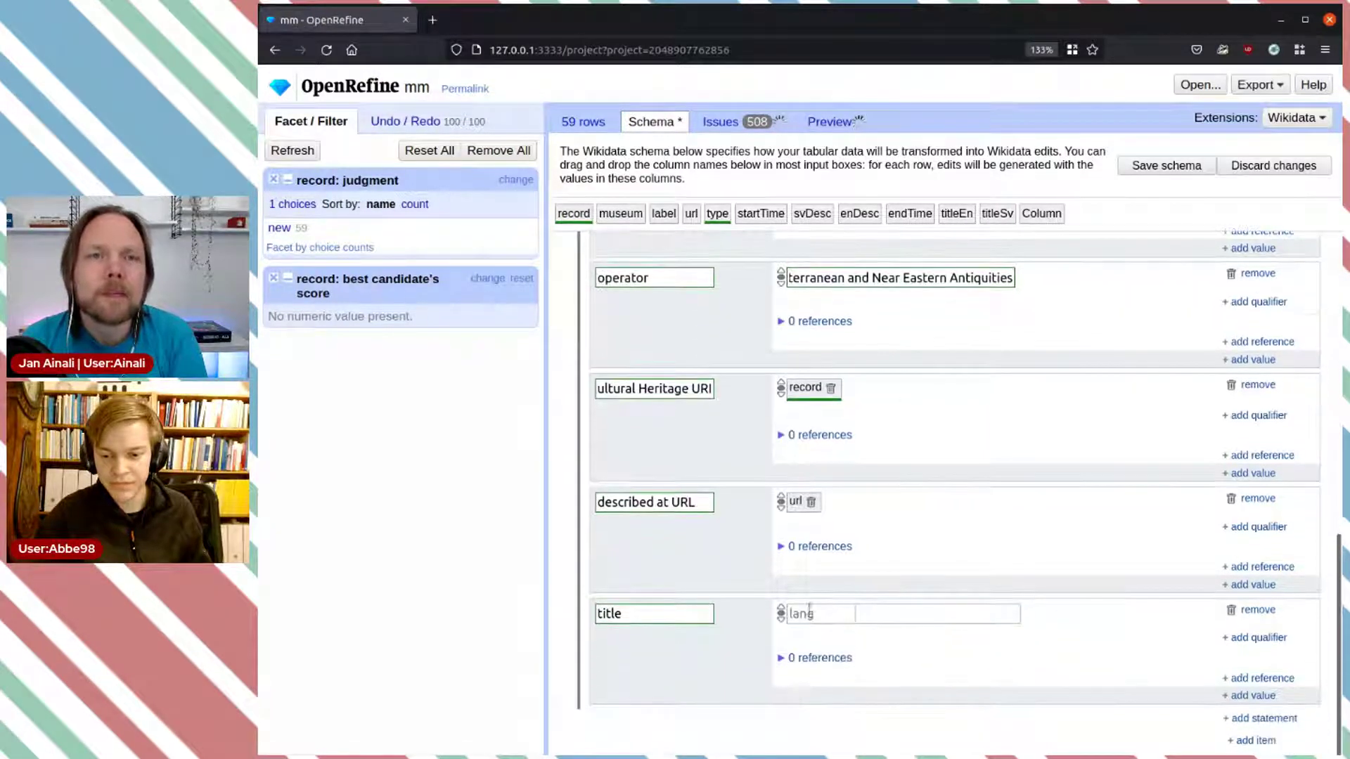
{"action": "left_click", "coordinate": [812, 613]}
{"action": "type", "text": "sv"}
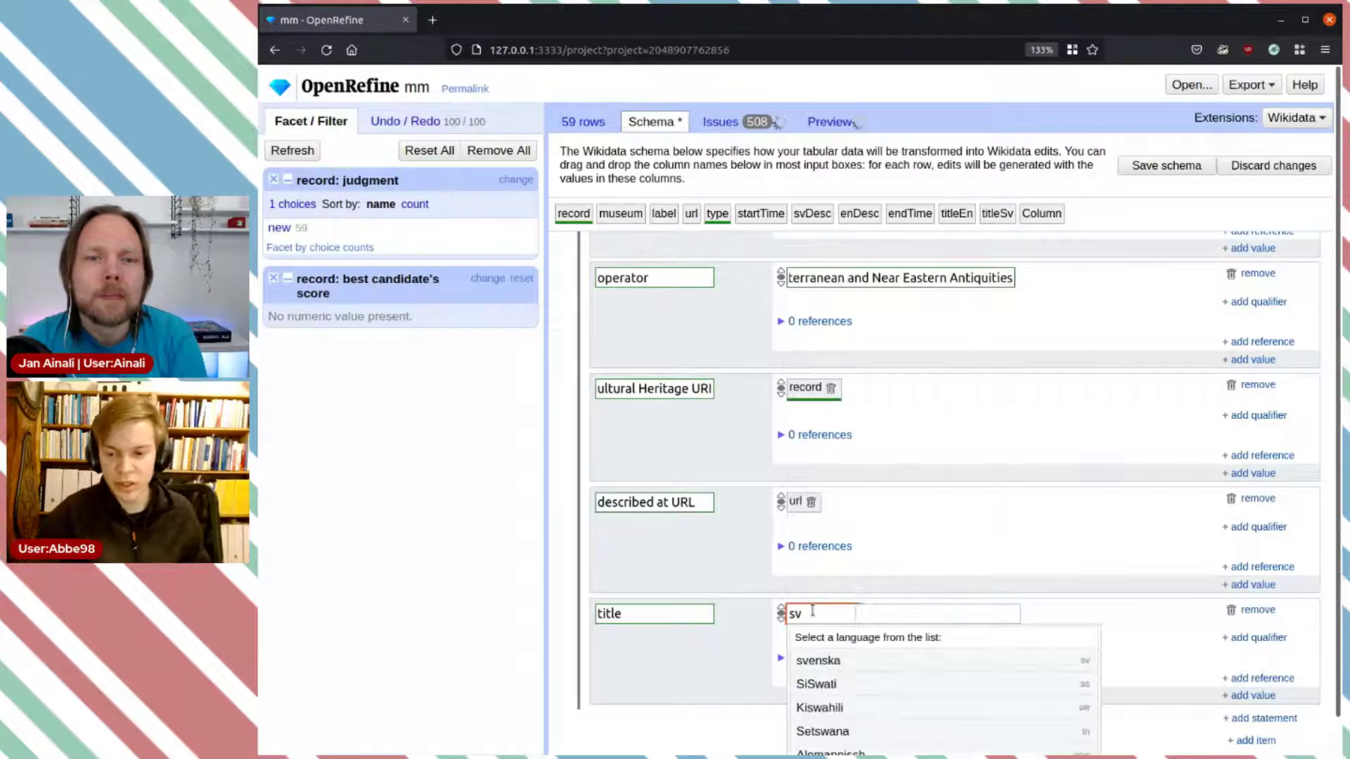
{"action": "left_click", "coordinate": [829, 664]}
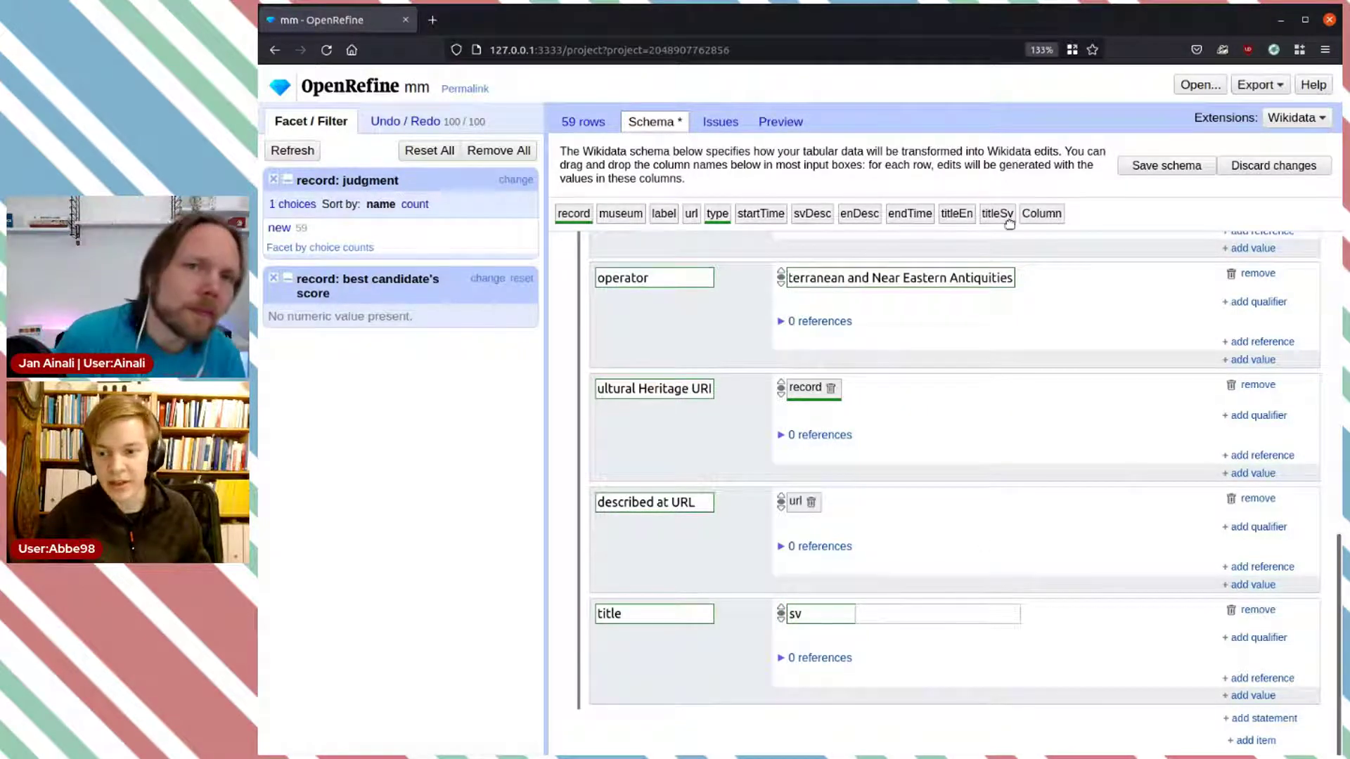
{"action": "left_click_drag", "start_coordinate": [1001, 213], "coordinate": [899, 614]}
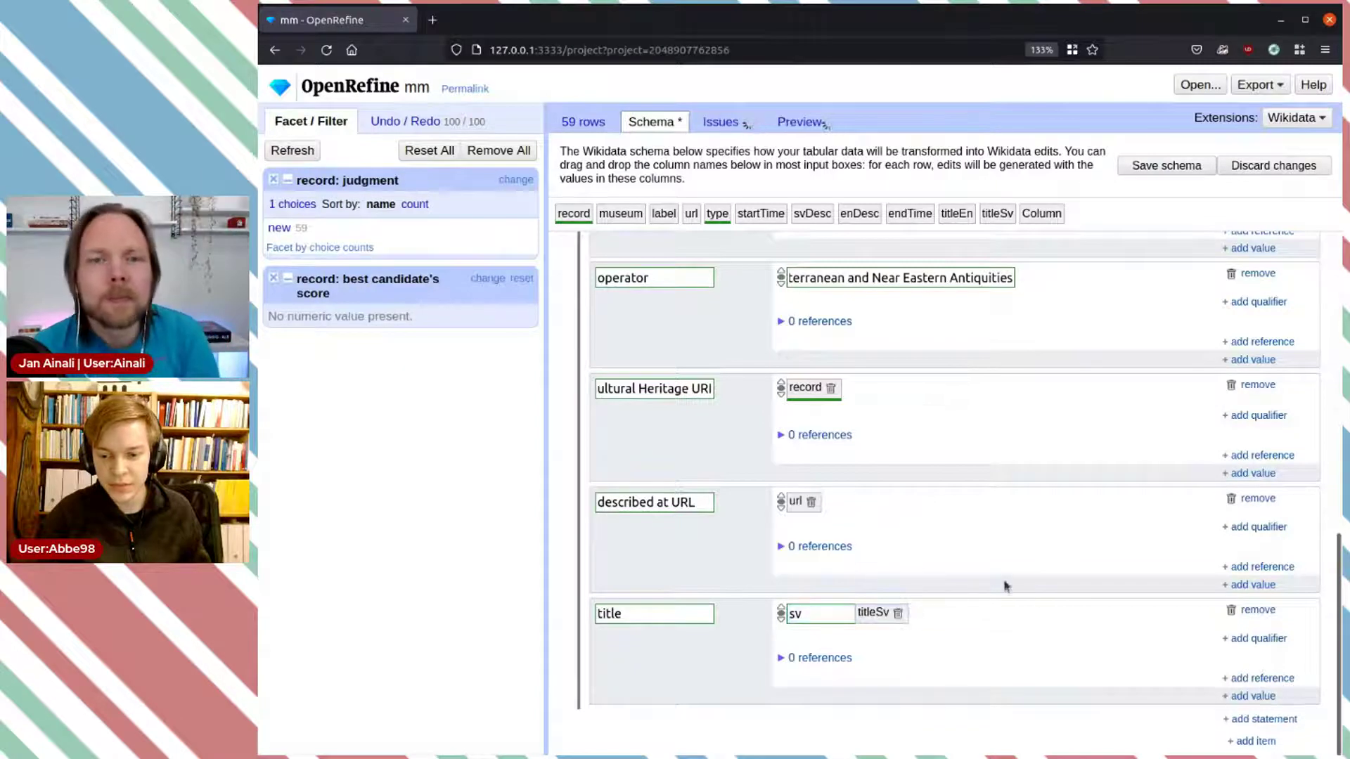
{"action": "left_click", "coordinate": [1269, 718]}
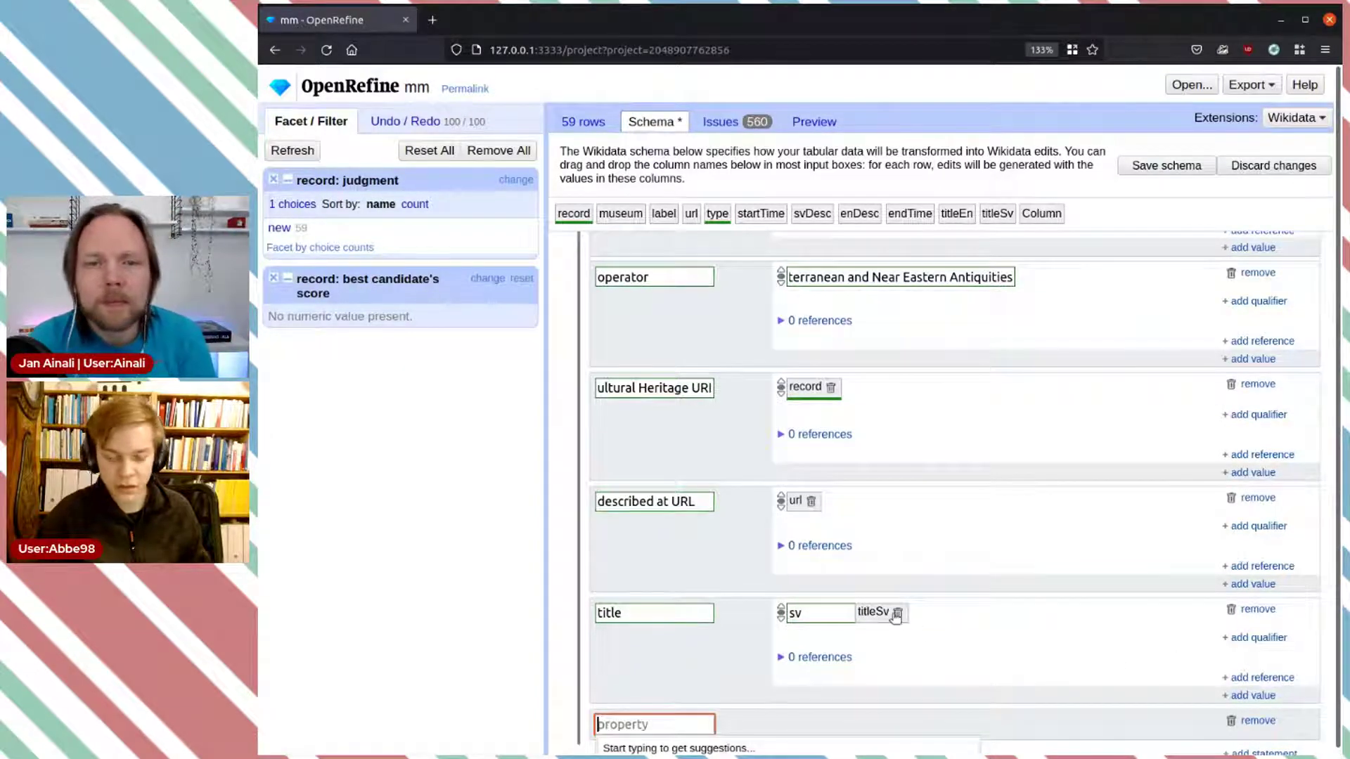
{"action": "type", "text": "title"}
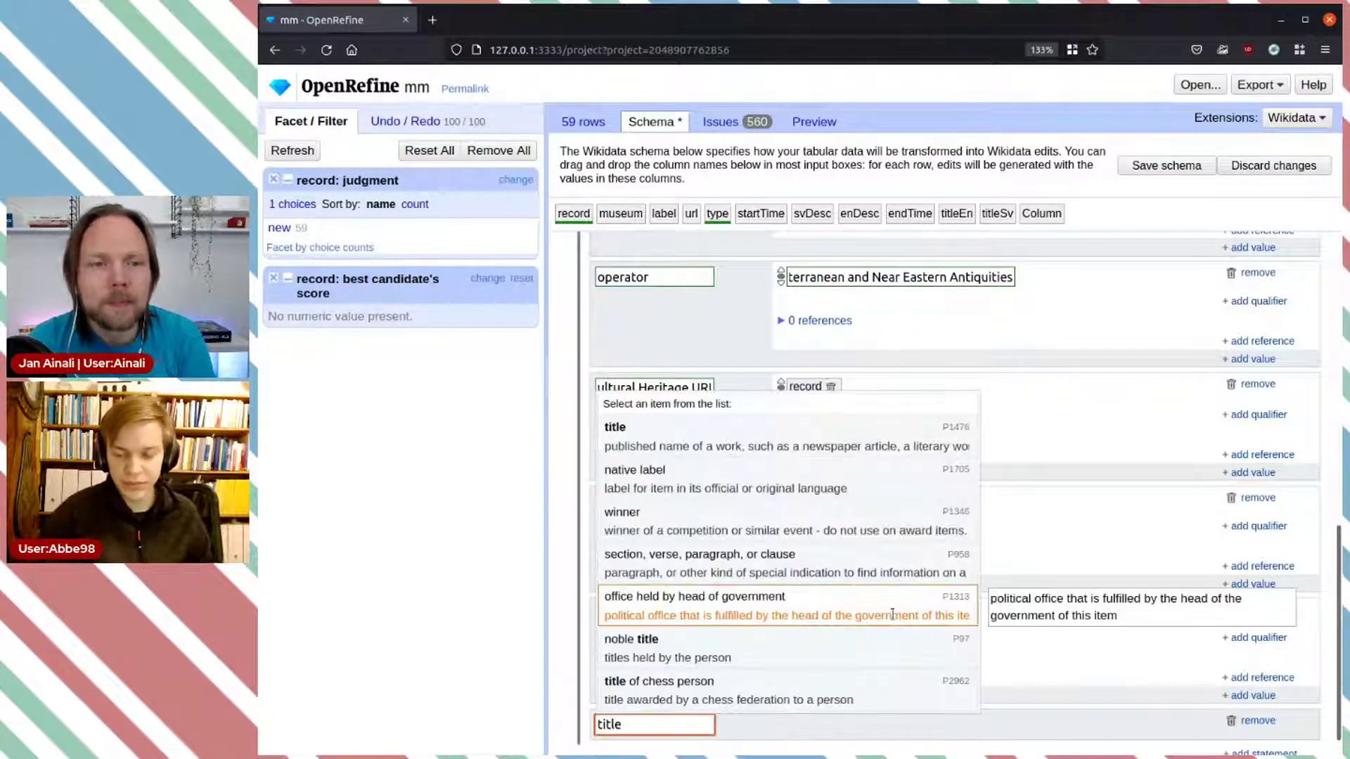
{"action": "left_click", "coordinate": [1122, 681]}
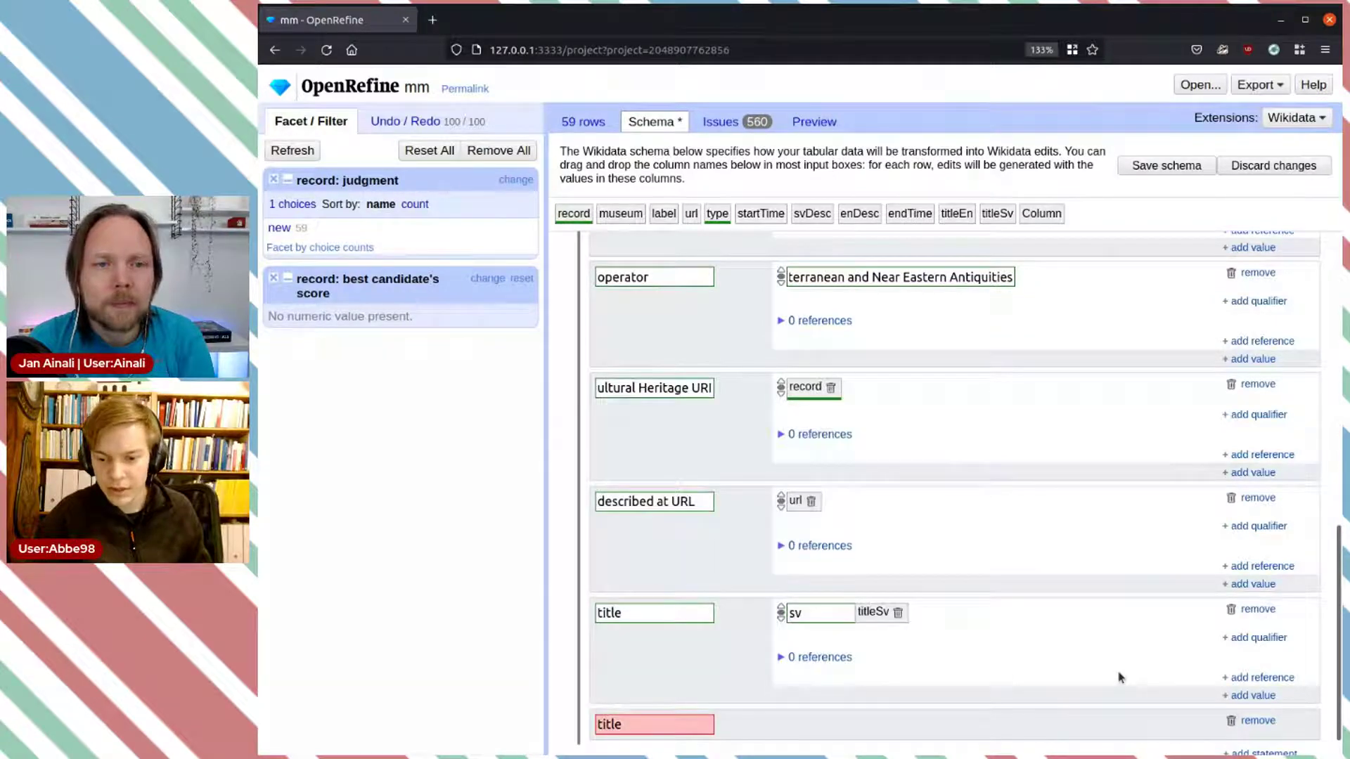
{"action": "left_click", "coordinate": [1260, 722]}
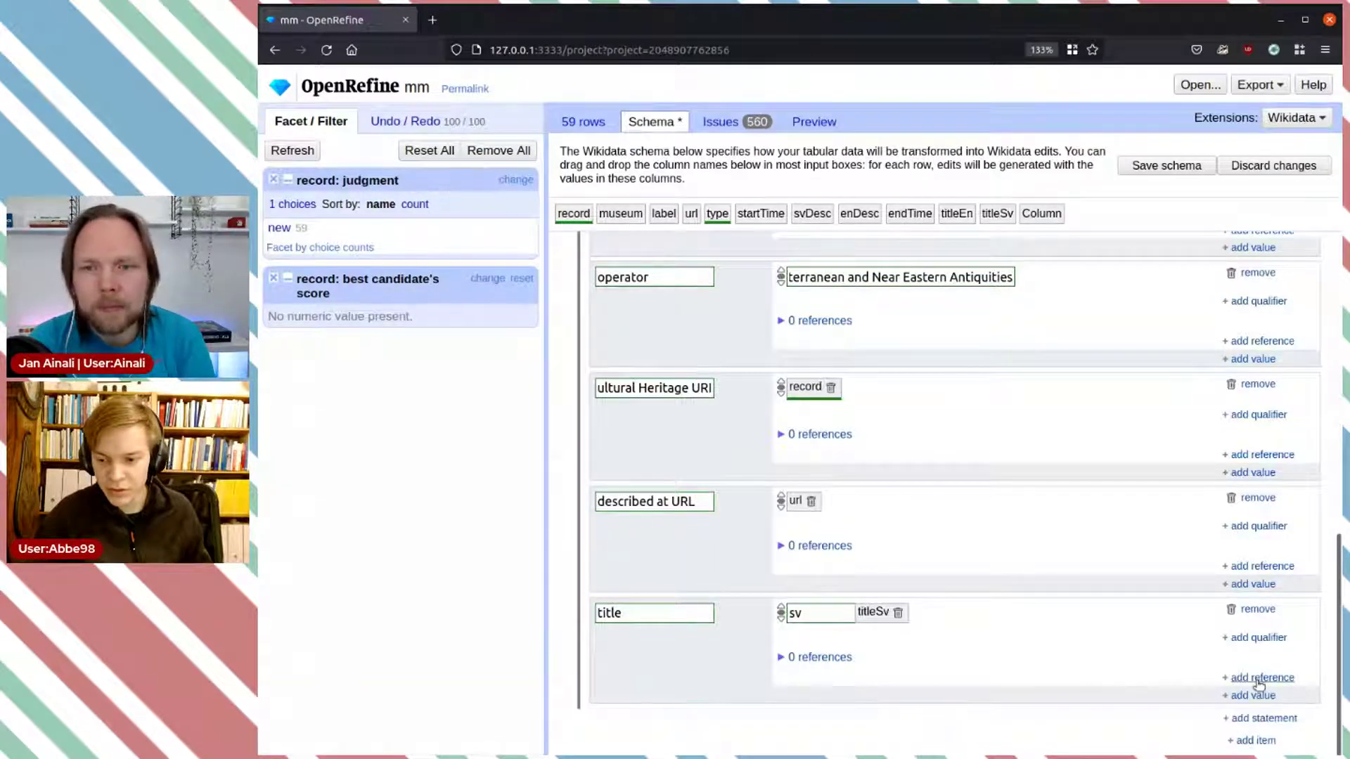
Step: Add a second value to the title statement in English (en), filled from the titleEn column
{"action": "left_click", "coordinate": [1255, 696]}
{"action": "scroll", "coordinate": [1079, 642], "scroll_direction": "down", "scroll_amount": 2}
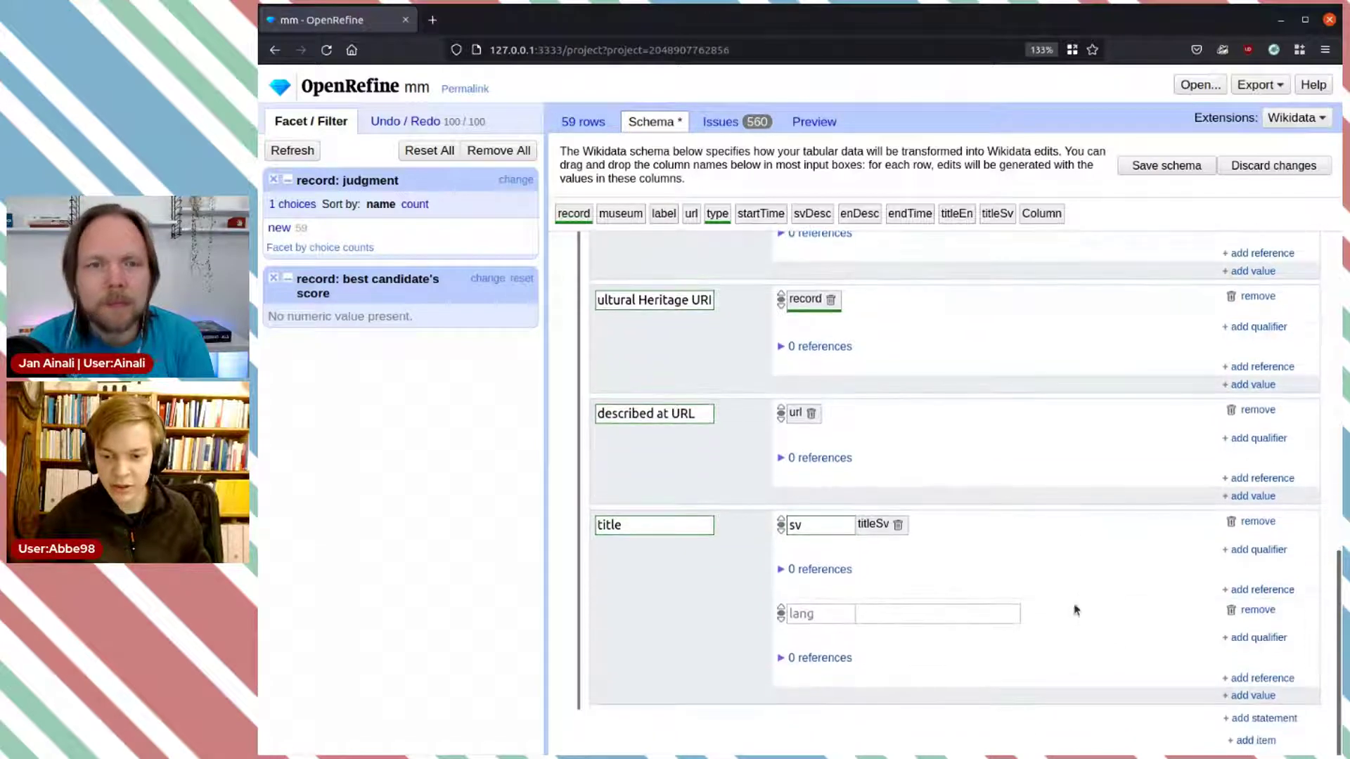
{"action": "left_click", "coordinate": [818, 613]}
{"action": "type", "text": "en"}
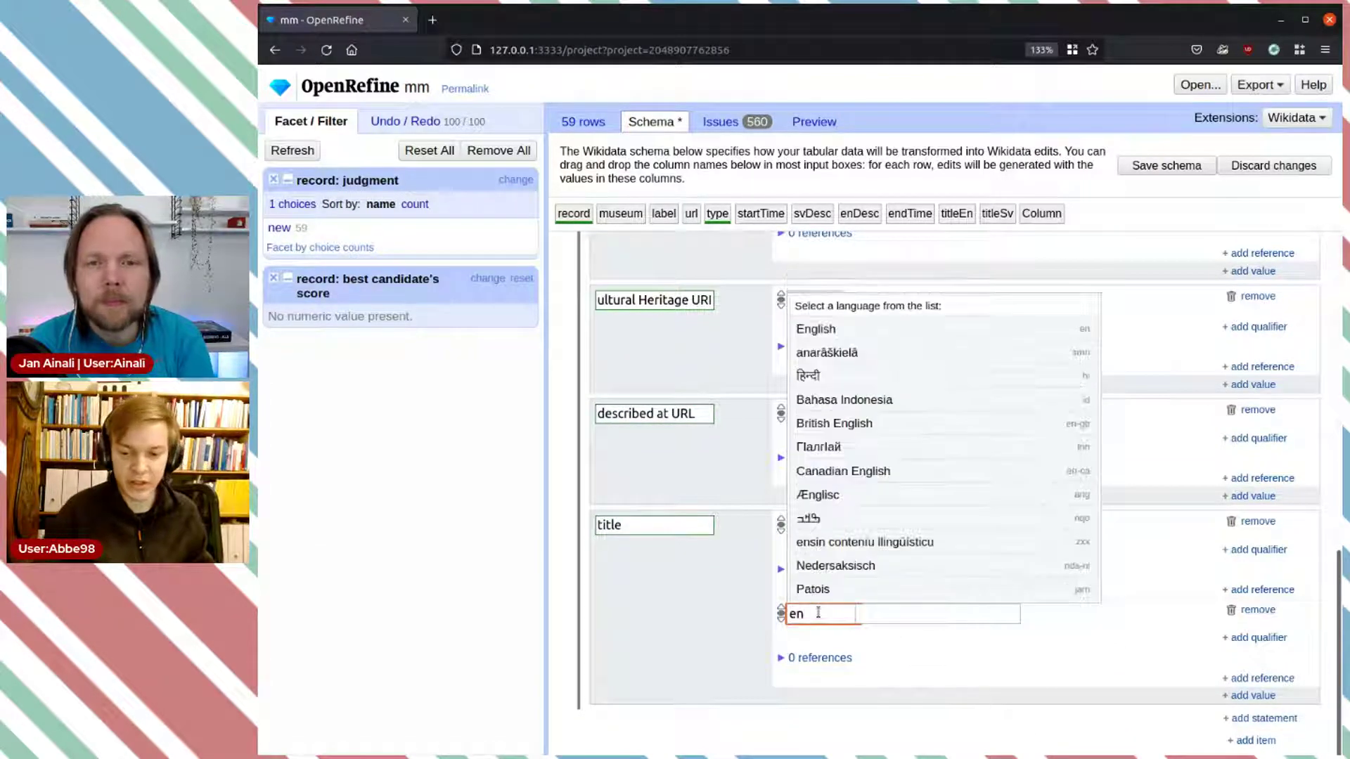
{"action": "left_click", "coordinate": [880, 327]}
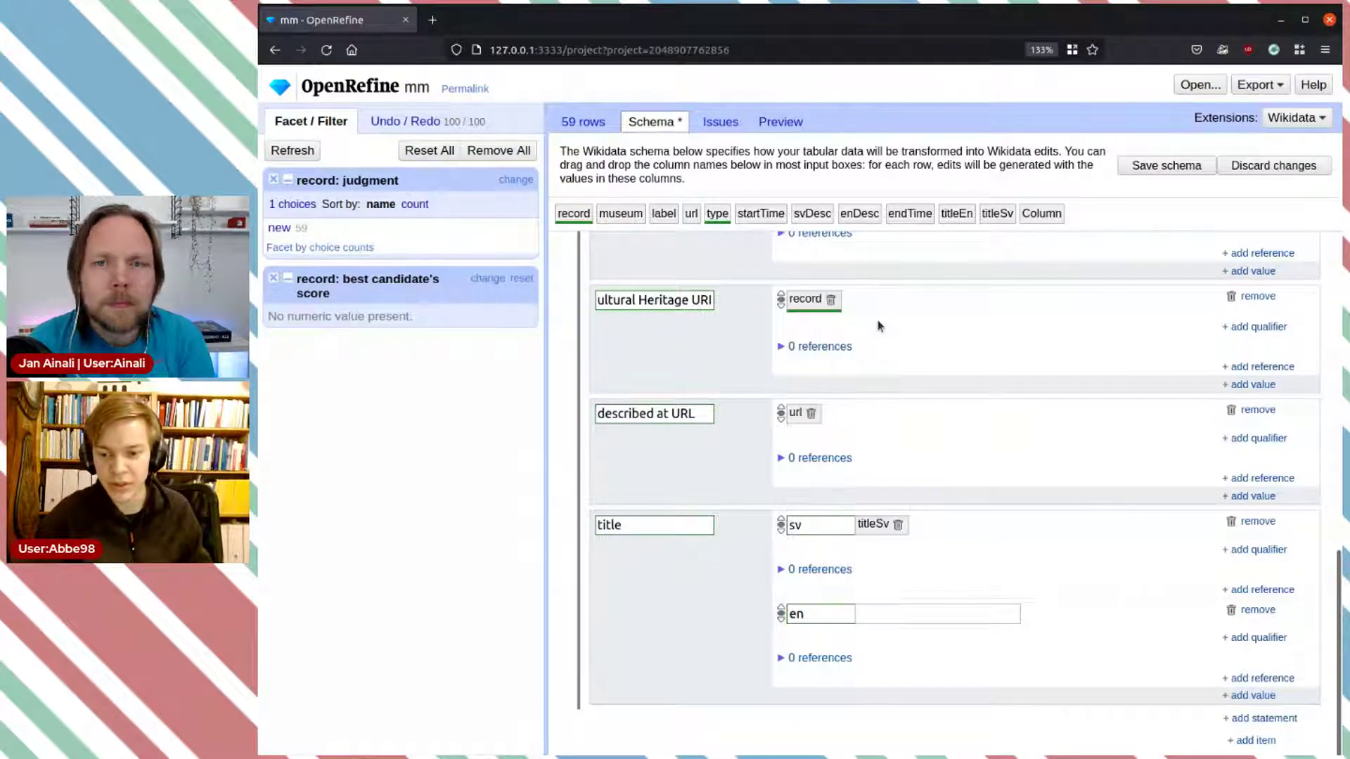
{"action": "left_click", "coordinate": [906, 615]}
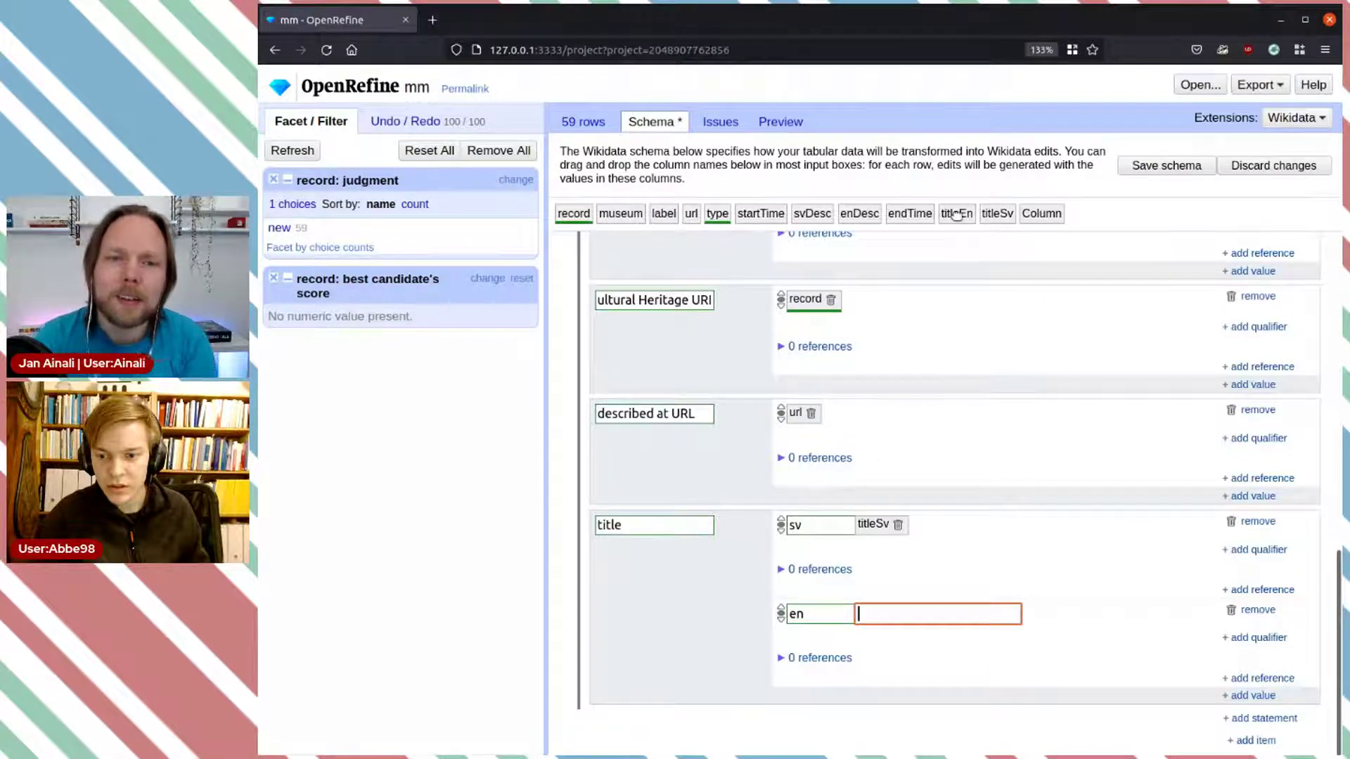
{"action": "left_click_drag", "start_coordinate": [956, 214], "coordinate": [907, 614]}
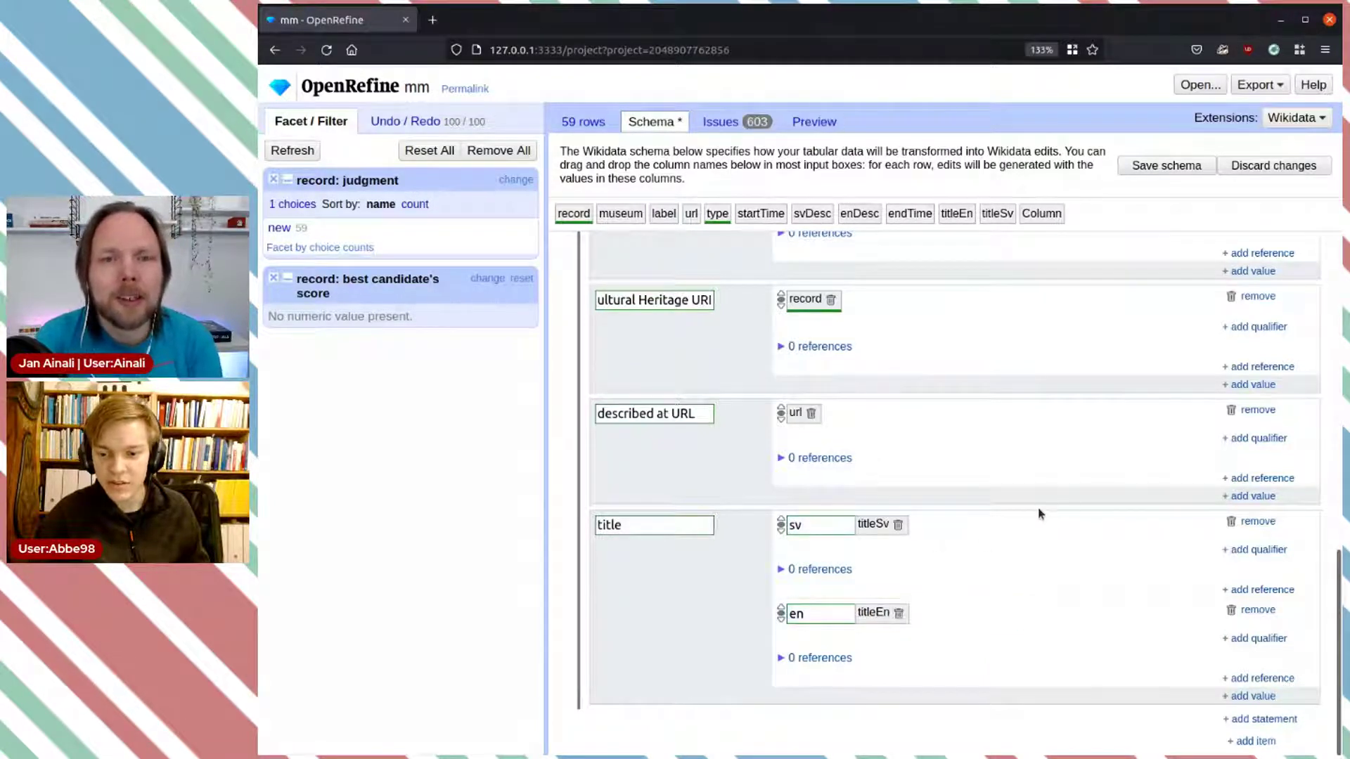
Step: Add a reference to the instance of statement with a reference URL property filled from the url column
{"action": "scroll", "coordinate": [1056, 496], "scroll_direction": "up", "scroll_amount": 10}
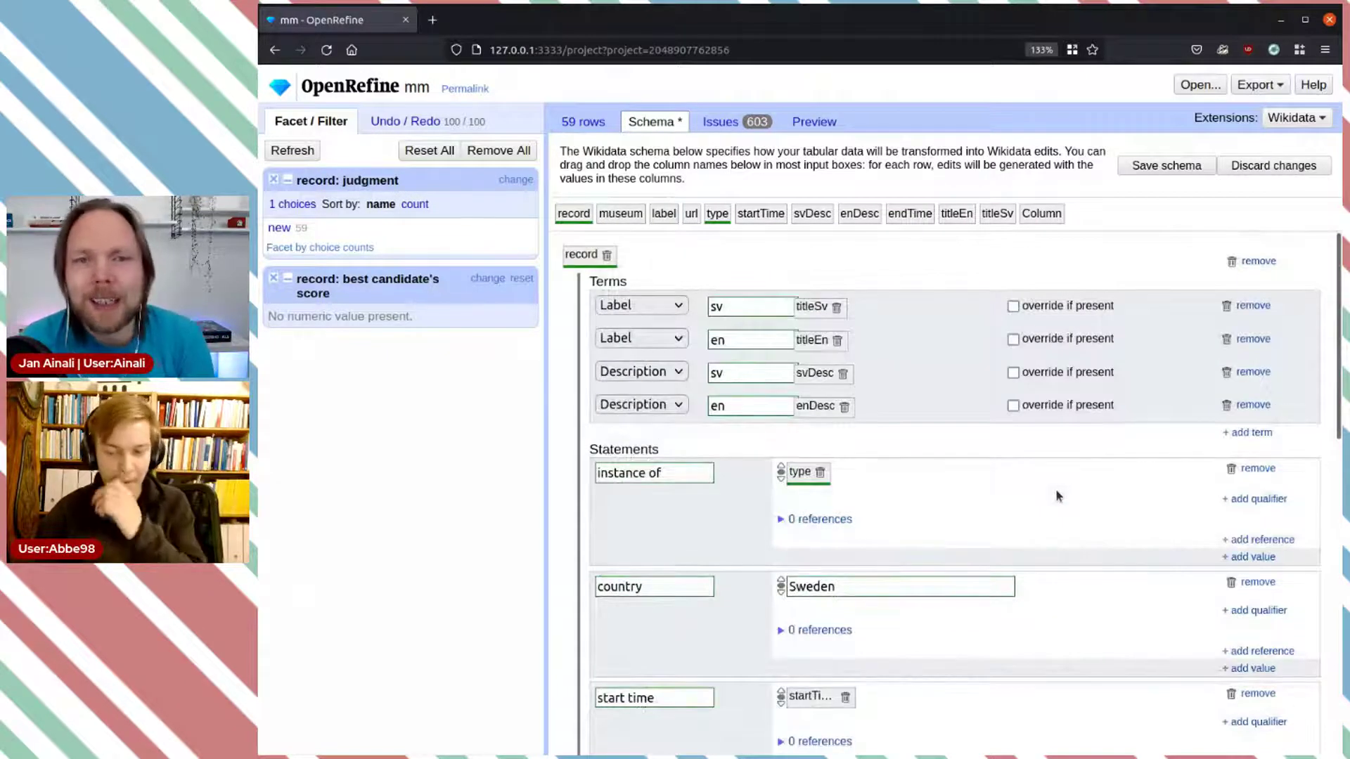
{"action": "scroll", "coordinate": [1061, 482], "scroll_direction": "down", "scroll_amount": 2}
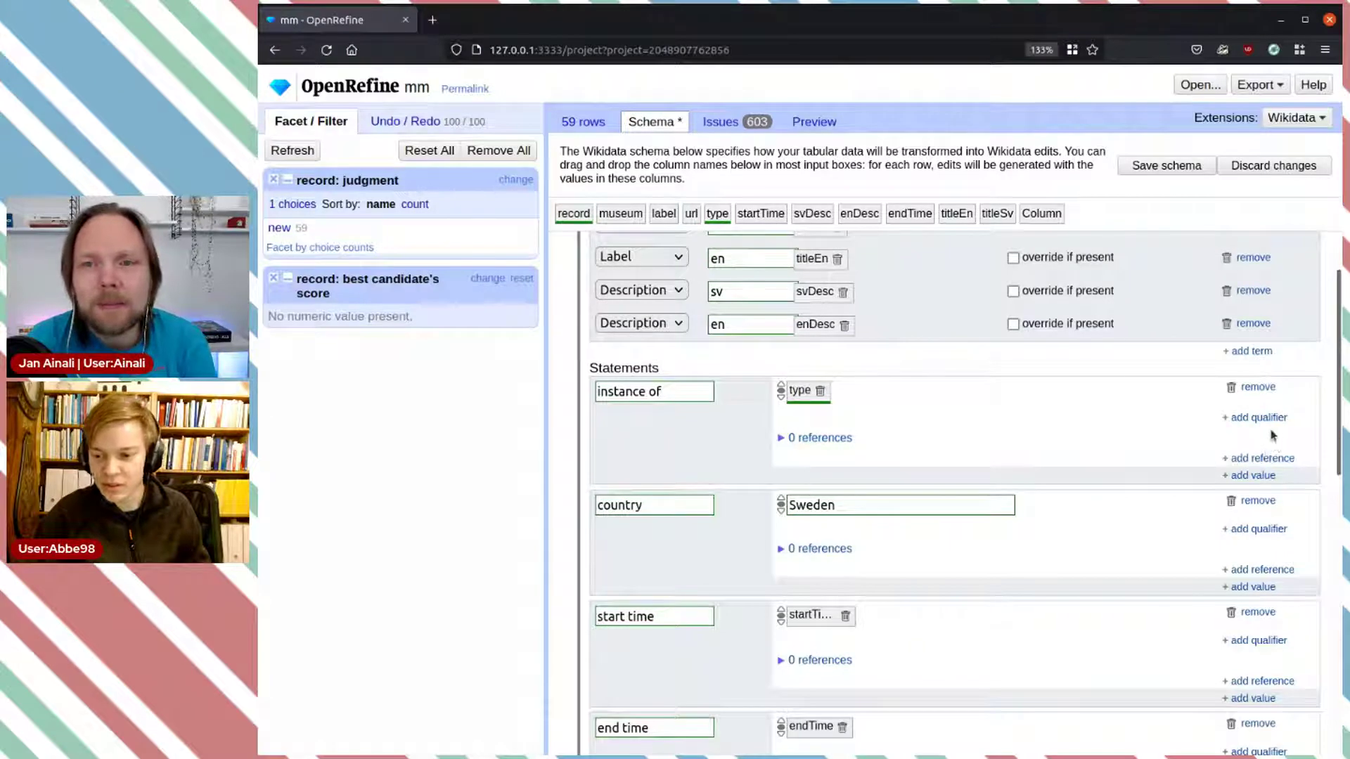
{"action": "left_click", "coordinate": [1262, 458]}
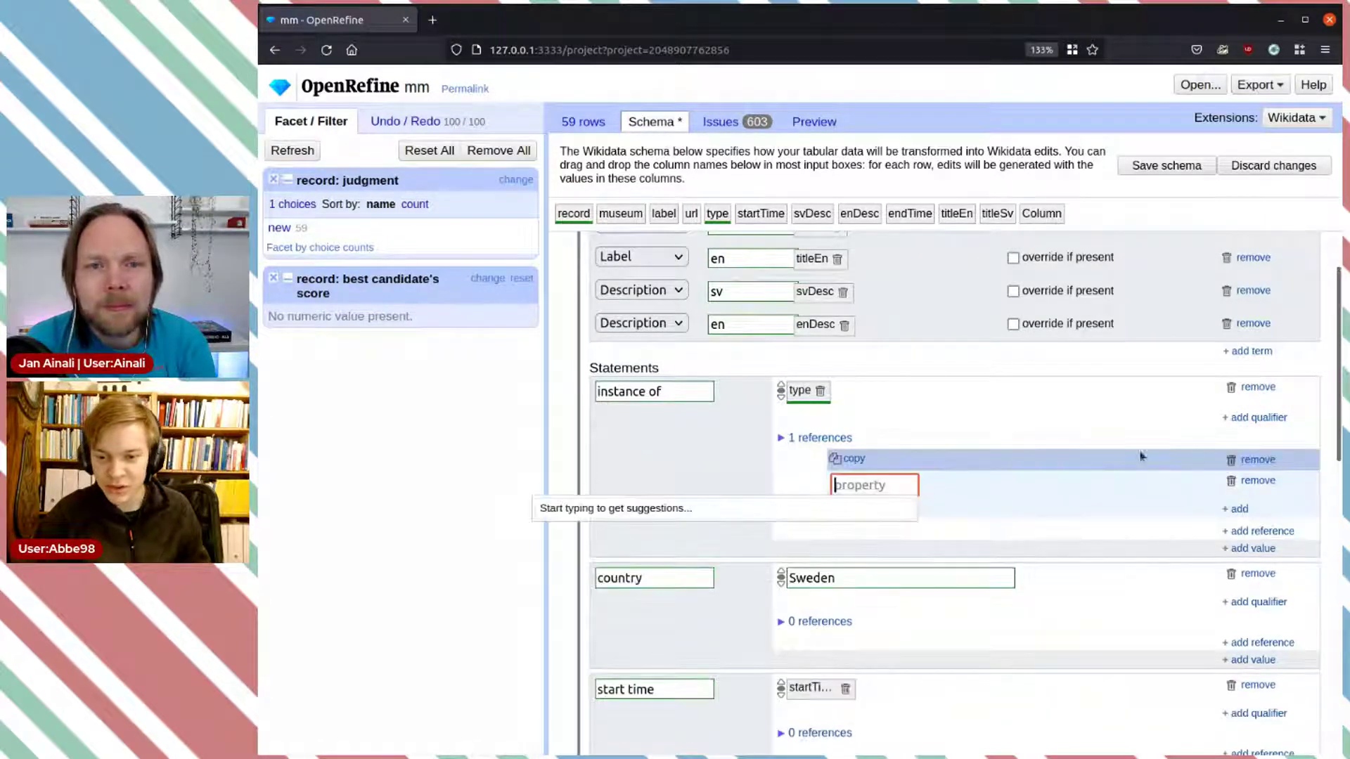
{"action": "type", "text": "reference"}
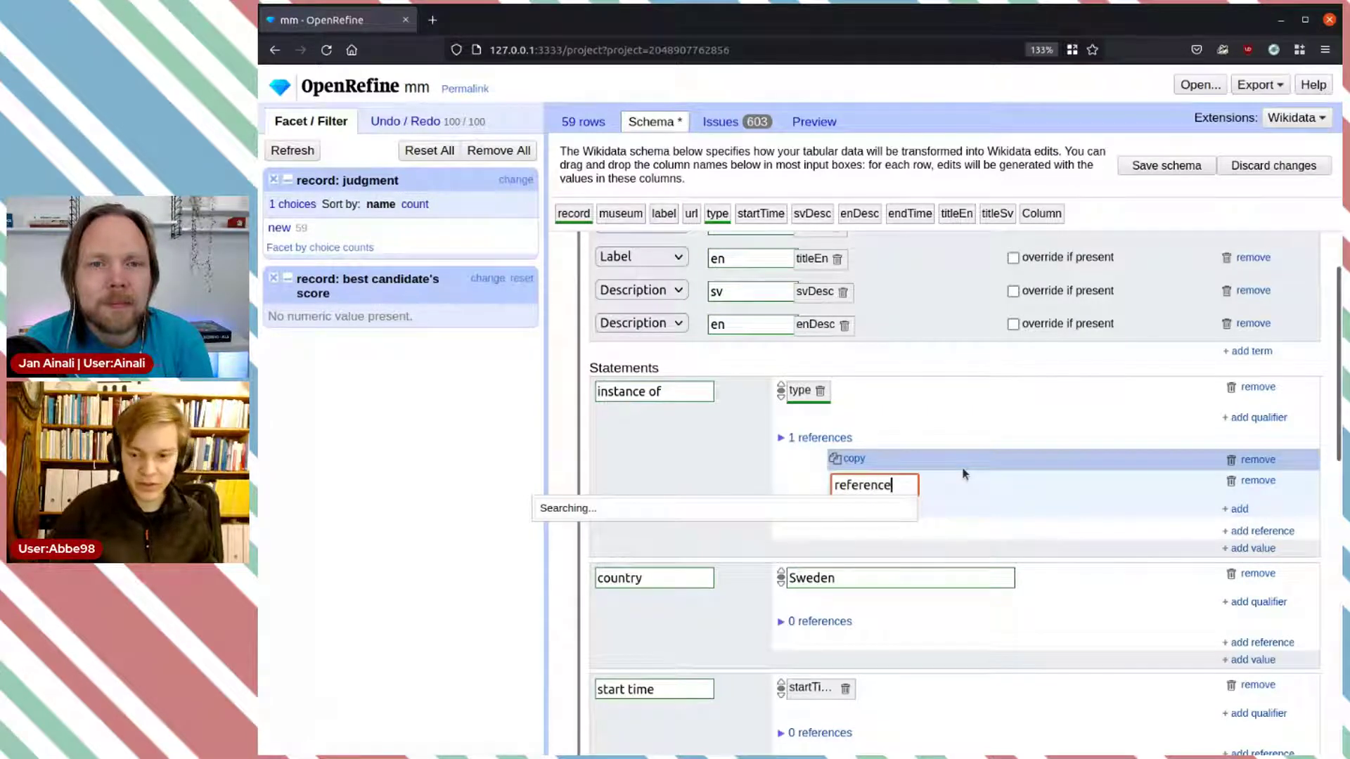
{"action": "left_click", "coordinate": [641, 590]}
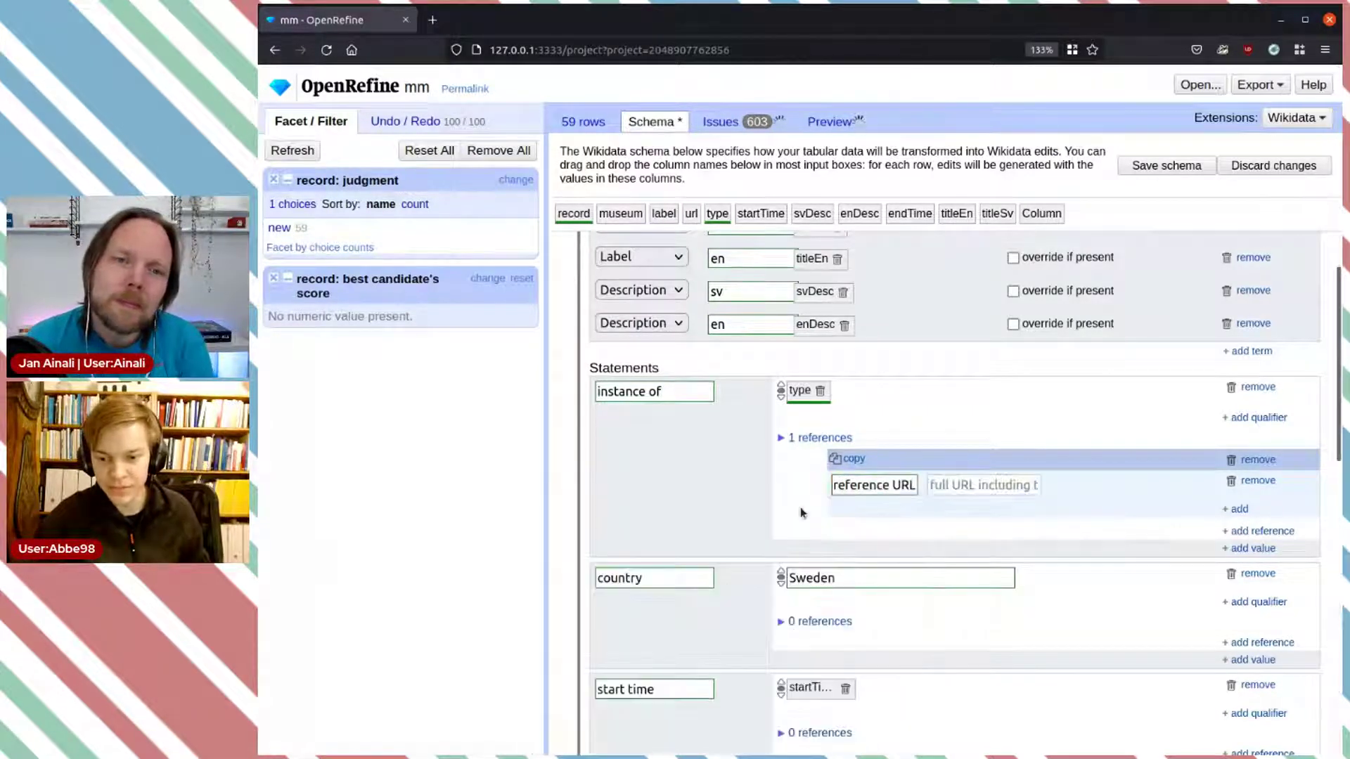
{"action": "left_click_drag", "start_coordinate": [689, 213], "coordinate": [949, 485]}
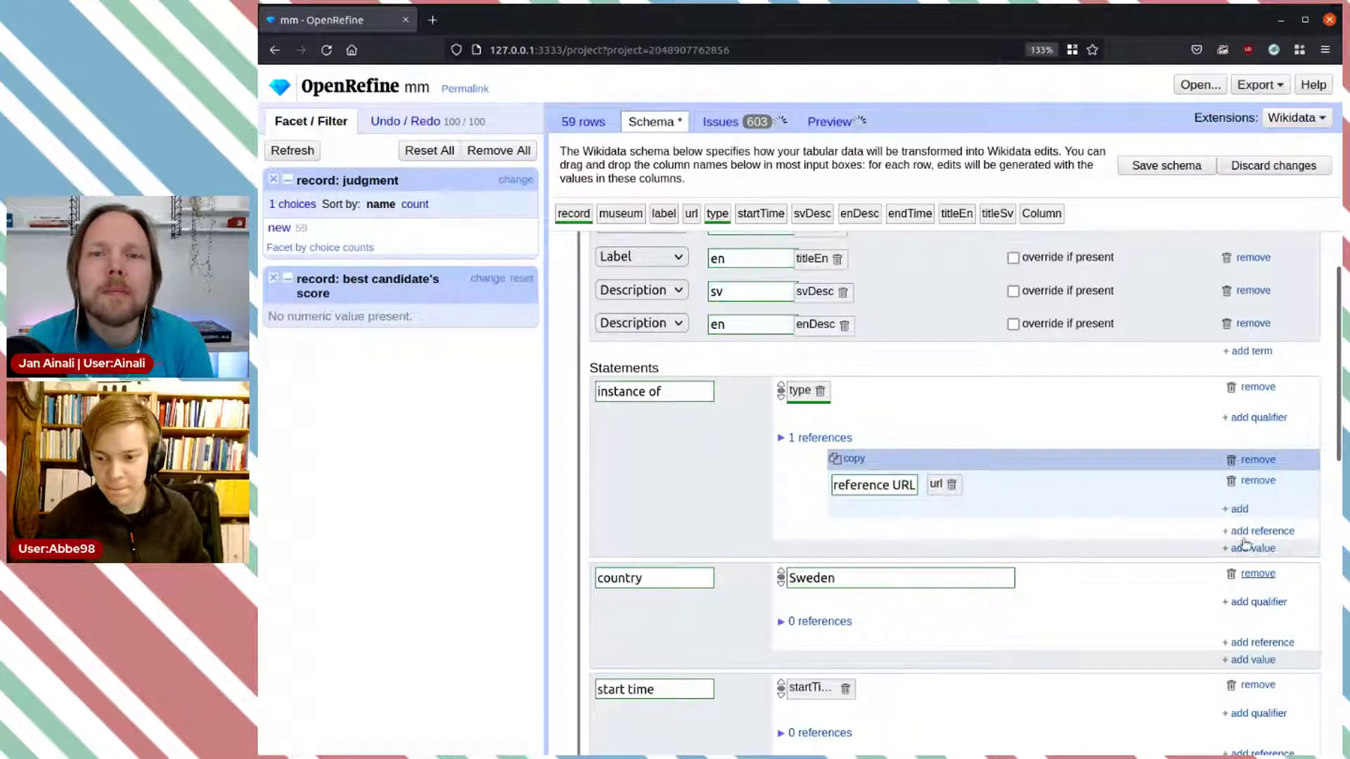
Step: Add a retrieved (P813) property with the date 2021-10-02 to the instance of statement's reference
{"action": "left_click", "coordinate": [1239, 508]}
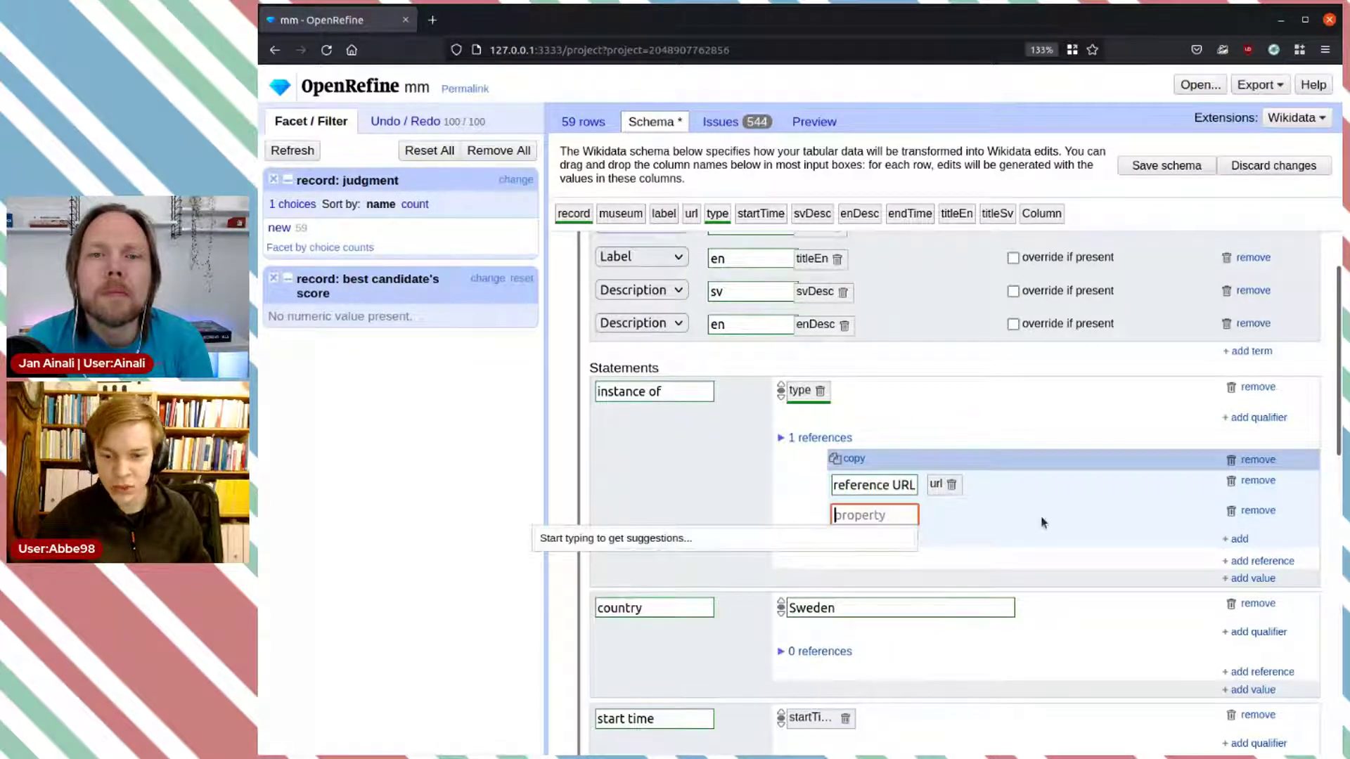
{"action": "type", "text": "retrived"}
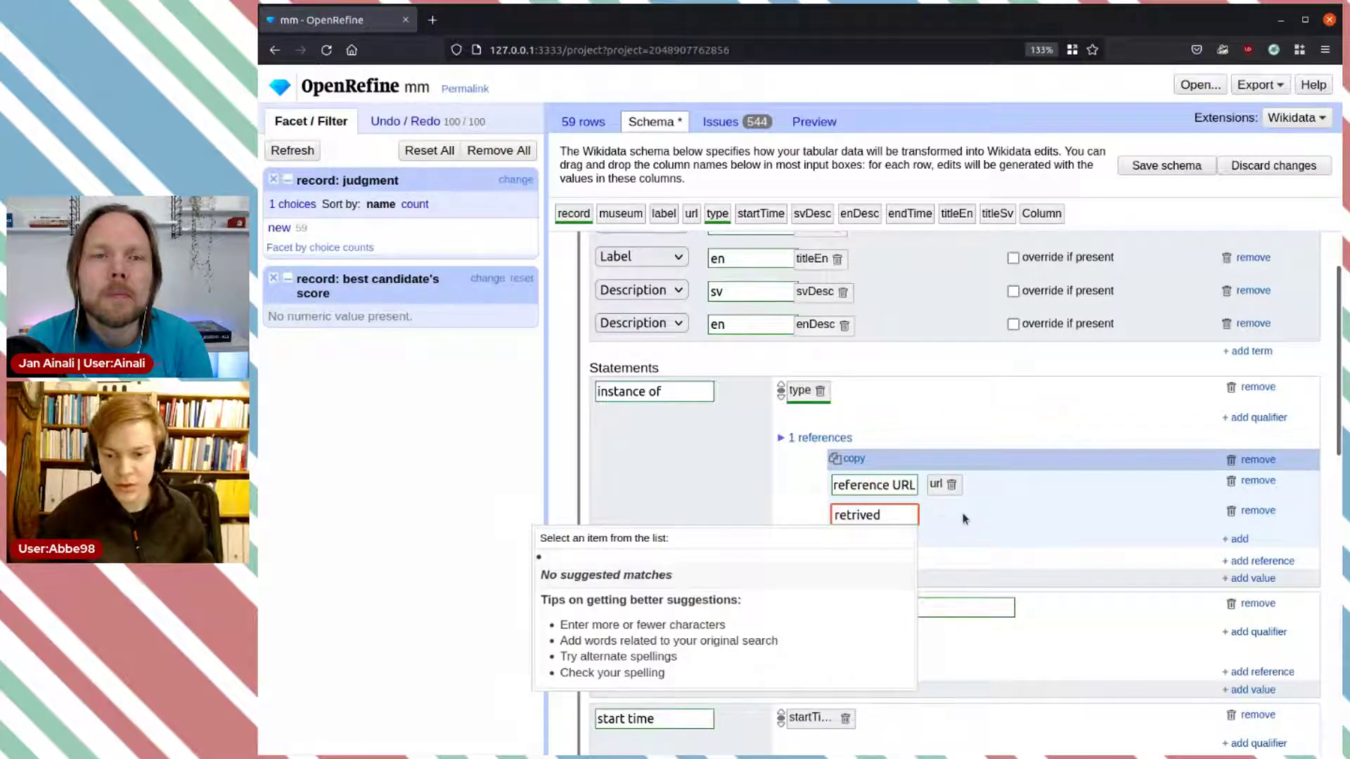
{"action": "key", "text": "BackSpace"}
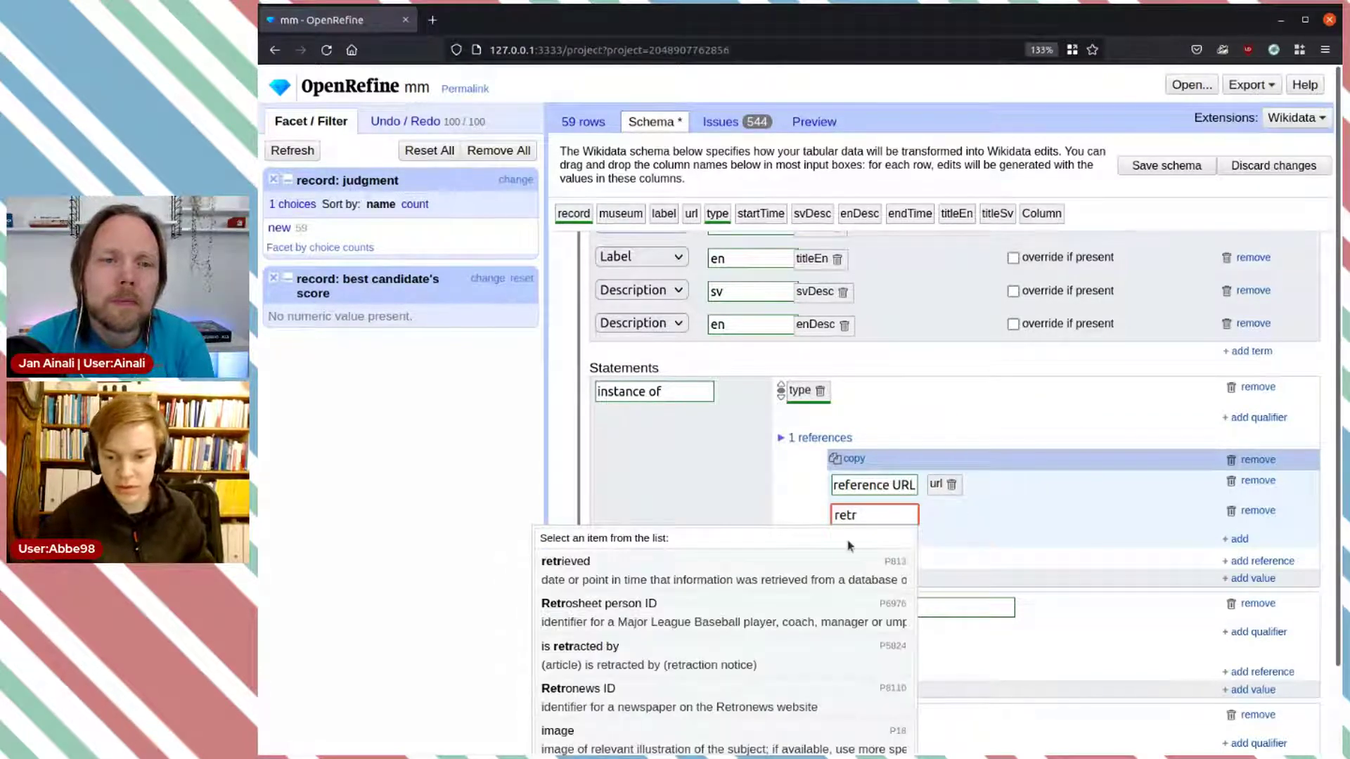
{"action": "left_click", "coordinate": [750, 572]}
{"action": "left_click", "coordinate": [969, 514]}
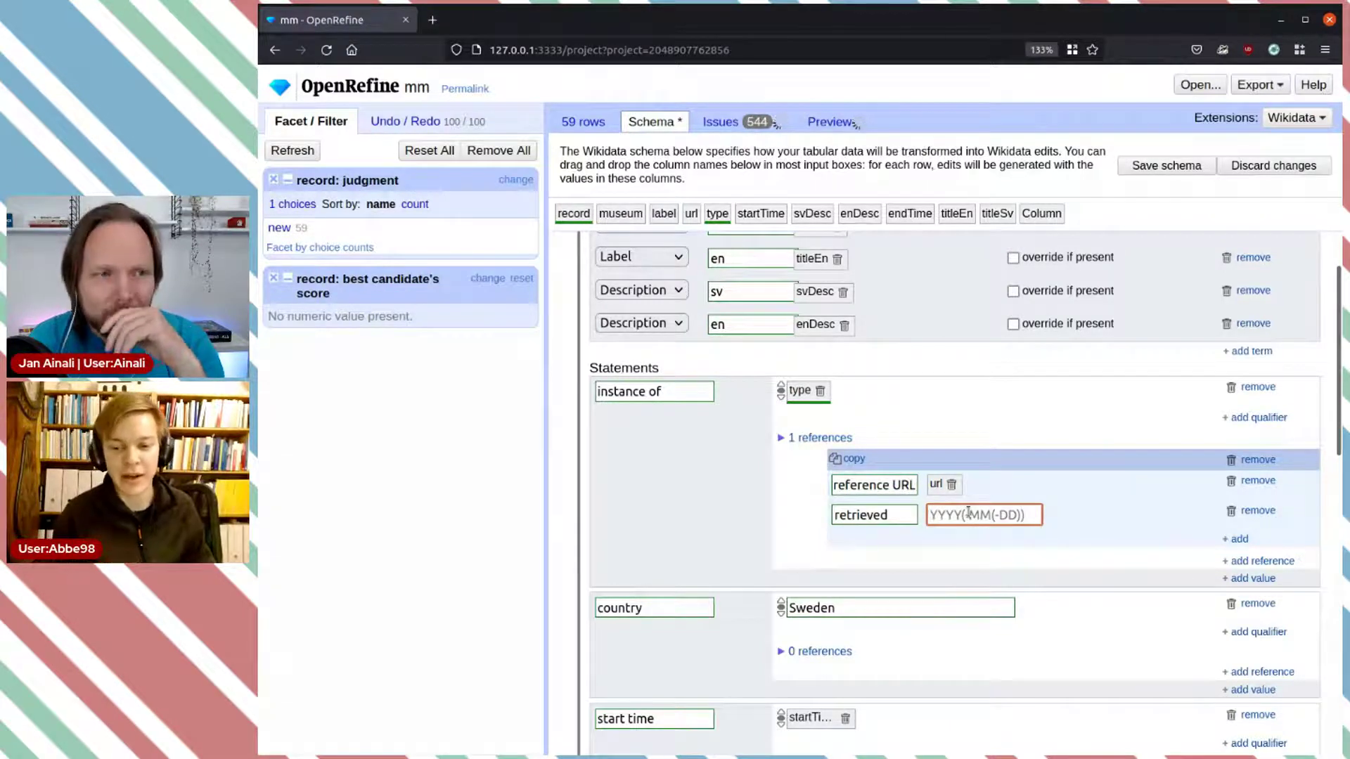
{"action": "type", "text": "2012"}
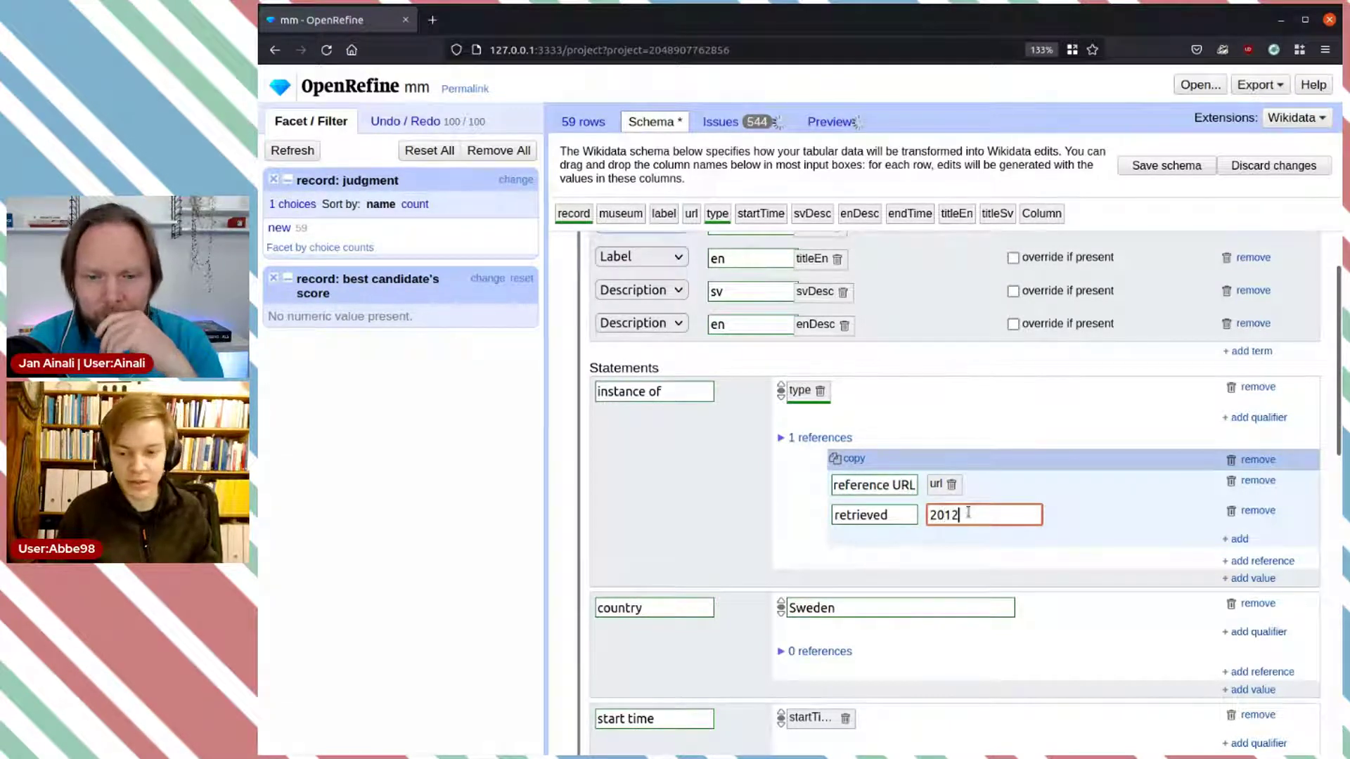
{"action": "key", "text": "BackSpace"}
{"action": "type", "text": "21"}
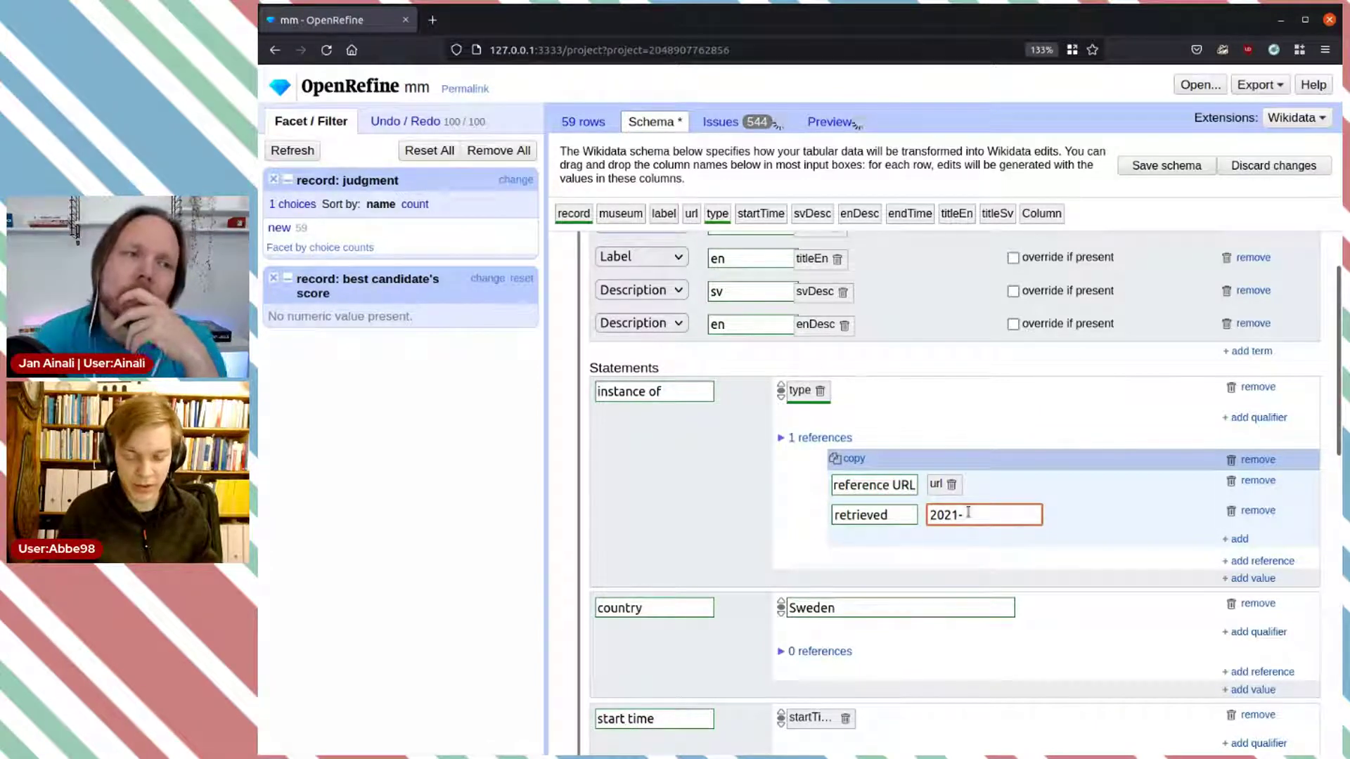
{"action": "type", "text": "-10-02"}
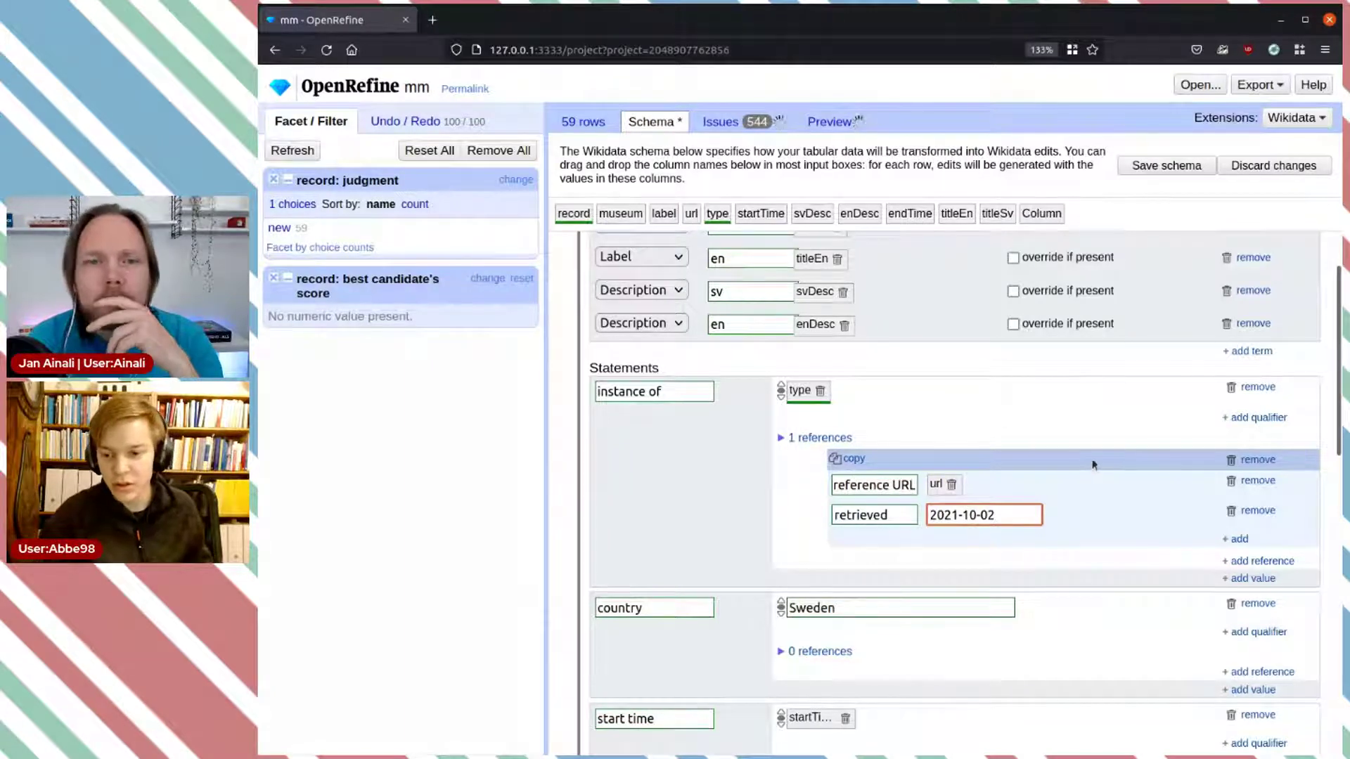
{"action": "left_click", "coordinate": [1079, 433]}
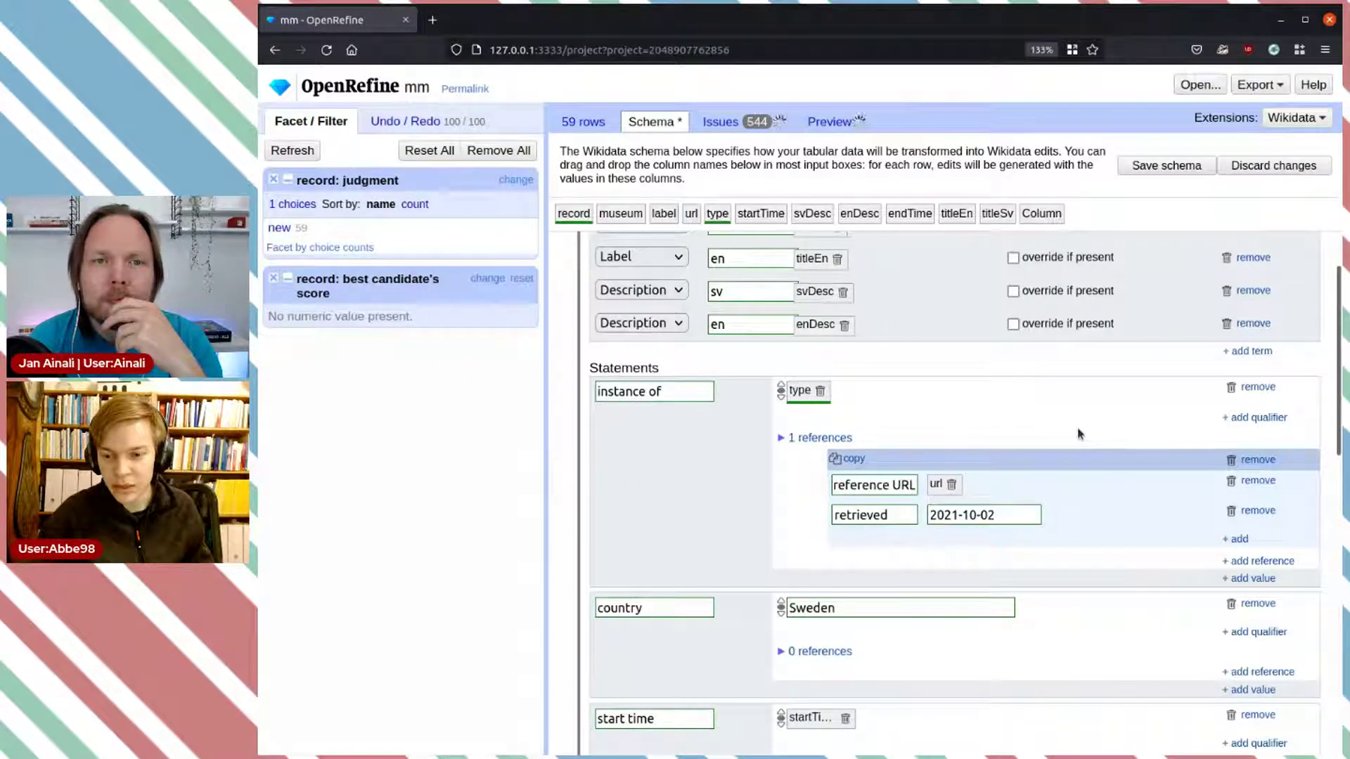
Step: Copy the instance of statement's reference and paste it onto the country, start time and end time statements
{"action": "left_click", "coordinate": [861, 461]}
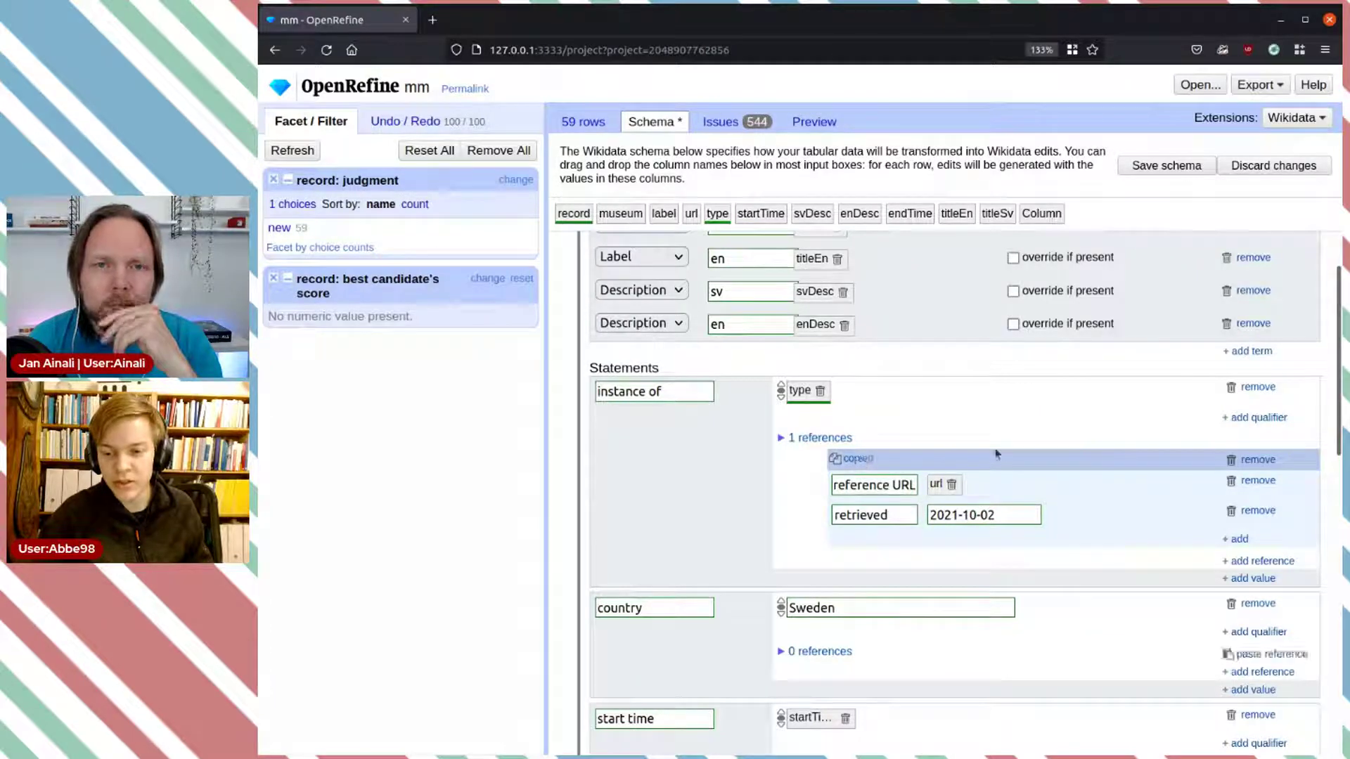
{"action": "scroll", "coordinate": [1055, 422], "scroll_direction": "down", "scroll_amount": 5}
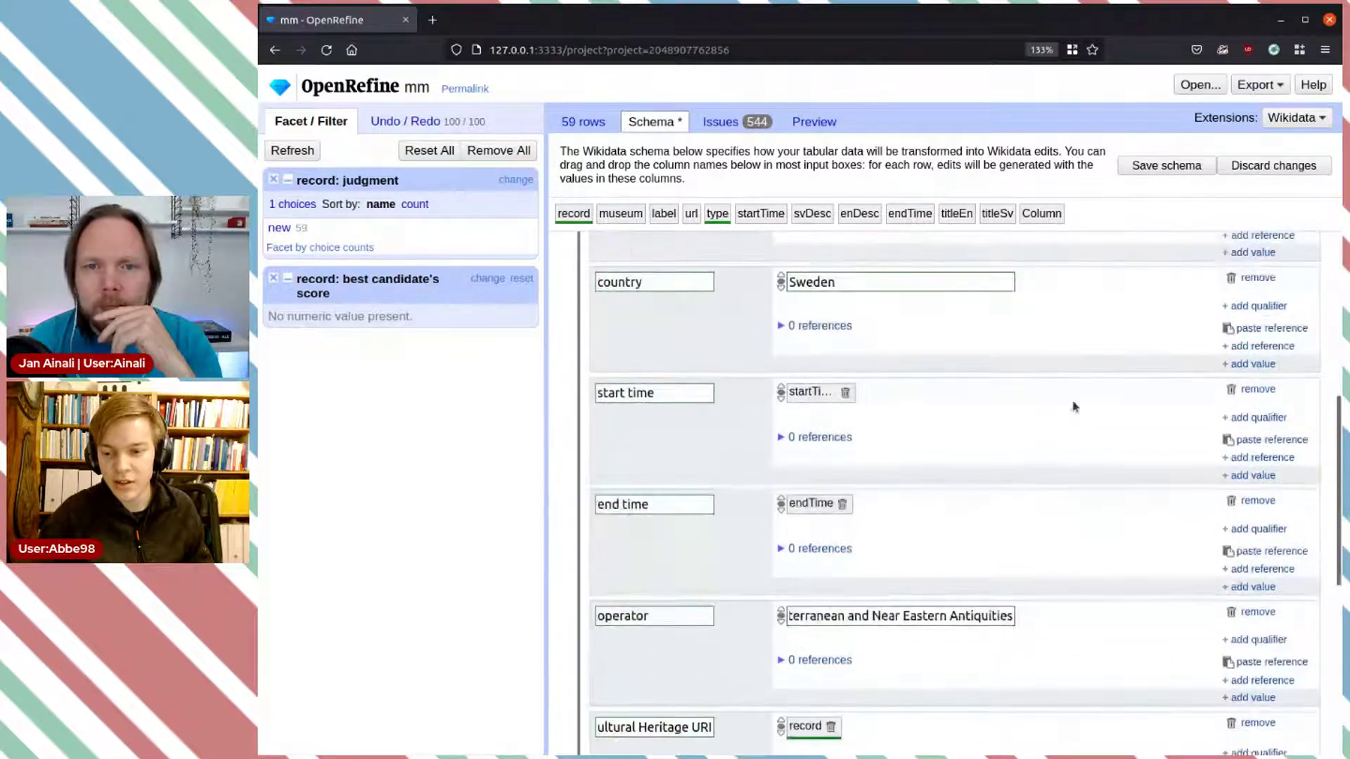
{"action": "left_click", "coordinate": [1269, 329]}
{"action": "scroll", "coordinate": [1046, 362], "scroll_direction": "down", "scroll_amount": 1}
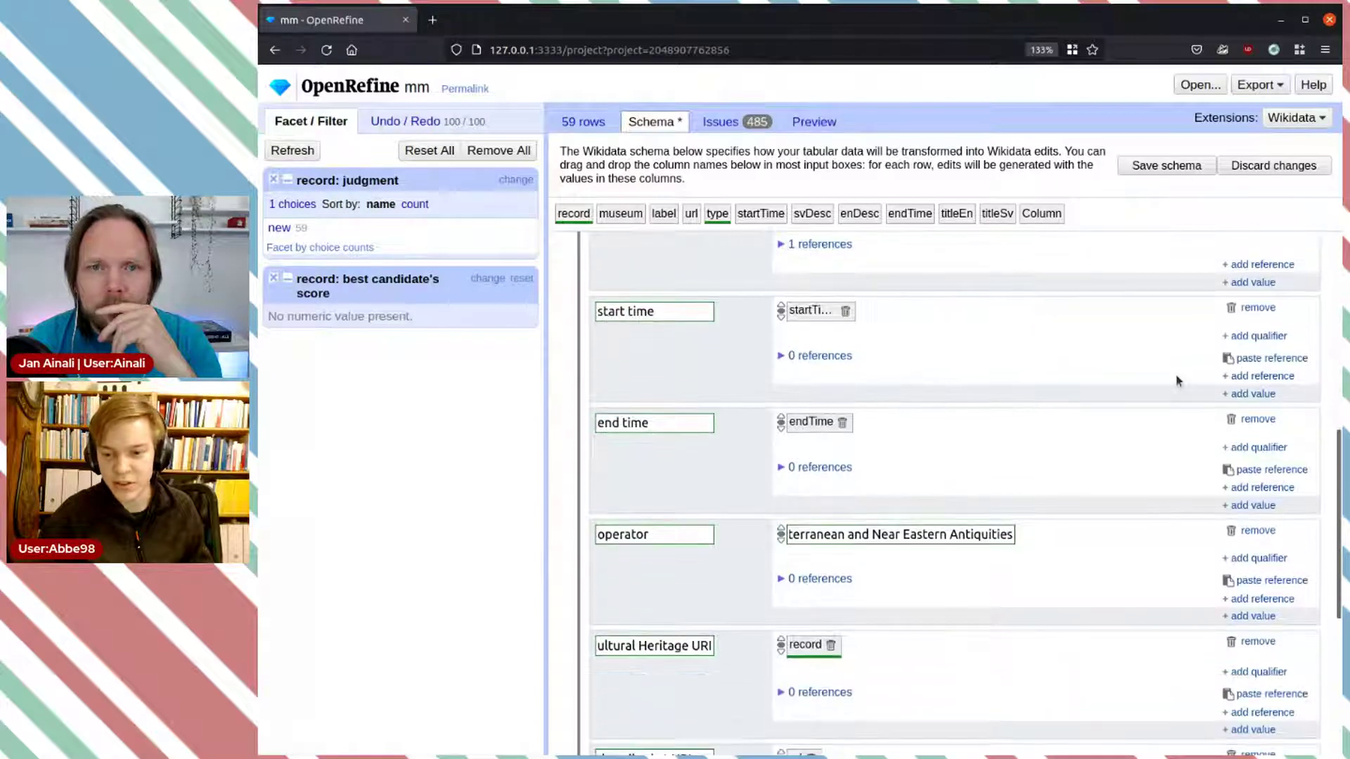
{"action": "left_click", "coordinate": [1271, 363]}
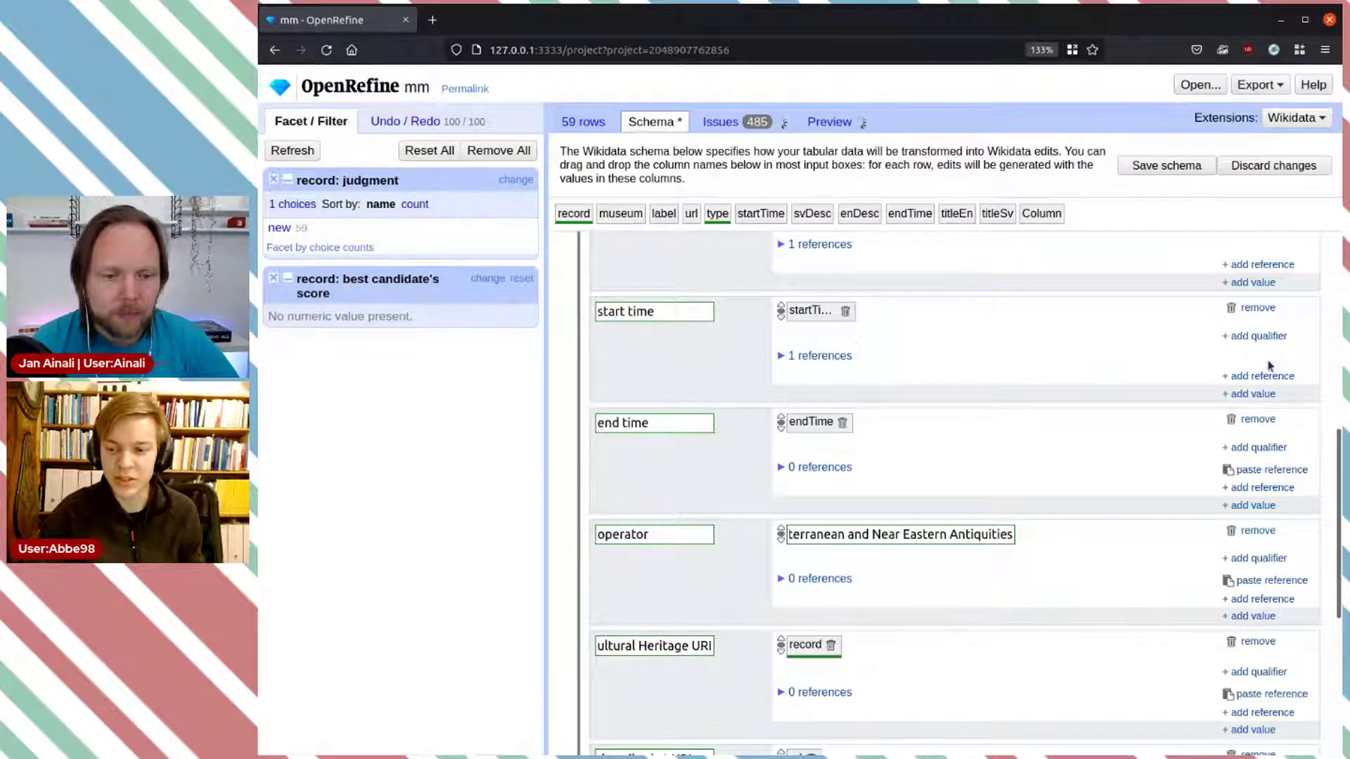
{"action": "scroll", "coordinate": [1054, 427], "scroll_direction": "down", "scroll_amount": 1}
{"action": "left_click", "coordinate": [1270, 391]}
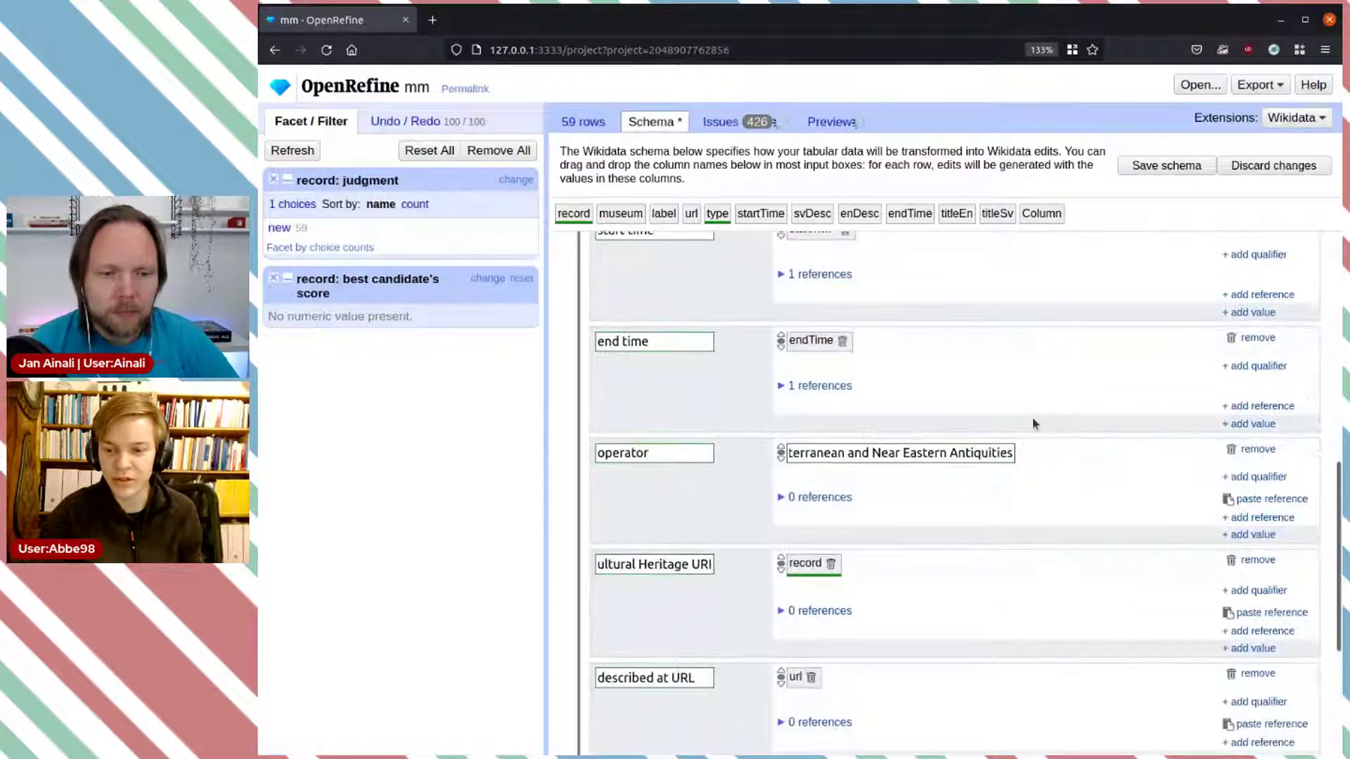
Step: Paste the copied reference onto the operator, Swedish Open Cultural Heritage URI and described at URL statements and both title values
{"action": "scroll", "coordinate": [1054, 422], "scroll_direction": "down", "scroll_amount": 2}
{"action": "left_click", "coordinate": [1269, 337]}
{"action": "scroll", "coordinate": [1055, 382], "scroll_direction": "down", "scroll_amount": 2}
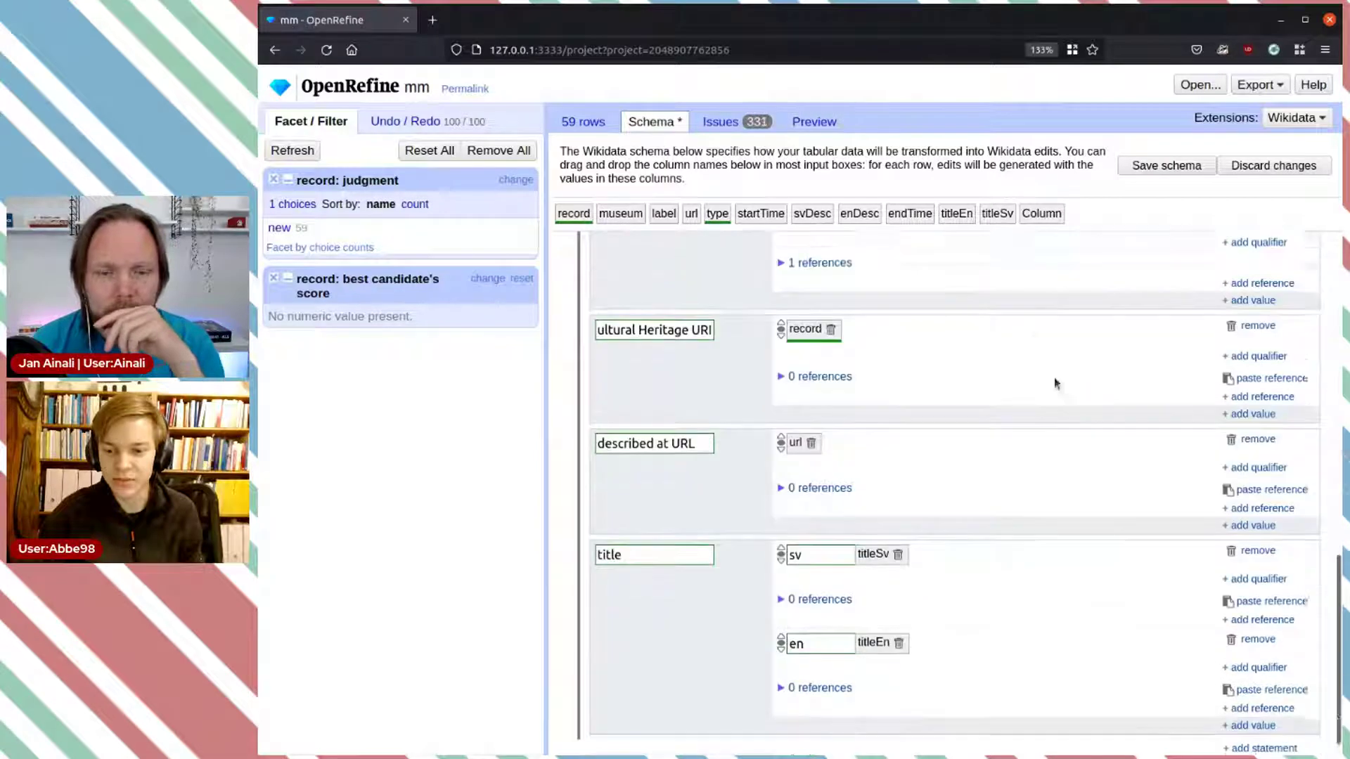
{"action": "left_click", "coordinate": [1271, 348]}
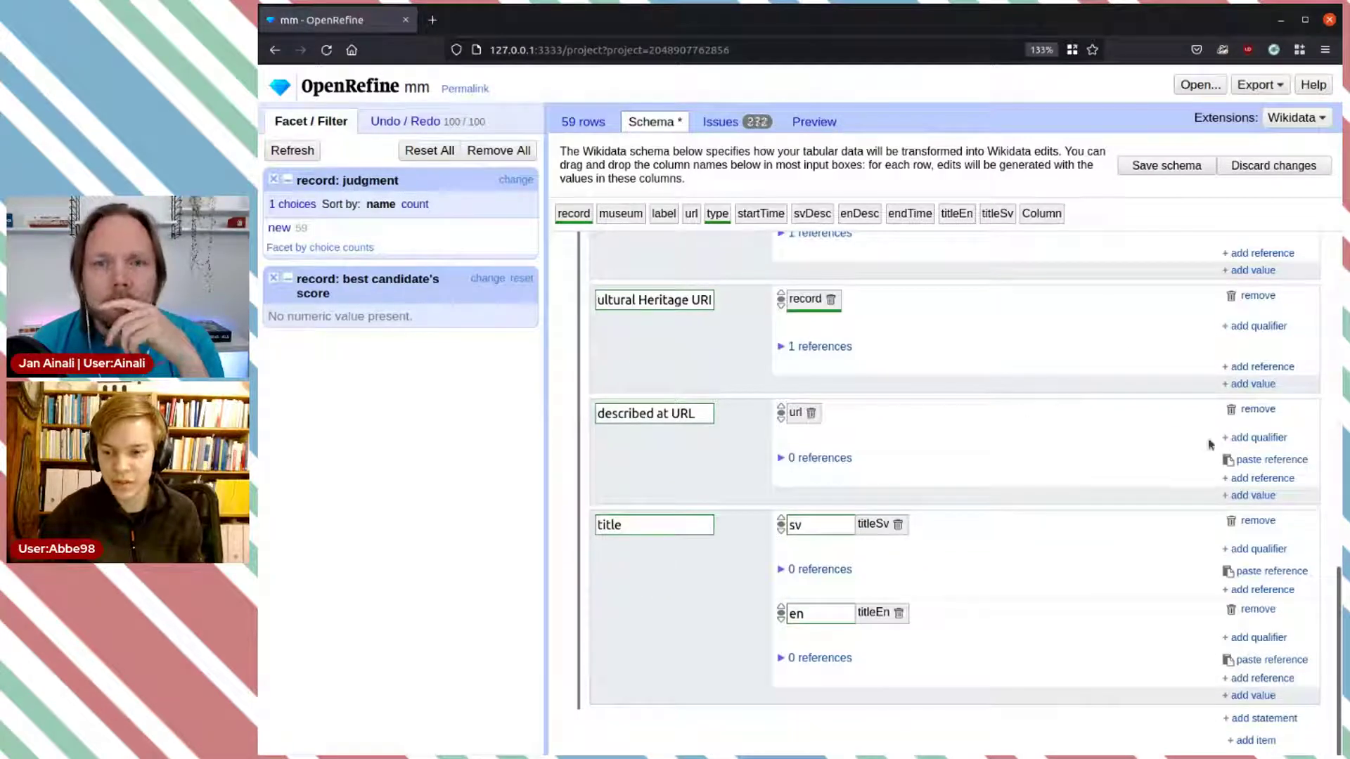
{"action": "left_click", "coordinate": [1265, 460]}
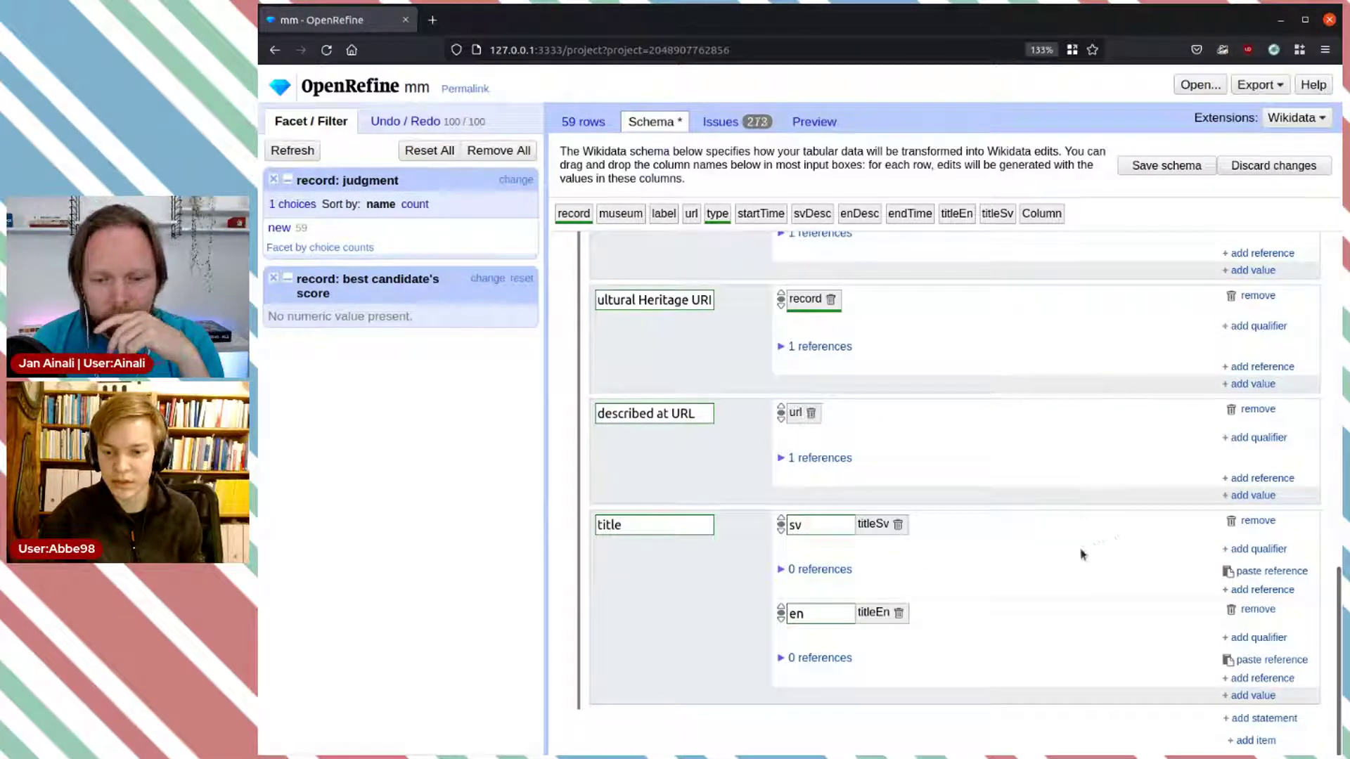
{"action": "left_click", "coordinate": [1265, 574]}
{"action": "left_click", "coordinate": [1266, 661]}
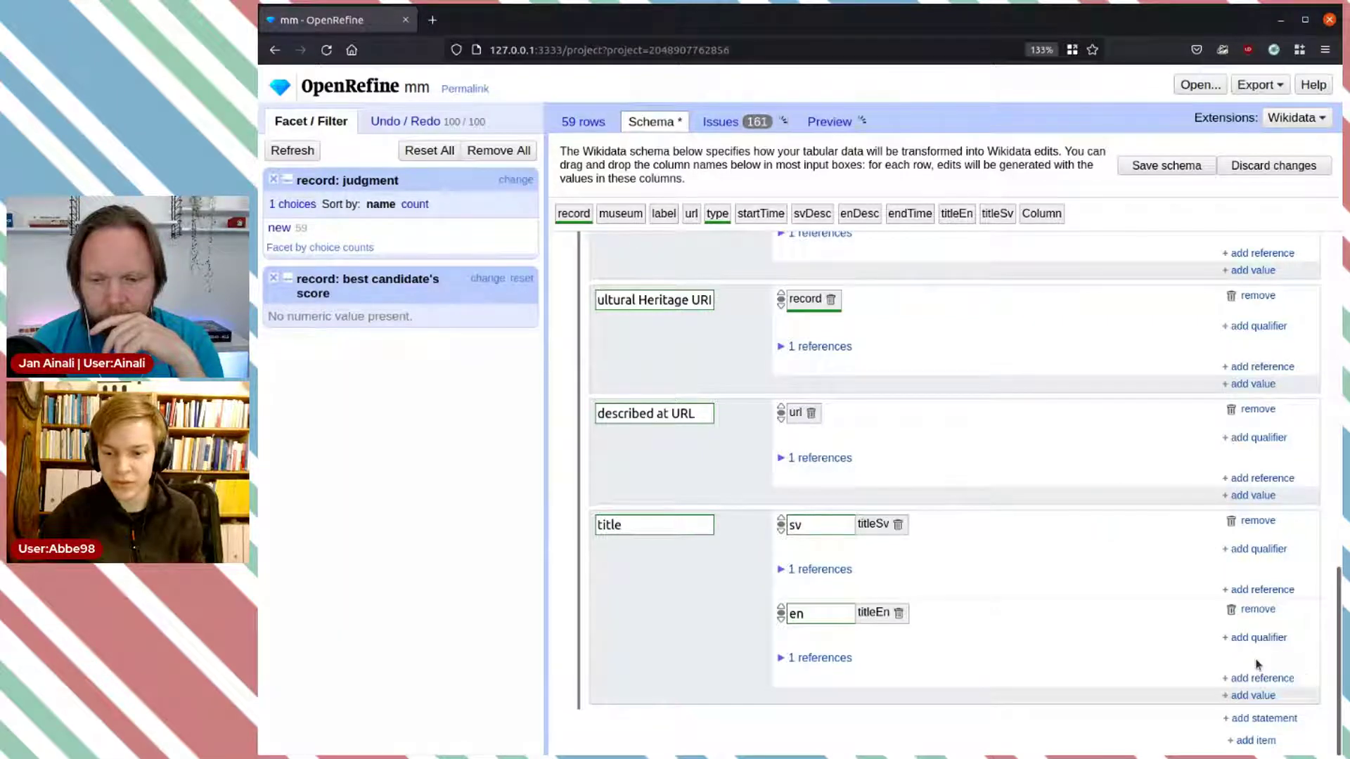
Step: Review the issues reported for the schema and return to the schema editor
{"action": "scroll", "coordinate": [1057, 529], "scroll_direction": "up", "scroll_amount": 10}
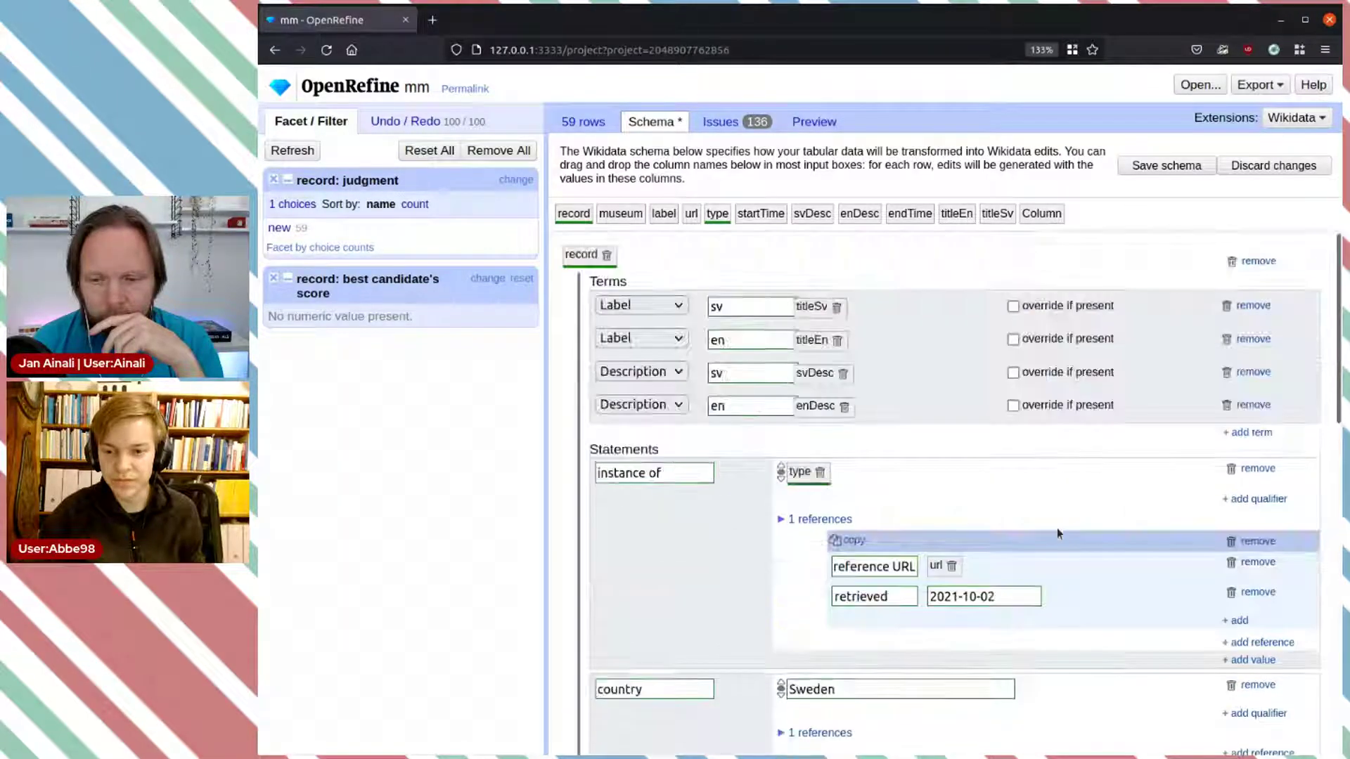
{"action": "left_click", "coordinate": [731, 124]}
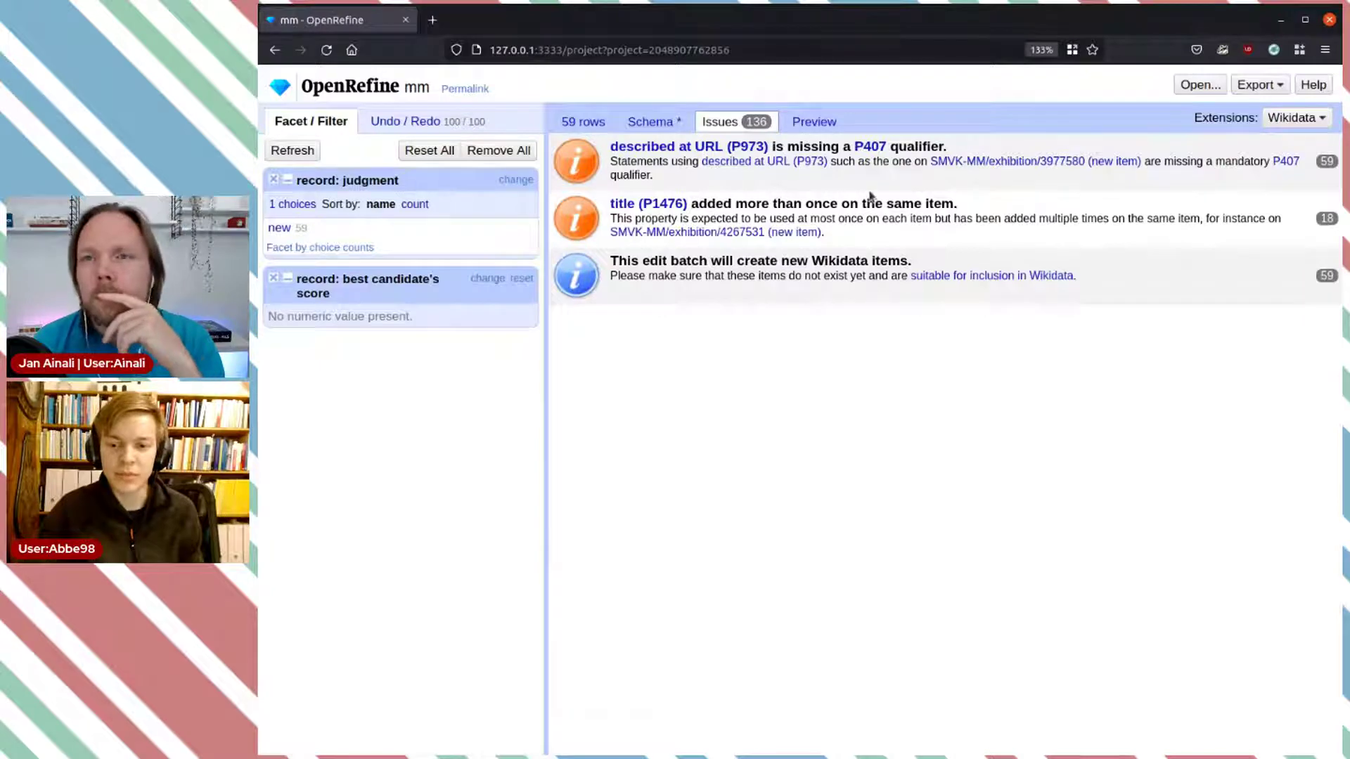
{"action": "left_click", "coordinate": [668, 123]}
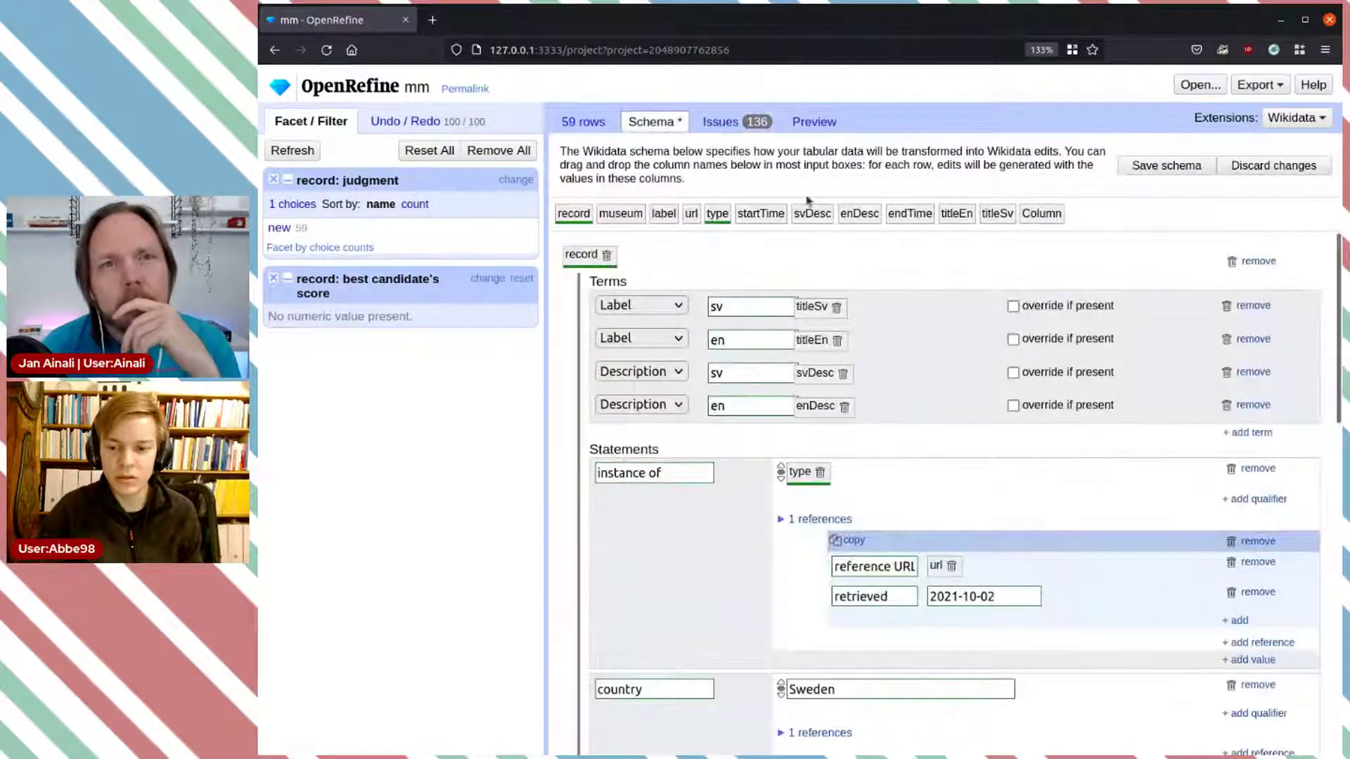
Step: Add a language of work or name (P407) qualifier with the value Swedish (Q9027) to the described at URL statement
{"action": "scroll", "coordinate": [966, 471], "scroll_direction": "down", "scroll_amount": 3}
{"action": "scroll", "coordinate": [968, 422], "scroll_direction": "down", "scroll_amount": 7}
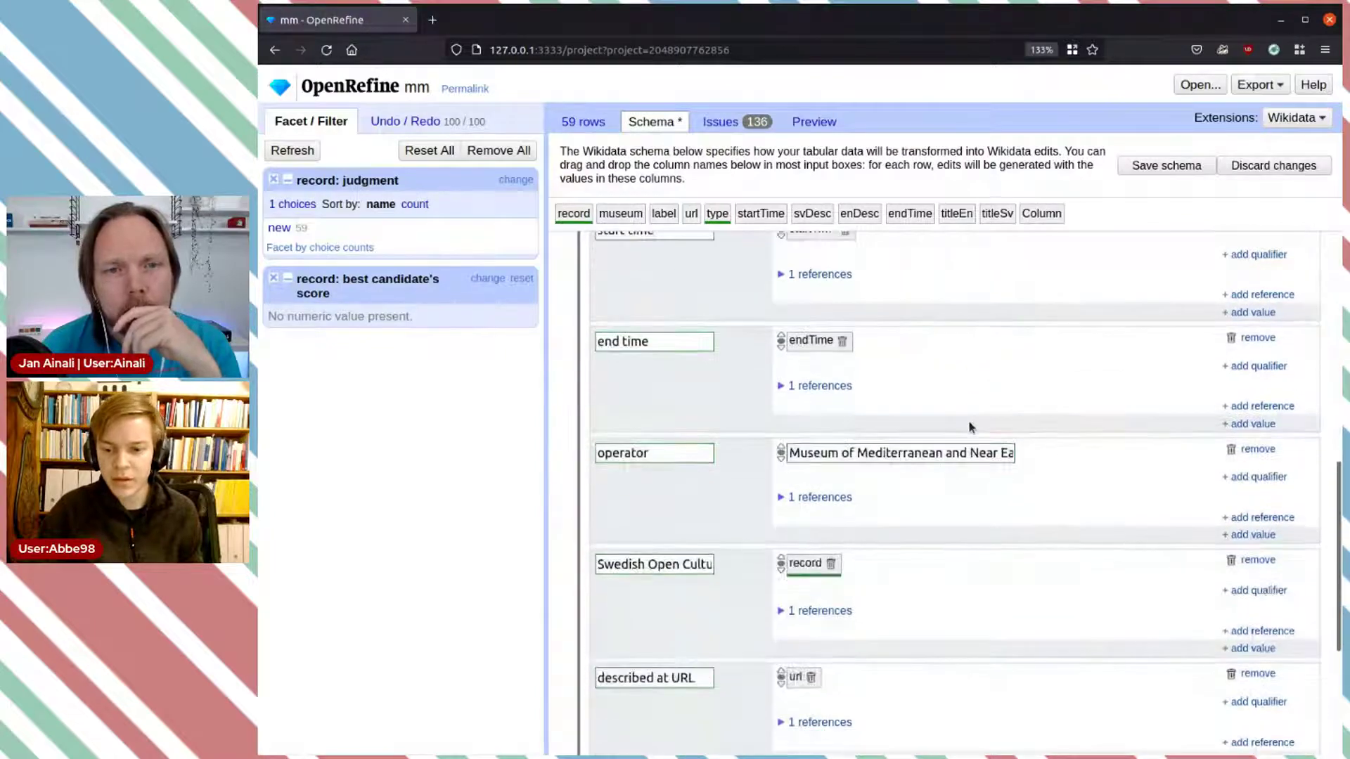
{"action": "scroll", "coordinate": [985, 412], "scroll_direction": "up", "scroll_amount": 5}
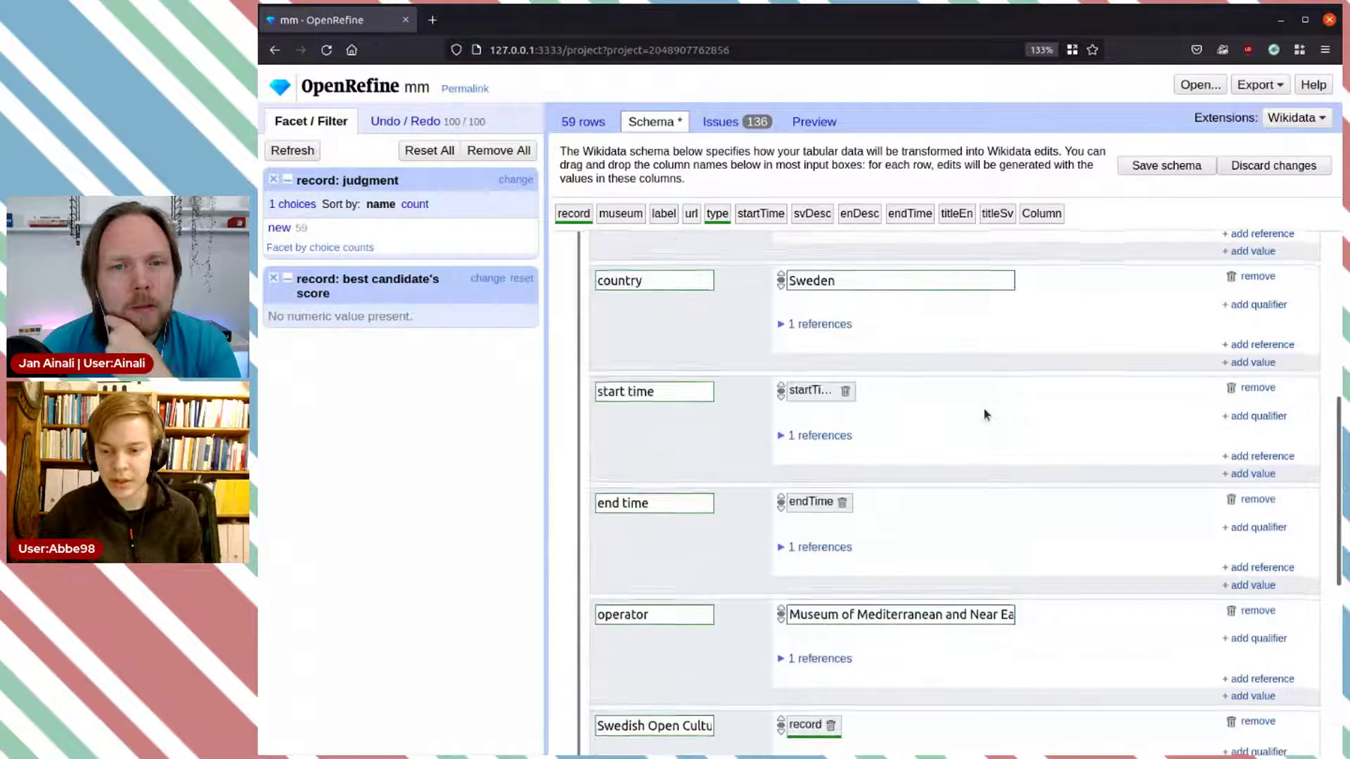
{"action": "scroll", "coordinate": [984, 411], "scroll_direction": "down", "scroll_amount": 3}
{"action": "scroll", "coordinate": [1038, 403], "scroll_direction": "down", "scroll_amount": 2}
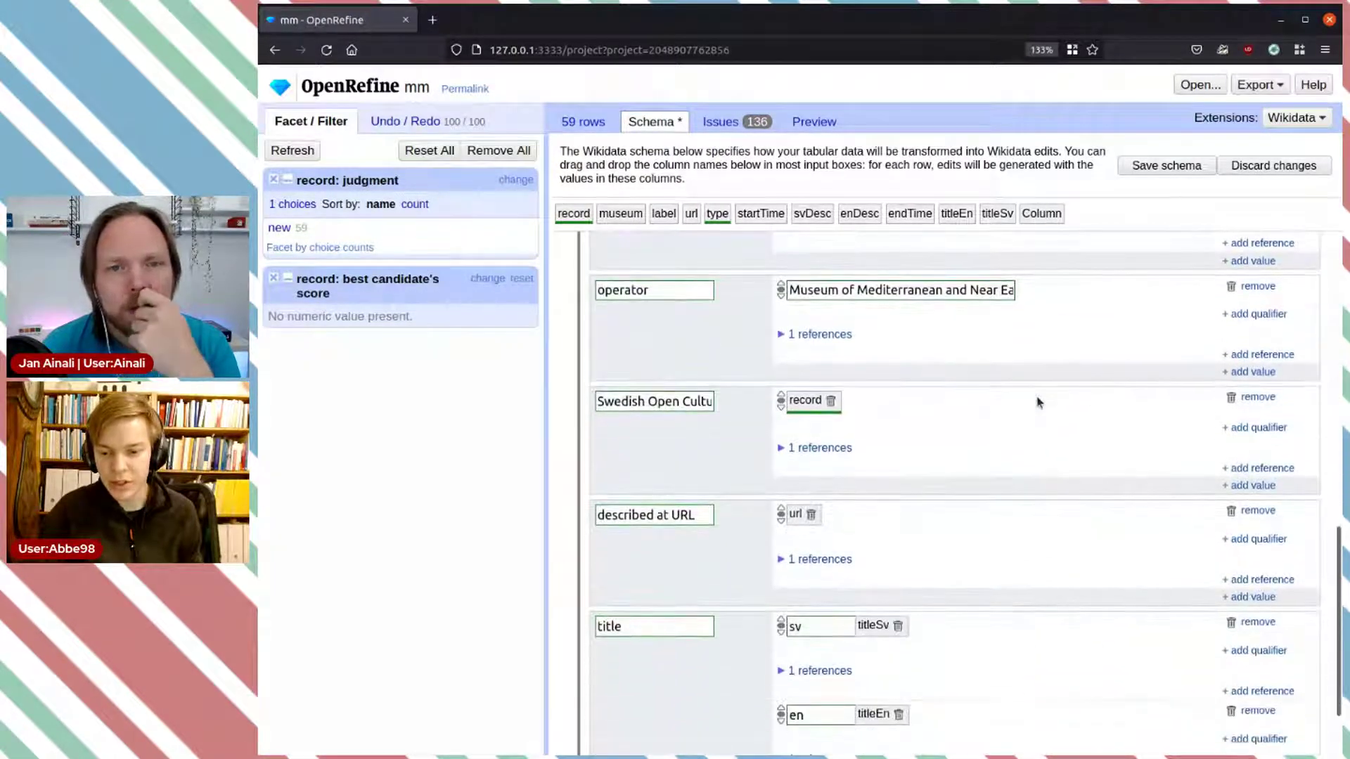
{"action": "scroll", "coordinate": [1037, 402], "scroll_direction": "down", "scroll_amount": 1}
{"action": "left_click", "coordinate": [1274, 439]}
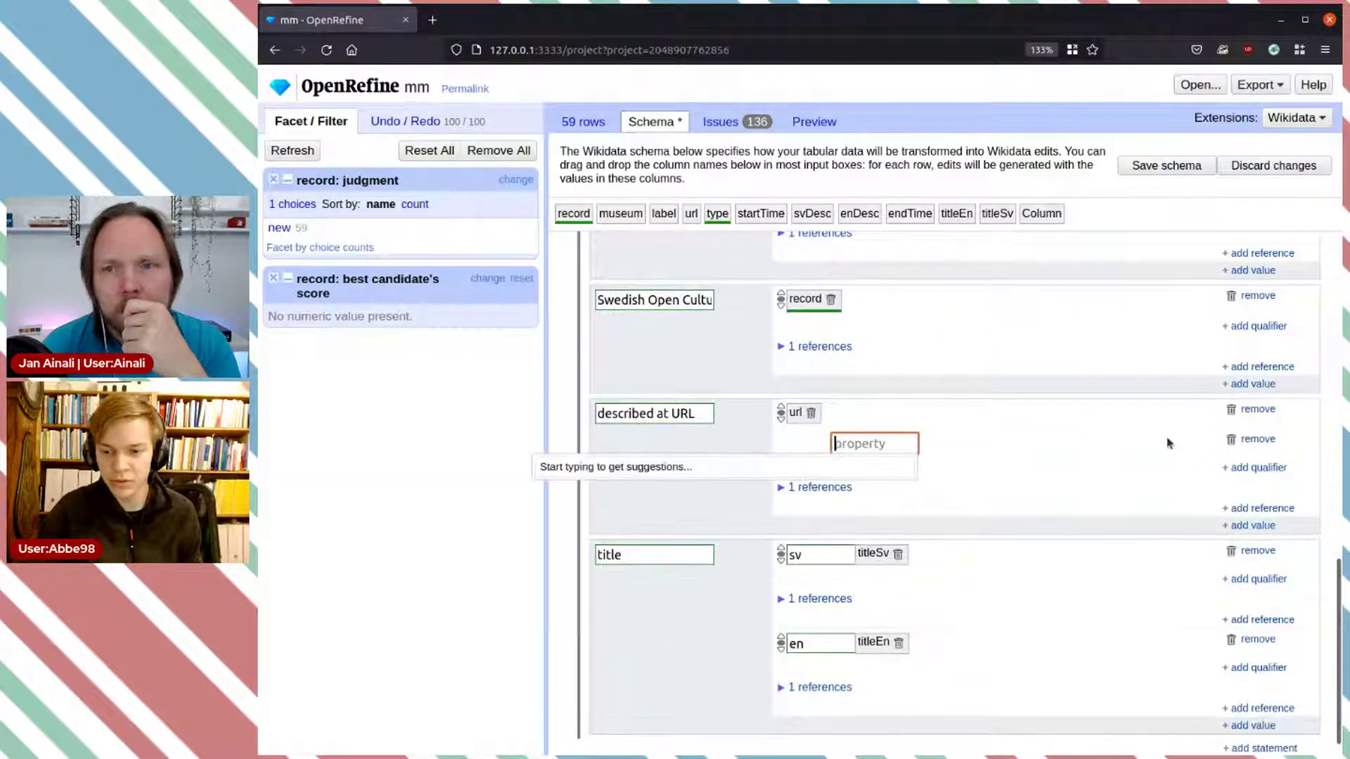
{"action": "type", "text": "language"}
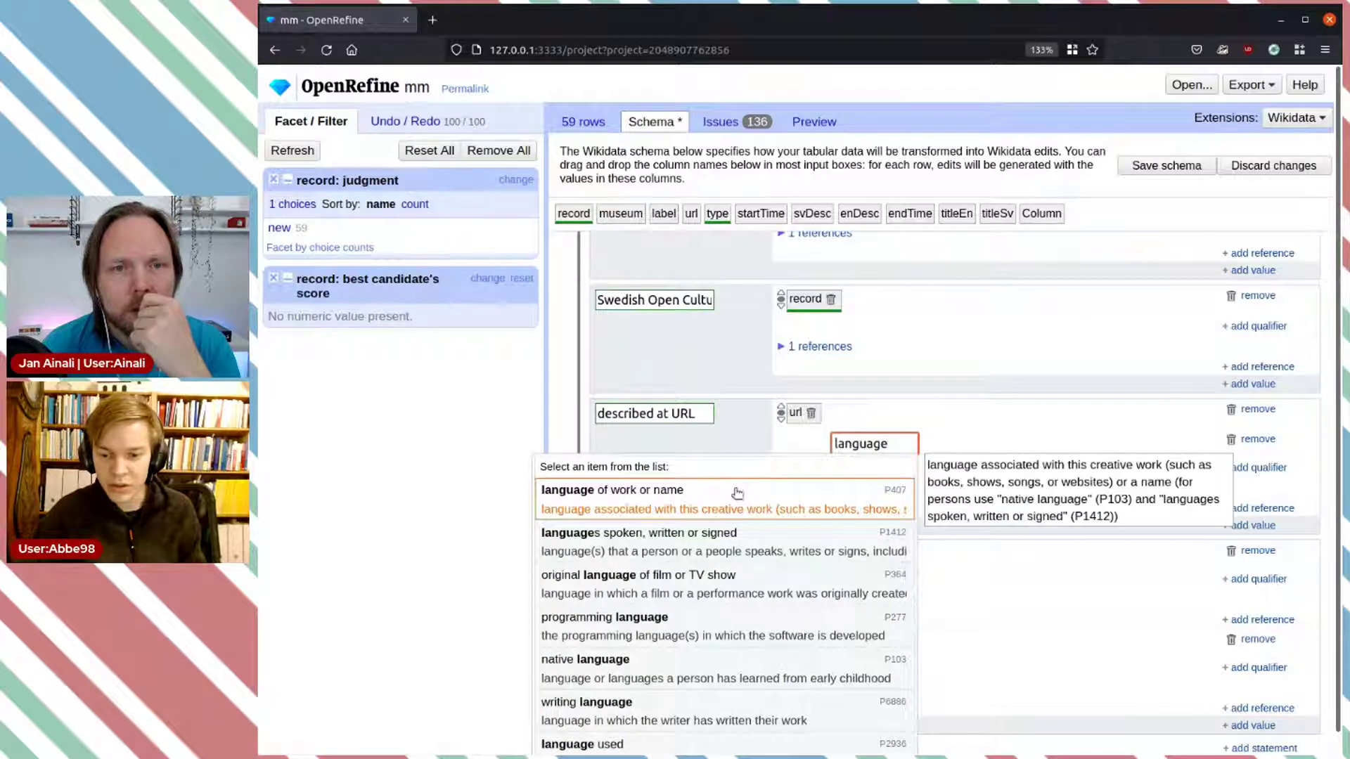
{"action": "left_click", "coordinate": [736, 491]}
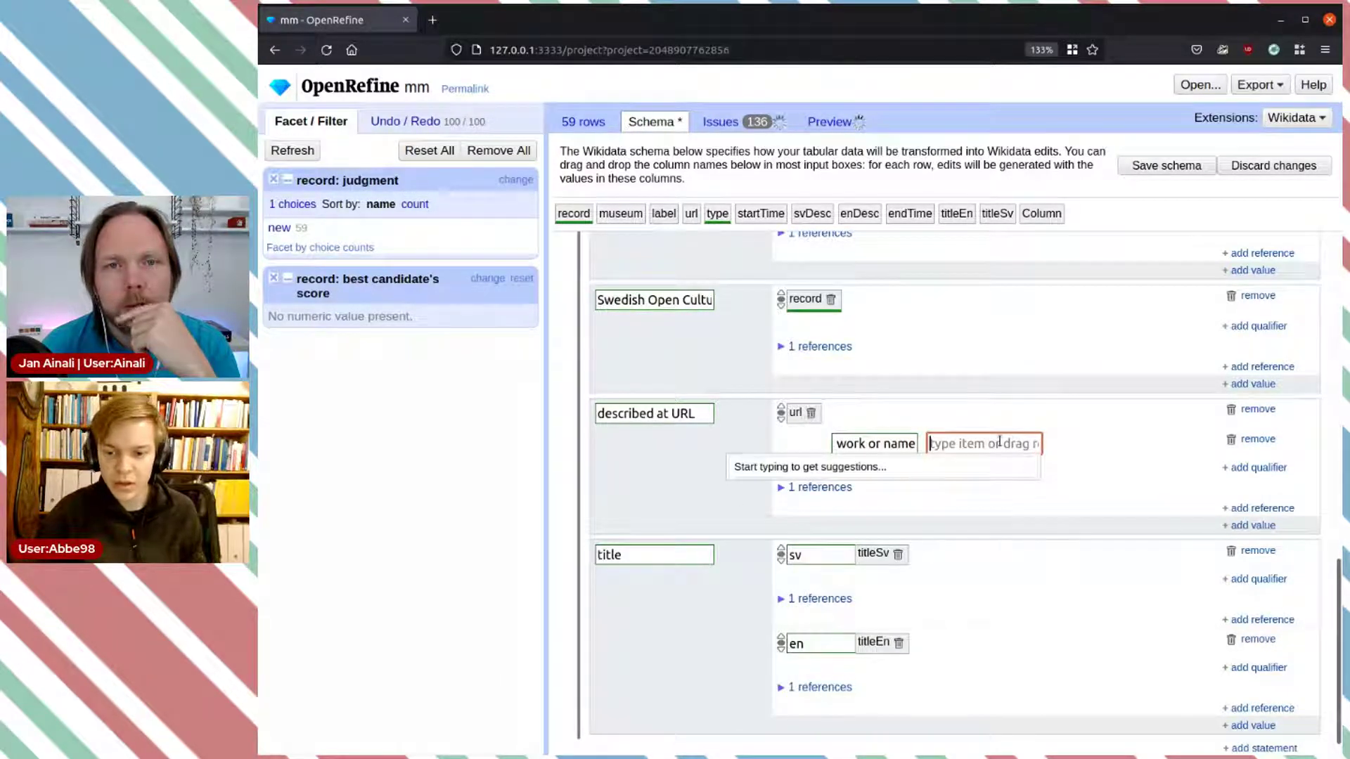
{"action": "type", "text": "Swedish"}
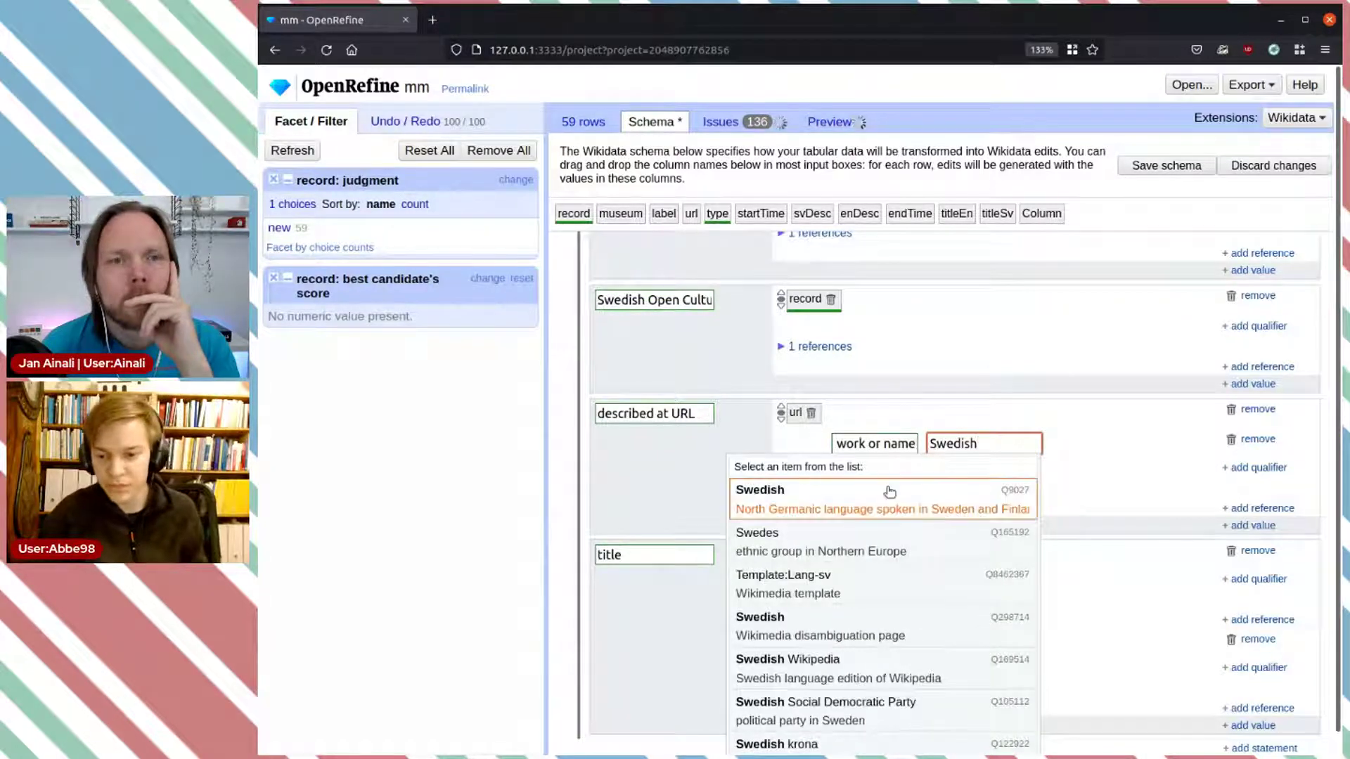
{"action": "left_click", "coordinate": [890, 491]}
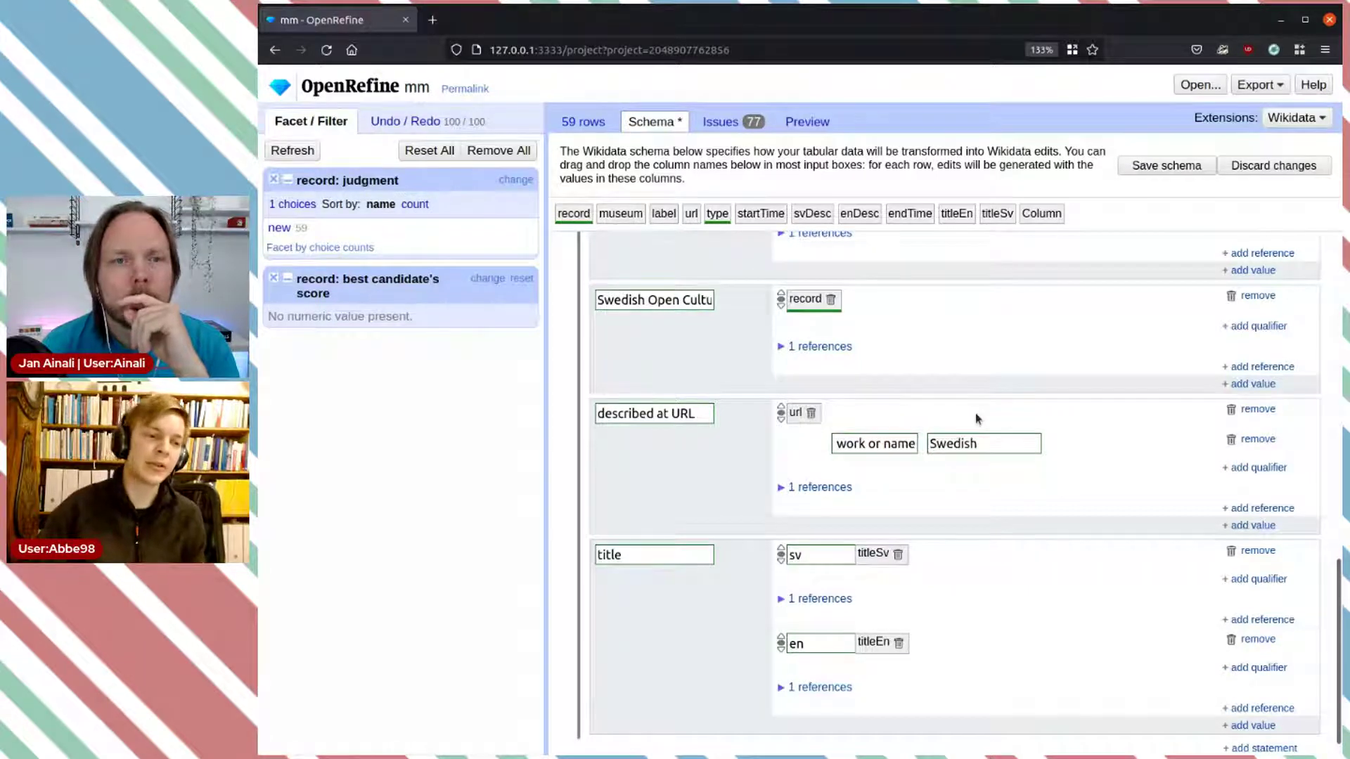
Step: Recheck the schema's issues after the qualifier change and go back to the schema
{"action": "scroll", "coordinate": [978, 415], "scroll_direction": "up", "scroll_amount": 15}
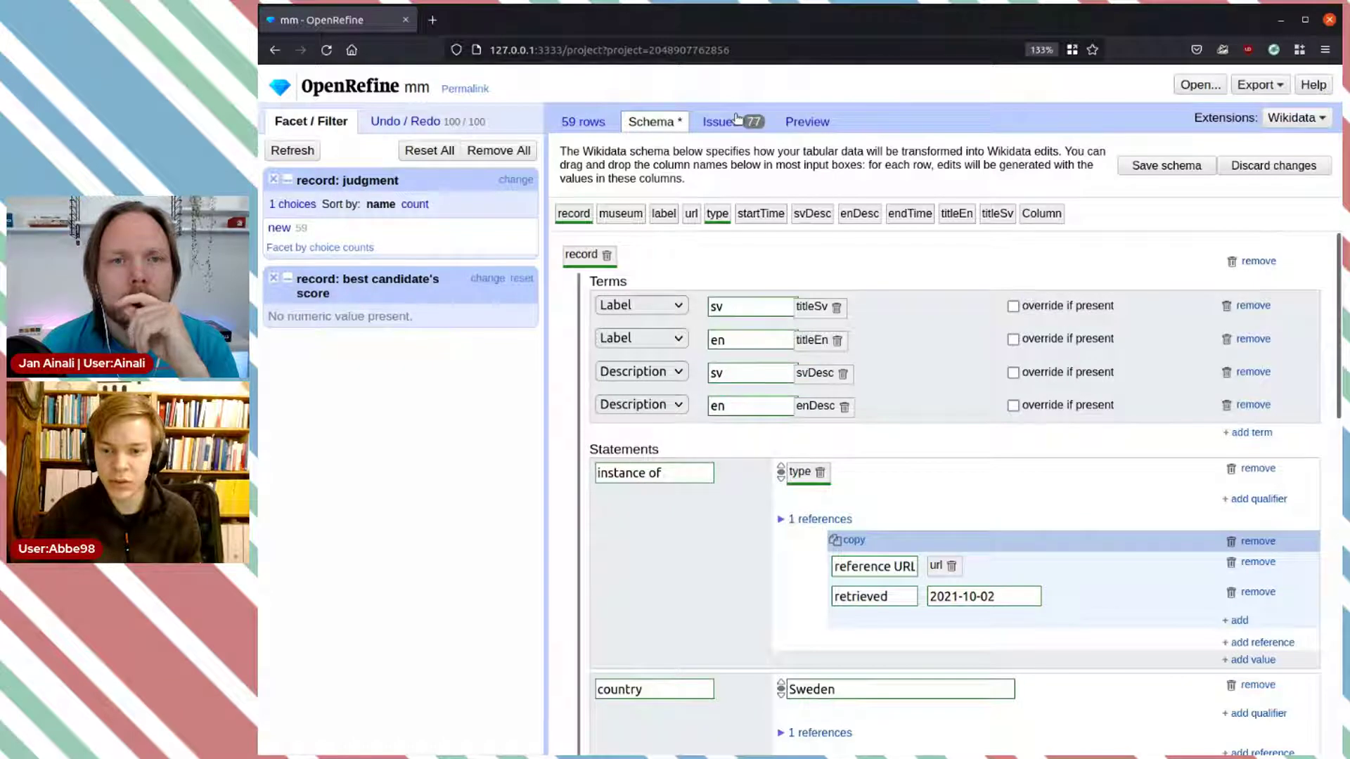
{"action": "left_click", "coordinate": [767, 126]}
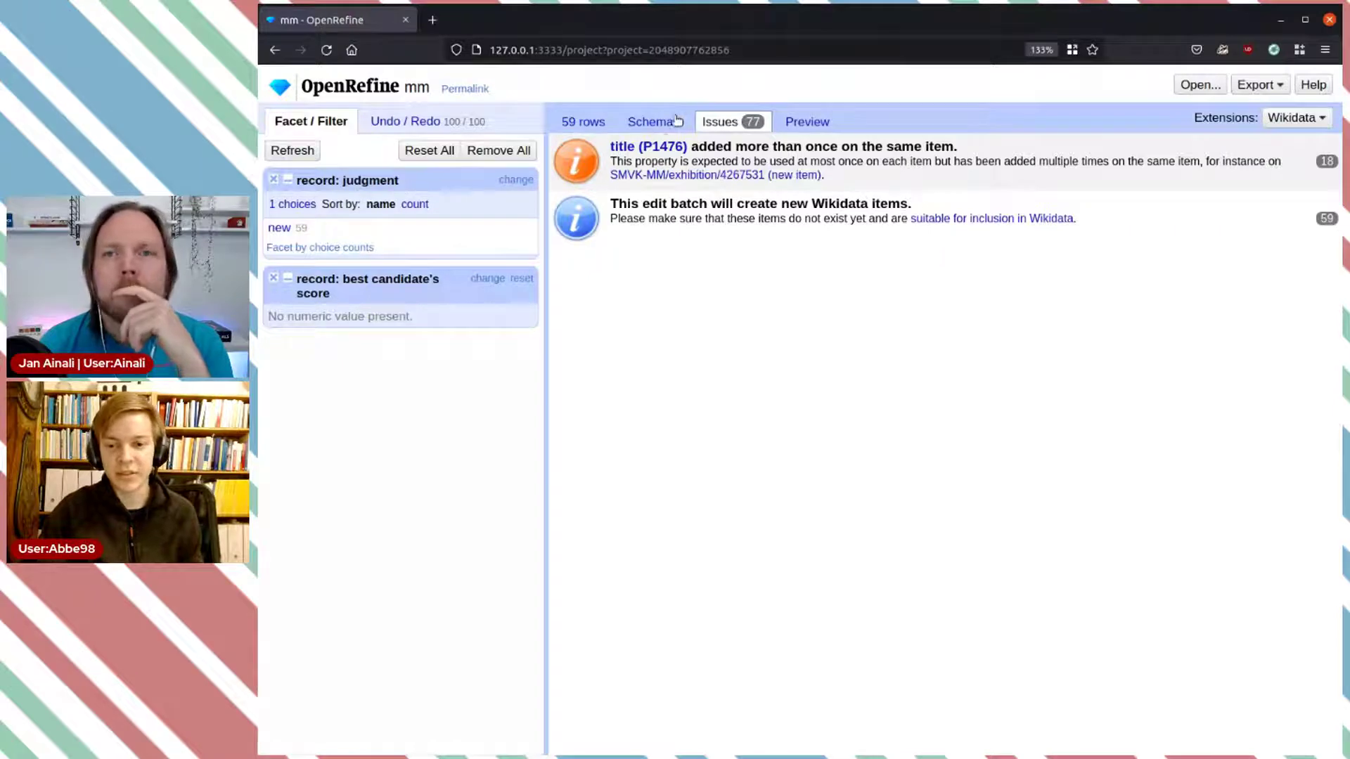
{"action": "left_click", "coordinate": [660, 130]}
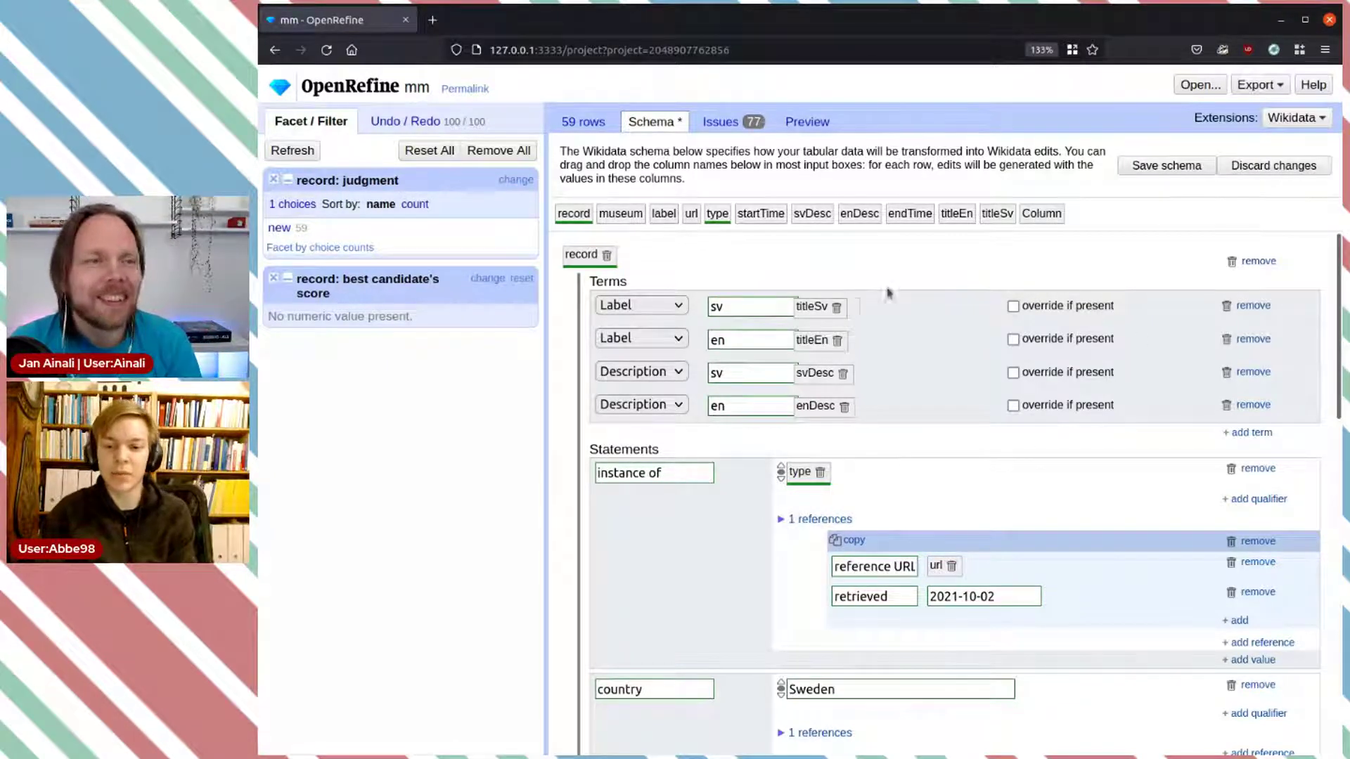
Step: Save the schema and try to export it as a Wikidata schema, returning to the OpenRefine project
{"action": "left_click", "coordinate": [1155, 167]}
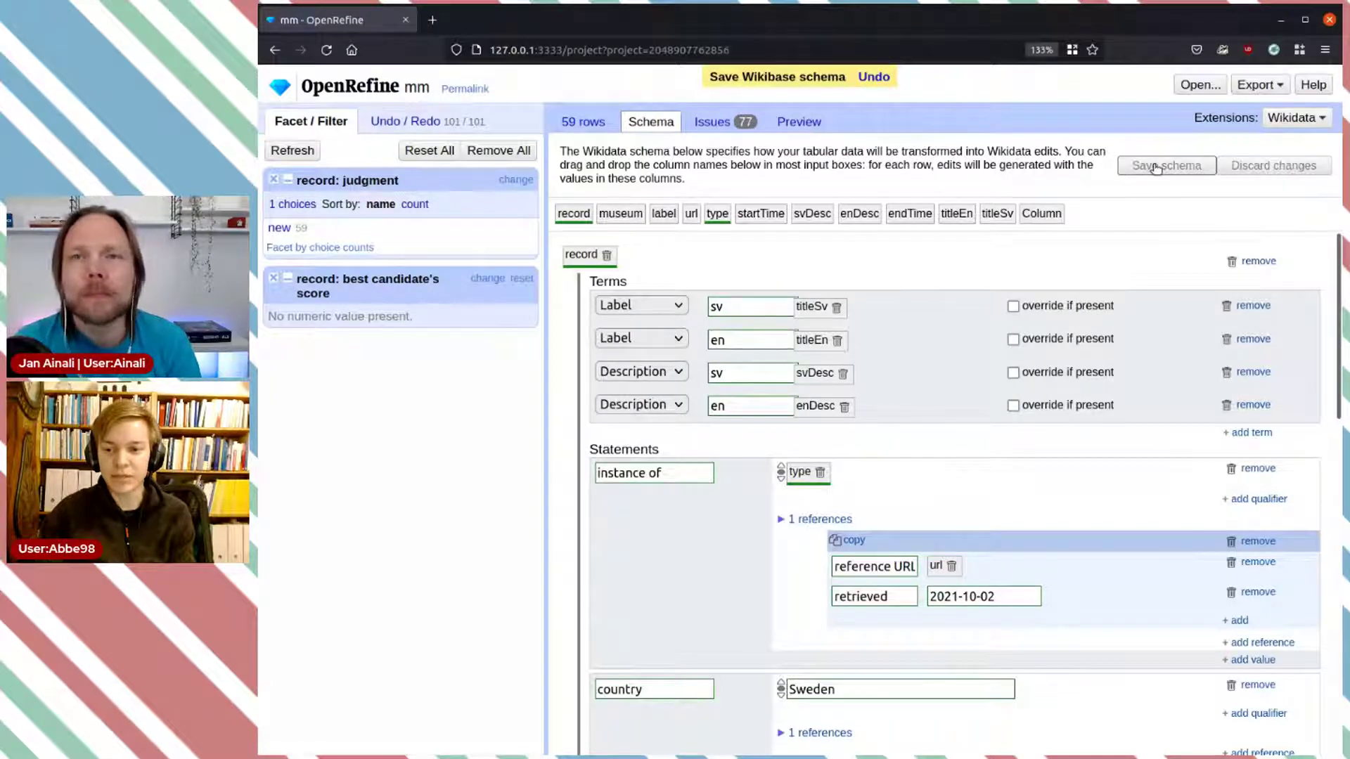
{"action": "left_click", "coordinate": [1281, 87]}
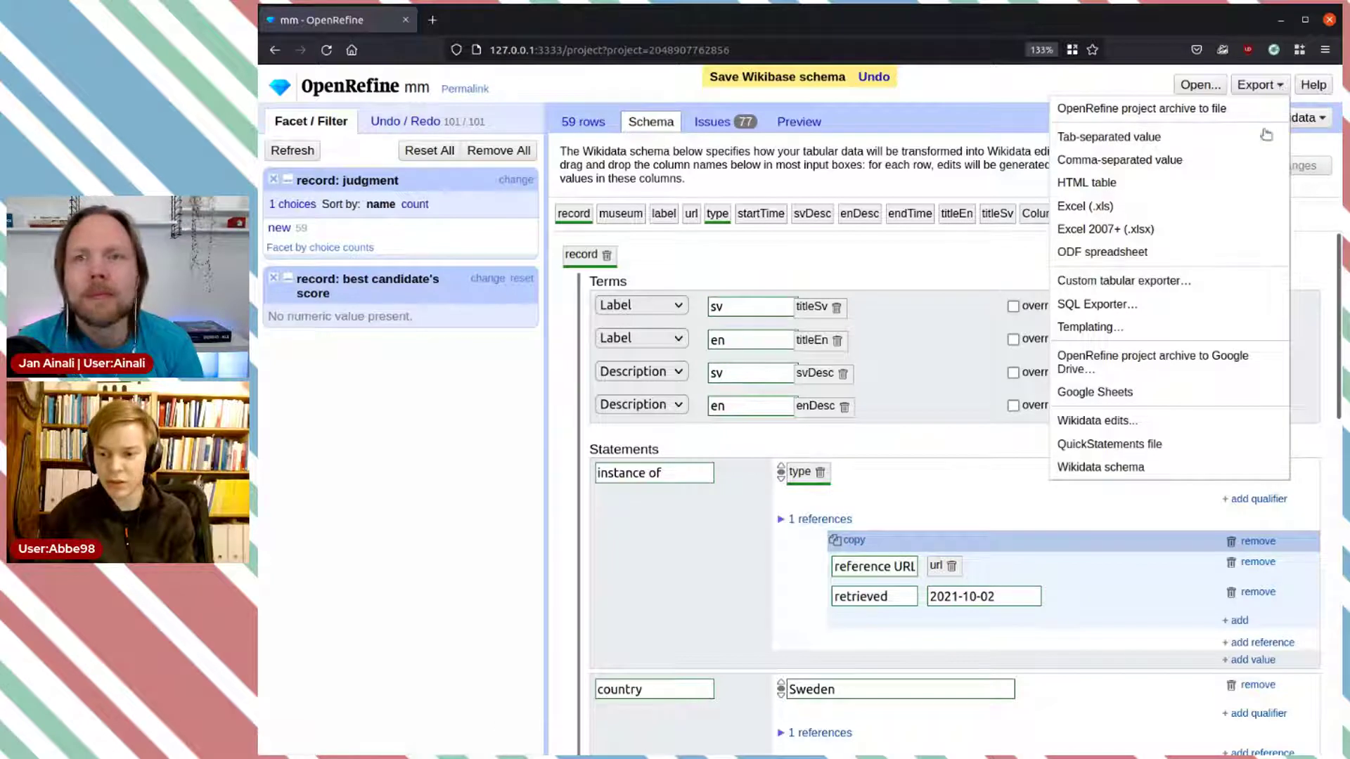
{"action": "left_click", "coordinate": [1152, 468]}
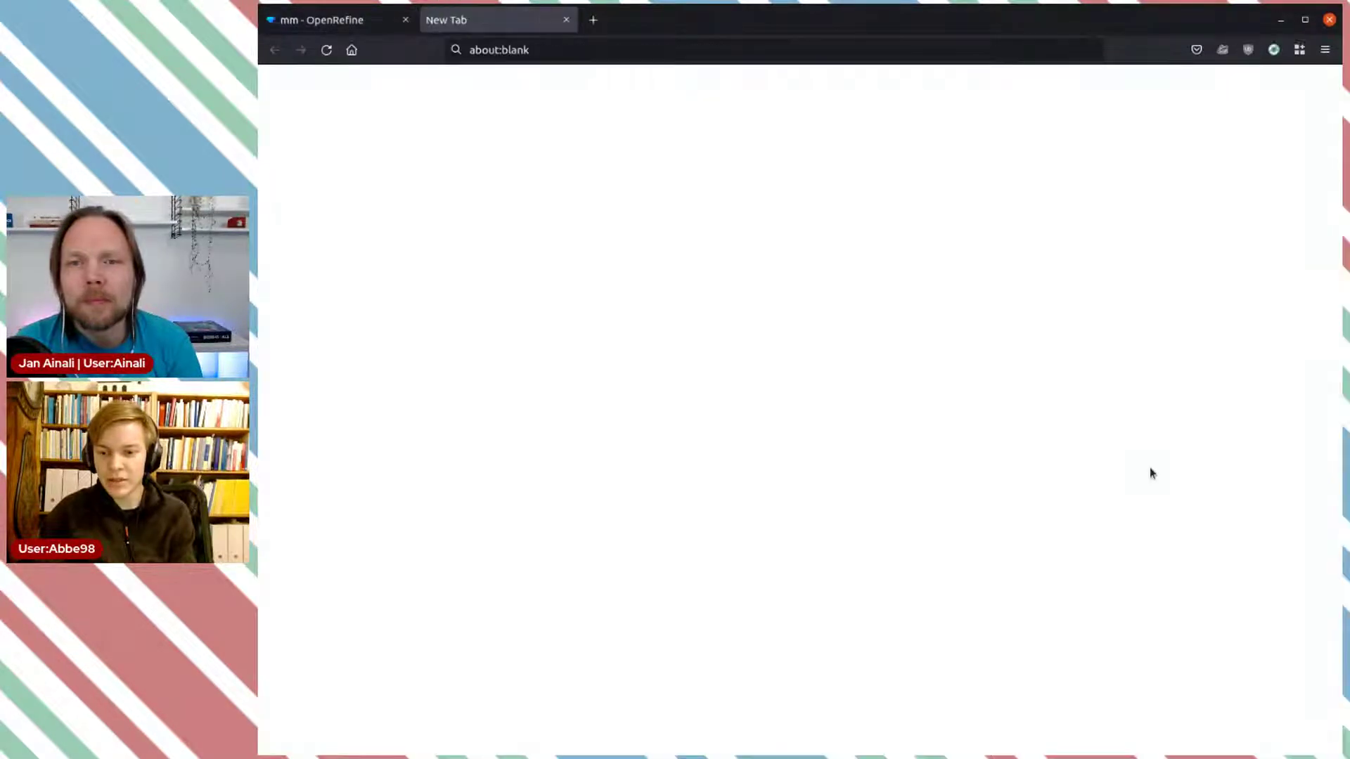
{"action": "left_click", "coordinate": [359, 21]}
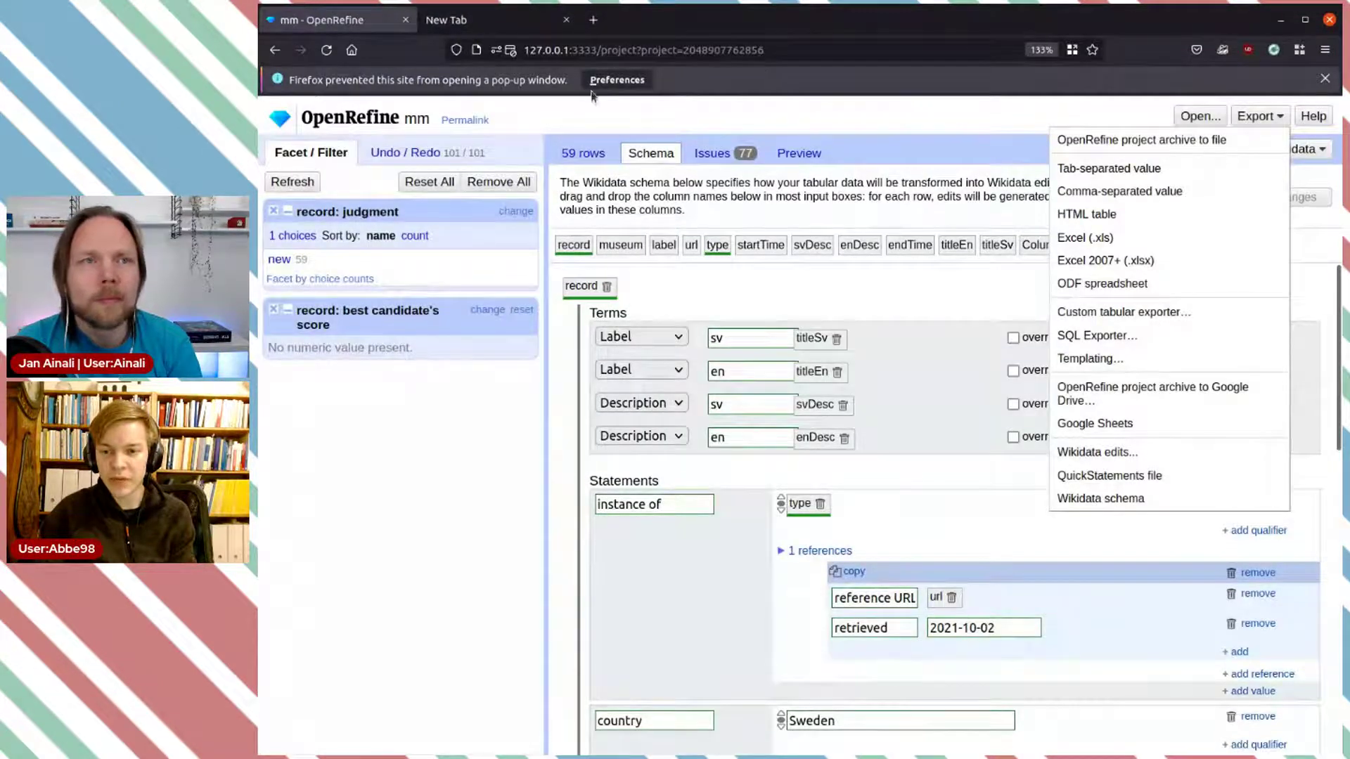
{"action": "left_click", "coordinate": [914, 125]}
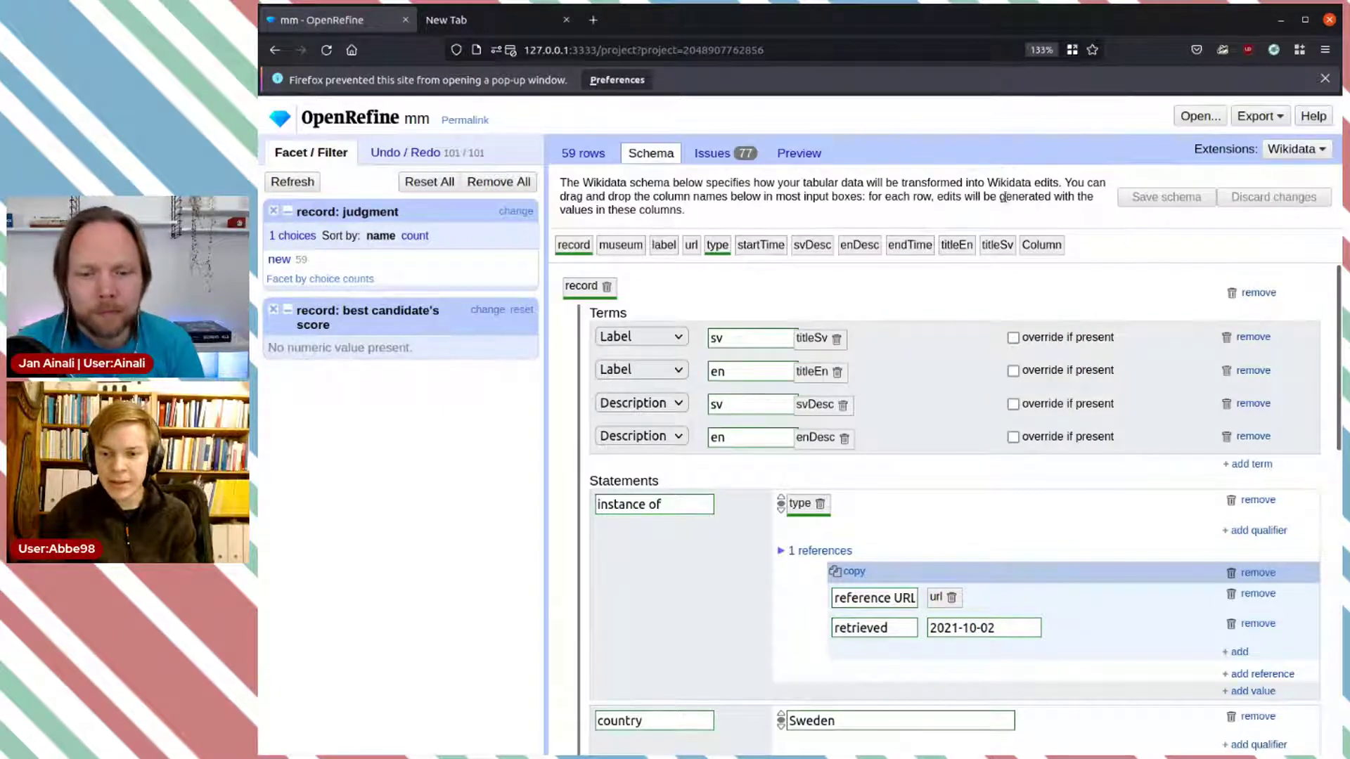
Step: Check the remaining issues and examine the preview of the edits for the first new exhibition item
{"action": "left_click", "coordinate": [722, 156]}
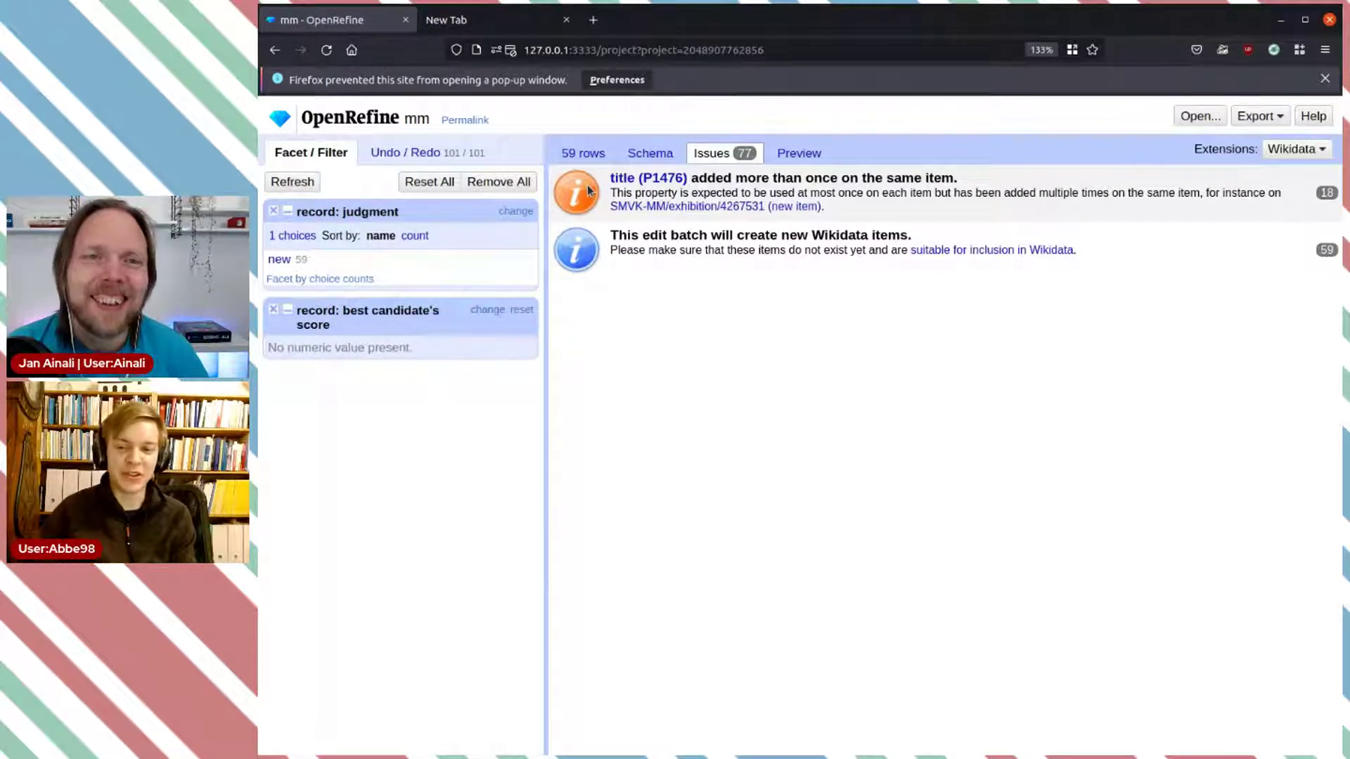
{"action": "left_click", "coordinate": [795, 154]}
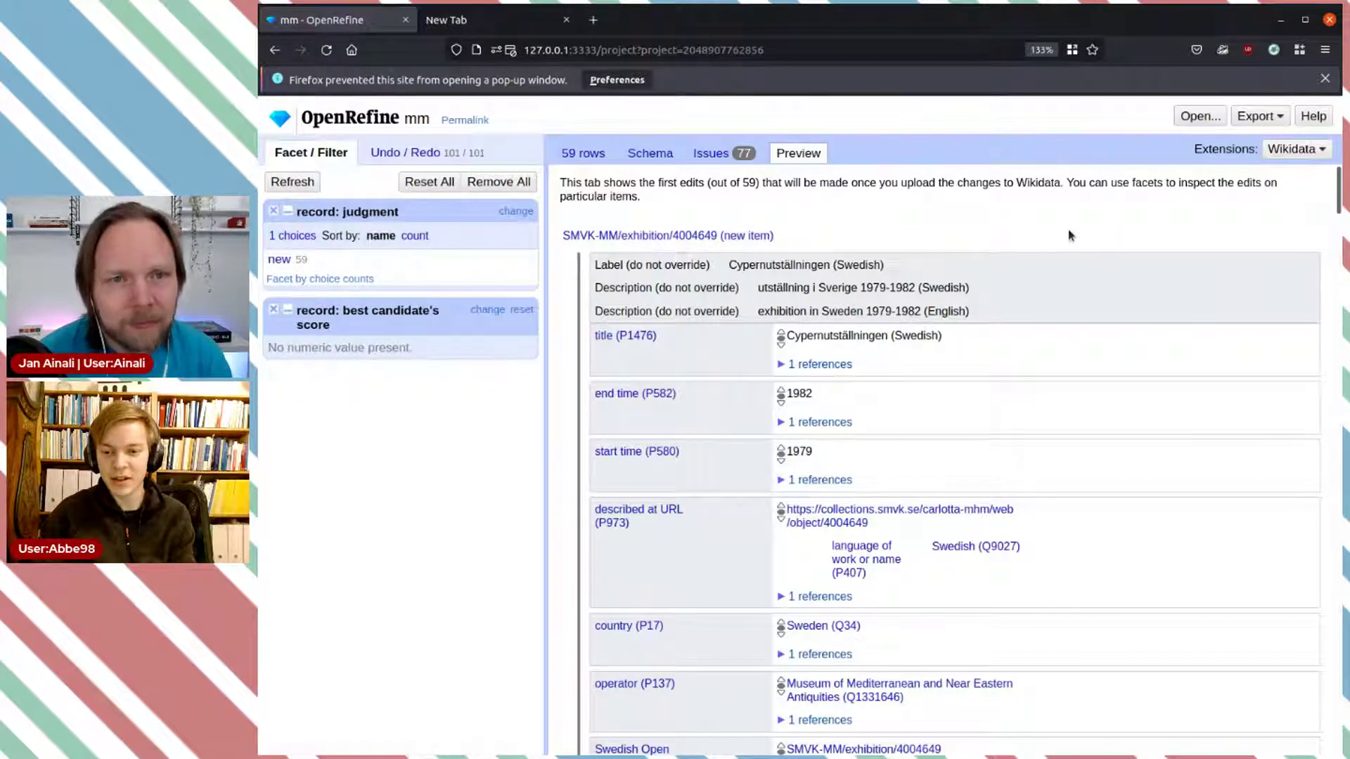
{"action": "scroll", "coordinate": [1069, 234], "scroll_direction": "down", "scroll_amount": 3}
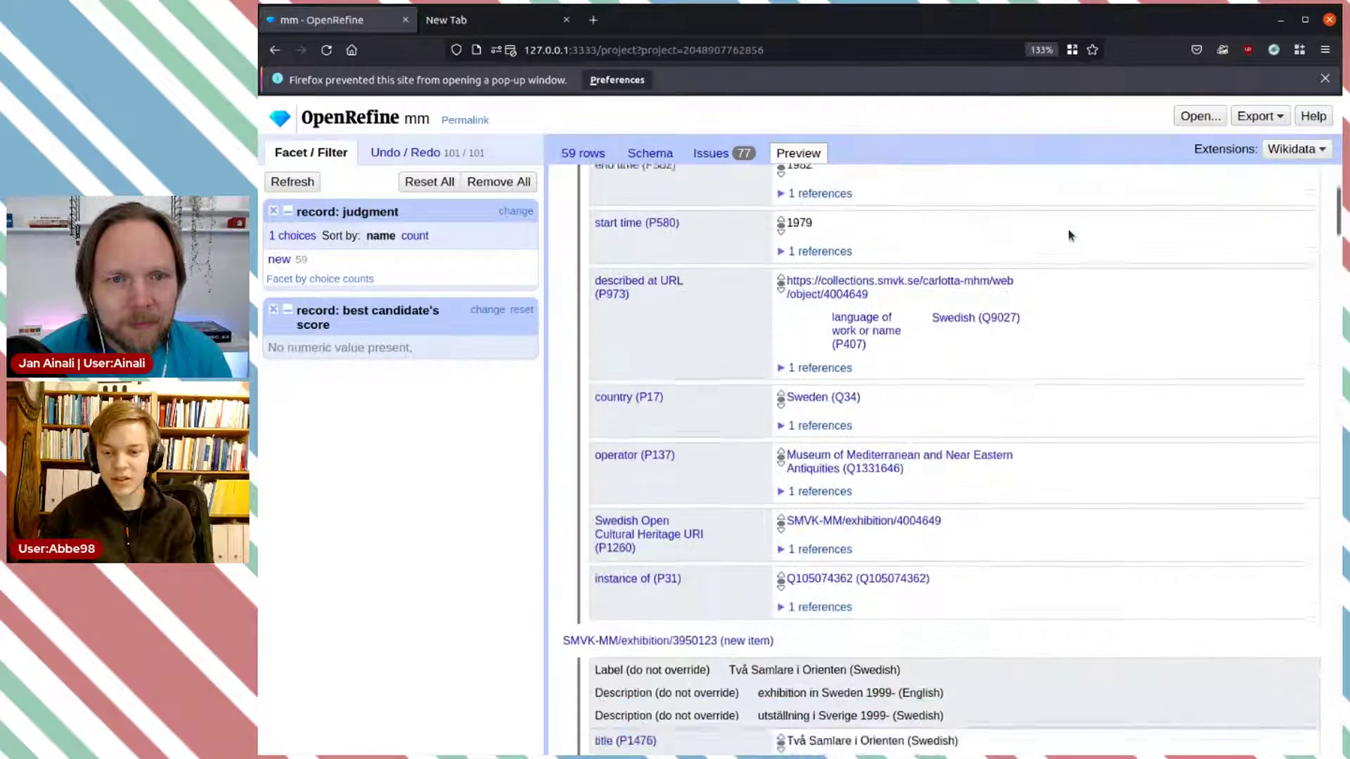
{"action": "scroll", "coordinate": [709, 183], "scroll_direction": "up", "scroll_amount": 3}
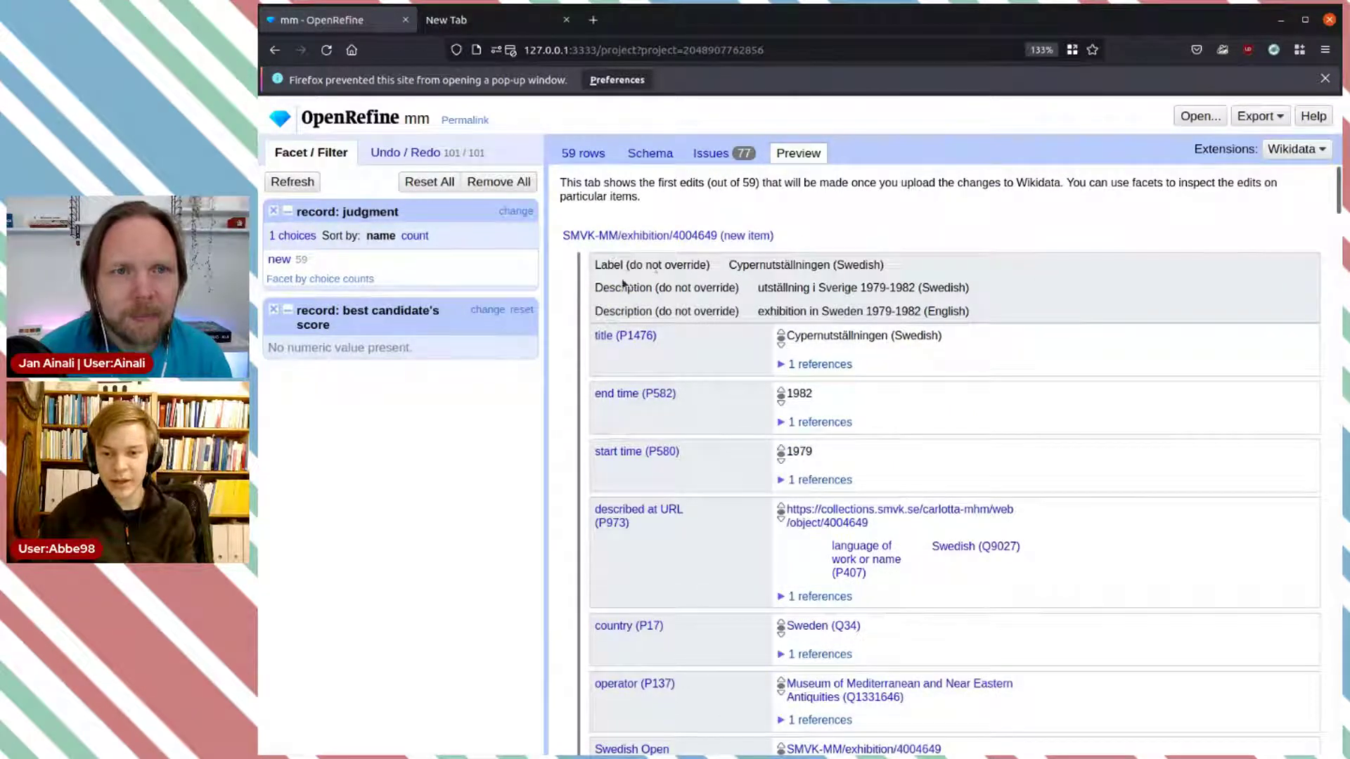
{"action": "scroll", "coordinate": [852, 282], "scroll_direction": "down", "scroll_amount": 1}
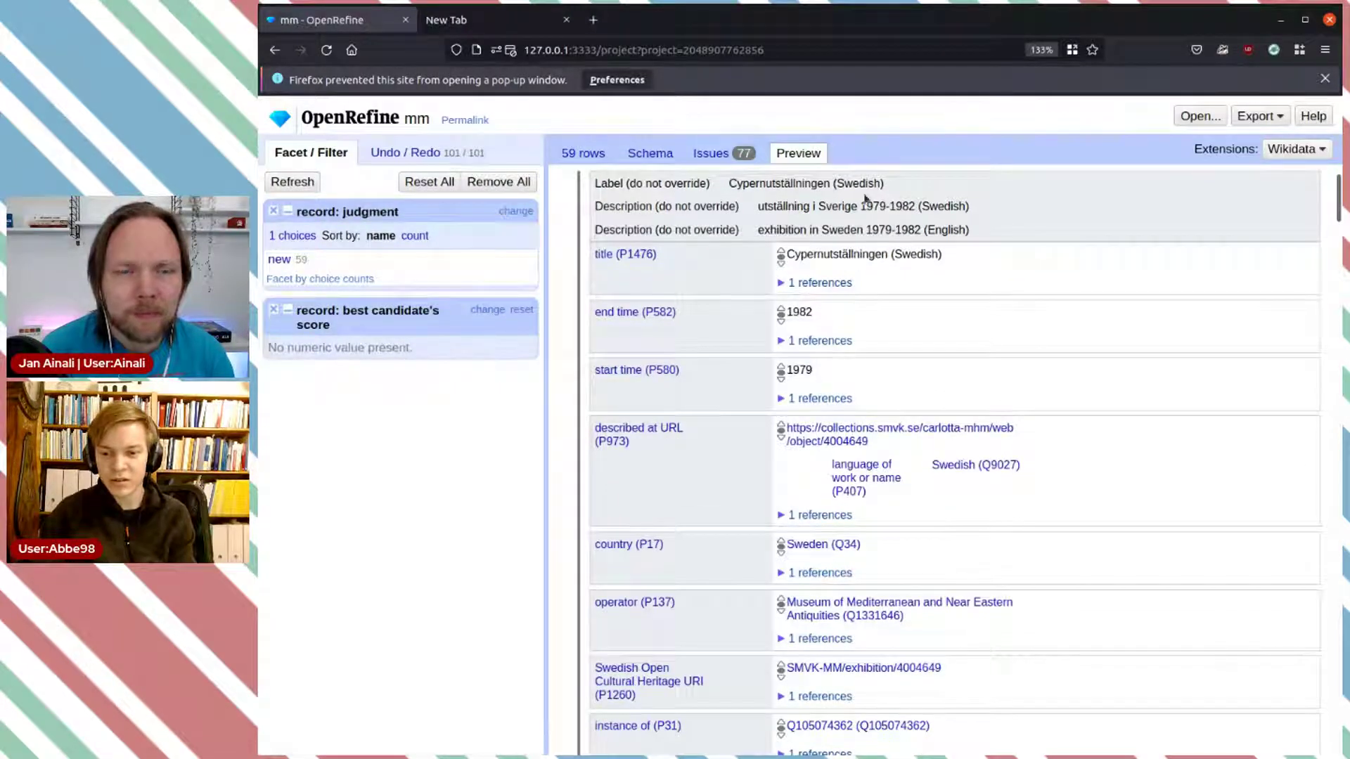
{"action": "scroll", "coordinate": [751, 209], "scroll_direction": "up", "scroll_amount": 1}
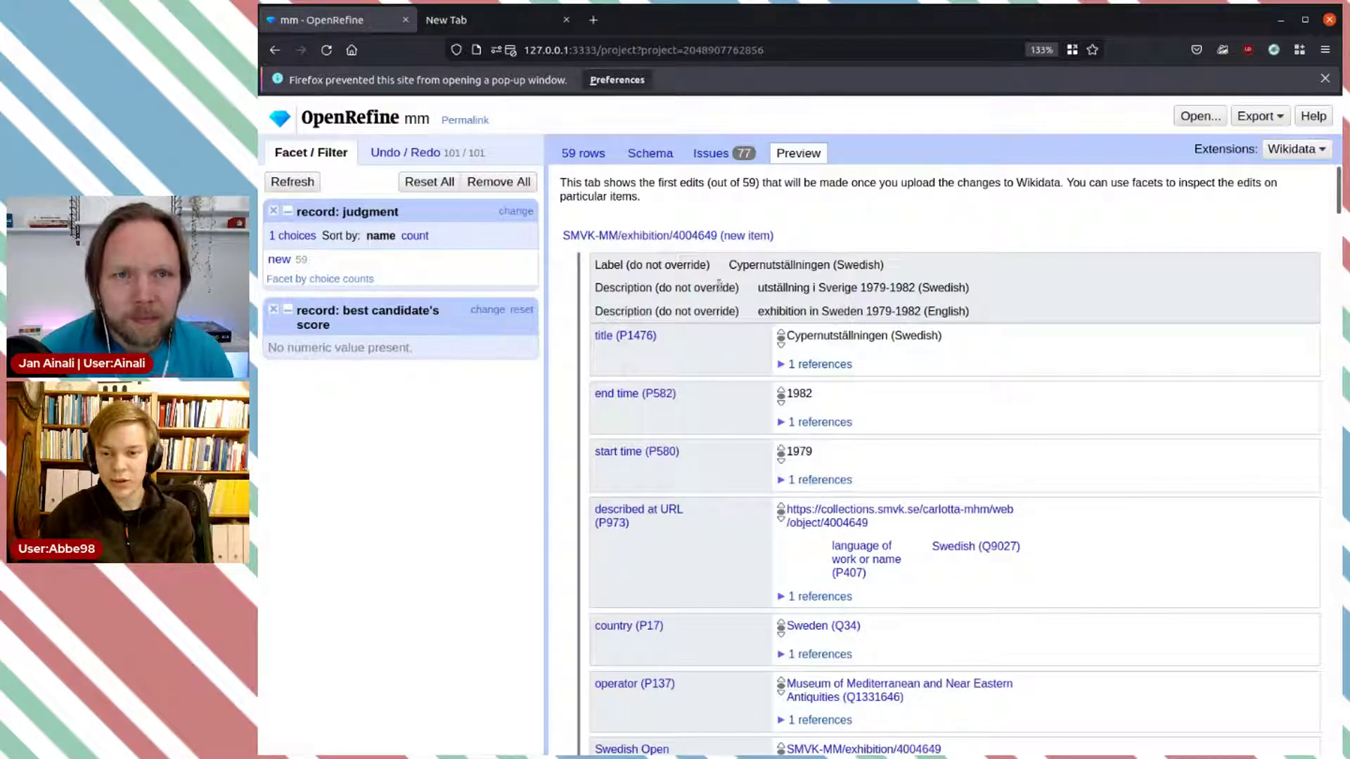
{"action": "scroll", "coordinate": [888, 278], "scroll_direction": "down", "scroll_amount": 2}
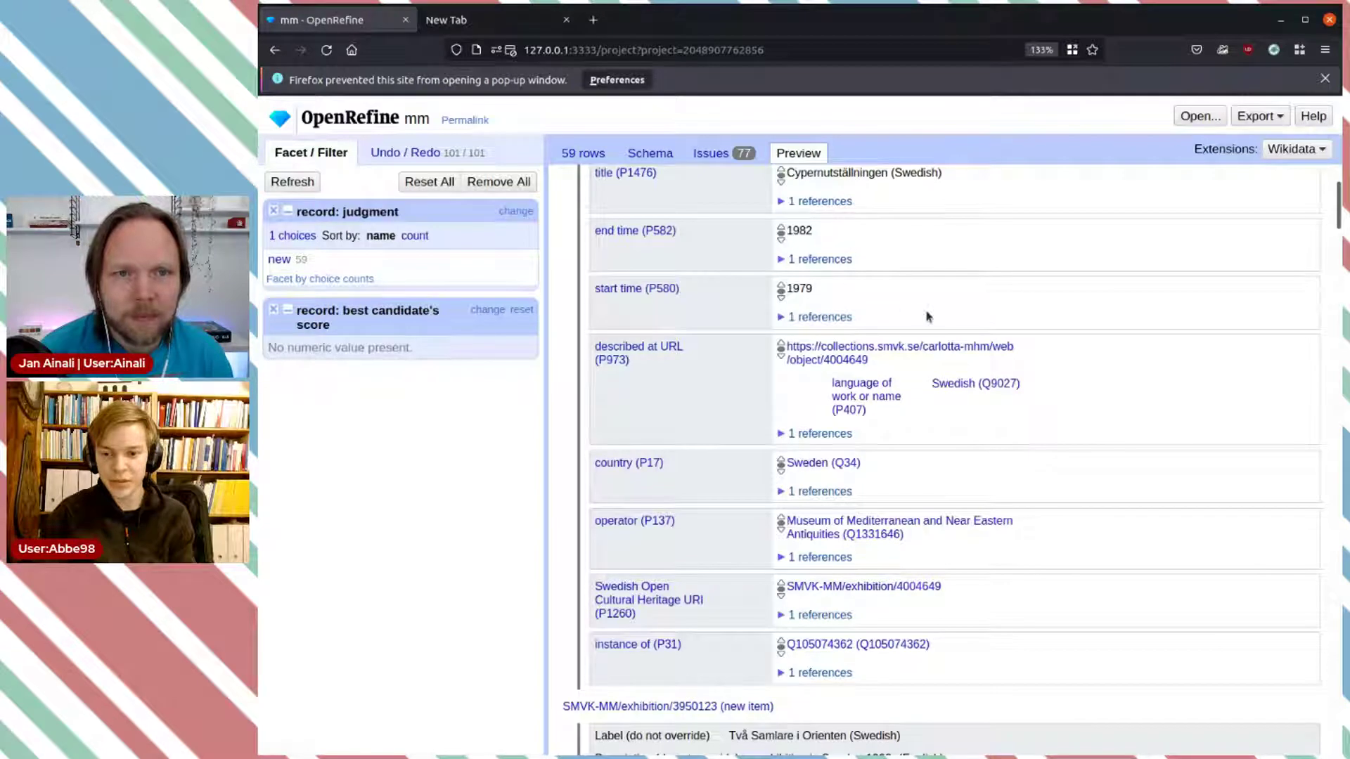
Step: Review the statements, descriptions, qualifiers and references of the new exhibition items in the edit preview
{"action": "scroll", "coordinate": [927, 317], "scroll_direction": "down", "scroll_amount": 2}
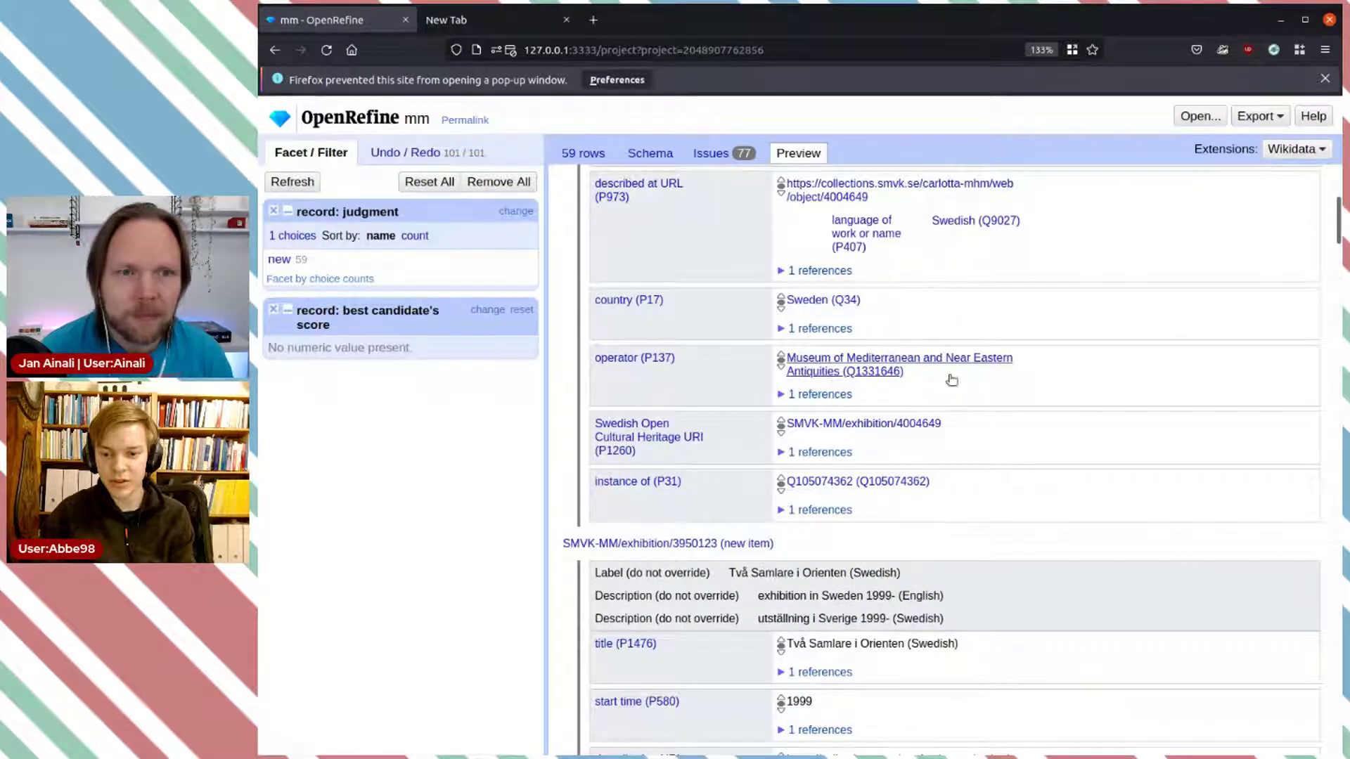
{"action": "scroll", "coordinate": [942, 378], "scroll_direction": "down", "scroll_amount": 1}
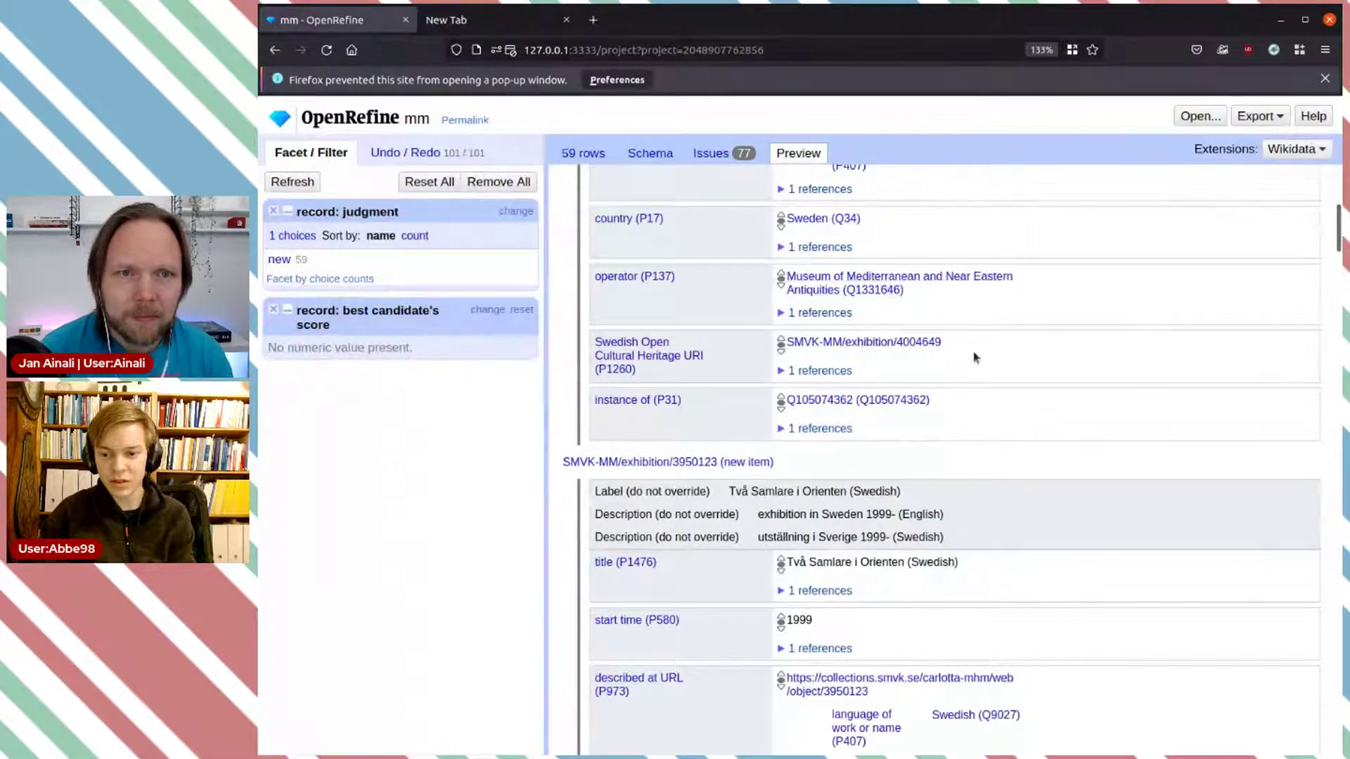
{"action": "scroll", "coordinate": [974, 357], "scroll_direction": "down", "scroll_amount": 1}
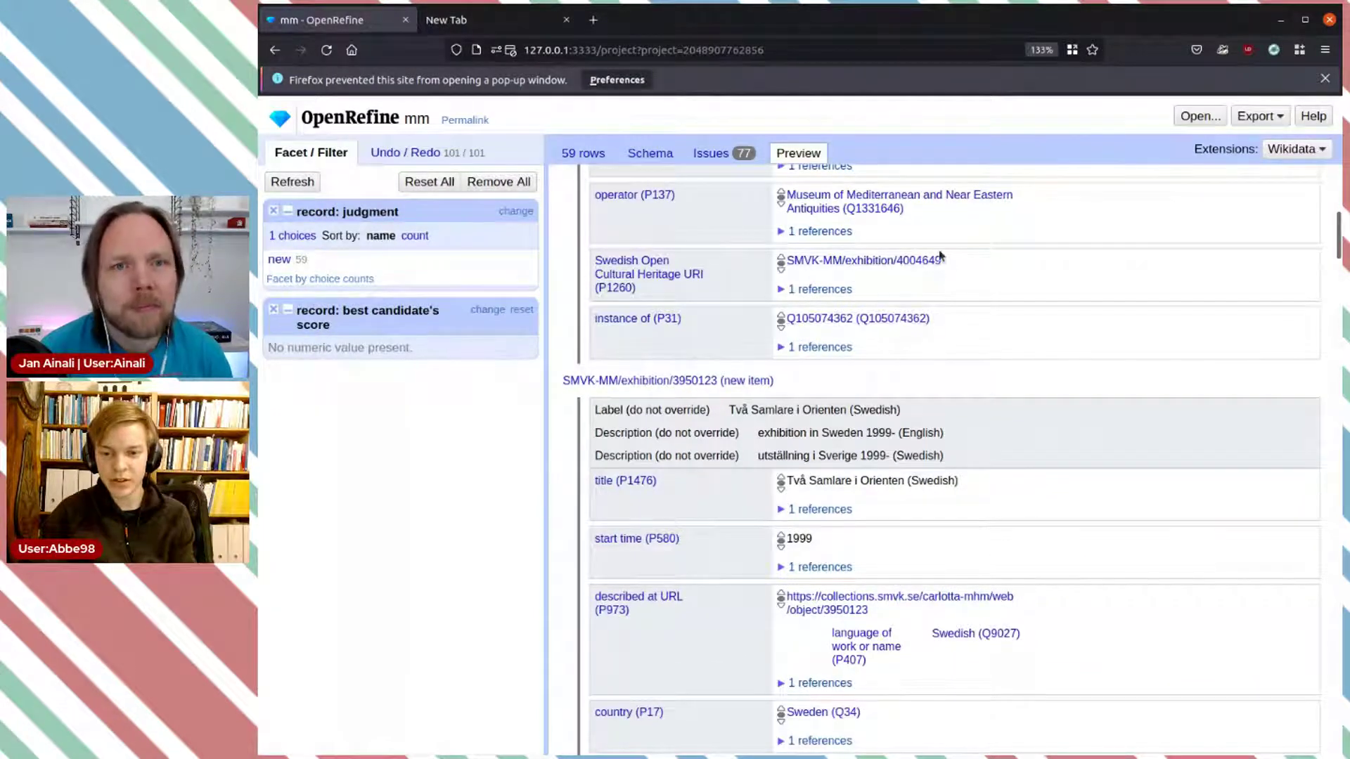
{"action": "scroll", "coordinate": [949, 250], "scroll_direction": "down", "scroll_amount": 2}
{"action": "scroll", "coordinate": [959, 242], "scroll_direction": "up", "scroll_amount": 1}
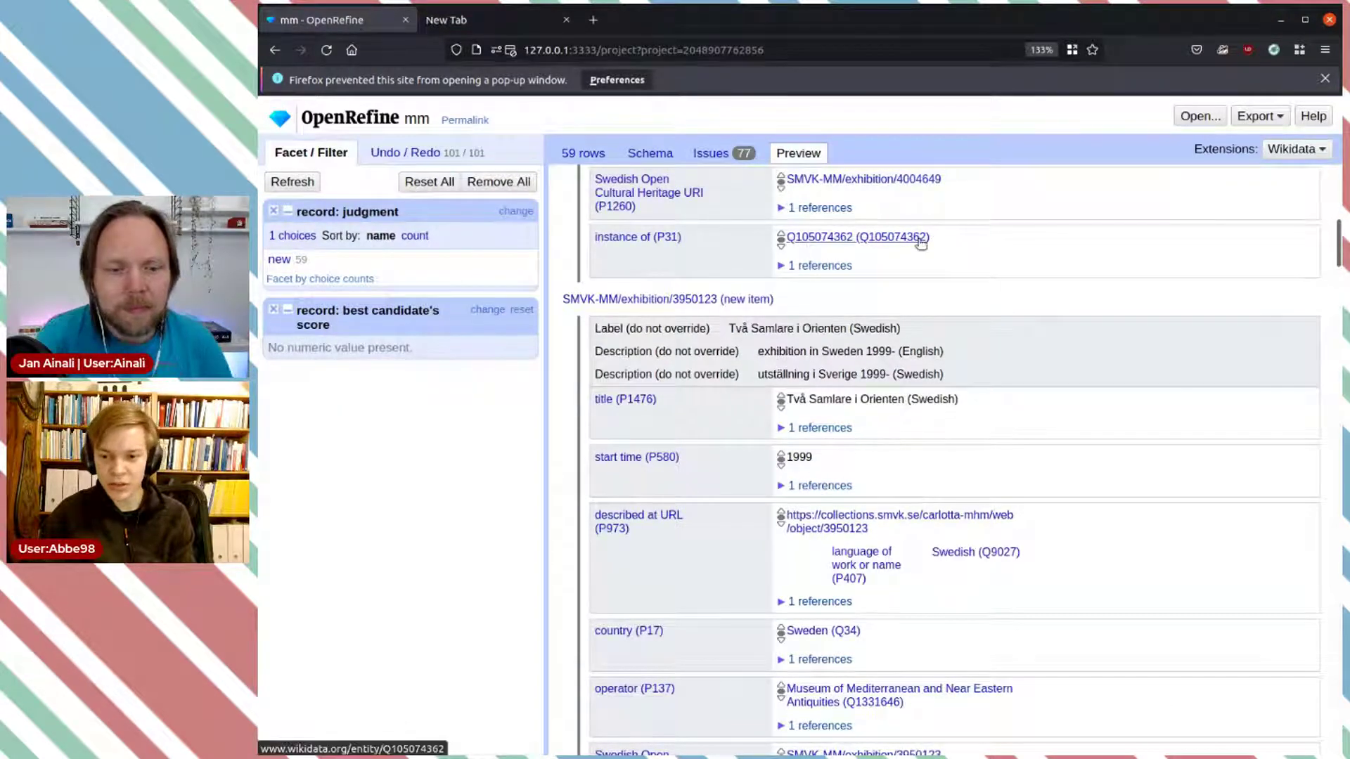
{"action": "scroll", "coordinate": [972, 244], "scroll_direction": "down", "scroll_amount": 1}
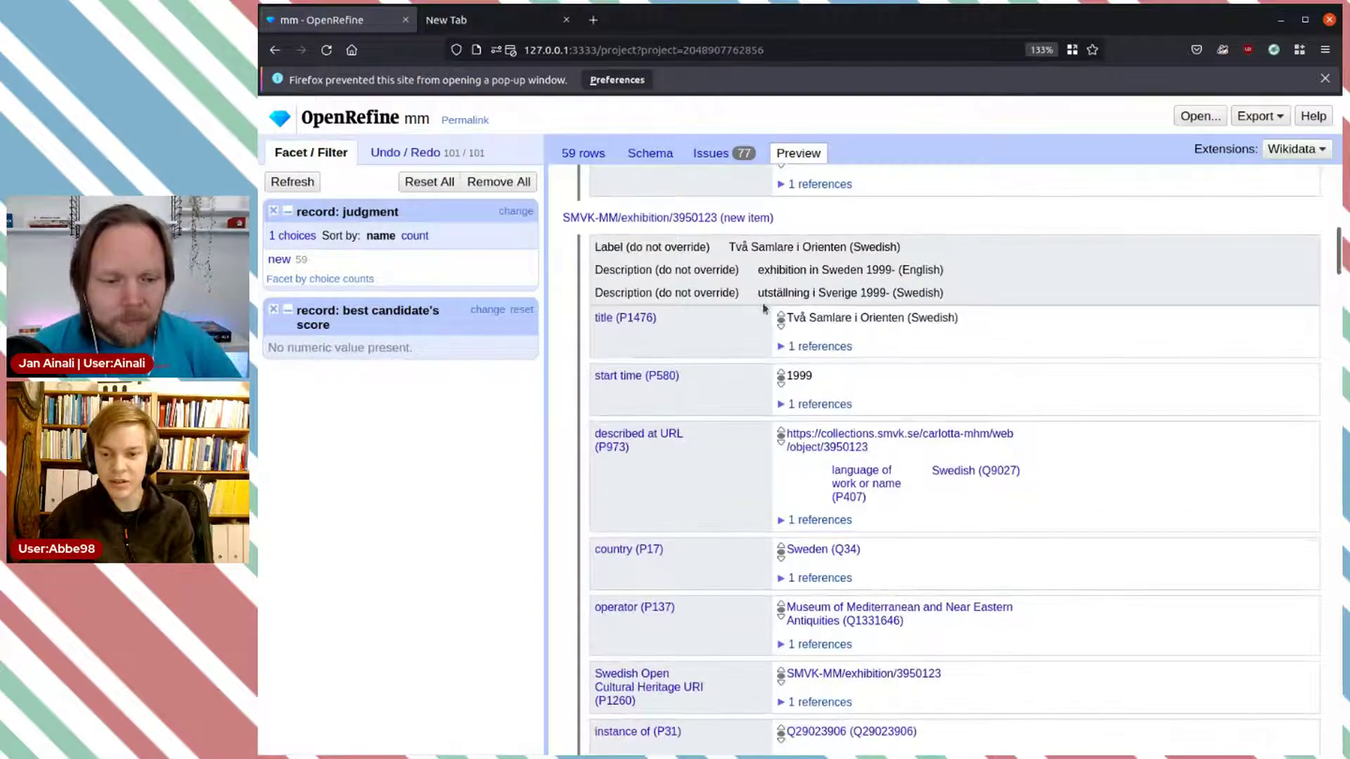
{"action": "scroll", "coordinate": [757, 300], "scroll_direction": "down", "scroll_amount": 9}
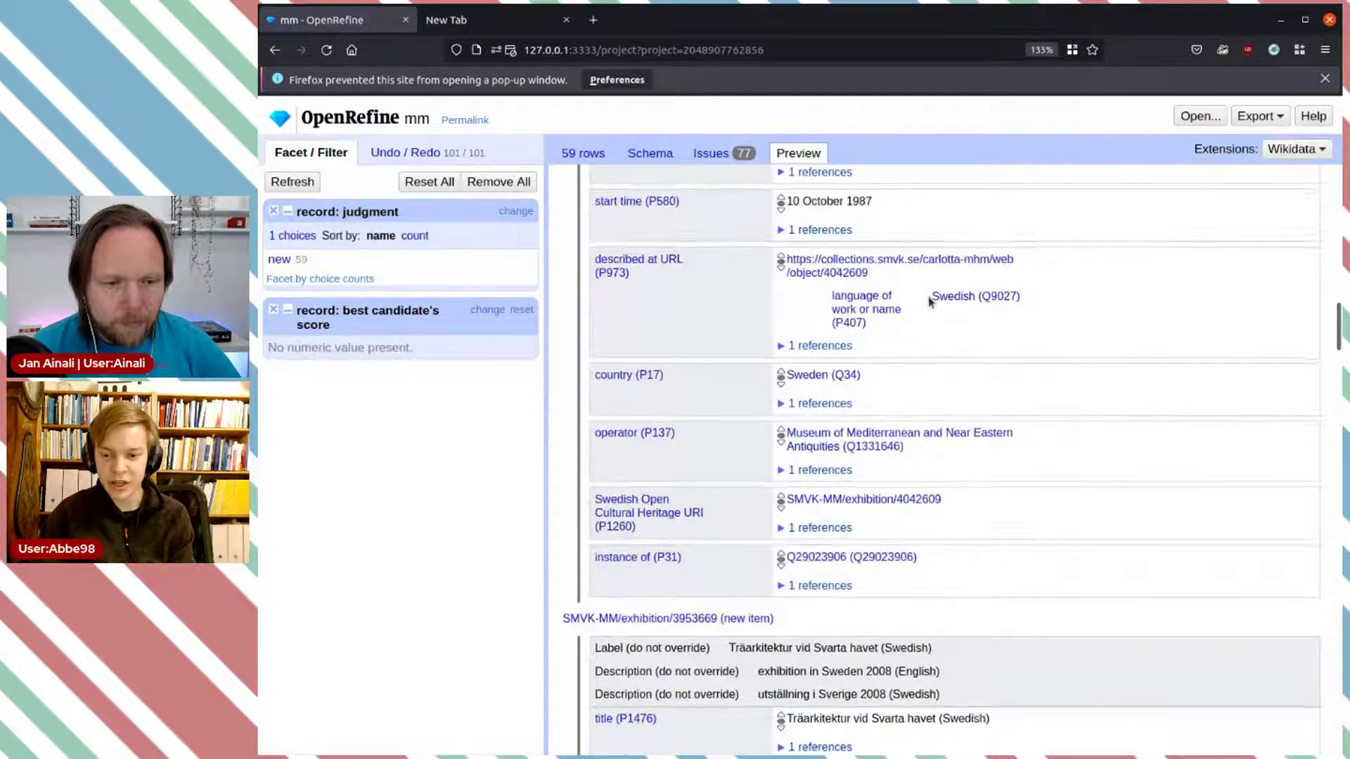
{"action": "scroll", "coordinate": [928, 301], "scroll_direction": "down", "scroll_amount": 20}
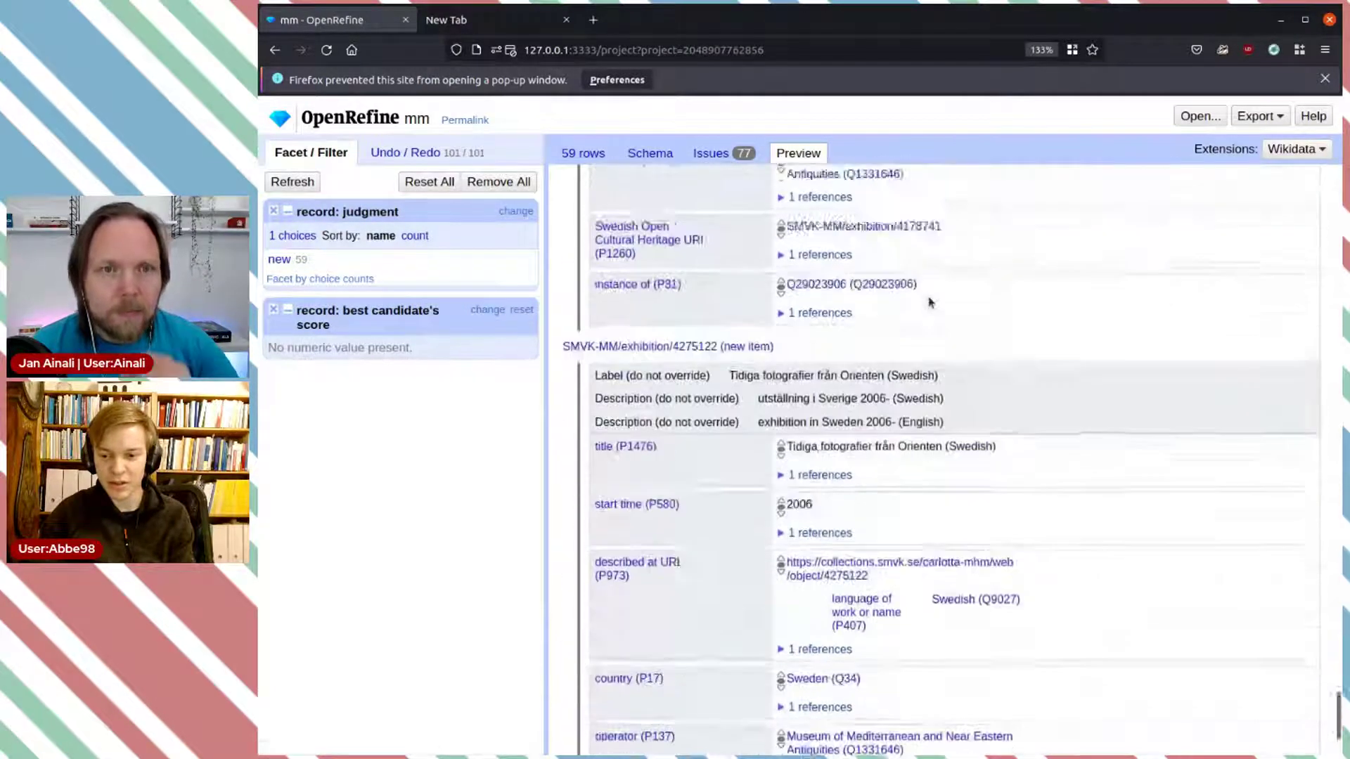
{"action": "scroll", "coordinate": [928, 302], "scroll_direction": "down", "scroll_amount": 6}
{"action": "scroll", "coordinate": [928, 299], "scroll_direction": "up", "scroll_amount": 20}
{"action": "scroll", "coordinate": [932, 304], "scroll_direction": "up", "scroll_amount": 20}
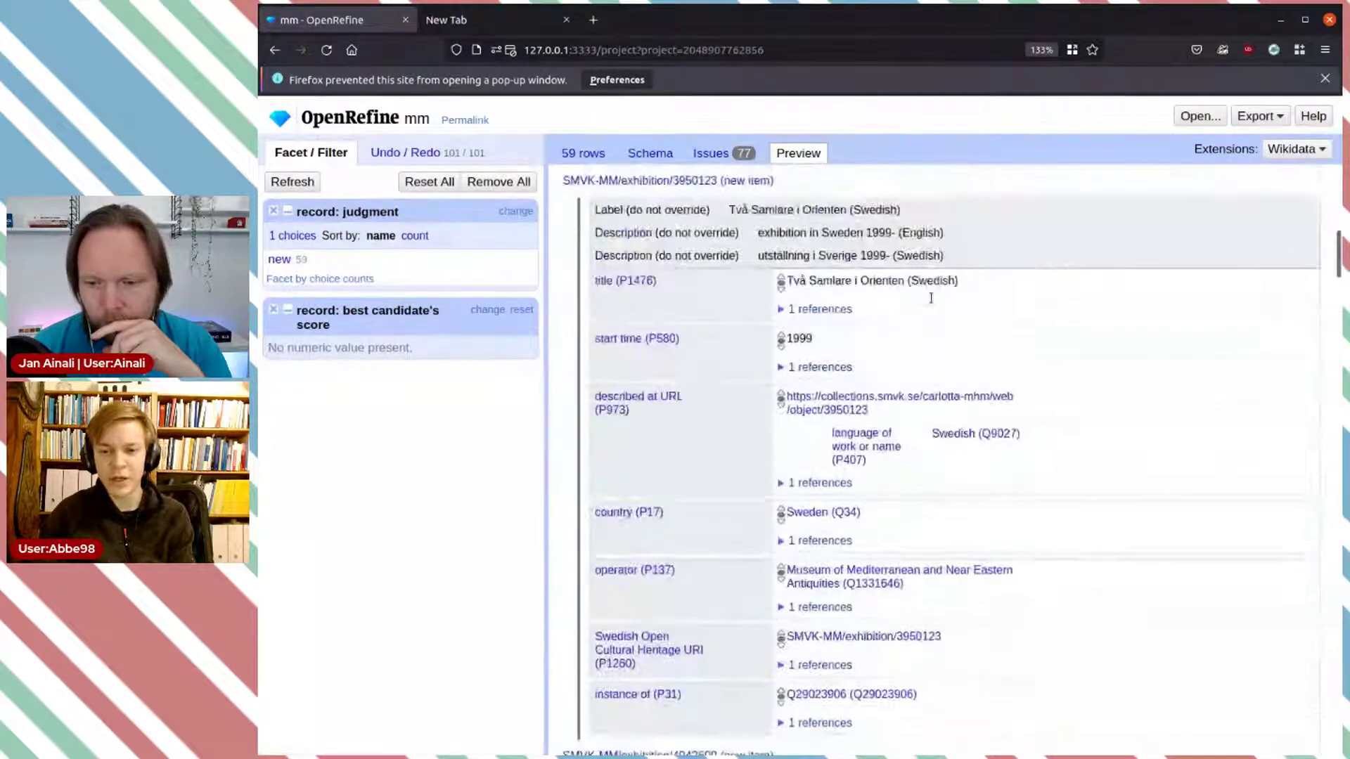
{"action": "scroll", "coordinate": [931, 300], "scroll_direction": "up", "scroll_amount": 10}
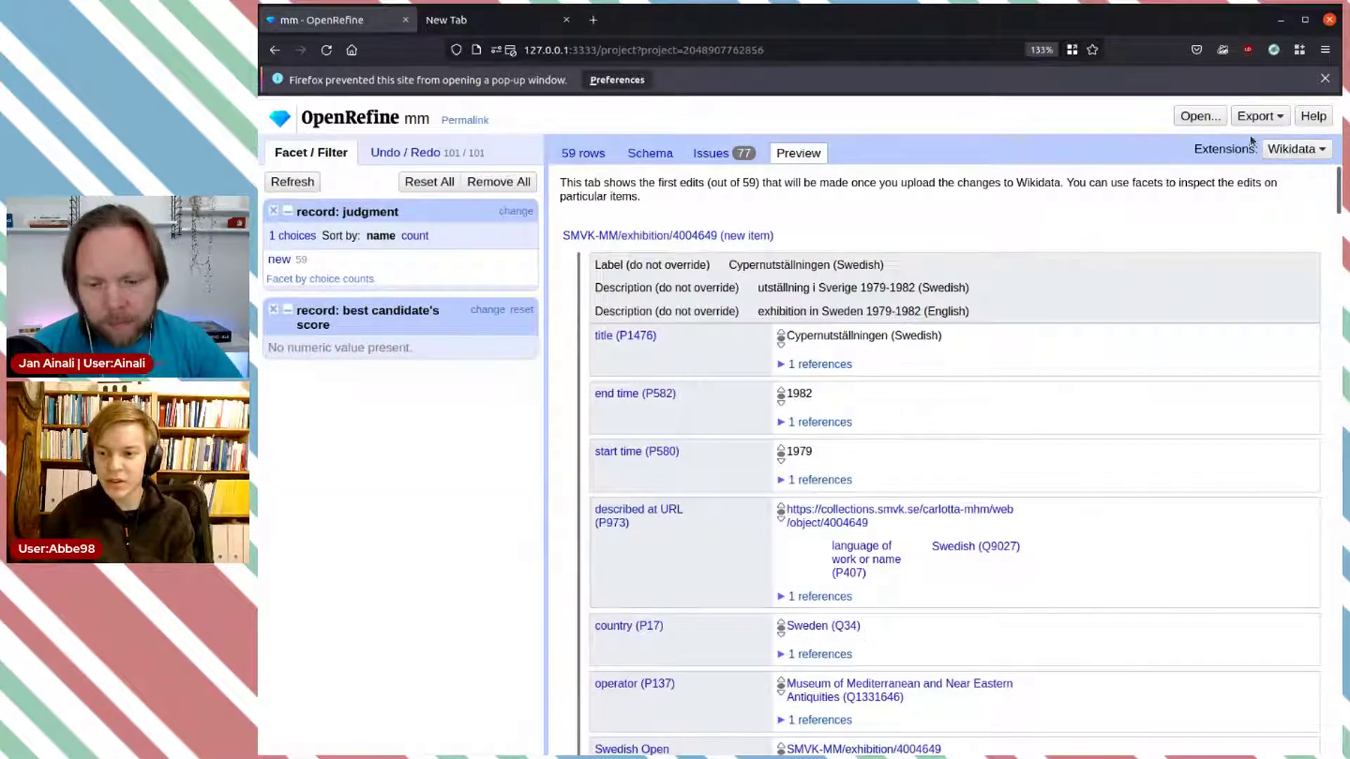
Step: Start uploading the Wikidata edits and log in with the bot account's username and password
{"action": "left_click", "coordinate": [1278, 121]}
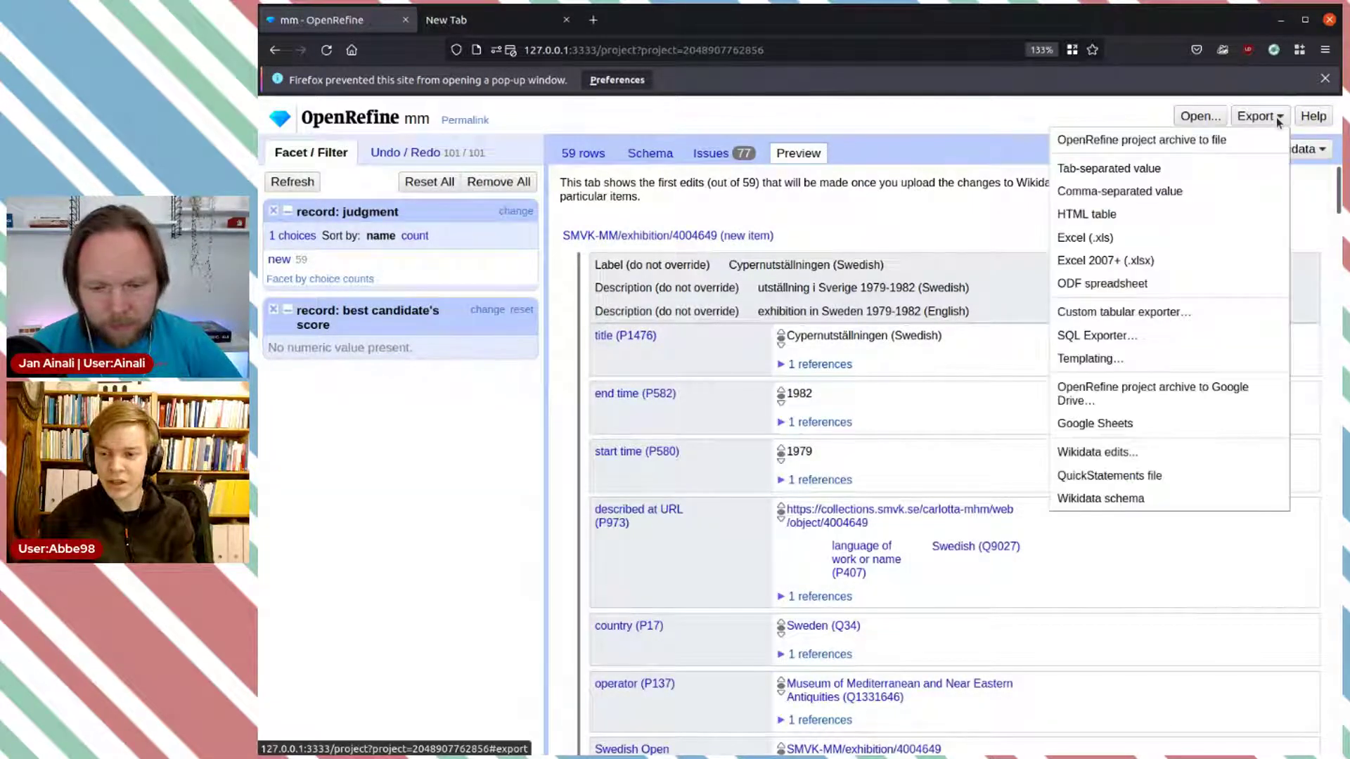
{"action": "left_click", "coordinate": [1151, 455]}
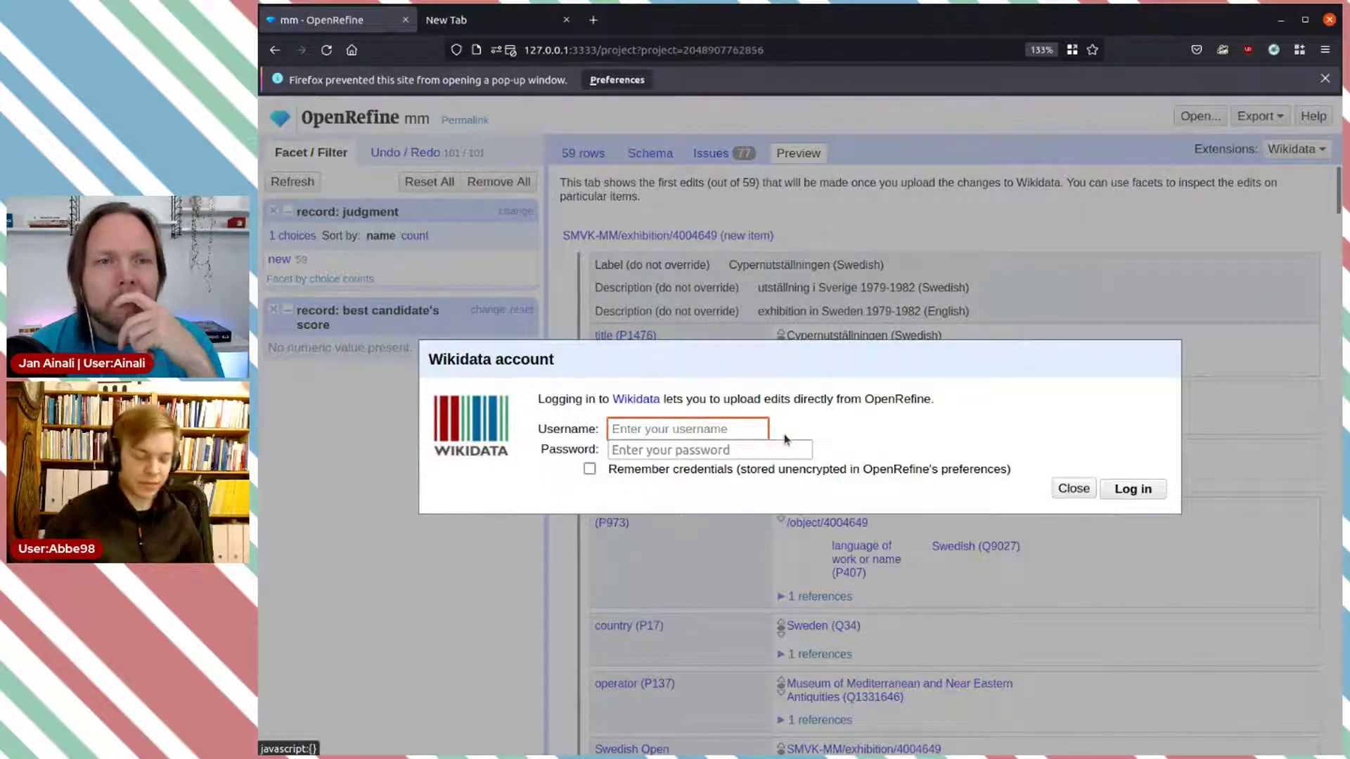
{"action": "type", "text": "Abbe98_Bot"}
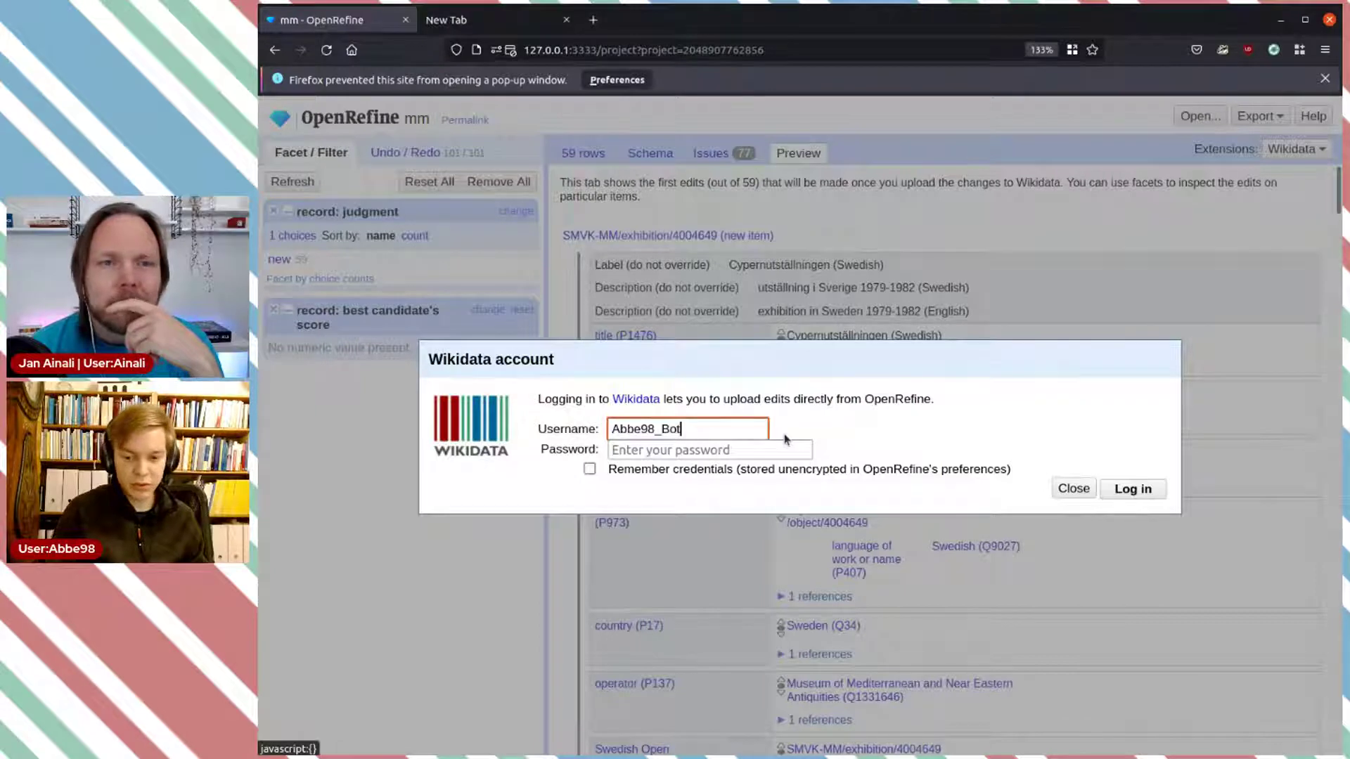
{"action": "left_click", "coordinate": [761, 451]}
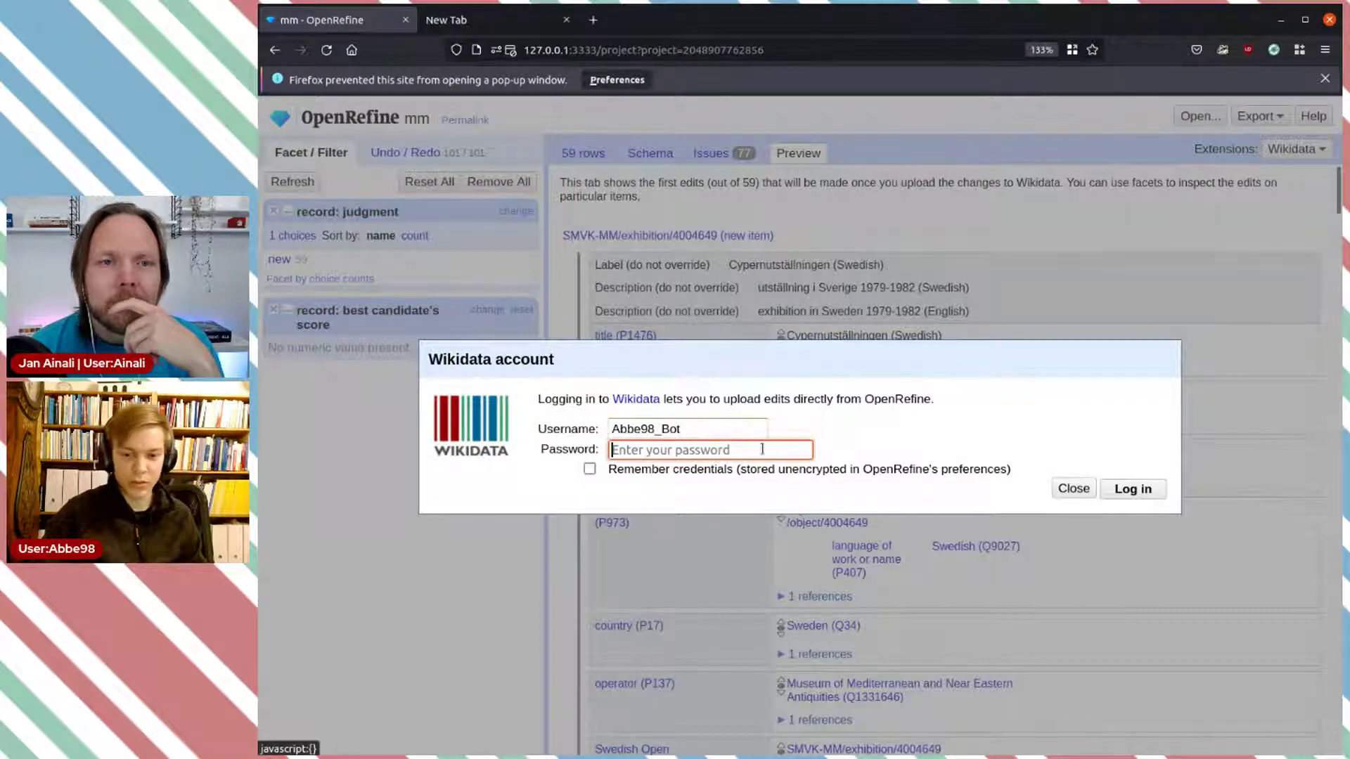
{"action": "type", "text": "•"}
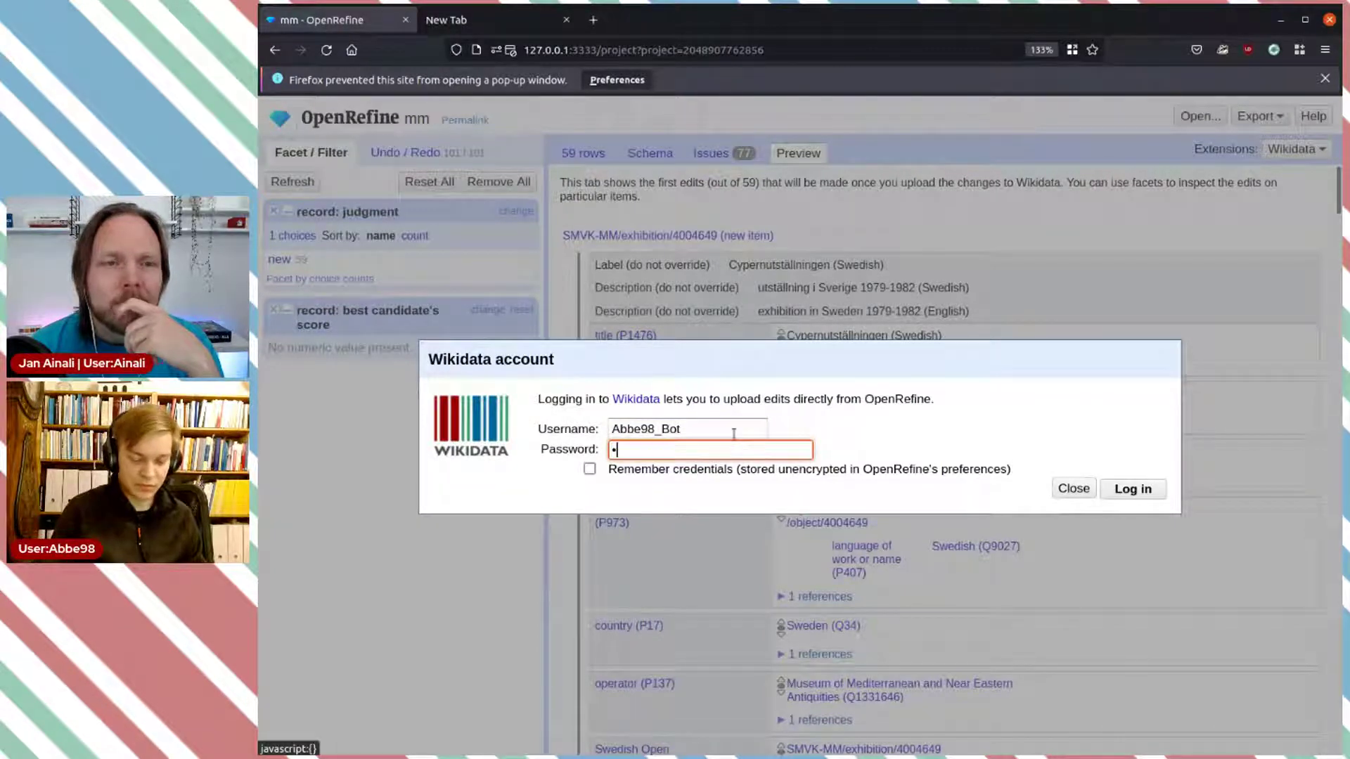
{"action": "type", "text": "••"}
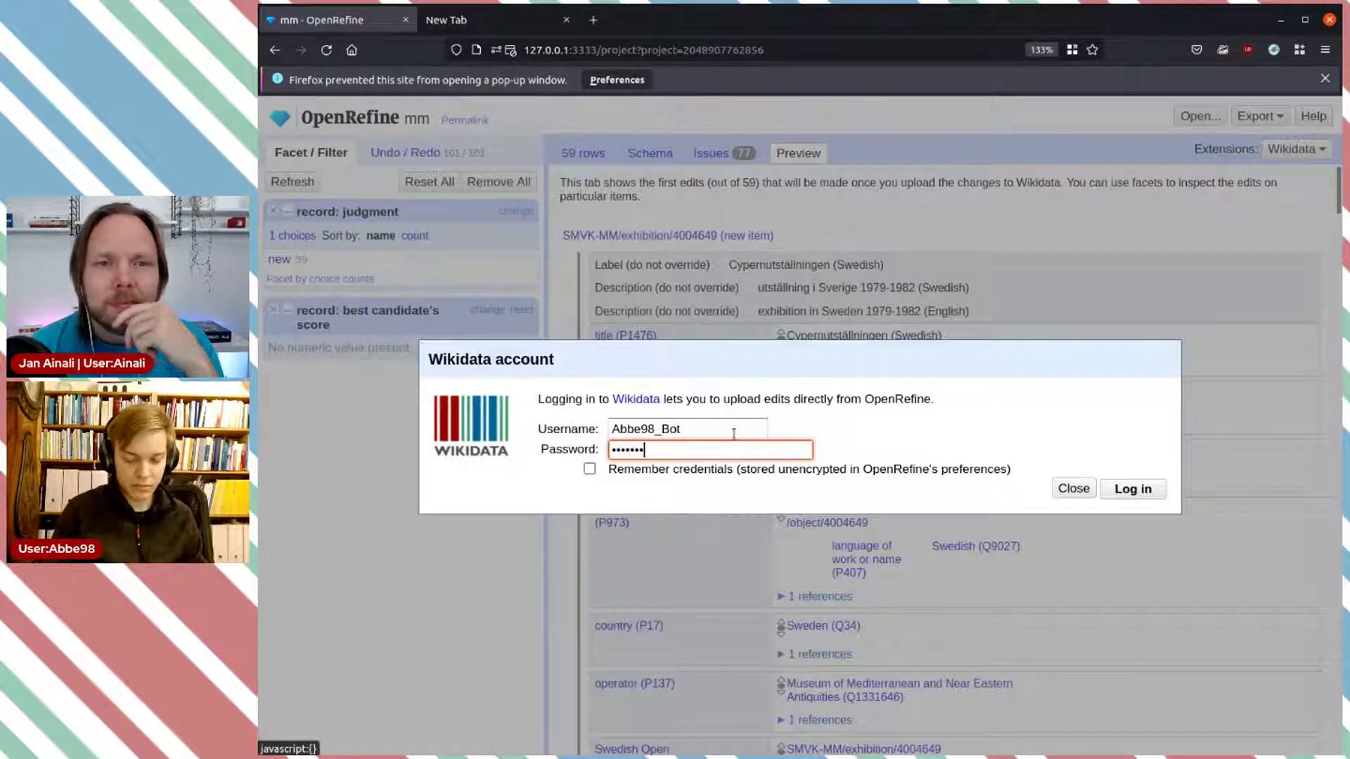
{"action": "left_click", "coordinate": [1123, 491]}
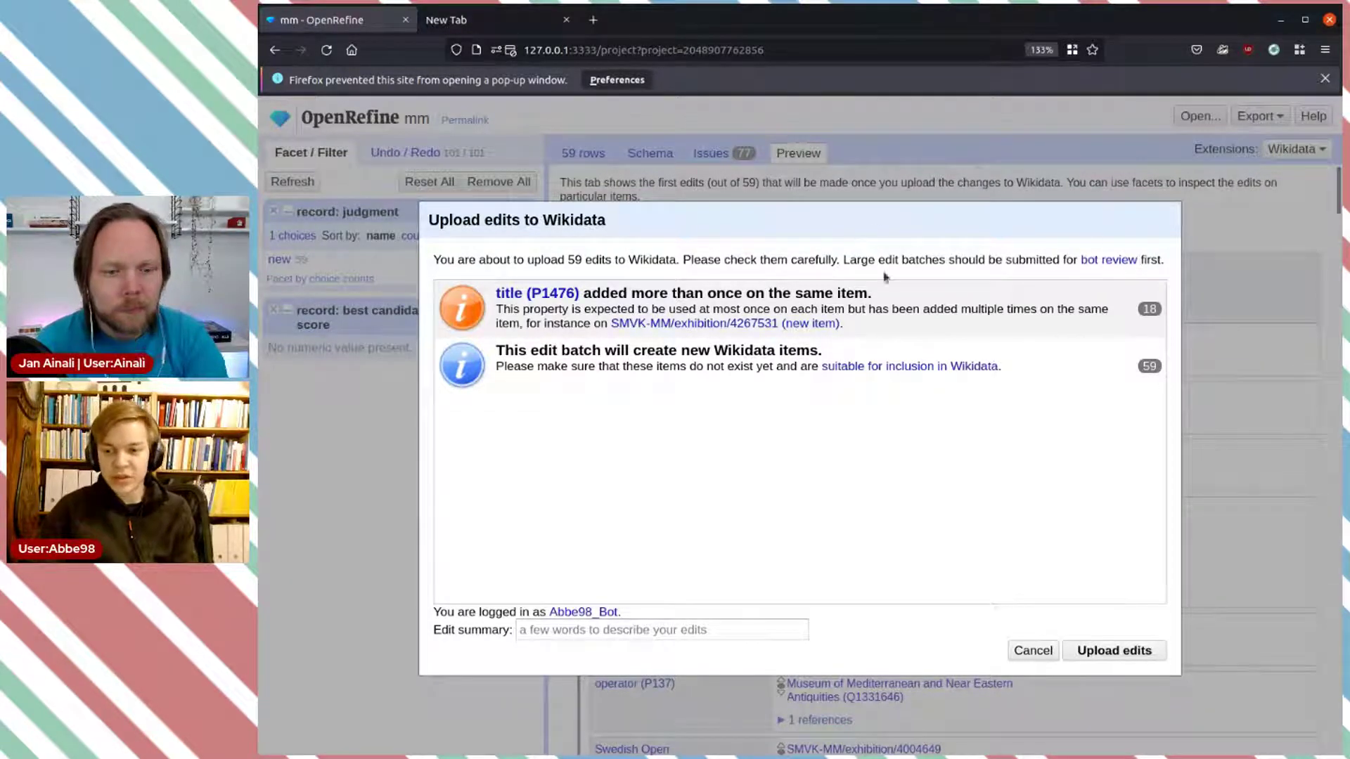
Step: Enter "import of exhibition" as the upload's edit summary, correcting the spelling of "exhibition"
{"action": "left_click", "coordinate": [580, 630]}
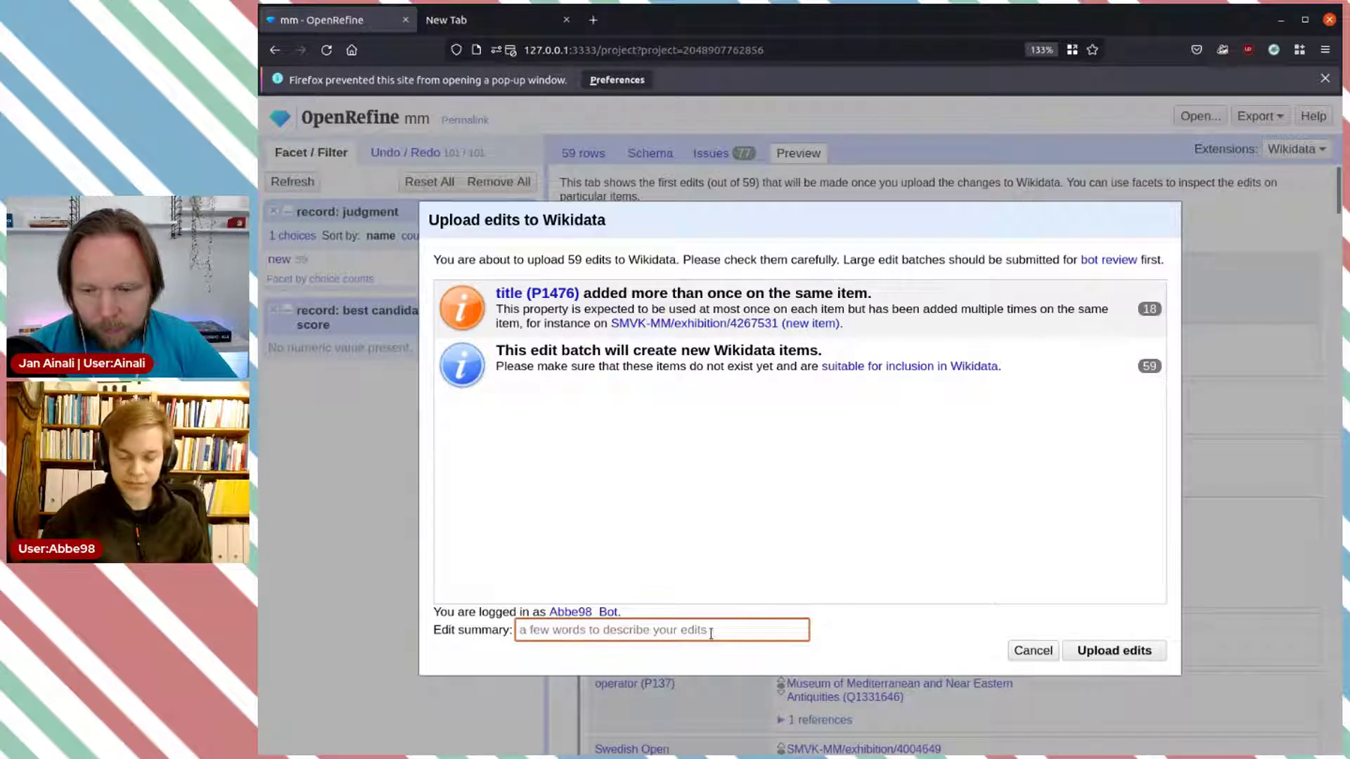
{"action": "type", "text": "import of"}
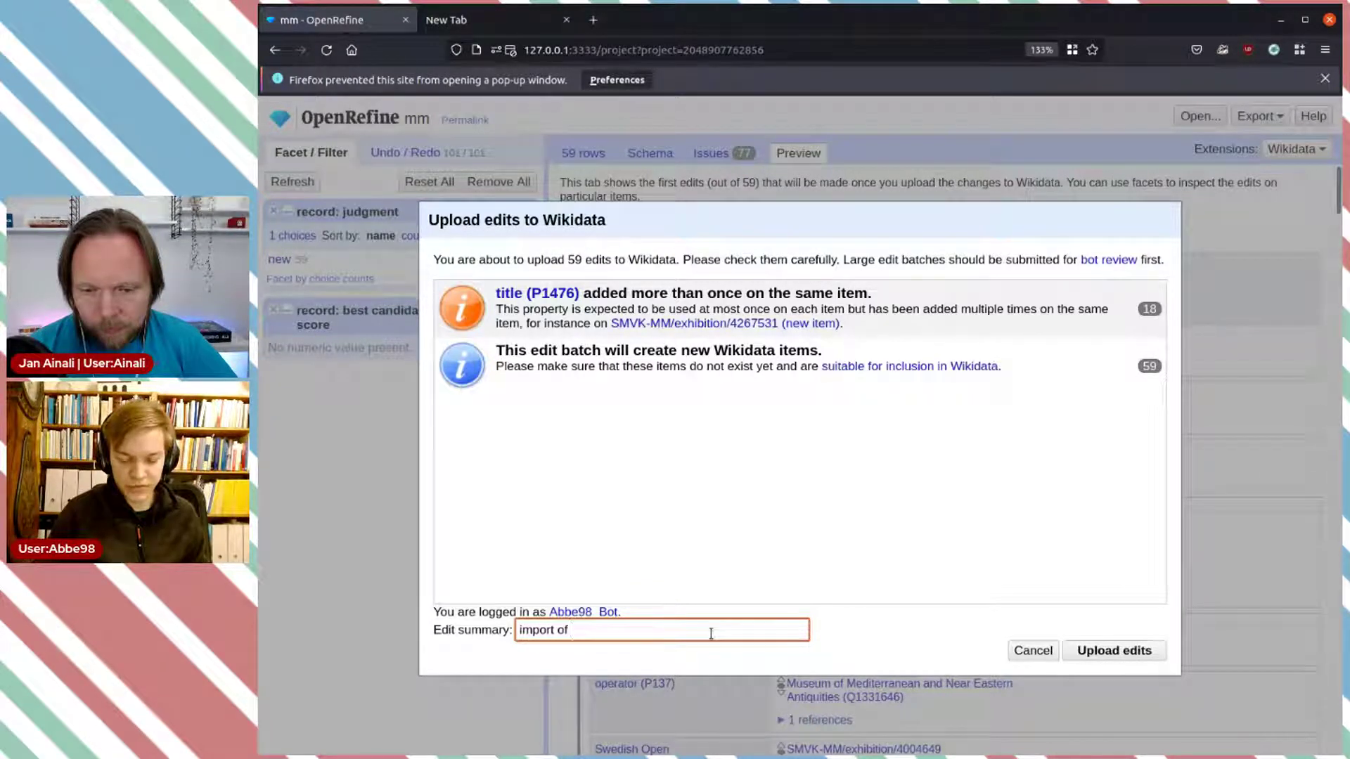
{"action": "type", "text": " ehi"}
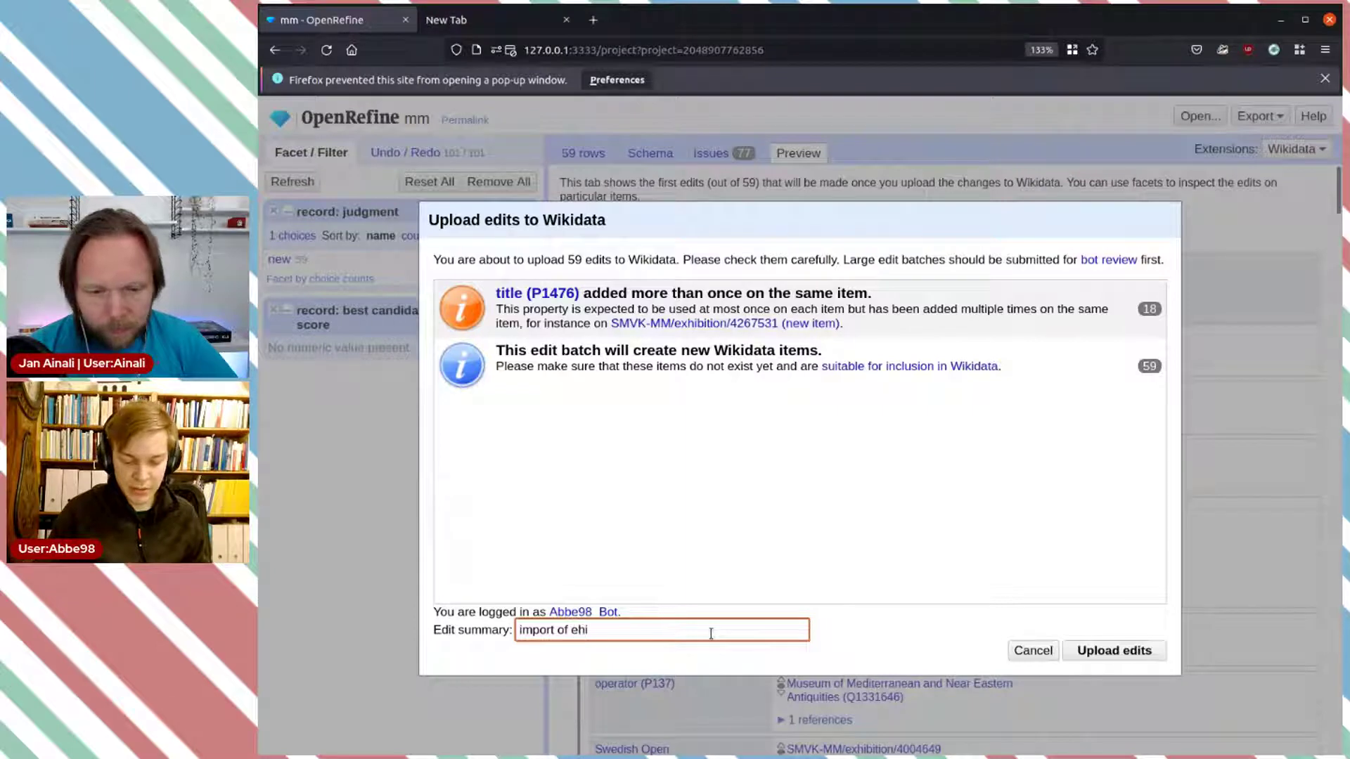
{"action": "type", "text": "bithion"}
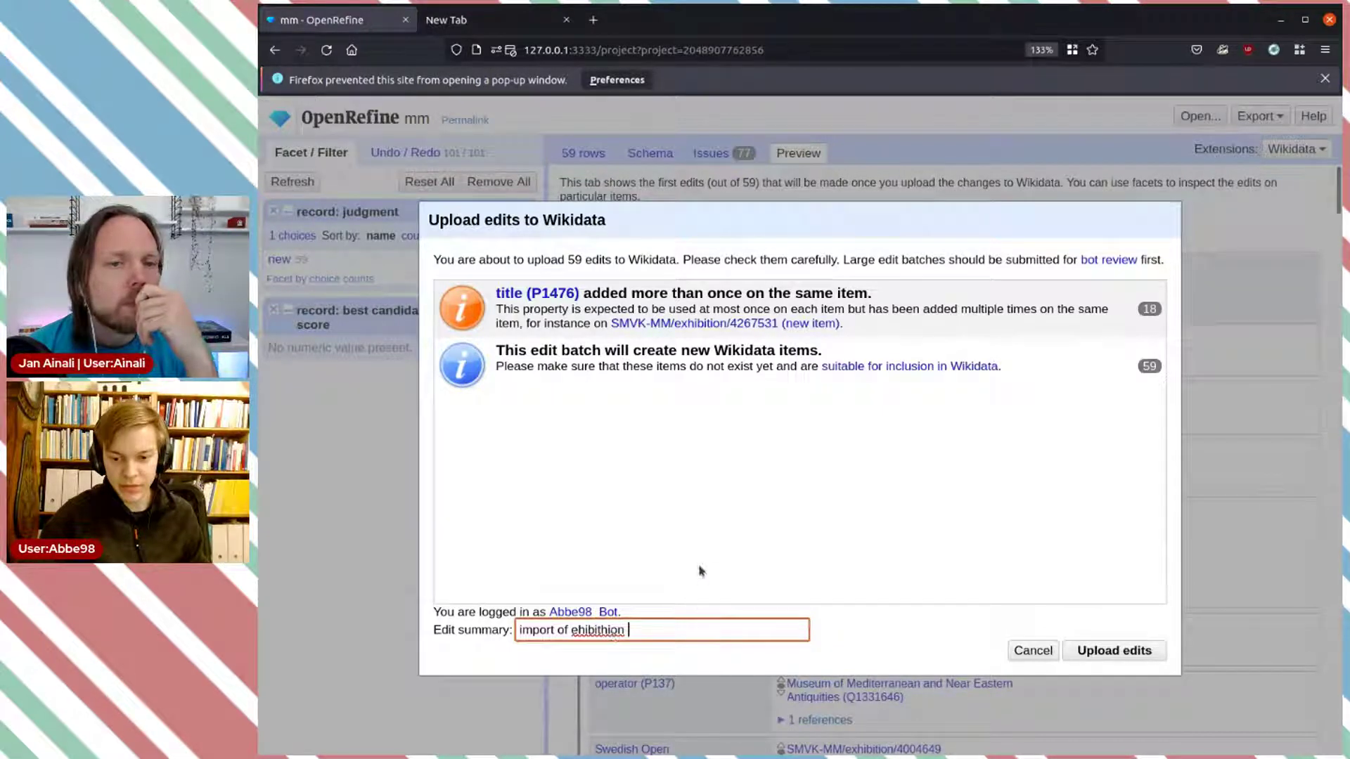
{"action": "right_click", "coordinate": [589, 628]}
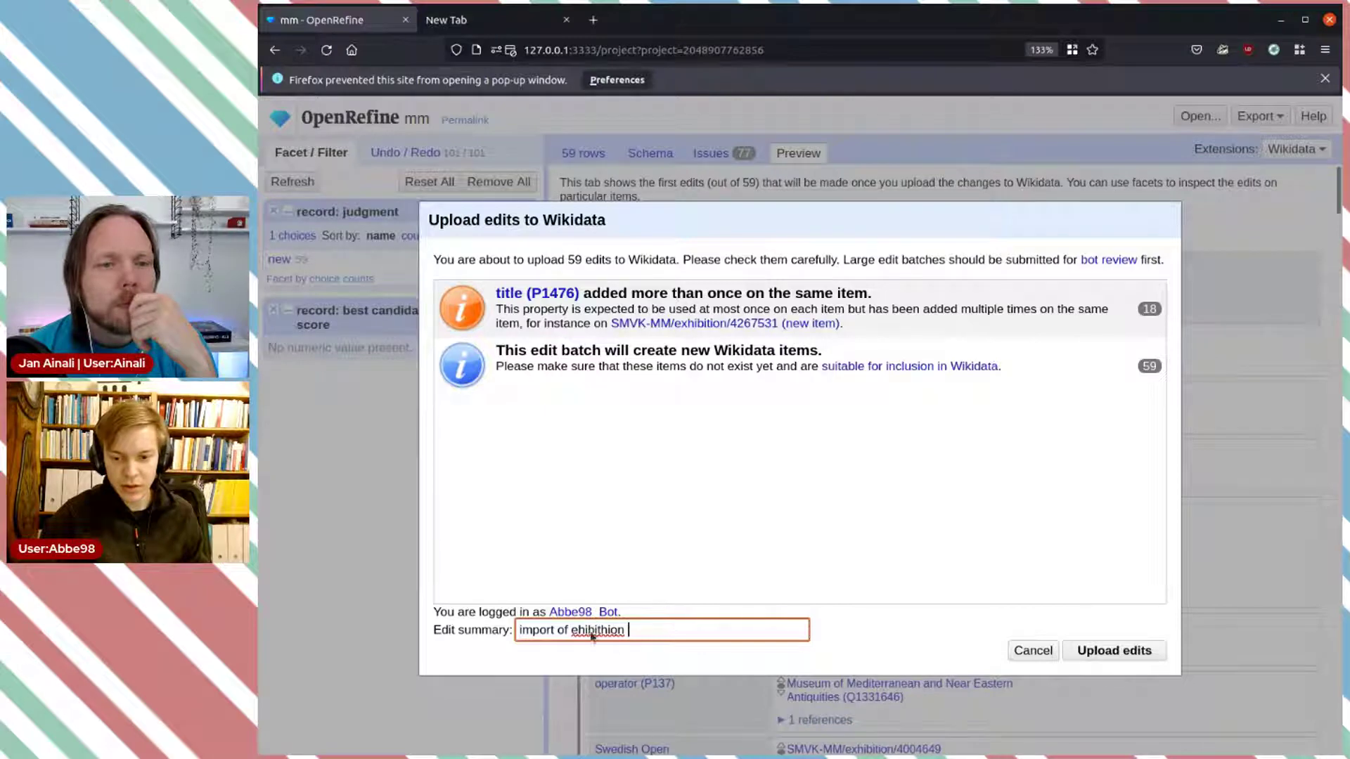
{"action": "left_click", "coordinate": [676, 362]}
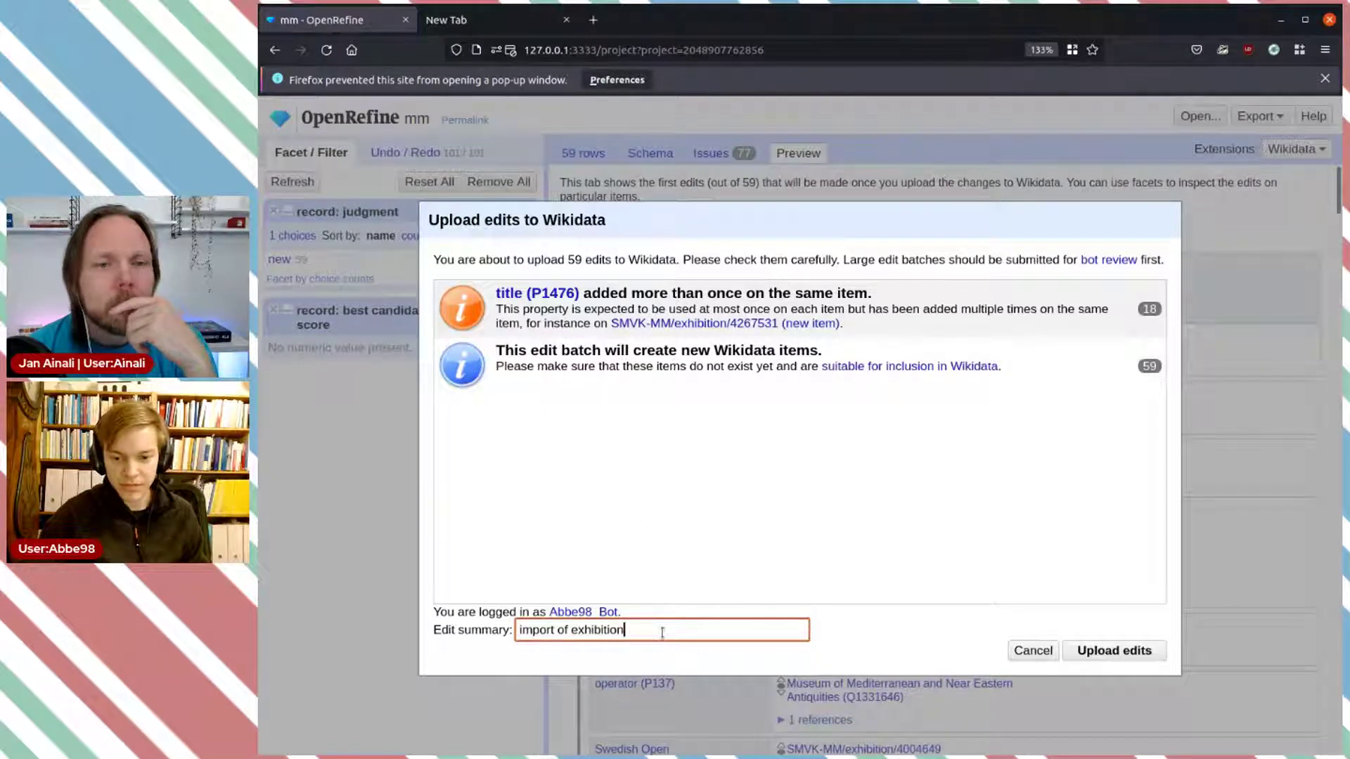
Step: Expand the edit summary to "import of museum exhibitions" and upload the edits to Wikidata
{"action": "left_click", "coordinate": [571, 629]}
{"action": "type", "text": "museui"}
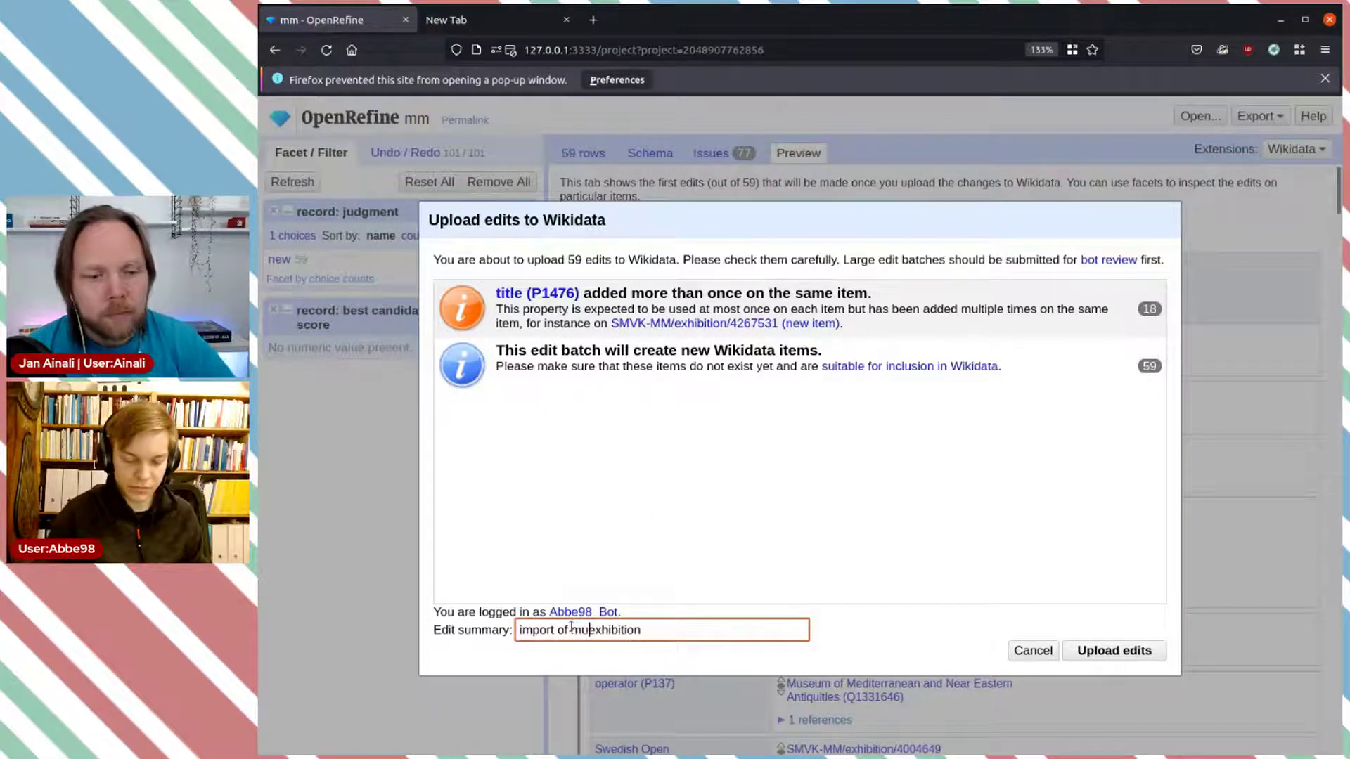
{"action": "key", "text": "BackSpace"}
{"action": "key", "text": "BackSpace"}
{"action": "type", "text": "e"}
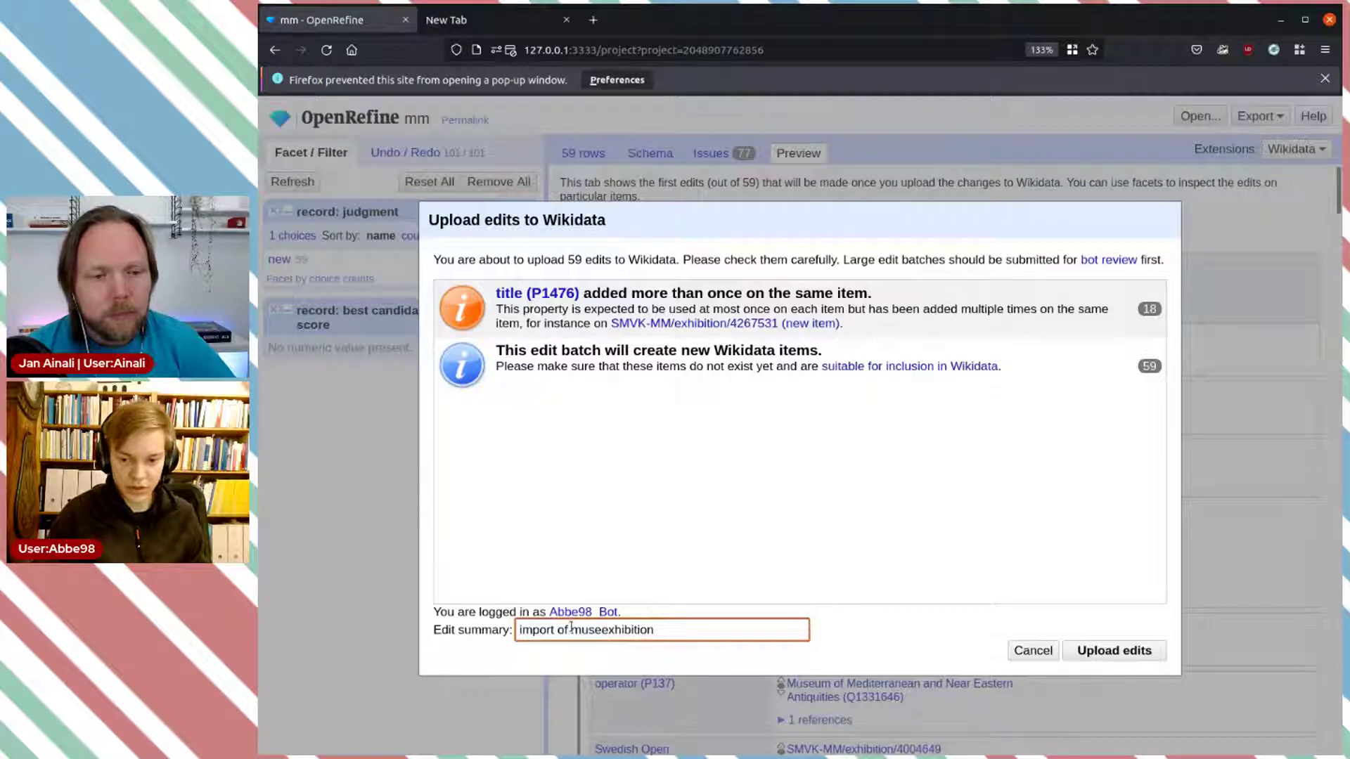
{"action": "type", "text": "m"}
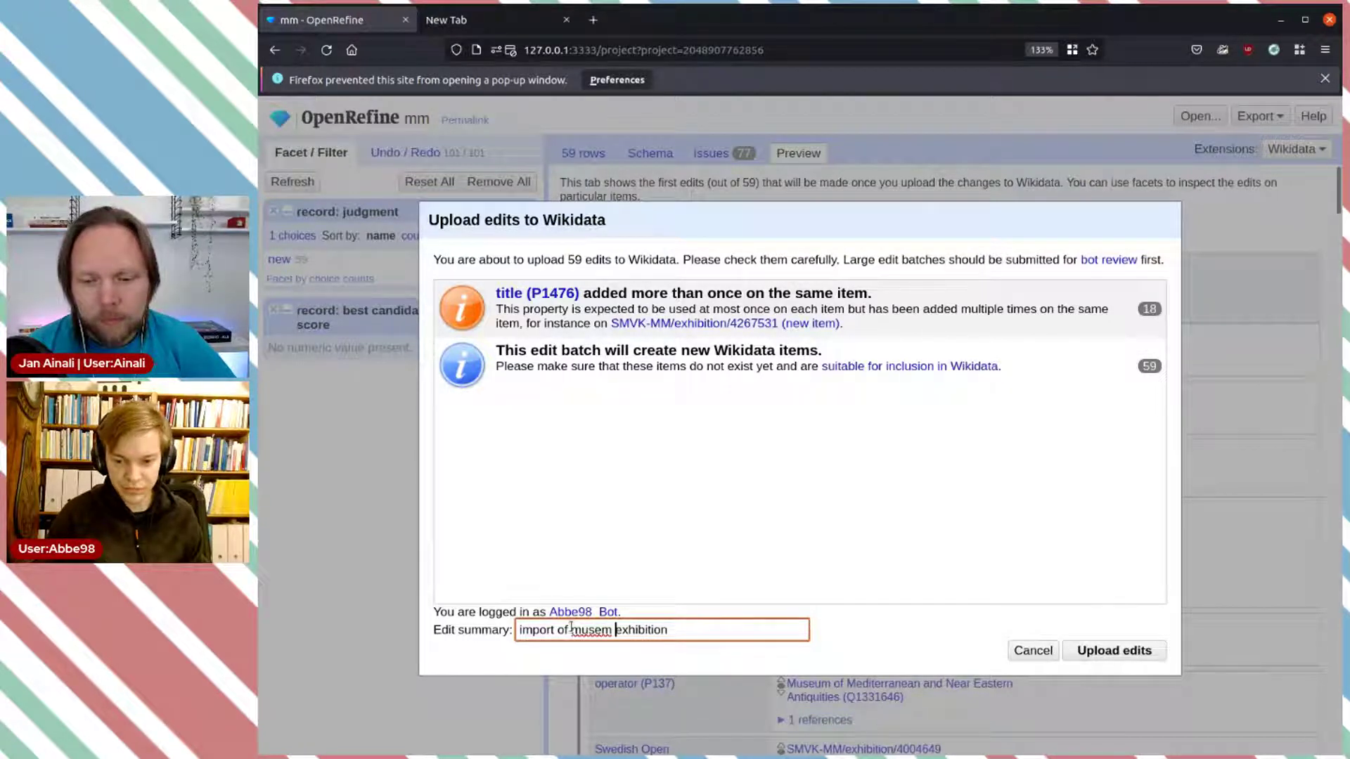
{"action": "double_click", "coordinate": [605, 630]}
{"action": "type", "text": "museum"}
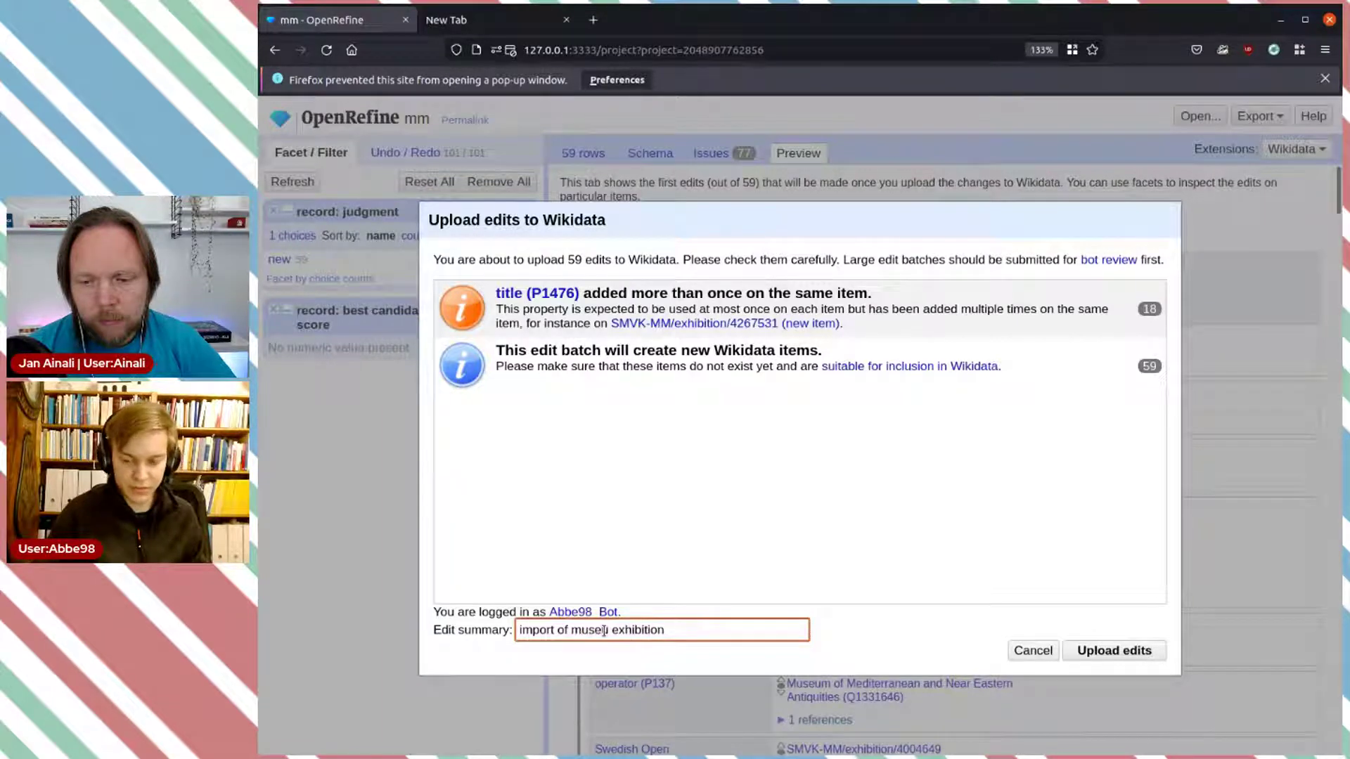
{"action": "left_click", "coordinate": [681, 629]}
{"action": "key", "text": "Left"}
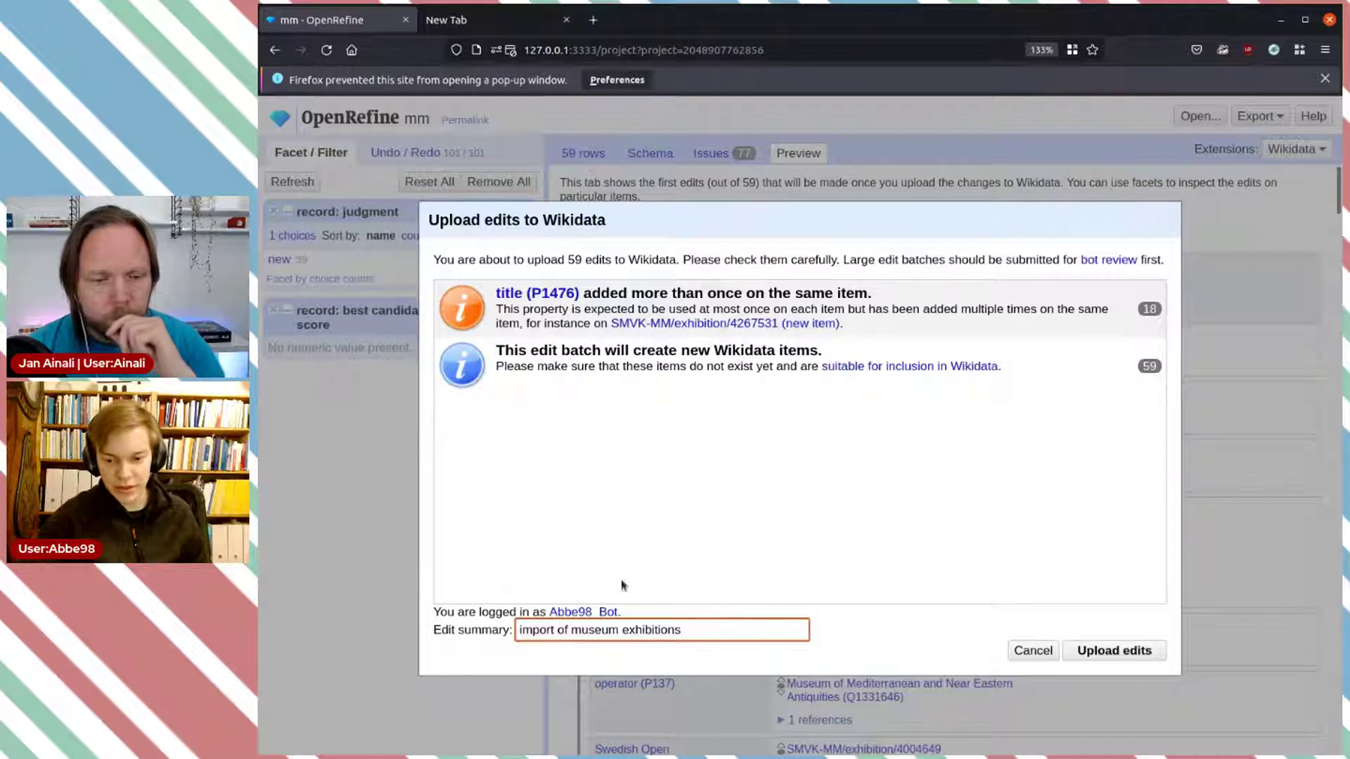
{"action": "left_click", "coordinate": [1106, 654]}
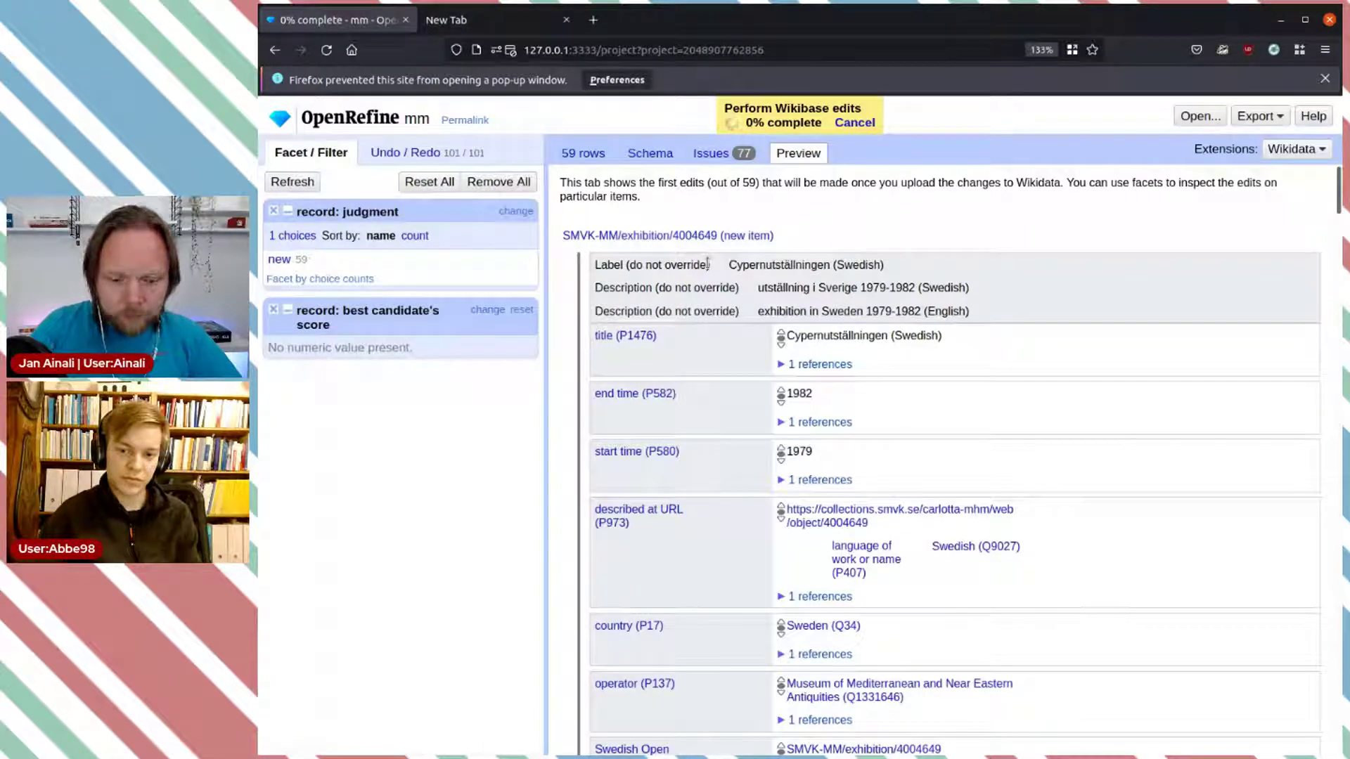
{"action": "left_click", "coordinate": [475, 21]}
{"action": "left_click", "coordinate": [538, 48]}
{"action": "key", "text": "ctrl+a"}
{"action": "type", "text": "q"}
{"action": "key", "text": "BackSpace"}
{"action": "key", "text": "BackSpace"}
{"action": "type", "text": "wiki"}
{"action": "key", "text": "Return"}
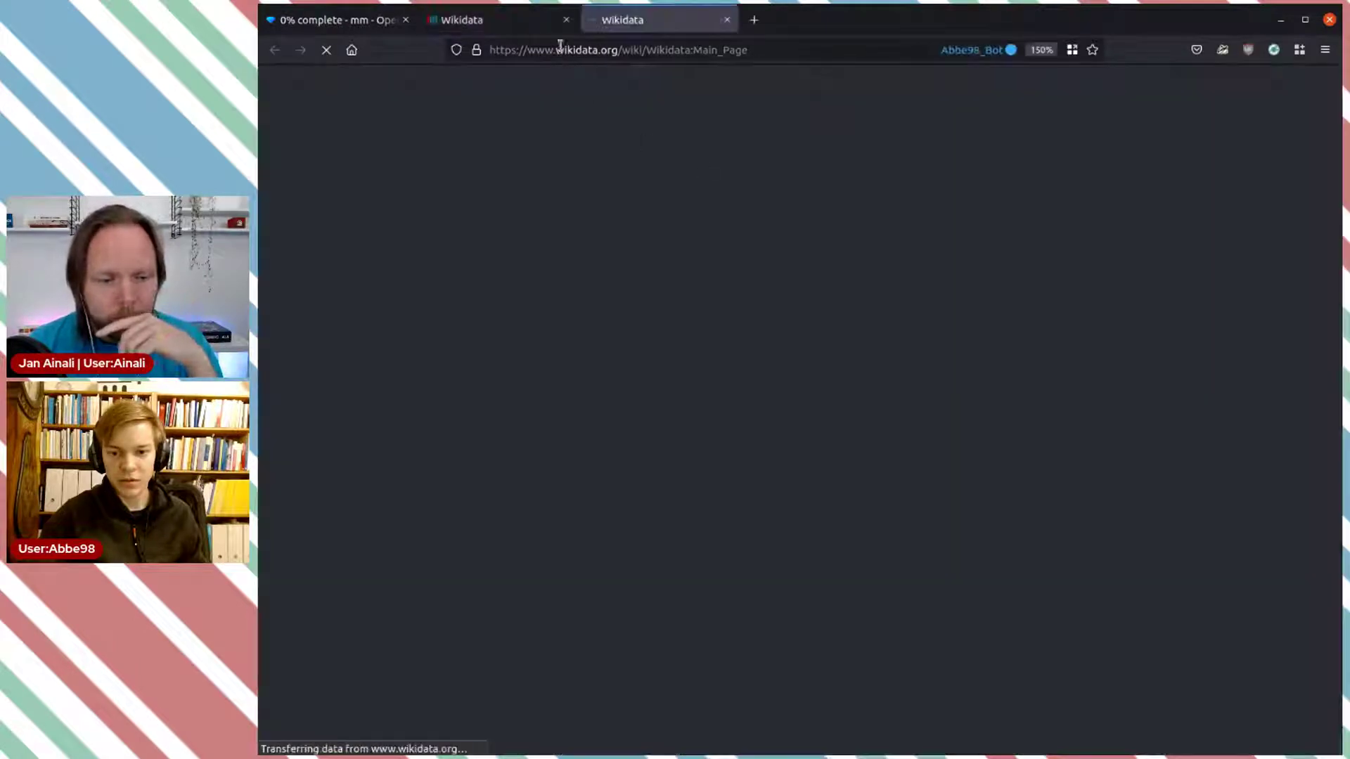
{"action": "left_click", "coordinate": [565, 20]}
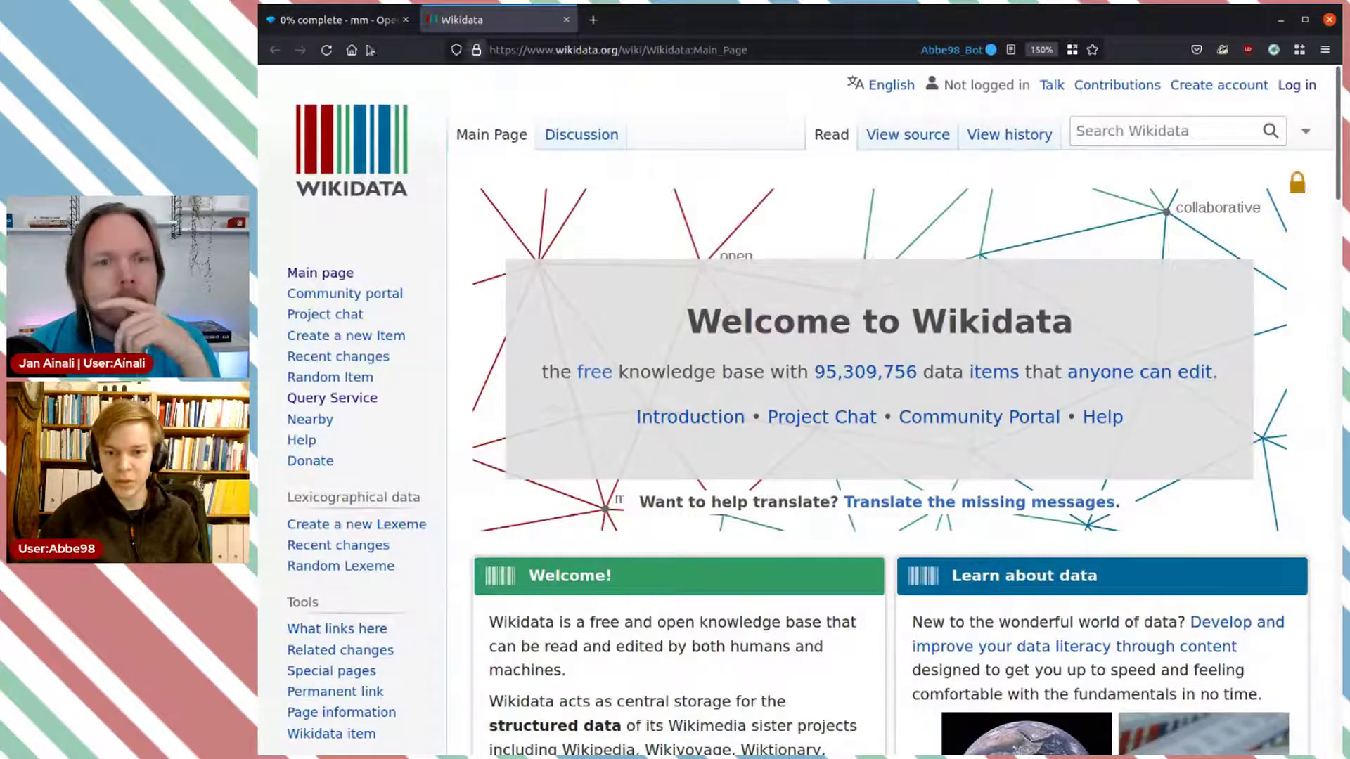
Step: Replace the Wikidata tab with a fresh one, load wikidata.org and go to the bot account's user page
{"action": "left_click", "coordinate": [593, 20]}
{"action": "left_click", "coordinate": [560, 20]}
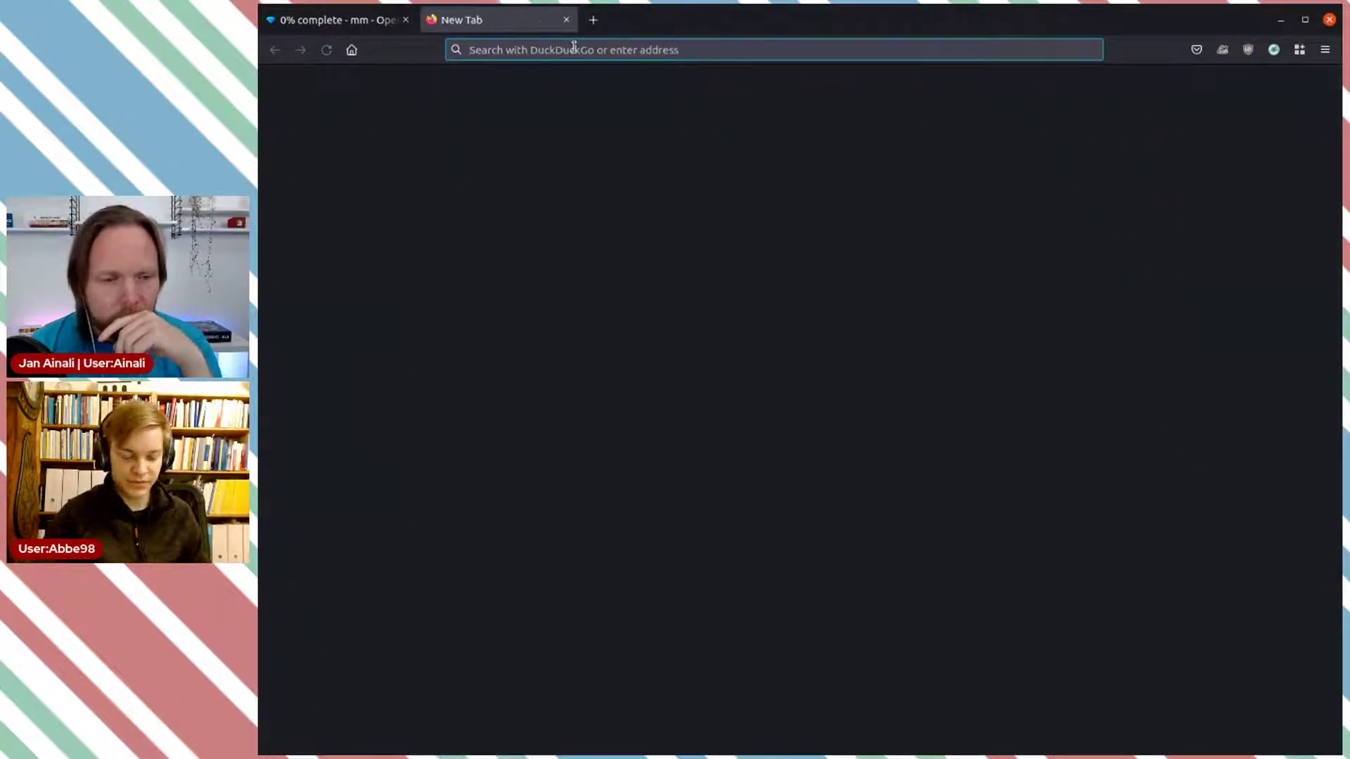
{"action": "type", "text": "wikidata.org/"}
{"action": "key", "text": "Return"}
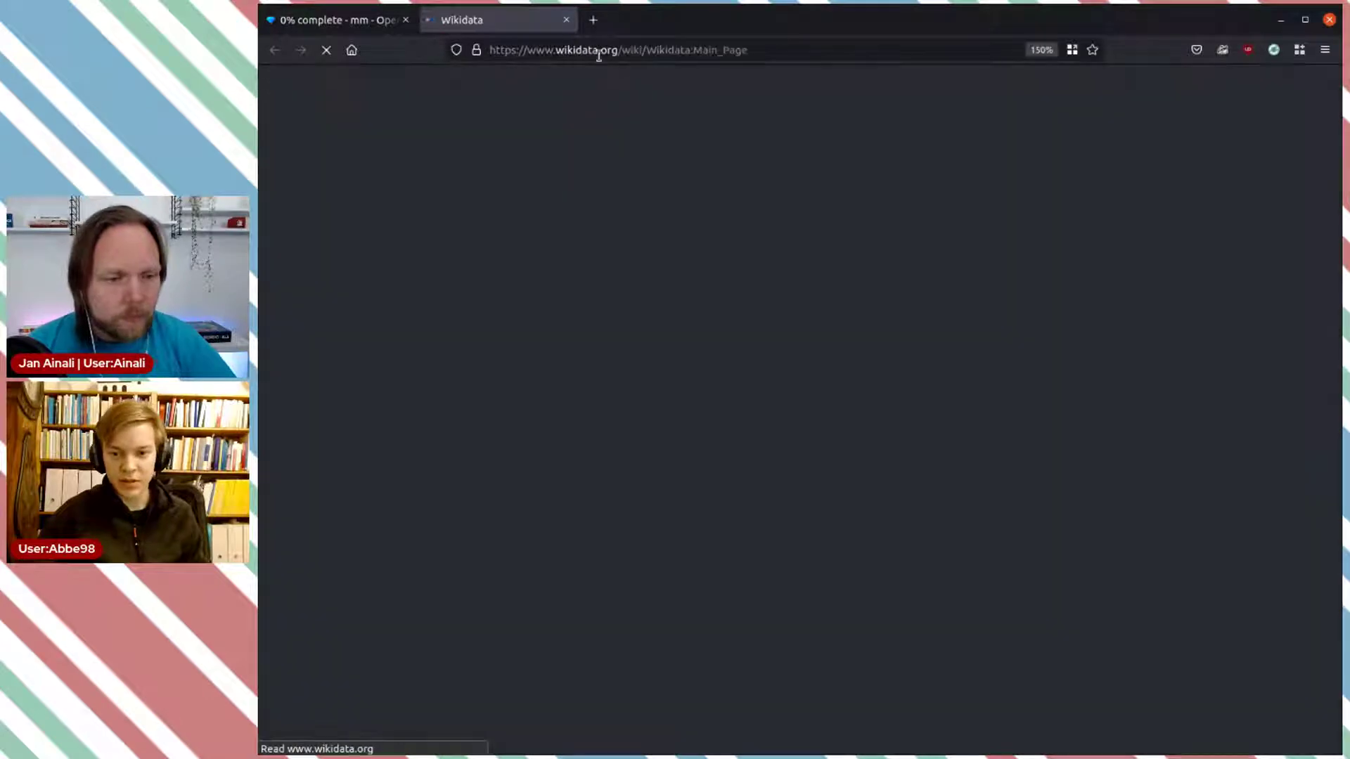
{"action": "left_click_drag", "start_coordinate": [649, 49], "coordinate": [814, 53]}
{"action": "type", "text": "User:"}
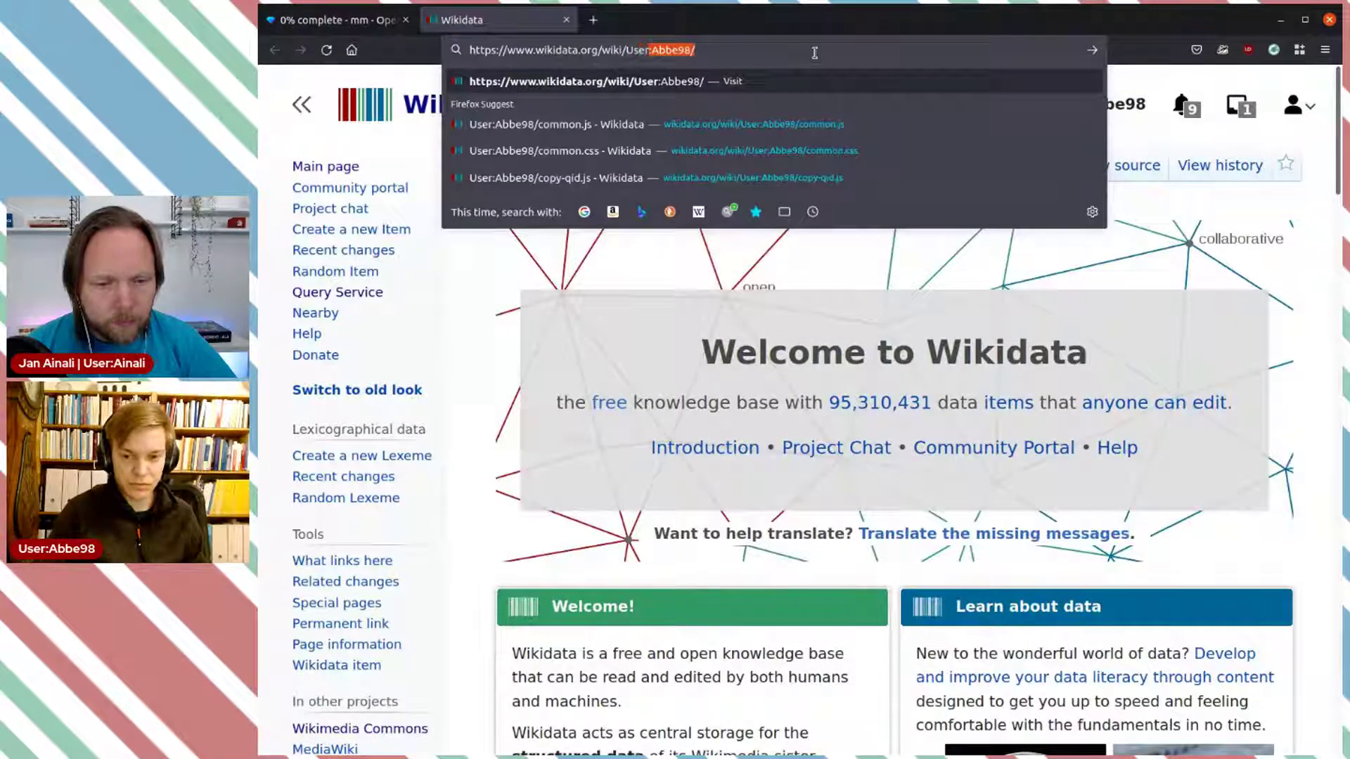
{"action": "type", "text": "Abbe98"}
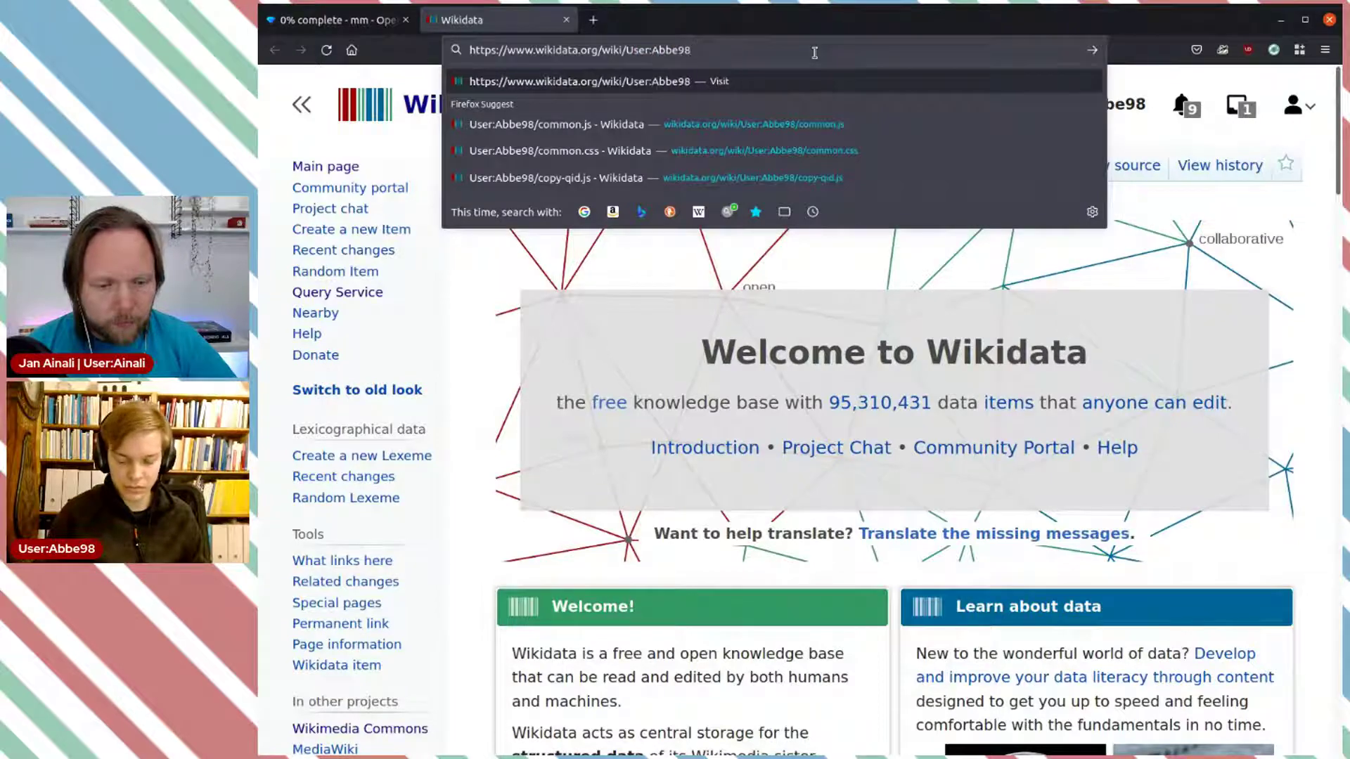
{"action": "type", "text": "_Bot"}
{"action": "key", "text": "Return"}
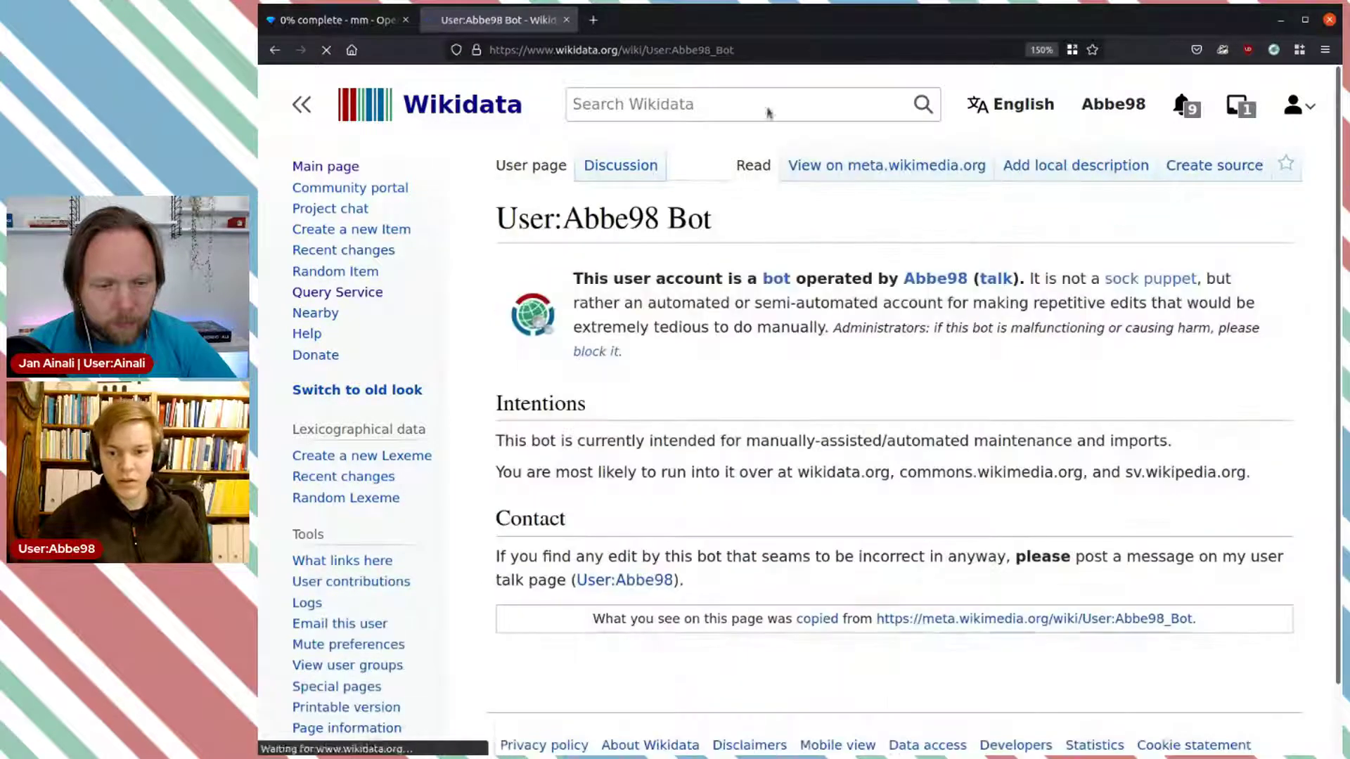
Step: Open the bot account's user contributions on Wikidata and return to OpenRefine to check the upload's progress
{"action": "scroll", "coordinate": [605, 379], "scroll_direction": "down", "scroll_amount": 1}
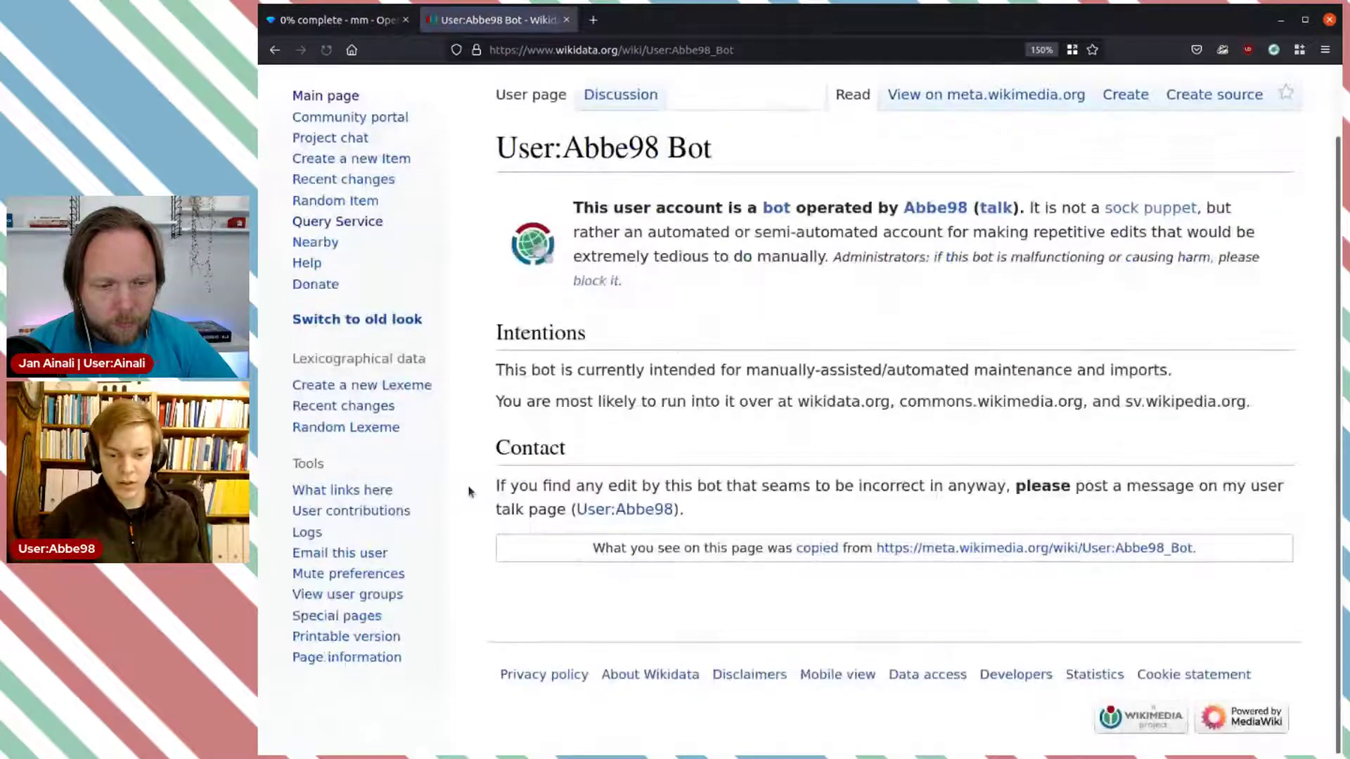
{"action": "left_click", "coordinate": [330, 512]}
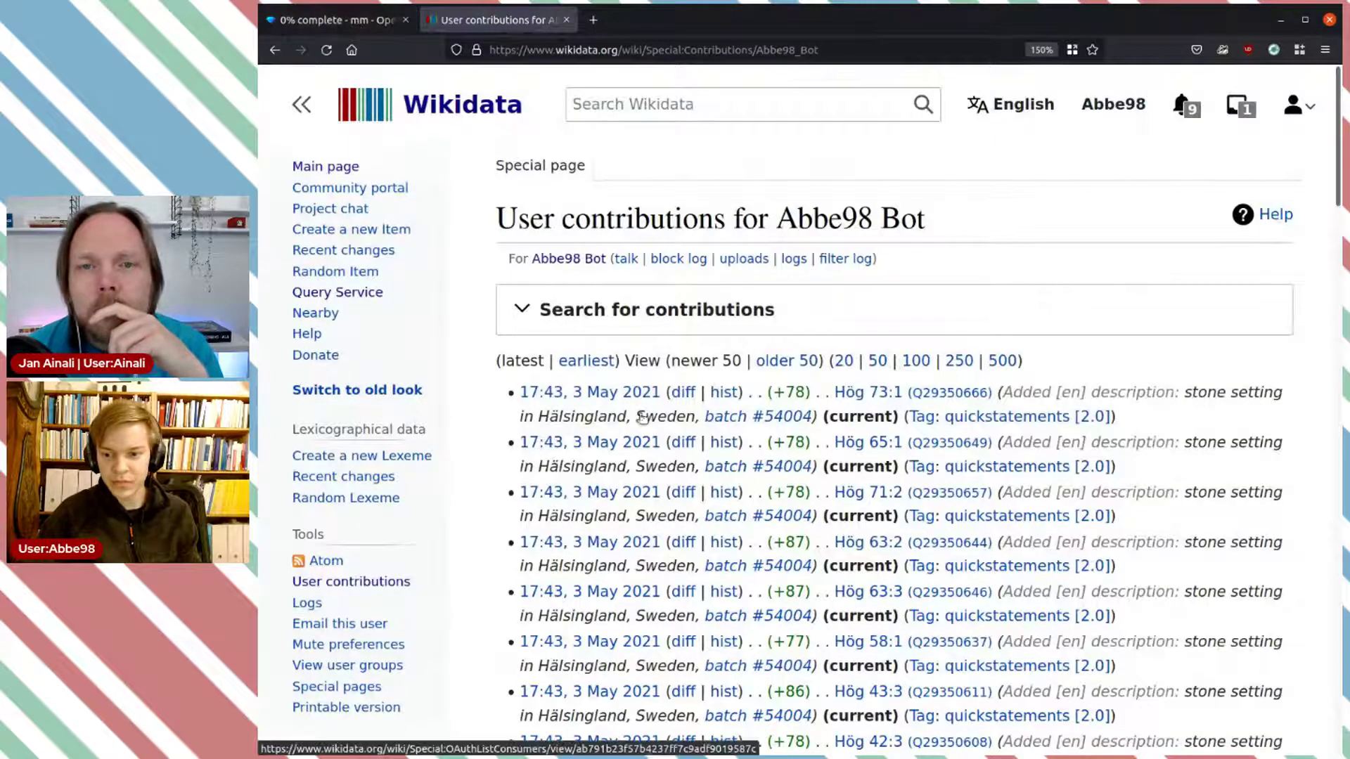
{"action": "left_click", "coordinate": [332, 24]}
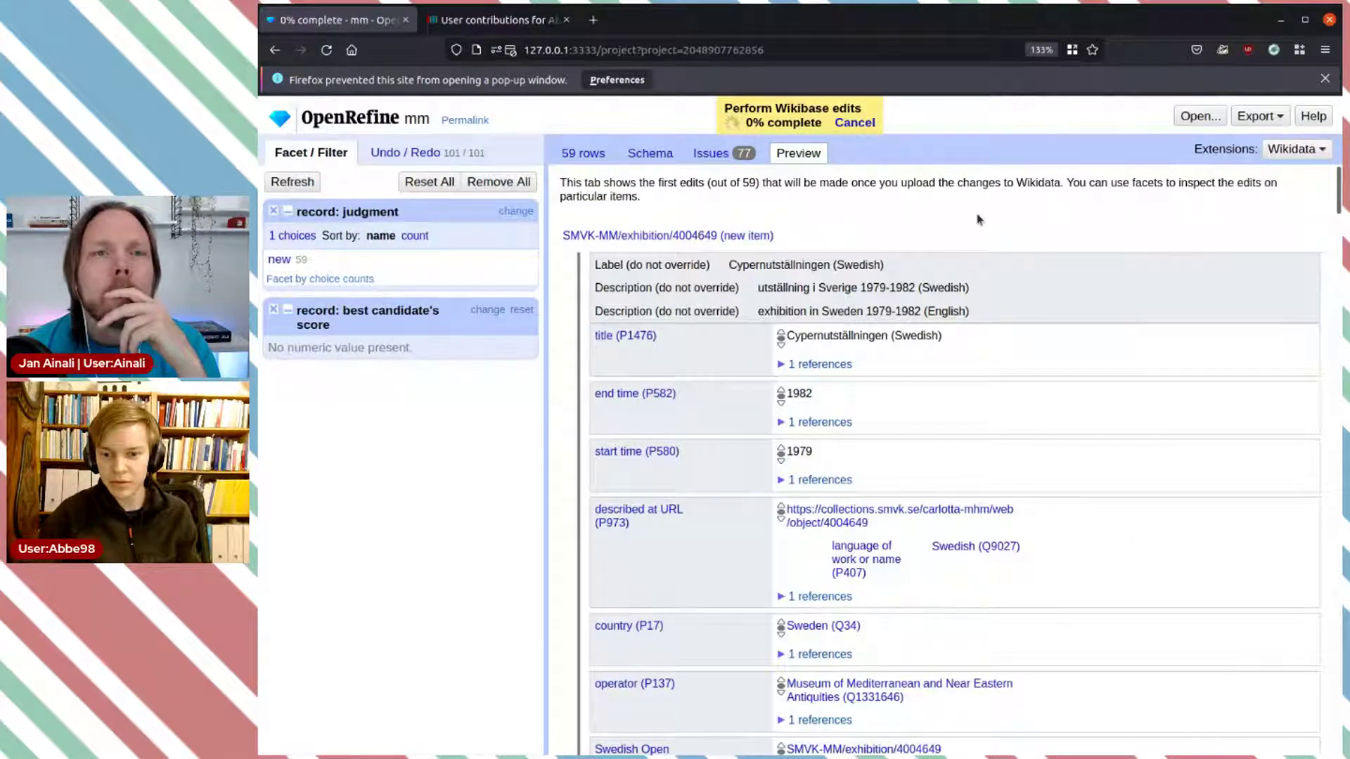
{"action": "scroll", "coordinate": [978, 220], "scroll_direction": "down", "scroll_amount": 5}
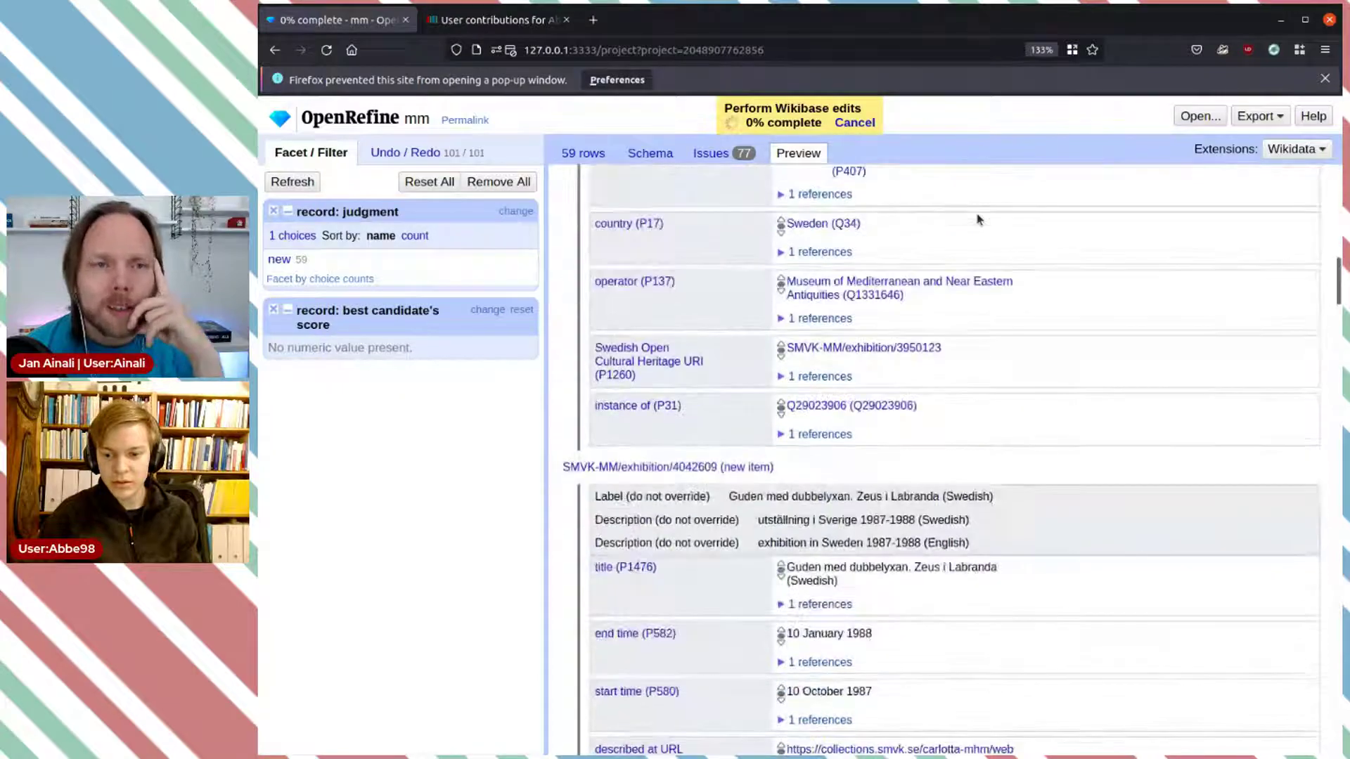
{"action": "scroll", "coordinate": [978, 219], "scroll_direction": "up", "scroll_amount": 5}
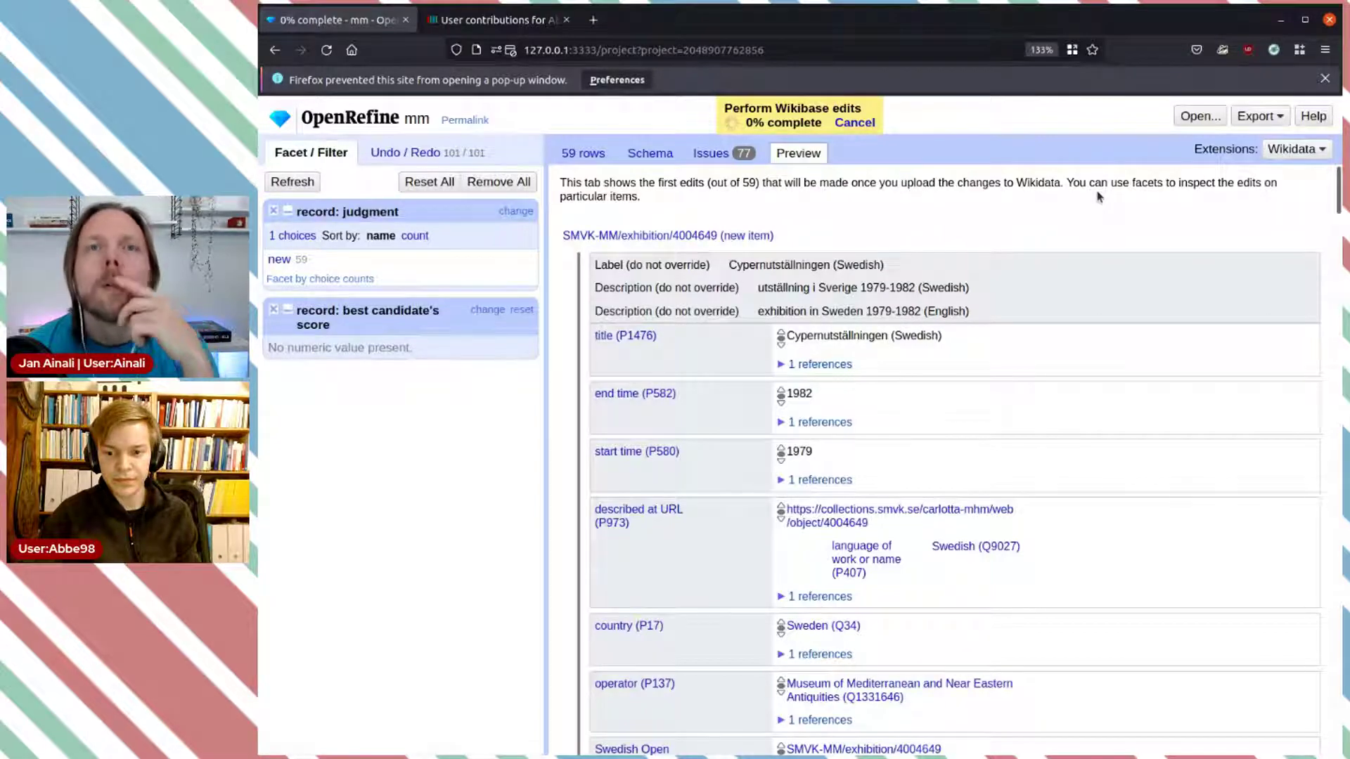
Step: Reload the bot account's contributions on Wikidata and cancel the running Wikibase edits in OpenRefine
{"action": "left_click", "coordinate": [492, 20]}
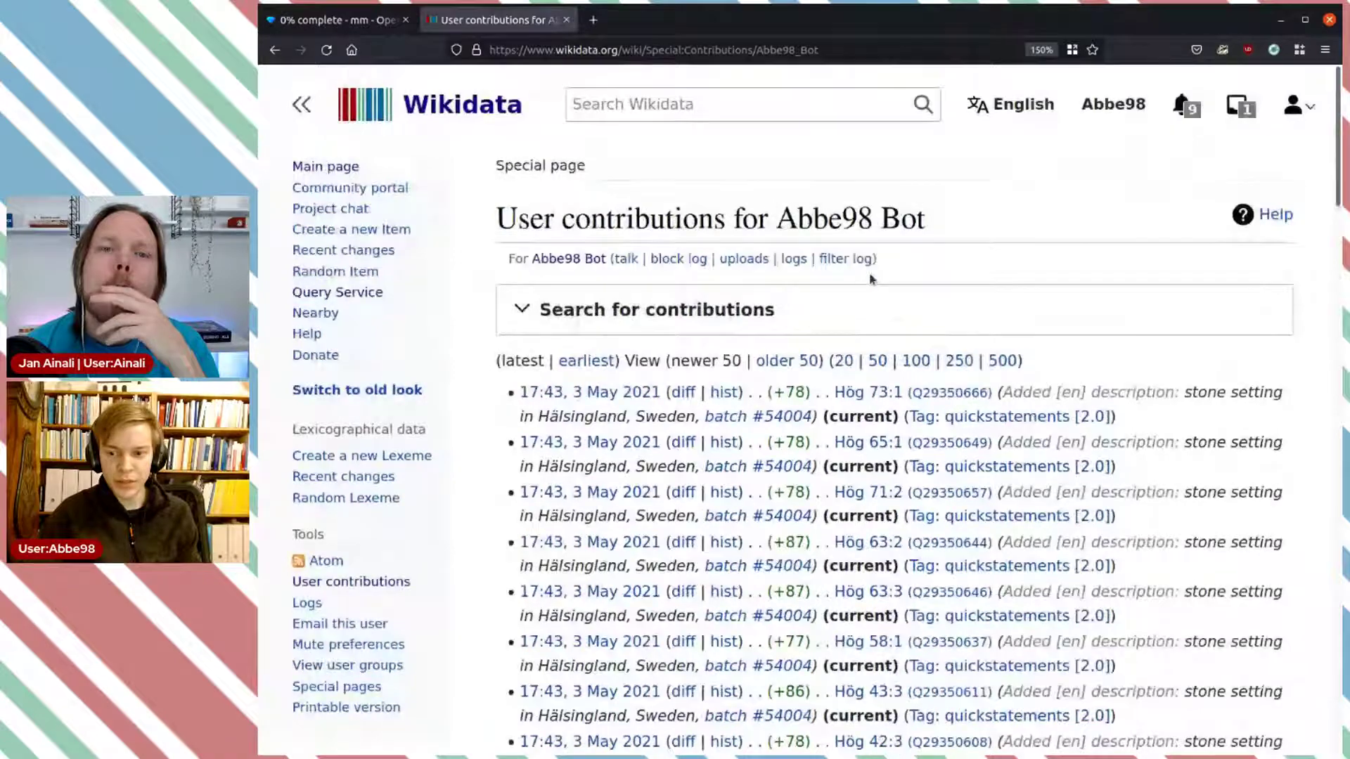
{"action": "left_click", "coordinate": [326, 50]}
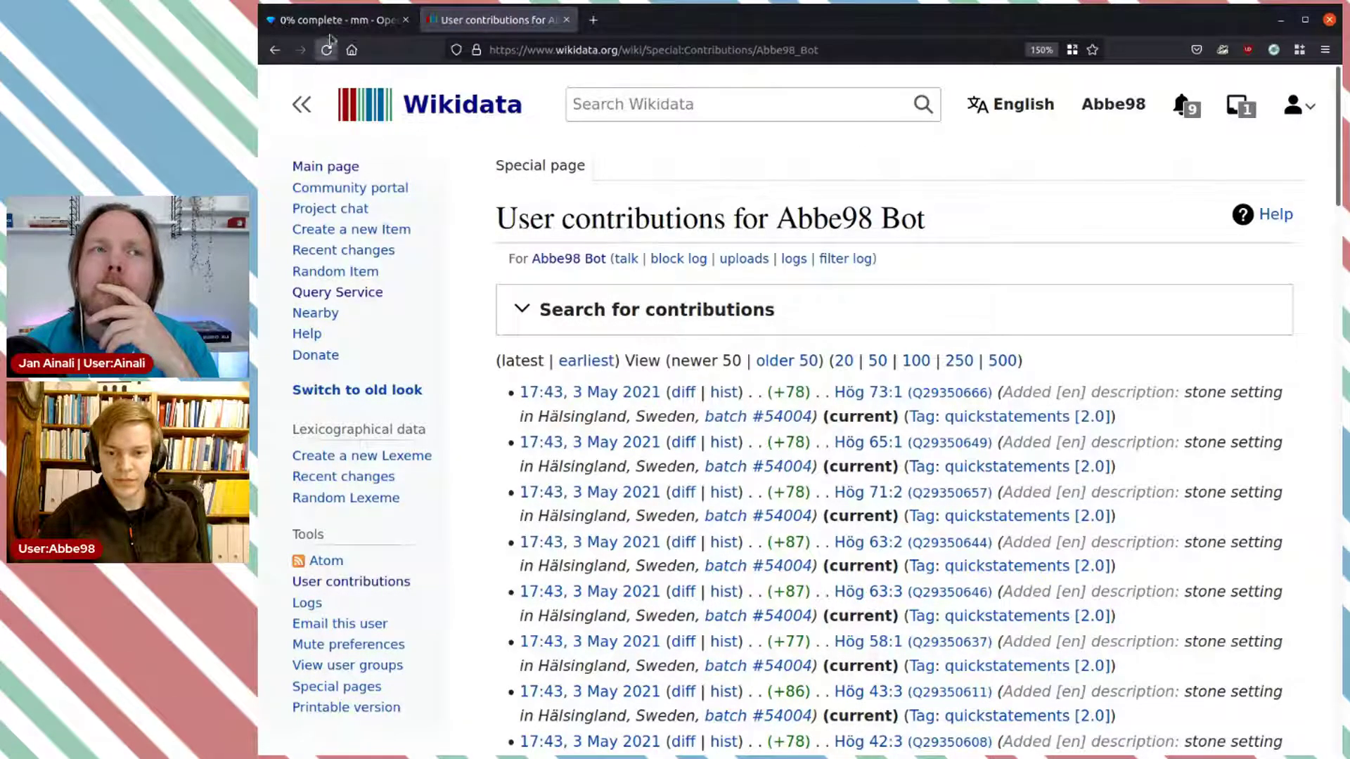
{"action": "left_click", "coordinate": [347, 21]}
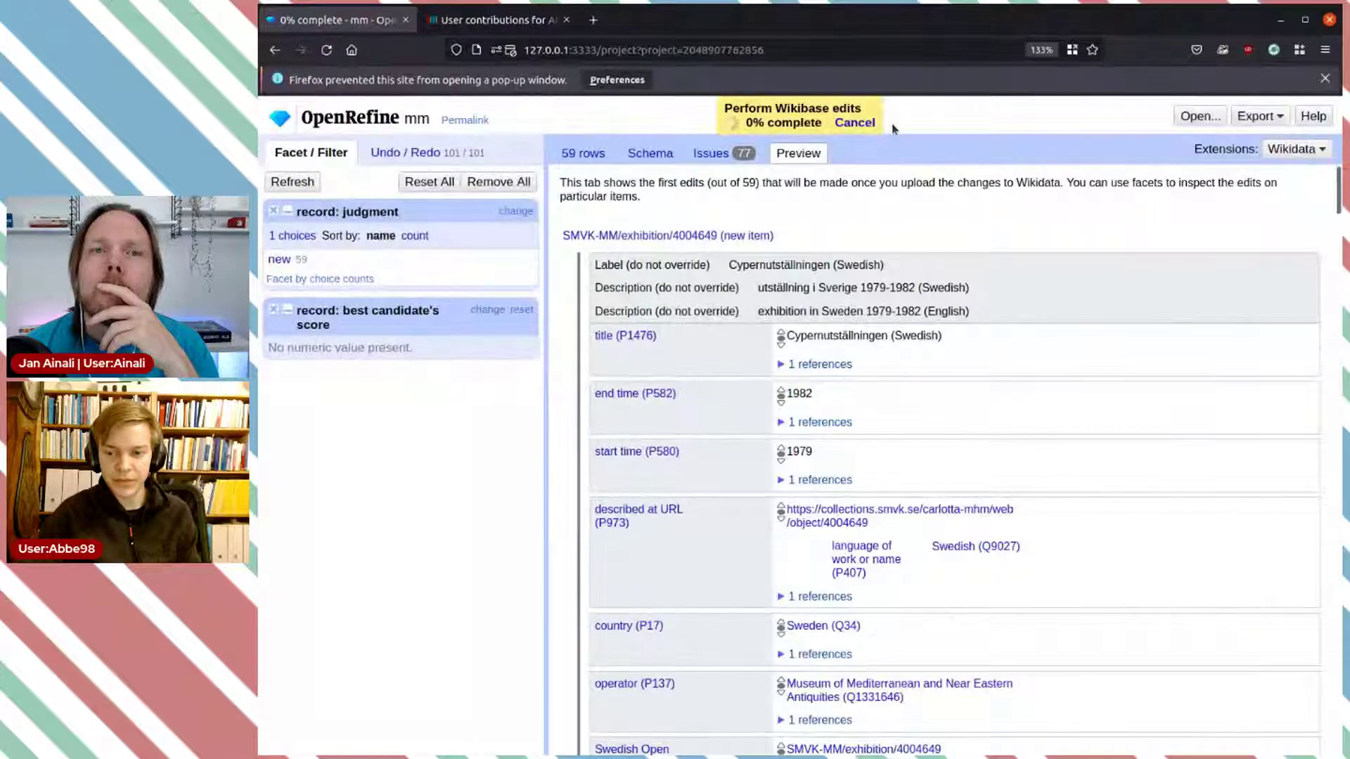
{"action": "left_click", "coordinate": [866, 125]}
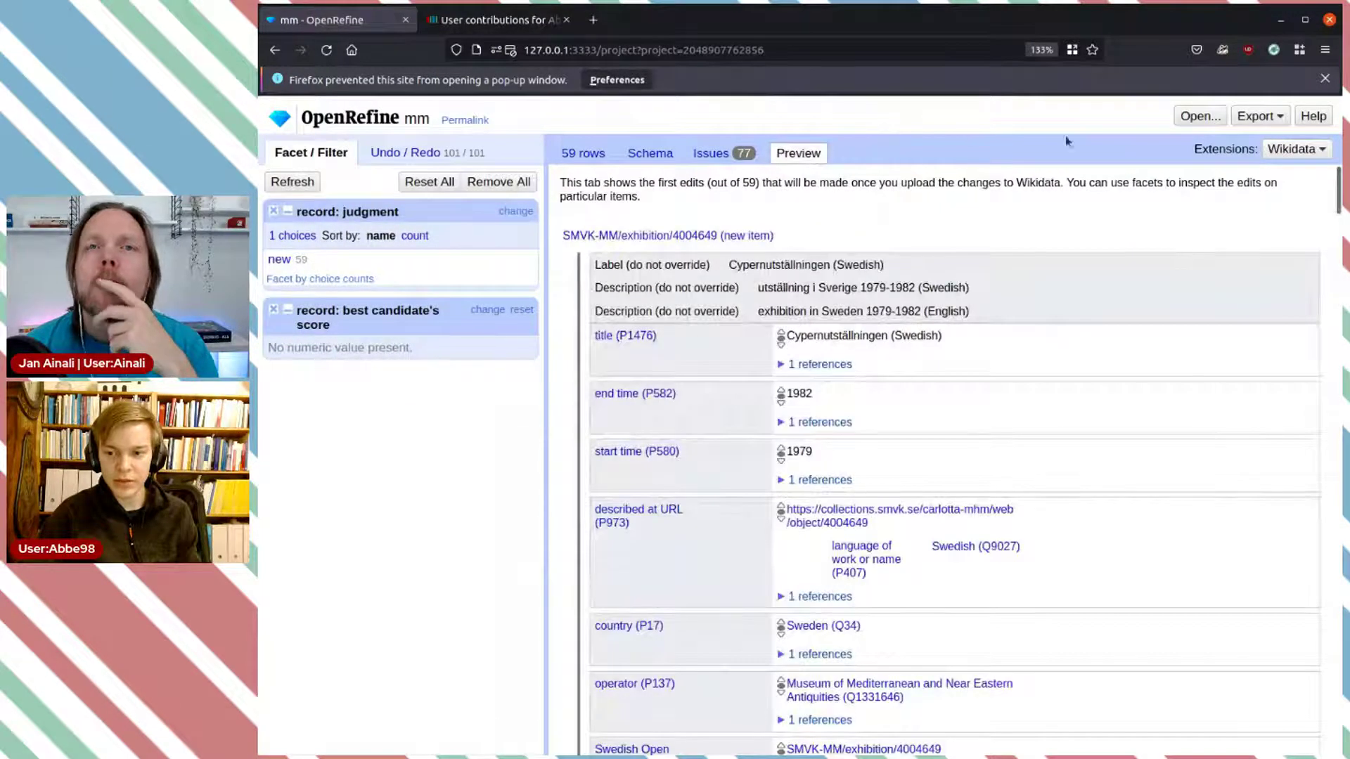
Step: Check the bot account's contributions on Wikidata again for new edits and return to the OpenRefine project
{"action": "left_click", "coordinate": [1258, 116]}
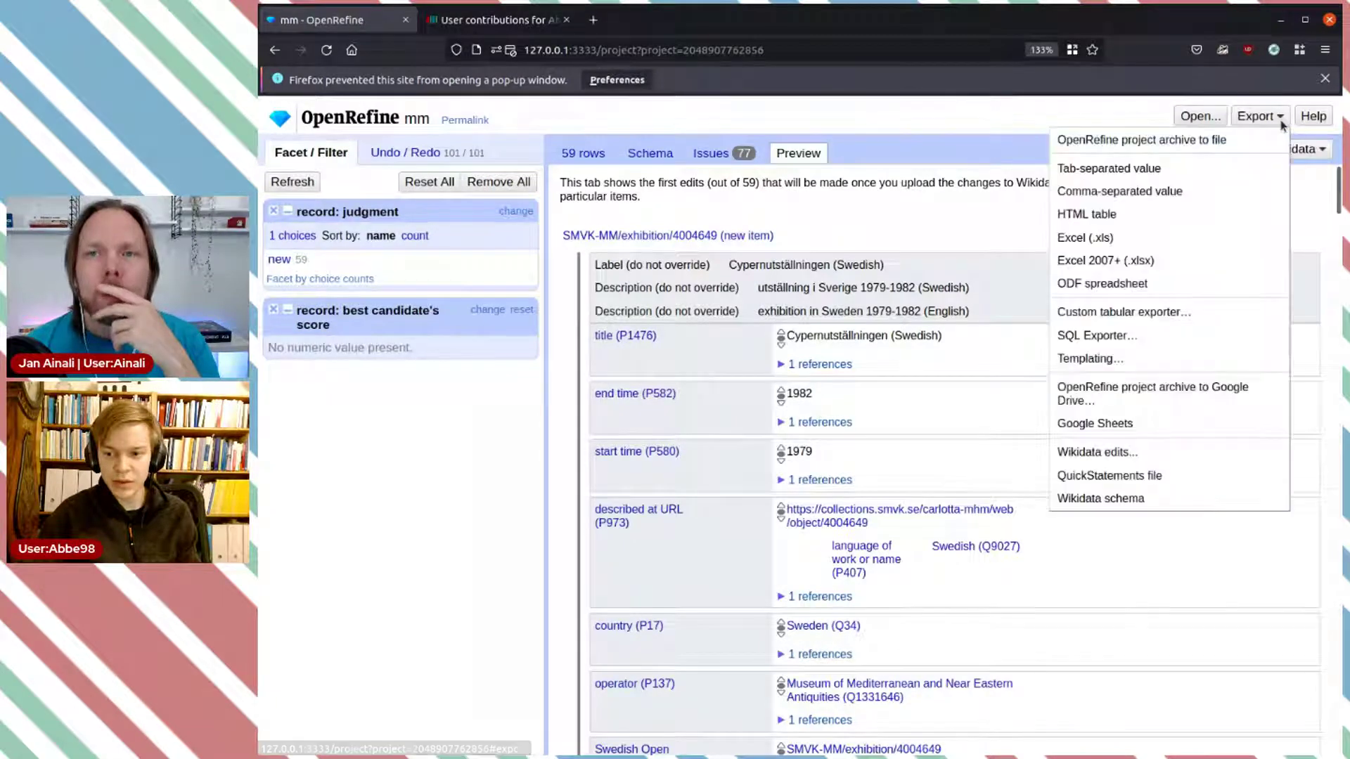
{"action": "left_click", "coordinate": [492, 20]}
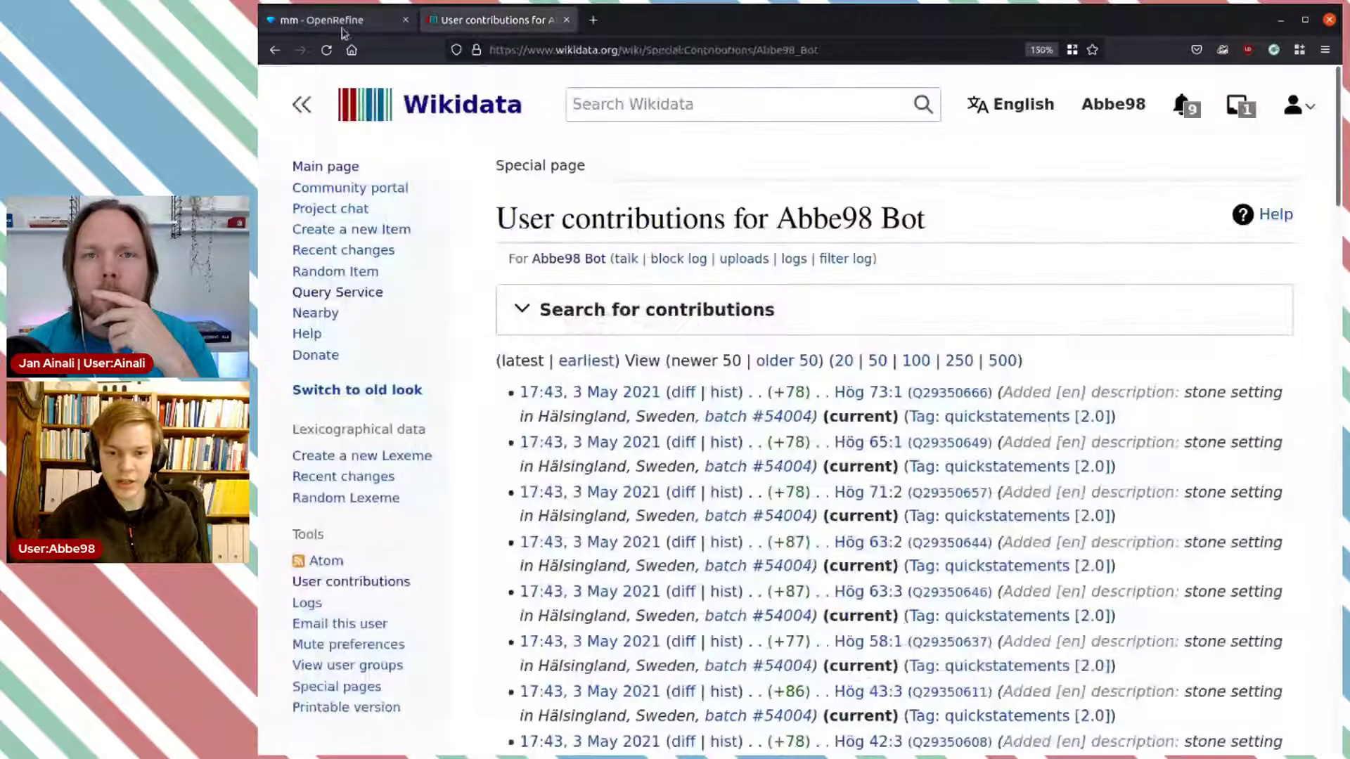
{"action": "left_click", "coordinate": [327, 50]}
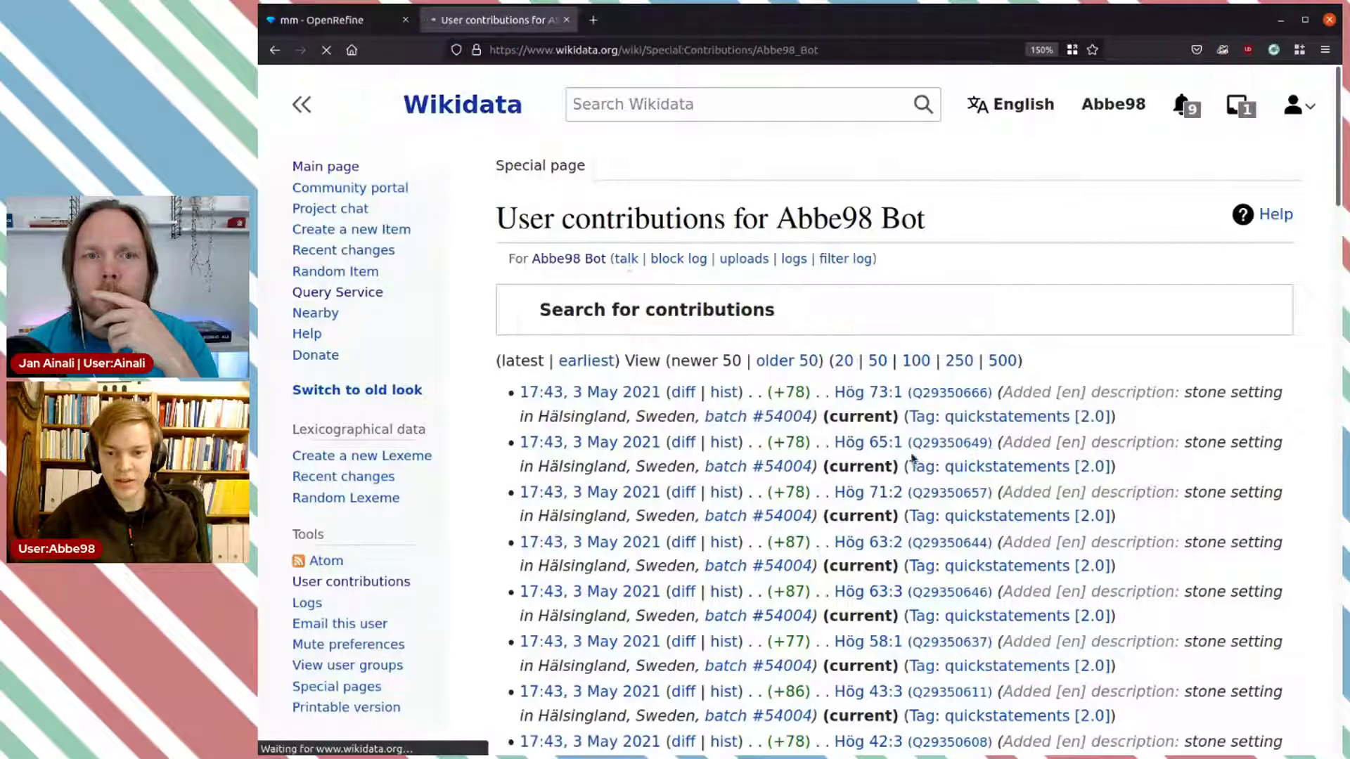
{"action": "left_click", "coordinate": [331, 20]}
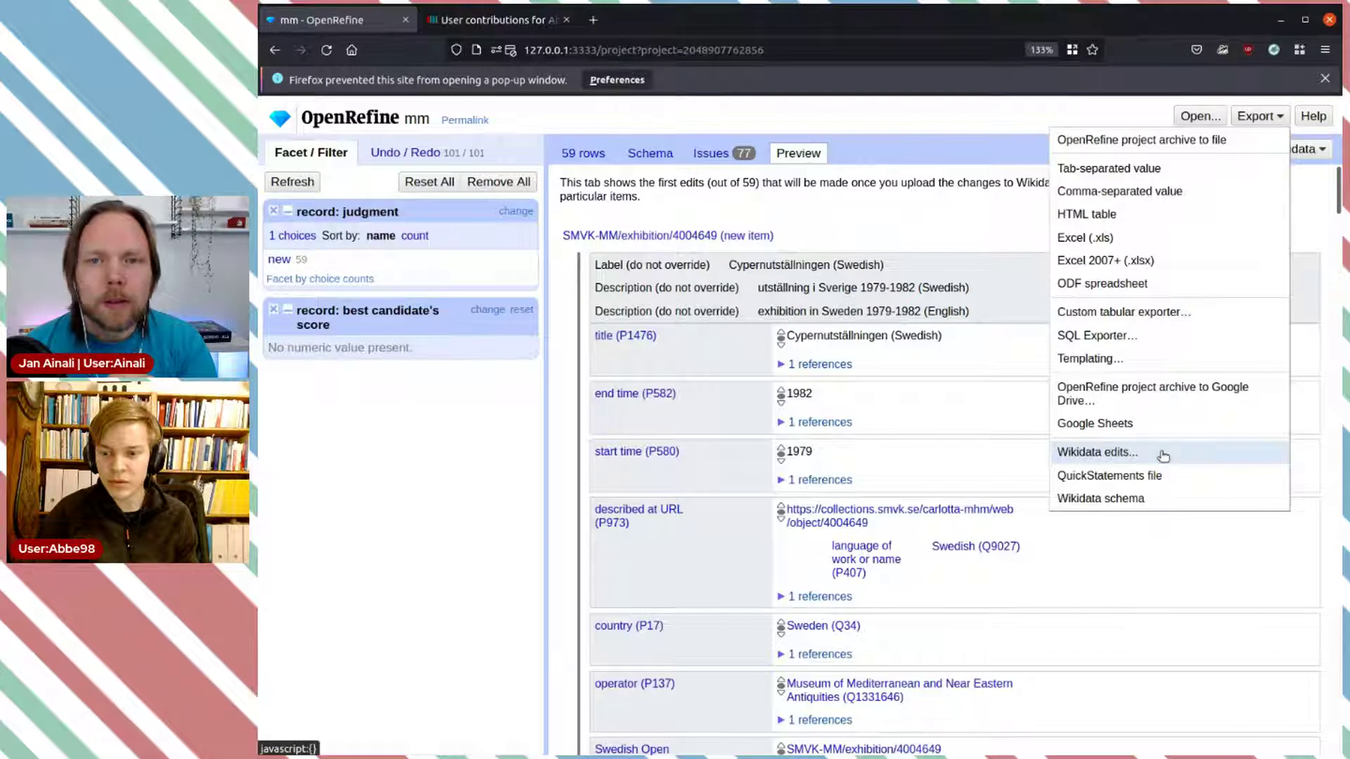
{"action": "left_click", "coordinate": [1008, 109]}
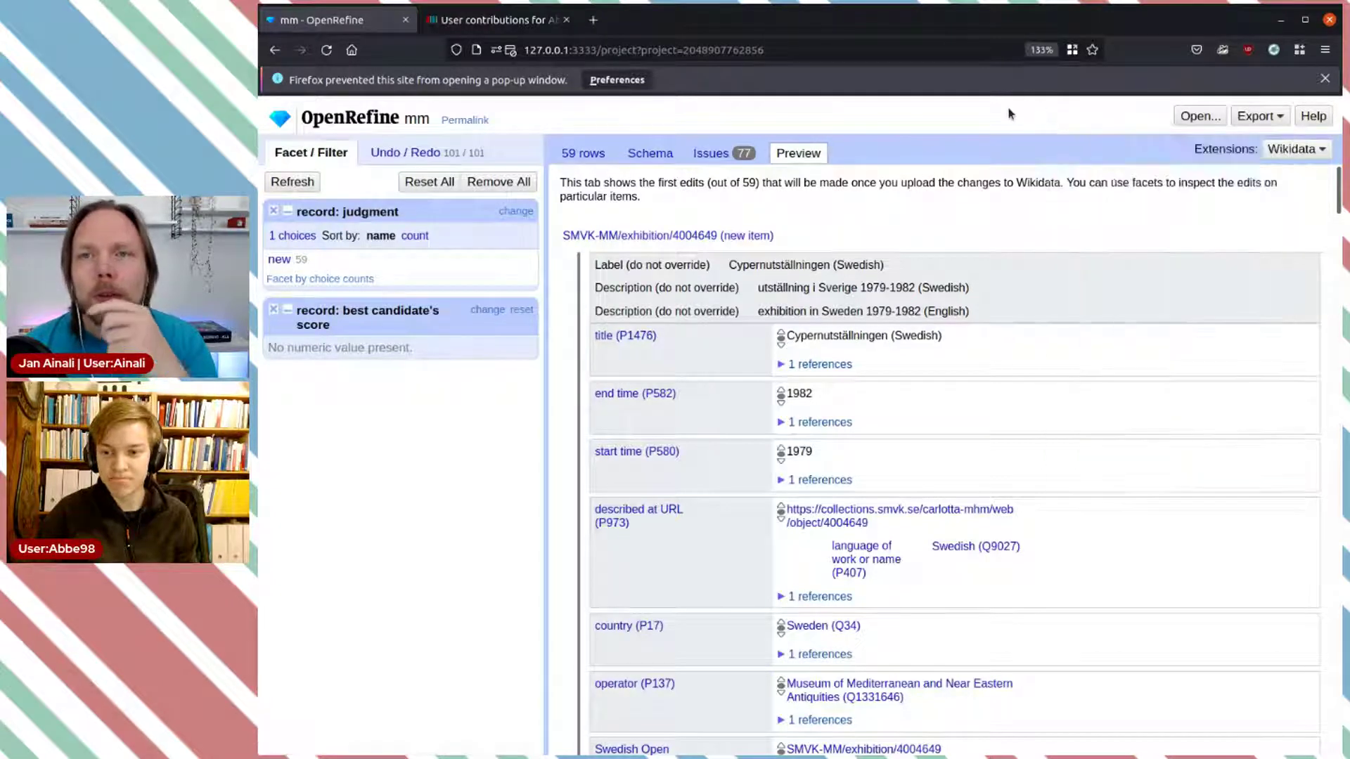
Step: Upload the edits to Wikidata again with the edit summary "import of museum exhibitions"
{"action": "left_click", "coordinate": [1297, 149]}
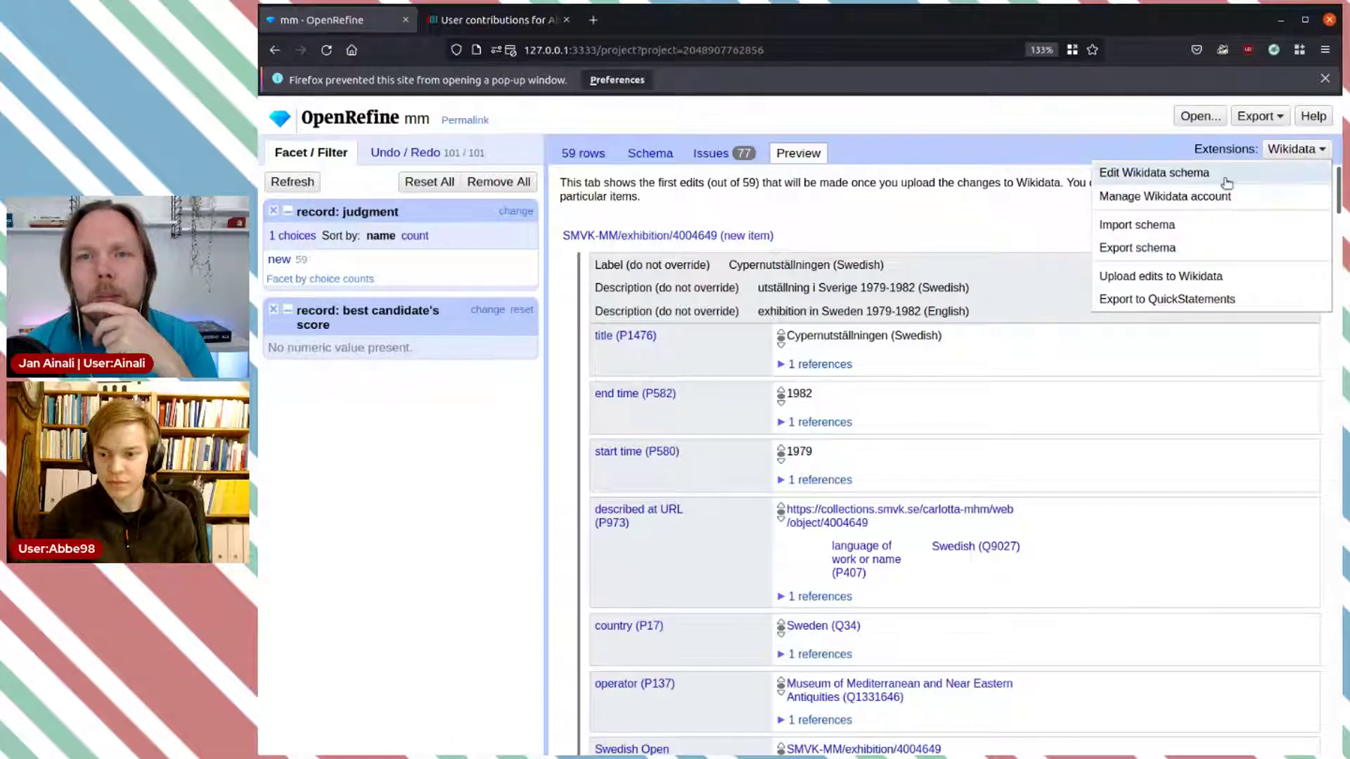
{"action": "left_click", "coordinate": [1213, 278]}
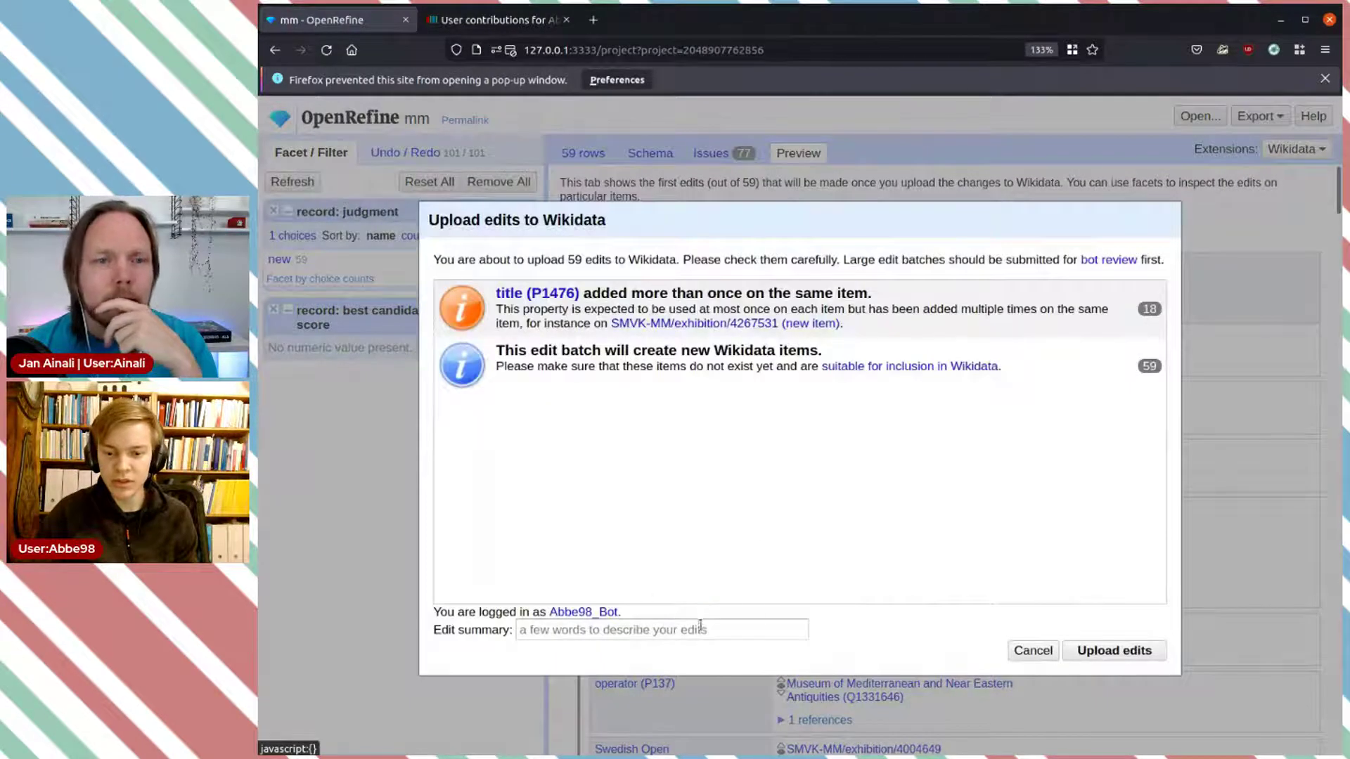
{"action": "left_click", "coordinate": [655, 631]}
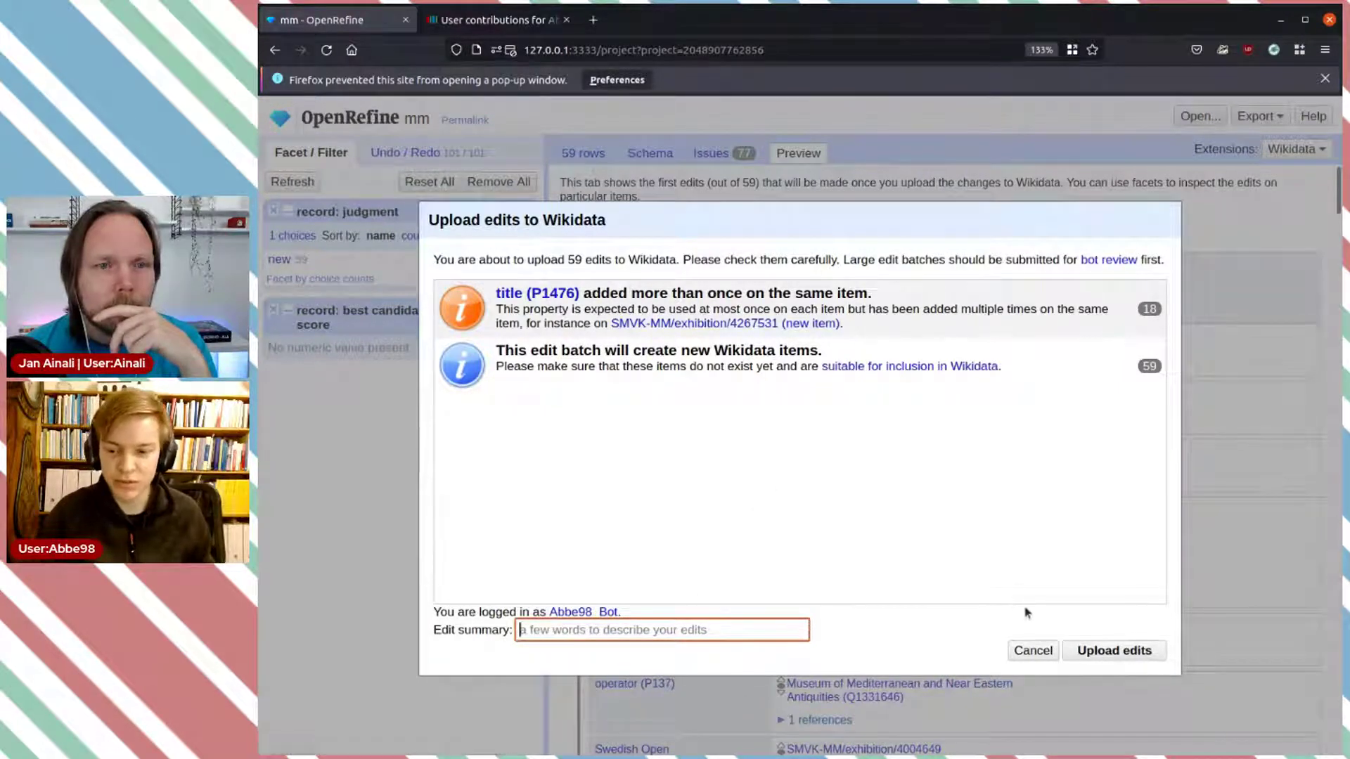
{"action": "type", "text": "import "}
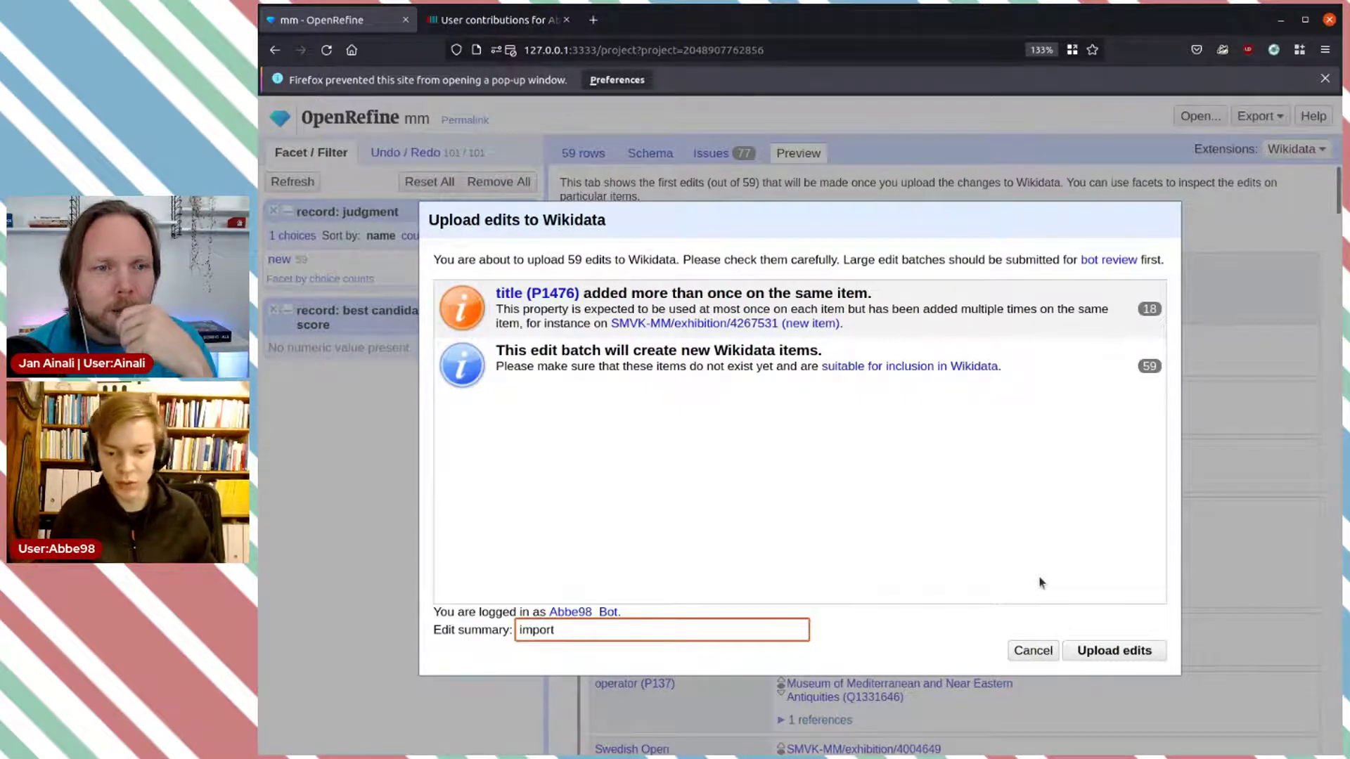
{"action": "type", "text": "of museum exhibitions"}
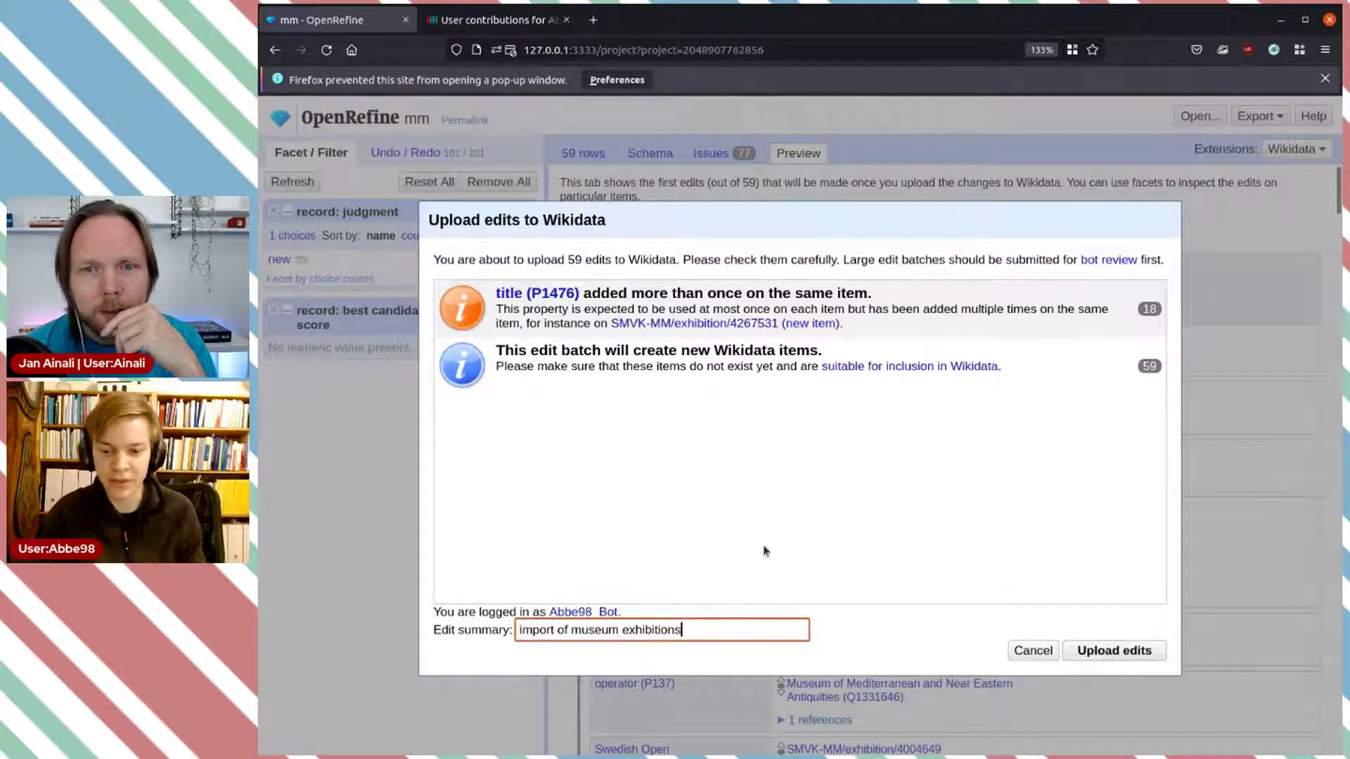
{"action": "left_click", "coordinate": [887, 638]}
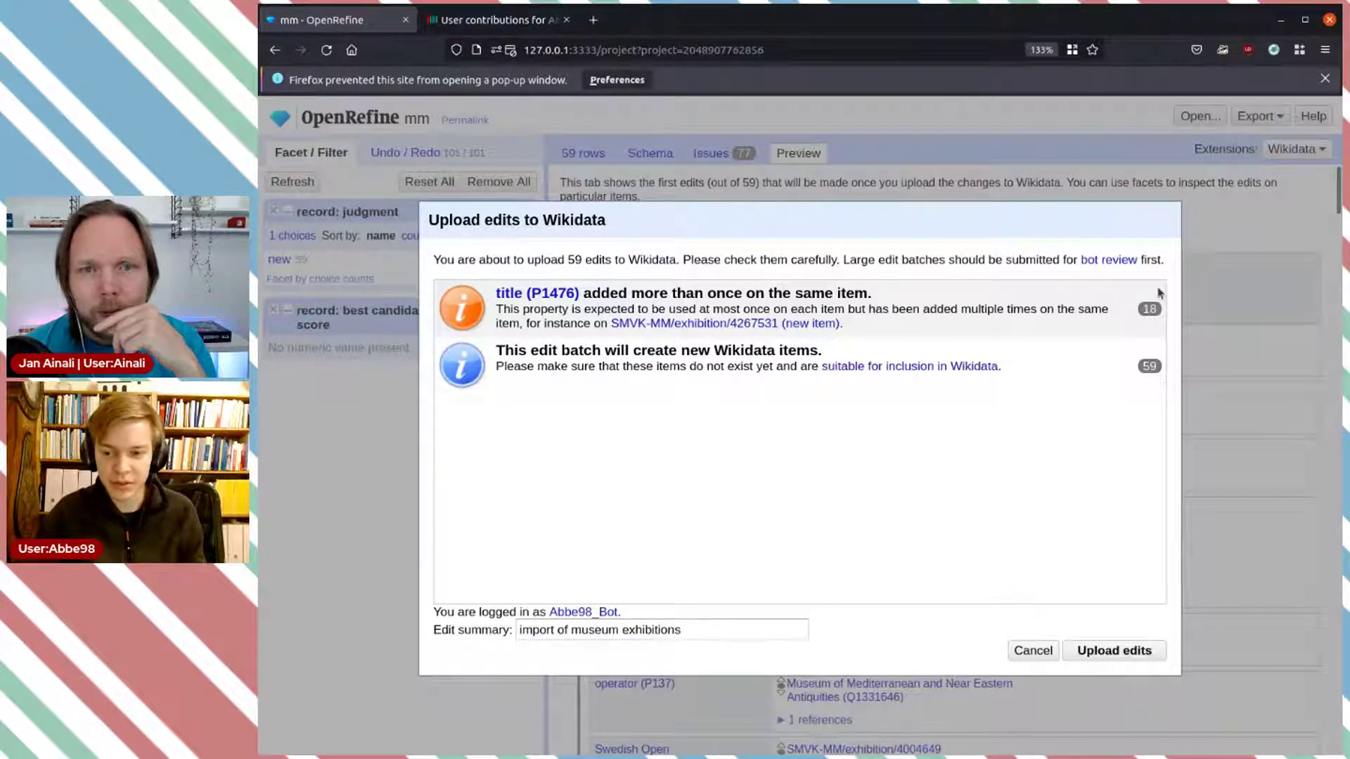
{"action": "left_click", "coordinate": [1108, 651]}
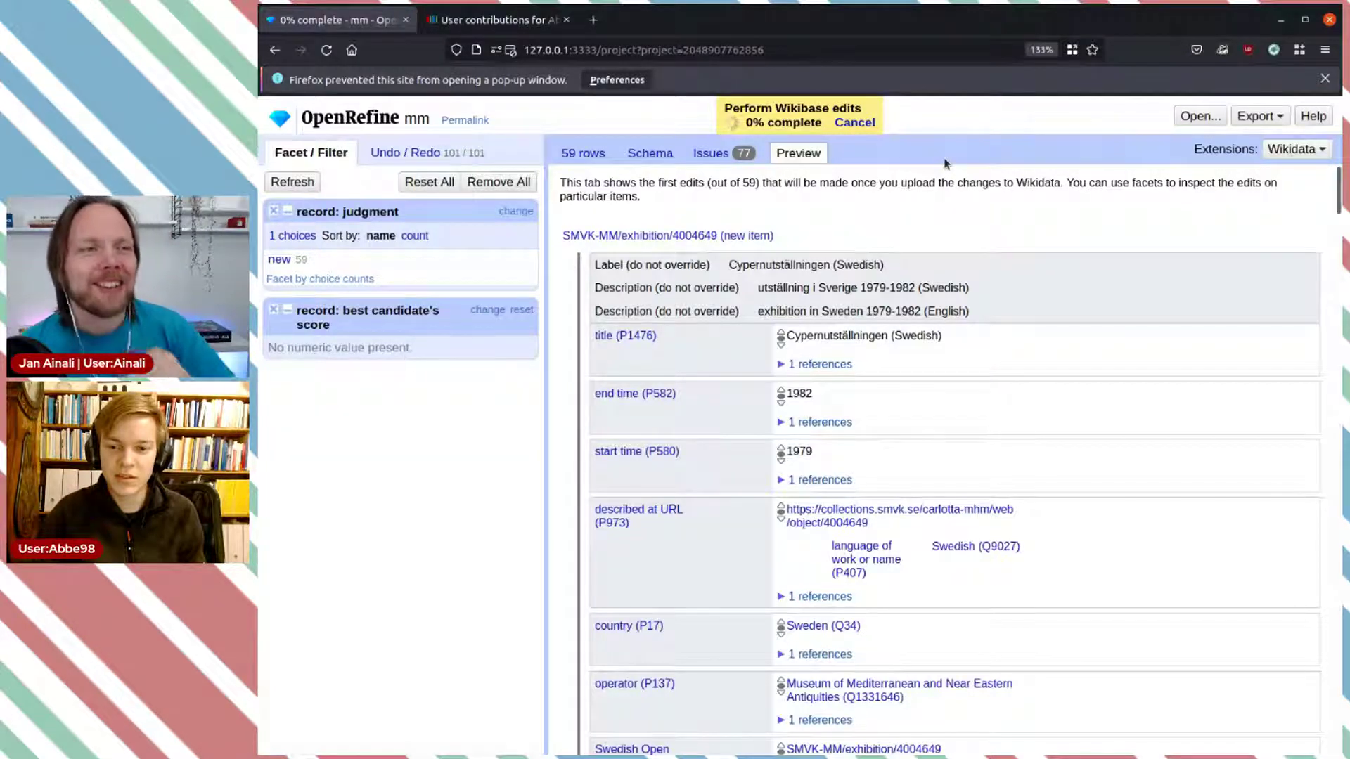
Step: Reload the bot account's contributions on Wikidata and inspect OpenRefine's network requests in the browser's developer tools
{"action": "left_click", "coordinate": [492, 20]}
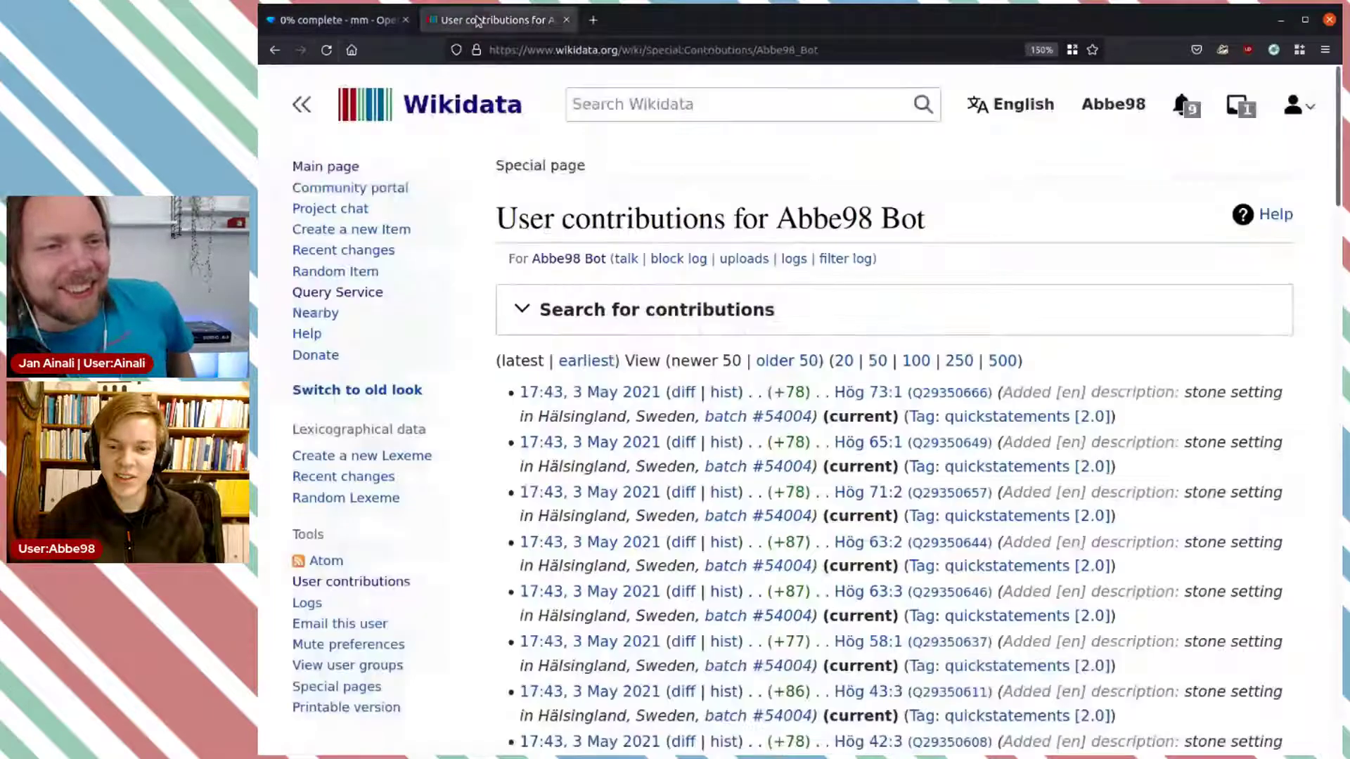
{"action": "left_click", "coordinate": [318, 51]}
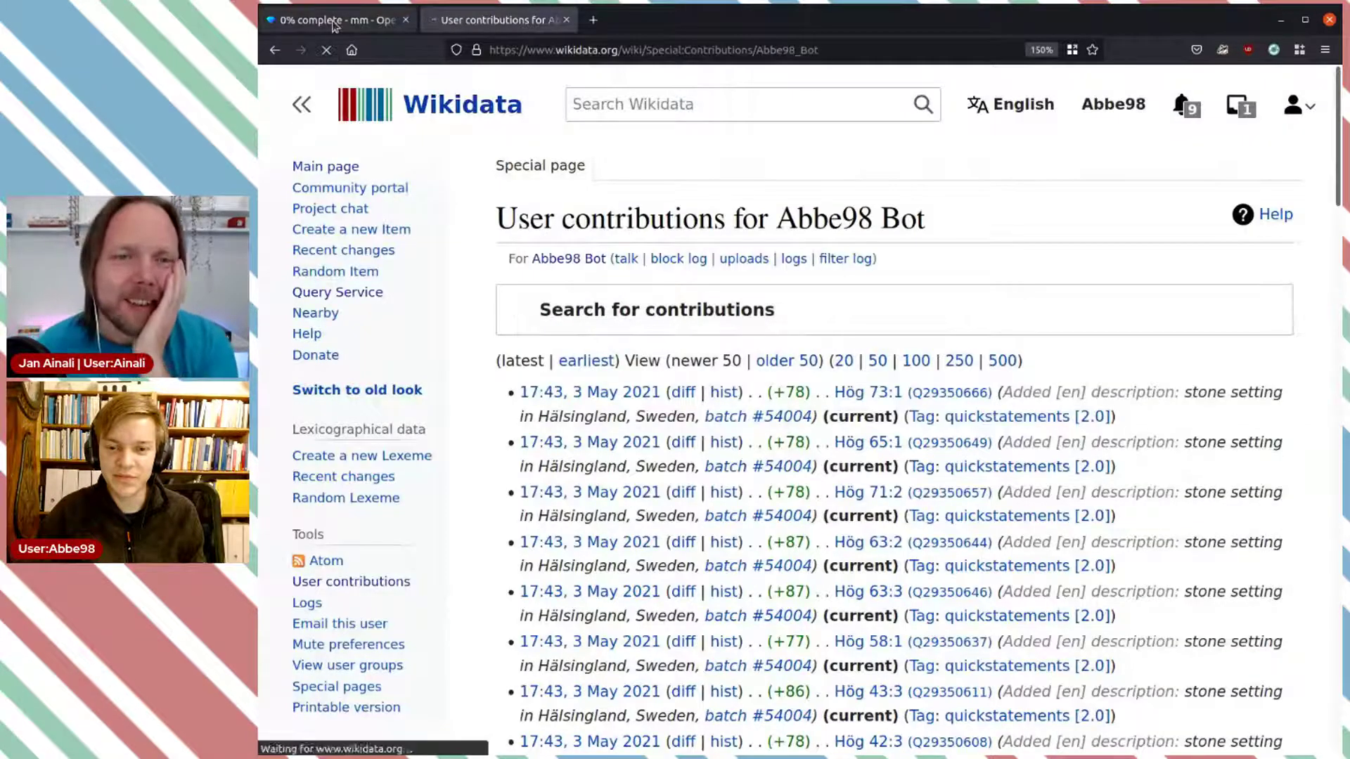
{"action": "left_click", "coordinate": [334, 21]}
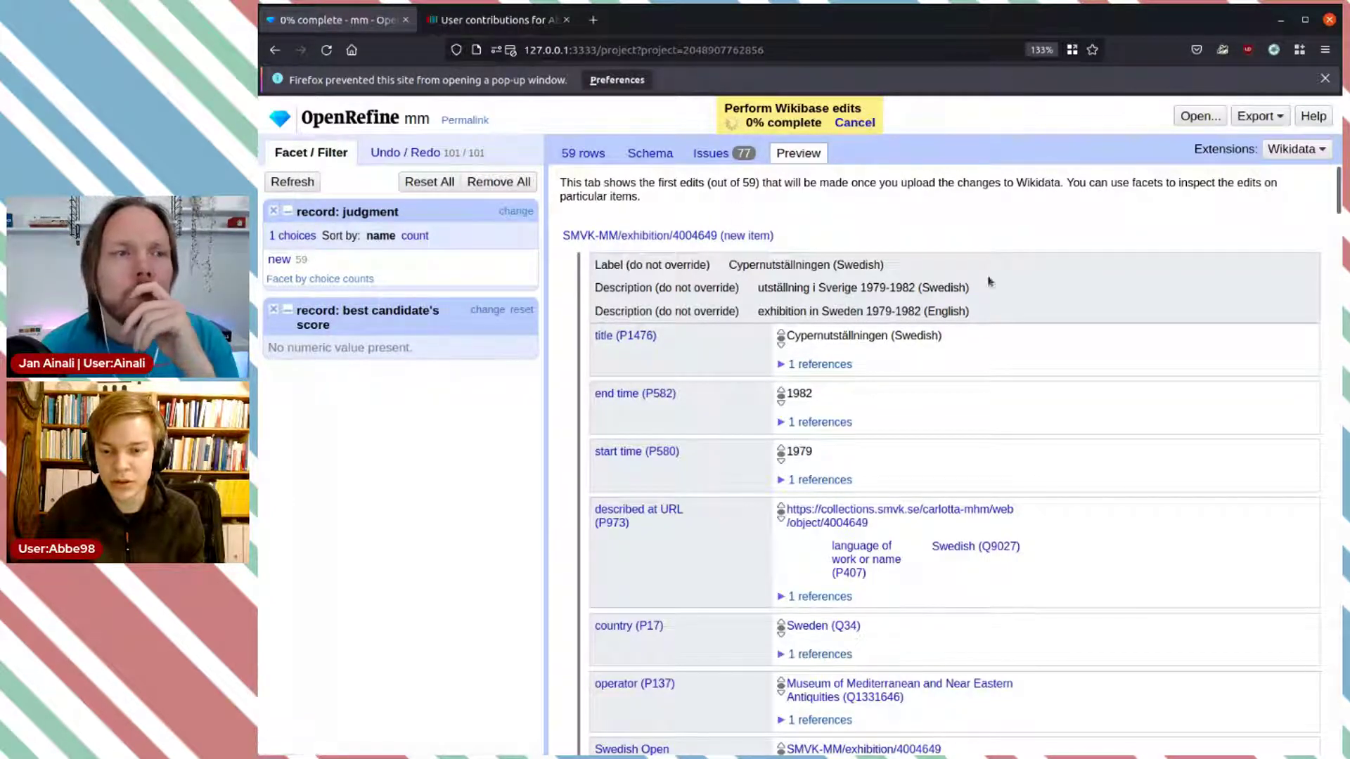
{"action": "key", "text": "F12"}
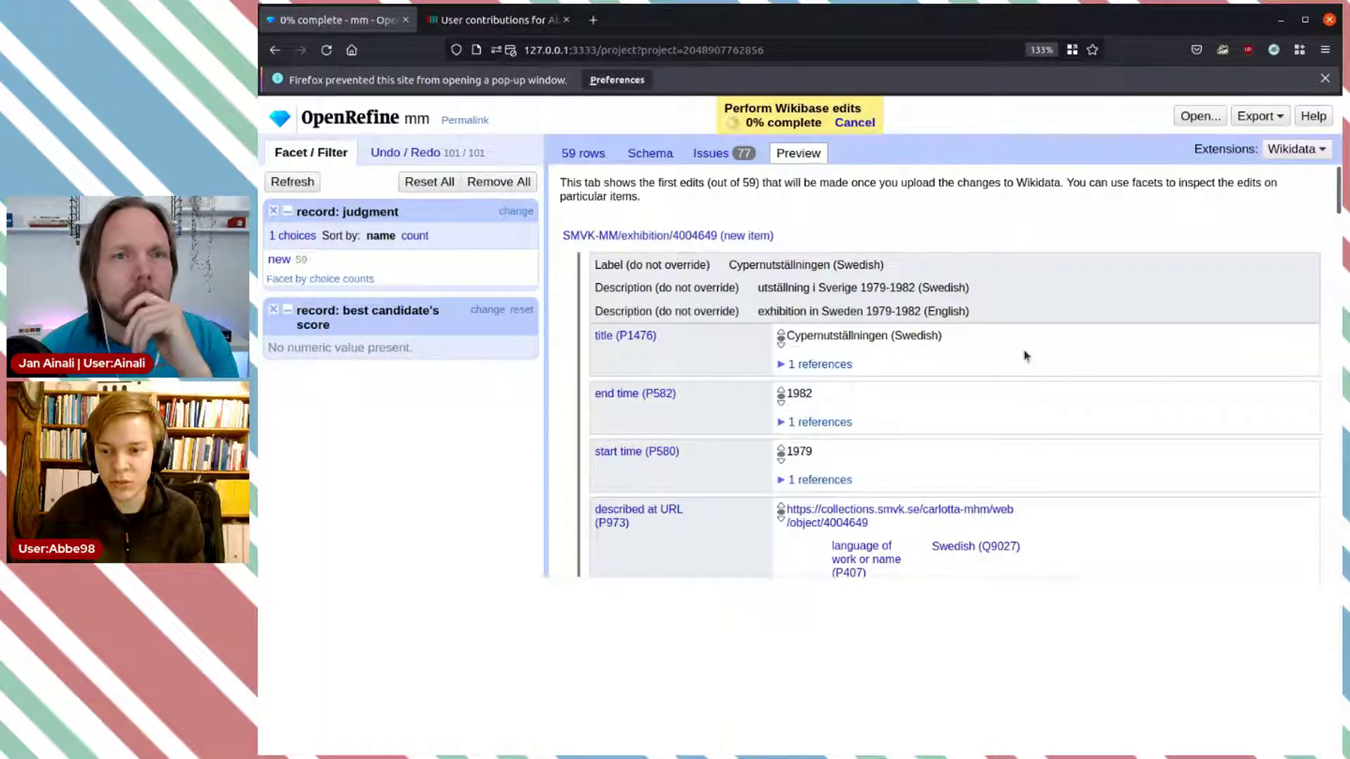
{"action": "left_click", "coordinate": [502, 587]}
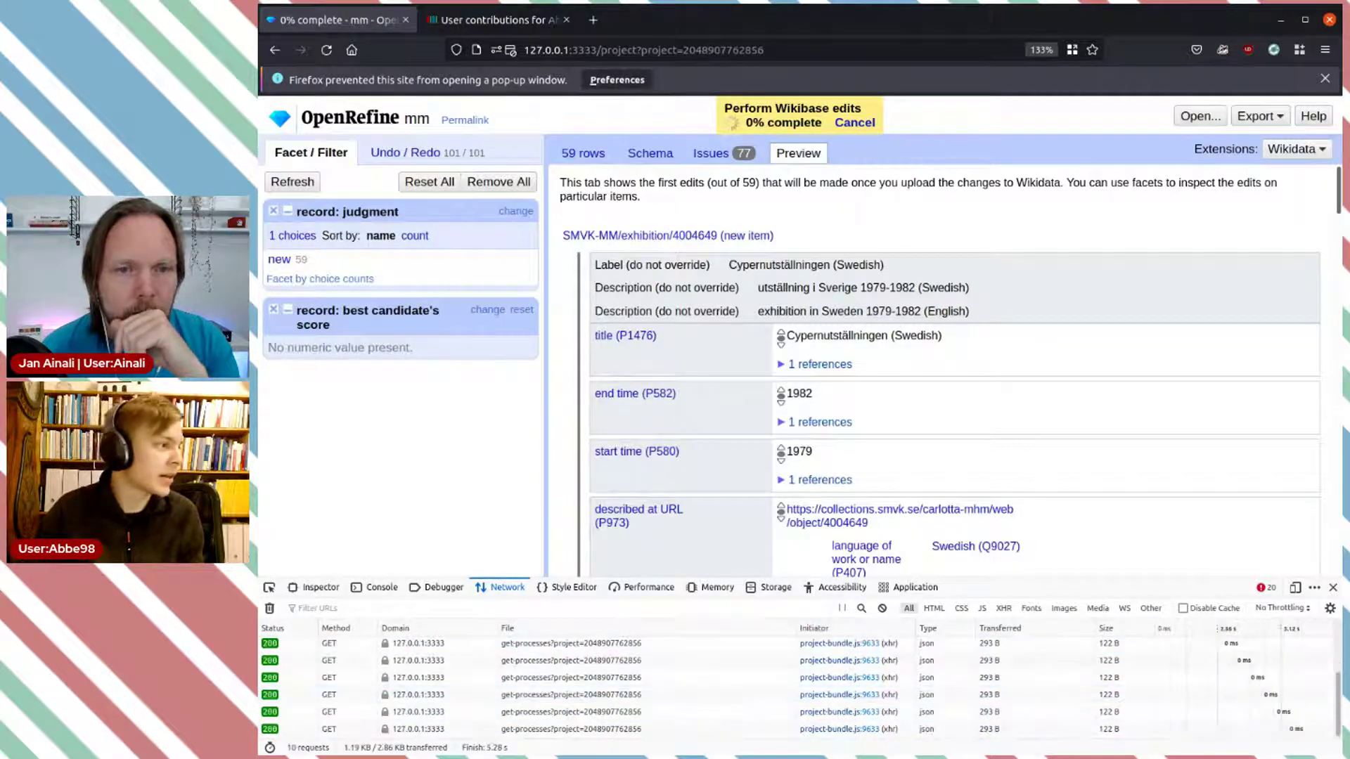
{"action": "left_click", "coordinate": [1333, 588]}
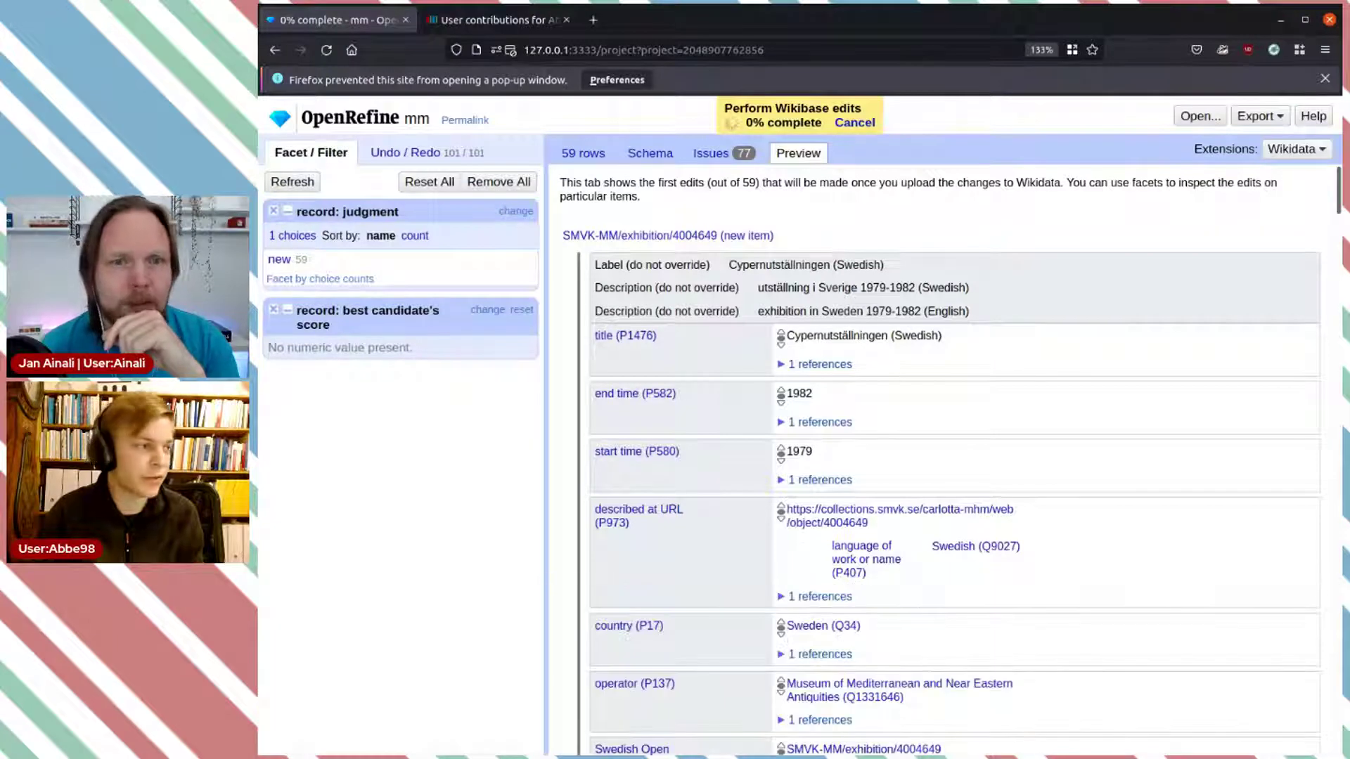
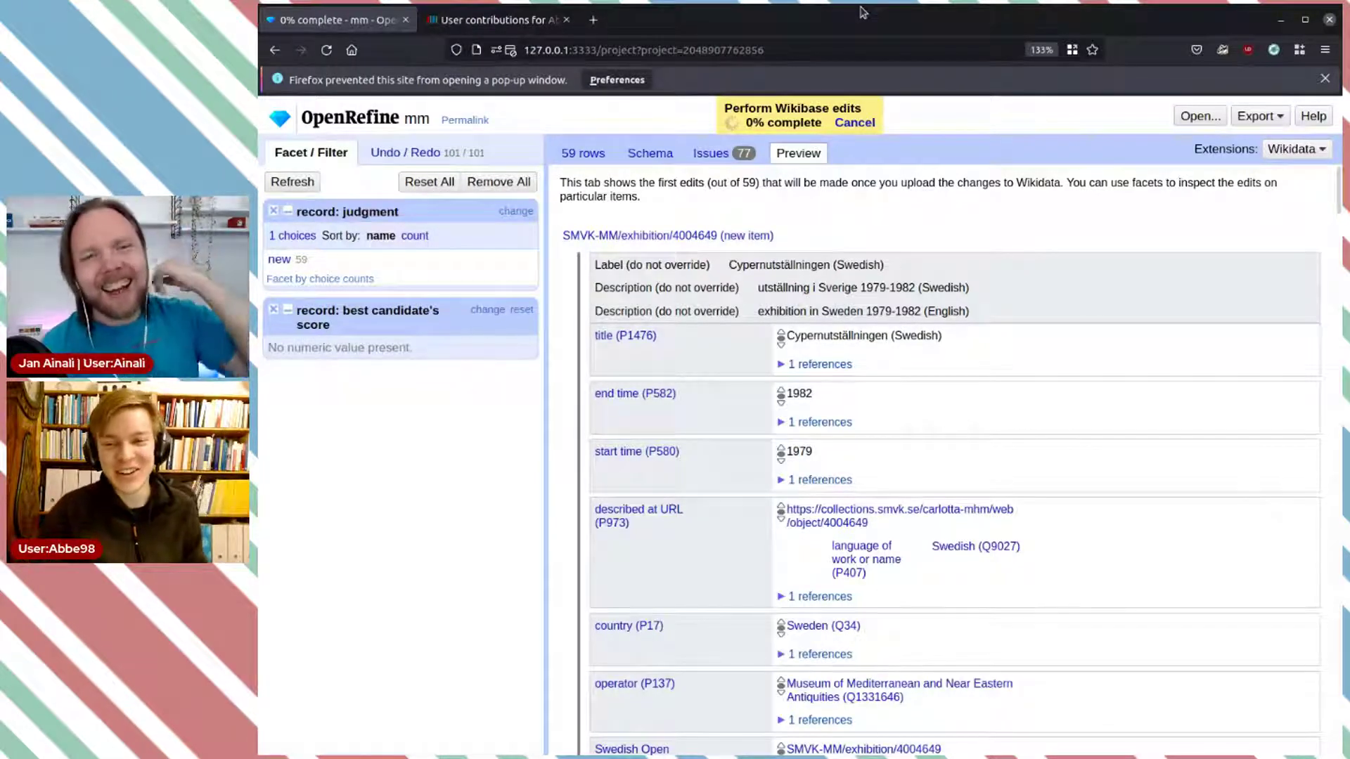
{"action": "scroll", "coordinate": [1065, 179], "scroll_direction": "down", "scroll_amount": 3}
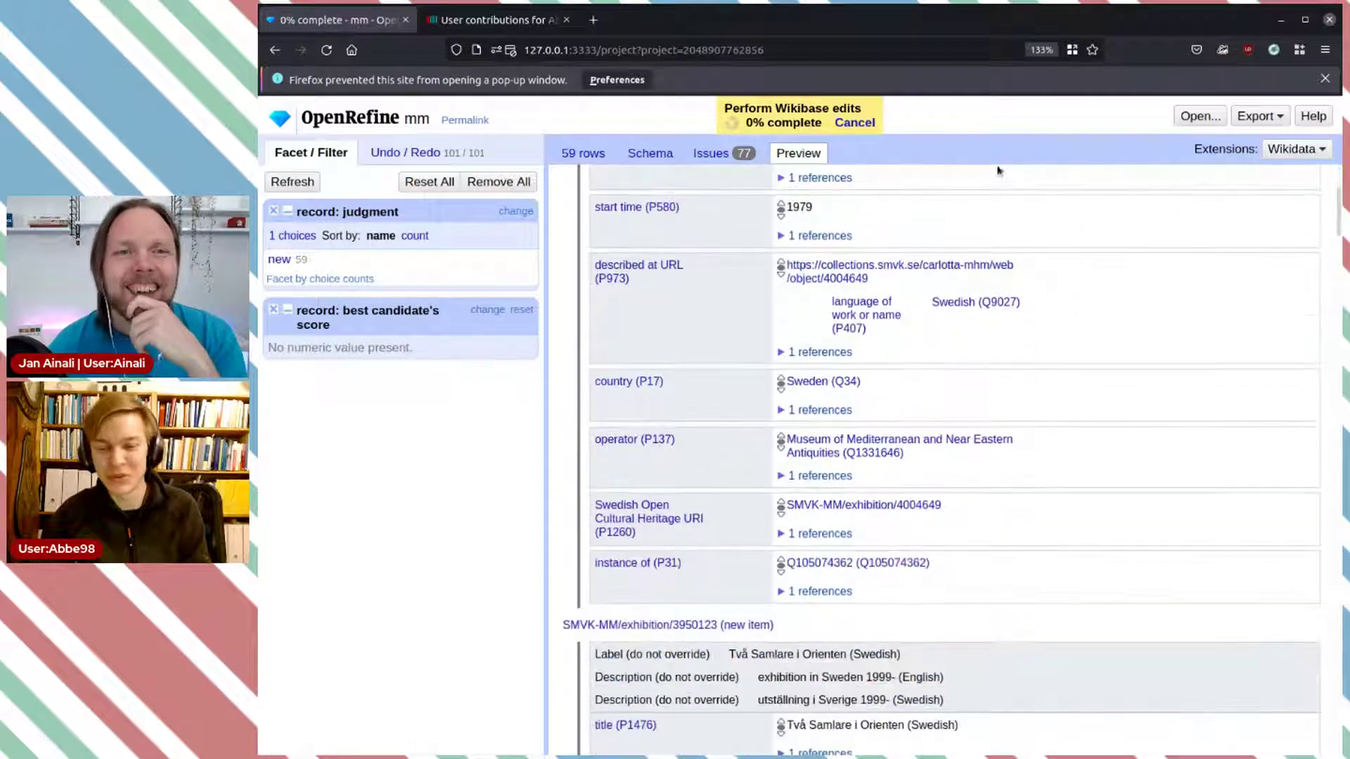
{"action": "scroll", "coordinate": [943, 413], "scroll_direction": "up", "scroll_amount": 3}
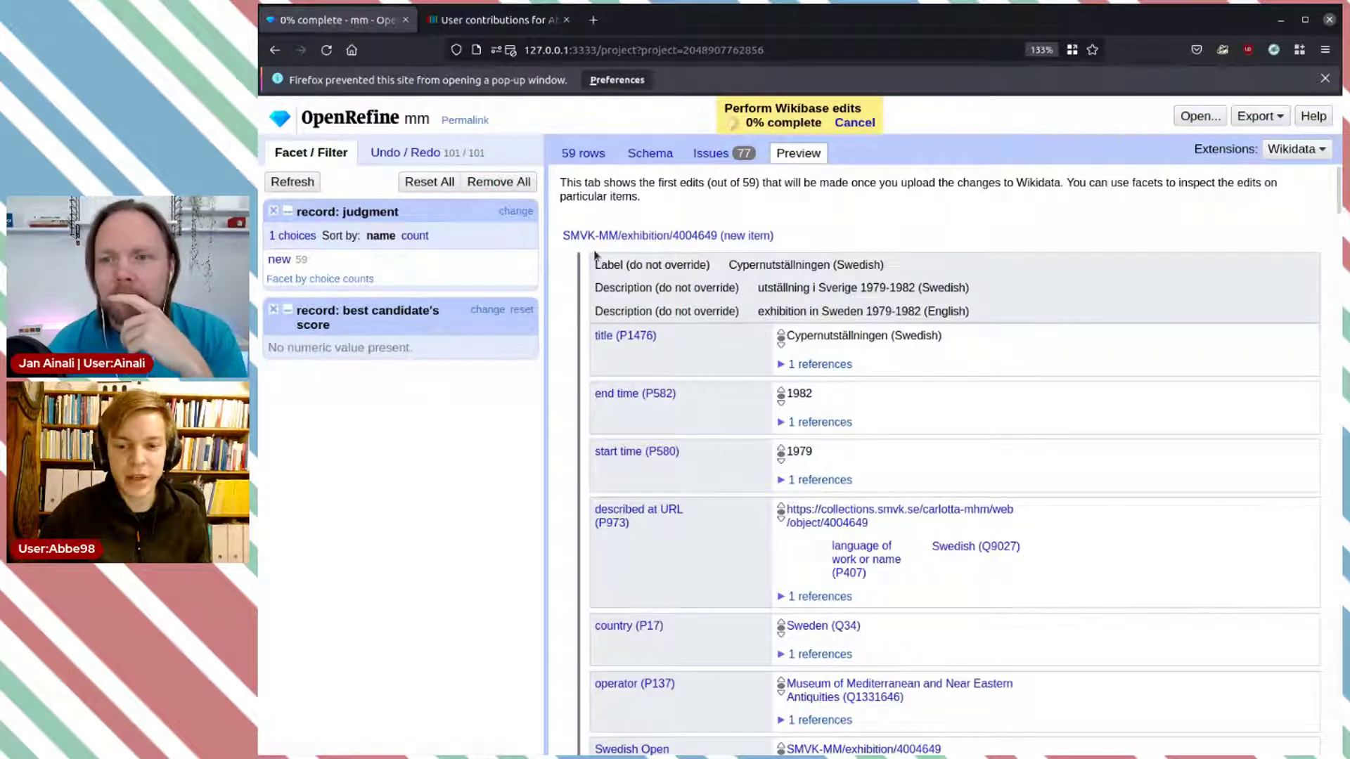
{"action": "scroll", "coordinate": [1033, 351], "scroll_direction": "down", "scroll_amount": 3}
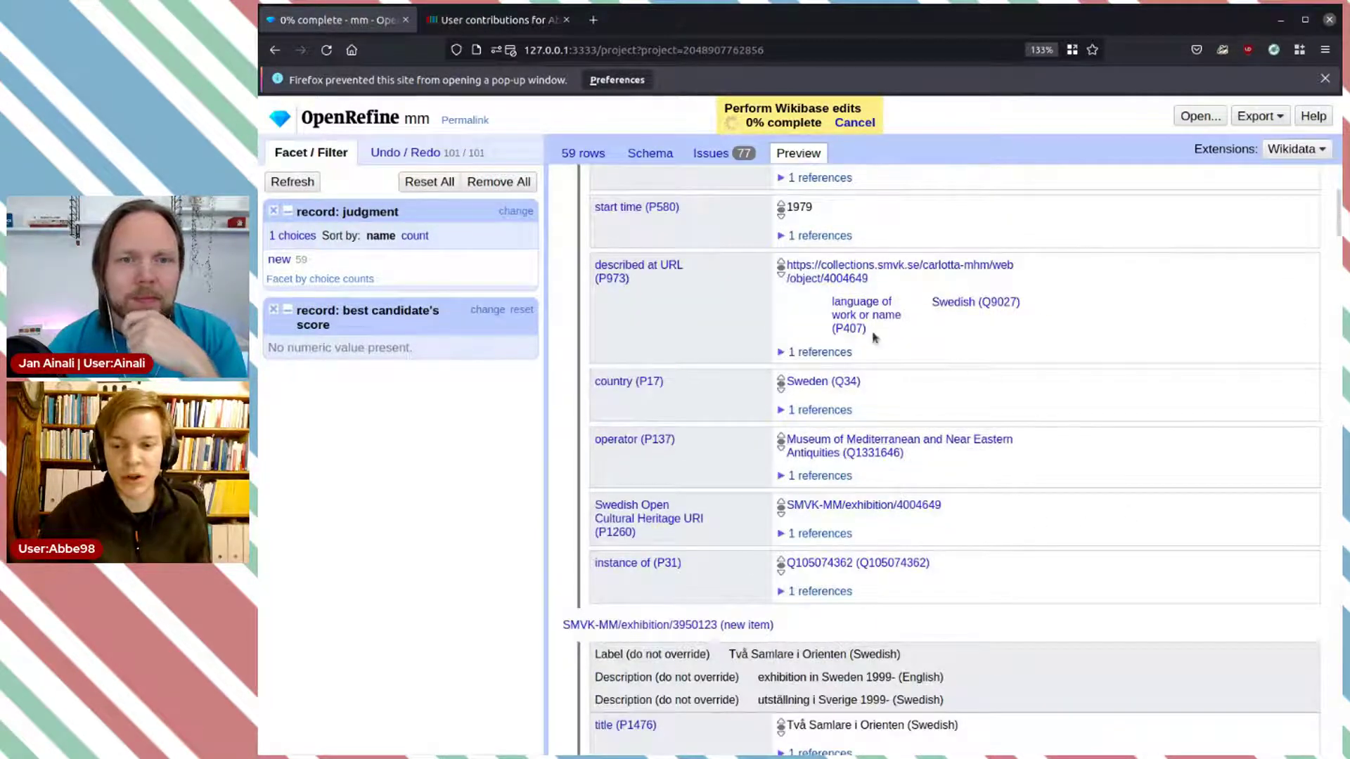
{"action": "scroll", "coordinate": [874, 337], "scroll_direction": "up", "scroll_amount": 3}
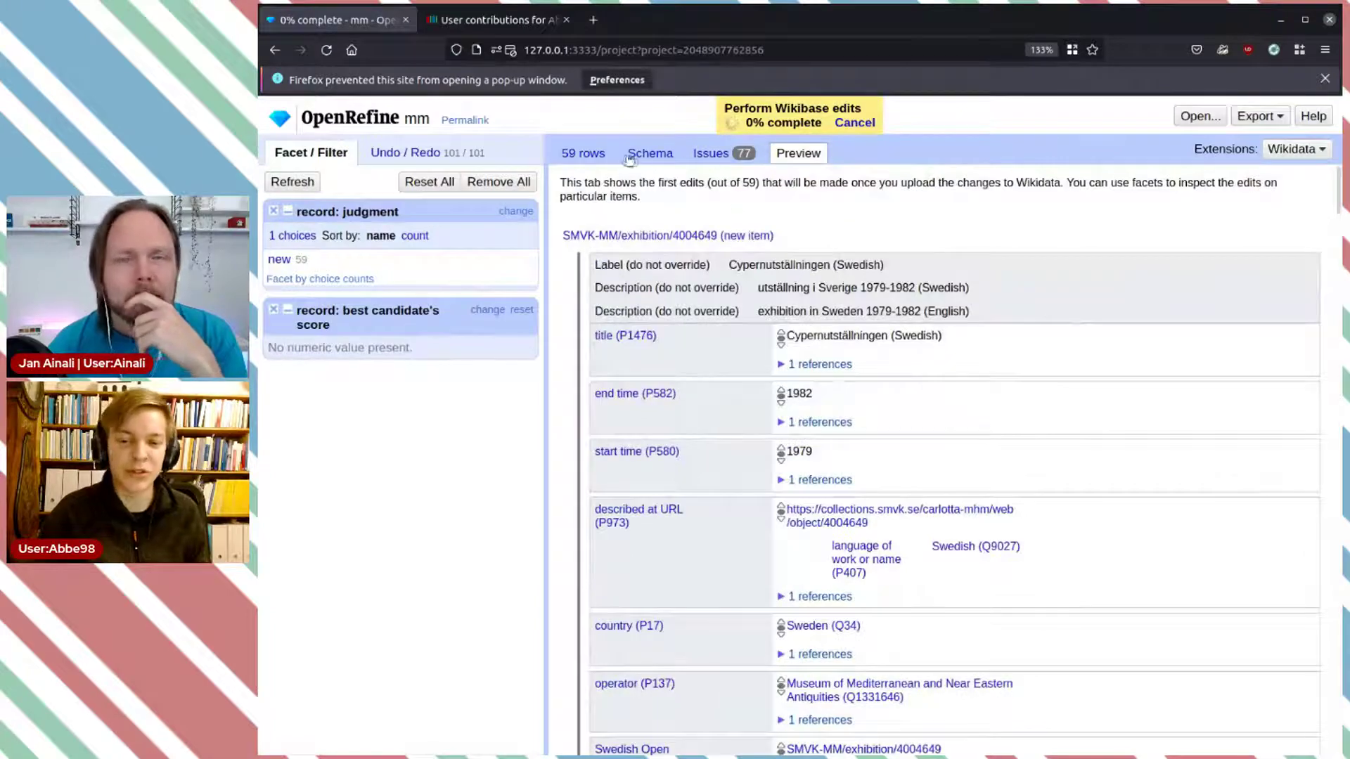
{"action": "scroll", "coordinate": [991, 447], "scroll_direction": "down", "scroll_amount": 5}
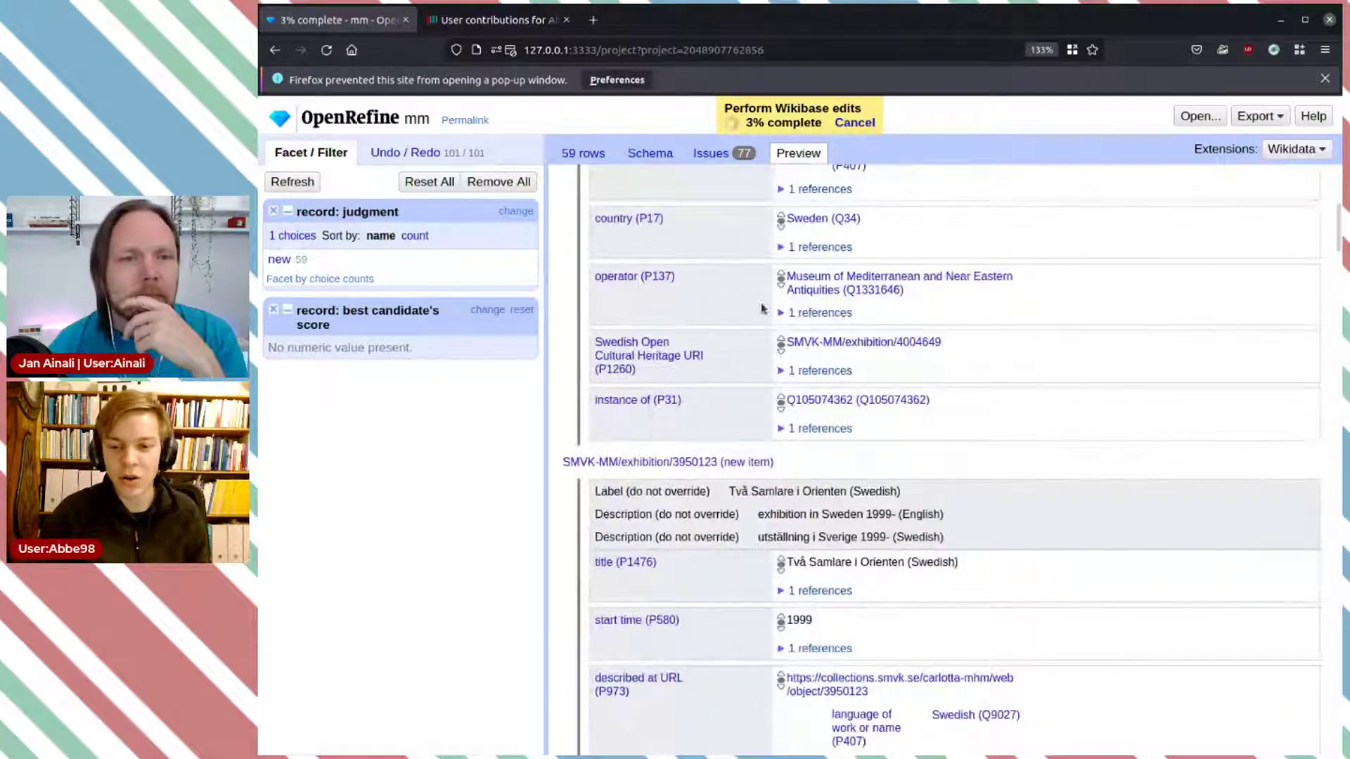
{"action": "scroll", "coordinate": [735, 391], "scroll_direction": "up", "scroll_amount": 3}
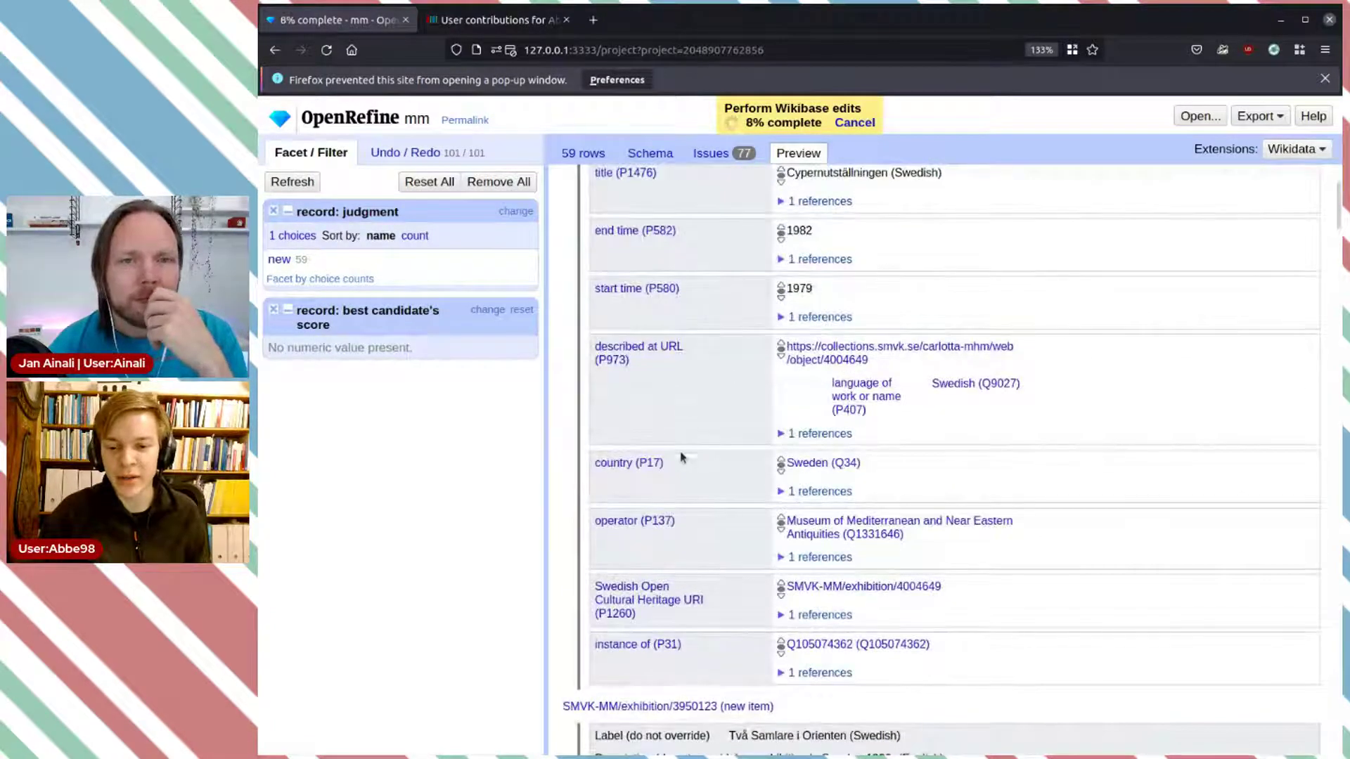
{"action": "scroll", "coordinate": [872, 394], "scroll_direction": "up", "scroll_amount": 1}
{"action": "scroll", "coordinate": [870, 408], "scroll_direction": "down", "scroll_amount": 2}
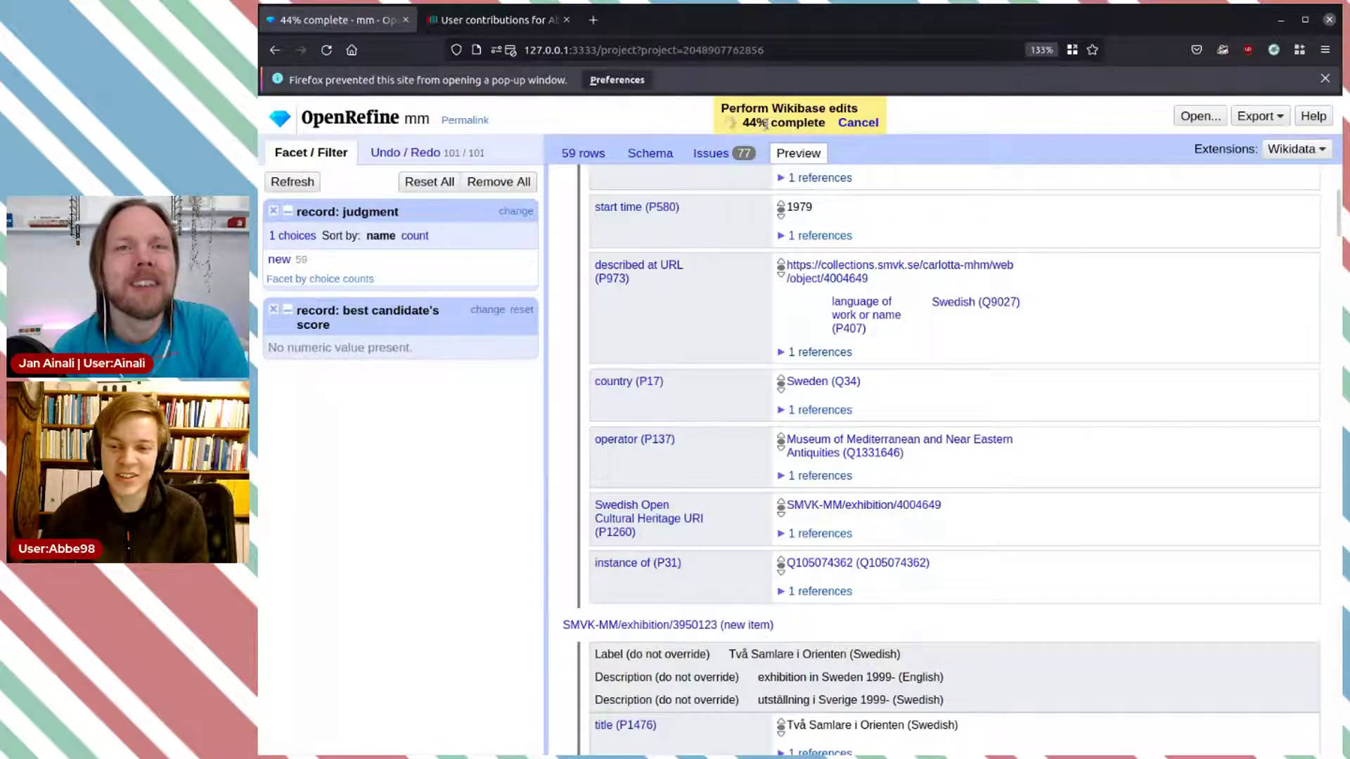
Step: Open the new item New Acquisitions 1995 from the bot account's contributions on Wikidata and review its labels, descriptions and first statements
{"action": "left_click", "coordinate": [501, 20]}
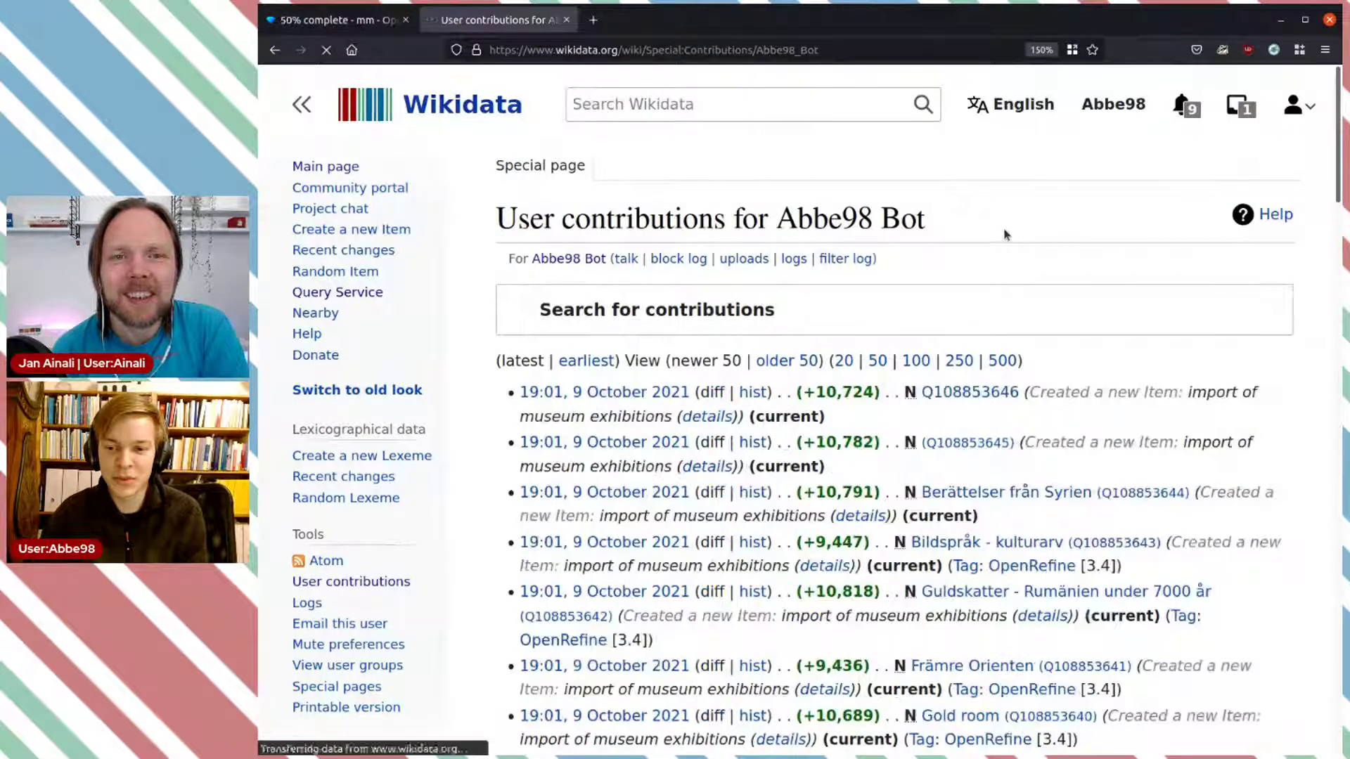
{"action": "left_click", "coordinate": [966, 392]}
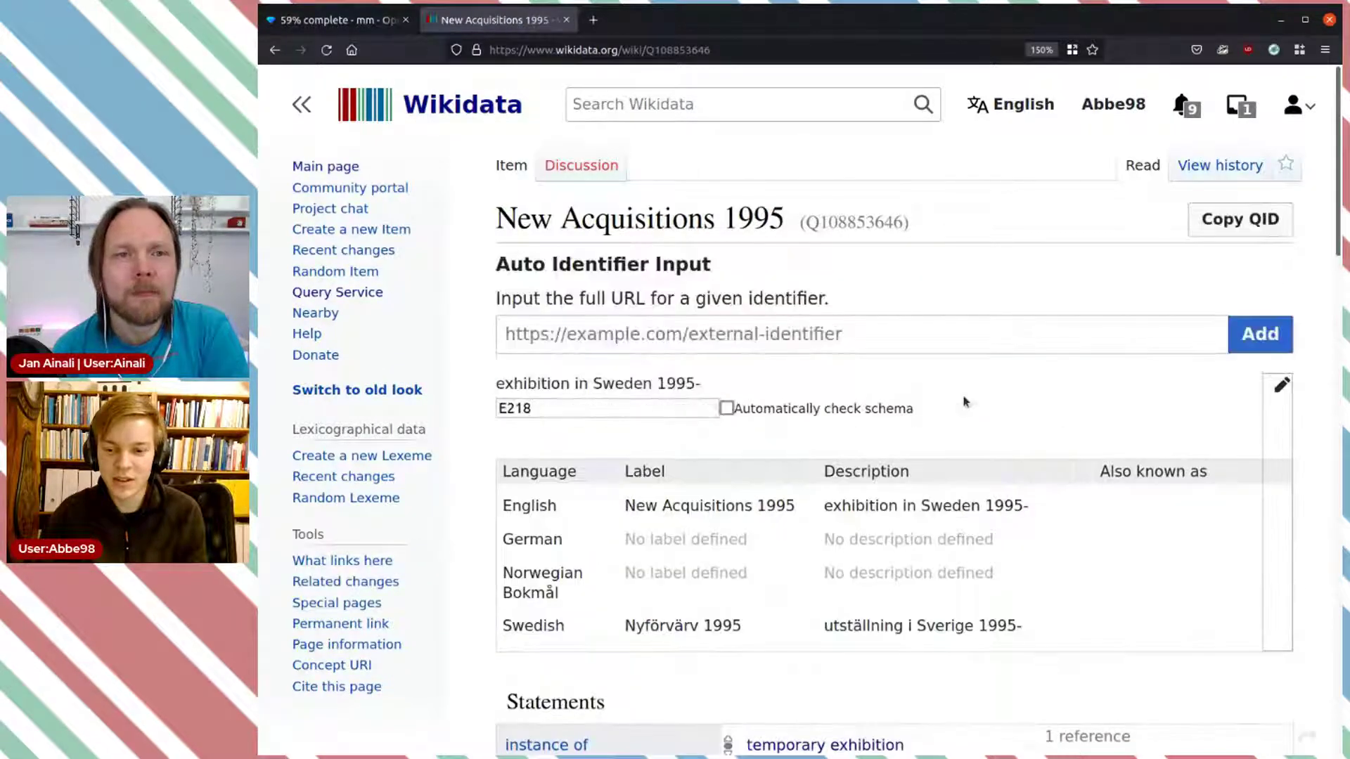
{"action": "scroll", "coordinate": [959, 400], "scroll_direction": "down", "scroll_amount": 3}
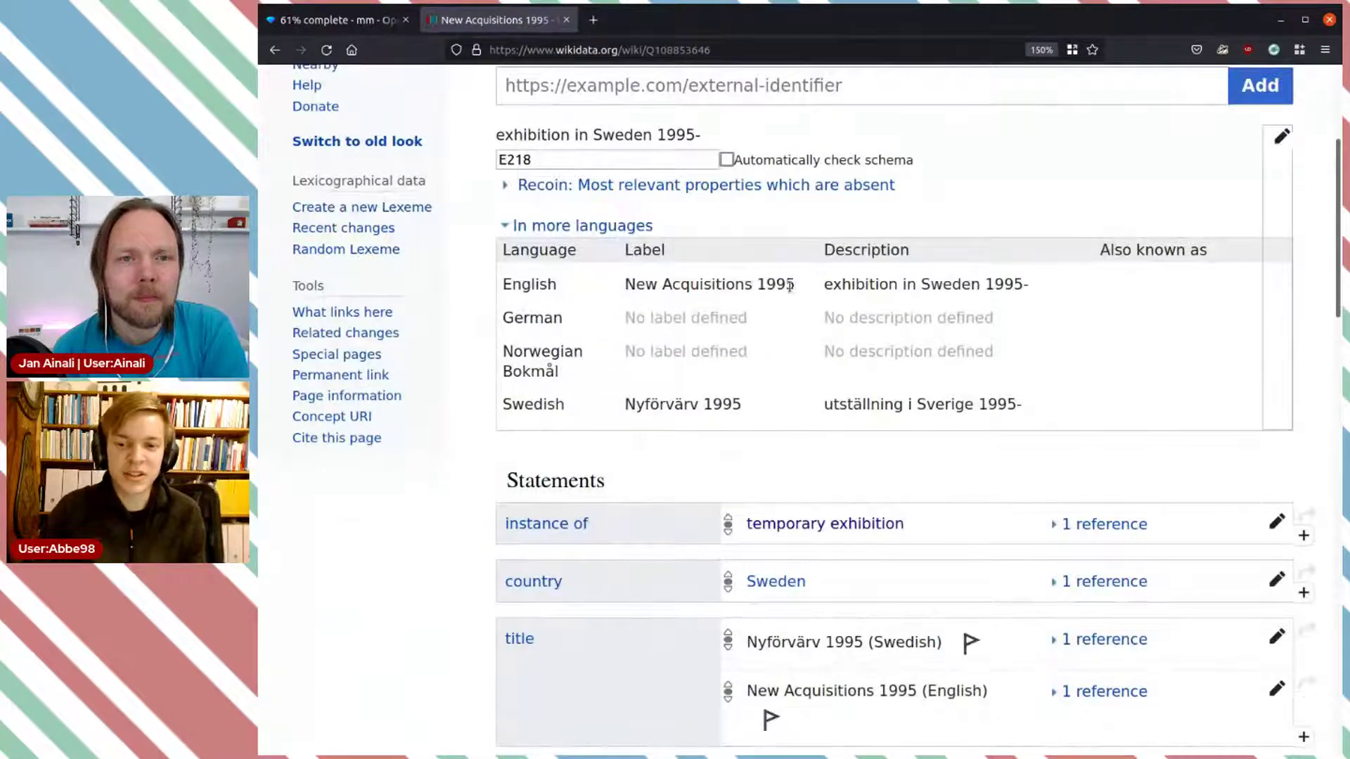
{"action": "scroll", "coordinate": [1145, 593], "scroll_direction": "down", "scroll_amount": 2}
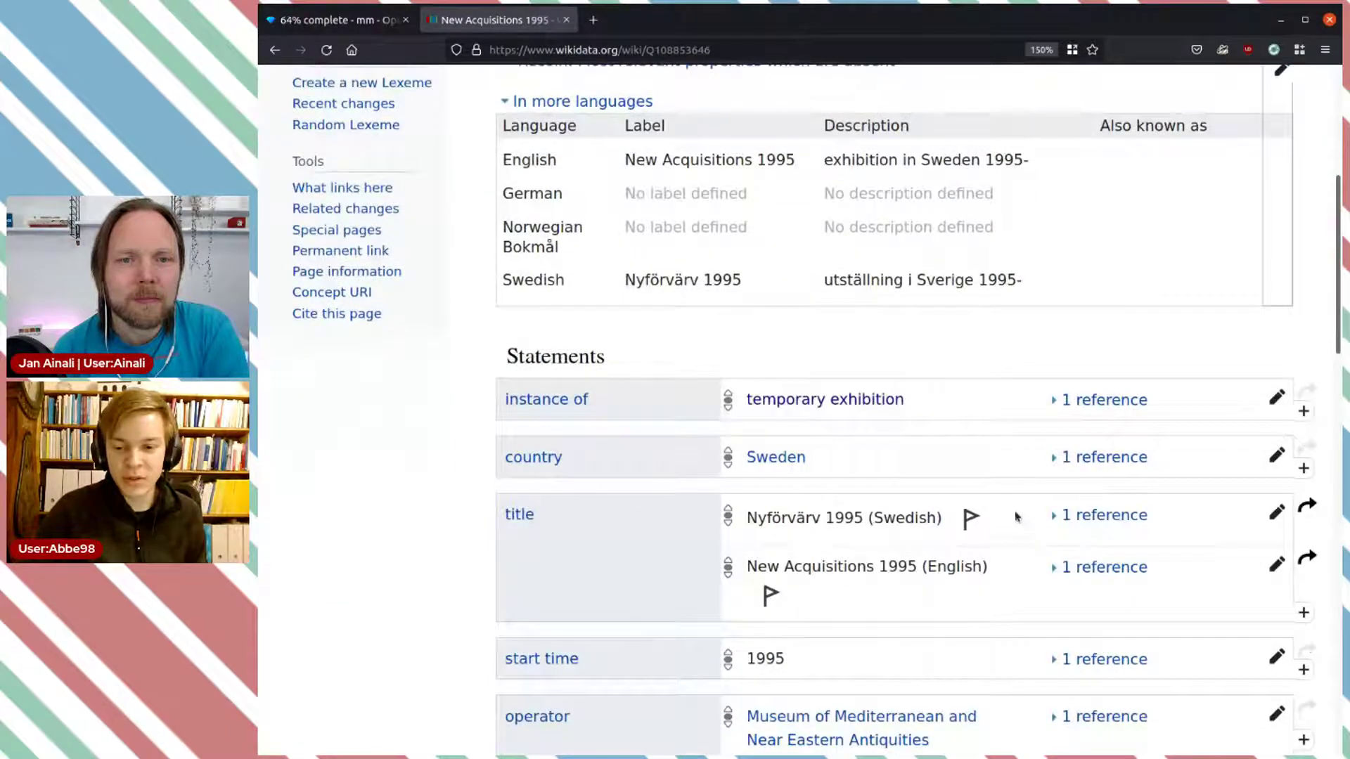
{"action": "scroll", "coordinate": [832, 492], "scroll_direction": "up", "scroll_amount": 5}
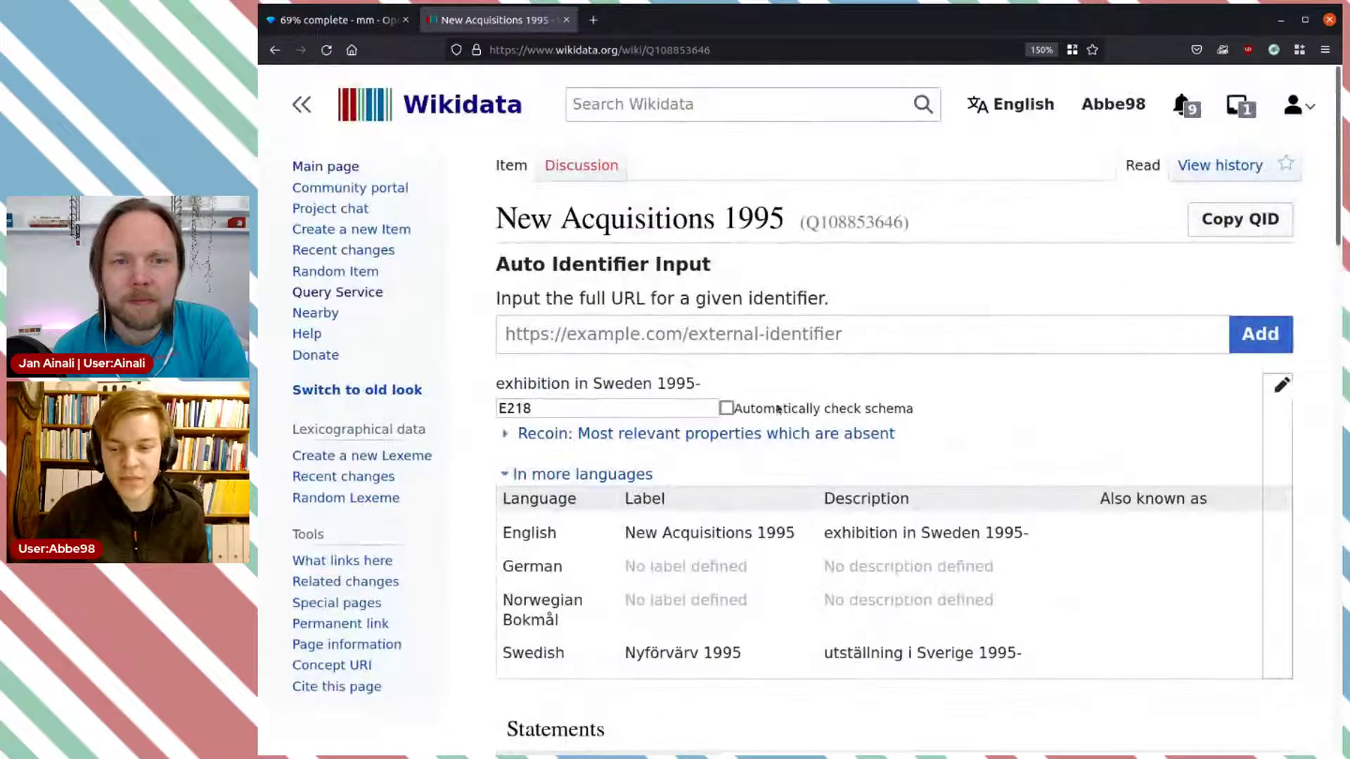
{"action": "scroll", "coordinate": [865, 457], "scroll_direction": "down", "scroll_amount": 6}
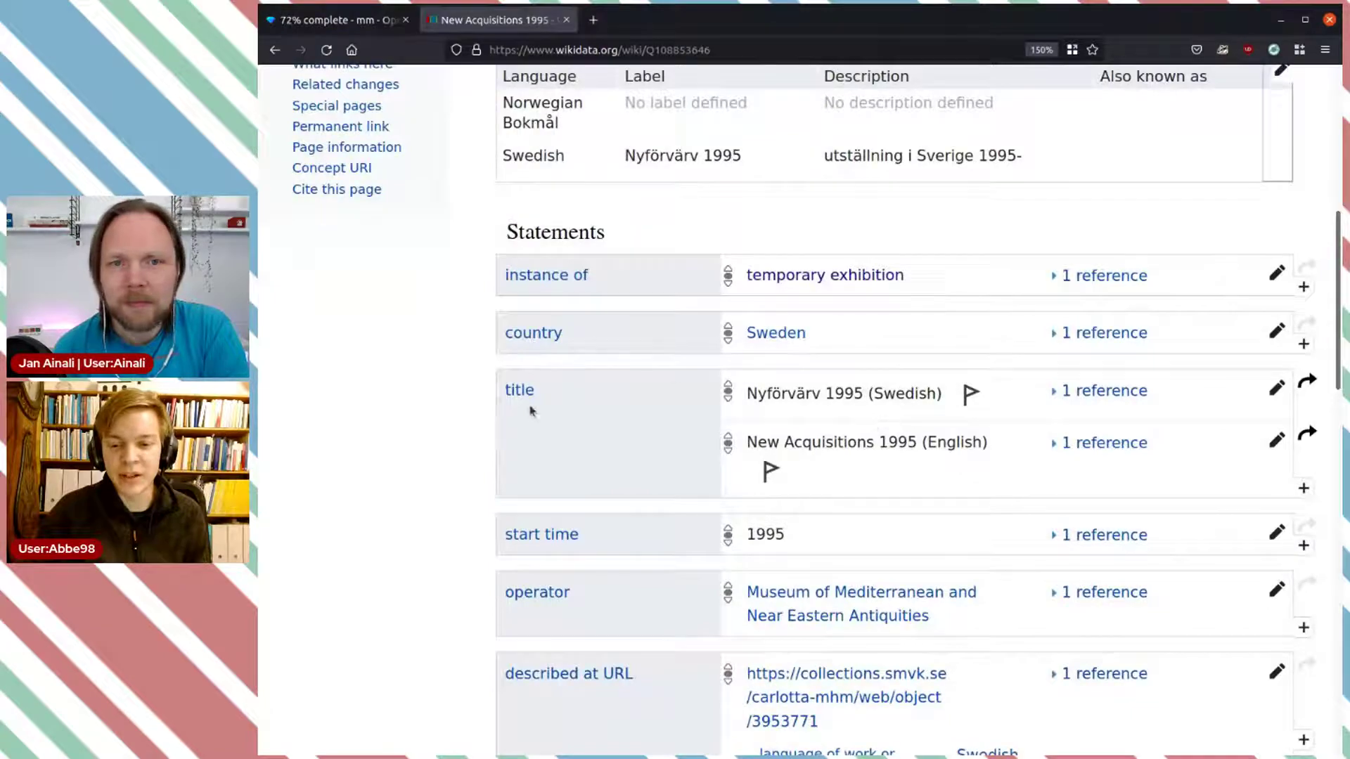
{"action": "scroll", "coordinate": [849, 427], "scroll_direction": "up", "scroll_amount": 5}
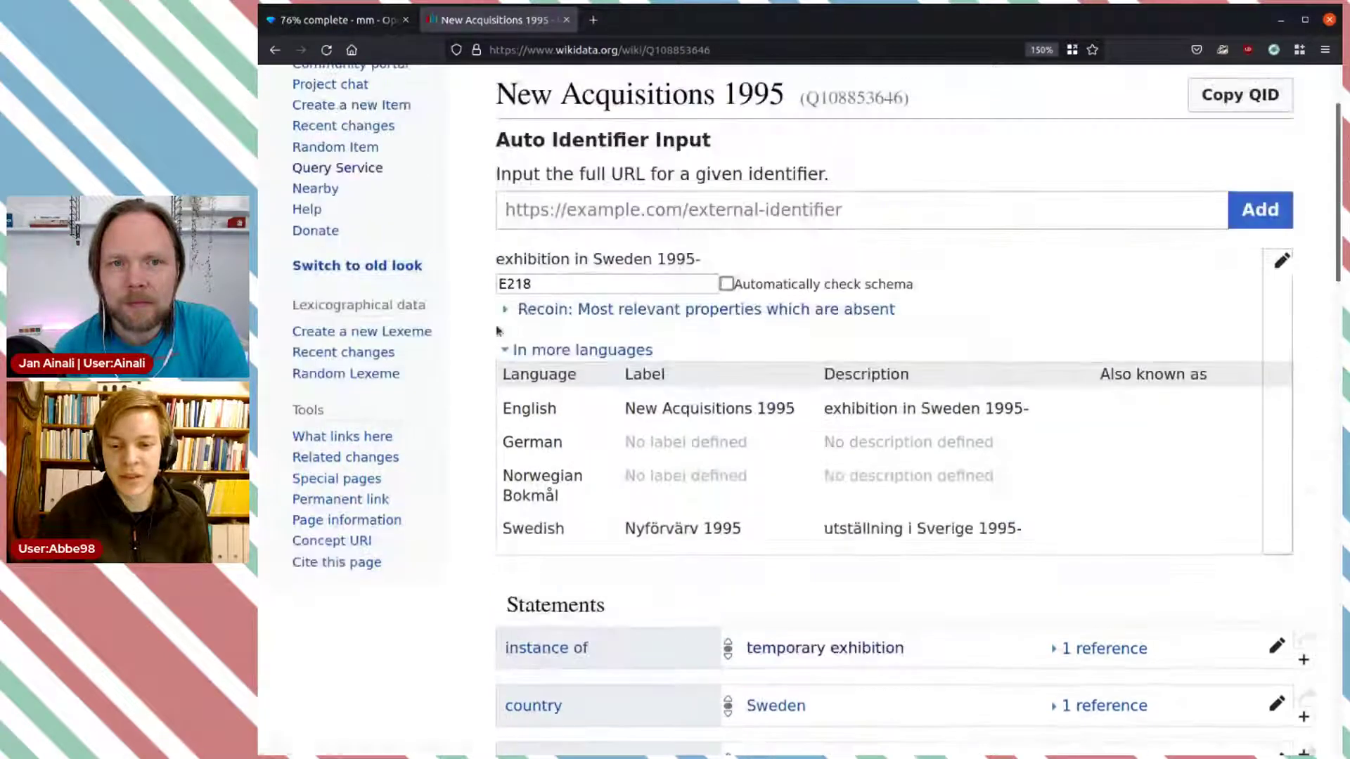
{"action": "scroll", "coordinate": [551, 255], "scroll_direction": "up", "scroll_amount": 2}
{"action": "scroll", "coordinate": [597, 316], "scroll_direction": "down", "scroll_amount": 2}
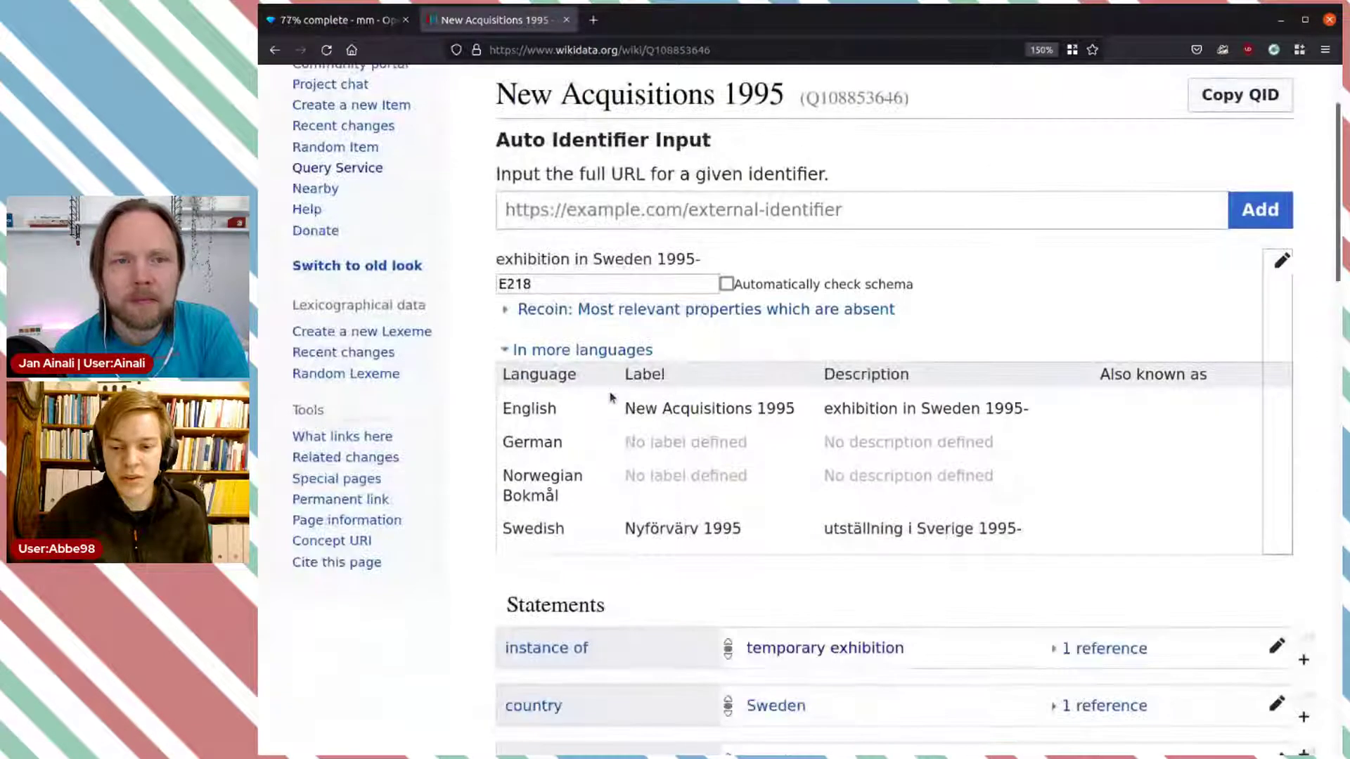
{"action": "scroll", "coordinate": [632, 391], "scroll_direction": "up", "scroll_amount": 2}
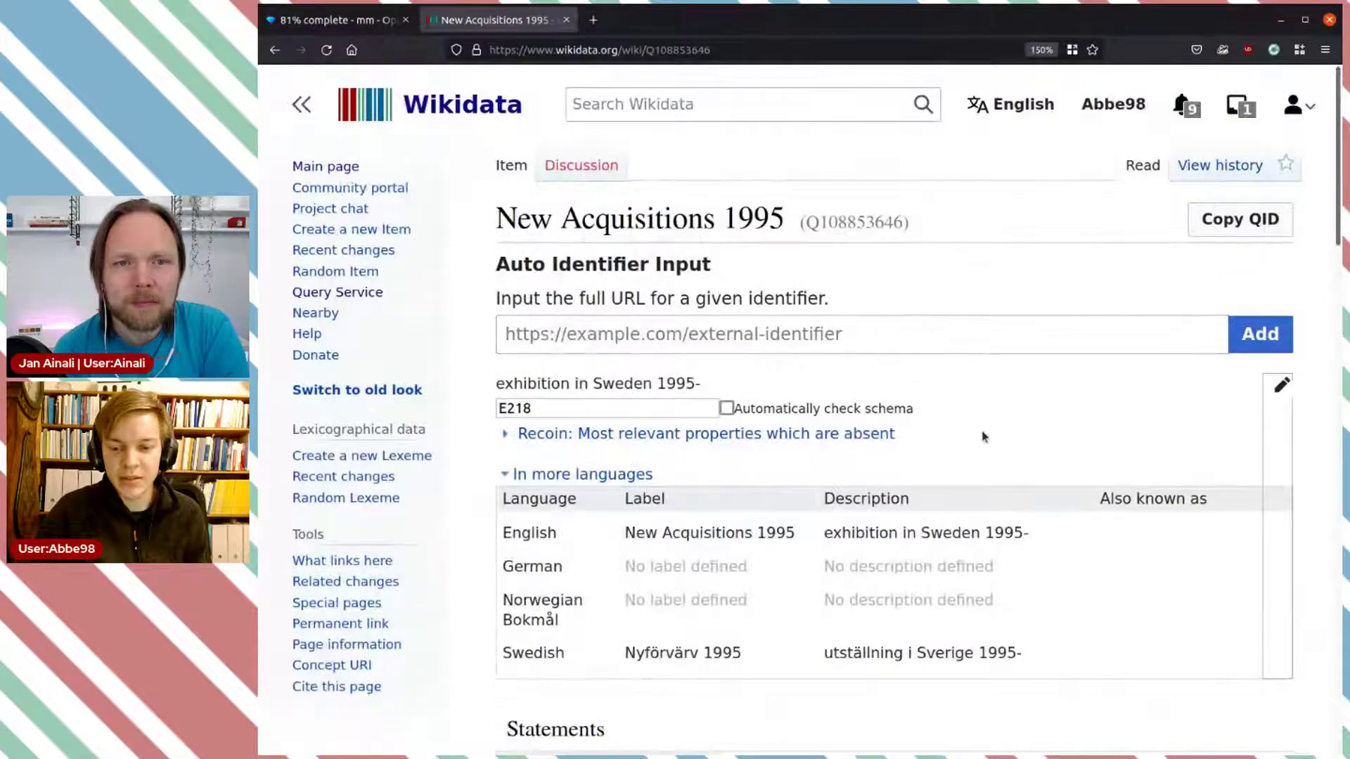
{"action": "scroll", "coordinate": [984, 430], "scroll_direction": "down", "scroll_amount": 2}
{"action": "scroll", "coordinate": [835, 408], "scroll_direction": "down", "scroll_amount": 6}
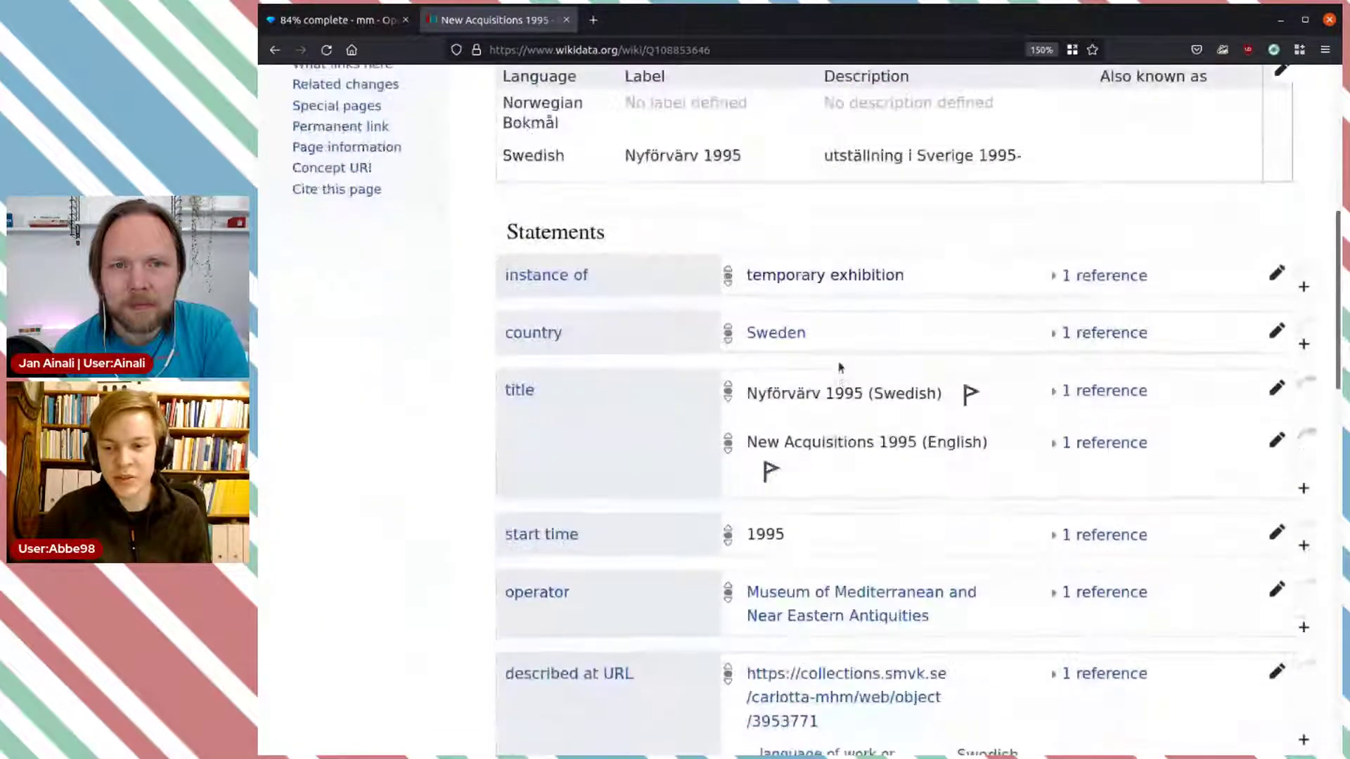
Step: Examine the item's title, start time, operator, URL and identifier statements, and check its English label
{"action": "scroll", "coordinate": [863, 317], "scroll_direction": "up", "scroll_amount": 4}
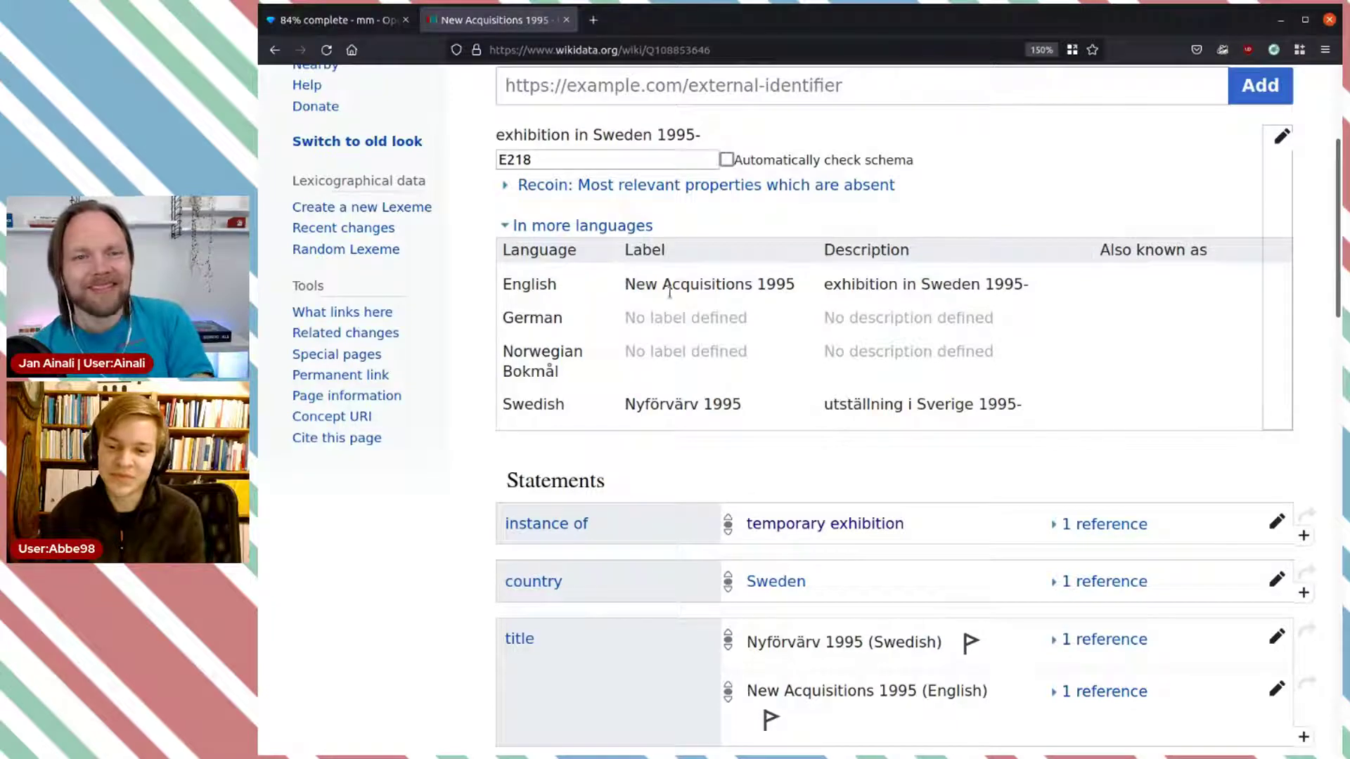
{"action": "scroll", "coordinate": [977, 316], "scroll_direction": "down", "scroll_amount": 8}
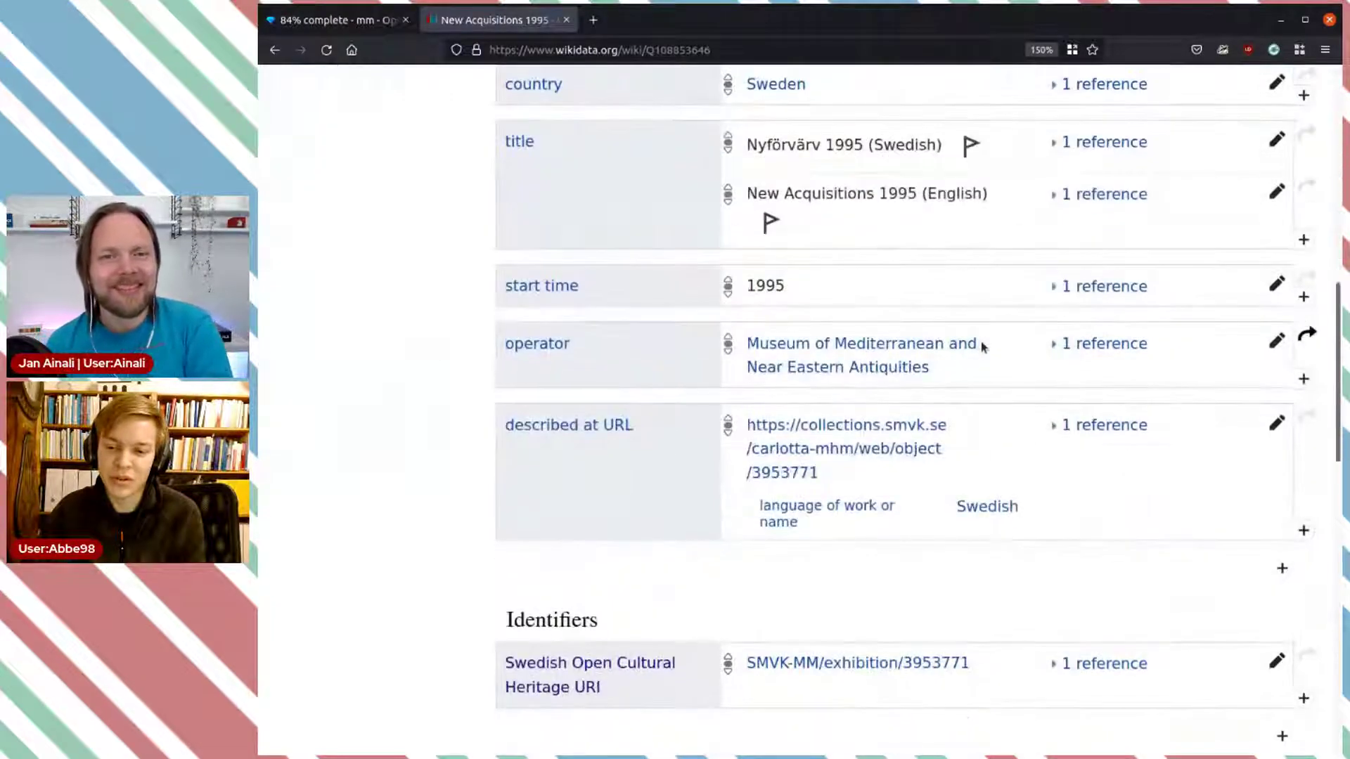
{"action": "scroll", "coordinate": [914, 359], "scroll_direction": "up", "scroll_amount": 4}
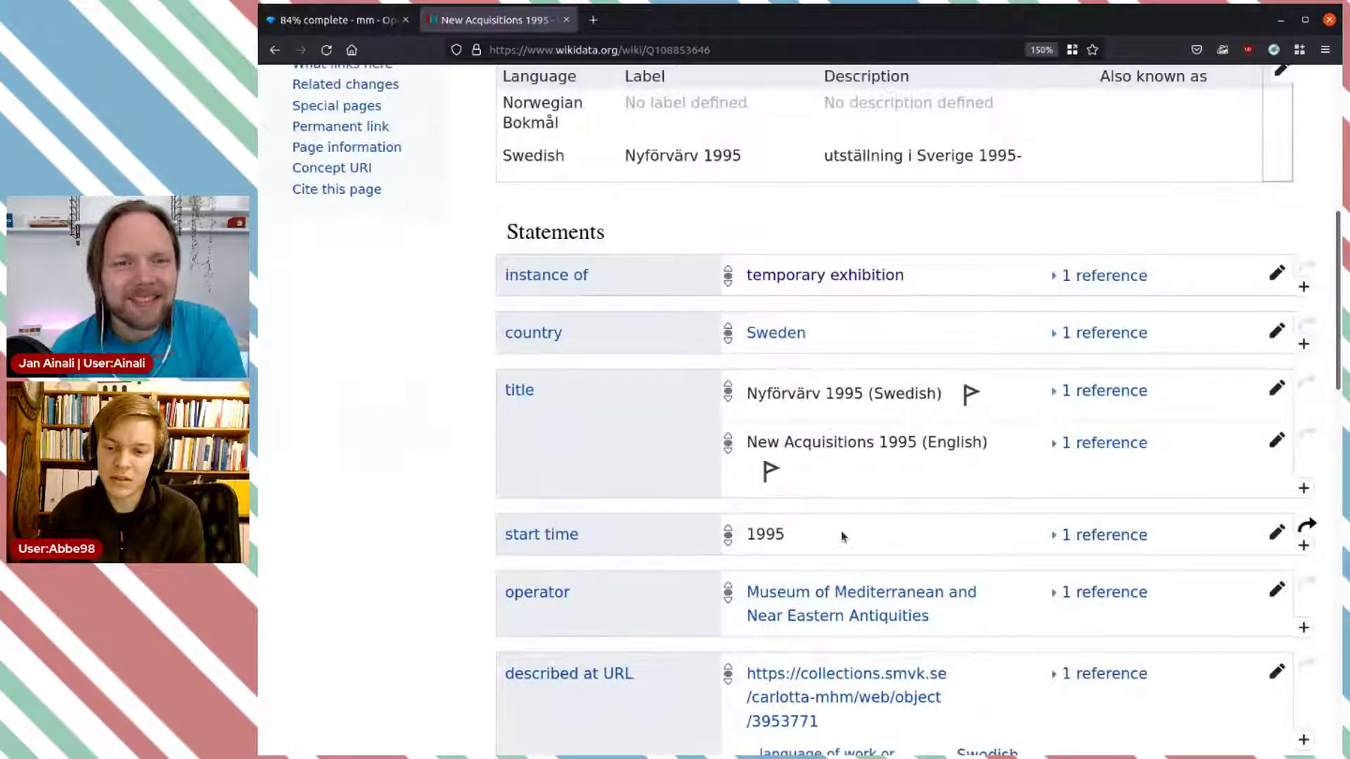
{"action": "scroll", "coordinate": [844, 535], "scroll_direction": "down", "scroll_amount": 3}
{"action": "scroll", "coordinate": [844, 535], "scroll_direction": "down", "scroll_amount": 1}
{"action": "scroll", "coordinate": [718, 392], "scroll_direction": "up", "scroll_amount": 2}
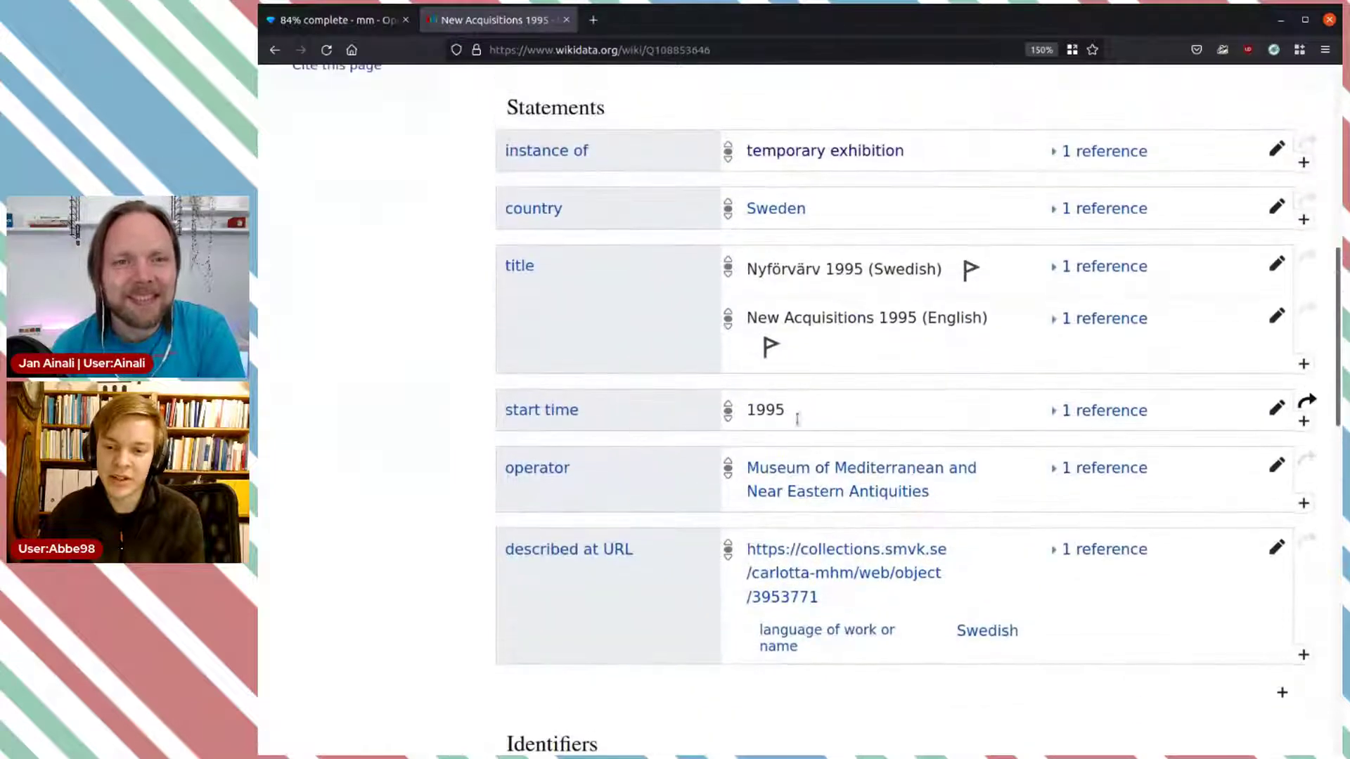
{"action": "scroll", "coordinate": [927, 418], "scroll_direction": "up", "scroll_amount": 2}
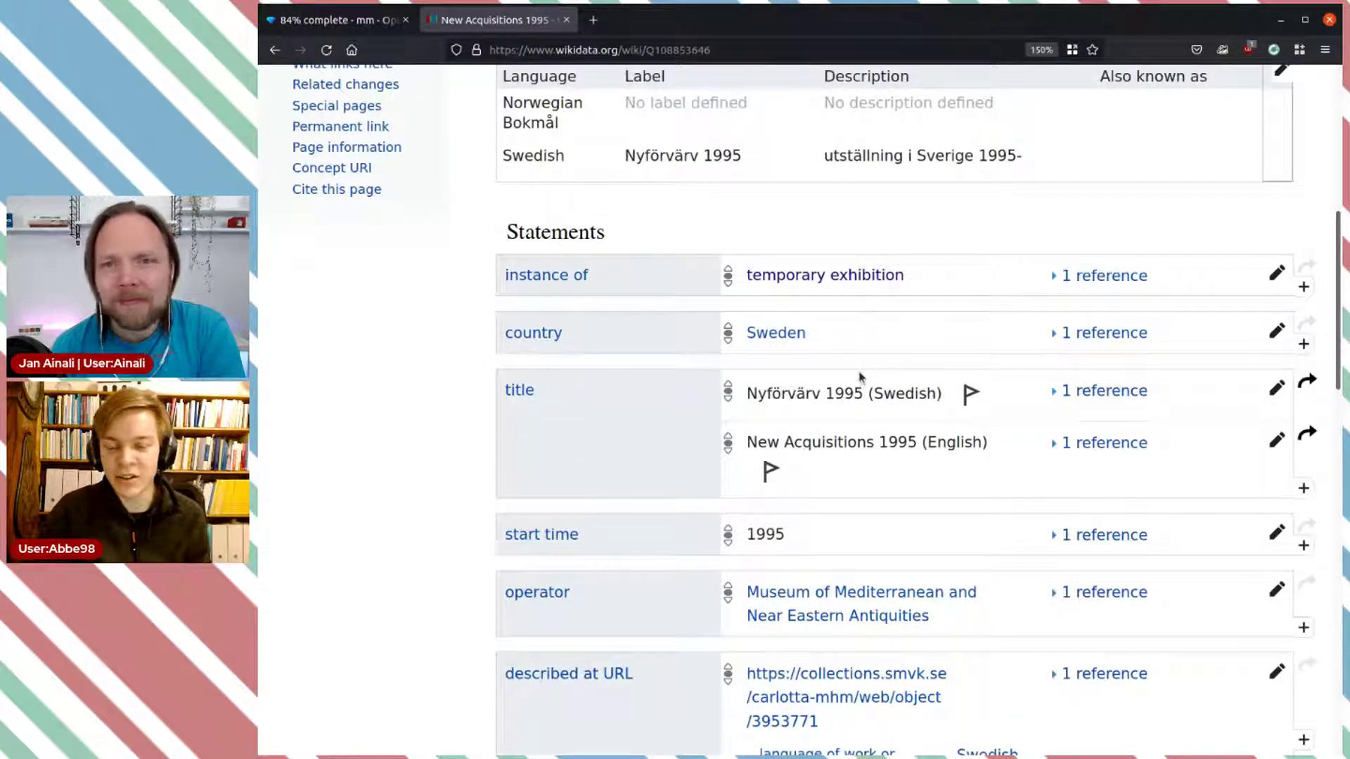
{"action": "scroll", "coordinate": [861, 379], "scroll_direction": "down", "scroll_amount": 2}
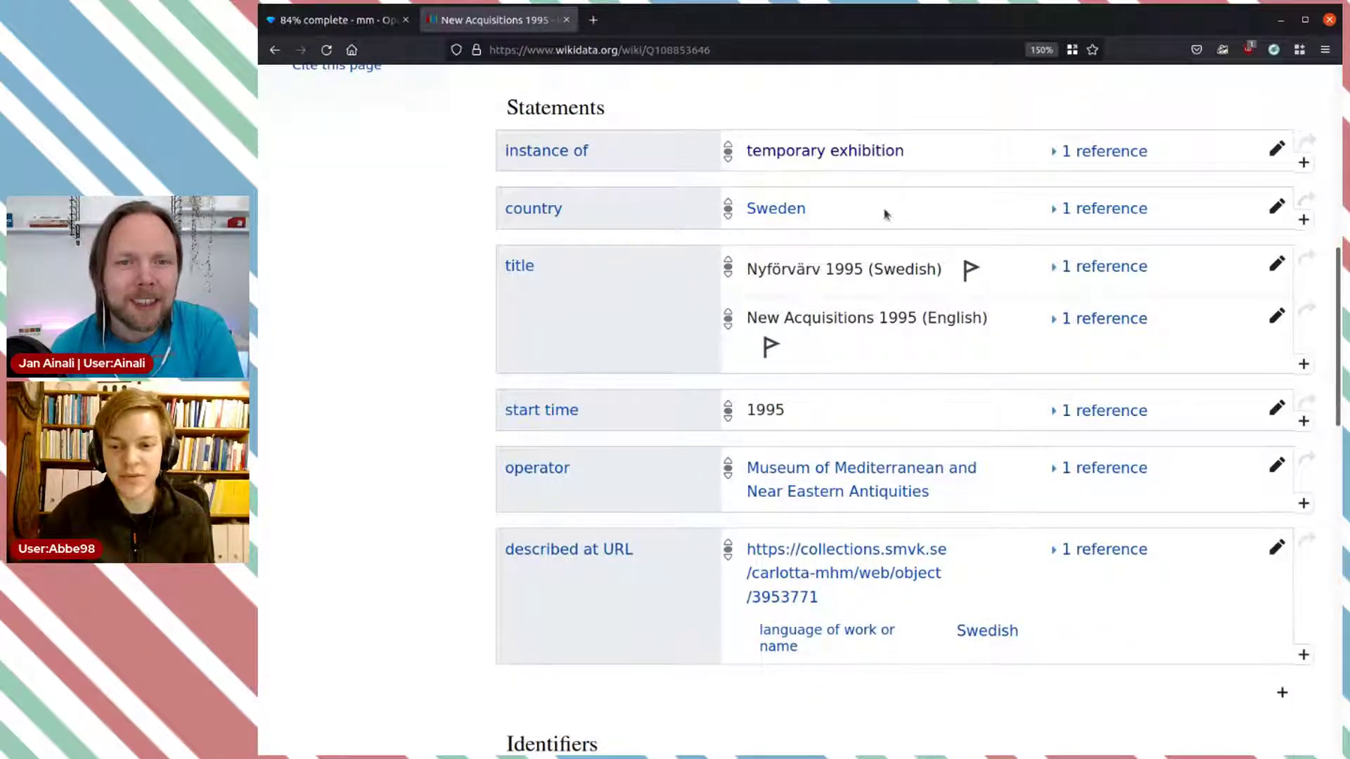
{"action": "scroll", "coordinate": [914, 253], "scroll_direction": "up", "scroll_amount": 6}
{"action": "scroll", "coordinate": [896, 417], "scroll_direction": "down", "scroll_amount": 4}
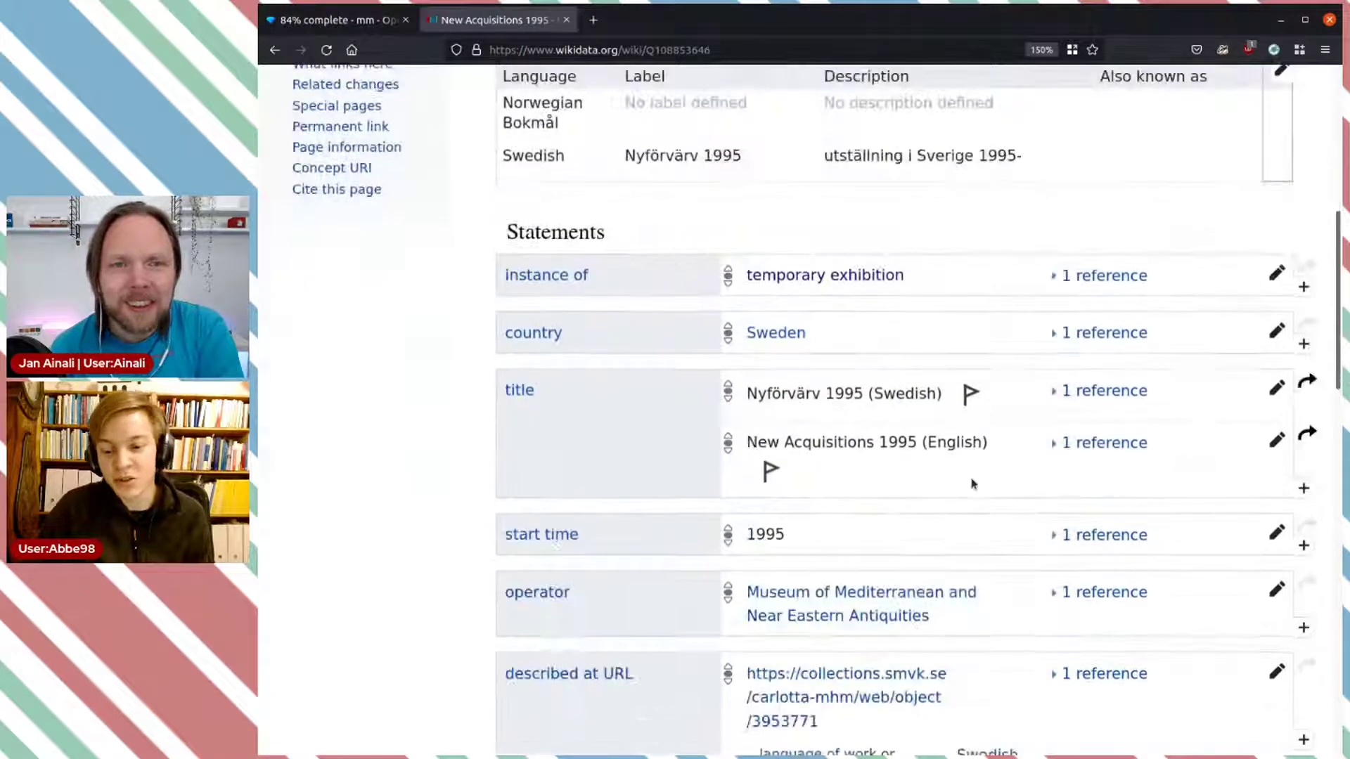
{"action": "scroll", "coordinate": [858, 374], "scroll_direction": "up", "scroll_amount": 6}
{"action": "scroll", "coordinate": [858, 374], "scroll_direction": "down", "scroll_amount": 2}
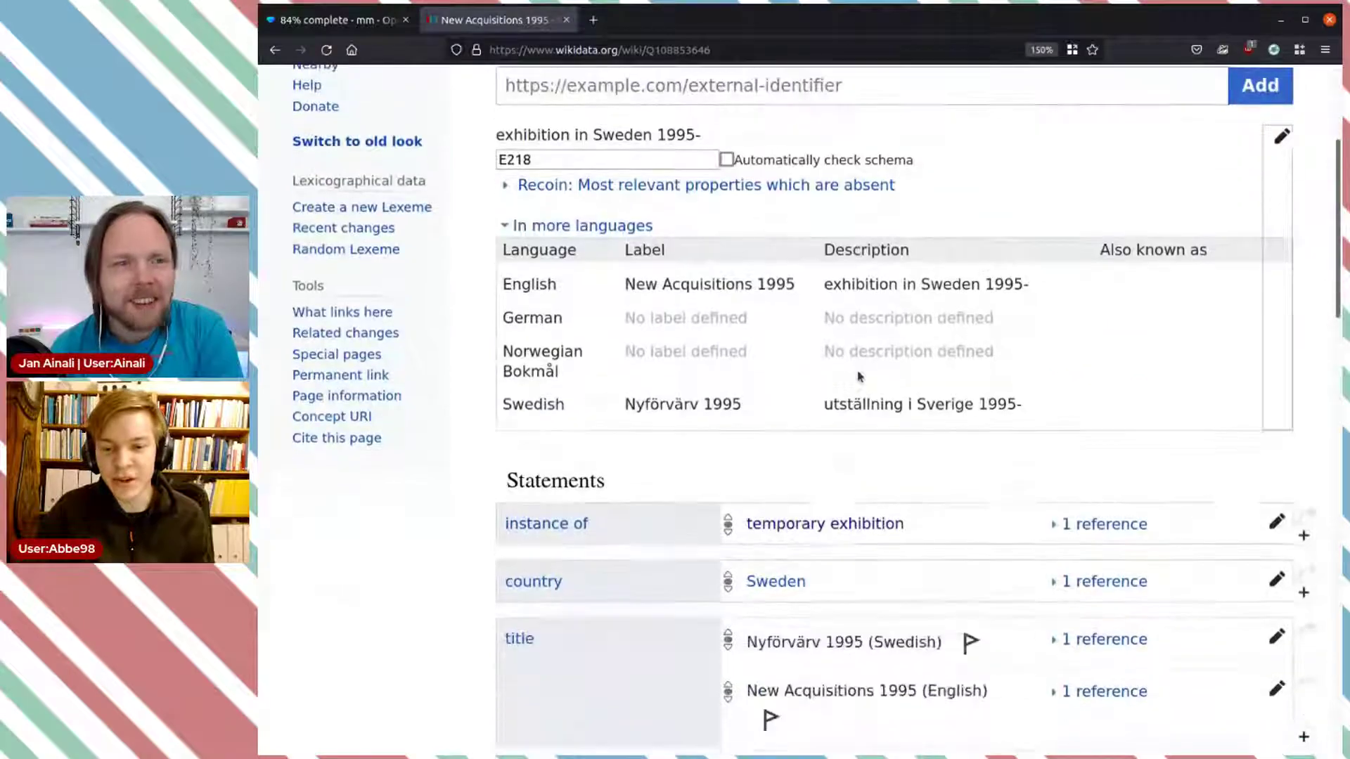
{"action": "scroll", "coordinate": [858, 374], "scroll_direction": "up", "scroll_amount": 4}
{"action": "scroll", "coordinate": [858, 376], "scroll_direction": "down", "scroll_amount": 4}
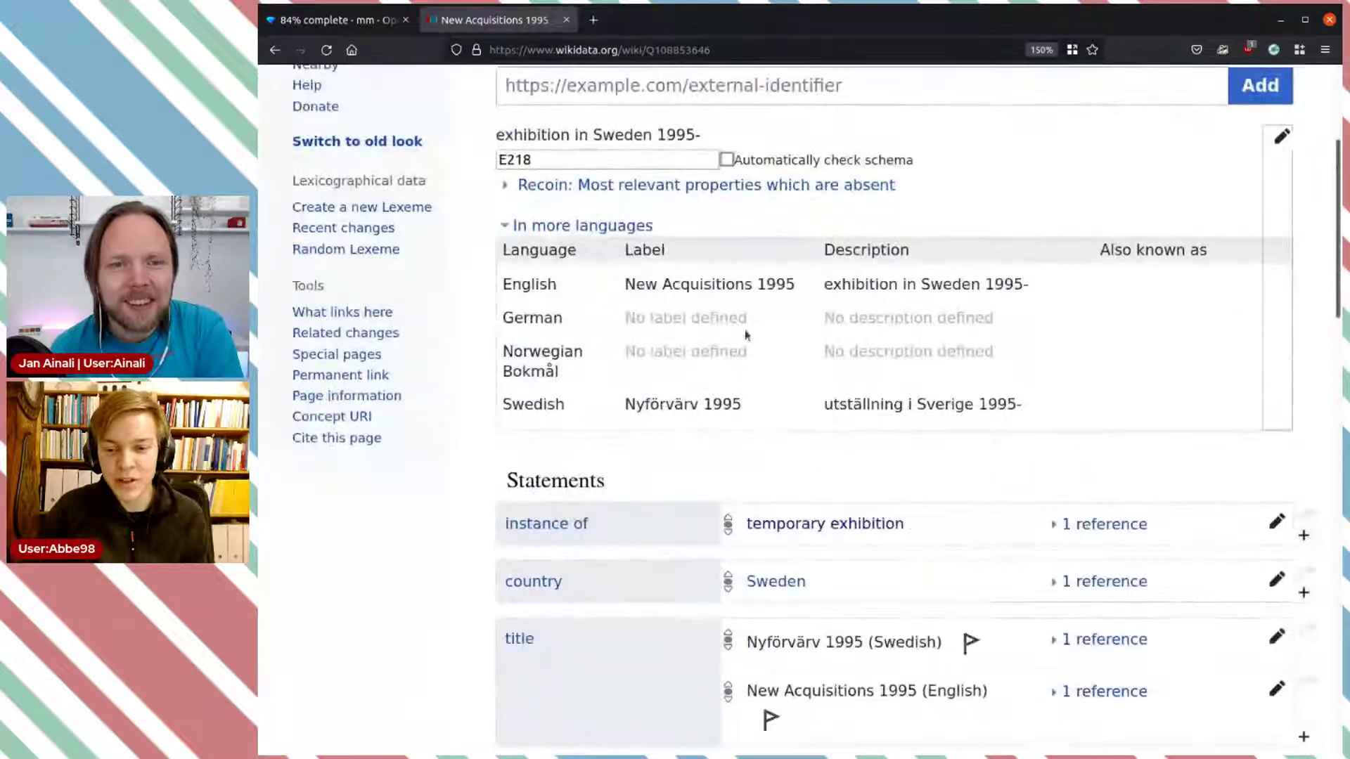
{"action": "left_click_drag", "start_coordinate": [624, 290], "coordinate": [798, 289]}
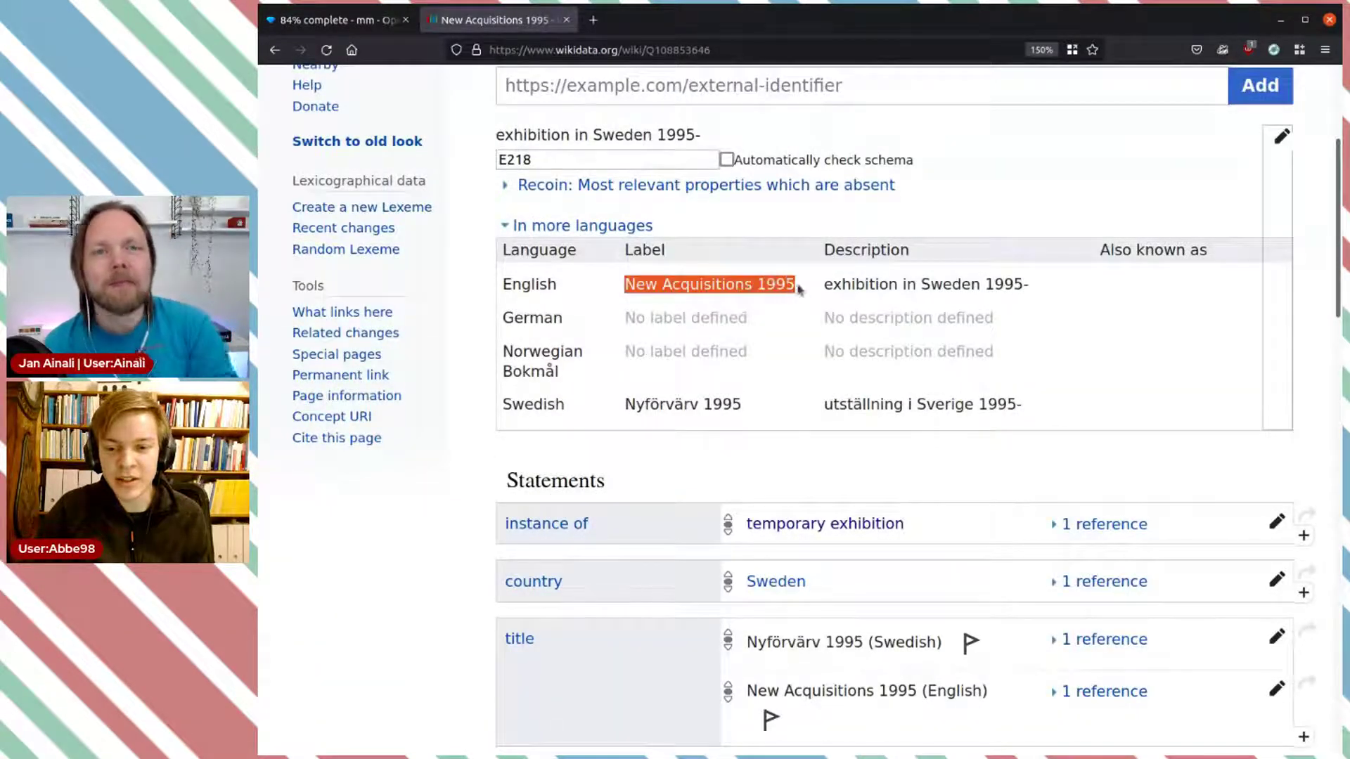
{"action": "left_click", "coordinate": [791, 305]}
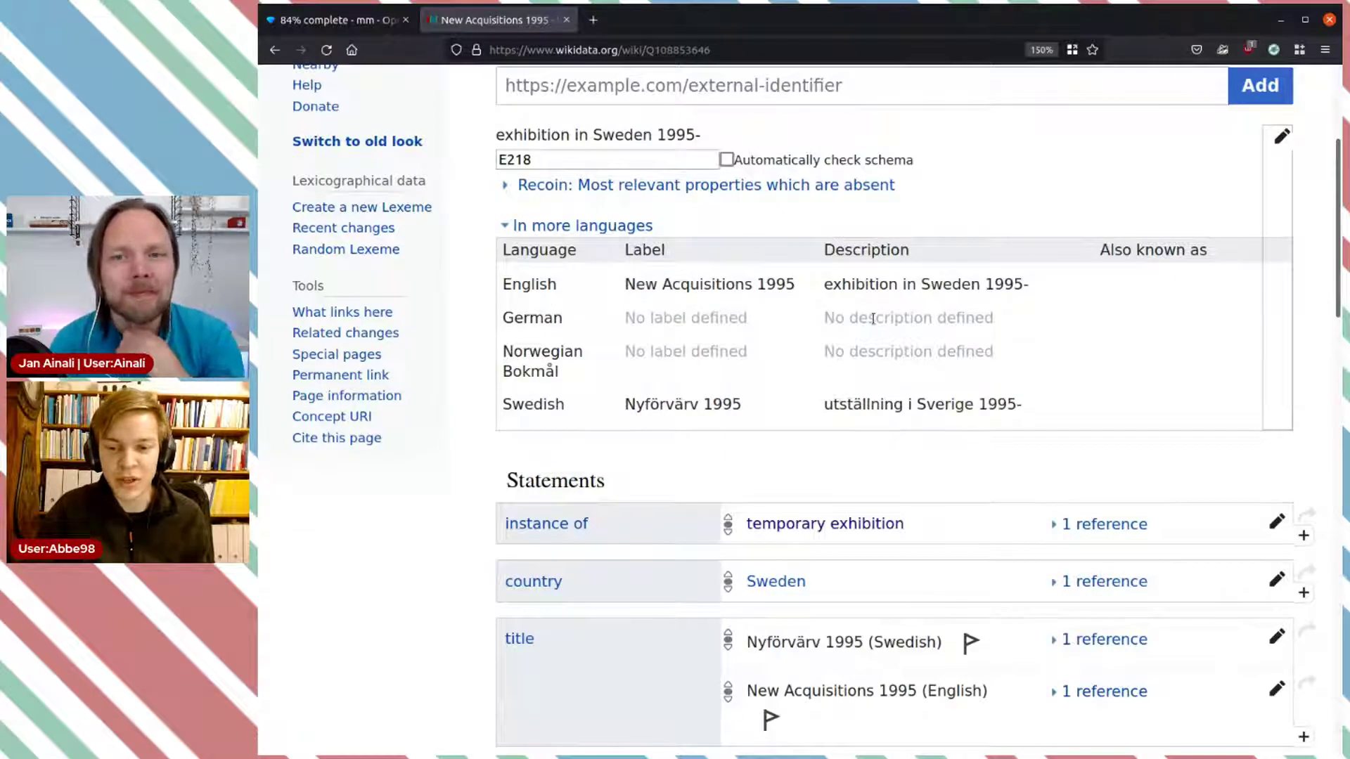
Step: Read the constraint suggestion on the item's Swedish title and compare the Swedish and English titles
{"action": "scroll", "coordinate": [872, 318], "scroll_direction": "down", "scroll_amount": 5}
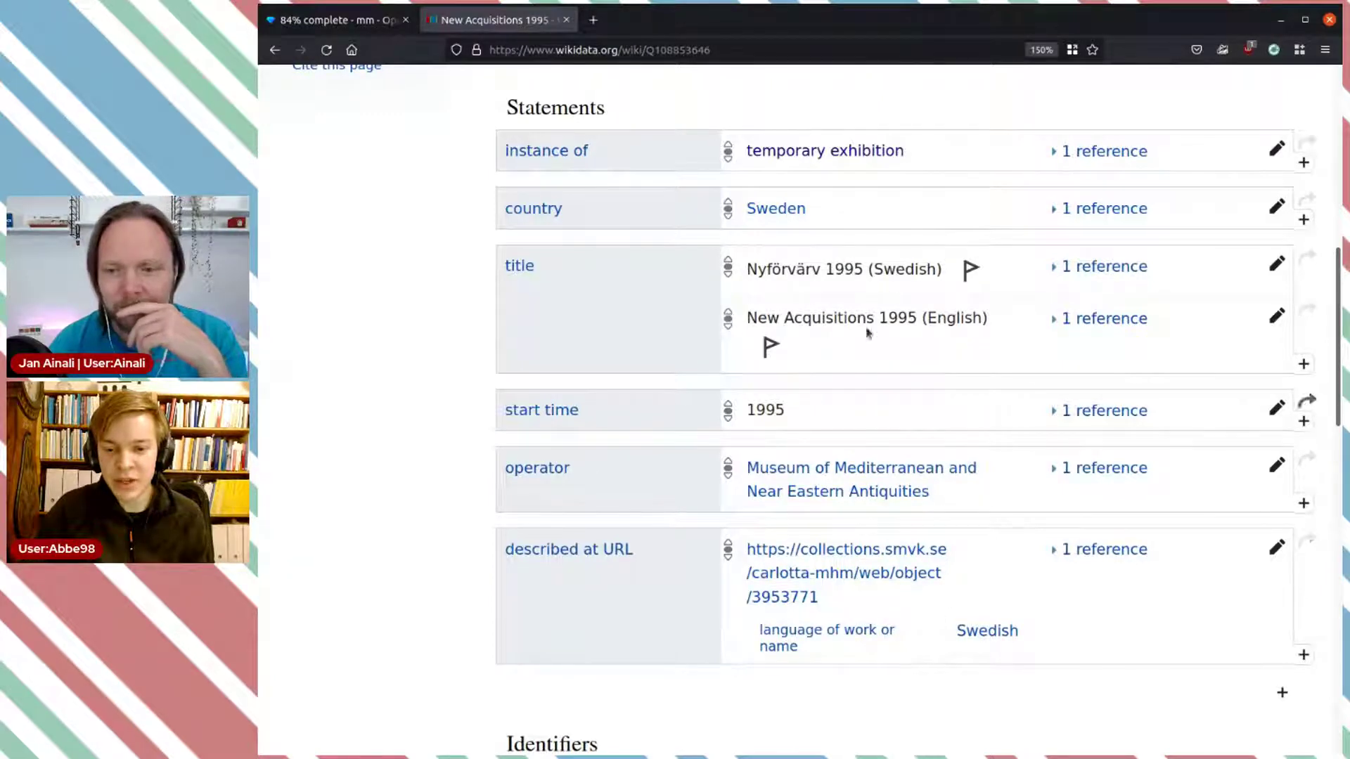
{"action": "left_click", "coordinate": [971, 271]}
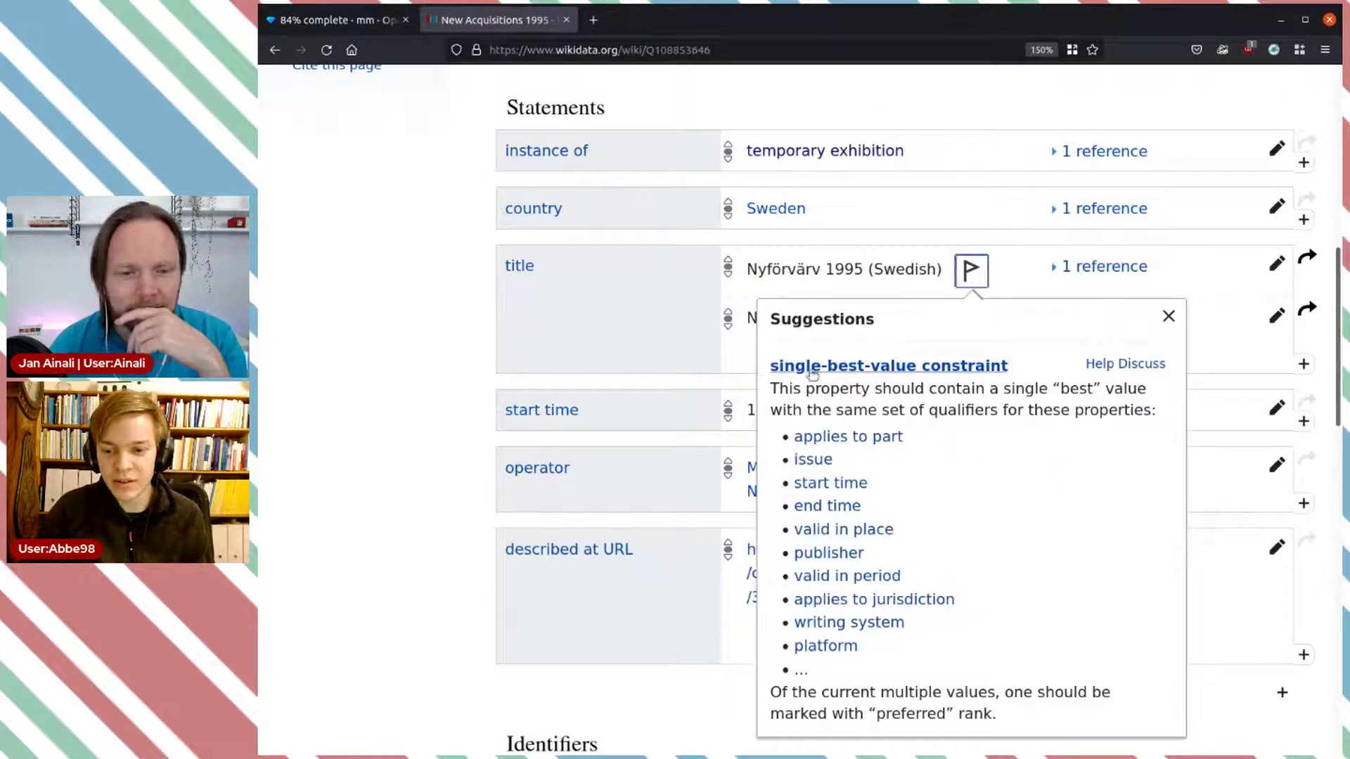
{"action": "left_click_drag", "start_coordinate": [804, 388], "coordinate": [1153, 411]}
{"action": "left_click", "coordinate": [998, 394]}
{"action": "left_click", "coordinate": [639, 339]}
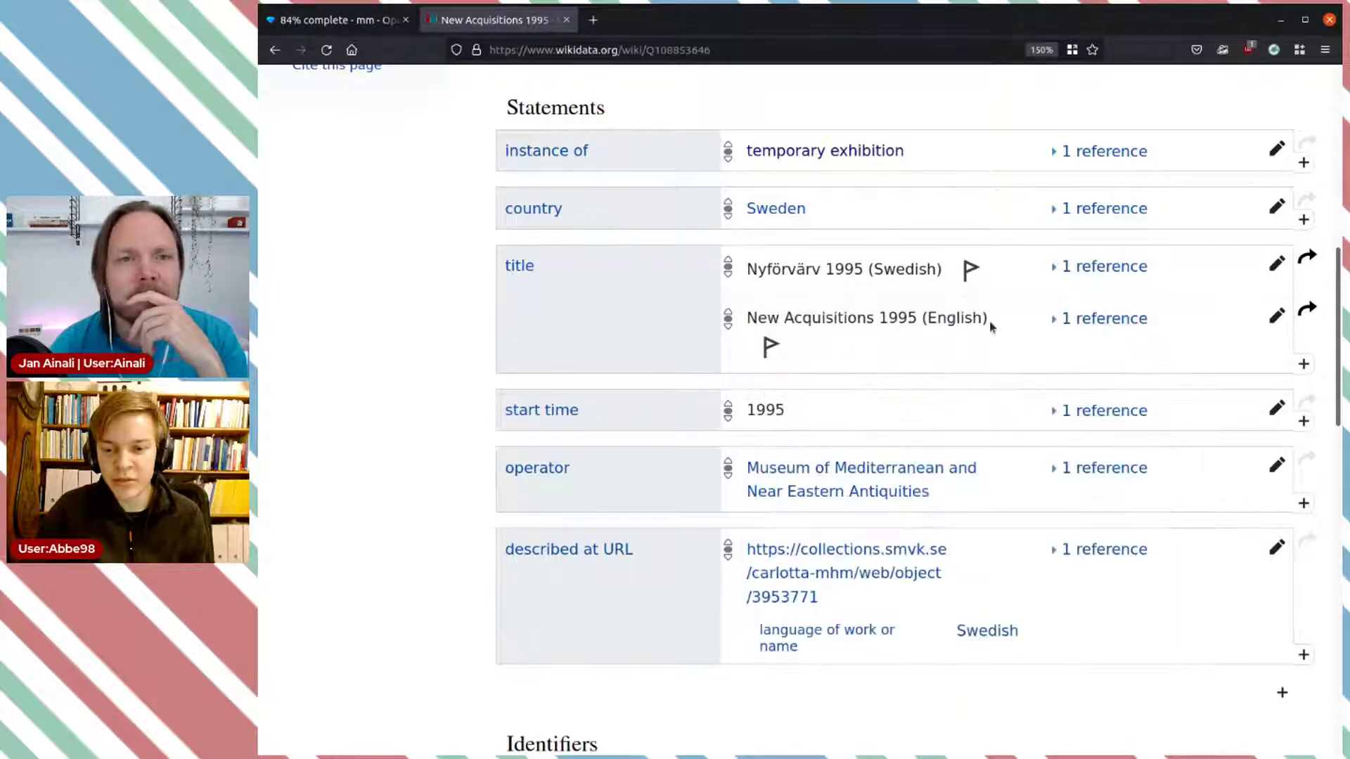
{"action": "double_click", "coordinate": [891, 271]}
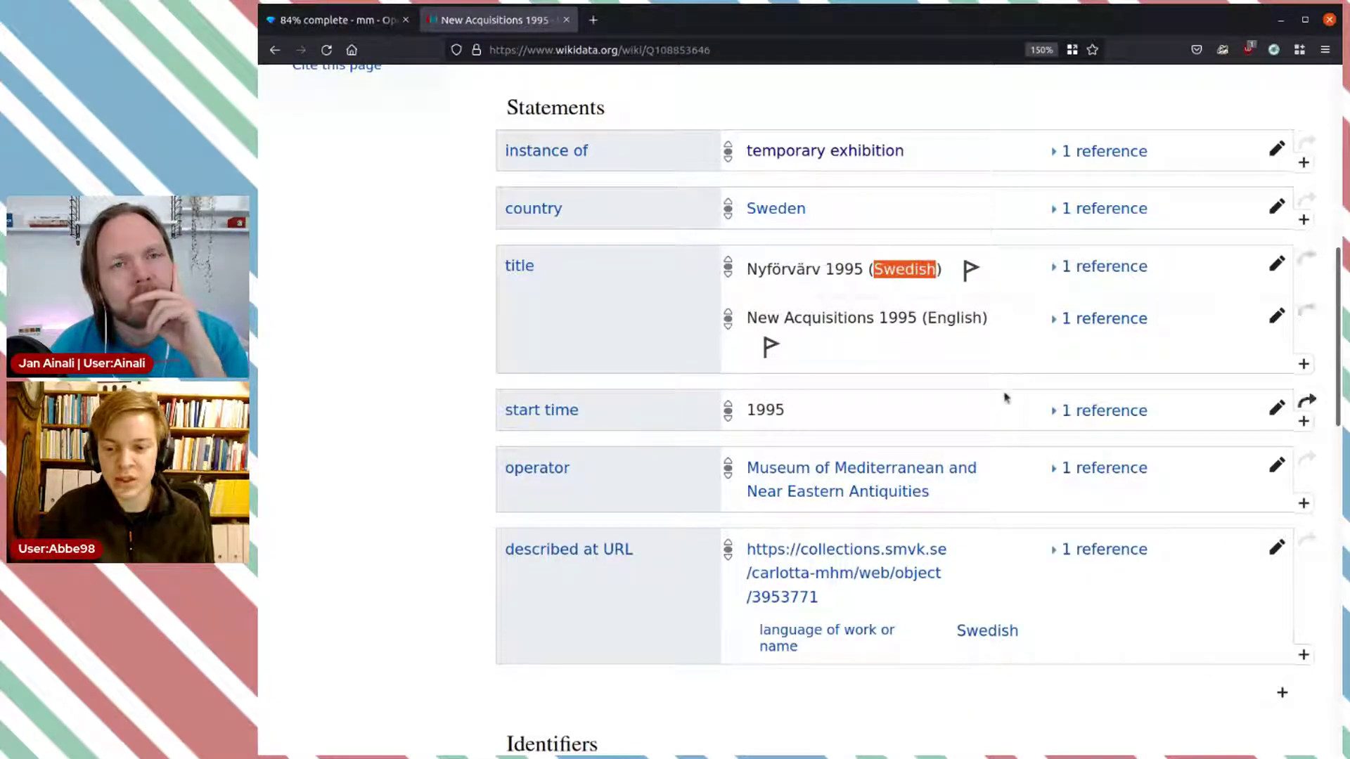
{"action": "left_click", "coordinate": [1001, 367]}
{"action": "scroll", "coordinate": [985, 359], "scroll_direction": "up", "scroll_amount": 10}
{"action": "scroll", "coordinate": [789, 329], "scroll_direction": "down", "scroll_amount": 2}
{"action": "scroll", "coordinate": [789, 329], "scroll_direction": "down", "scroll_amount": 8}
{"action": "scroll", "coordinate": [814, 106], "scroll_direction": "up", "scroll_amount": 2}
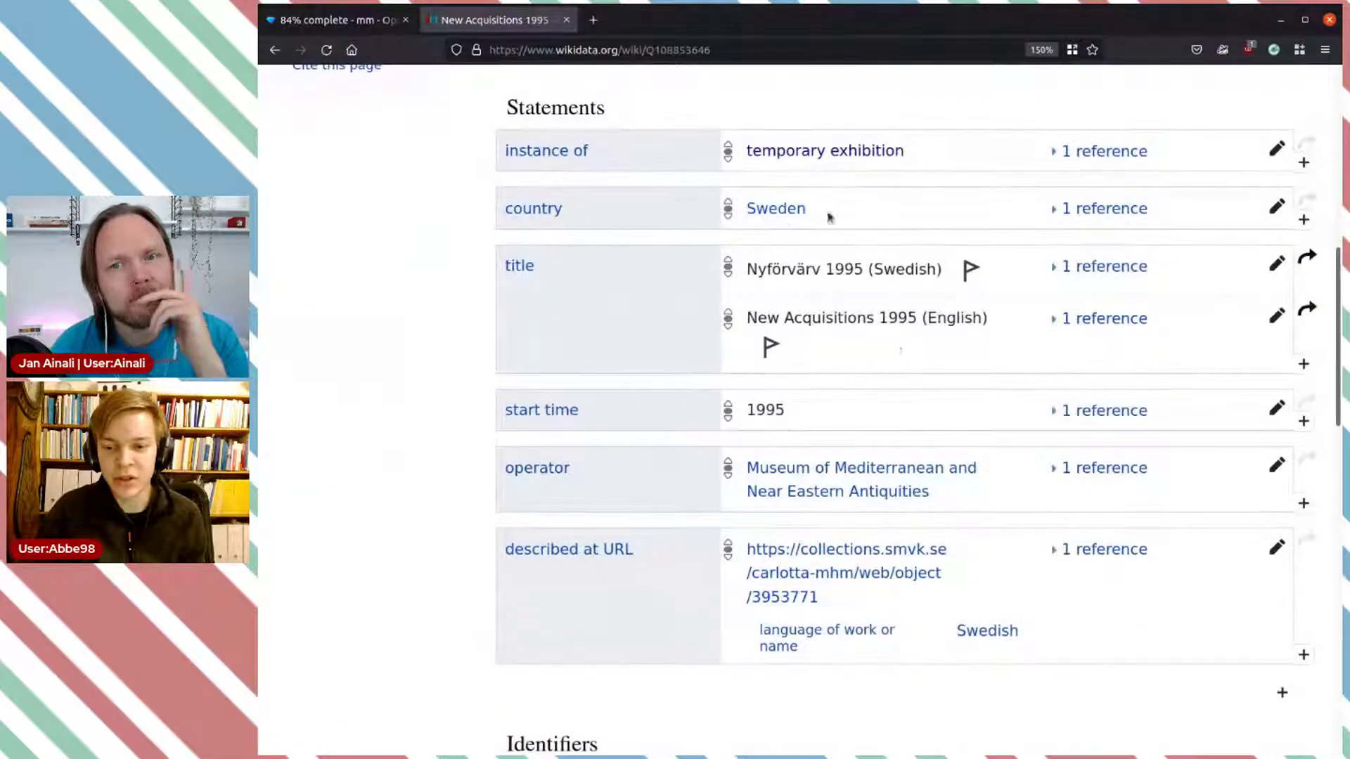
{"action": "scroll", "coordinate": [964, 354], "scroll_direction": "up", "scroll_amount": 5}
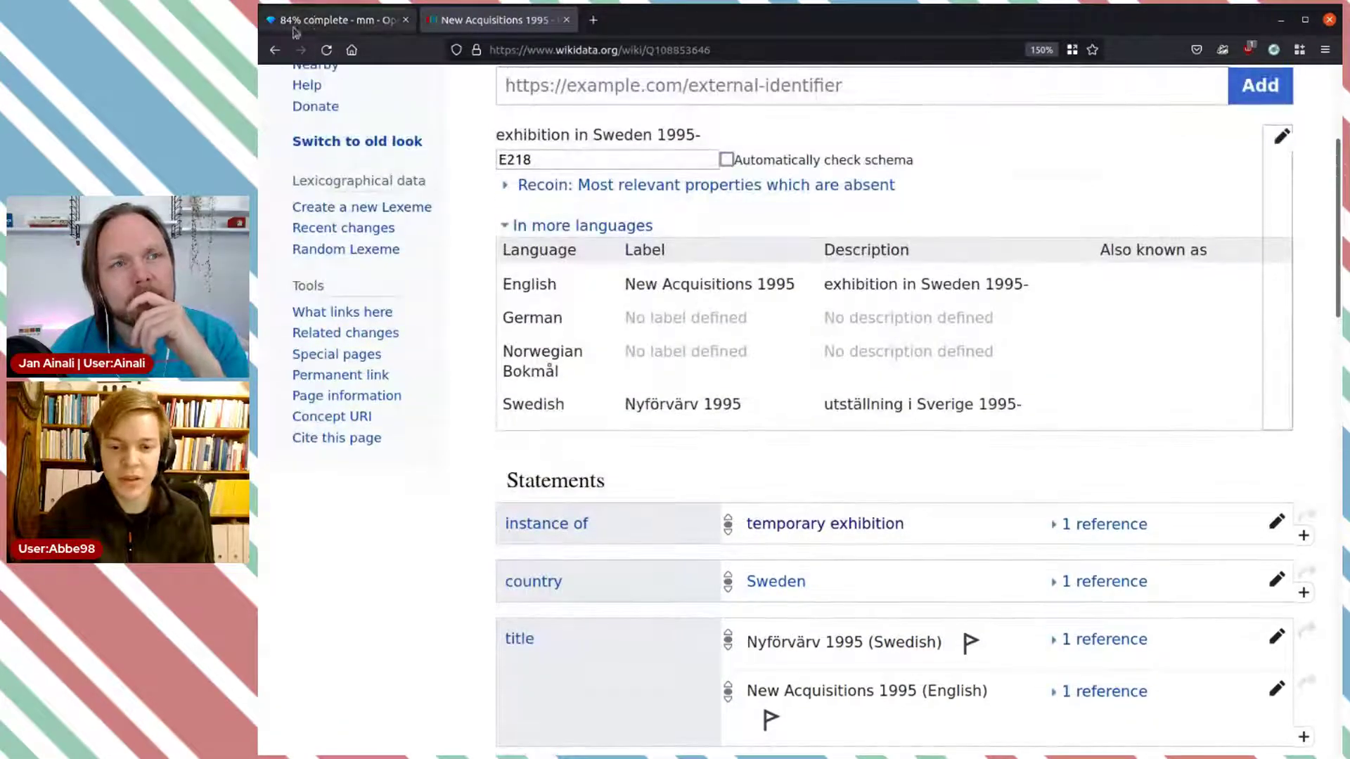
Step: Go back to the bot account's contributions, open the Waste Collection item and check its English description
{"action": "left_click", "coordinate": [274, 50]}
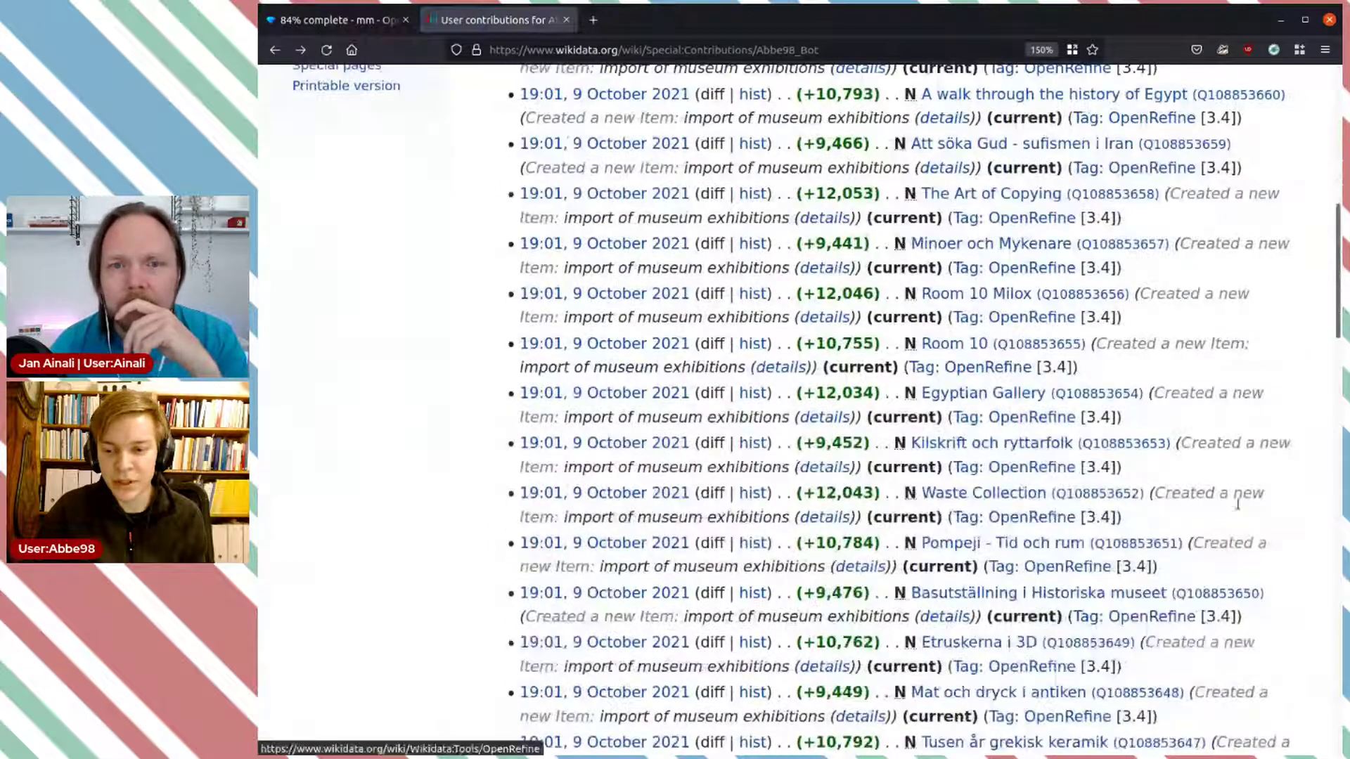
{"action": "scroll", "coordinate": [977, 371], "scroll_direction": "down", "scroll_amount": 2}
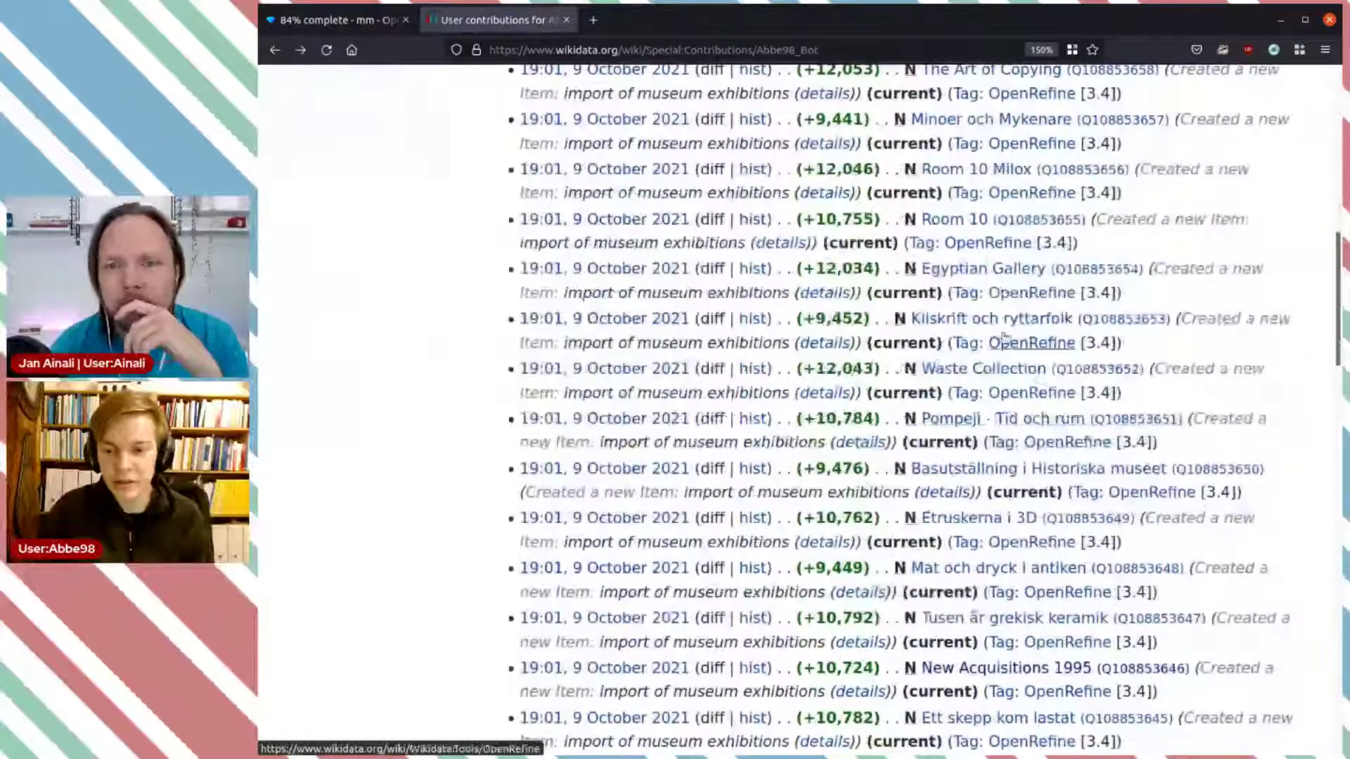
{"action": "left_click", "coordinate": [976, 369]}
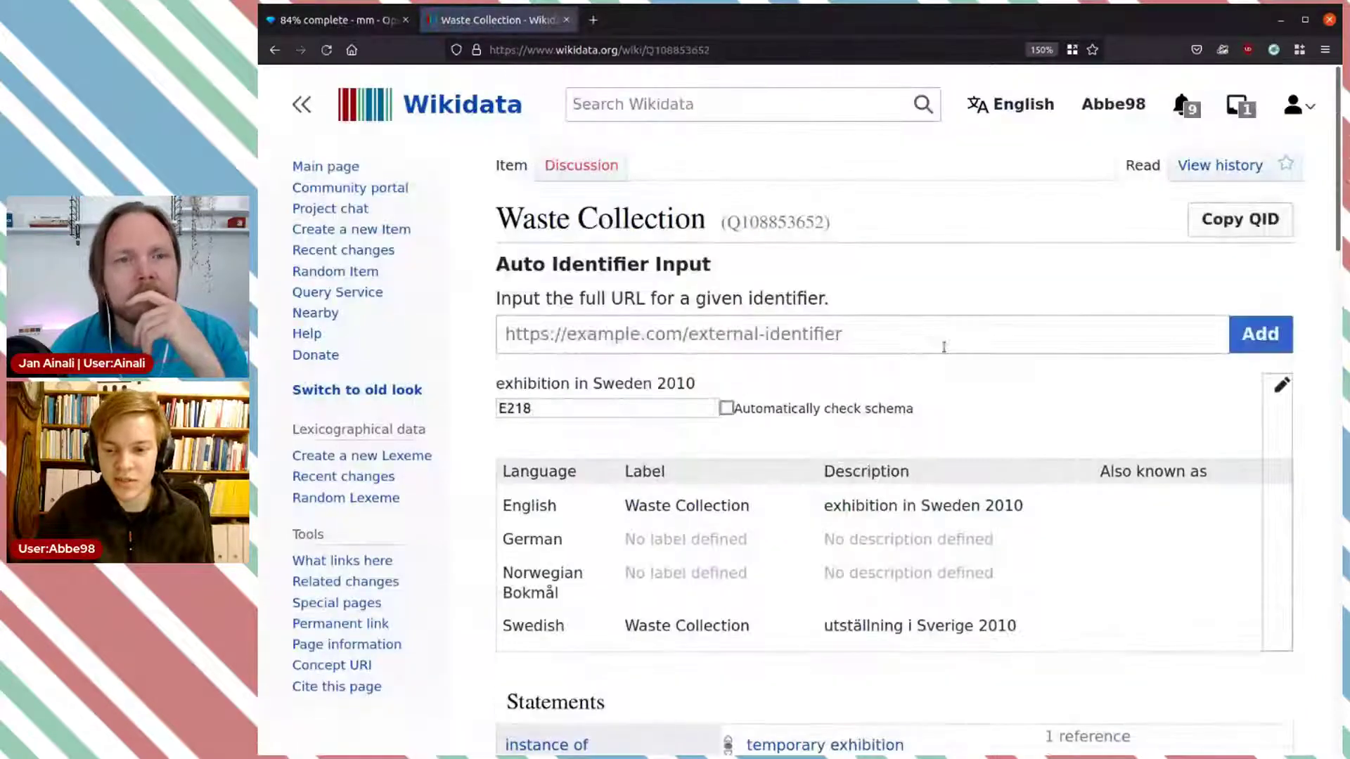
{"action": "scroll", "coordinate": [943, 344], "scroll_direction": "down", "scroll_amount": 3}
{"action": "left_click_drag", "start_coordinate": [832, 284], "coordinate": [957, 287]}
{"action": "left_click", "coordinate": [1003, 288]}
{"action": "left_click", "coordinate": [866, 311]}
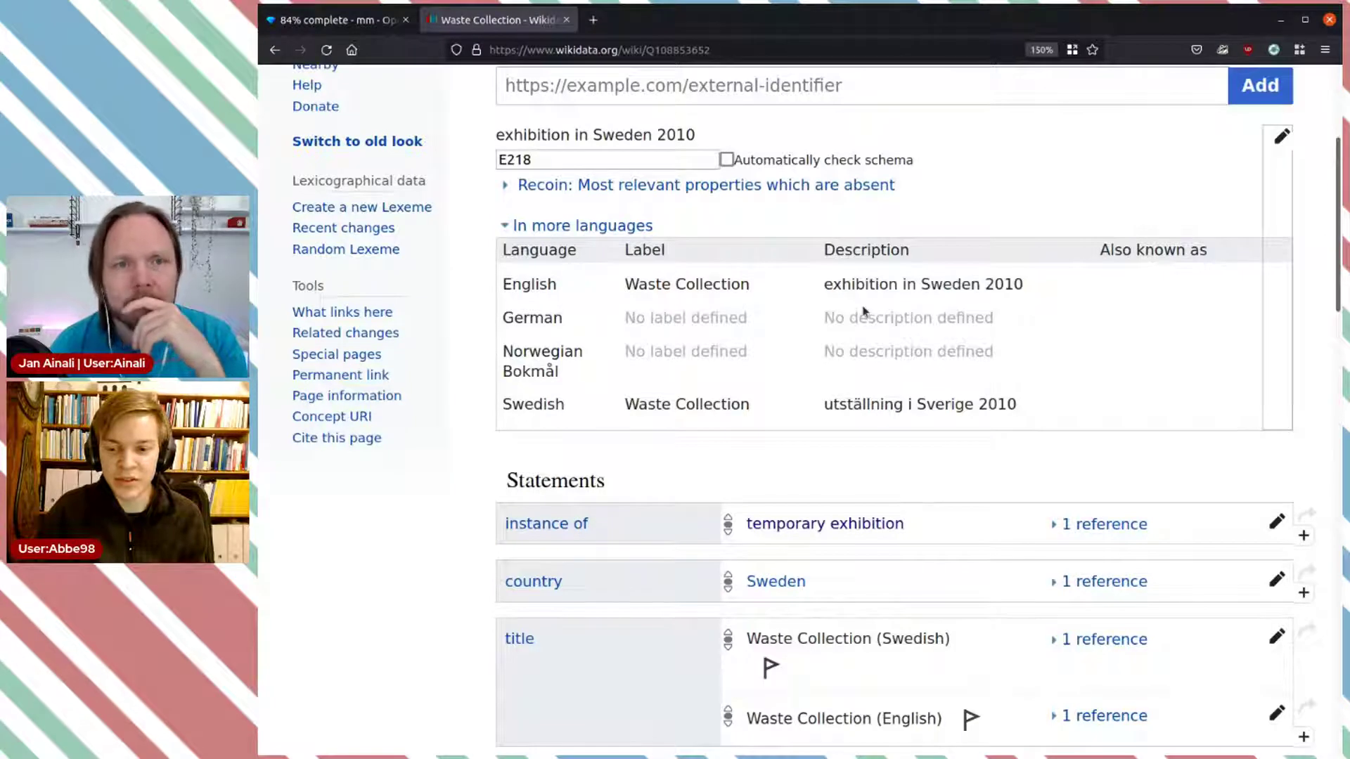
Step: Examine Waste Collection's titles, dates, operator, URL and identifier, and switch to OpenRefine to check the upload progress
{"action": "scroll", "coordinate": [869, 315], "scroll_direction": "down", "scroll_amount": 5}
{"action": "left_click_drag", "start_coordinate": [746, 268], "coordinate": [959, 271]}
{"action": "left_click", "coordinate": [961, 285]}
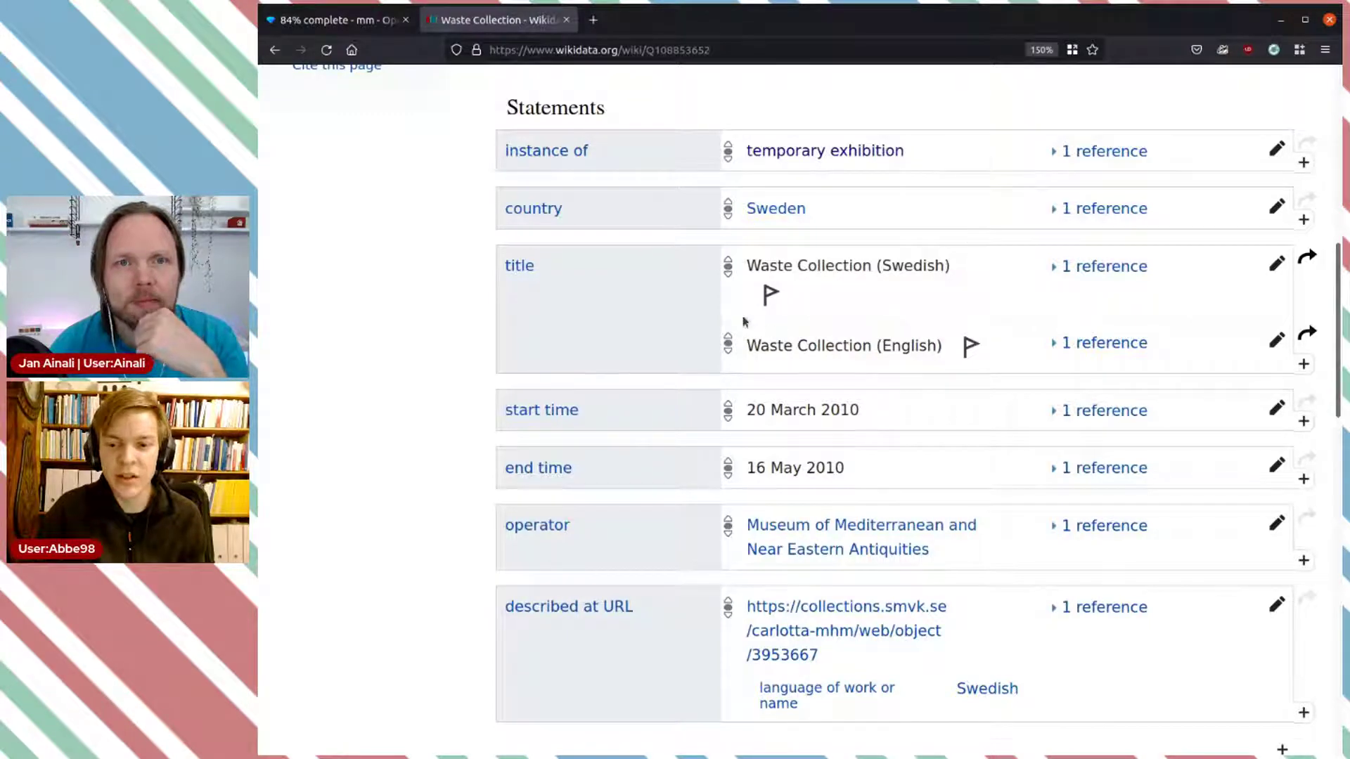
{"action": "scroll", "coordinate": [967, 271], "scroll_direction": "down", "scroll_amount": 2}
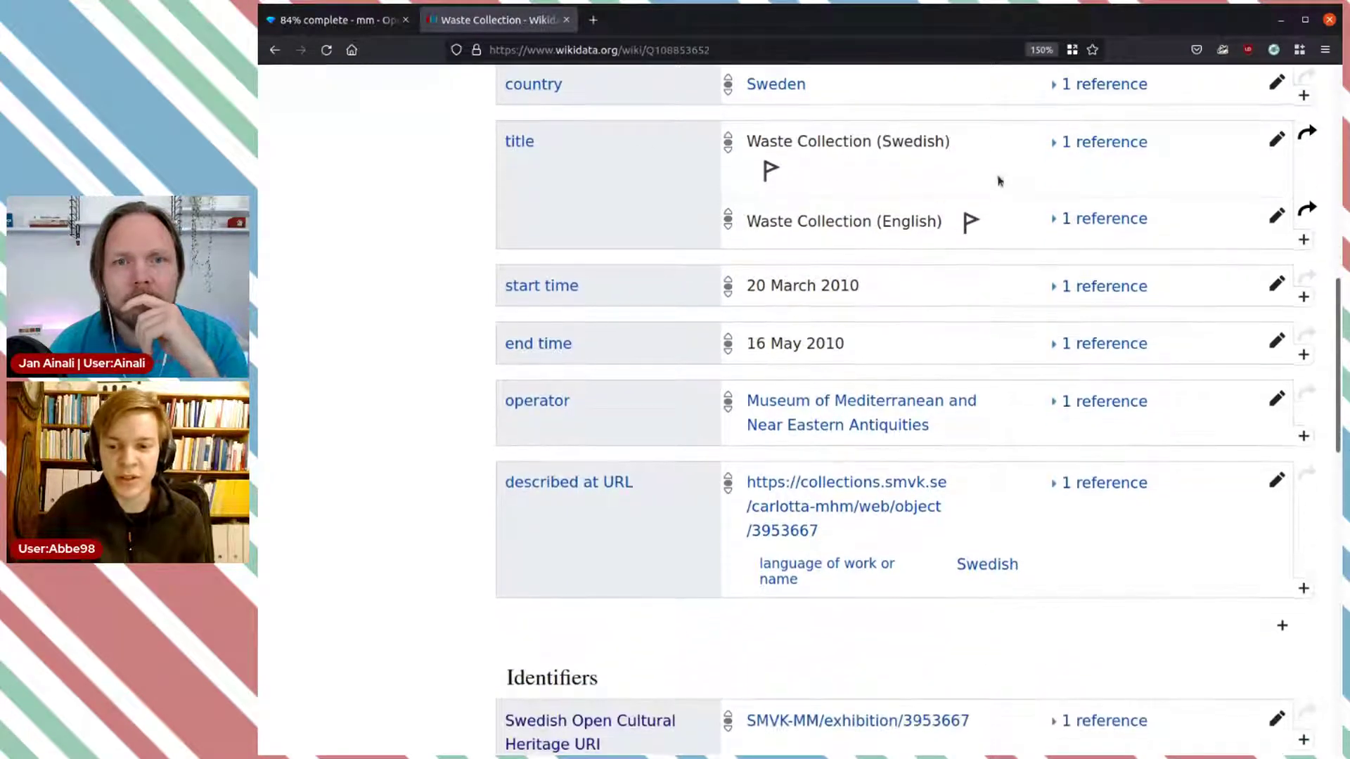
{"action": "scroll", "coordinate": [904, 183], "scroll_direction": "up", "scroll_amount": 2}
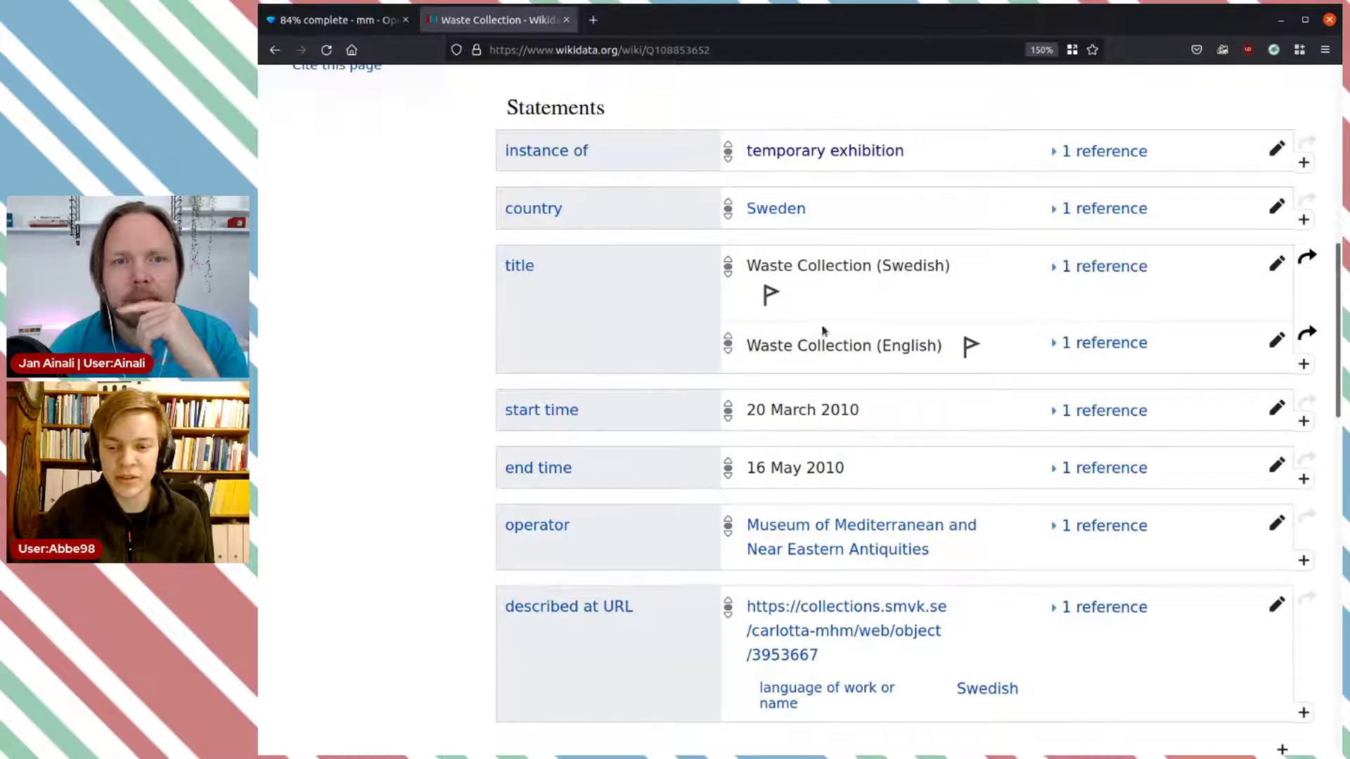
{"action": "scroll", "coordinate": [731, 295], "scroll_direction": "down", "scroll_amount": 5}
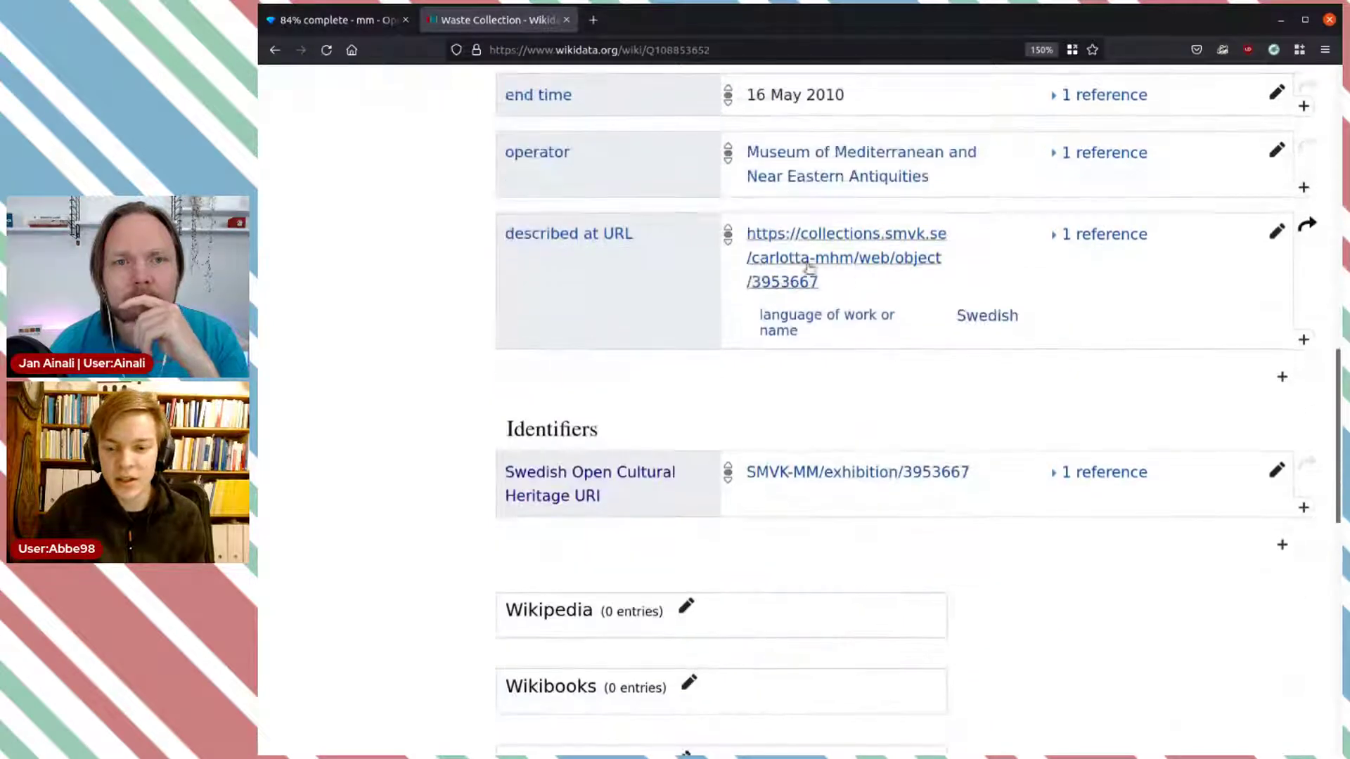
{"action": "scroll", "coordinate": [681, 392], "scroll_direction": "up", "scroll_amount": 3}
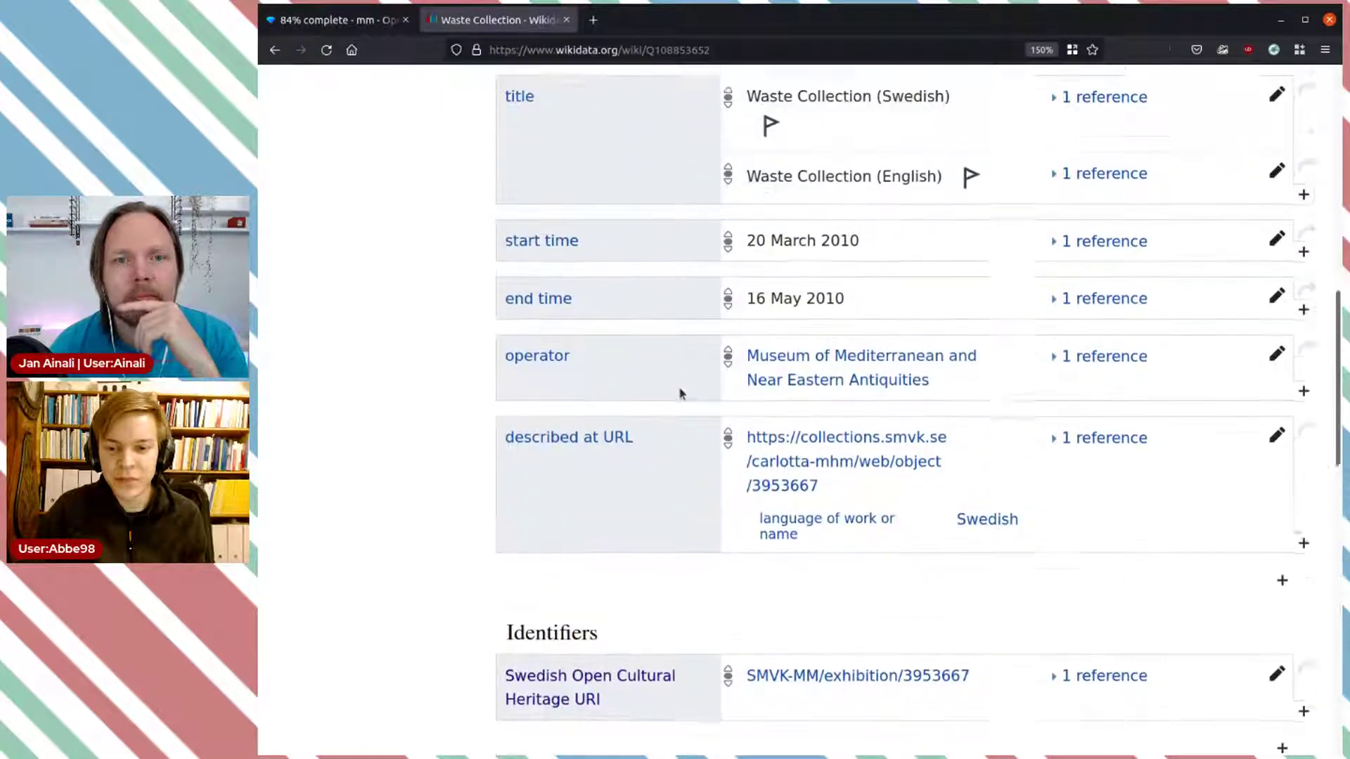
{"action": "scroll", "coordinate": [896, 561], "scroll_direction": "up", "scroll_amount": 7}
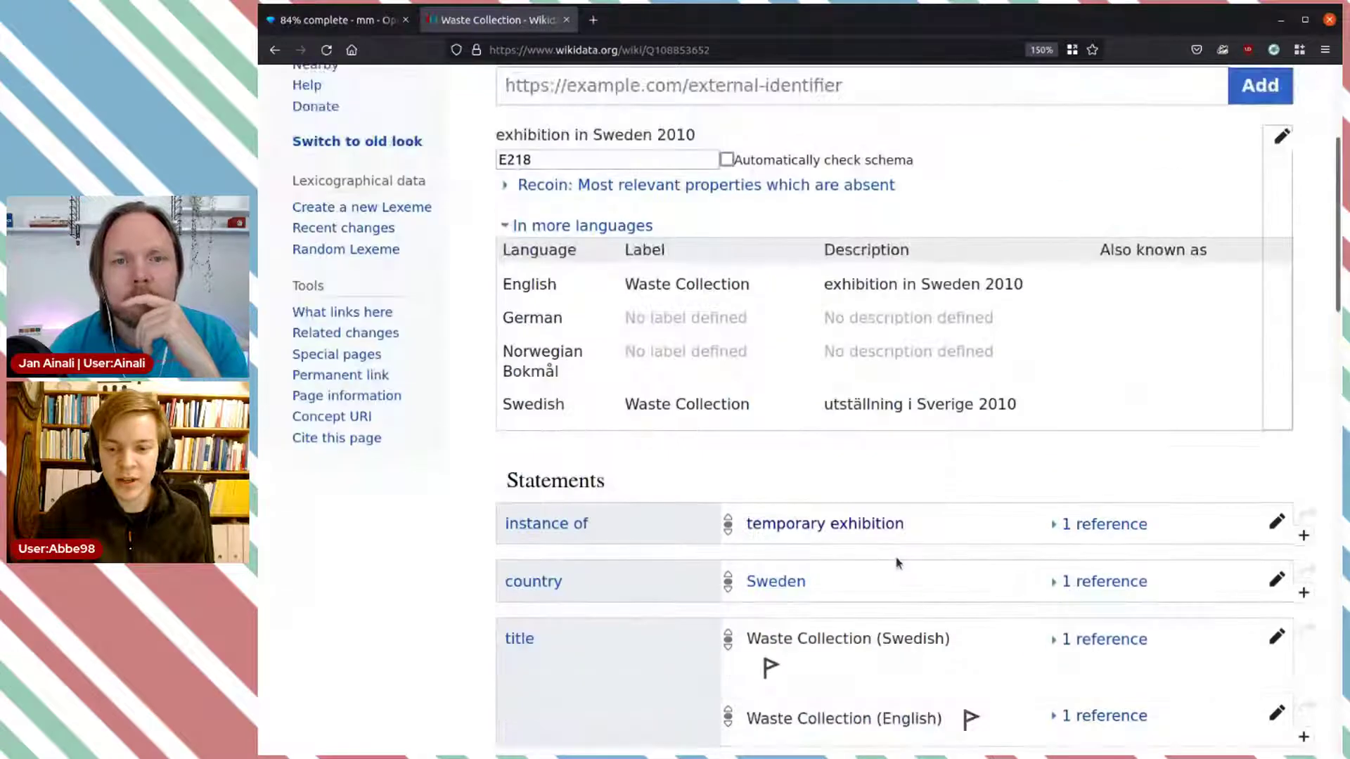
{"action": "scroll", "coordinate": [878, 520], "scroll_direction": "down", "scroll_amount": 8}
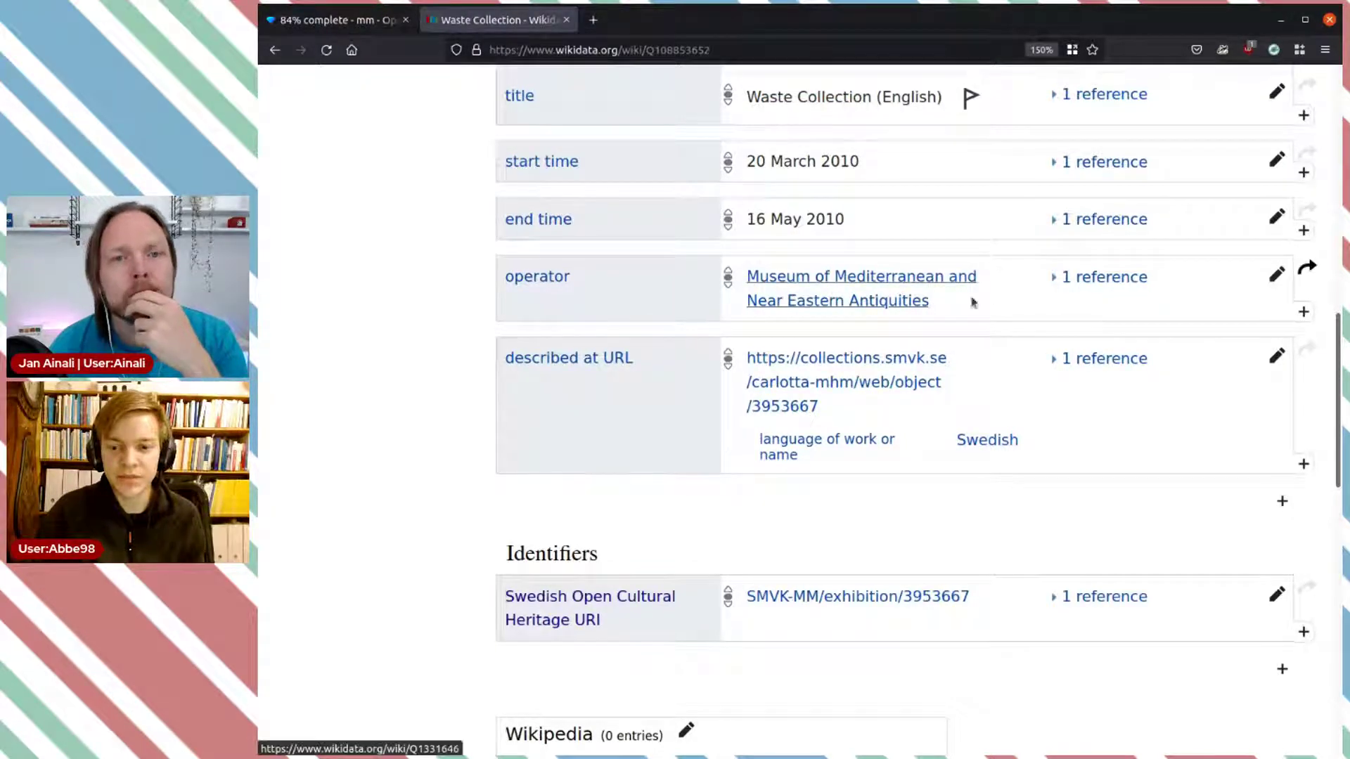
{"action": "left_click", "coordinate": [338, 20]}
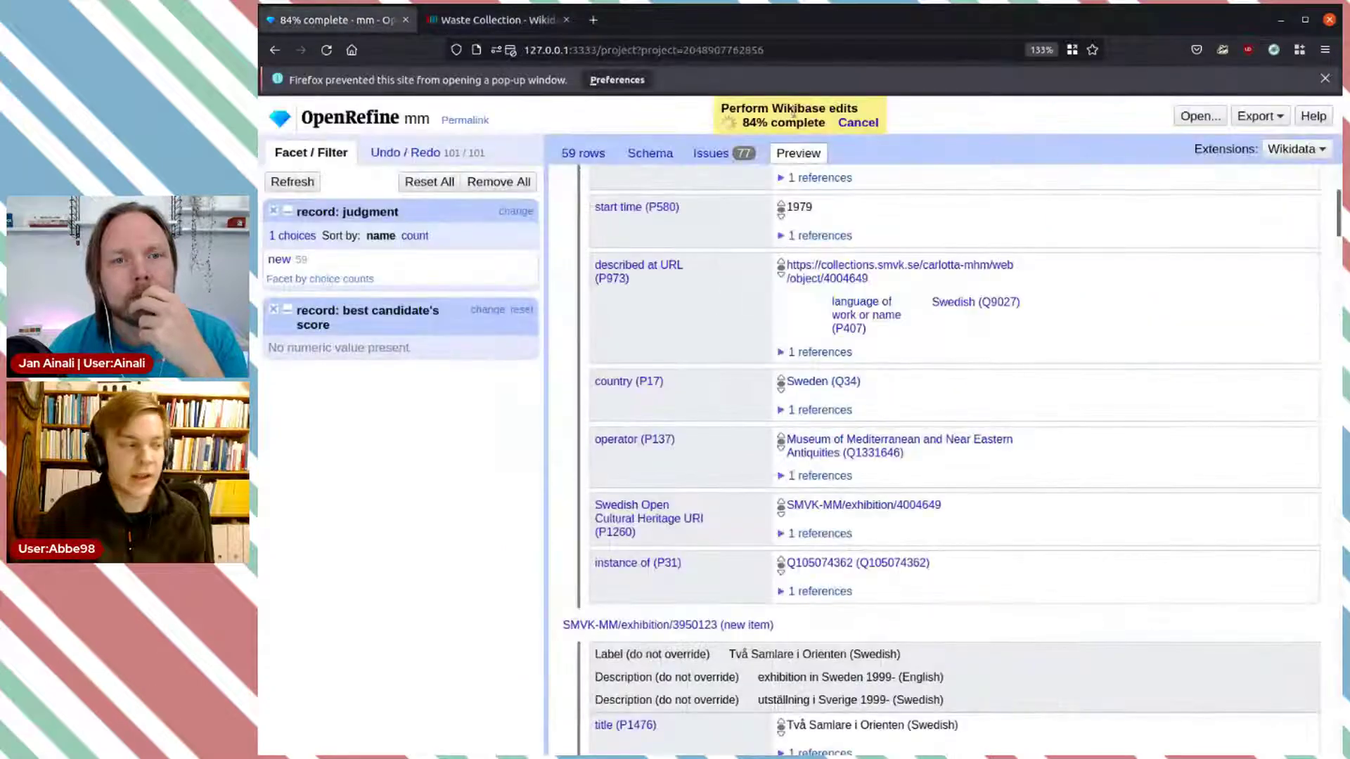